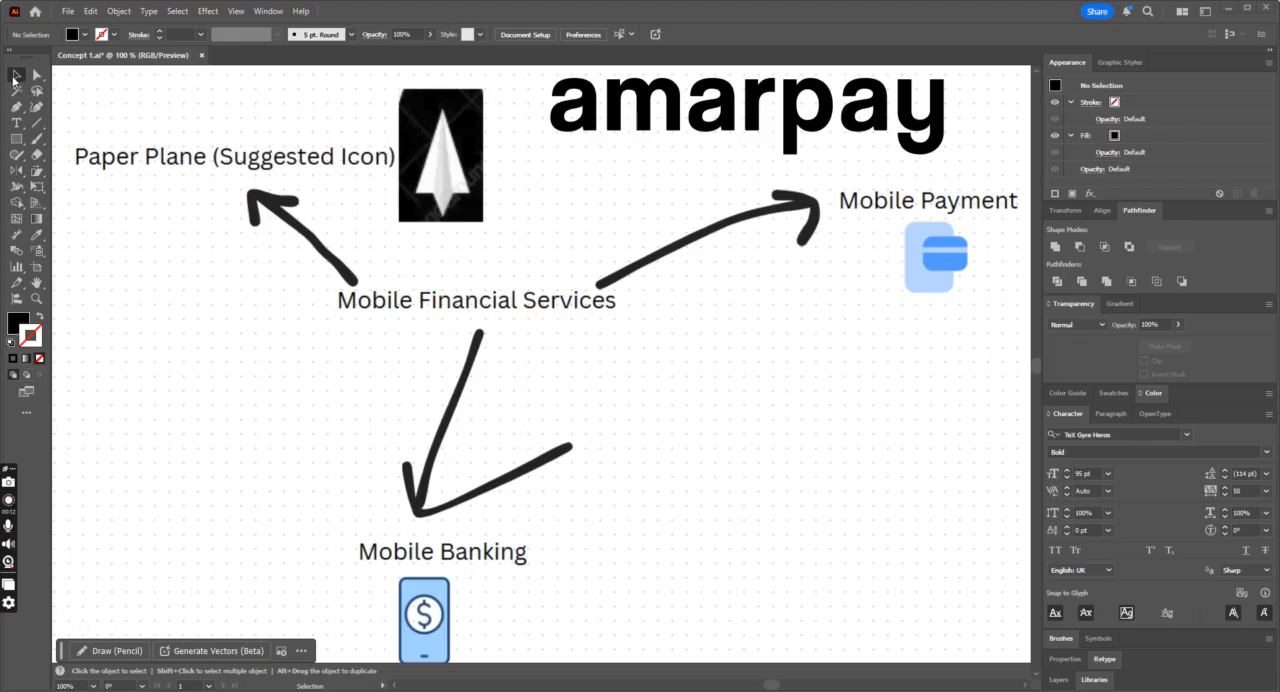
# Step: Review the mobile financial services mind map, including its paper plane, mobile payment and mobile banking reference icons
pyautogui.scroll(-1, 534, 303)
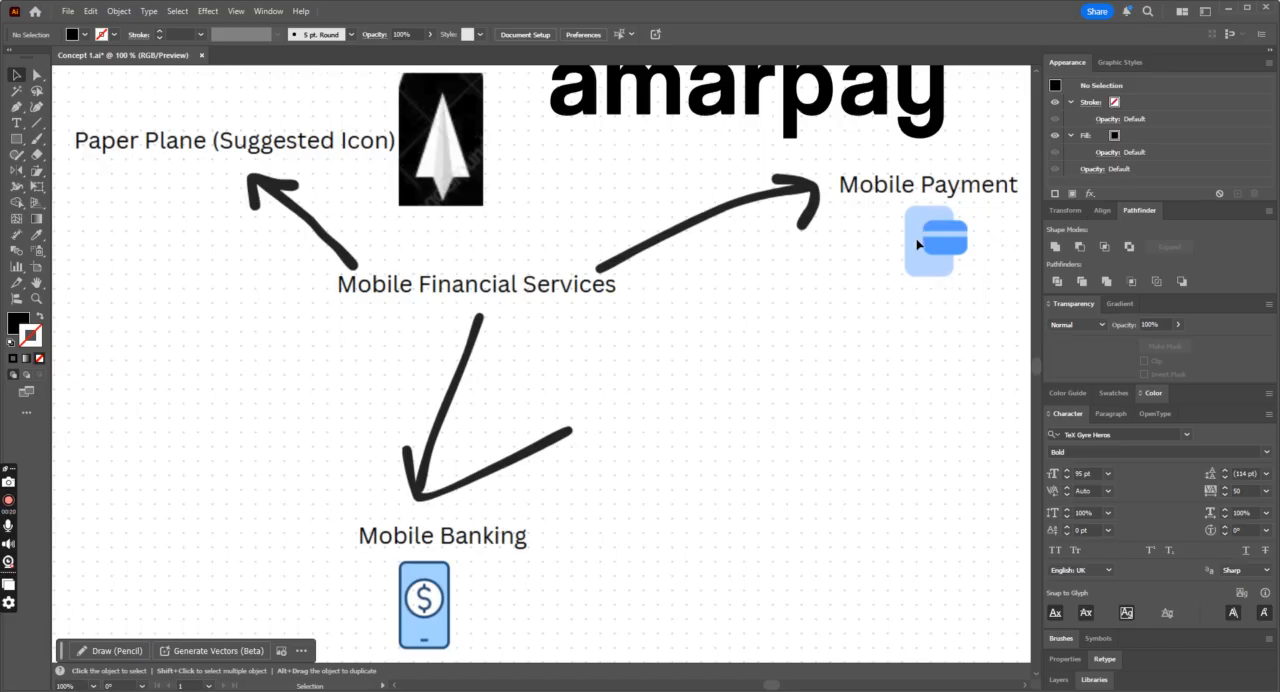
pyautogui.scroll(-1, 763, 357)
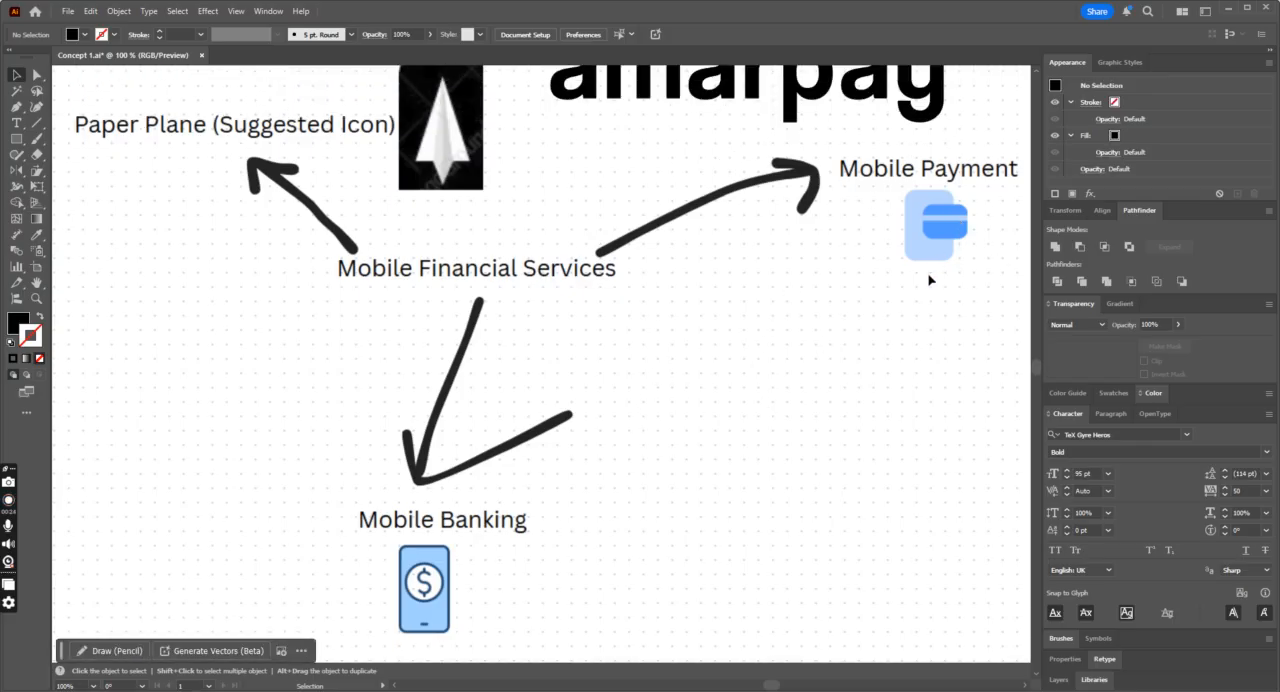
pyautogui.scroll(-3, 903, 331)
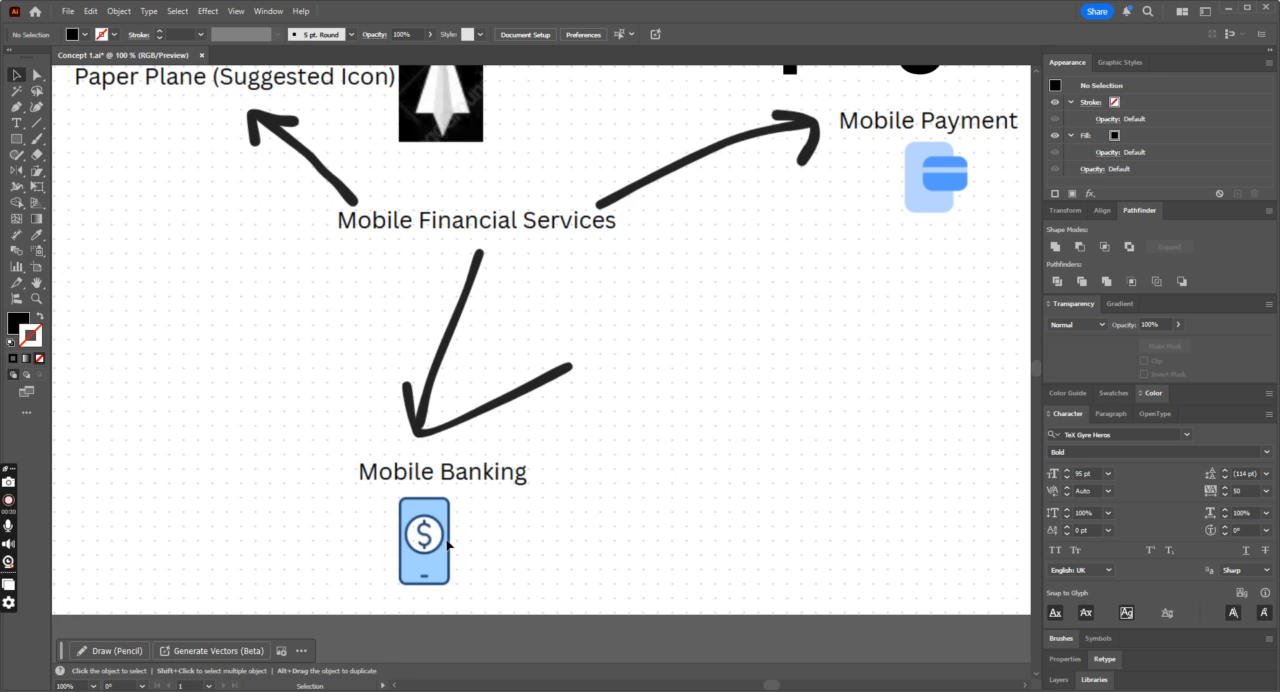
pyautogui.scroll(14, 444, 527)
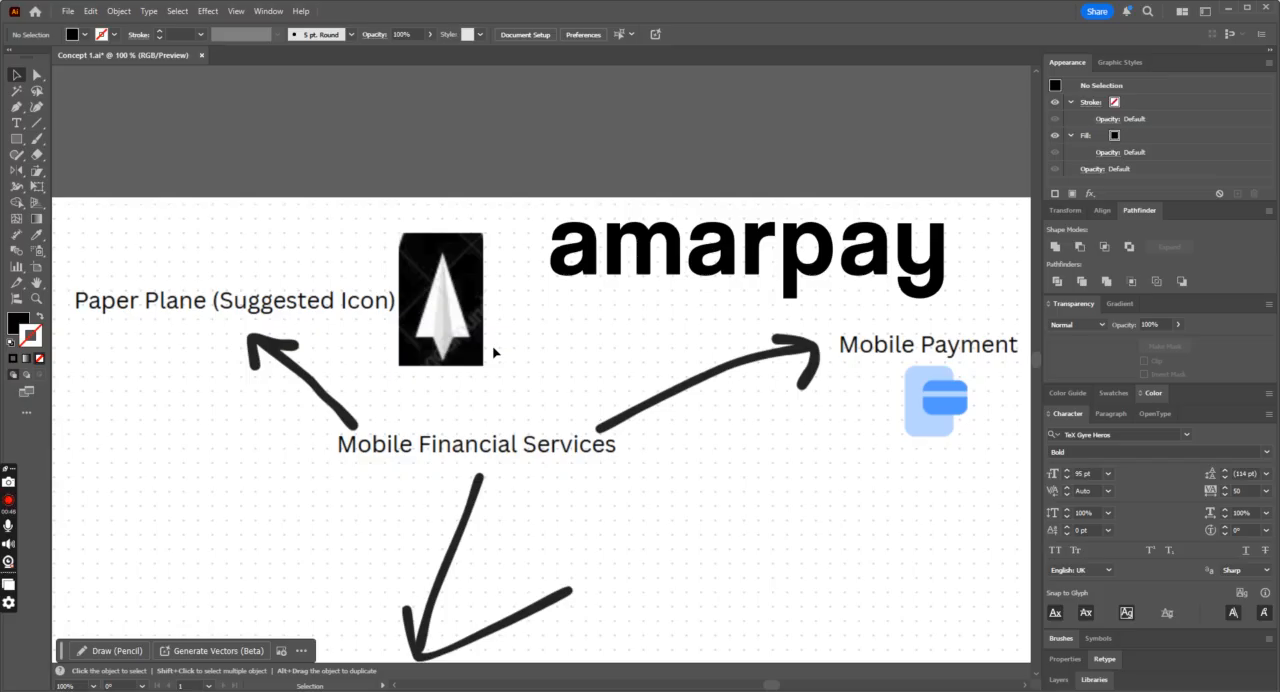
pyautogui.hotkey('ctrl', '-')
pyautogui.hotkey('ctrl', '-')
pyautogui.scroll(-1, 747, 552)
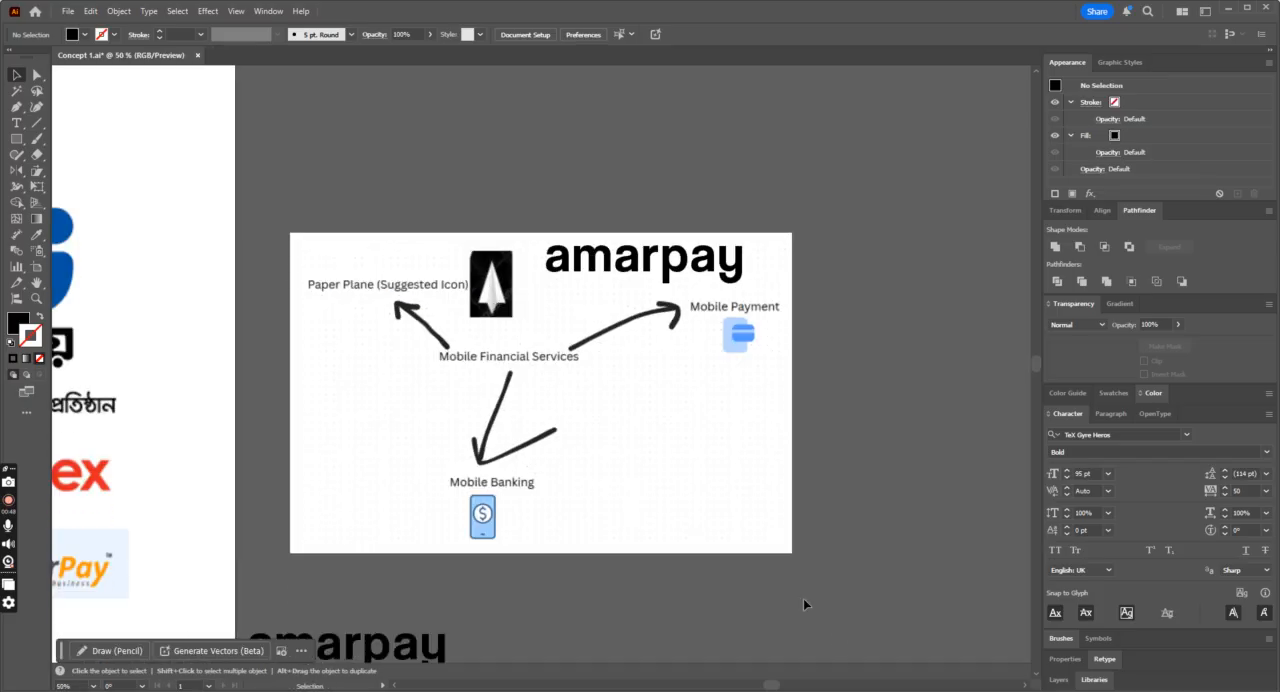
# Step: Examine the competitor logos on the reference artboard and compare them with the neighbouring mind map
pyautogui.moveTo(768, 686); pyautogui.dragTo(714, 686)
pyautogui.scroll(2, 700, 490)
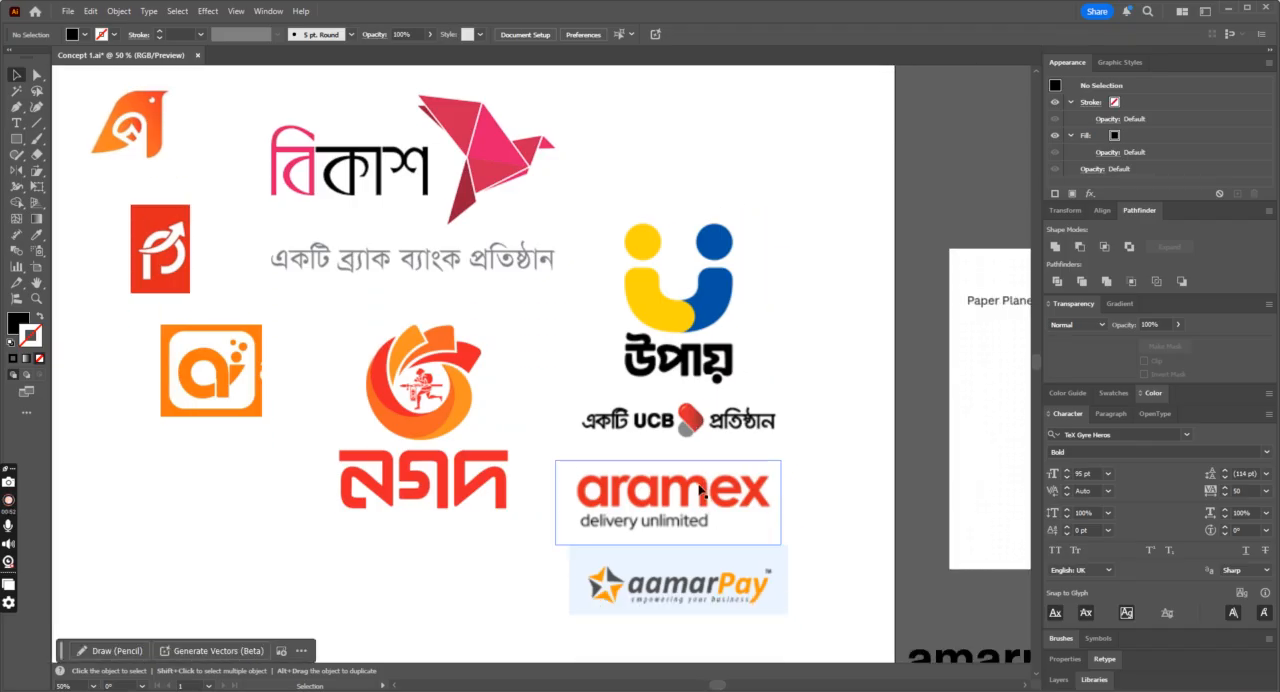
pyautogui.hotkey('ctrl', '-')
pyautogui.hotkey('ctrl', '+')
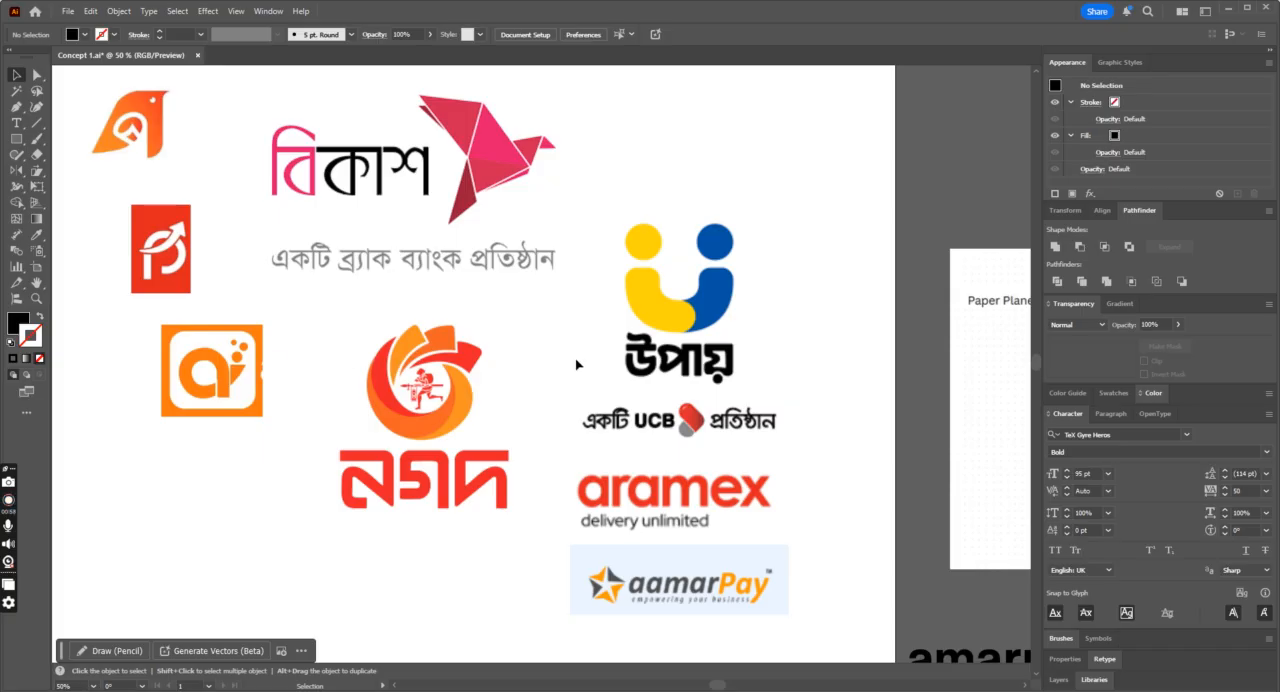
pyautogui.hotkey('ctrl', '-')
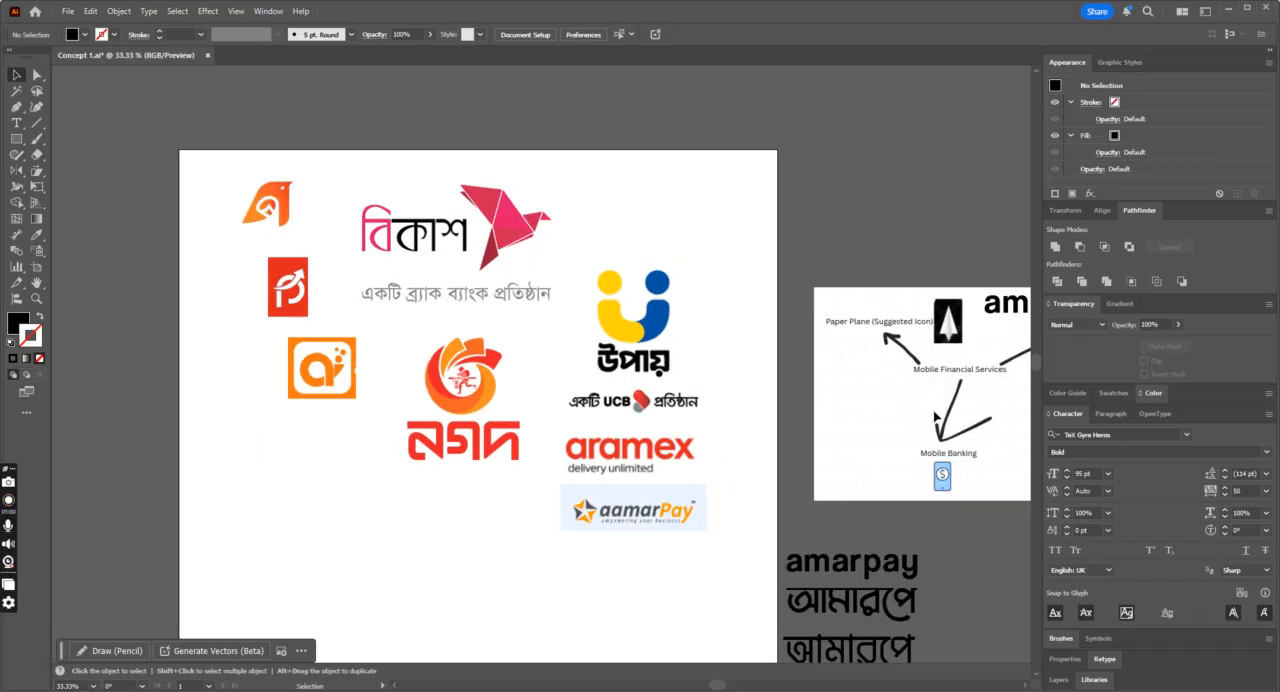
pyautogui.press('a')
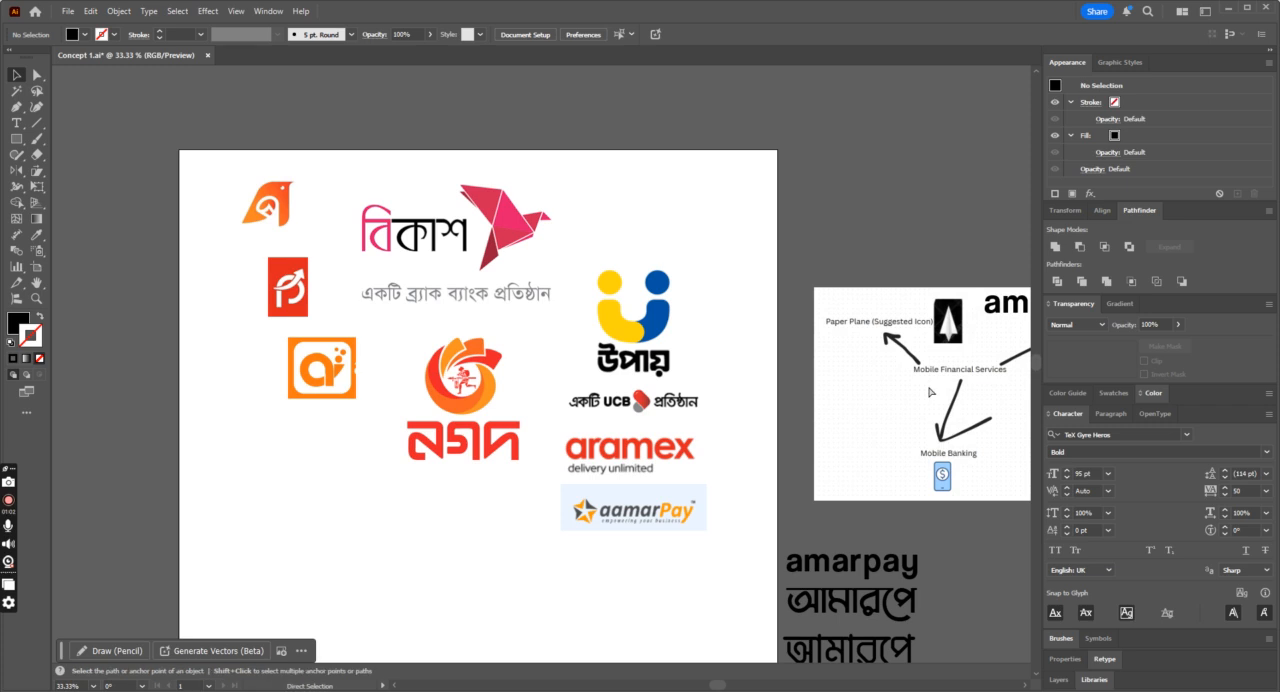
pyautogui.hotkey('ctrl', '+')
pyautogui.scroll(2, 297, 323)
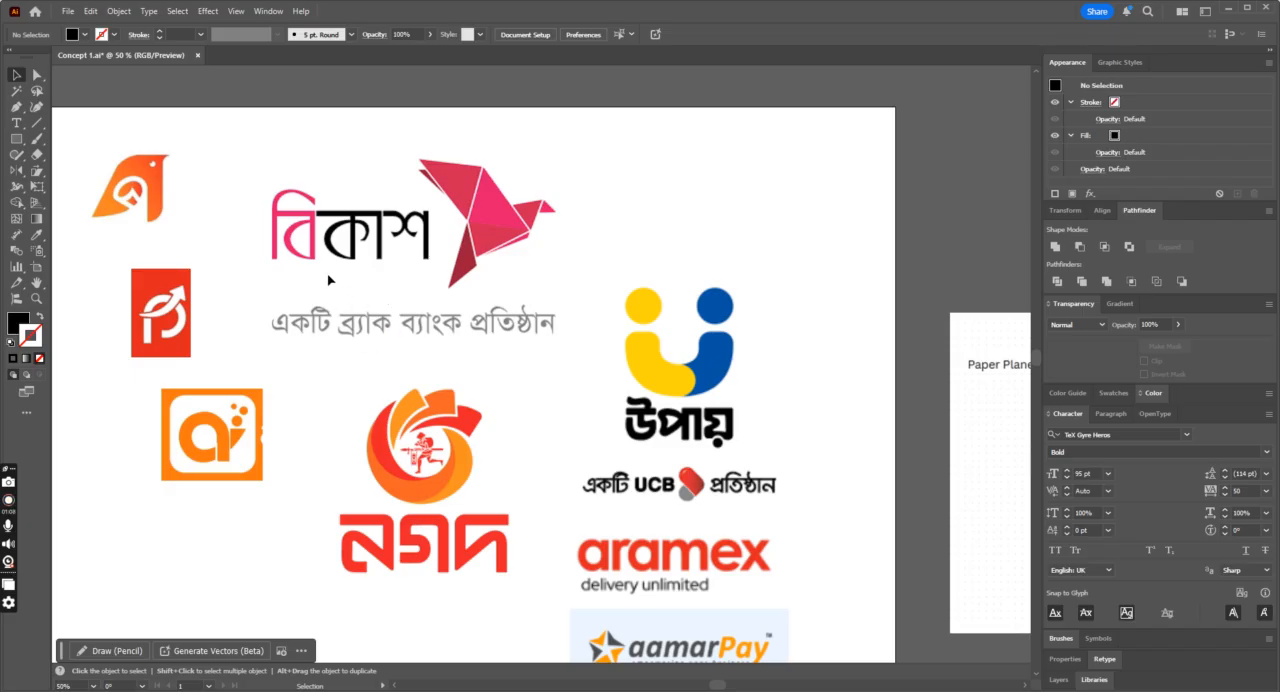
pyautogui.scroll(-2, 675, 401)
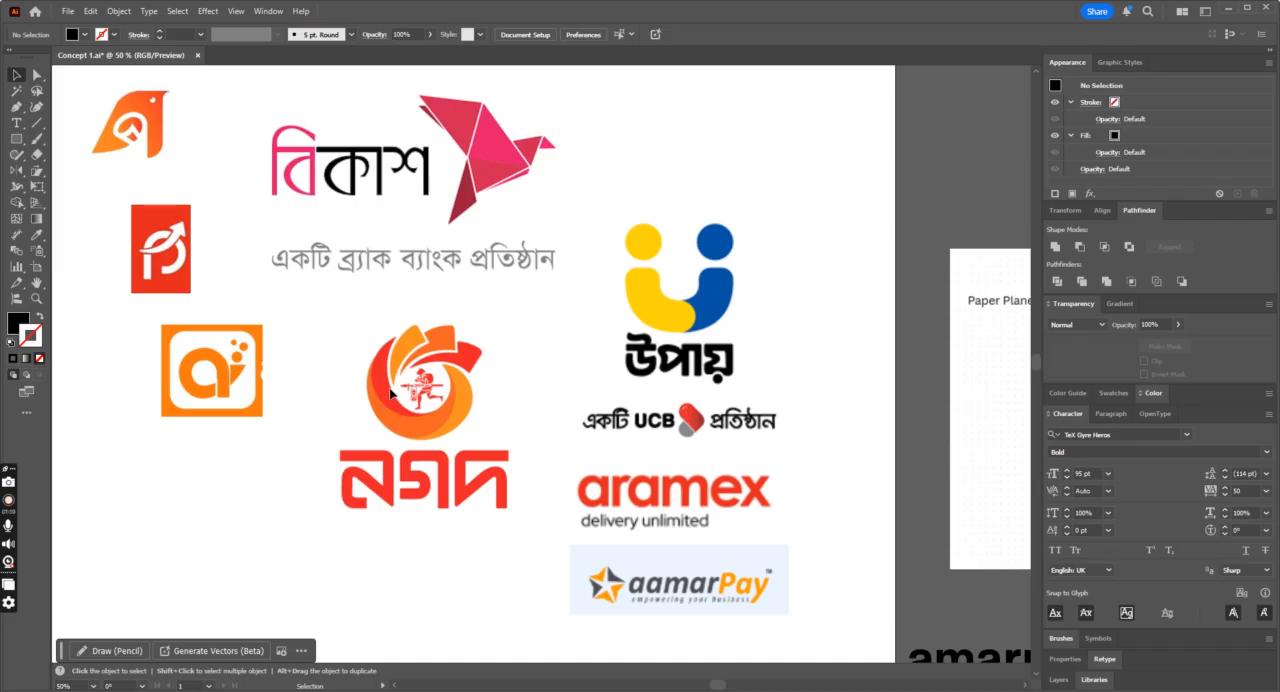
pyautogui.scroll(-3, 508, 236)
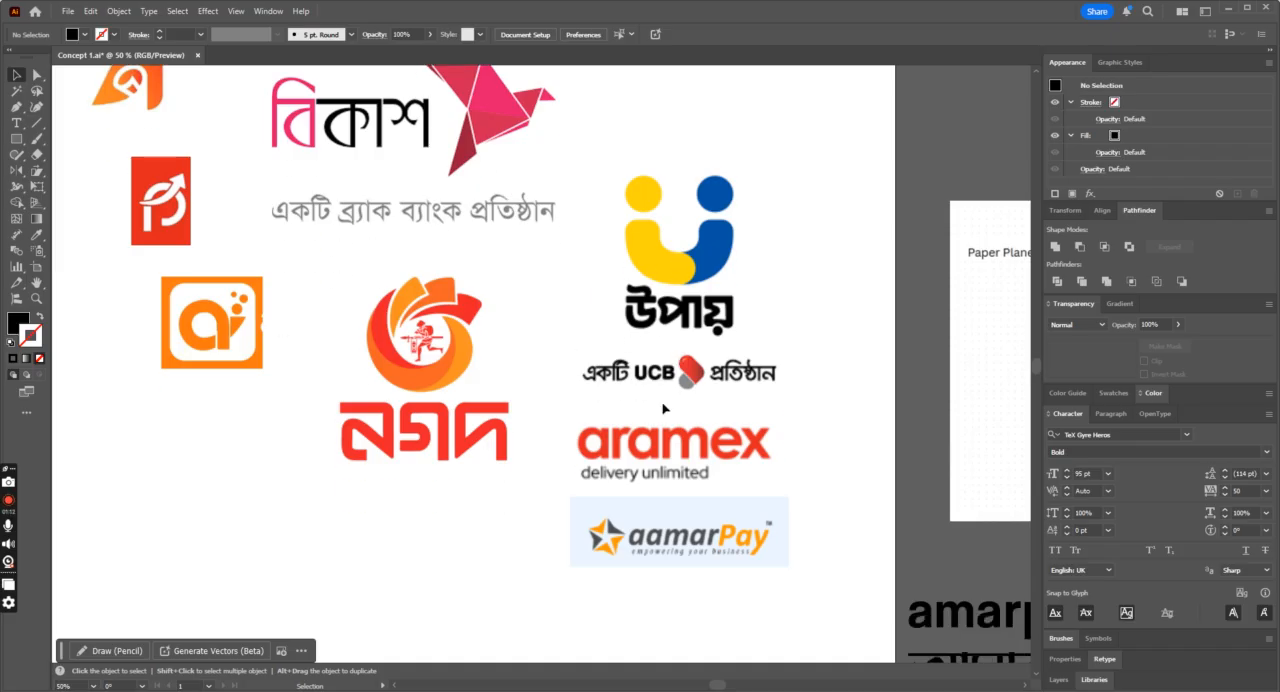
# Step: Move the aramex and aamarPay logo images together by about 24 px horizontally and 16 px downward, and deselect them
pyautogui.moveTo(877, 389); pyautogui.dragTo(706, 486)
pyautogui.moveTo(705, 416)
pyautogui.mouseDown()
pyautogui.moveTo(713, 447)
pyautogui.moveTo(718, 425)
pyautogui.mouseUp()
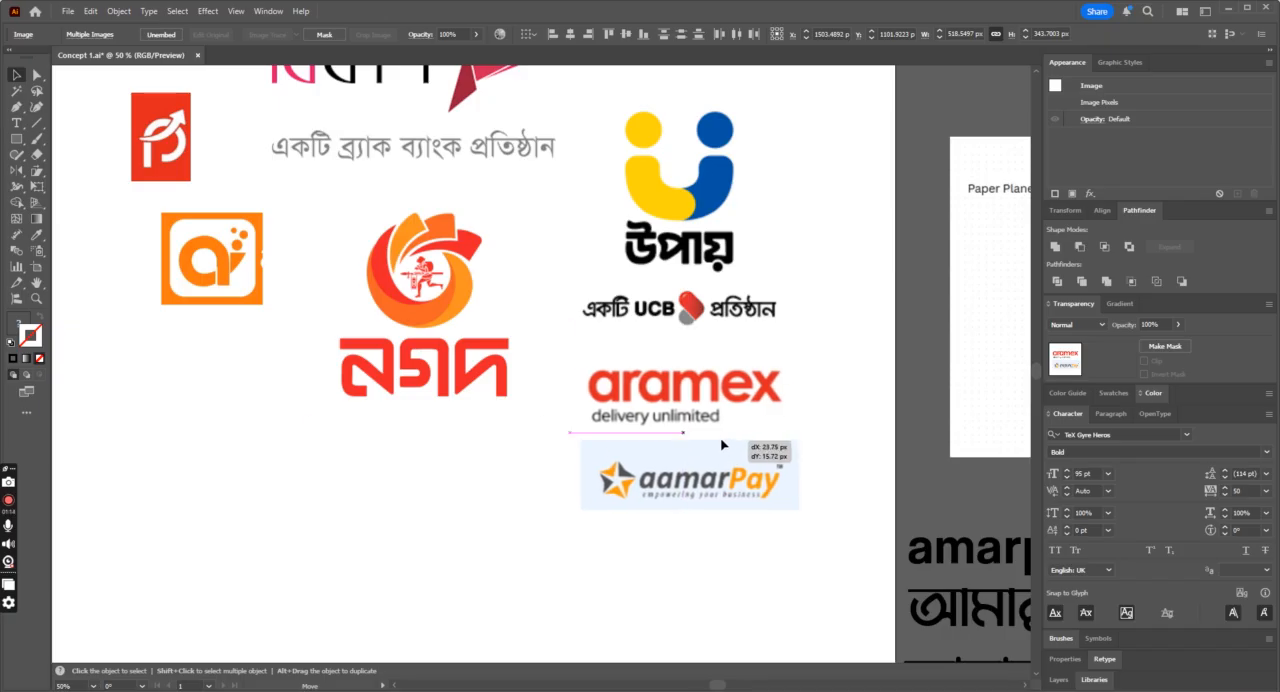
pyautogui.hotkey('ctrl', '-')
pyautogui.hotkey('ctrl', '-')
pyautogui.hotkey('ctrl', '+')
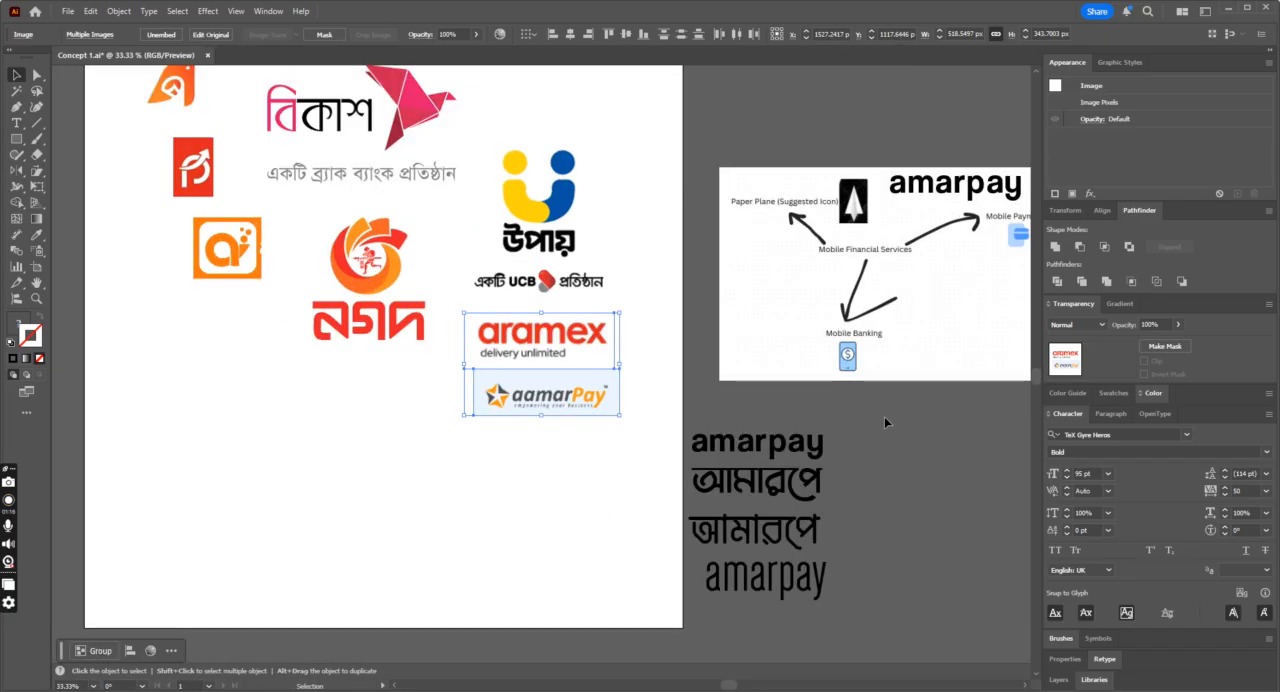
pyautogui.click(517, 468)
pyautogui.scroll(2, 489, 486)
pyautogui.moveTo(68, 79); pyautogui.dragTo(632, 521)
pyautogui.click(645, 434)
pyautogui.scroll(-2, 651, 437)
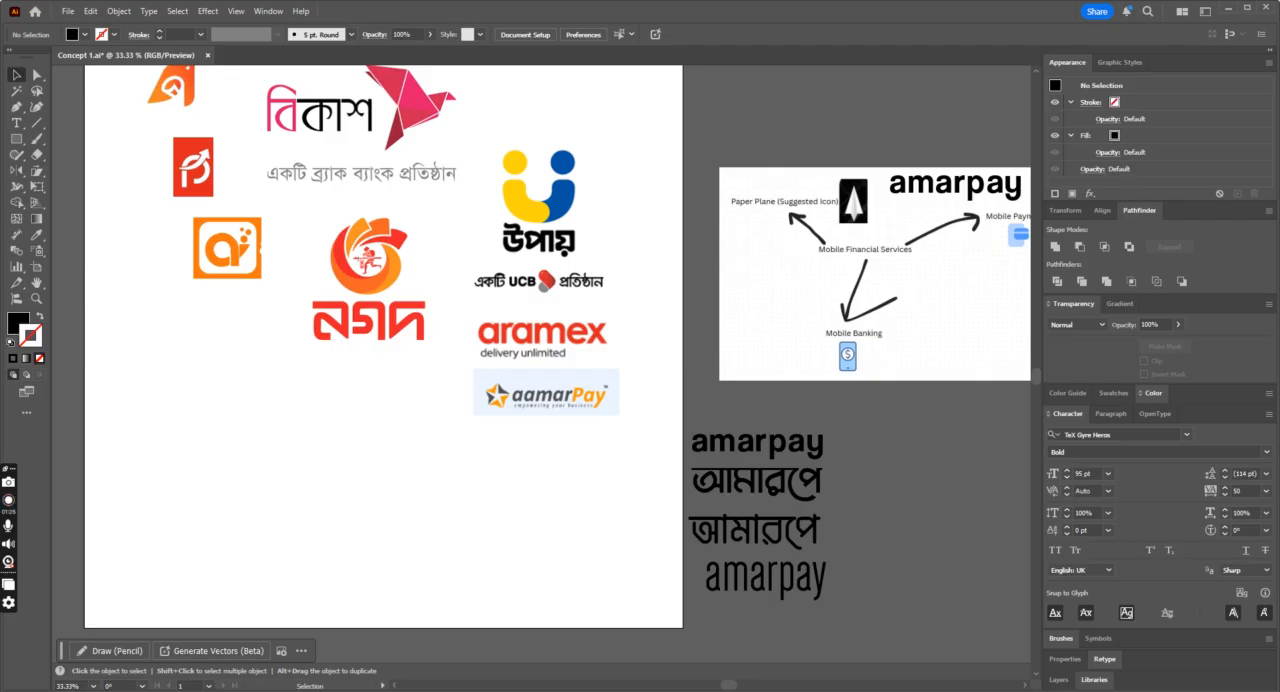
# Step: Trace the paper plane's left wing over the reference image with the Pen tool as a closed black shape about 94 px tall
pyautogui.click(16, 107)
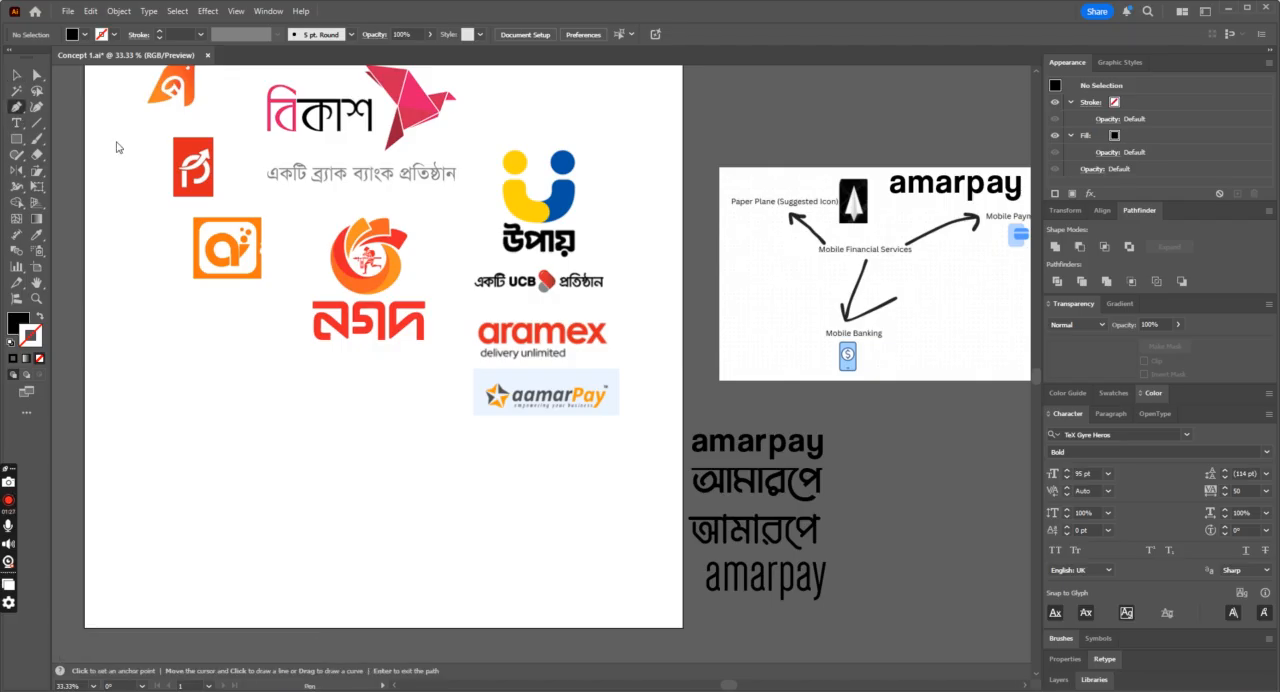
pyautogui.click(843, 216)
pyautogui.scroll(10, 849, 216)
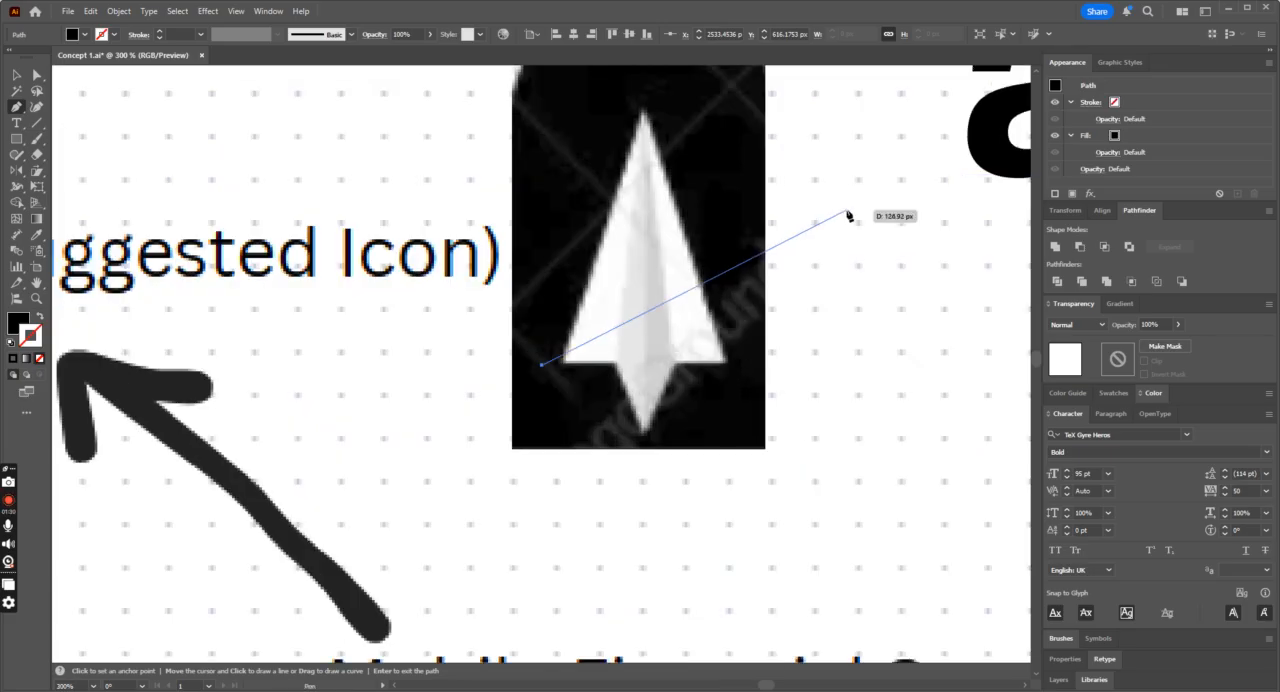
pyautogui.hotkey('ctrl', 'z')
pyautogui.click(564, 365)
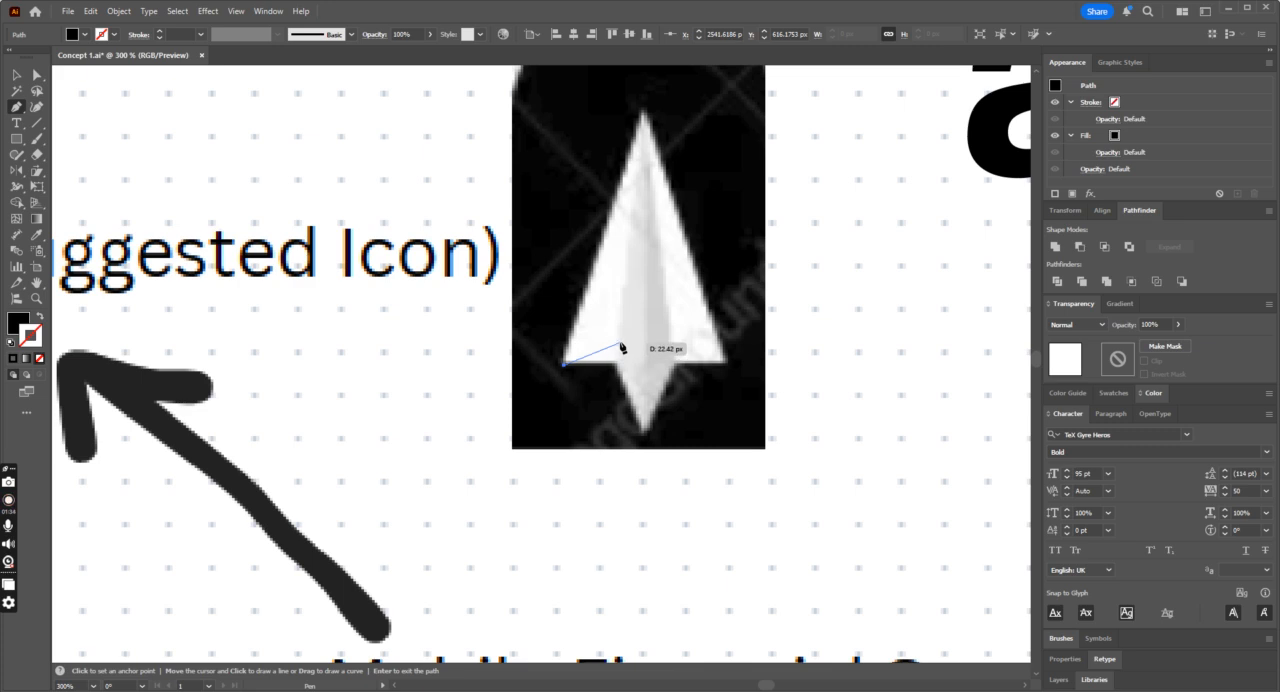
pyautogui.click(618, 366)
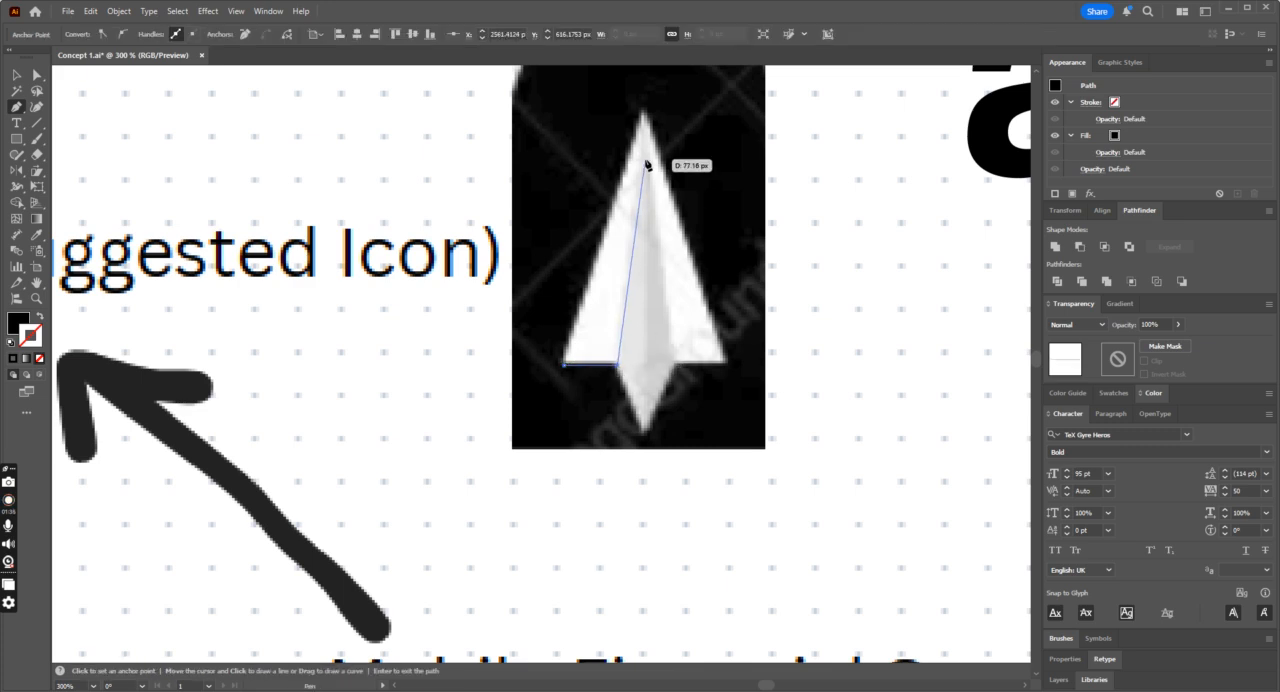
pyautogui.click(644, 157)
pyautogui.click(644, 113)
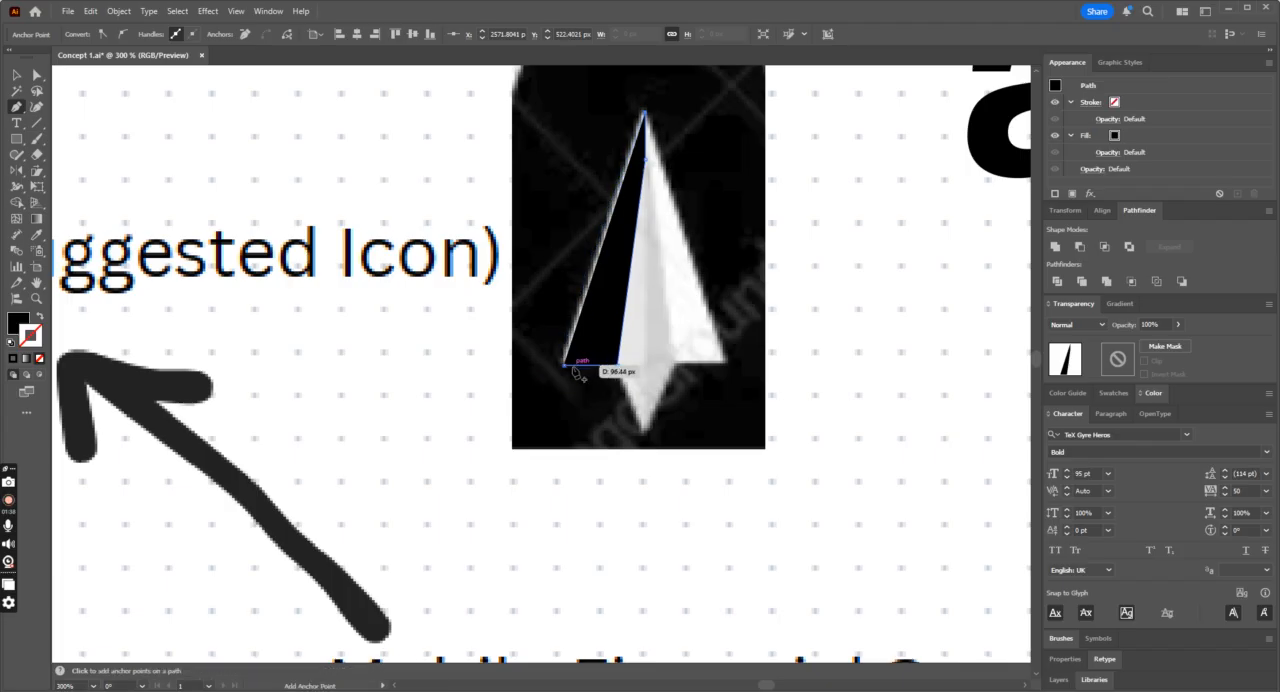
pyautogui.click(565, 365)
# Step: Round the corners of the traced left wing: the inner-edge bend, both lower corners, and the tip by about 0.44 px
pyautogui.click(37, 74)
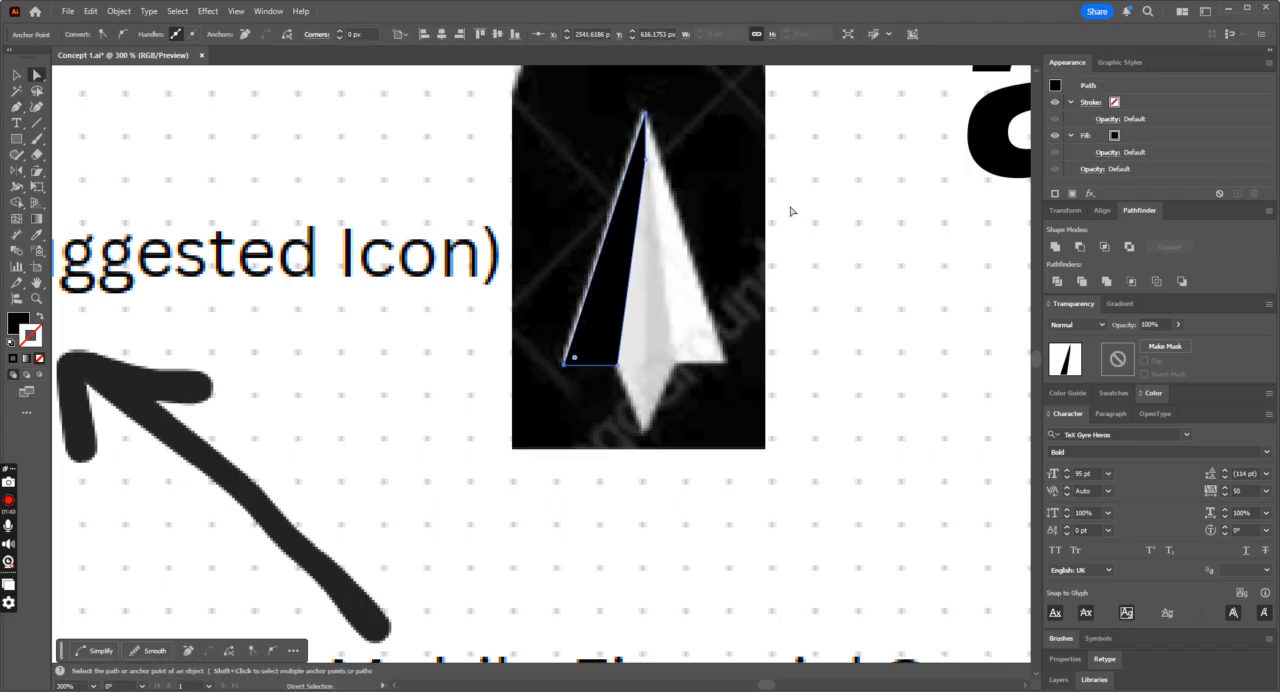
pyautogui.click(632, 160)
pyautogui.moveTo(632, 160); pyautogui.dragTo(97, 85)
pyautogui.click(616, 367)
pyautogui.moveTo(608, 357); pyautogui.dragTo(570, 362)
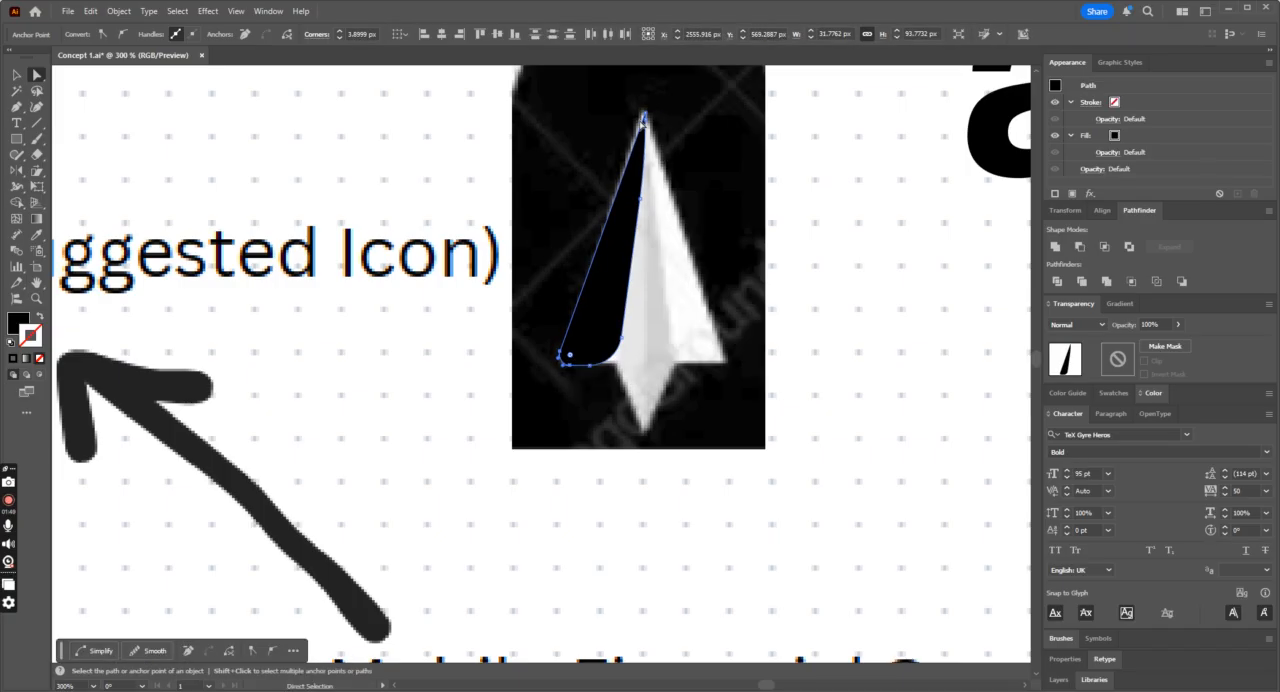
pyautogui.click(644, 119)
pyautogui.moveTo(643, 133); pyautogui.dragTo(636, 157)
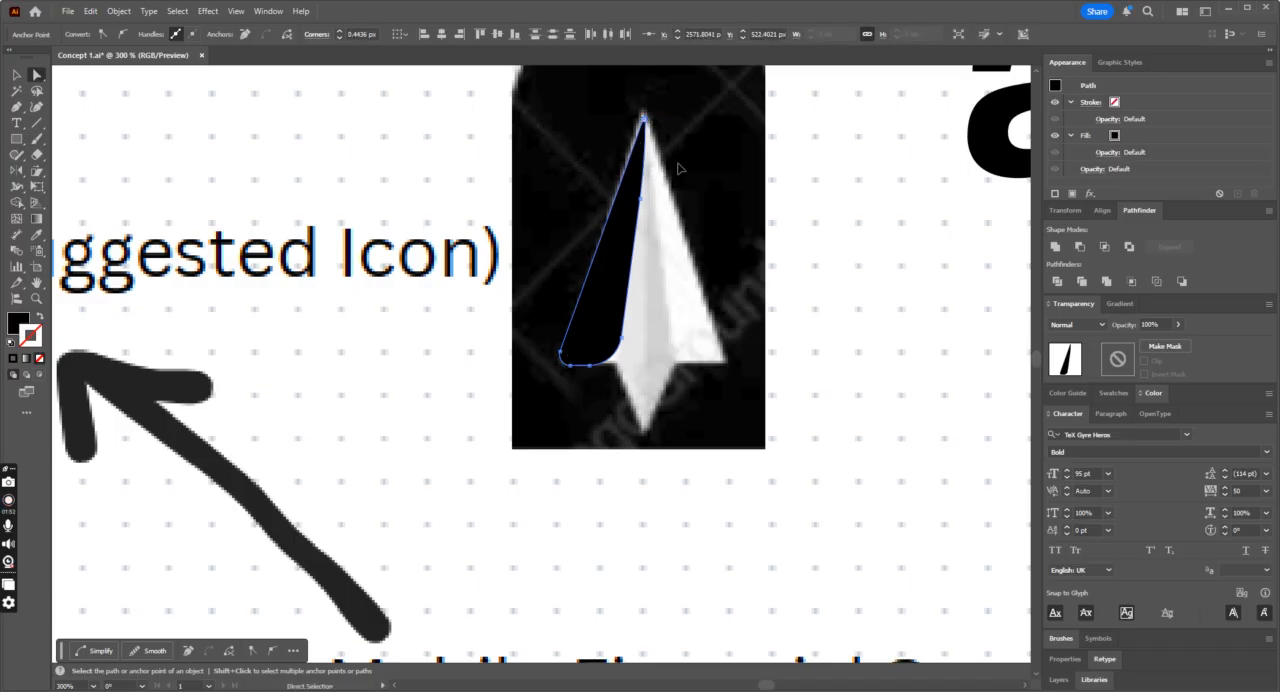
pyautogui.click(208, 111)
# Step: Reflect a copy of the left wing across the vertical axis through its tip to form the right wing
pyautogui.click(16, 77)
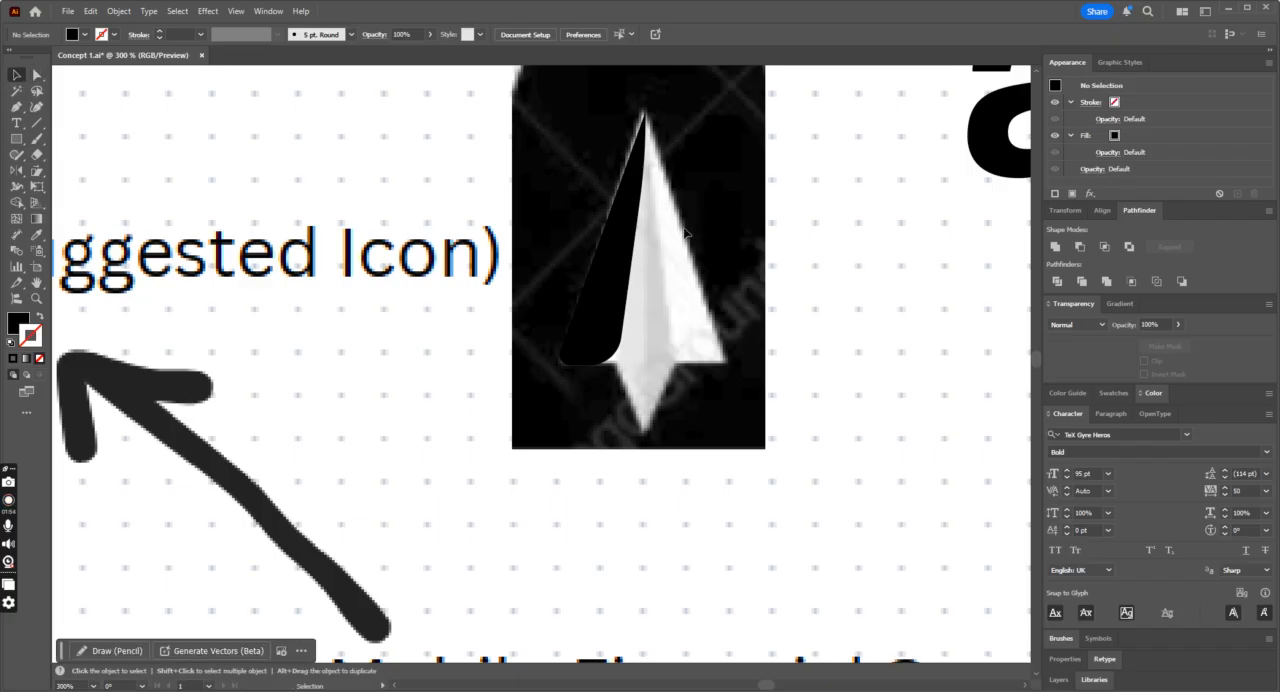
pyautogui.click(604, 279)
pyautogui.click(17, 174)
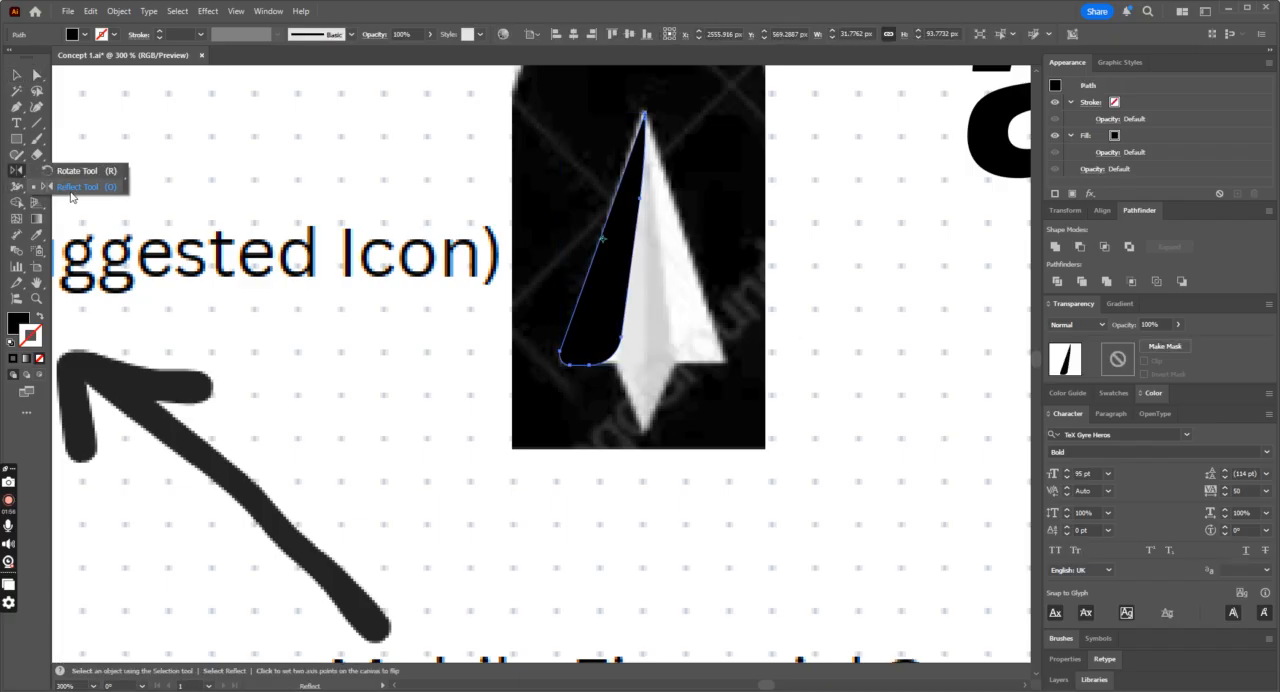
pyautogui.keyDown('alt'); pyautogui.click(645, 113); pyautogui.keyUp('alt')
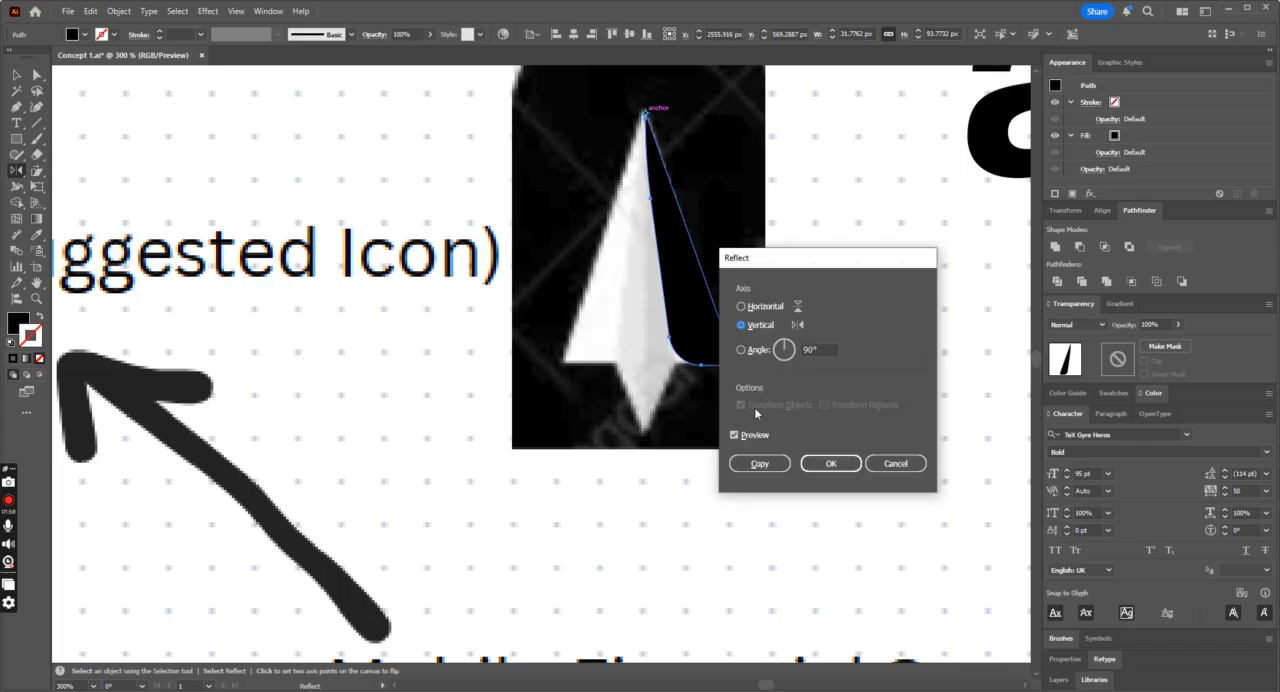
pyautogui.click(757, 460)
pyautogui.click(16, 77)
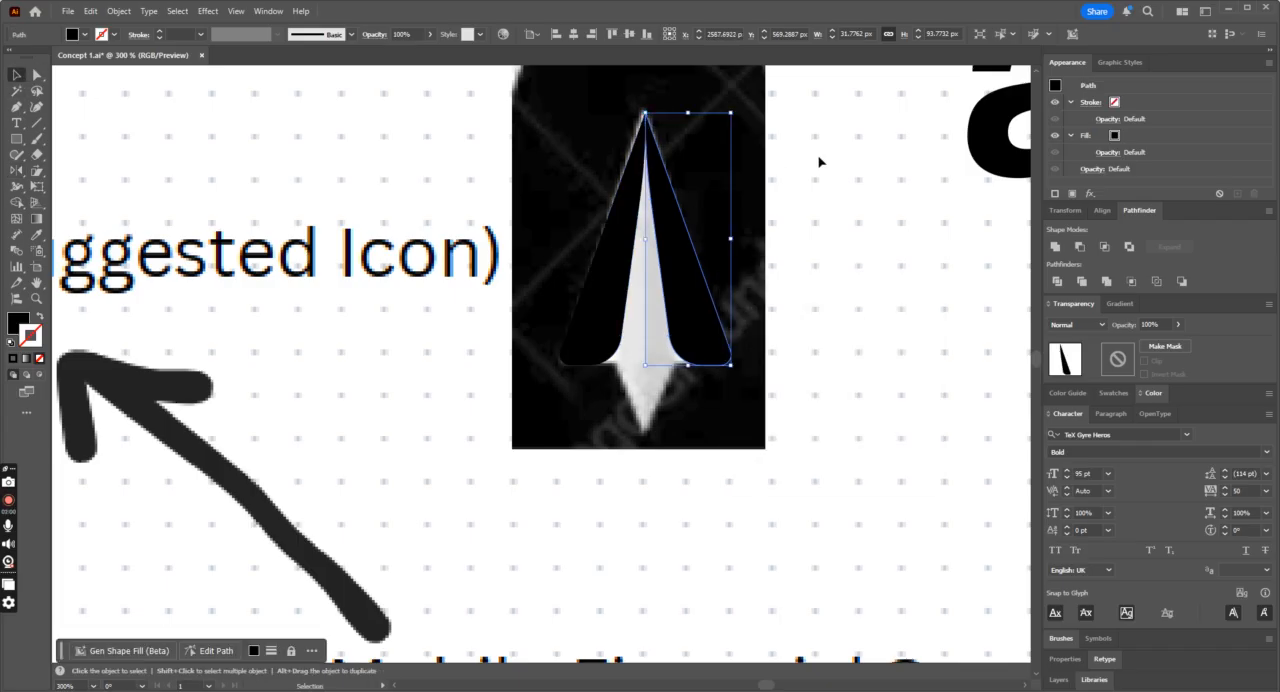
pyautogui.click(823, 163)
# Step: Draw the right half of the plane's central body with the Pen tool as a closed triangle about 14 by 119 px
pyautogui.click(17, 107)
pyautogui.click(645, 113)
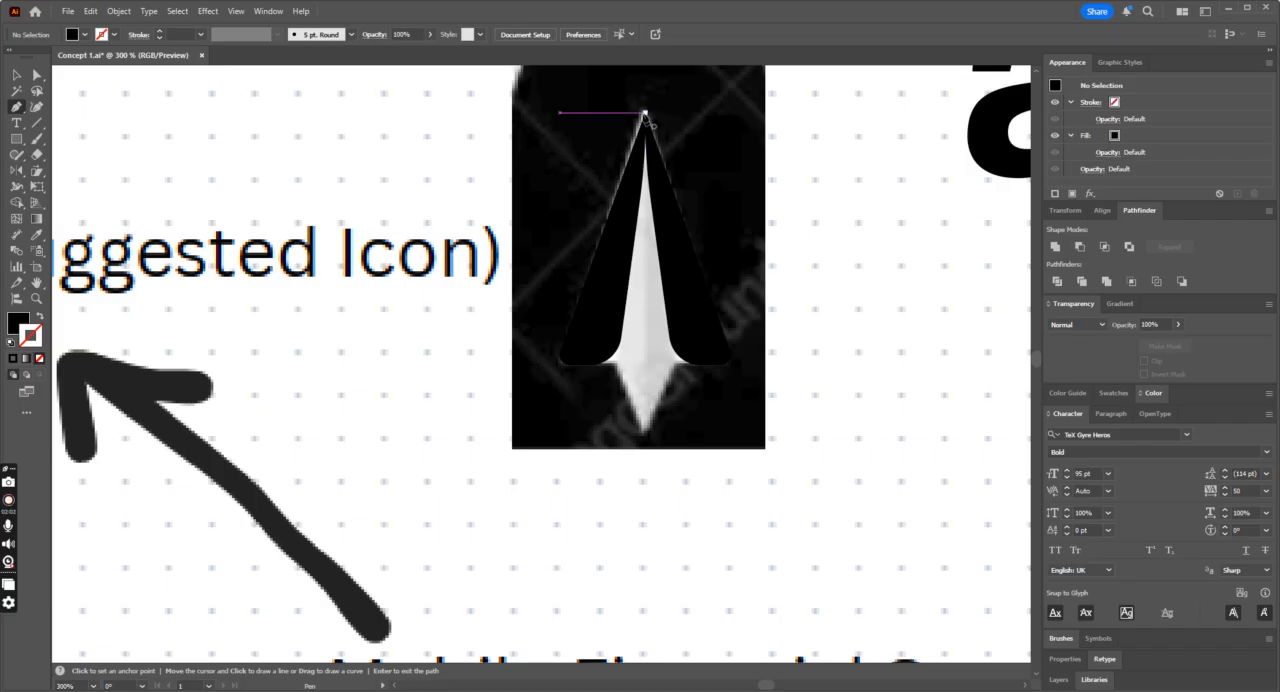
pyautogui.click(645, 436)
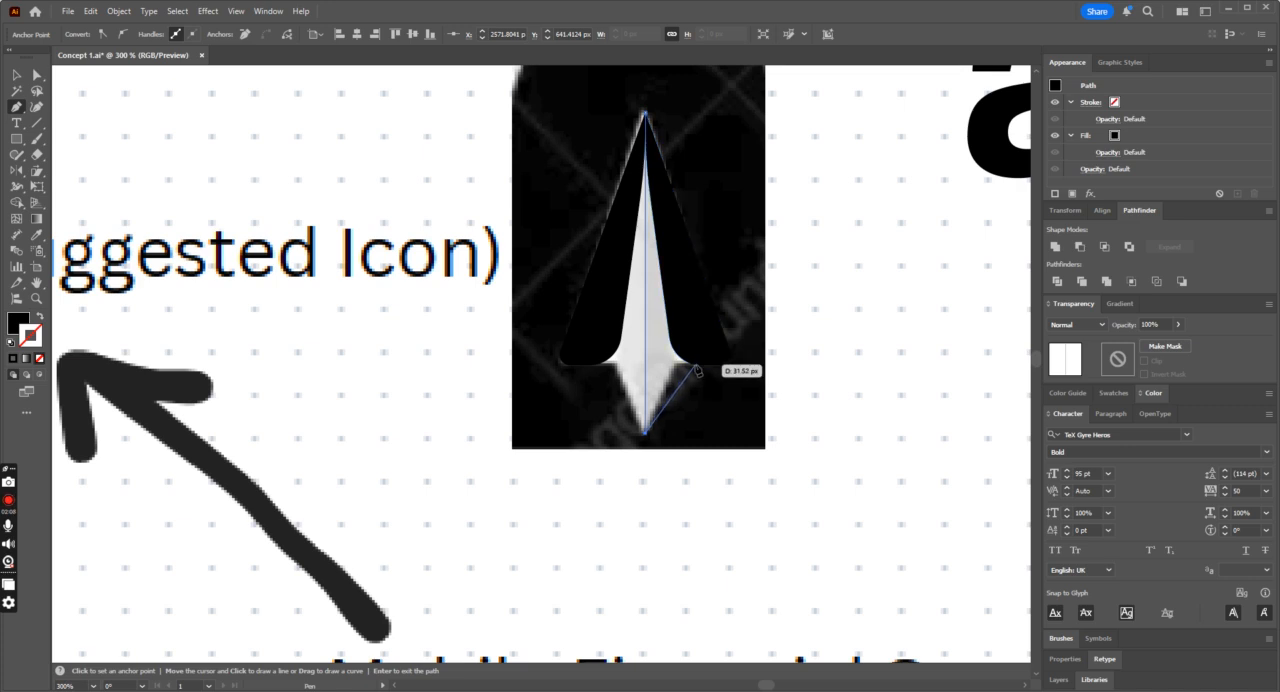
pyautogui.click(681, 341)
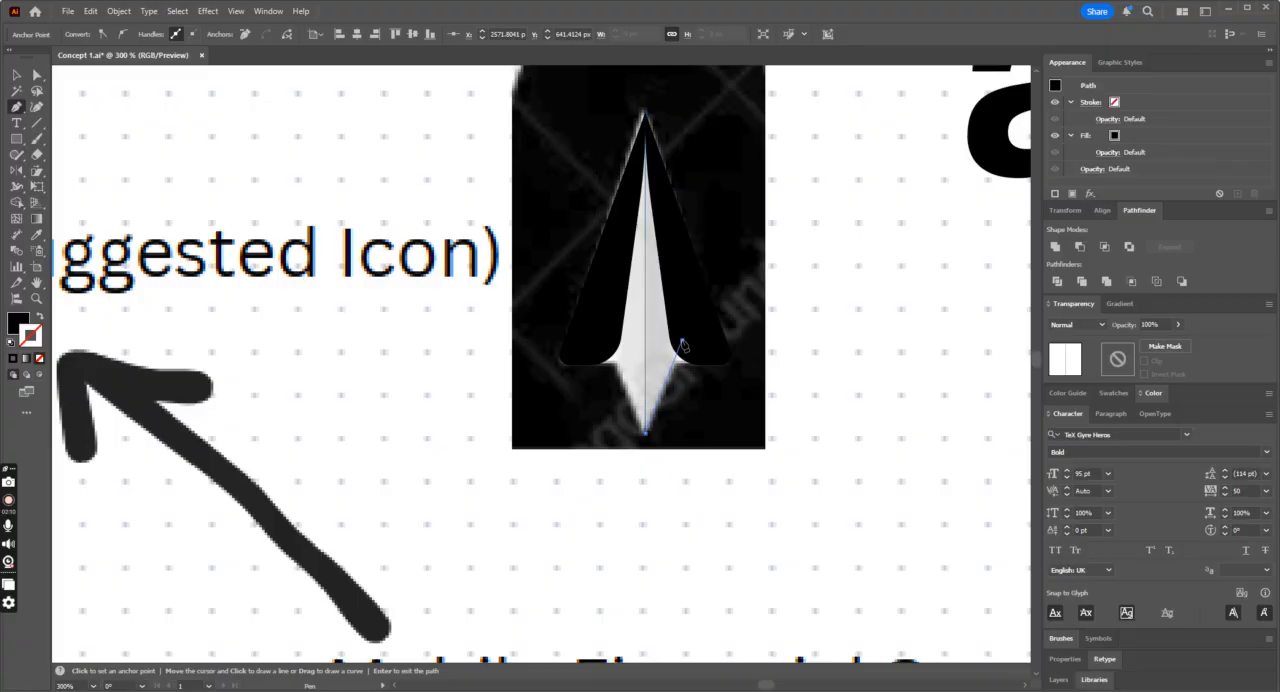
pyautogui.click(645, 113)
# Step: Fill the right half of the central body with light grey #d1d1d1 sampled from the reference image, without a stroke
pyautogui.click(40, 317)
pyautogui.click(37, 224)
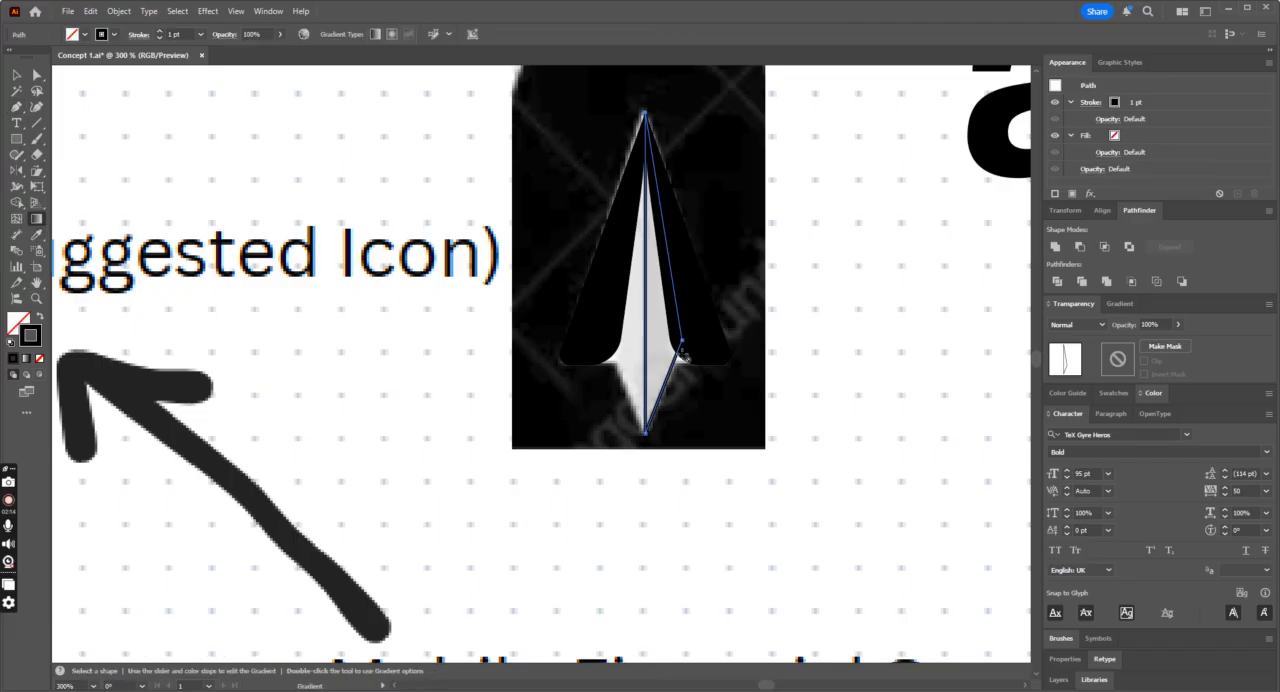
pyautogui.click(37, 234)
pyautogui.click(660, 356)
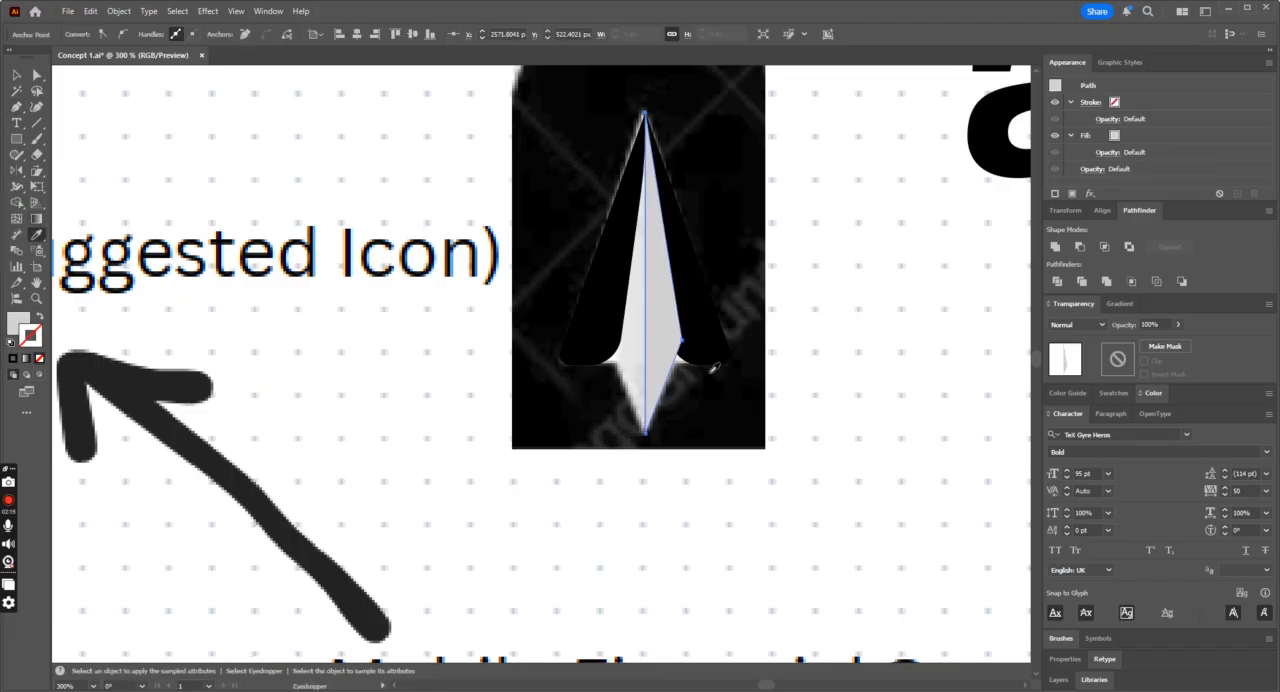
pyautogui.click(15, 80)
pyautogui.click(151, 163)
# Step: Reflect a copy of the grey half body across the vertical axis through the plane's tip
pyautogui.click(660, 363)
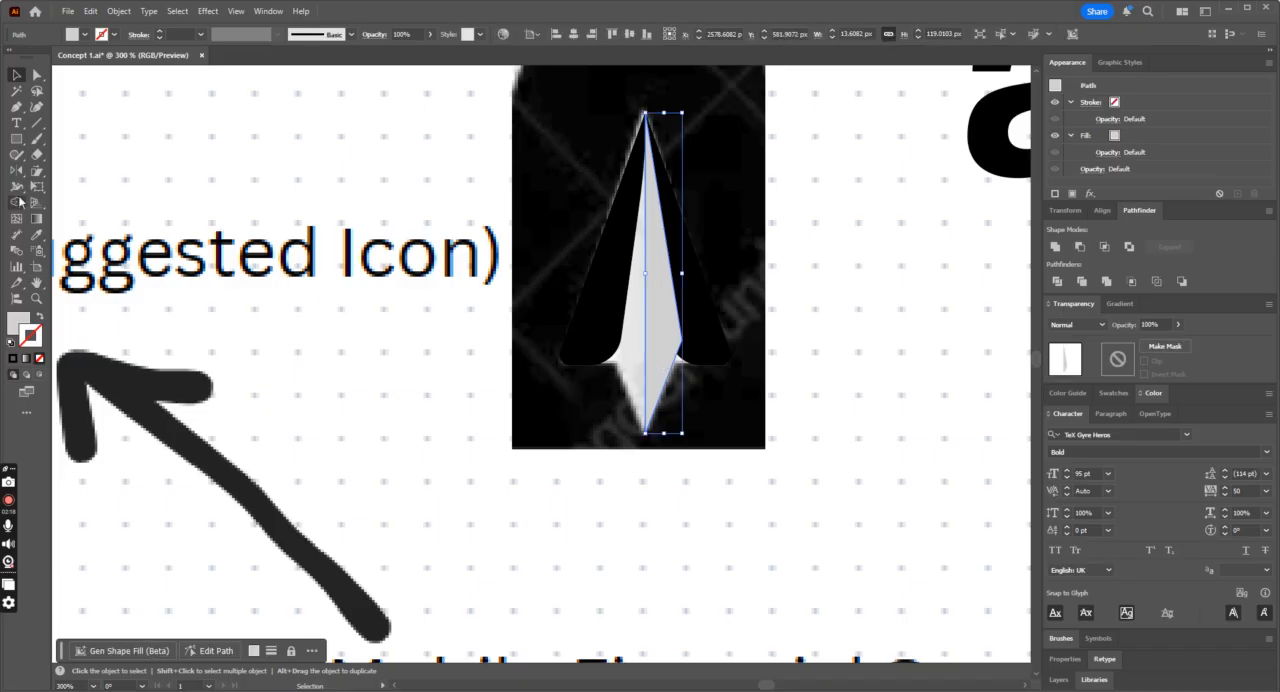
pyautogui.click(15, 170)
pyautogui.keyDown('alt'); pyautogui.click(645, 113); pyautogui.keyUp('alt')
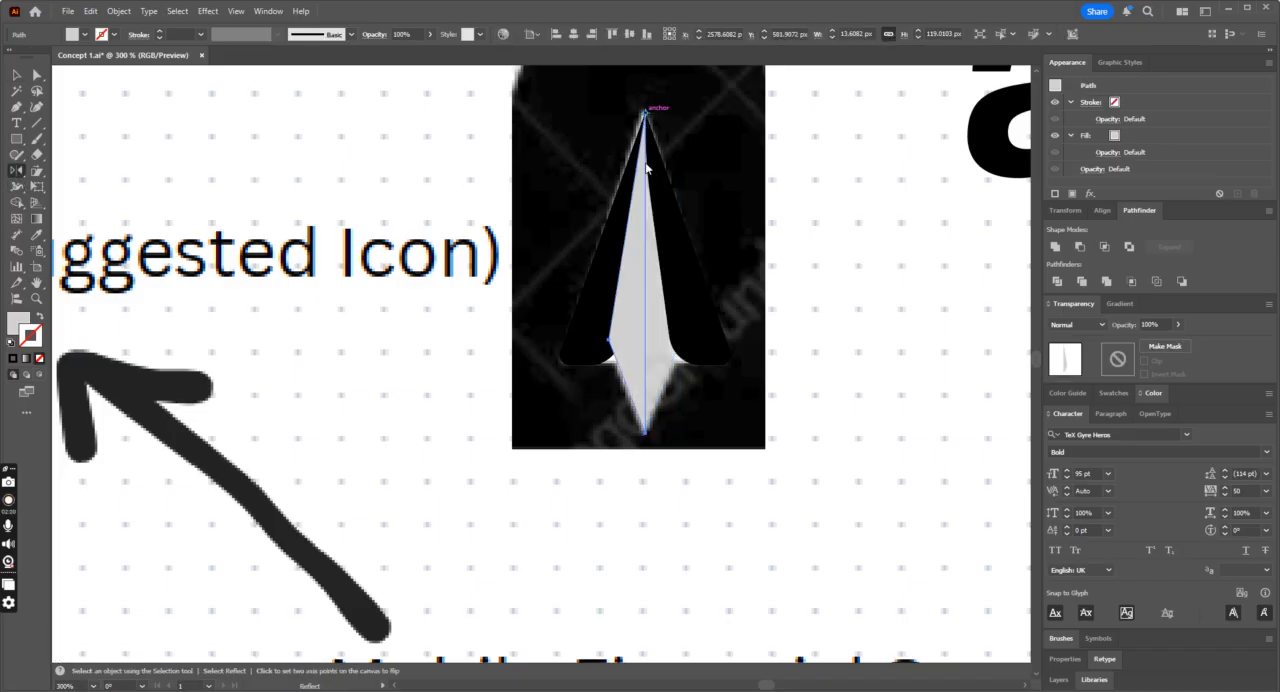
pyautogui.click(756, 463)
# Step: Fill the left half of the plane's central body with white #ffffff
pyautogui.doubleClick(18, 322)
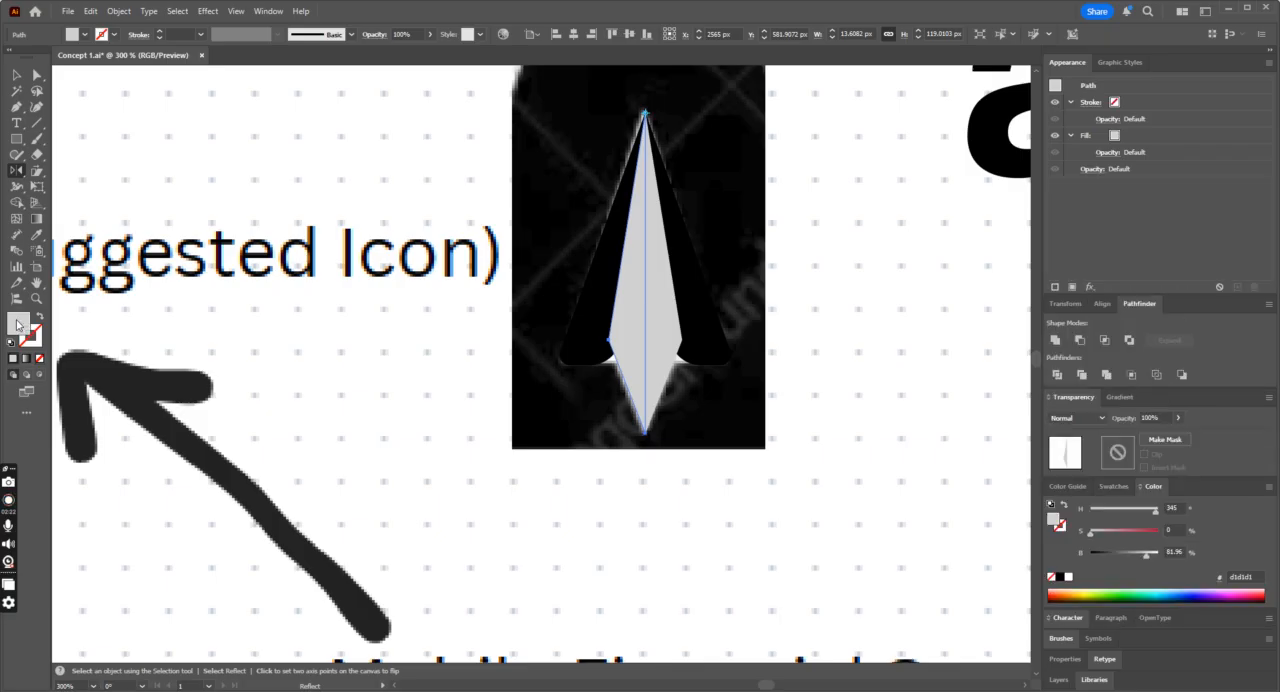
pyautogui.click(300, 233)
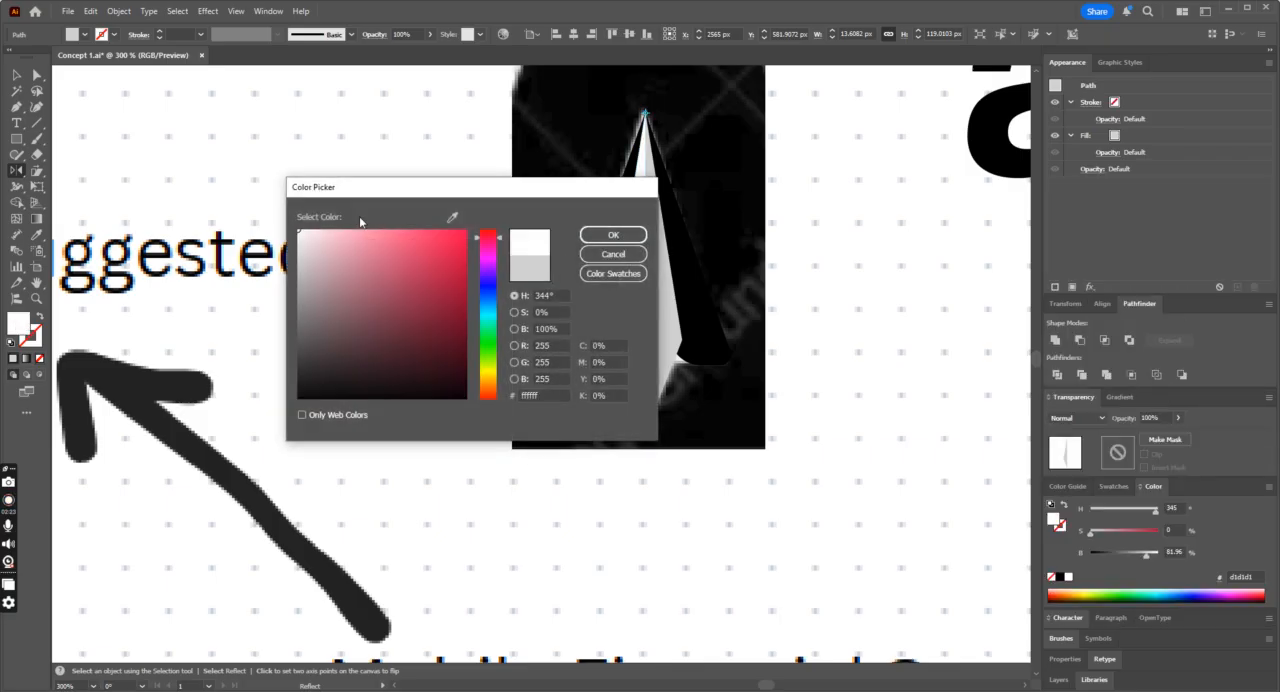
pyautogui.click(613, 234)
# Step: Select the wings and both body halves and move the traced plane off the reference image to just above the concept artboard
pyautogui.click(15, 75)
pyautogui.click(584, 338)
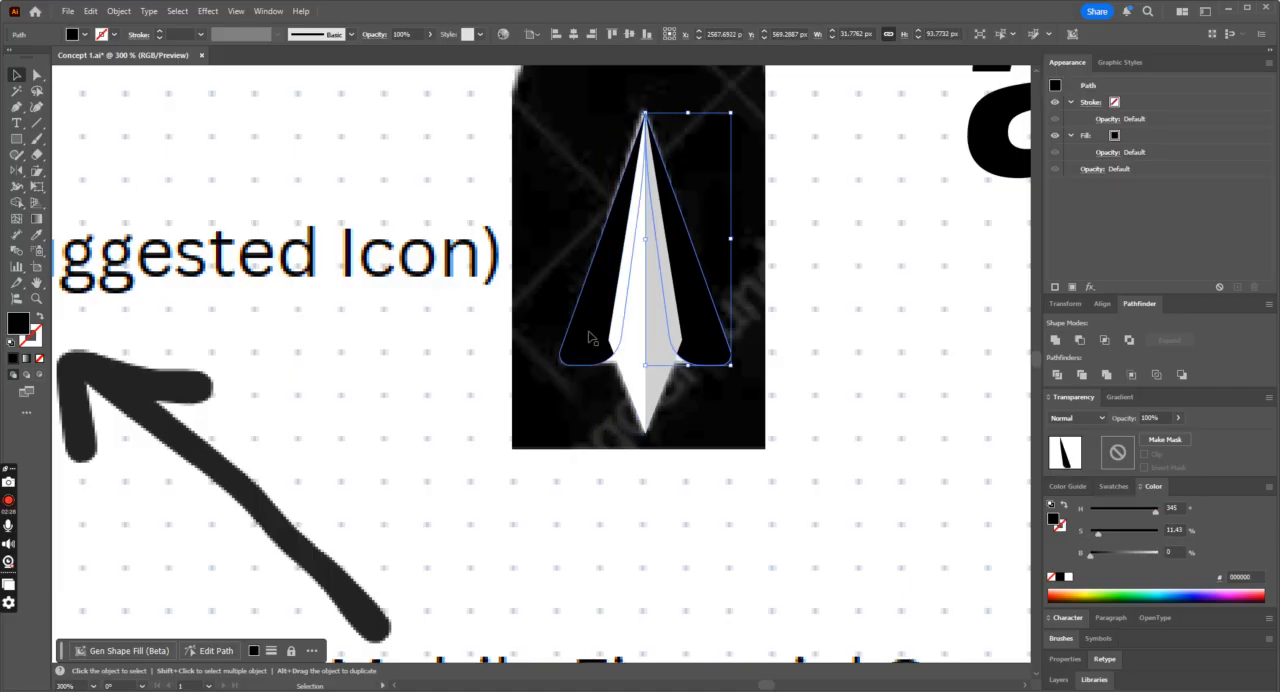
pyautogui.keyDown('shift'); pyautogui.click(656, 352); pyautogui.keyUp('shift')
pyautogui.keyDown('shift'); pyautogui.click(632, 352); pyautogui.keyUp('shift')
pyautogui.hotkey('ctrl', '-')
pyautogui.hotkey('ctrl', '-')
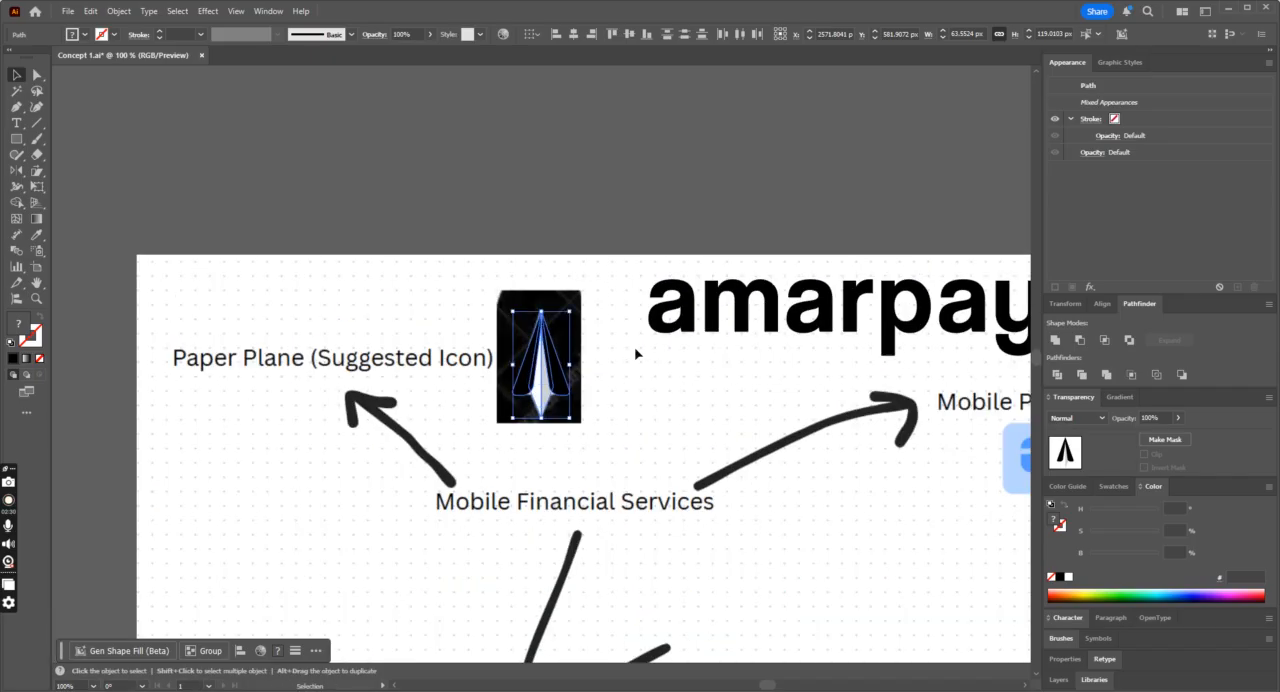
pyautogui.moveTo(543, 430); pyautogui.dragTo(85, 150)
pyautogui.moveTo(313, 258); pyautogui.dragTo(323, 243)
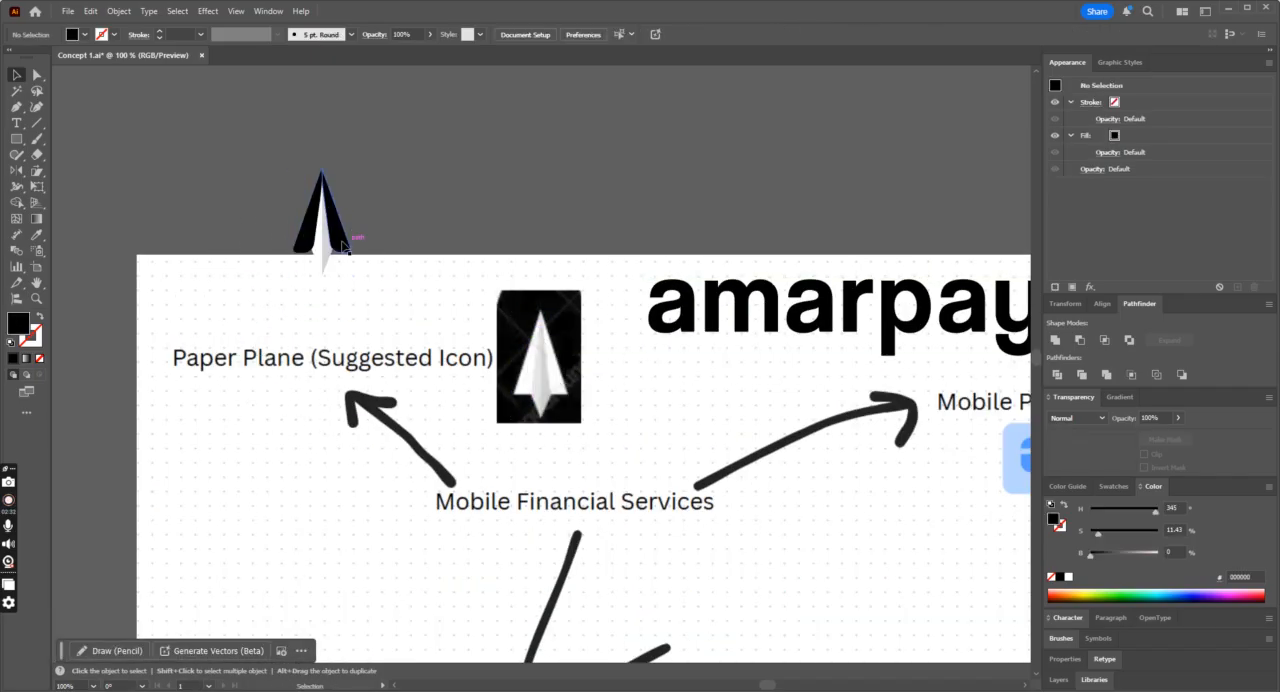
# Step: Fill both wings of the plane with white
pyautogui.click(300, 246)
pyautogui.keyDown('shift'); pyautogui.click(300, 246); pyautogui.keyUp('shift')
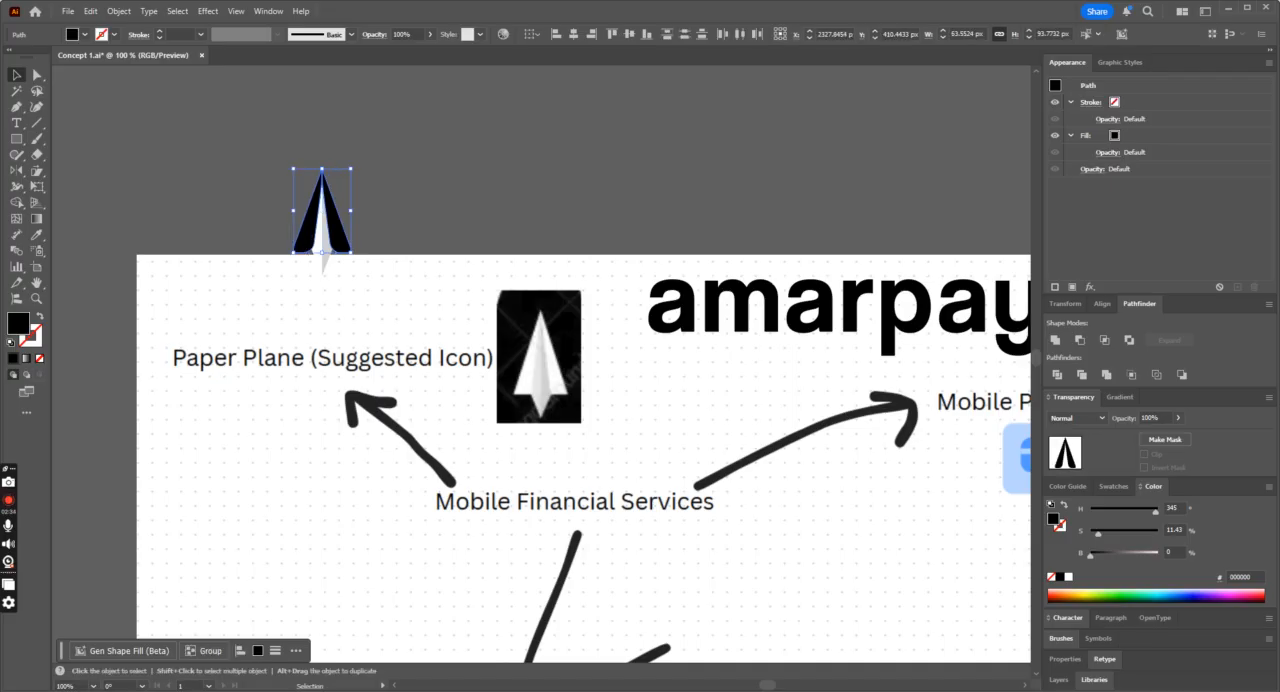
pyautogui.doubleClick(19, 322)
pyautogui.moveTo(300, 233); pyautogui.dragTo(293, 213)
pyautogui.click(613, 234)
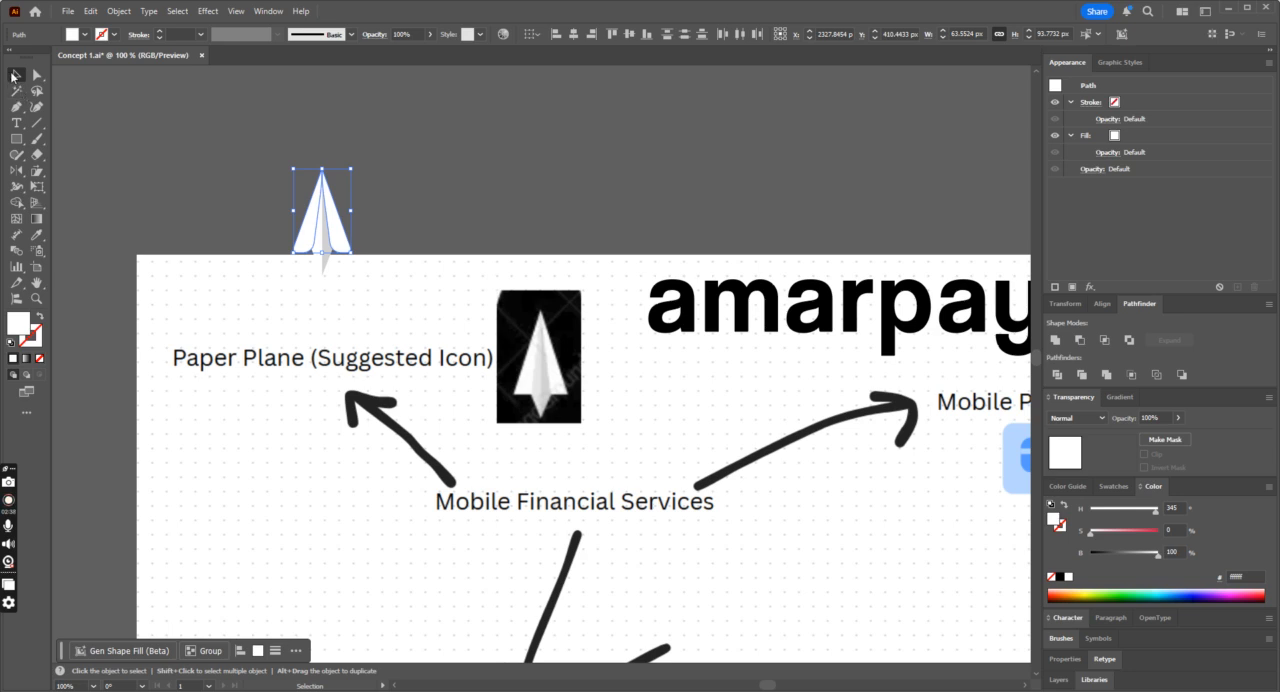
# Step: Move the whole plane up so it sits fully on the empty canvas above the concept artboard
pyautogui.click(471, 124)
pyautogui.moveTo(291, 198); pyautogui.dragTo(314, 154)
pyautogui.click(411, 170)
# Step: Fill the left half of the central body with very light grey #e8e8e8
pyautogui.click(304, 173)
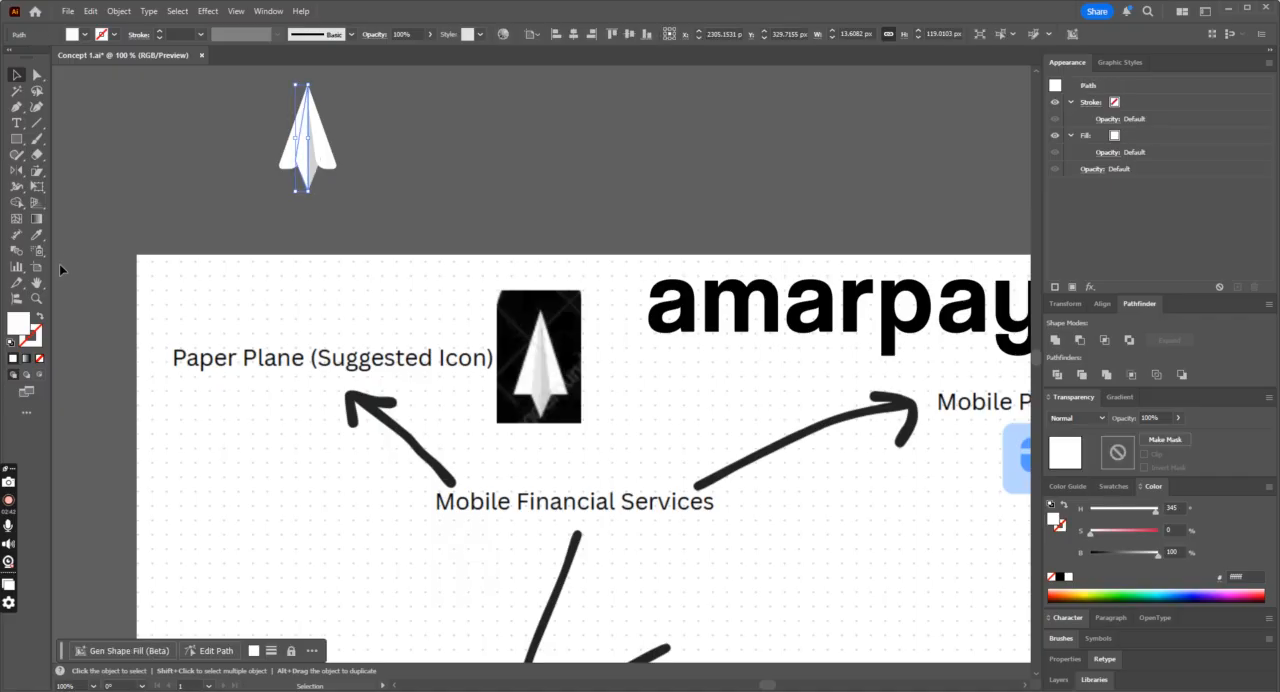
pyautogui.doubleClick(21, 324)
pyautogui.moveTo(297, 235); pyautogui.dragTo(288, 243)
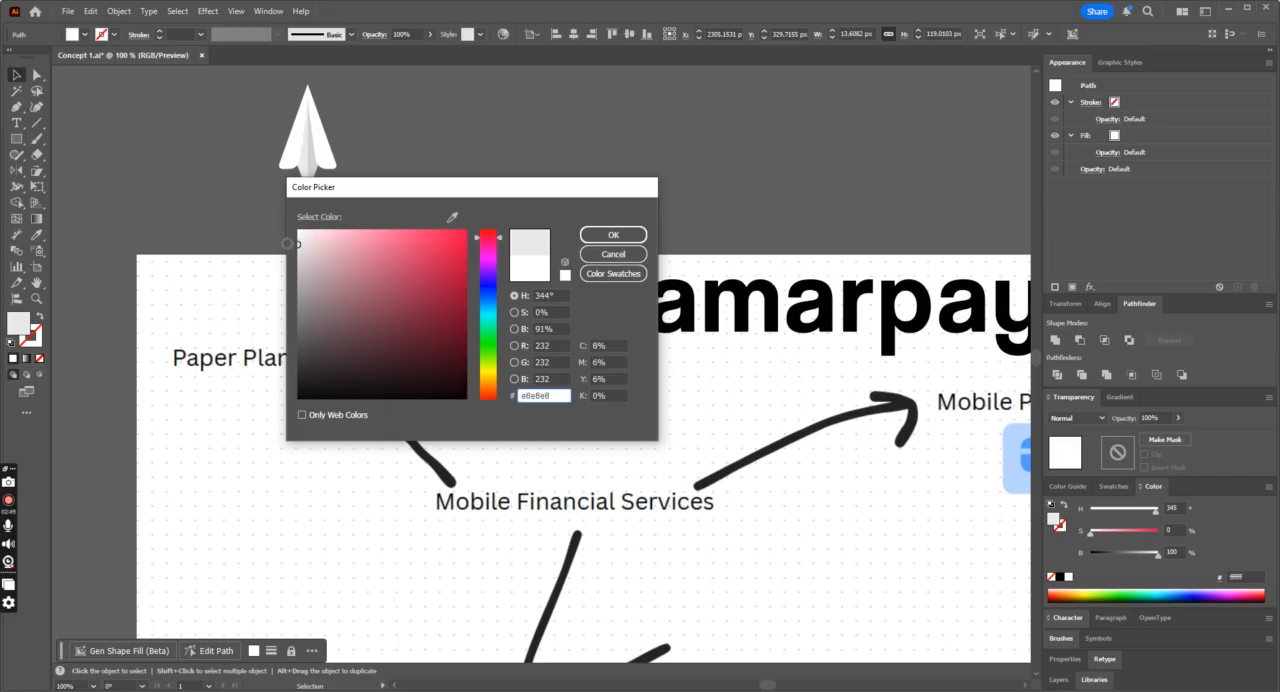
pyautogui.click(613, 235)
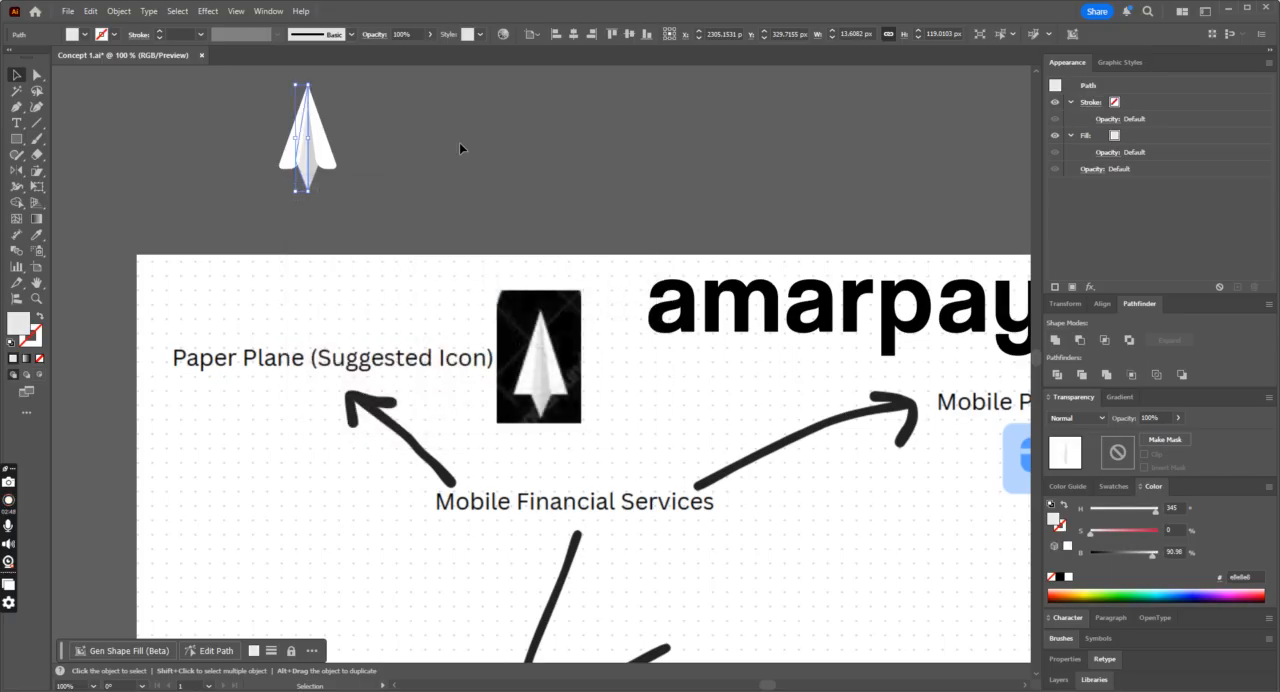
# Step: Group all the shapes of the paper plane
pyautogui.click(459, 142)
pyautogui.moveTo(470, 86); pyautogui.dragTo(213, 196)
pyautogui.hotkey('ctrl', '-')
pyautogui.hotkey('ctrl', '-')
pyautogui.hotkey('ctrl', '-')
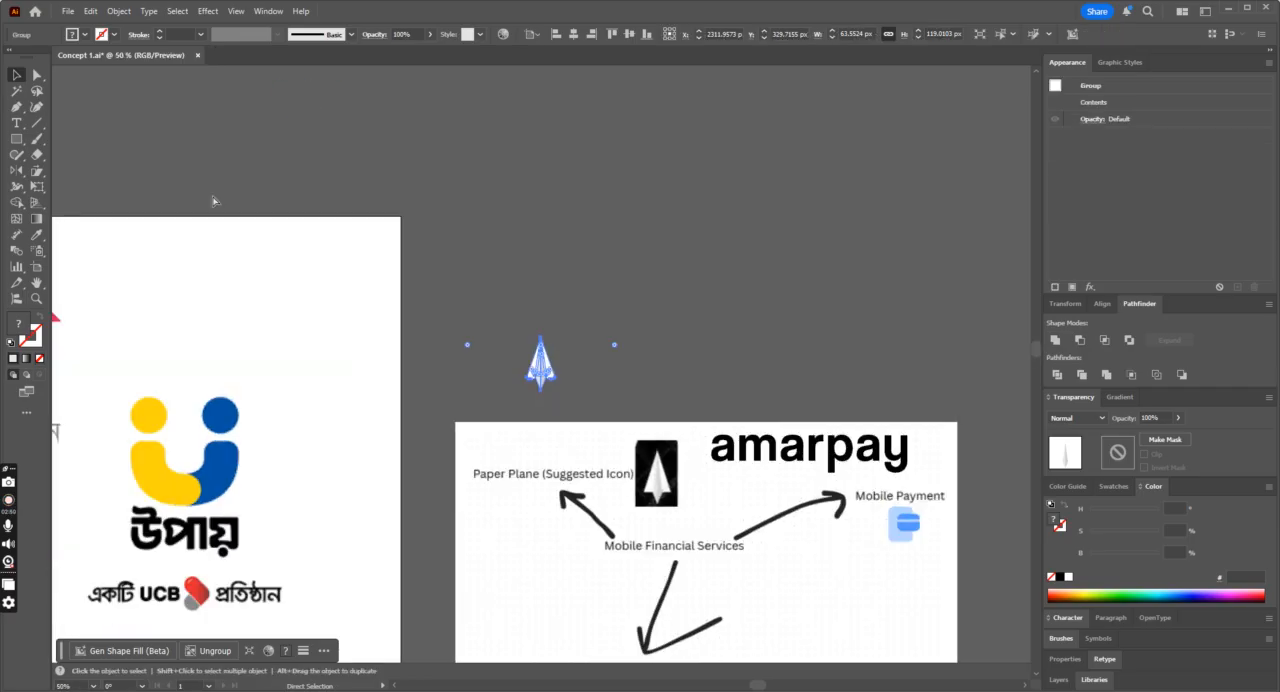
# Step: Move the plane group onto the reference logos artboard below the নগদ logo and enlarge it to about 186 by 348 px
pyautogui.click(635, 277)
pyautogui.scroll(-2, 620, 310)
pyautogui.moveTo(544, 270); pyautogui.dragTo(290, 640)
pyautogui.moveTo(199, 600); pyautogui.dragTo(177, 553)
pyautogui.hotkey('ctrl', '-')
pyautogui.hotkey('ctrl', '+')
pyautogui.hotkey('ctrl', '+')
pyautogui.scroll(3, 523, 508)
pyautogui.moveTo(545, 464); pyautogui.dragTo(527, 513)
pyautogui.scroll(2, 551, 500)
pyautogui.hotkey('ctrl', '-')
pyautogui.scroll(3, 612, 492)
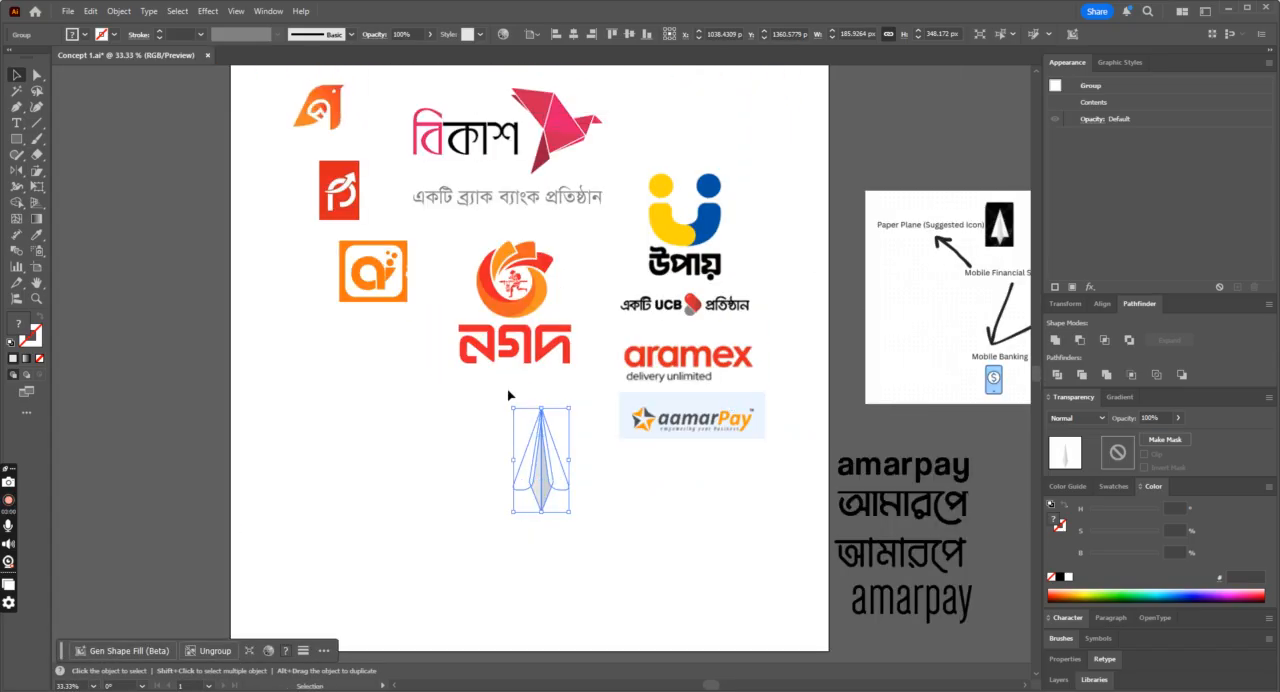
# Step: Fill both wings inside the group with red #eb1c24 sampled from the নগদ lettering
pyautogui.click(658, 526)
pyautogui.hotkey('ctrl', '+')
pyautogui.press('a')
pyautogui.click(568, 540)
pyautogui.keyDown('shift'); pyautogui.click(511, 515); pyautogui.keyUp('shift')
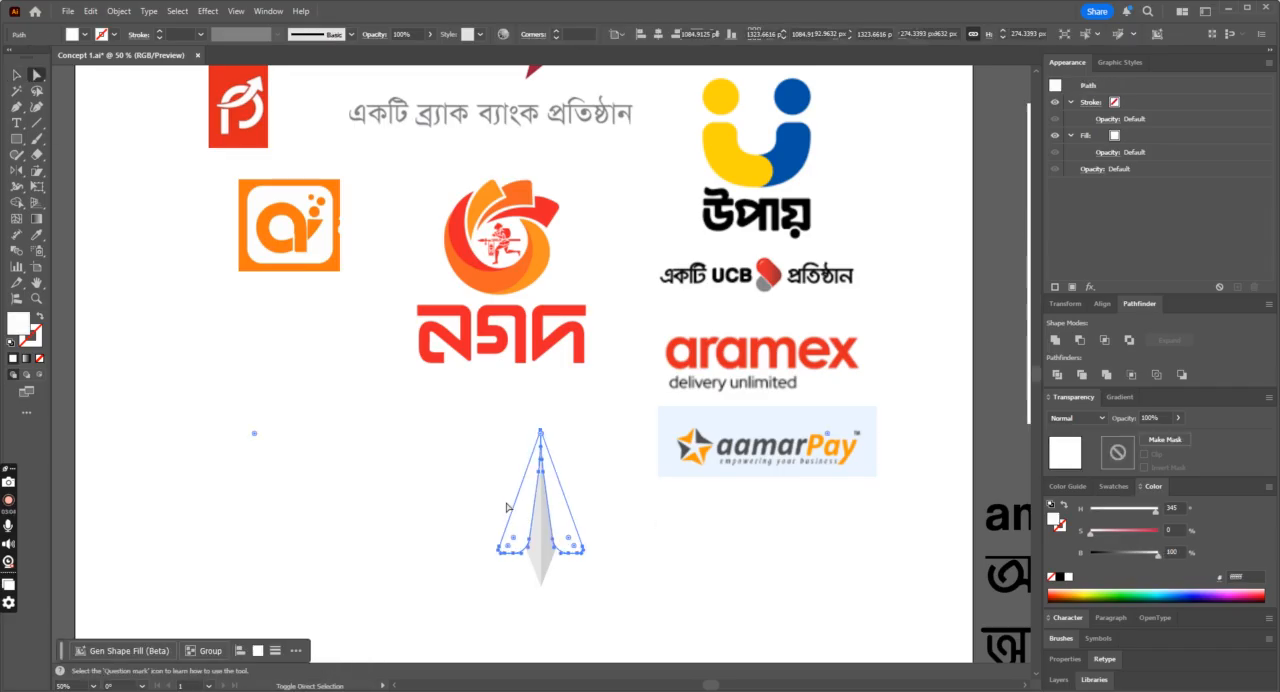
pyautogui.click(37, 237)
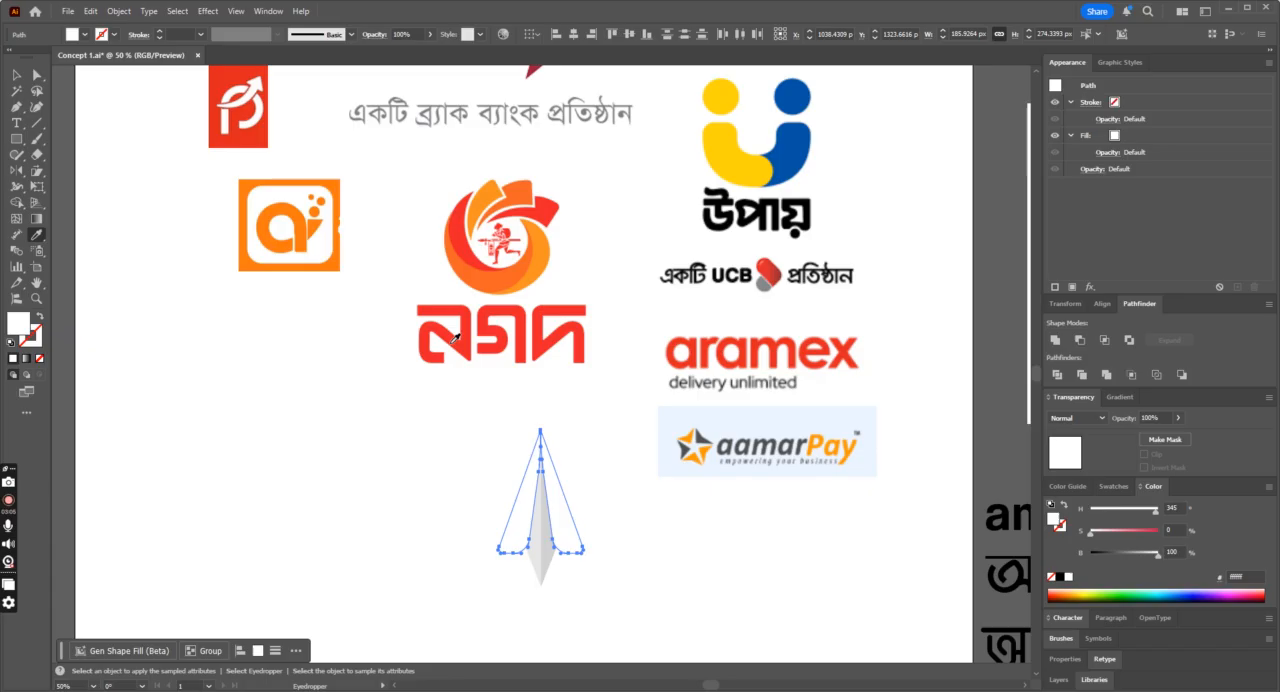
pyautogui.click(521, 330)
pyautogui.press('a')
pyautogui.click(257, 434)
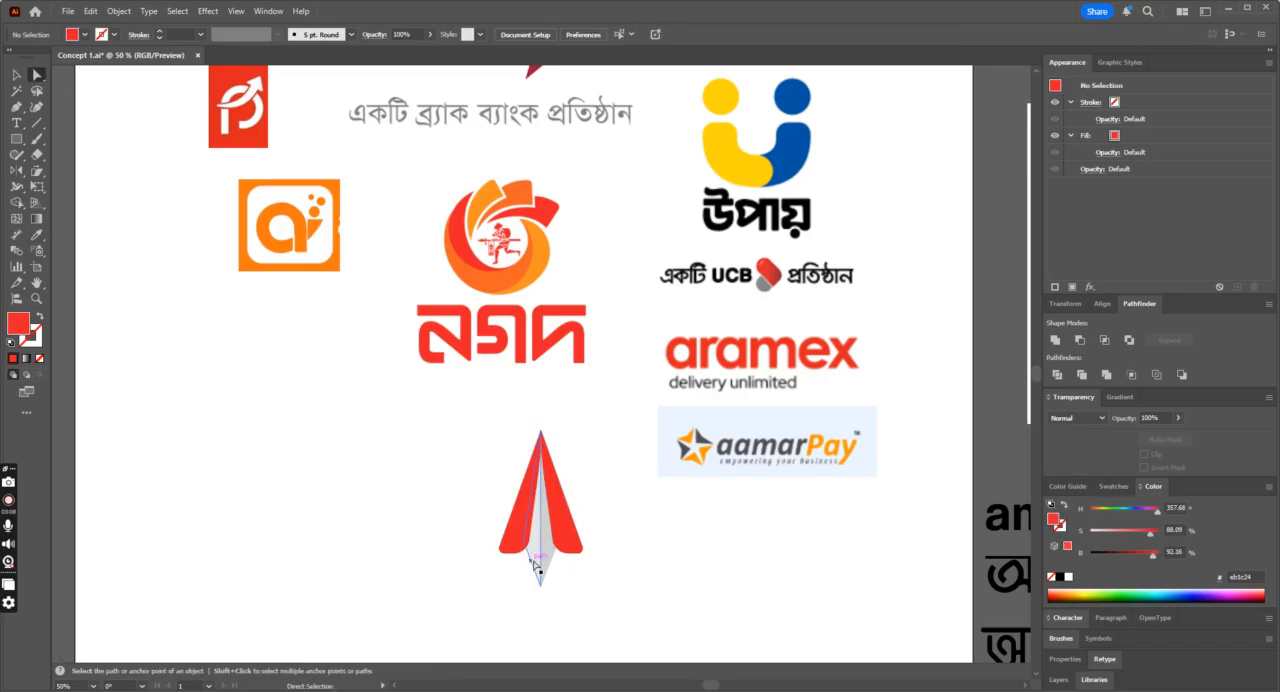
# Step: Fill the left half of the central body with orange #f6931e sampled from the নগদ emblem
pyautogui.click(536, 567)
pyautogui.click(37, 235)
pyautogui.scroll(1, 551, 403)
pyautogui.scroll(-1, 551, 404)
pyautogui.scroll(4, 552, 402)
pyautogui.click(501, 260)
pyautogui.scroll(-4, 640, 343)
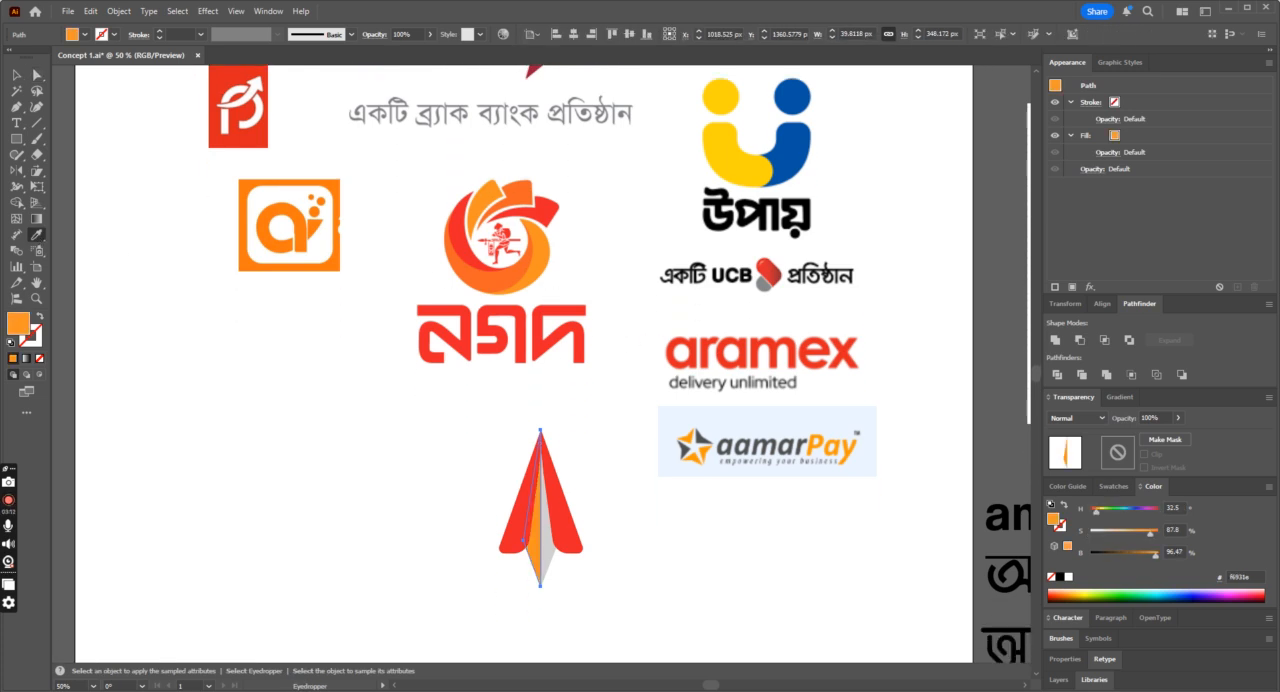
# Step: Fill the right half of the central body with dark orange #f26422 sampled from the নগদ emblem
pyautogui.click(36, 80)
pyautogui.click(420, 495)
pyautogui.click(553, 572)
pyautogui.click(37, 235)
pyautogui.click(525, 186)
pyautogui.click(36, 75)
pyautogui.click(229, 363)
pyautogui.scroll(-2, 250, 372)
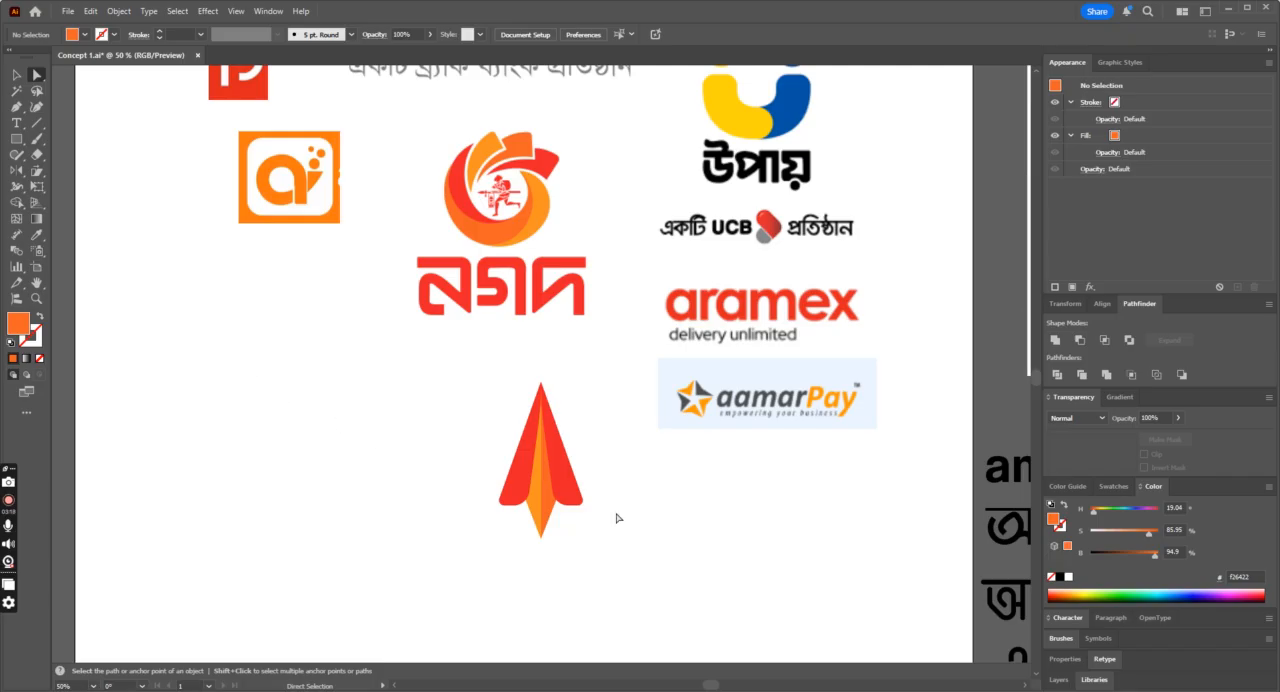
# Step: Refill both wings with light orange #f6931e sampled from the নগদ emblem
pyautogui.click(569, 491)
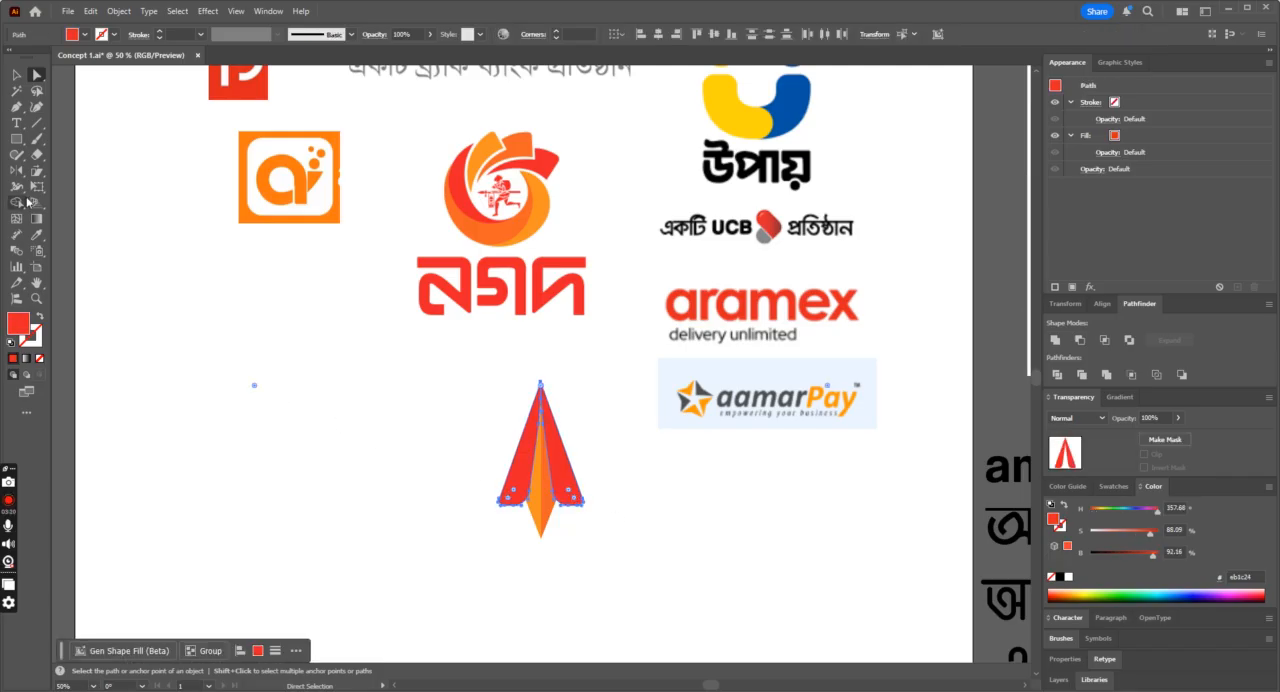
pyautogui.click(37, 235)
pyautogui.click(500, 138)
pyautogui.click(36, 75)
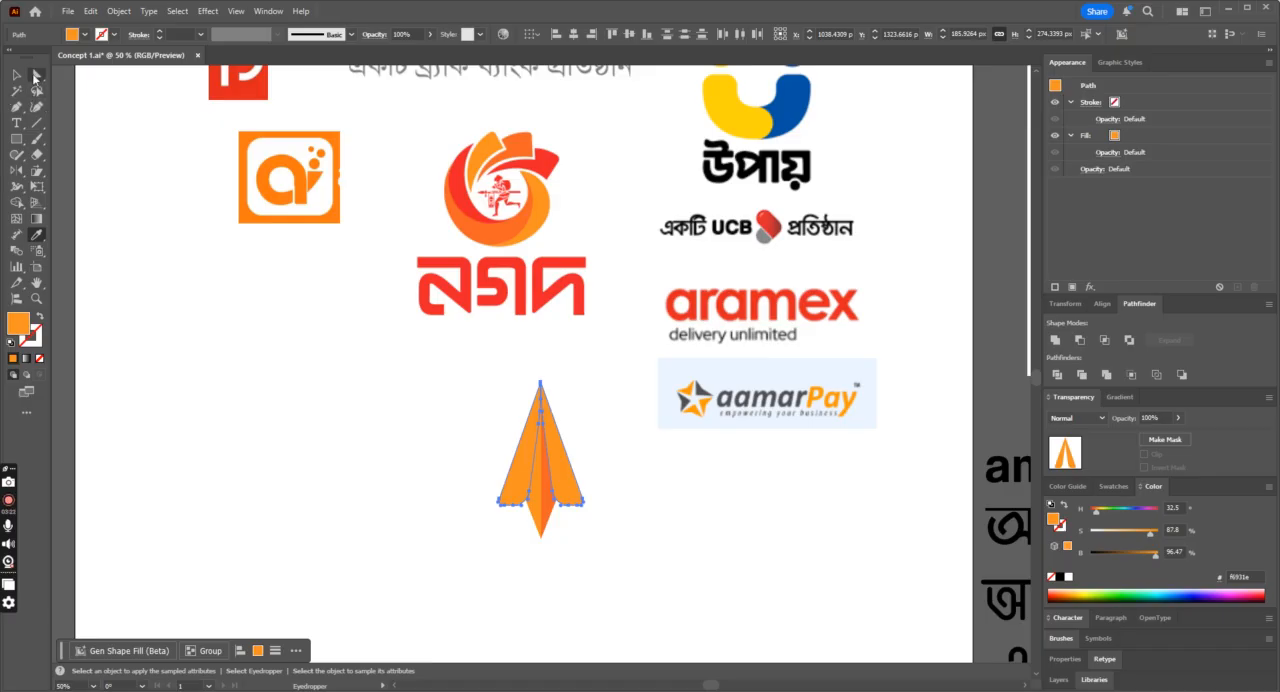
pyautogui.click(483, 591)
# Step: Refill the left half of the central body with the darker orange sampled from the নগদ emblem
pyautogui.click(530, 521)
pyautogui.click(37, 235)
pyautogui.click(519, 147)
pyautogui.click(36, 75)
pyautogui.click(546, 598)
# Step: Refill the right half of the central body with red #eb1c24 sampled from the নগদ logo
pyautogui.click(551, 514)
pyautogui.click(37, 235)
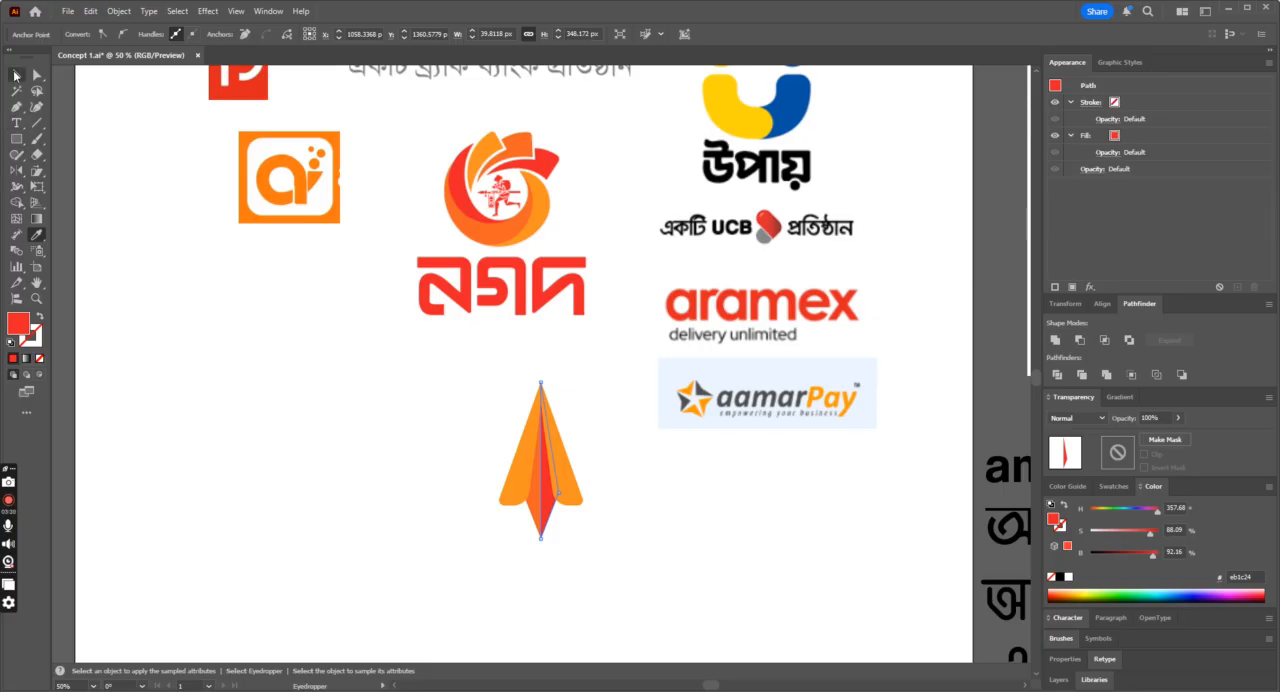
pyautogui.click(15, 75)
pyautogui.click(218, 344)
# Step: Examine the recoloured plane beside the reference logos at several magnifications
pyautogui.scroll(-4, 235, 344)
pyautogui.hotkey('ctrl', '-')
pyautogui.hotkey('ctrl', '-')
pyautogui.hotkey('ctrl', '+')
pyautogui.hotkey('ctrl', '+')
pyautogui.hotkey('ctrl', '+')
pyautogui.hotkey('ctrl', '-')
pyautogui.hotkey('ctrl', '-')
pyautogui.hotkey('ctrl', '+')
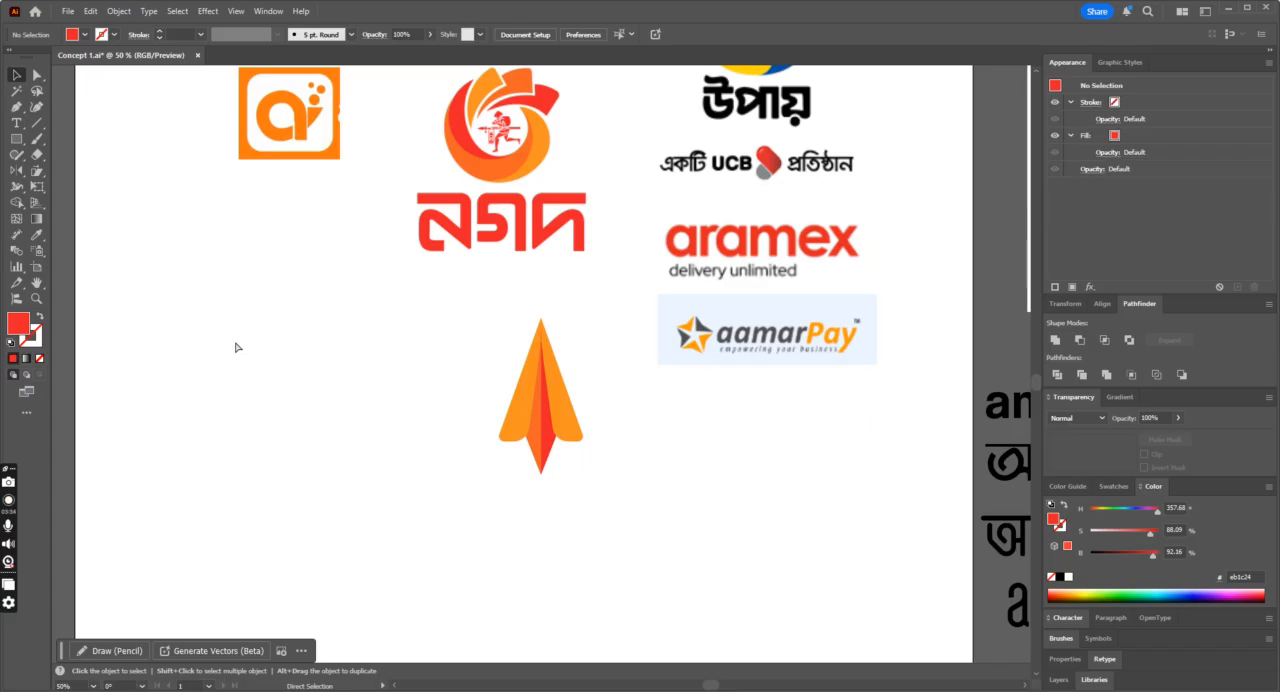
# Step: Move the plane group about 290 px to the left and select its right wing
pyautogui.scroll(2, 330, 420)
pyautogui.moveTo(569, 526); pyautogui.dragTo(439, 531)
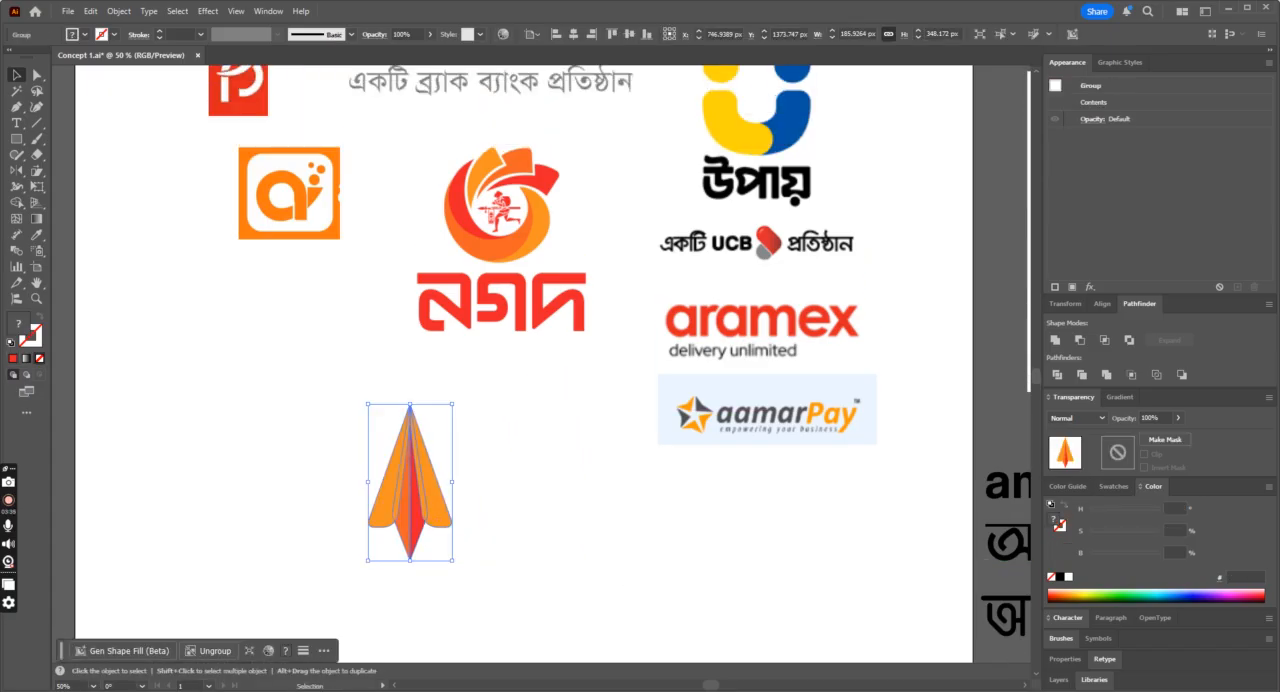
pyautogui.click(36, 75)
pyautogui.click(443, 500)
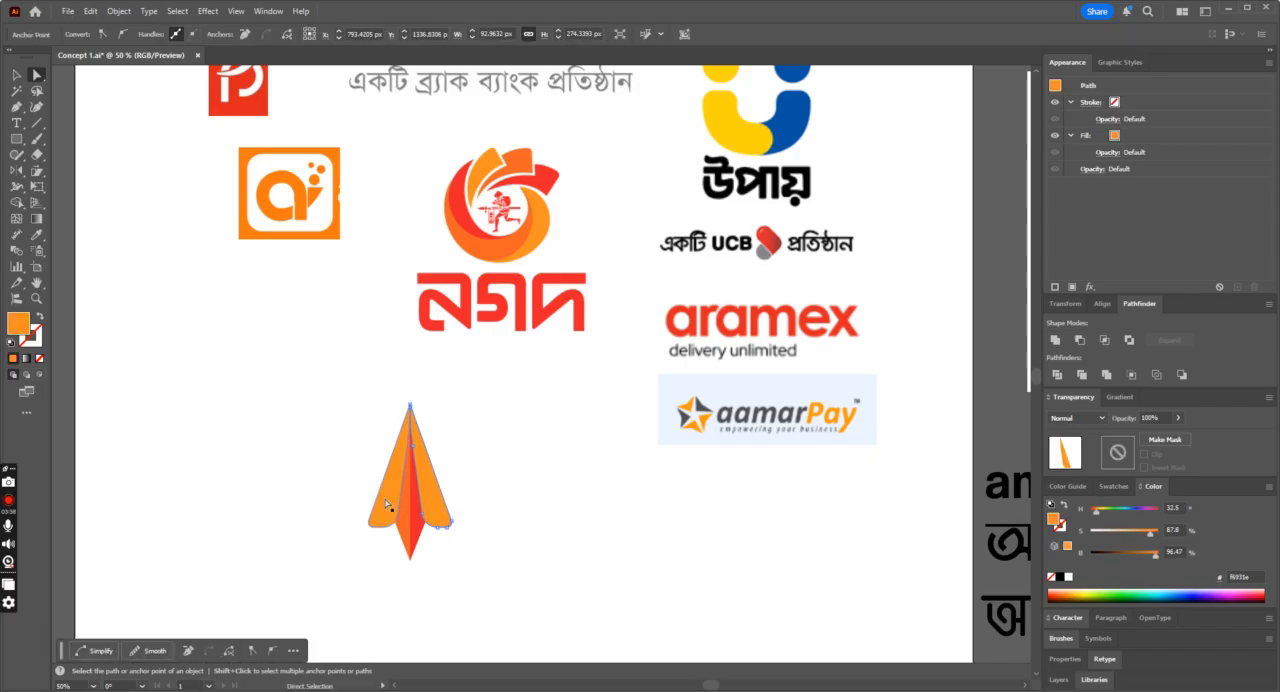
pyautogui.click(37, 236)
pyautogui.click(17, 75)
pyautogui.moveTo(250, 436); pyautogui.dragTo(495, 573)
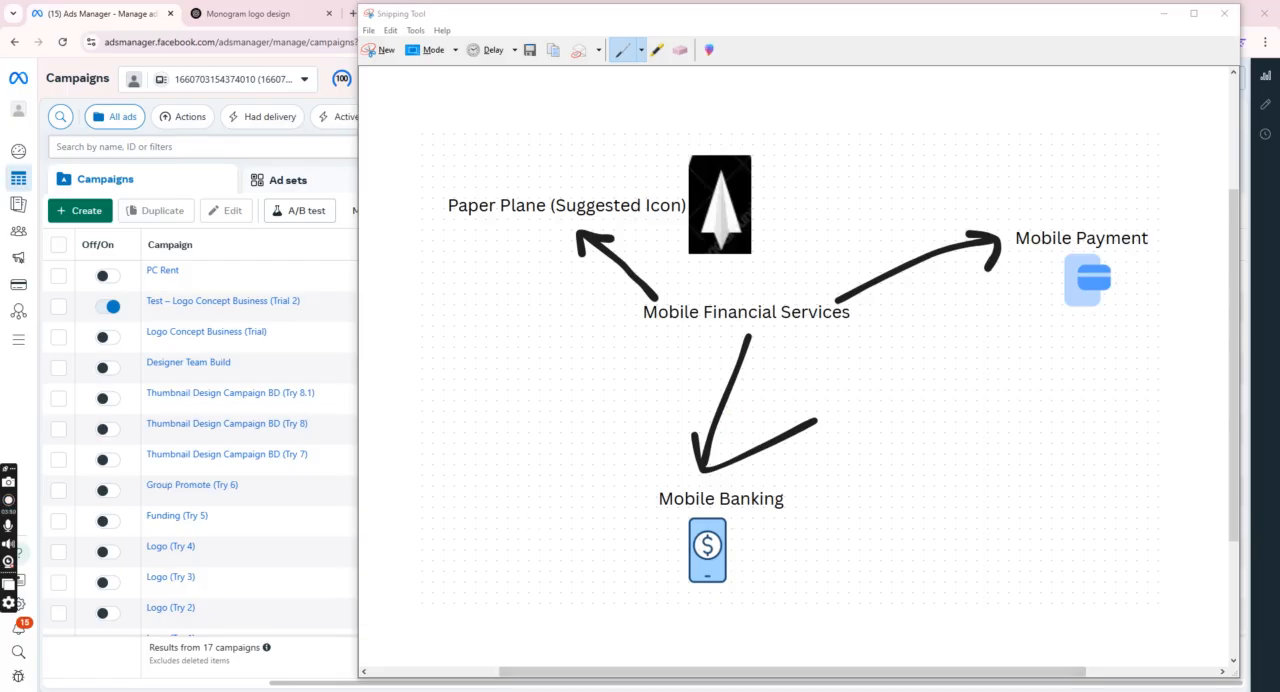
# Step: Clear the other open windows away and open the recovered Concept 1.ai document in the restarted Illustrator
pyautogui.click(1165, 15)
pyautogui.click(1203, 14)
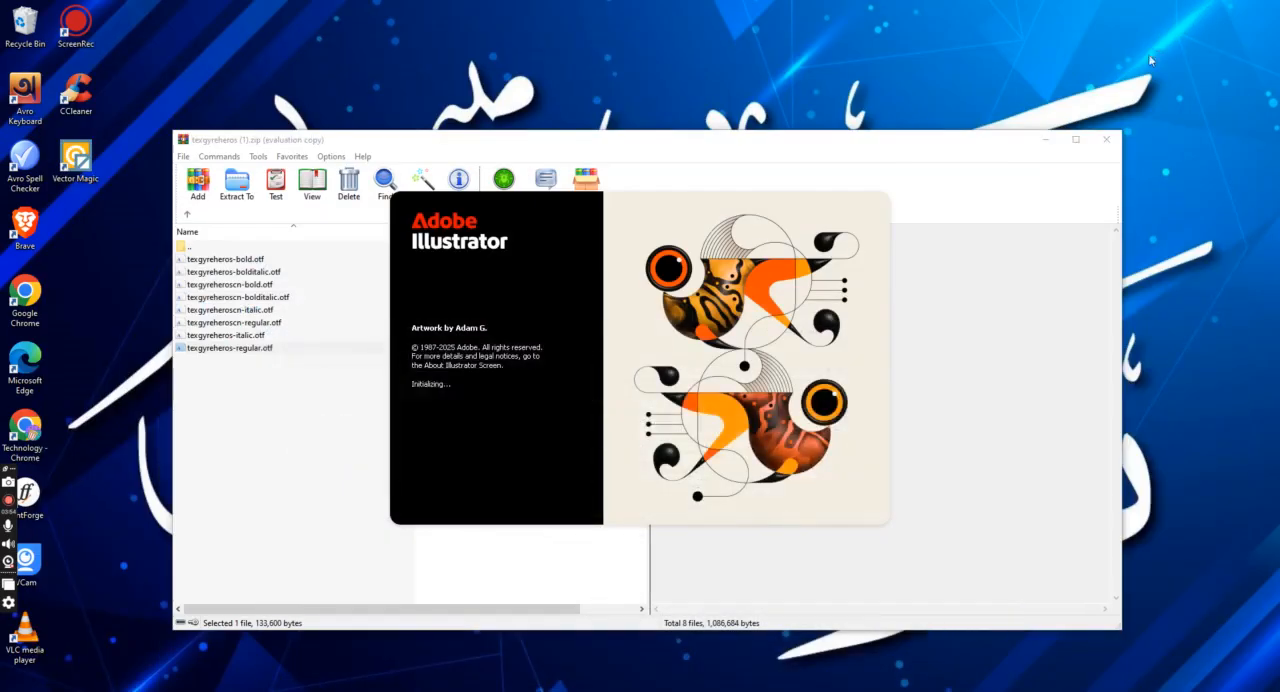
pyautogui.click(1108, 146)
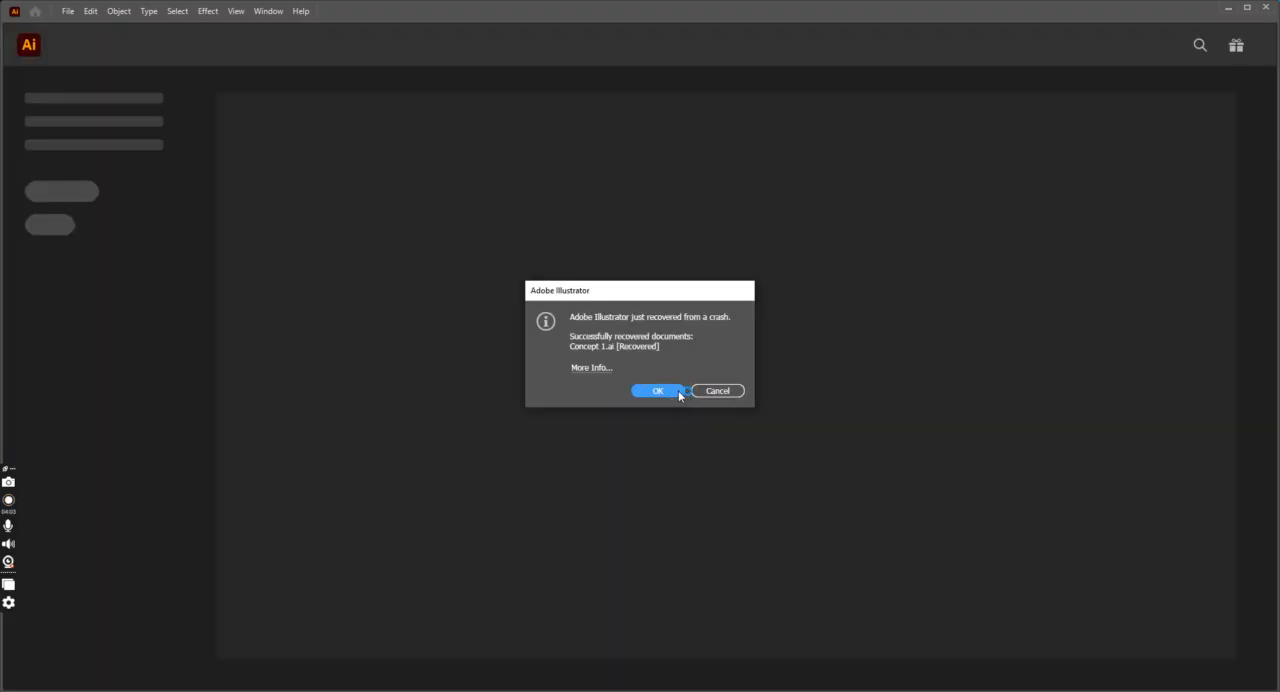
pyautogui.click(678, 390)
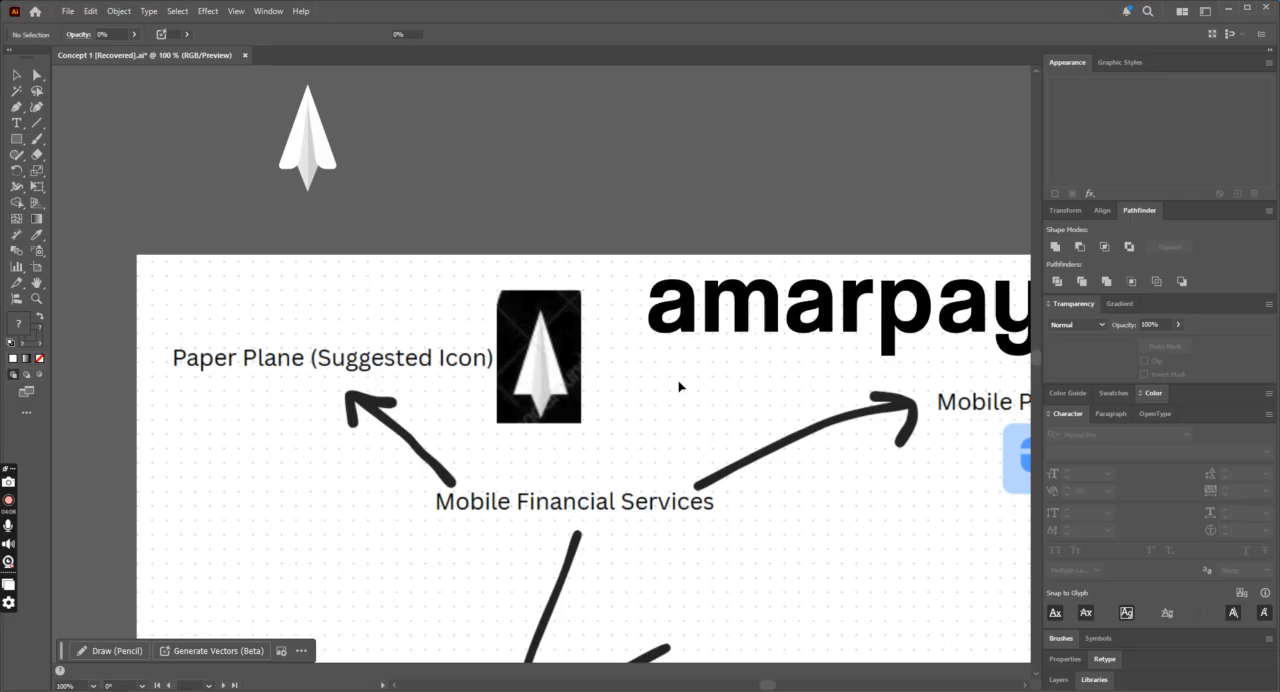
# Step: Save the recovered document over the existing Concept 1 file in the Illustrator 2020 version
pyautogui.scroll(-1, 692, 387)
pyautogui.hotkey('ctrl', '-')
pyautogui.hotkey('ctrl', '-')
pyautogui.hotkey('ctrl', '-')
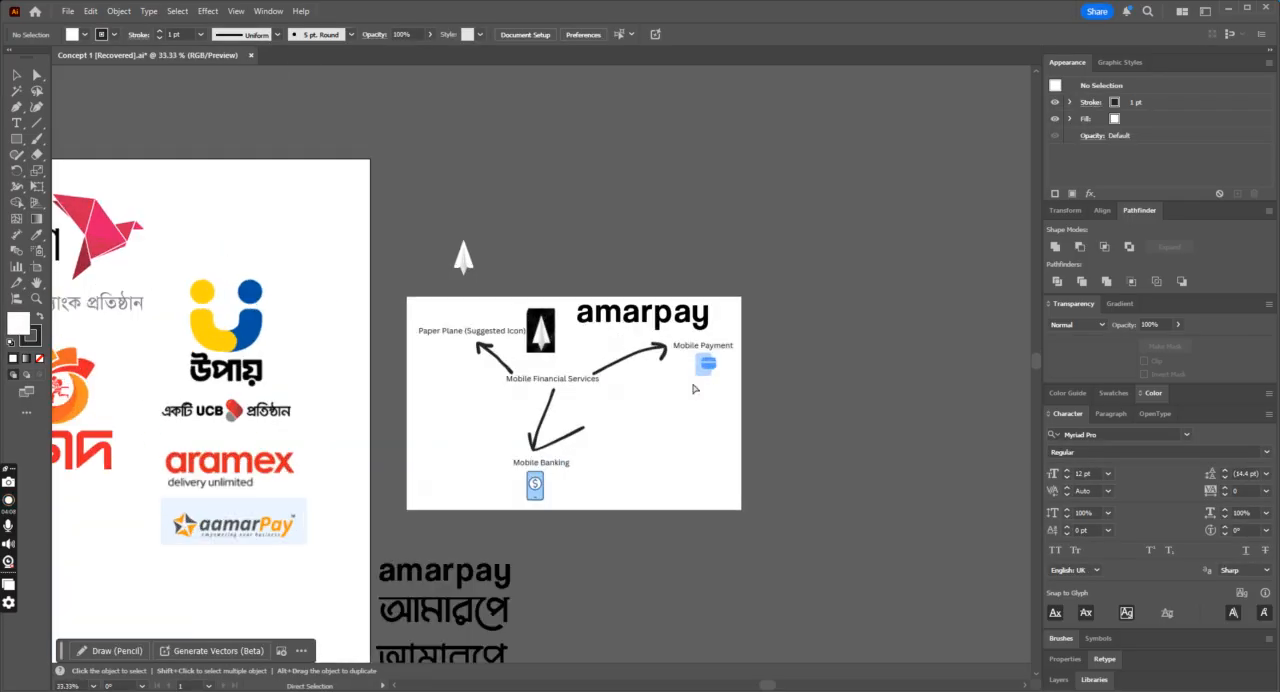
pyautogui.hotkey('ctrl', 's')
pyautogui.click(697, 484)
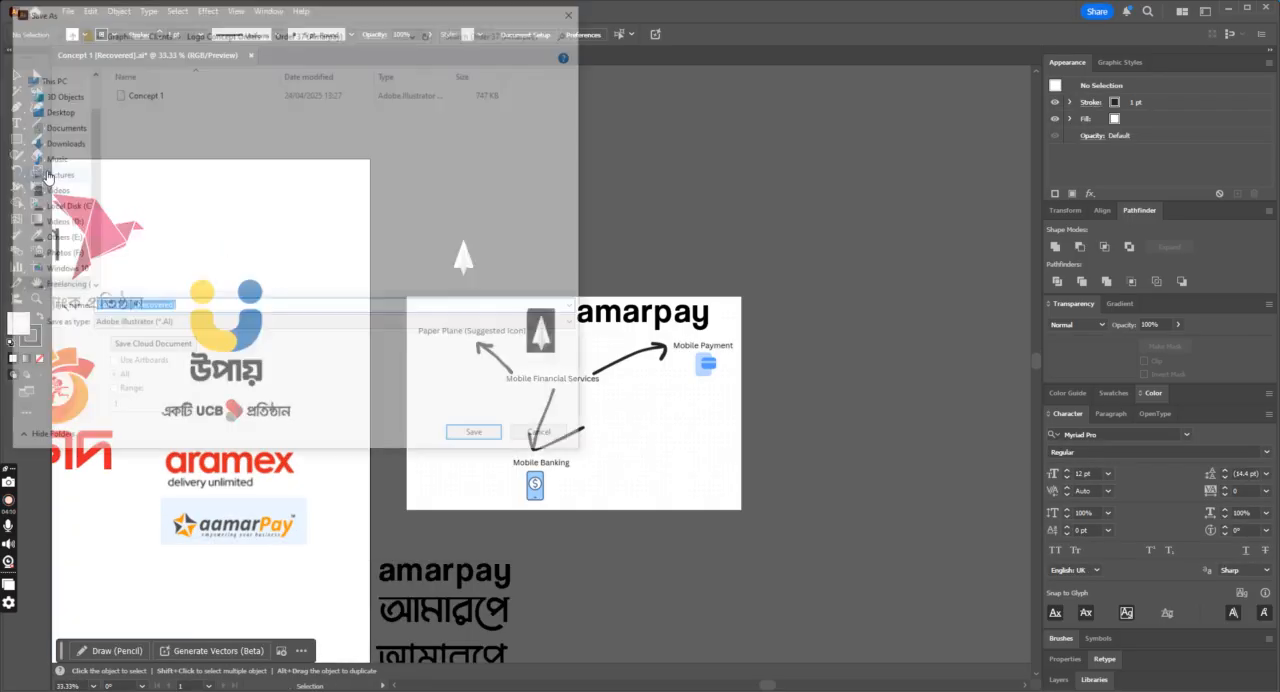
pyautogui.click(172, 94)
pyautogui.click(498, 440)
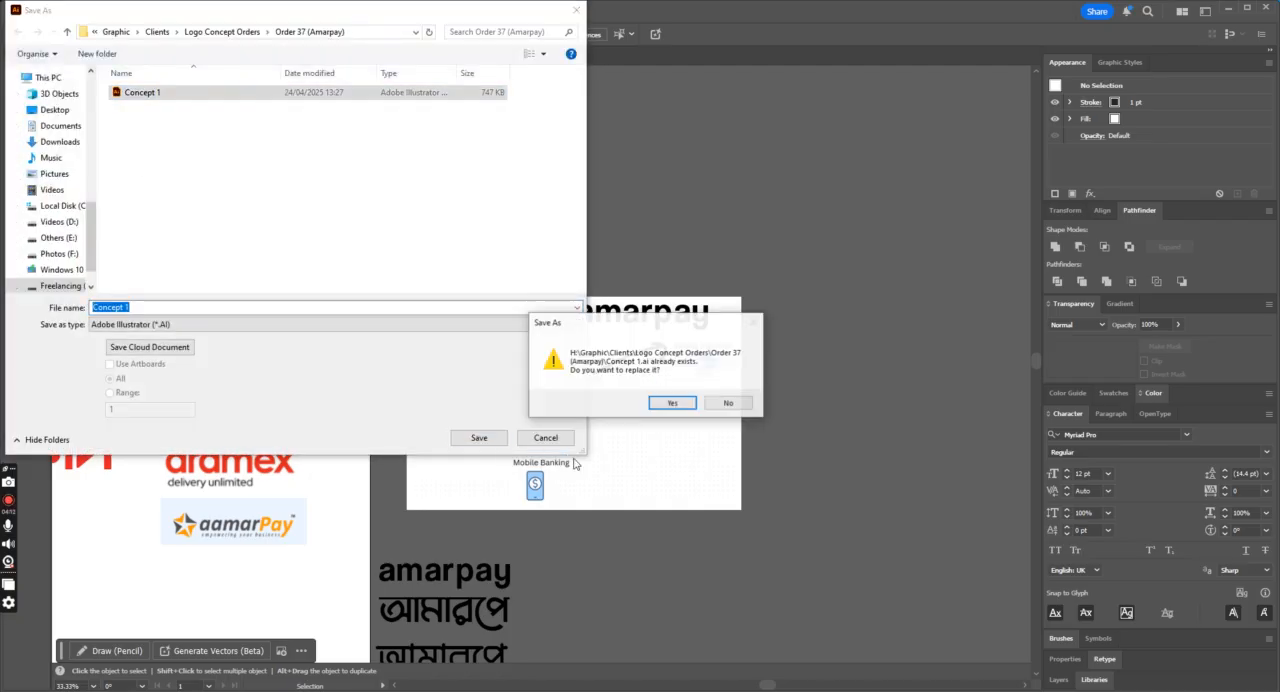
pyautogui.click(672, 403)
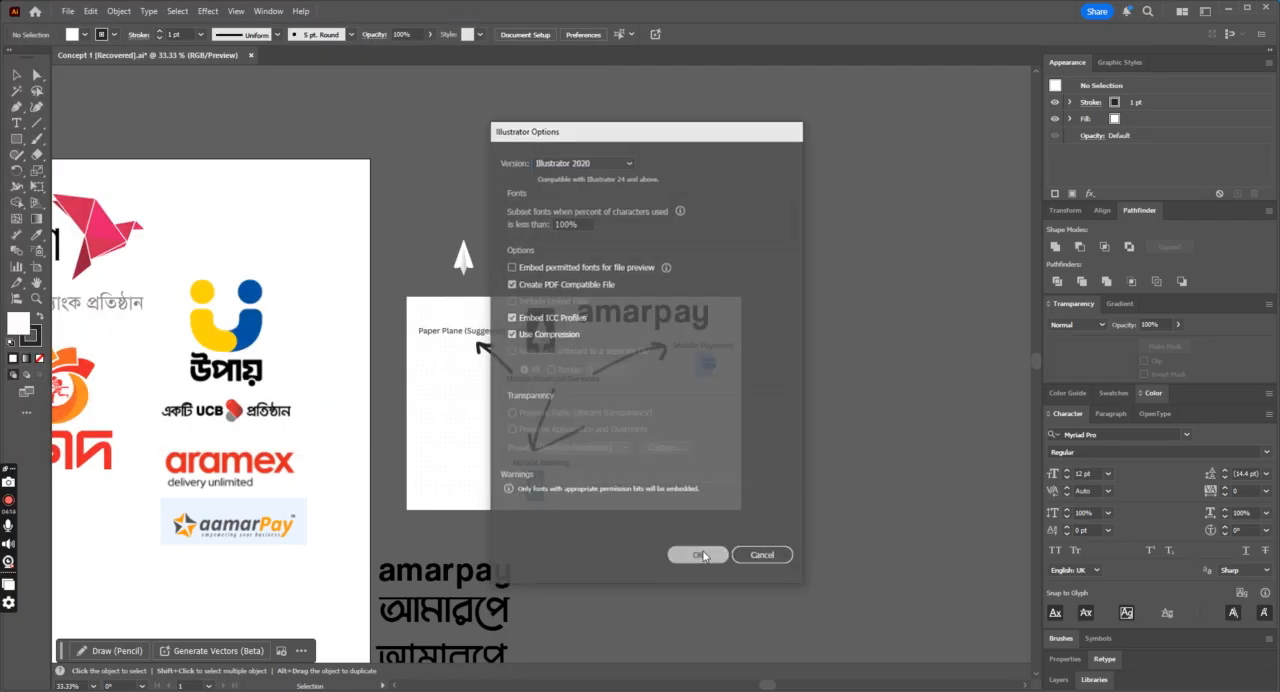
pyautogui.click(700, 556)
# Step: Move the white plane group onto the reference logos artboard below the নগদ logo and enlarge it
pyautogui.hotkey('ctrl', '+')
pyautogui.hotkey('ctrl', '+')
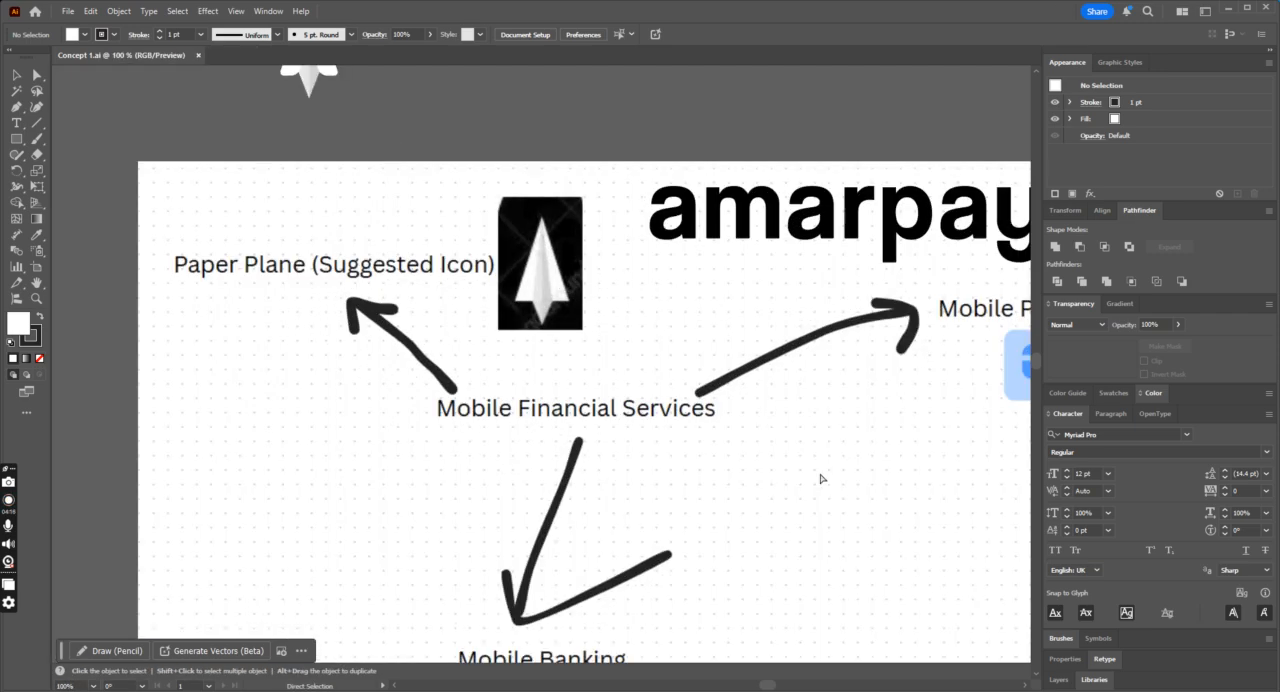
pyautogui.hotkey('ctrl', '-')
pyautogui.hotkey('ctrl', '-')
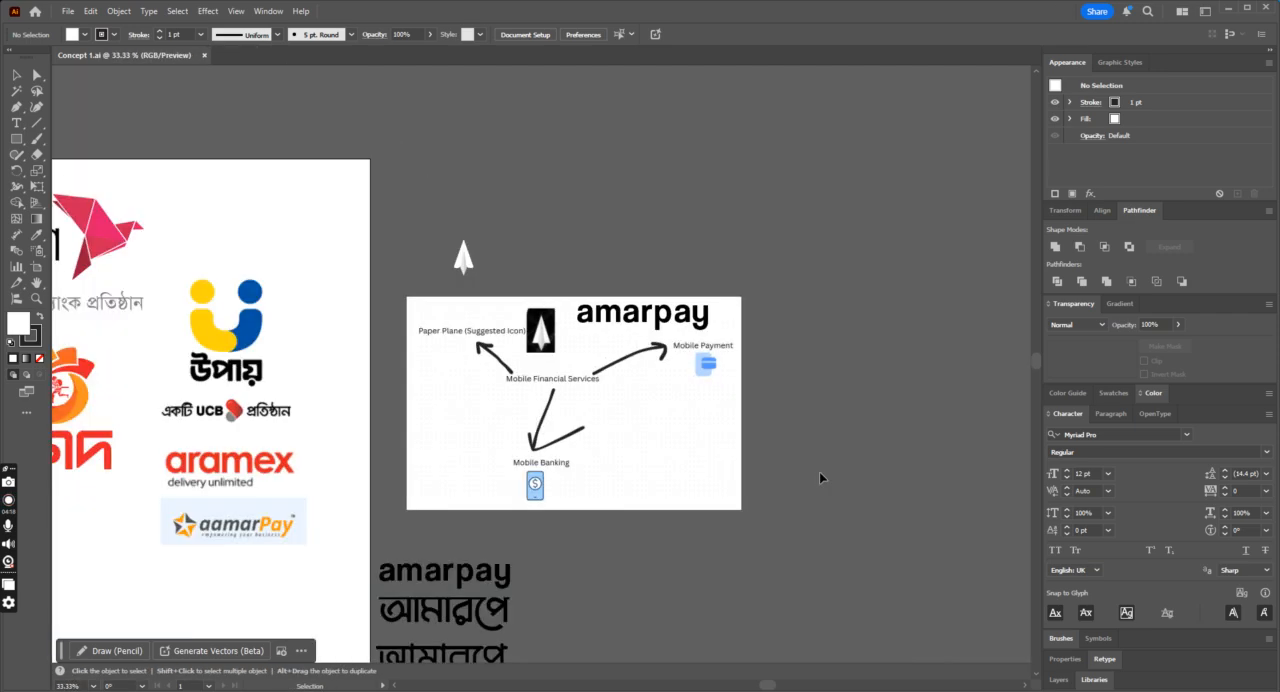
pyautogui.press('a')
pyautogui.moveTo(460, 258); pyautogui.dragTo(114, 552)
pyautogui.hotkey('ctrl', '1')
pyautogui.press('v')
pyautogui.moveTo(566, 424); pyautogui.dragTo(753, 626)
pyautogui.moveTo(626, 500); pyautogui.dragTo(375, 399)
pyautogui.click(686, 449)
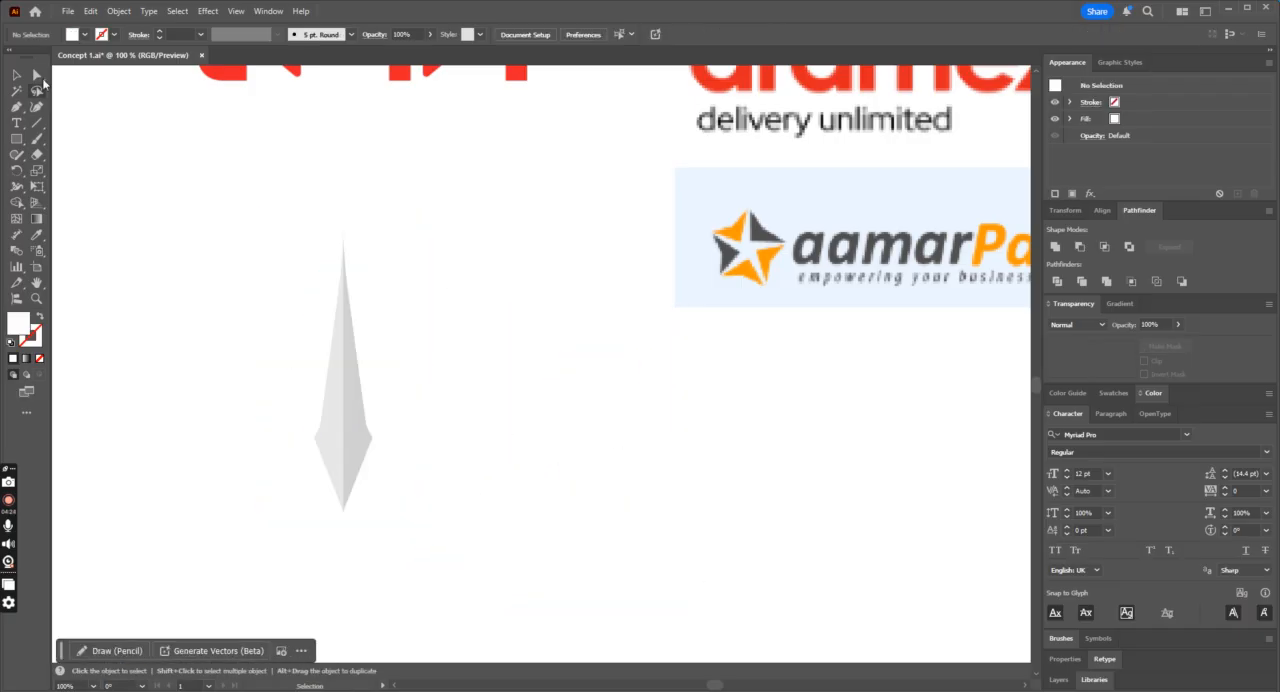
# Step: Fill both wings of the paper plane with the orange sampled from the star in the aamarPay logo
pyautogui.click(37, 79)
pyautogui.click(394, 414)
pyautogui.keyDown('shift'); pyautogui.click(291, 389); pyautogui.keyUp('shift')
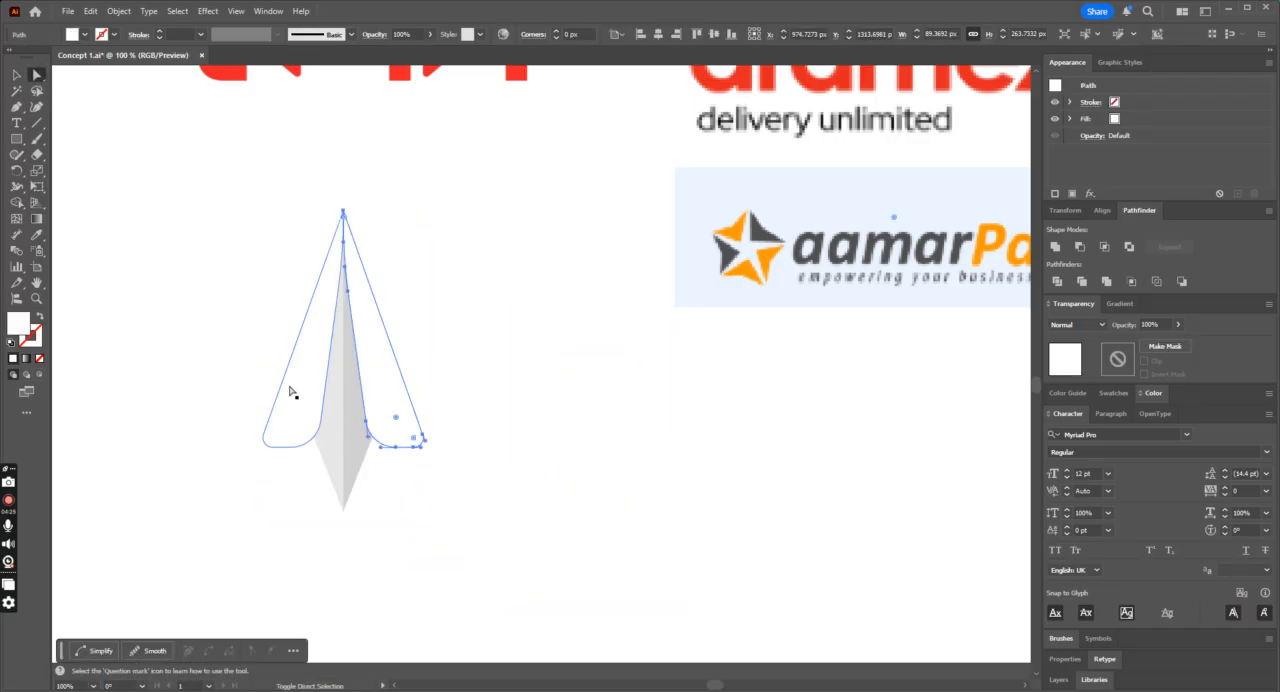
pyautogui.click(36, 234)
pyautogui.click(736, 226)
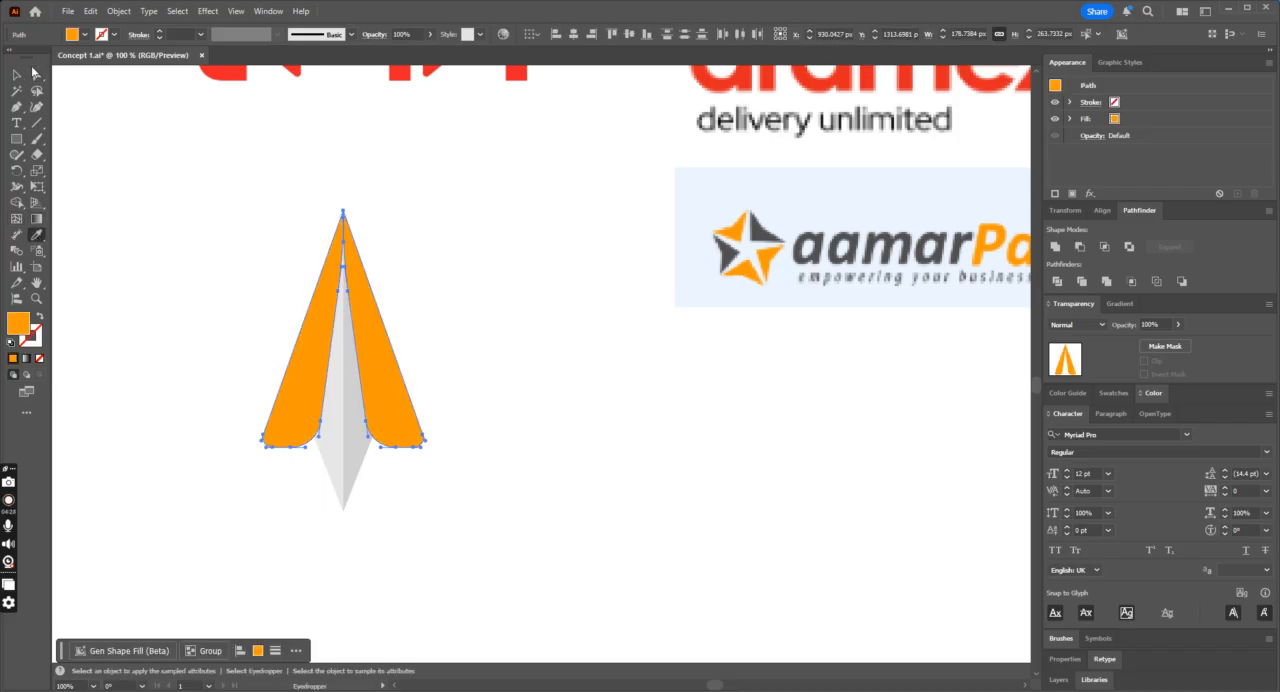
# Step: Match the left half of the plane's body to the grey sampled from its right half
pyautogui.click(36, 74)
pyautogui.click(326, 457)
pyautogui.click(36, 234)
pyautogui.click(360, 448)
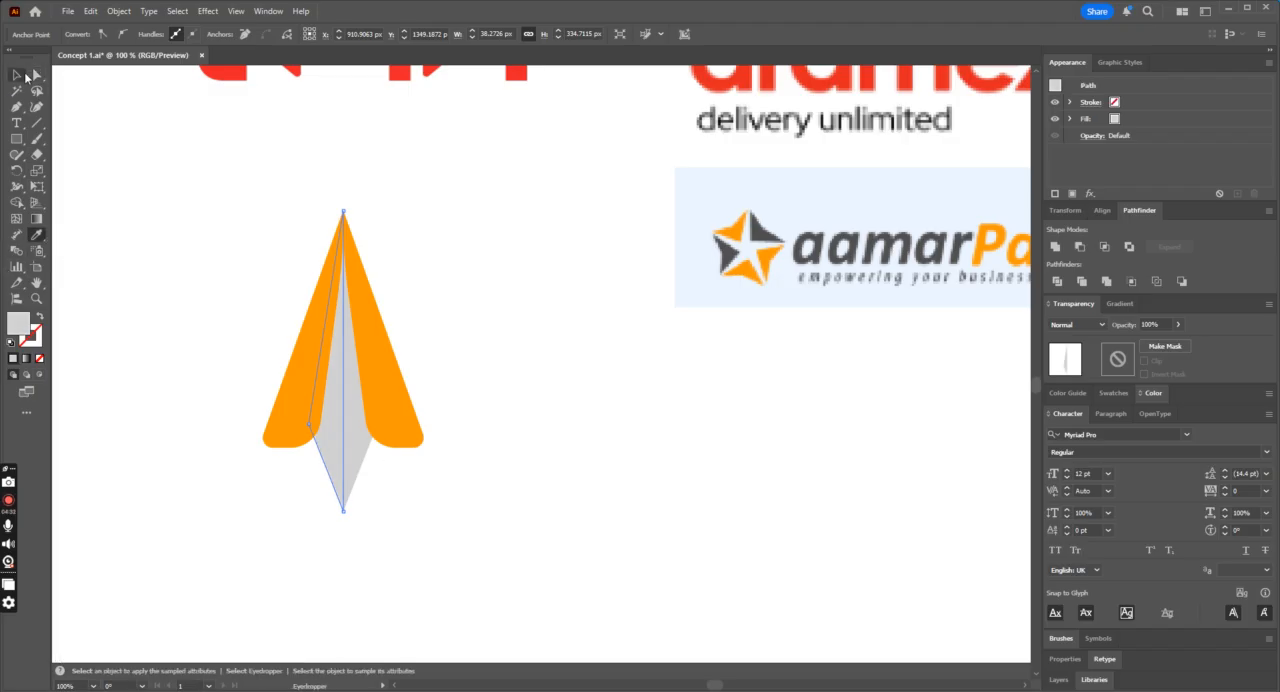
# Step: Fill the right half of the plane's body with the dark grey sampled from the aamarPay lettering
pyautogui.click(34, 75)
pyautogui.click(360, 457)
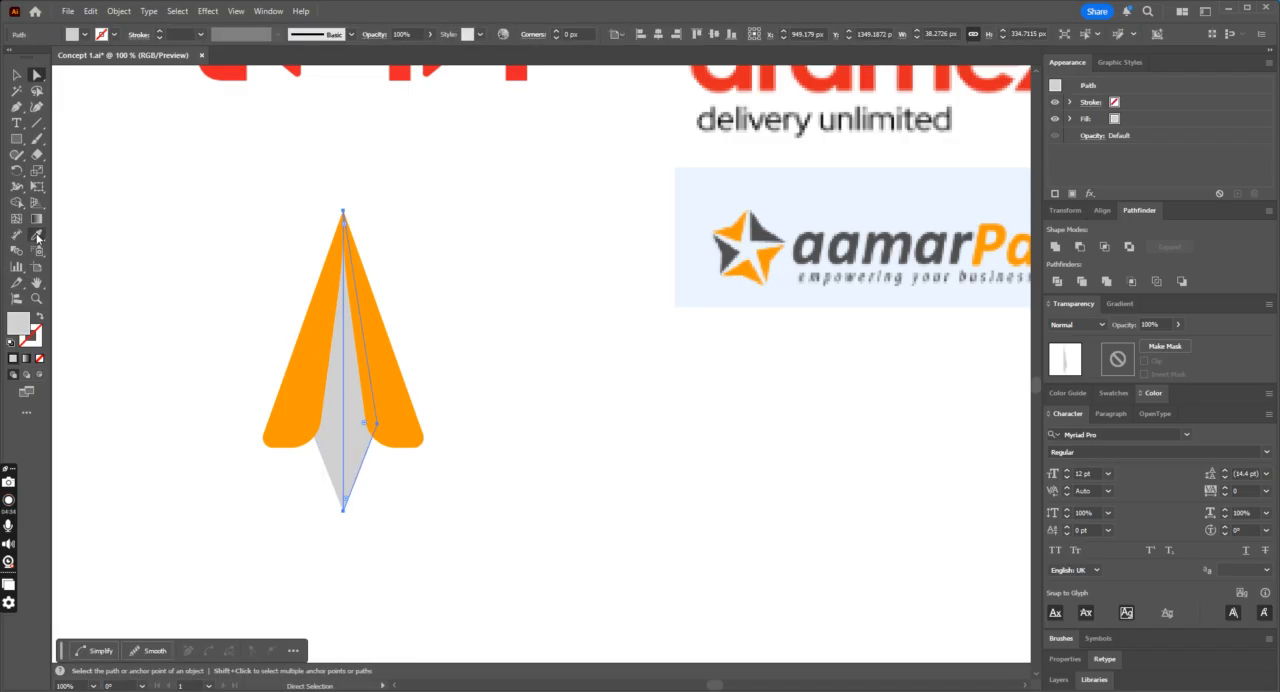
pyautogui.click(36, 236)
pyautogui.scroll(2, 796, 340)
pyautogui.click(813, 296)
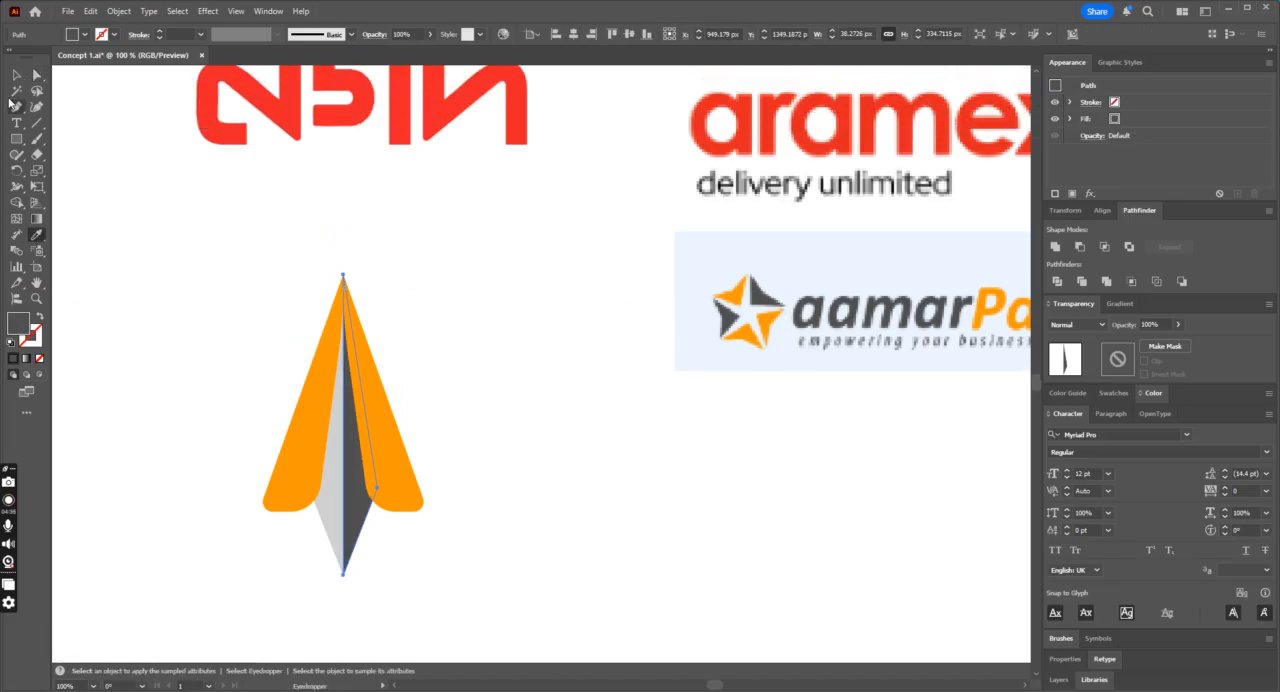
pyautogui.click(17, 79)
pyautogui.click(174, 215)
pyautogui.hotkey('ctrl', '-')
pyautogui.hotkey('ctrl', '-')
pyautogui.hotkey('ctrl', '-')
pyautogui.hotkey('ctrl', '-')
pyautogui.hotkey('ctrl', '=')
pyautogui.hotkey('ctrl', '=')
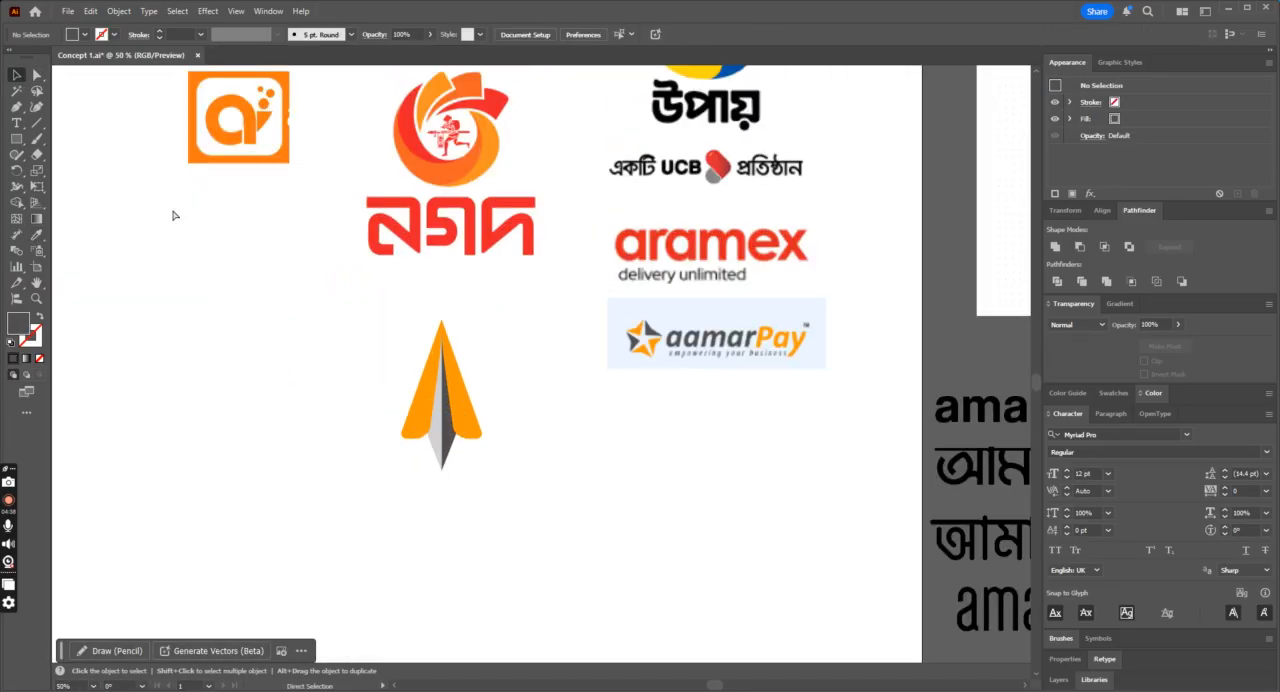
# Step: Give both halves of the plane's body the same dark grey by sampling the right half
pyautogui.click(37, 75)
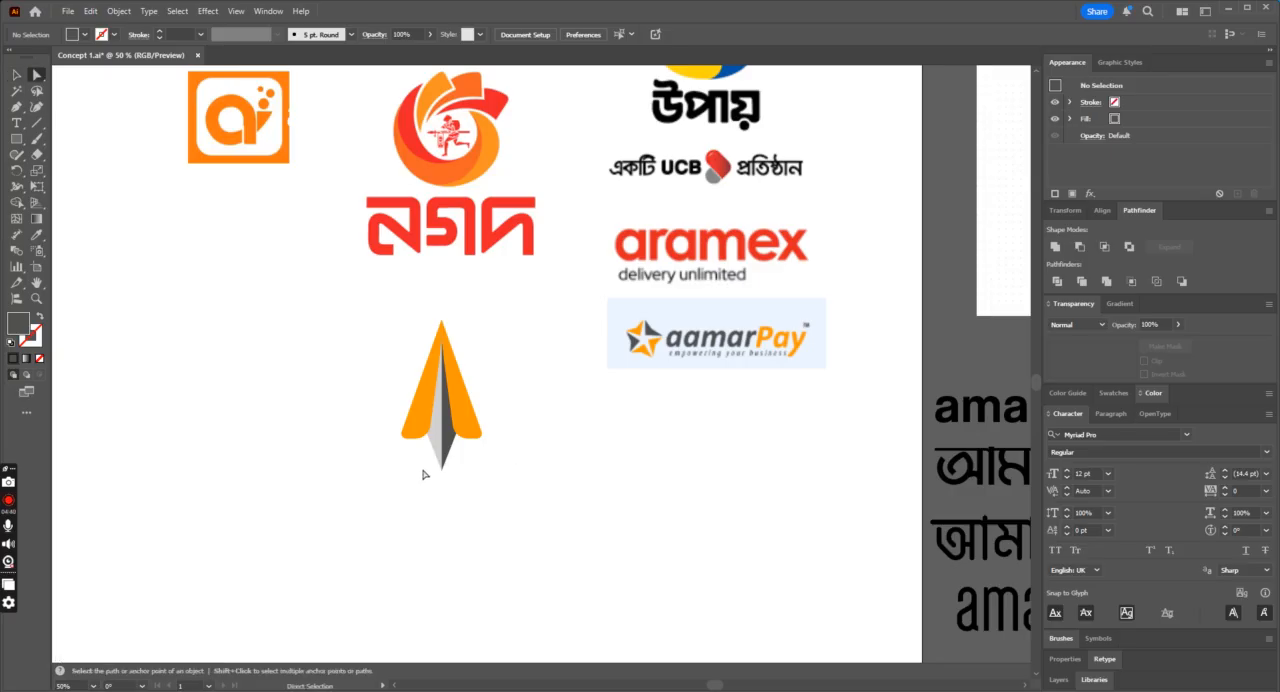
pyautogui.moveTo(460, 488); pyautogui.dragTo(125, 308)
pyautogui.click(38, 235)
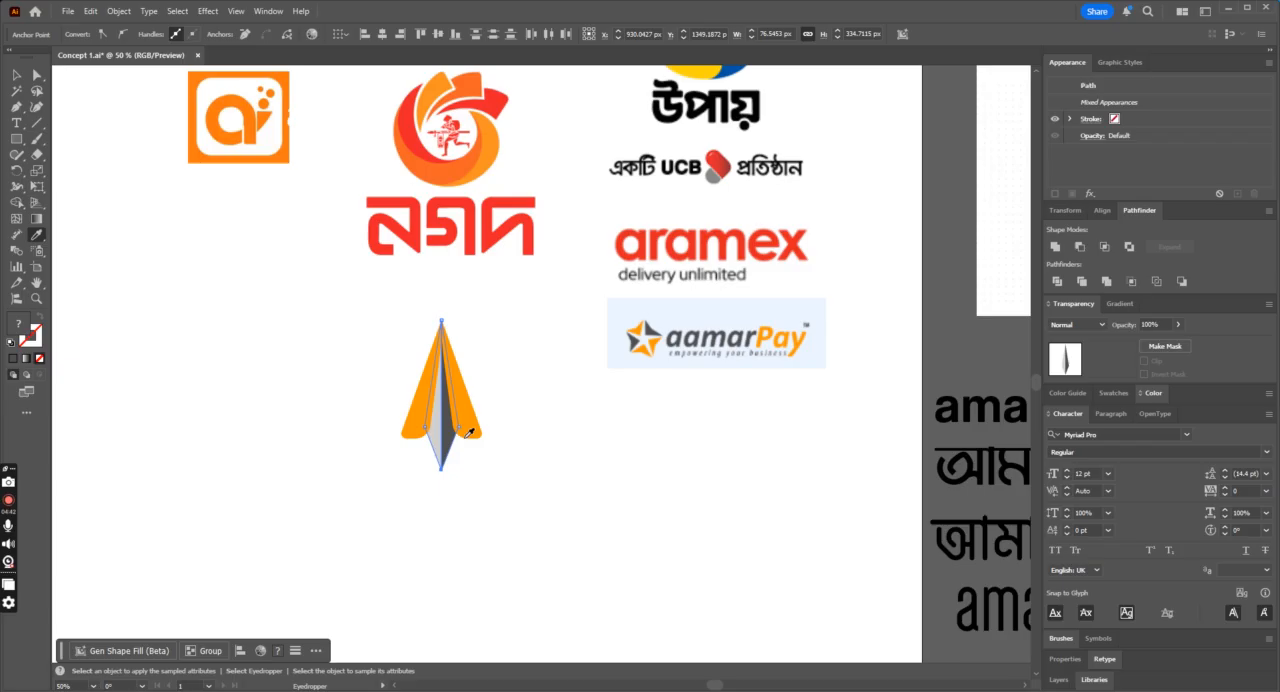
pyautogui.click(459, 433)
pyautogui.click(37, 76)
pyautogui.click(286, 369)
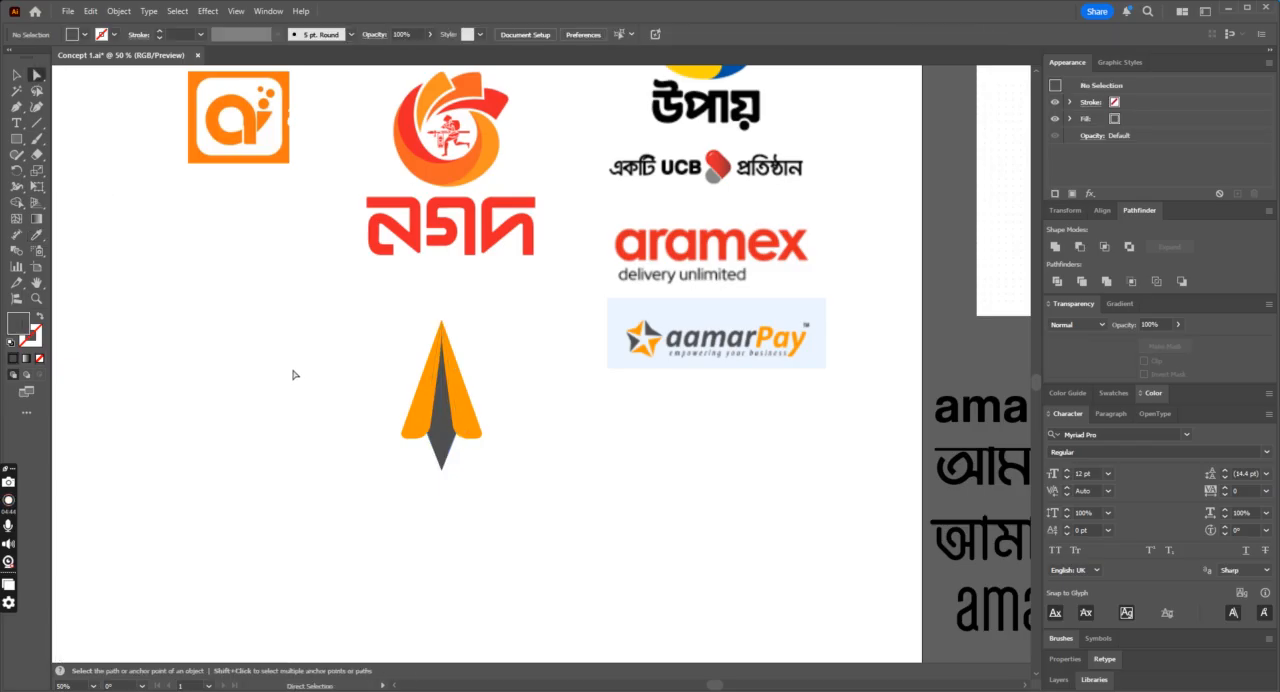
# Step: Fill the right half of the plane's body with the black sampled from the উপায় lettering
pyautogui.scroll(1, 474, 524)
pyautogui.click(447, 512)
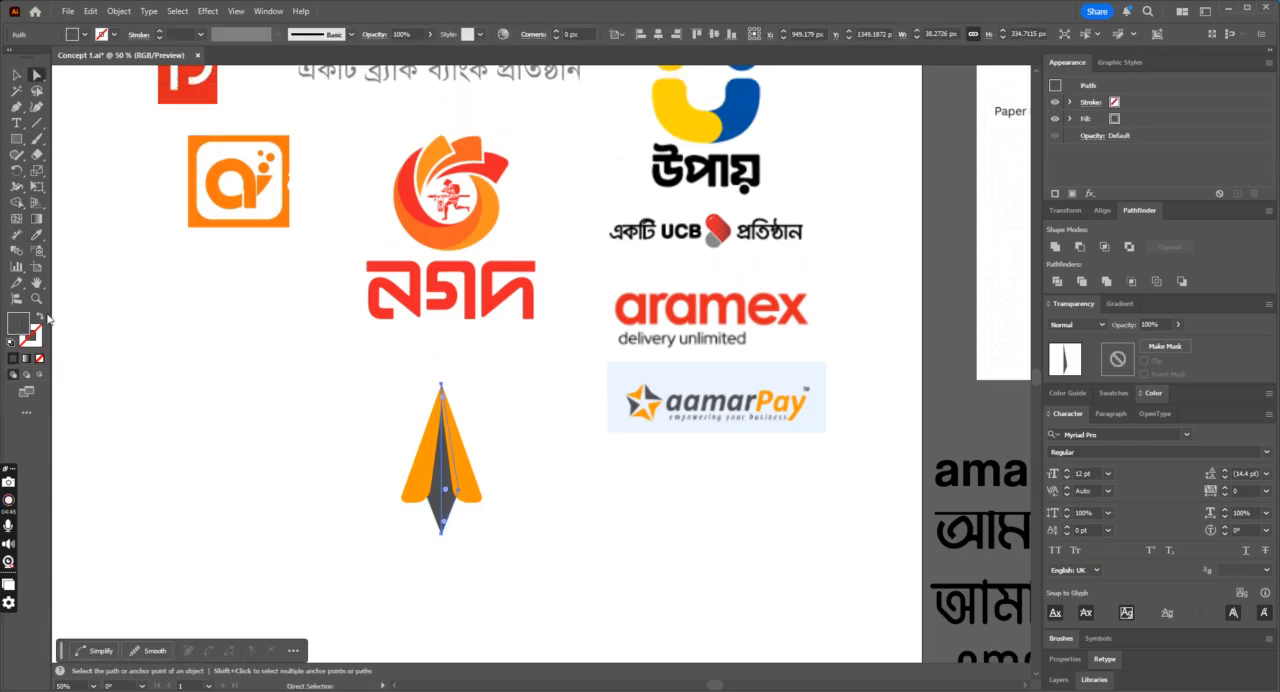
pyautogui.click(38, 235)
pyautogui.click(682, 174)
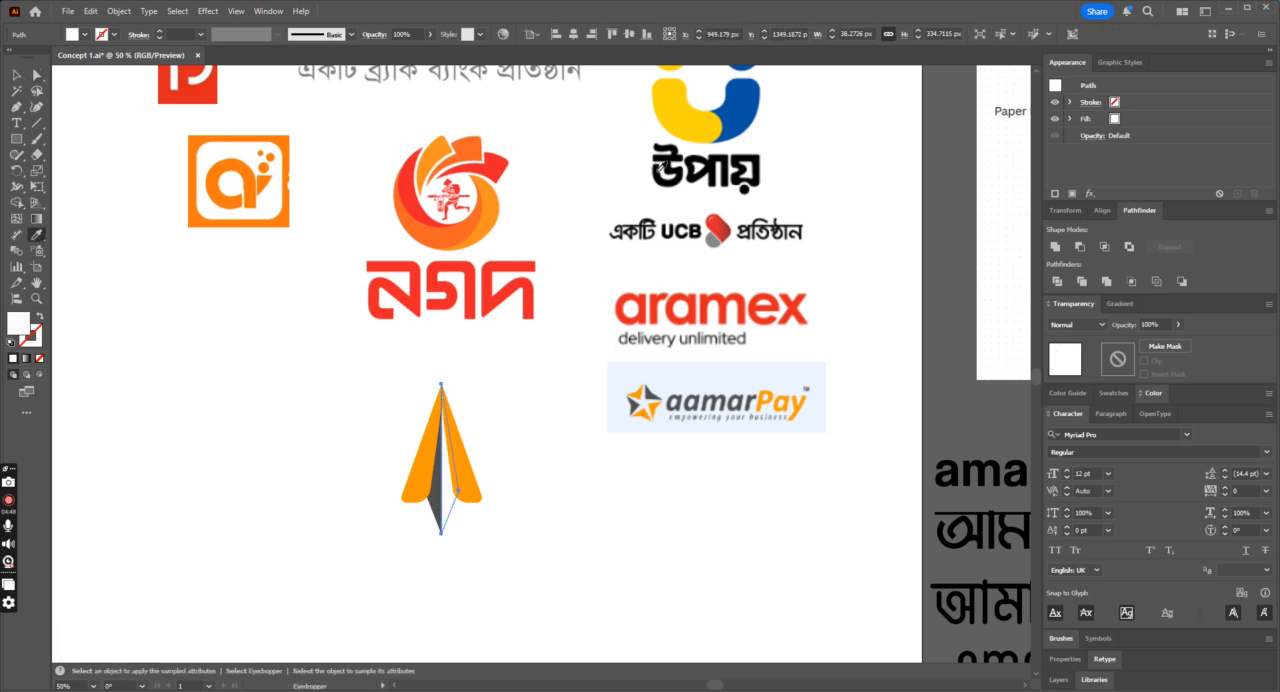
pyautogui.click(670, 162)
pyautogui.click(35, 77)
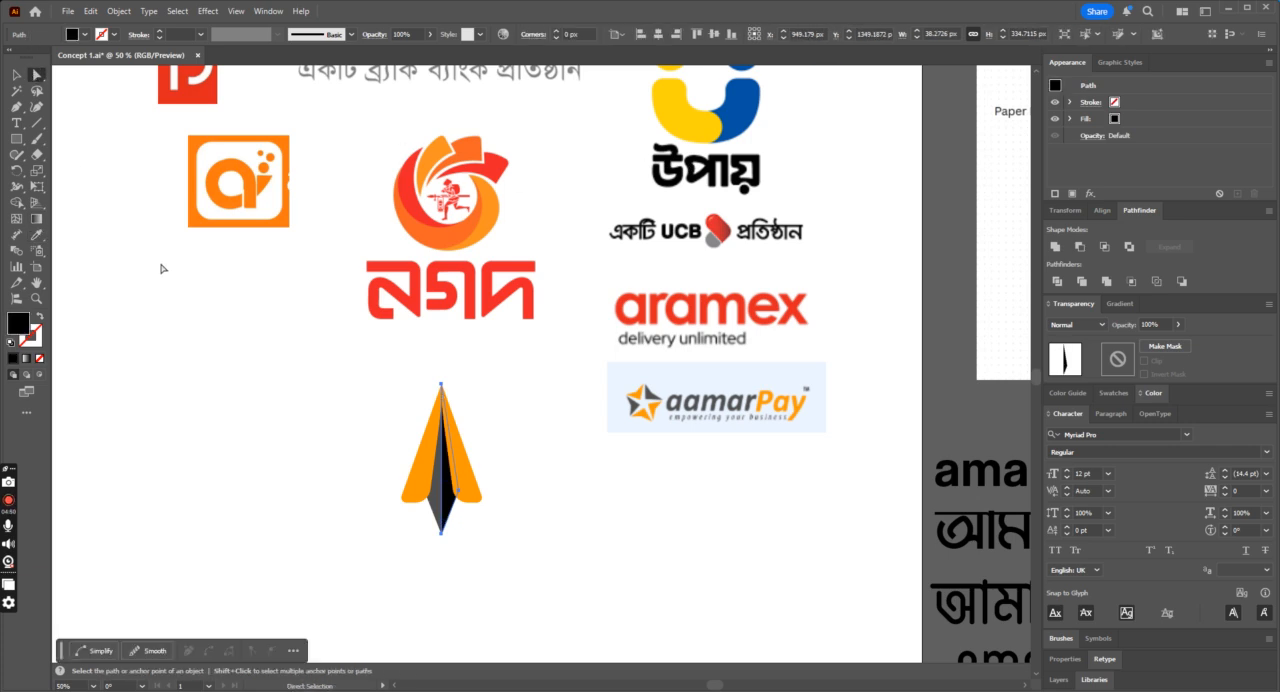
pyautogui.click(163, 262)
pyautogui.hotkey('ctrl', '-')
pyautogui.hotkey('ctrl', '-')
pyautogui.hotkey('ctrl', '+')
pyautogui.hotkey('ctrl', '+')
pyautogui.hotkey('ctrl', '+')
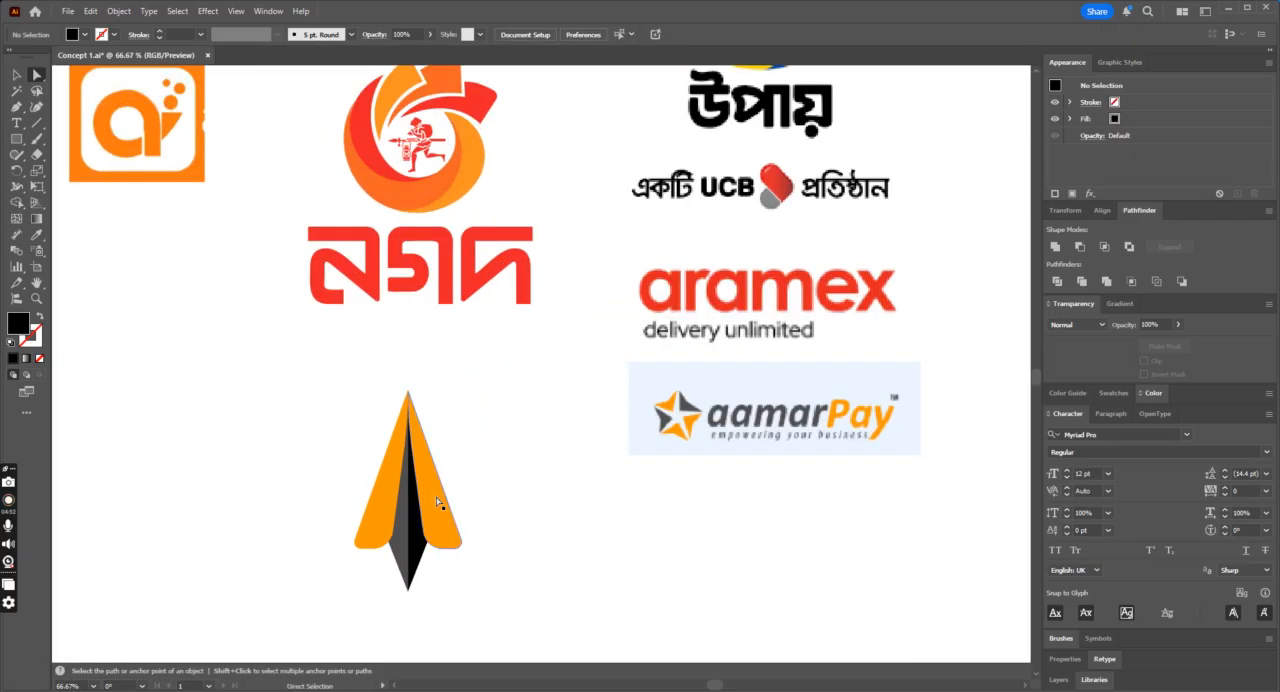
# Step: Recolour both wings with the red sampled from the নগদ logo
pyautogui.click(431, 493)
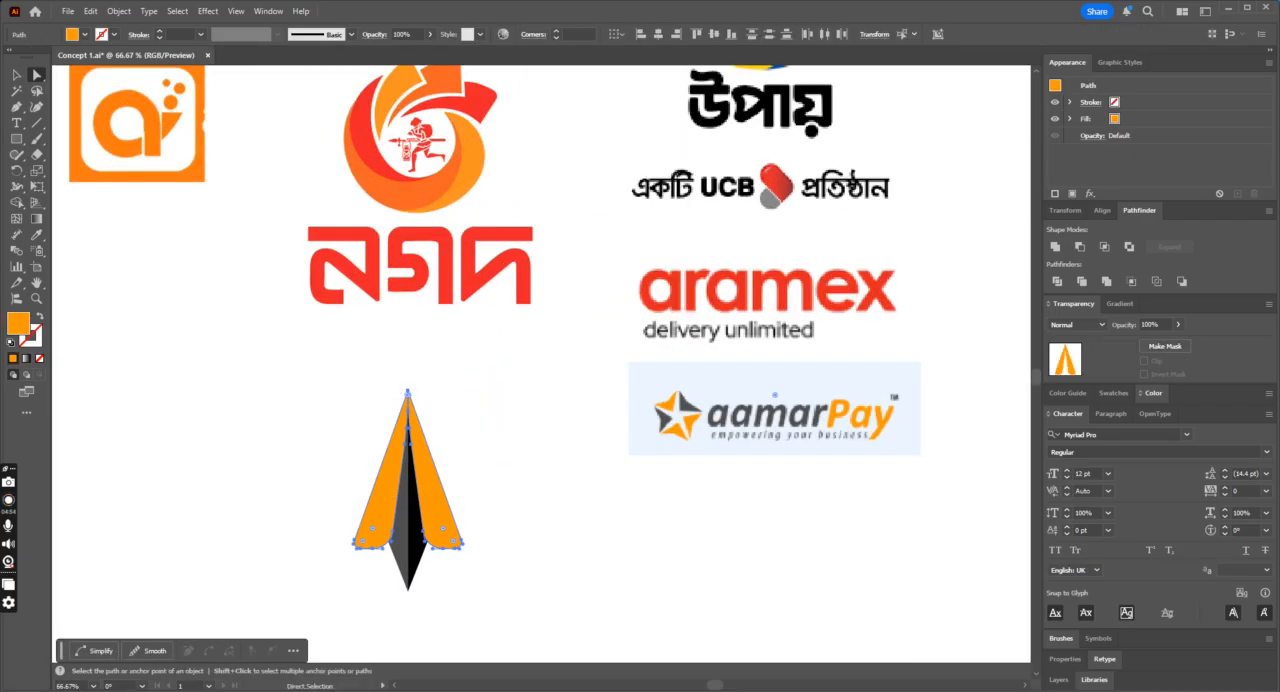
pyautogui.click(37, 236)
pyautogui.click(394, 171)
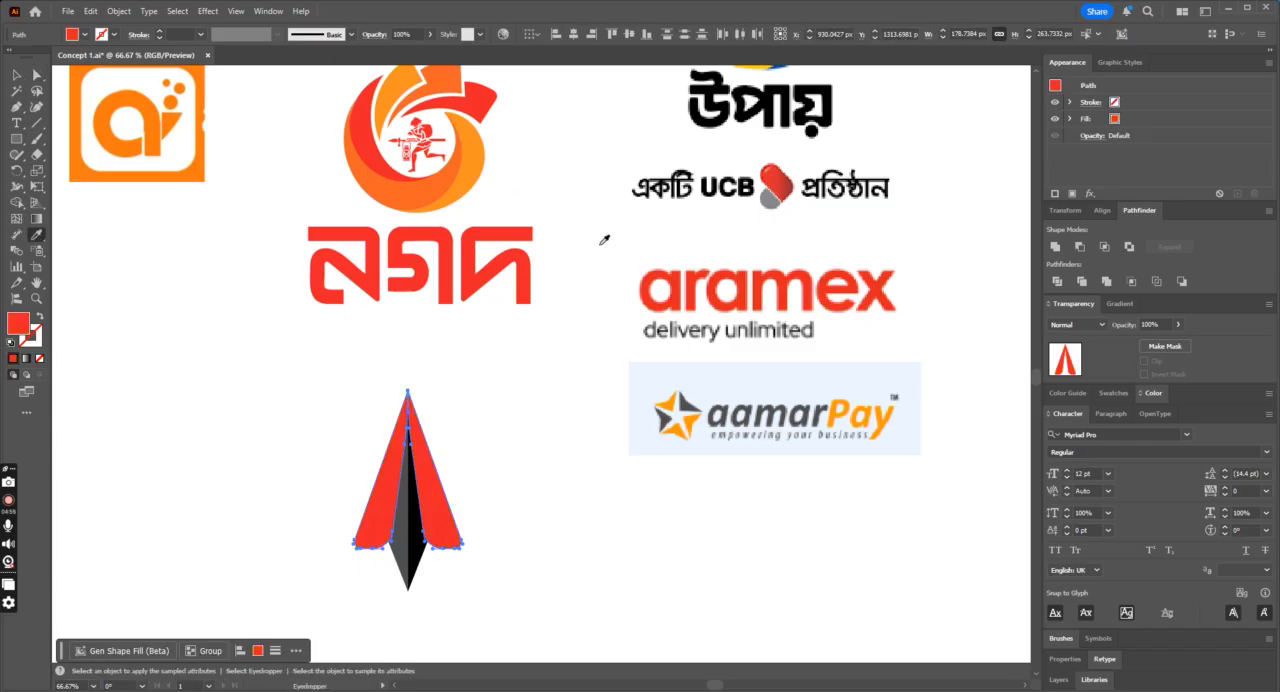
# Step: Fill the left half of the plane's body with the light orange sampled from the নগদ emblem
pyautogui.click(35, 77)
pyautogui.click(404, 470)
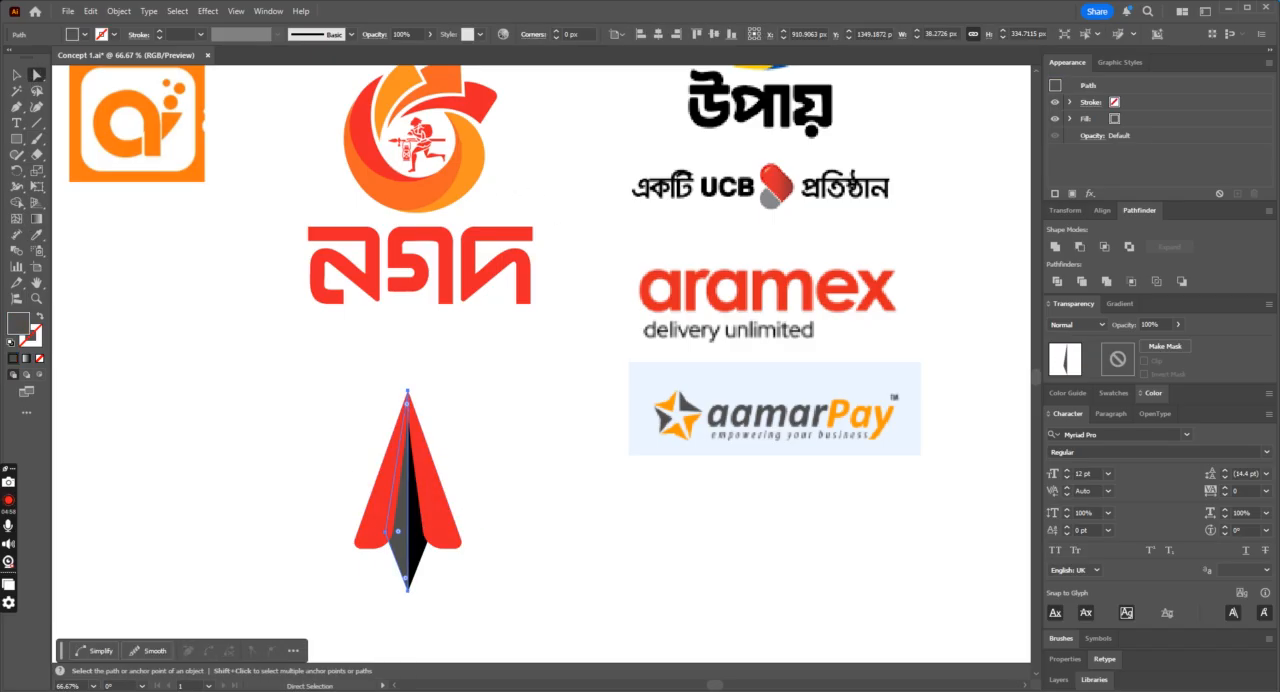
pyautogui.click(35, 237)
pyautogui.click(402, 85)
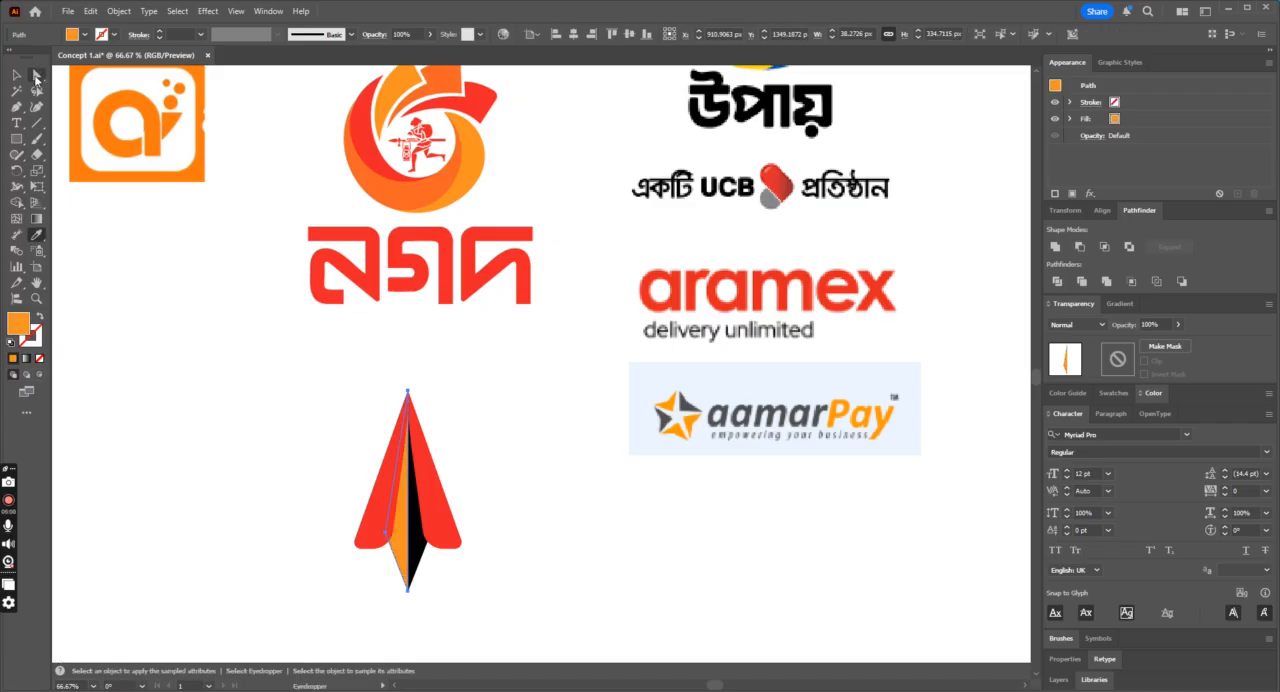
# Step: Try the নগদ red on the right half of the body, and replace it with the emblem's darker orange
pyautogui.click(36, 77)
pyautogui.click(262, 366)
pyautogui.click(406, 458)
pyautogui.click(35, 237)
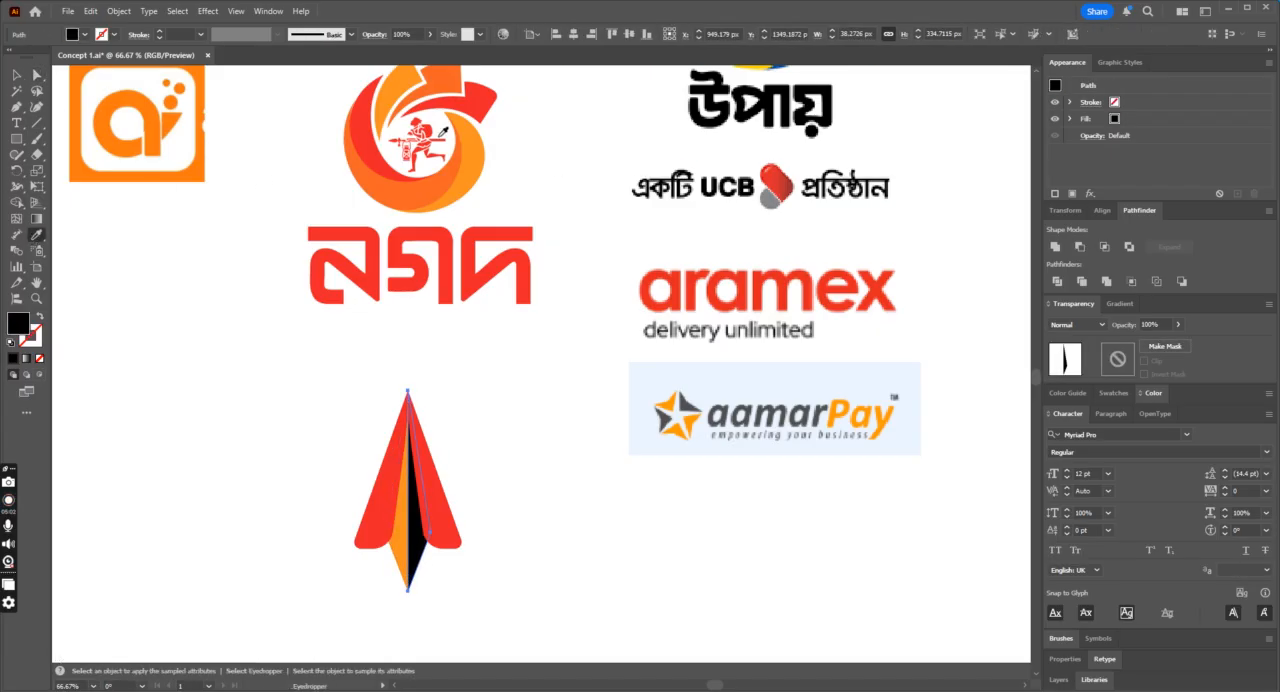
pyautogui.click(483, 96)
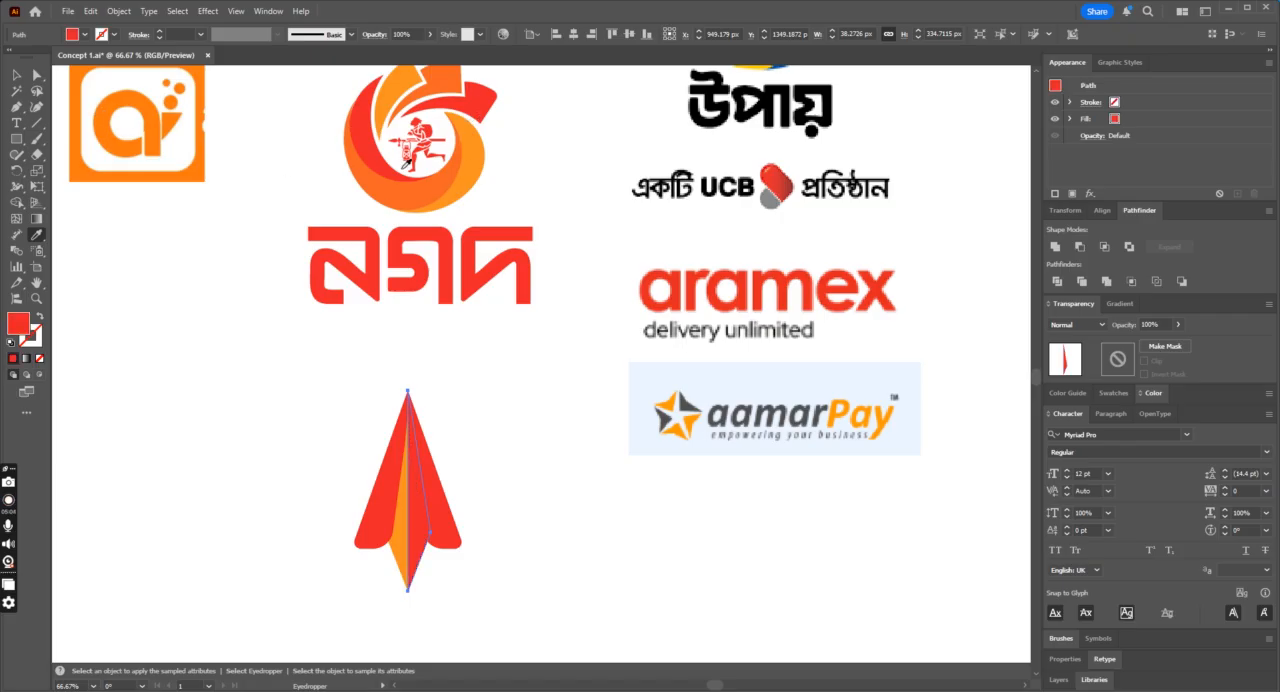
pyautogui.click(434, 87)
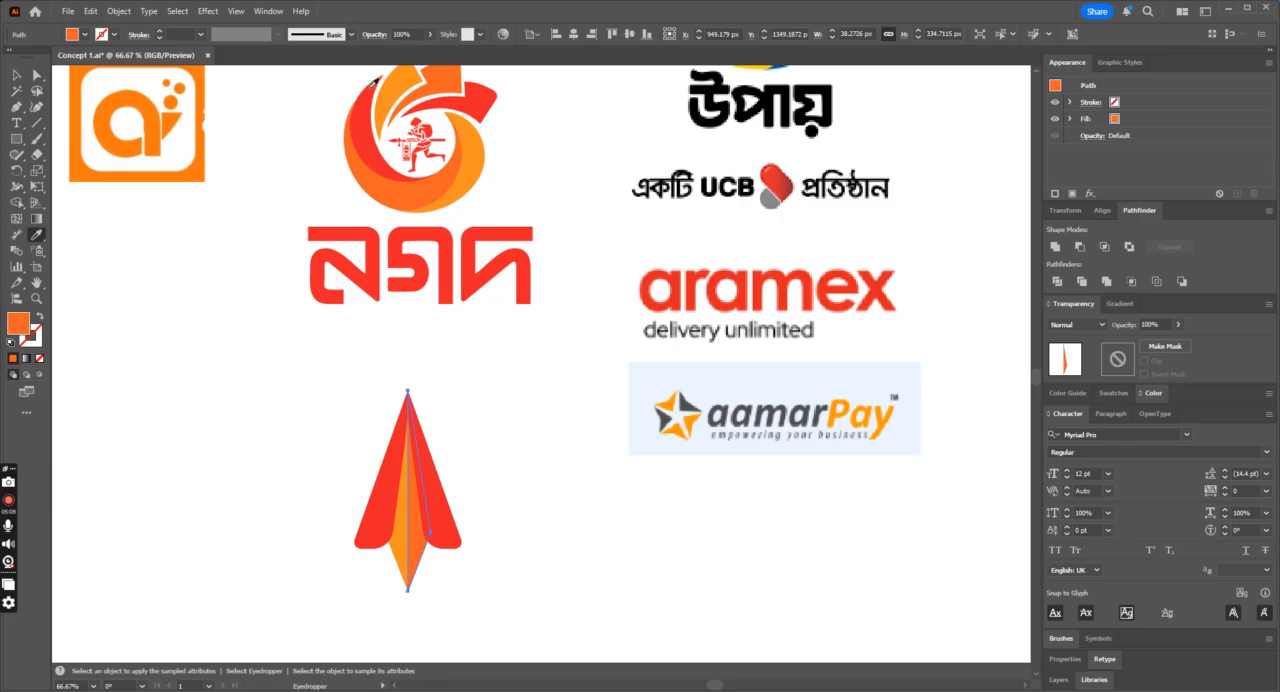
pyautogui.click(35, 76)
pyautogui.click(189, 206)
pyautogui.scroll(-1, 194, 211)
pyautogui.hotkey('ctrl', '-')
pyautogui.hotkey('ctrl', '-')
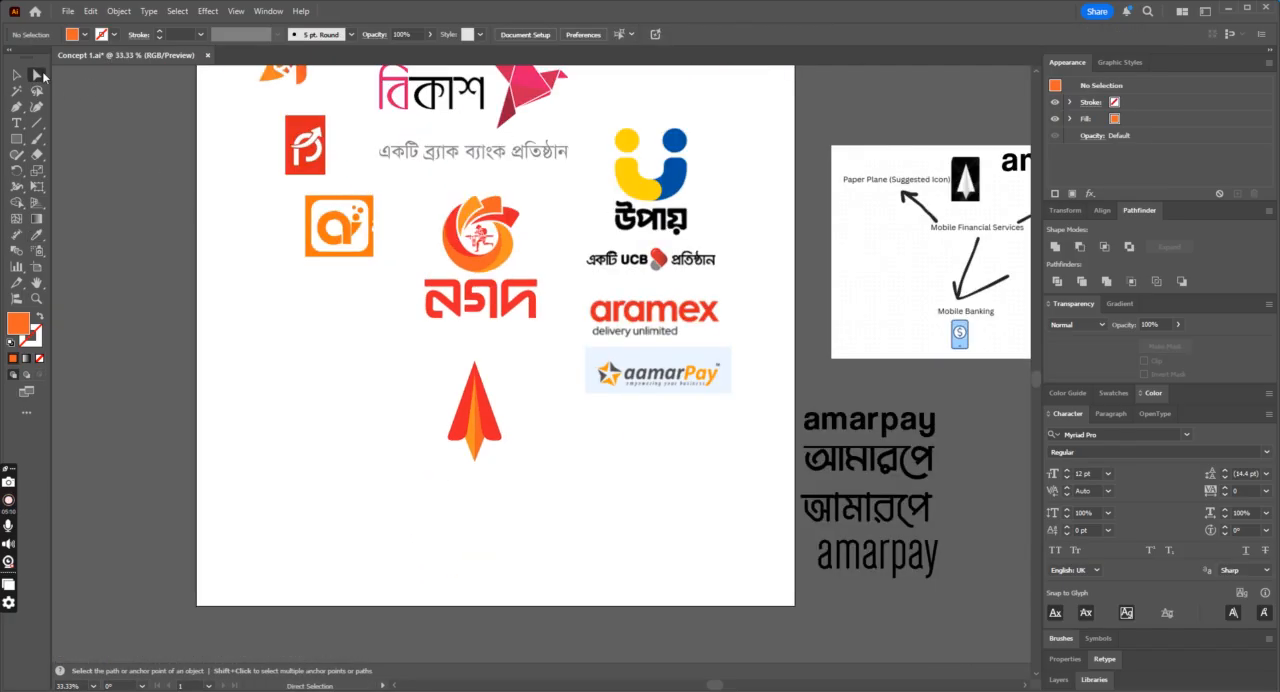
# Step: Select the whole plane and move it down and to the left into the artboard's empty area
pyautogui.click(466, 447)
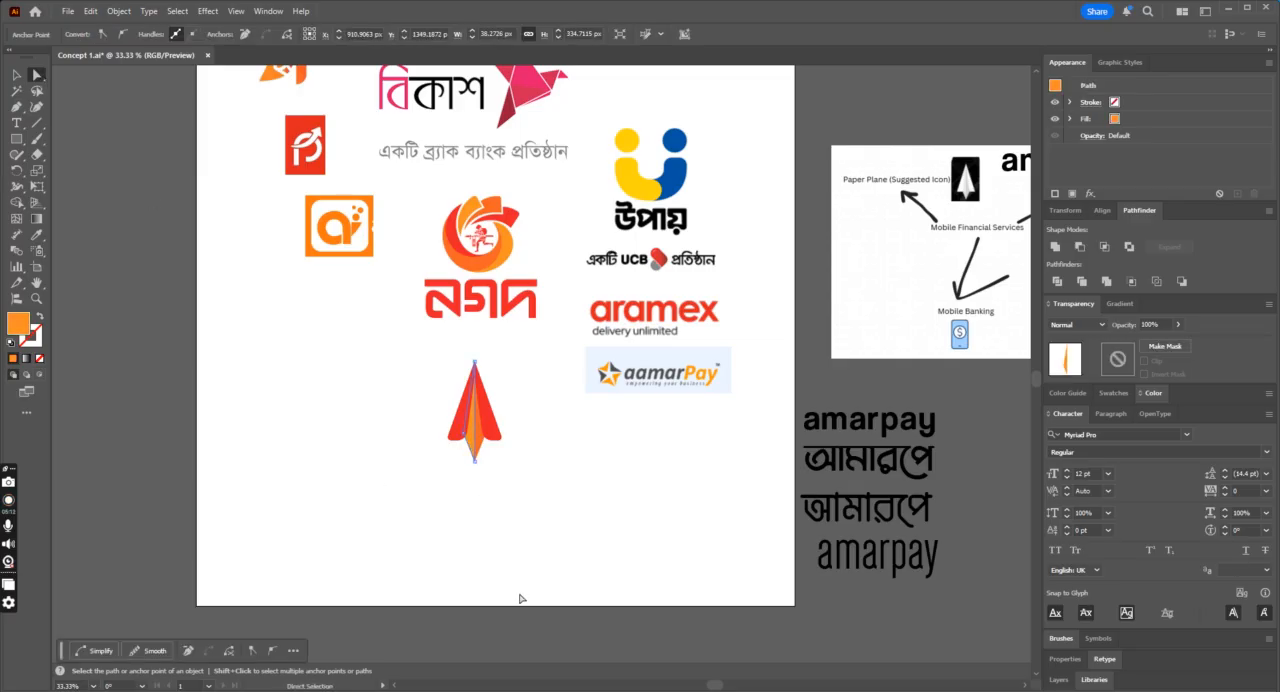
pyautogui.click(520, 598)
pyautogui.click(15, 75)
pyautogui.moveTo(345, 423); pyautogui.dragTo(514, 509)
pyautogui.moveTo(485, 417); pyautogui.dragTo(355, 478)
pyautogui.hotkey('ctrl', '1')
pyautogui.click(680, 397)
pyautogui.click(16, 106)
pyautogui.click(17, 107)
pyautogui.hotkey('ctrl', '-')
pyautogui.hotkey('ctrl', '-')
pyautogui.hotkey('ctrl', '=')
pyautogui.hotkey('ctrl', '=')
# Step: Set the fill of both plane wings to the dark blue 21007c
pyautogui.click(36, 75)
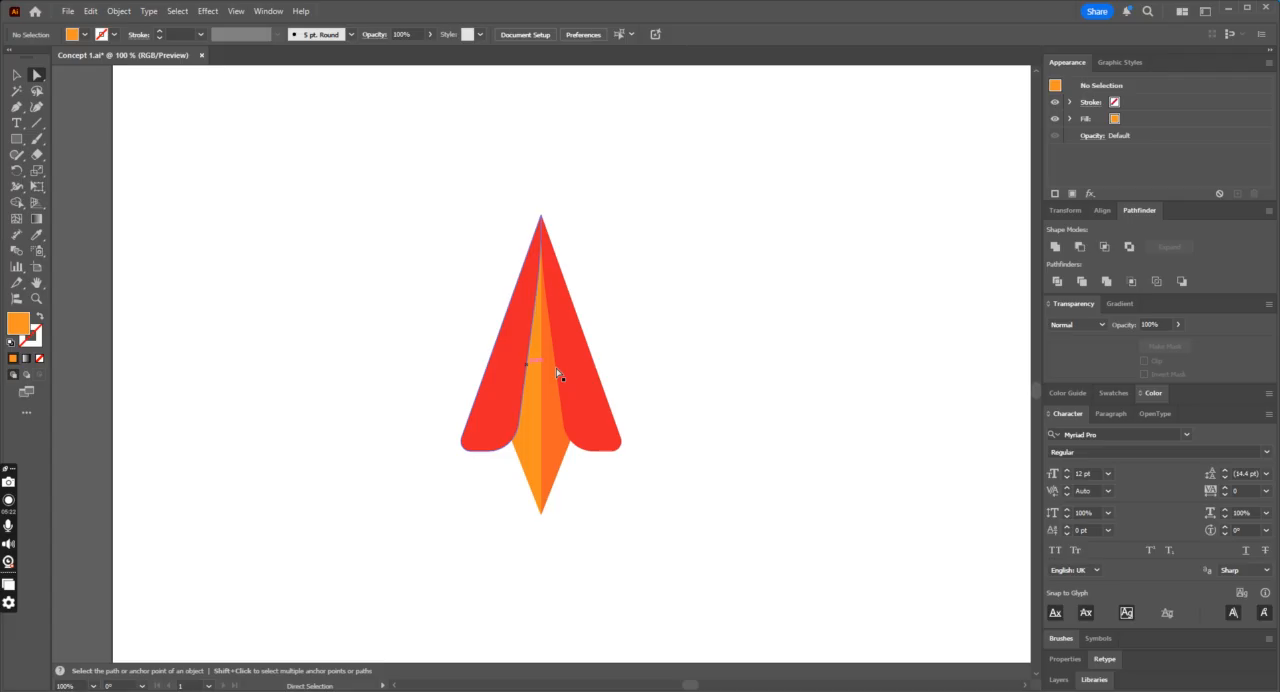
pyautogui.click(589, 375)
pyautogui.doubleClick(18, 323)
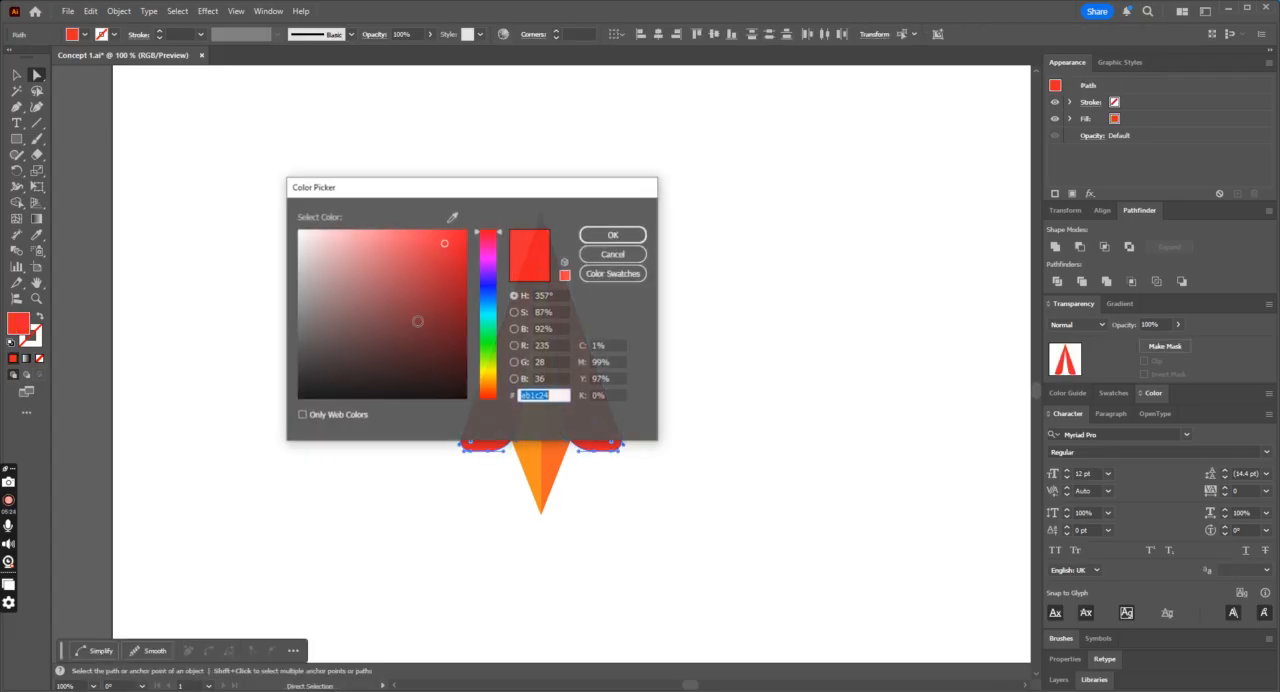
pyautogui.click(488, 281)
pyautogui.click(468, 312)
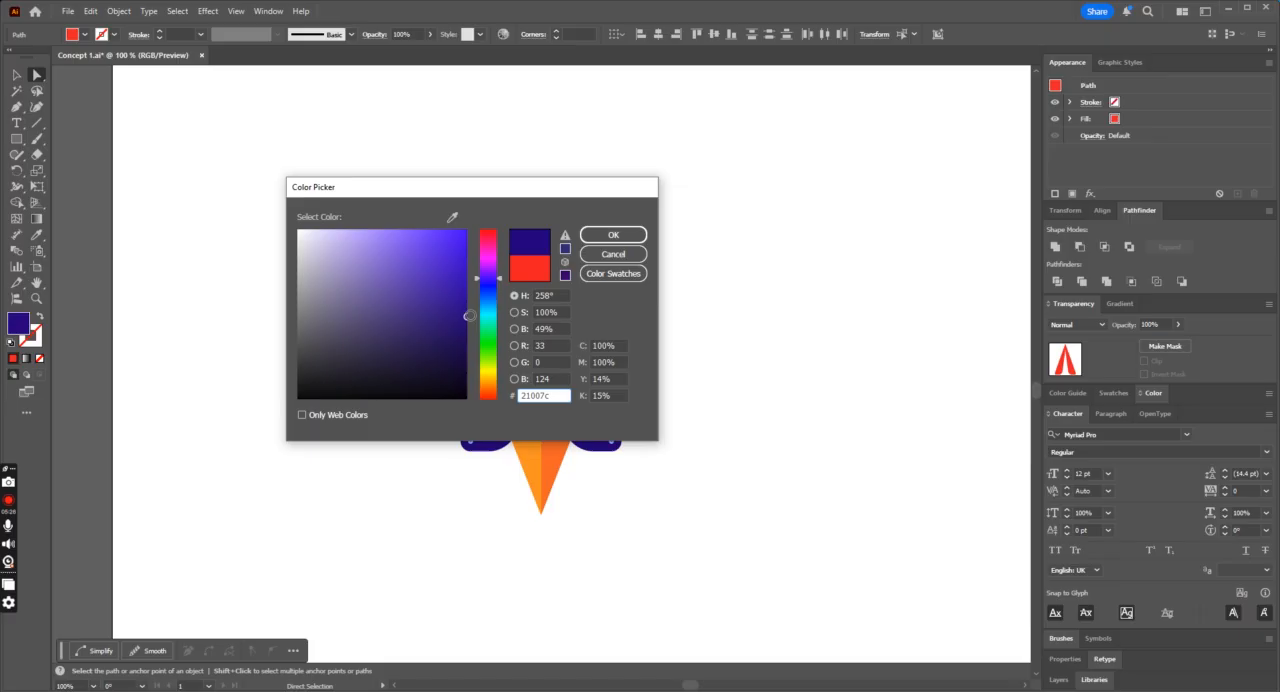
pyautogui.click(613, 234)
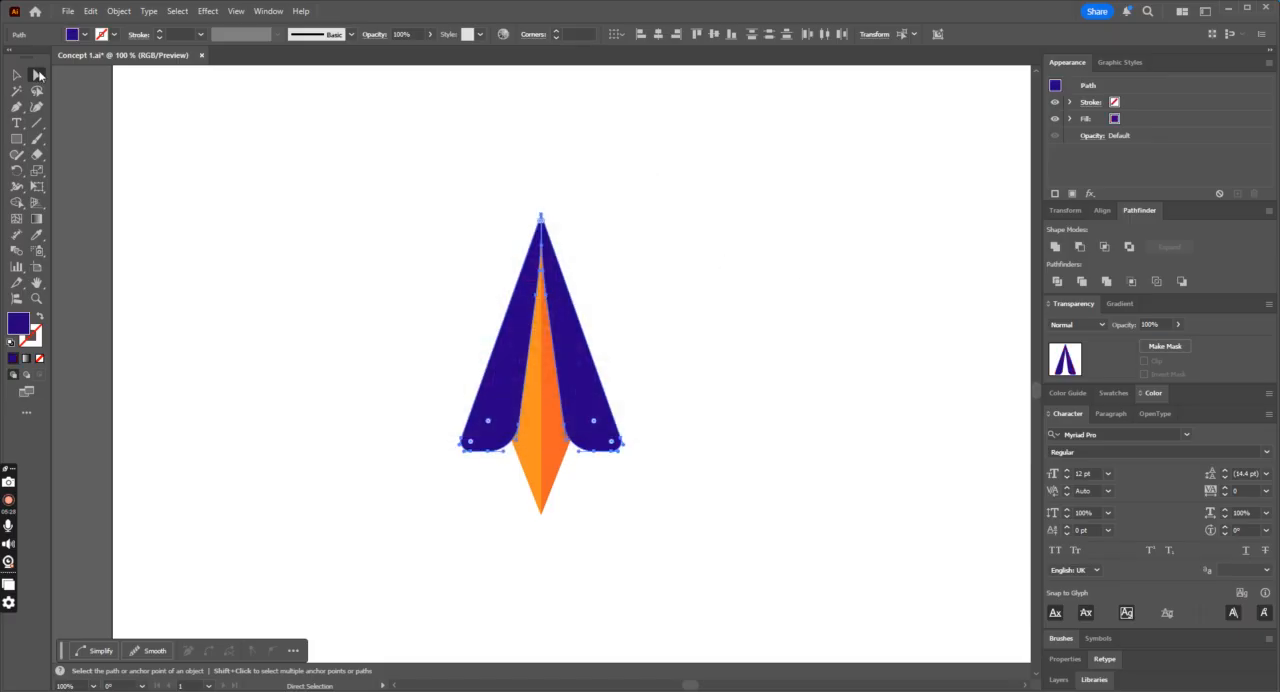
pyautogui.click(266, 146)
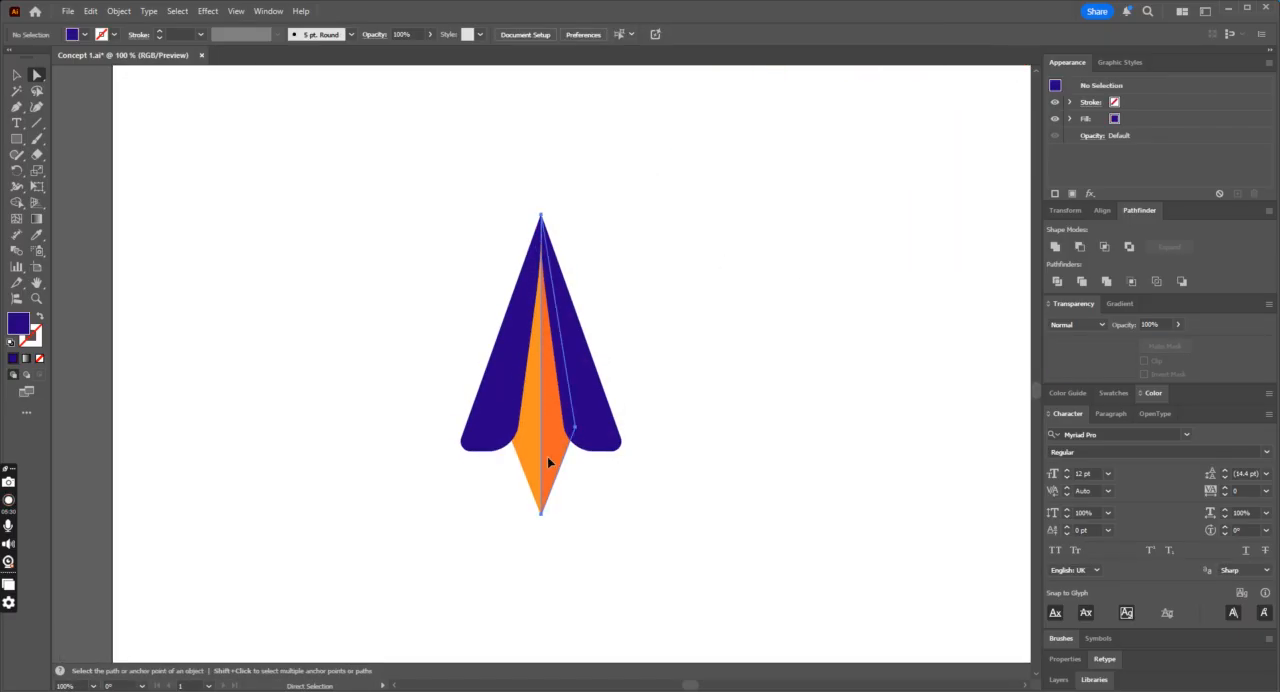
# Step: Fill the right half of the plane's body with a medium grey swatch
pyautogui.click(548, 460)
pyautogui.click(84, 34)
pyautogui.click(69, 122)
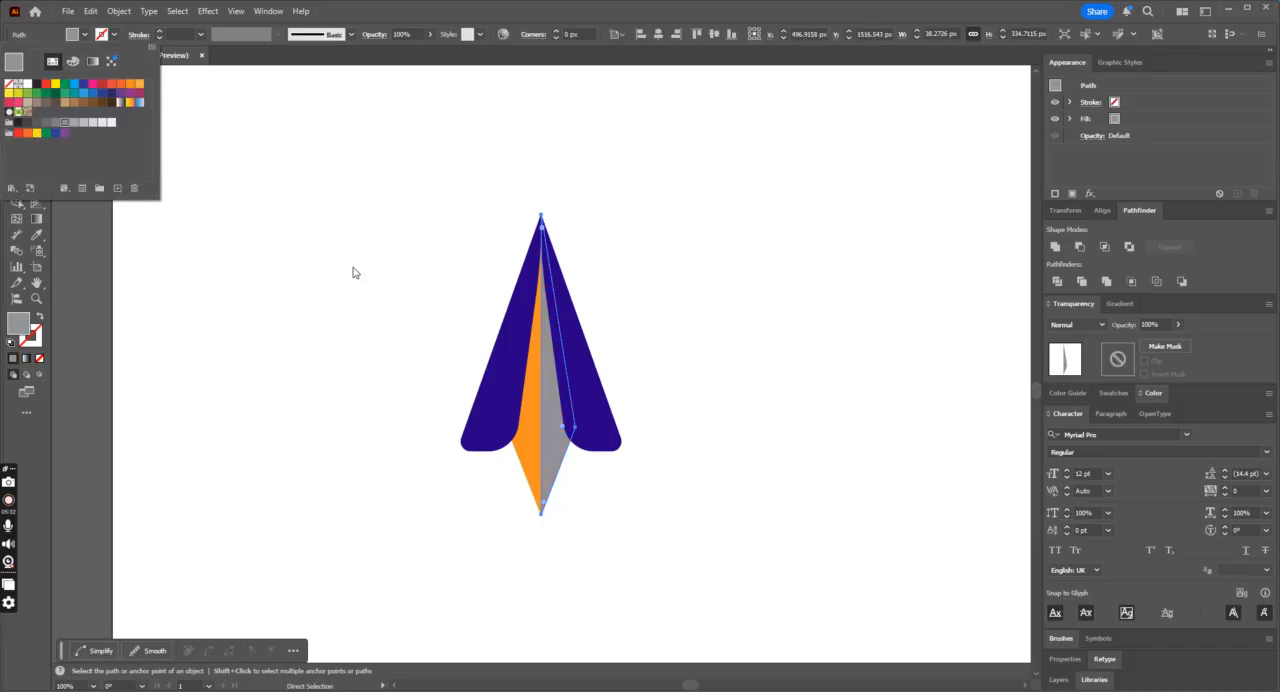
pyautogui.click(474, 326)
# Step: Set the fill of the left half of the plane's body to a light neutral grey
pyautogui.click(528, 450)
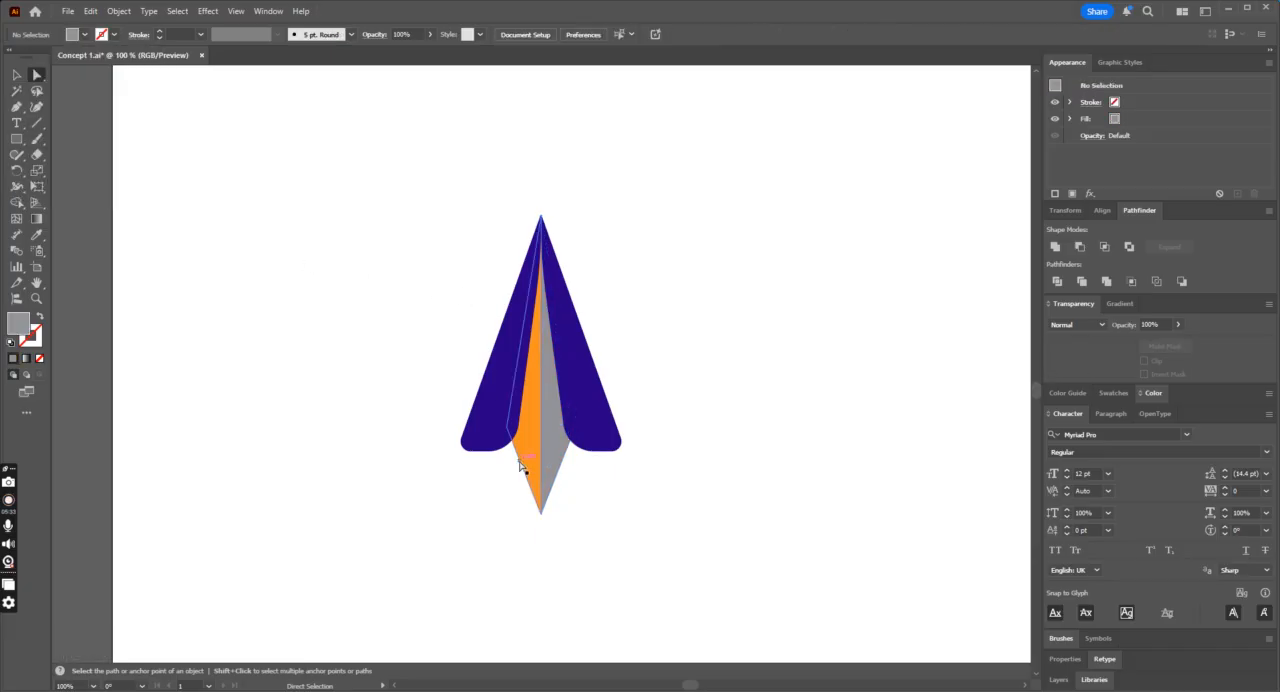
pyautogui.doubleClick(18, 323)
pyautogui.click(296, 236)
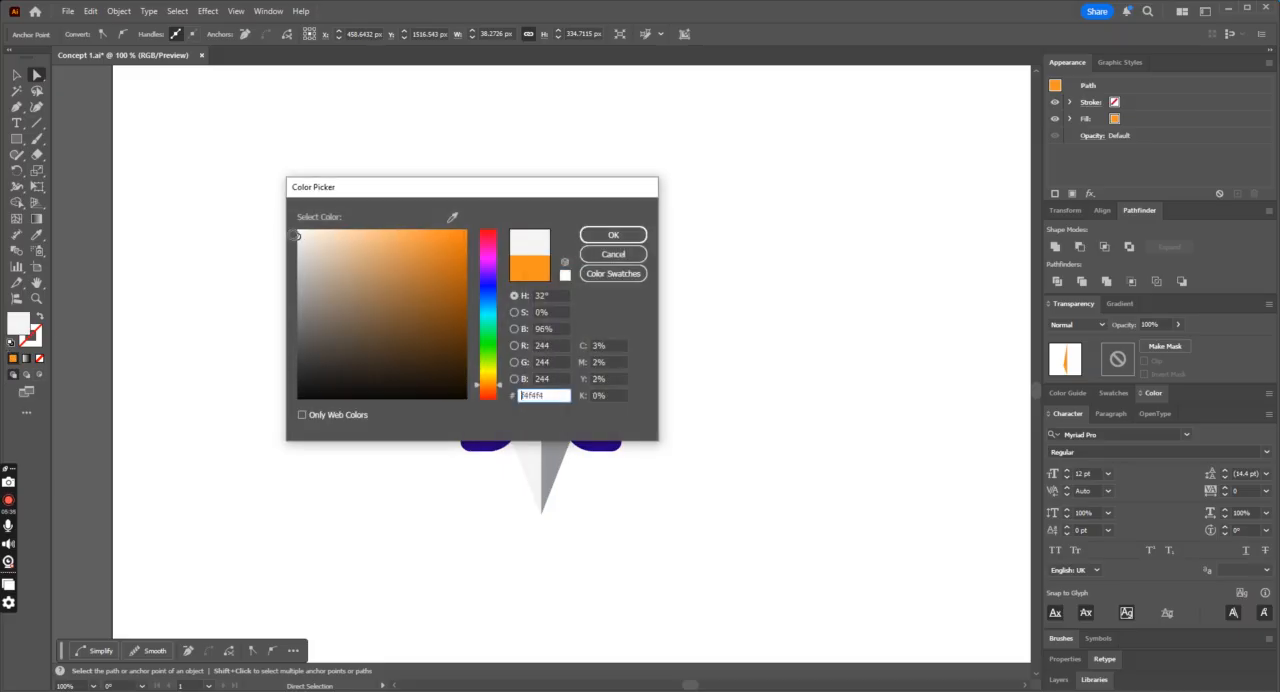
pyautogui.moveTo(300, 241); pyautogui.dragTo(291, 258)
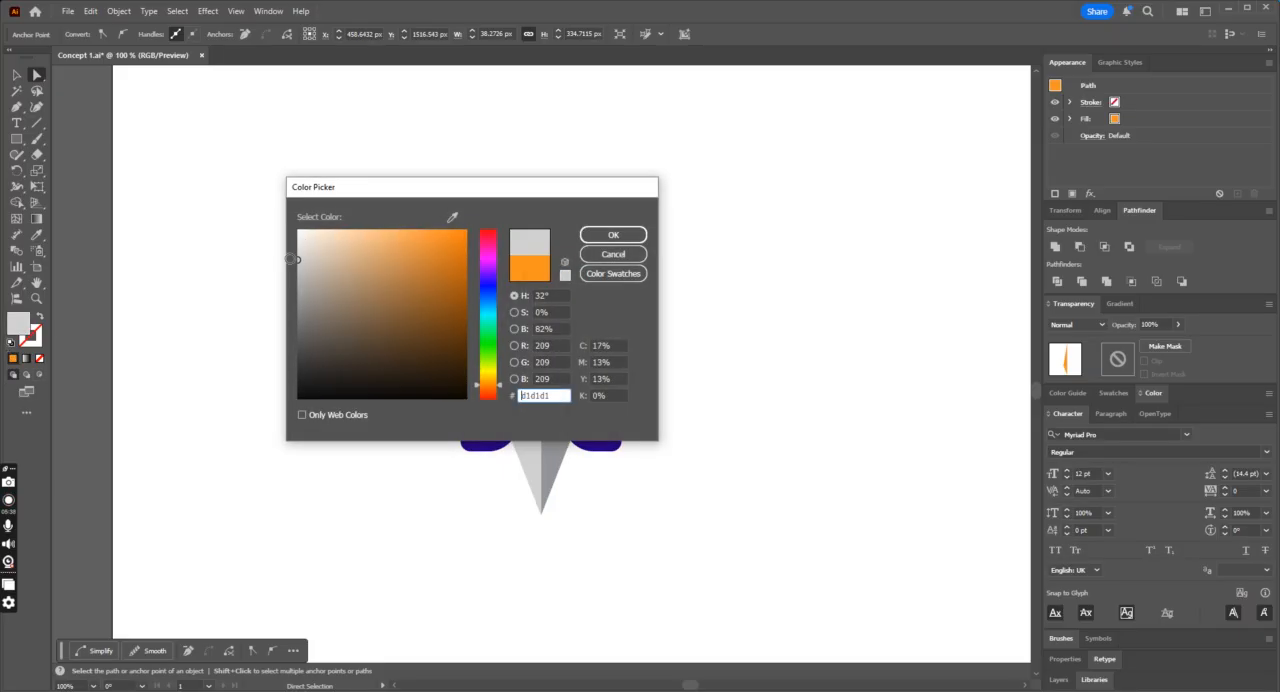
pyautogui.click(641, 234)
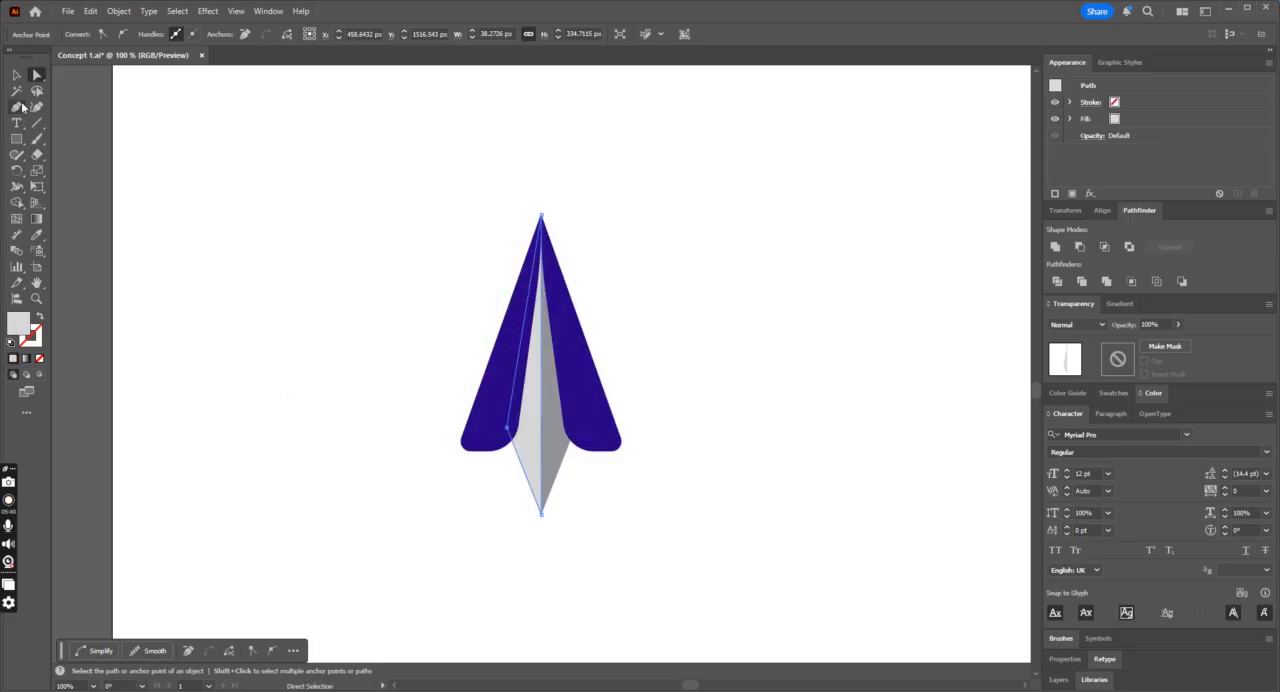
# Step: Deselect the recoloured plane and save the Concept 1 document
pyautogui.click(15, 78)
pyautogui.click(333, 118)
pyautogui.hotkey('ctrl', '-')
pyautogui.hotkey('ctrl', '-')
pyautogui.hotkey('ctrl', '-')
pyautogui.hotkey('ctrl', '+')
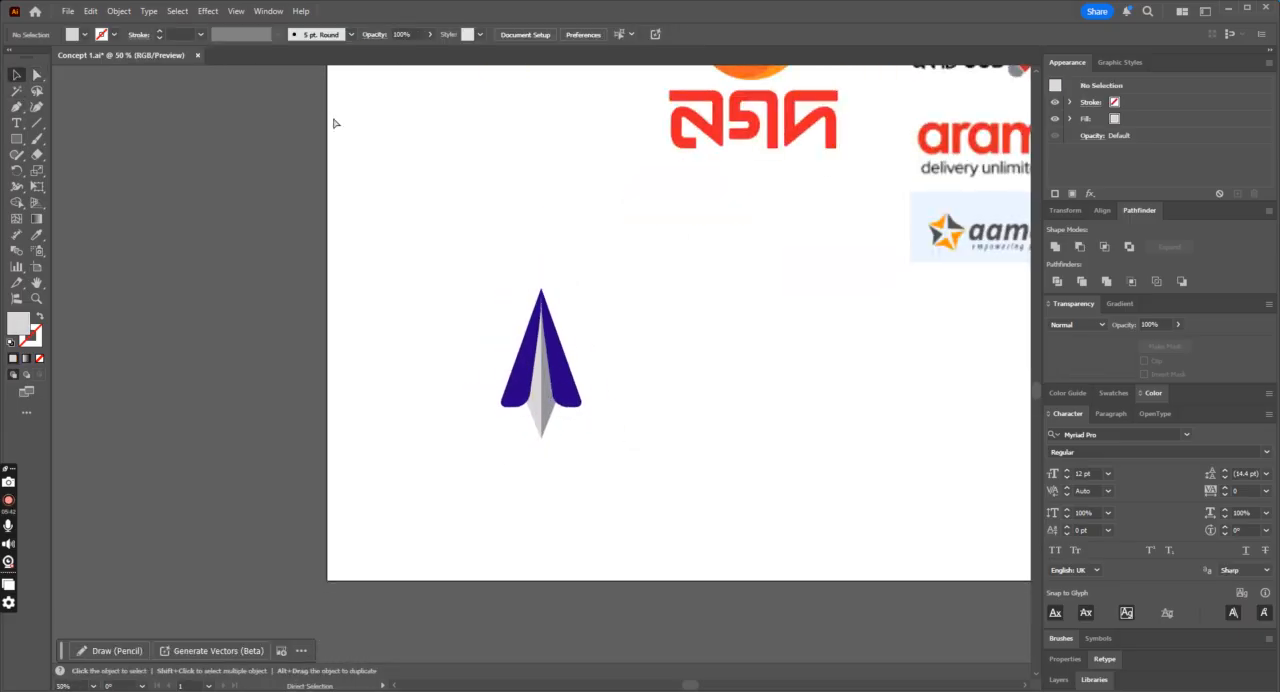
pyautogui.hotkey('ctrl', 's')
# Step: Select the whole plane and rotate it clockwise so its nose points diagonally up to the right
pyautogui.hotkey('ctrl', '+')
pyautogui.moveTo(464, 282); pyautogui.dragTo(651, 474)
pyautogui.click(651, 474)
pyautogui.hotkey('ctrl', '-')
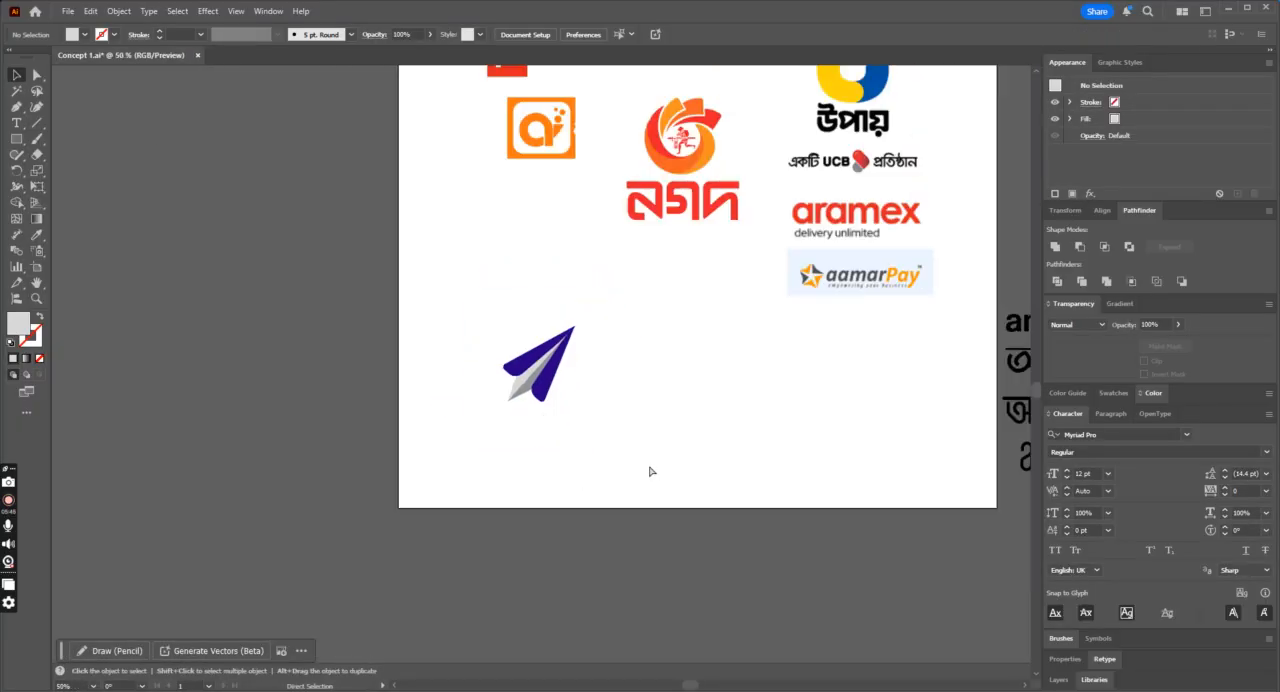
pyautogui.hotkey('ctrl', '+')
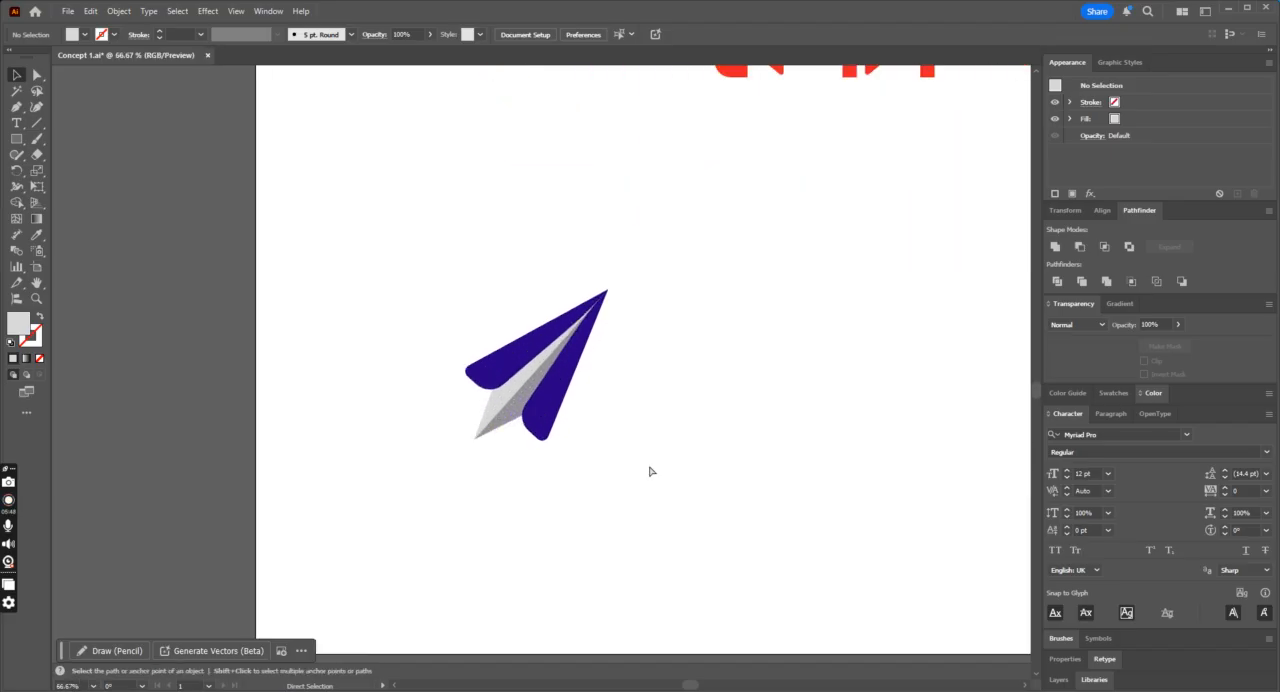
# Step: Undo the last rotation of the plane
pyautogui.hotkey('ctrl', '+')
pyautogui.hotkey('ctrl', '+')
pyautogui.hotkey('ctrl', 'z')
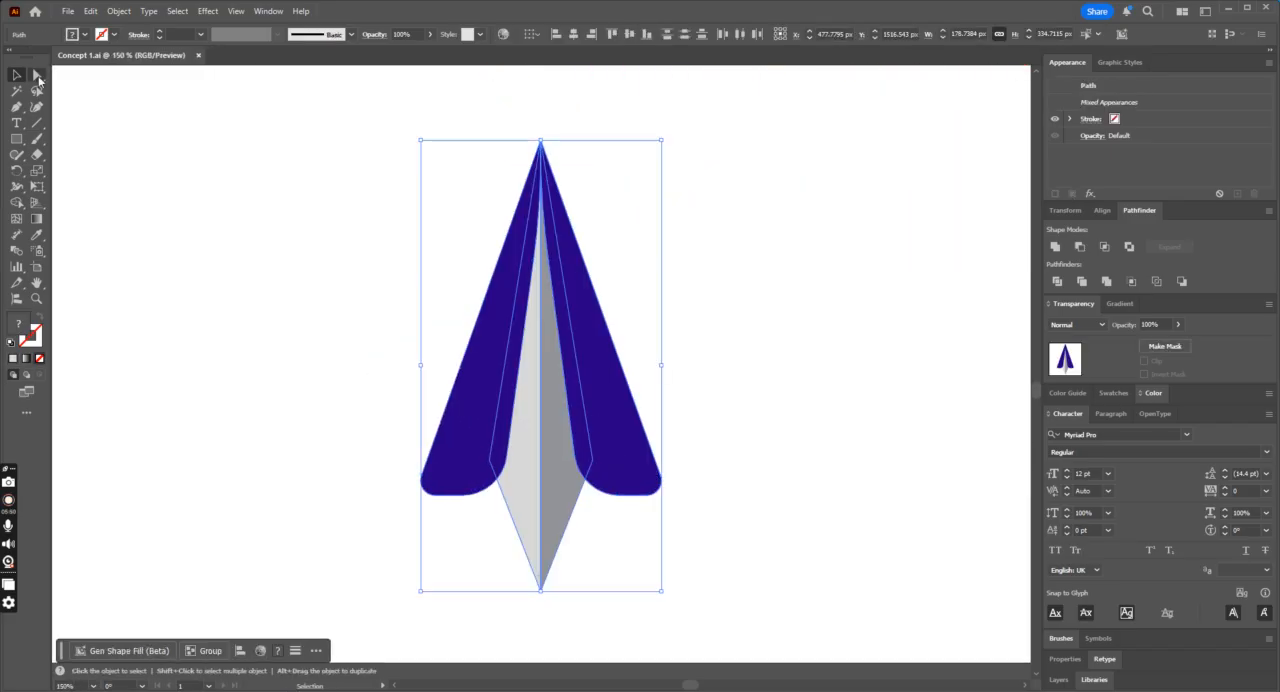
# Step: Move the shared bottom tip of the two grey body halves up and slightly to the right with the Direct Selection tool
pyautogui.click(37, 76)
pyautogui.scroll(-2, 820, 386)
pyautogui.click(621, 490)
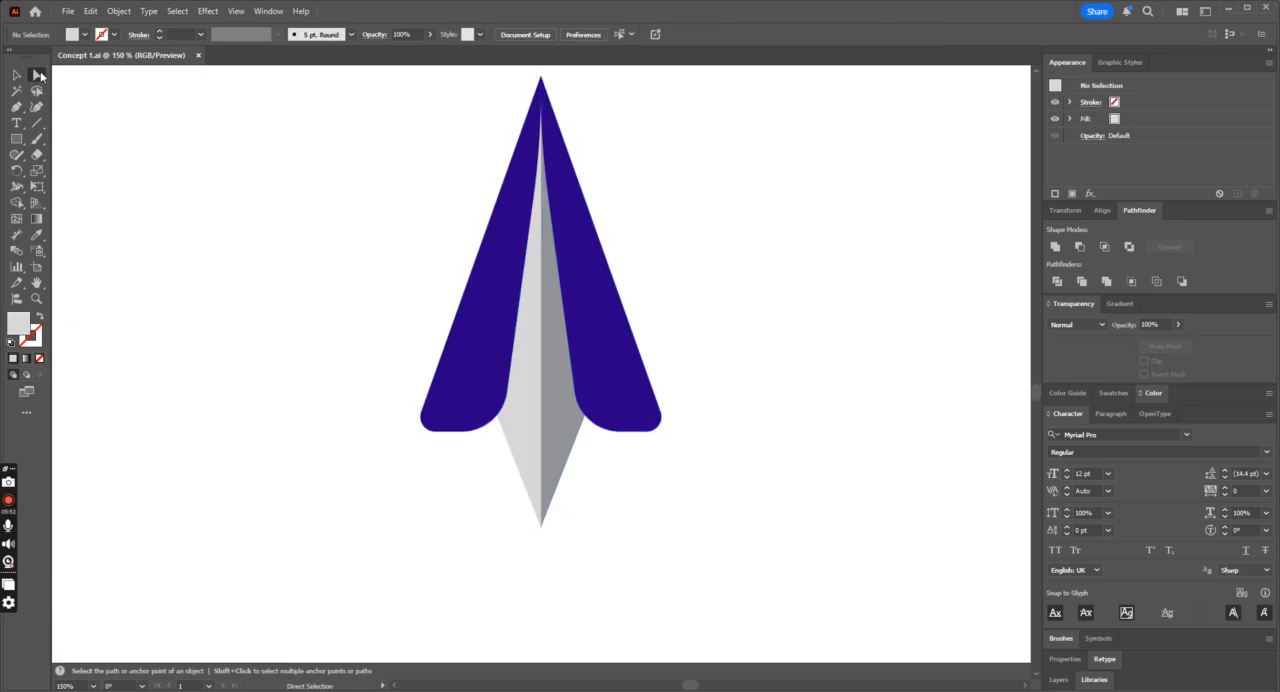
pyautogui.moveTo(536, 531); pyautogui.dragTo(557, 494)
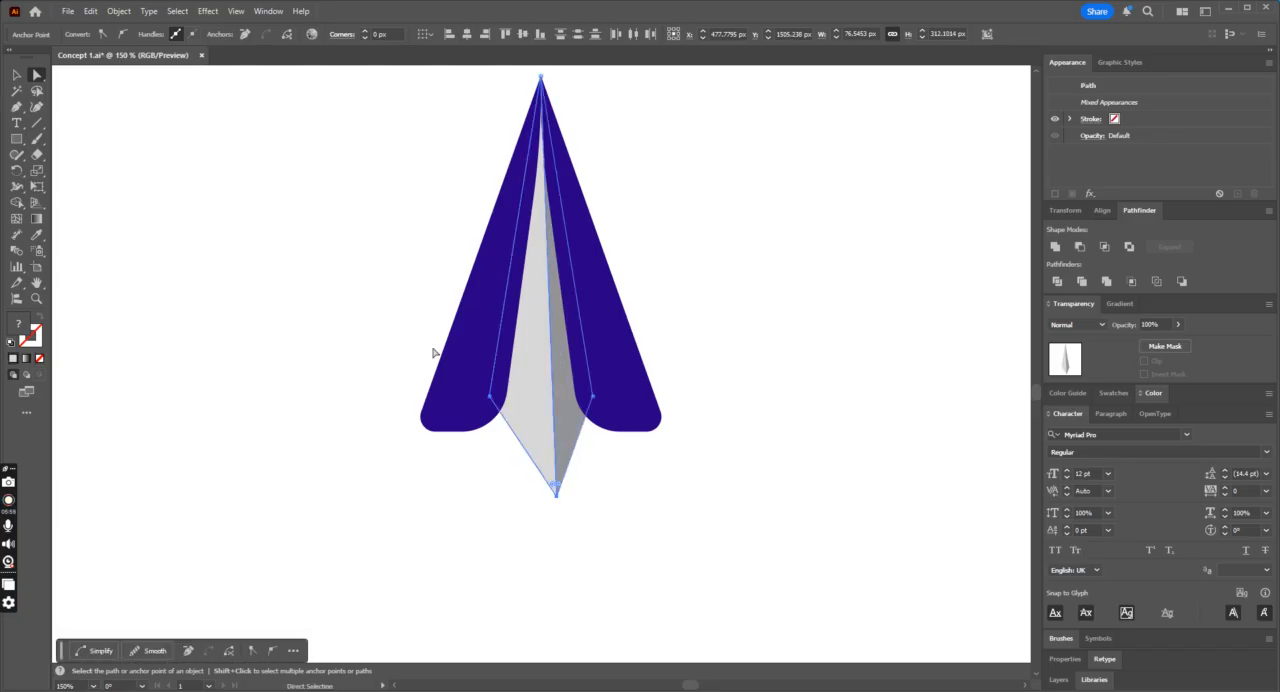
# Step: Add an anchor point on the inner edge of the light grey body half and pull it to the left
pyautogui.click(16, 106)
pyautogui.click(82, 124)
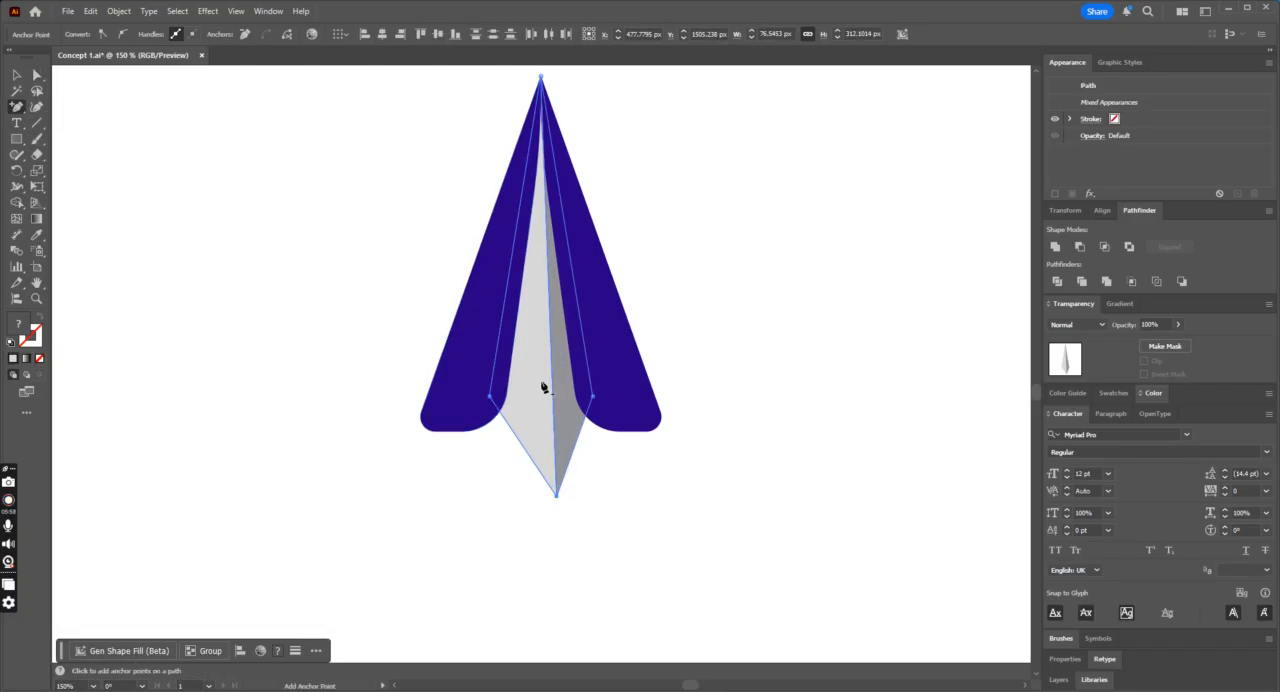
pyautogui.hotkey('ctrl', 'shift', 'a')
pyautogui.press('a')
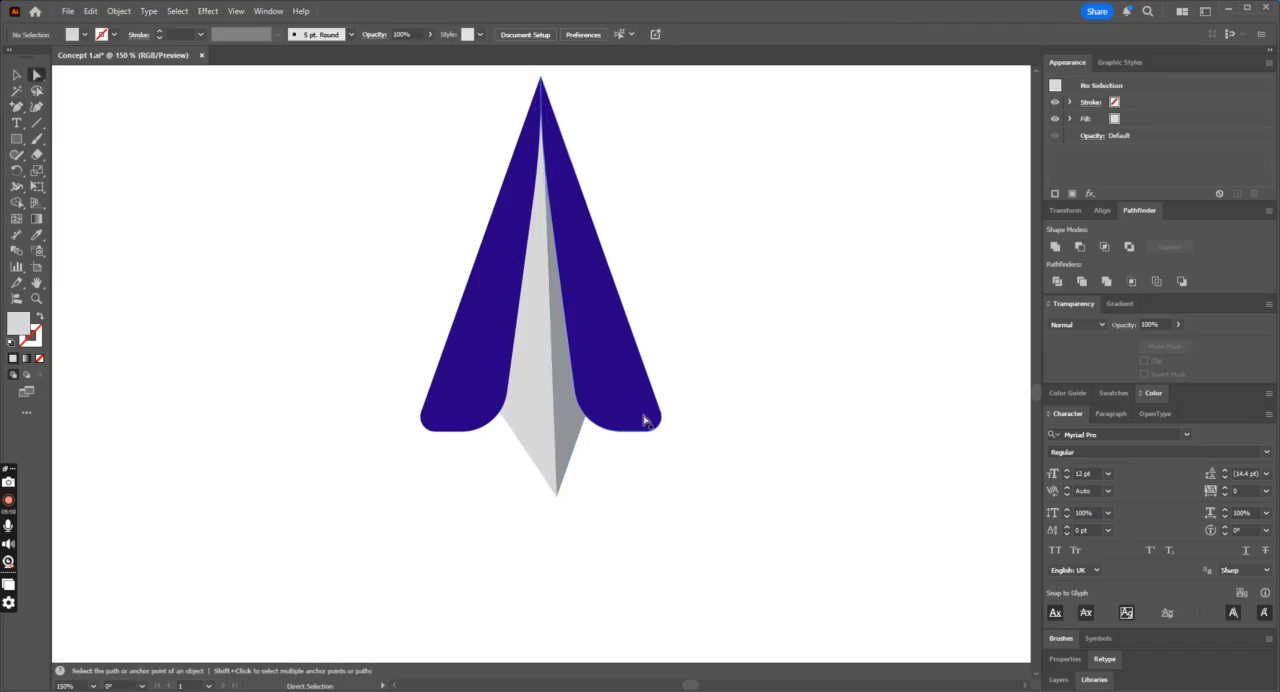
pyautogui.moveTo(552, 380); pyautogui.dragTo(531, 379)
pyautogui.hotkey('ctrl', 'z')
# Step: Add an anchor point on the inner edge of the darker grey body half and pull it left to meet the light half
pyautogui.press('+')
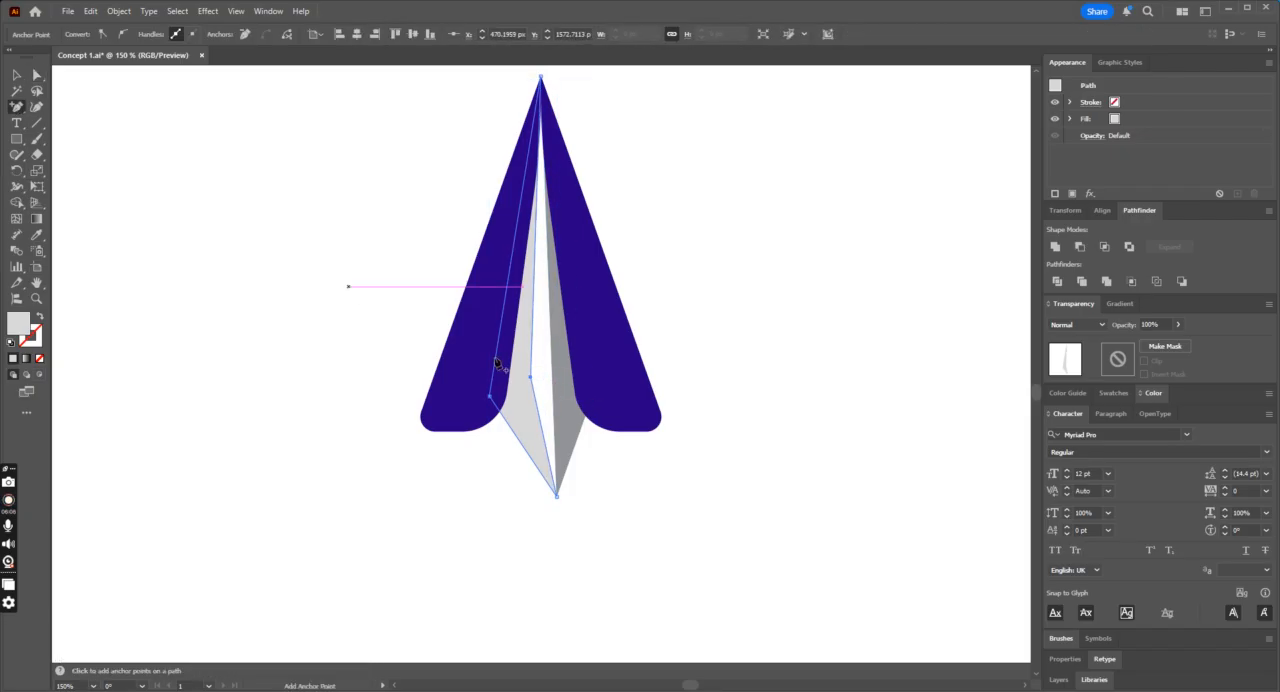
pyautogui.click(553, 374)
pyautogui.click(37, 76)
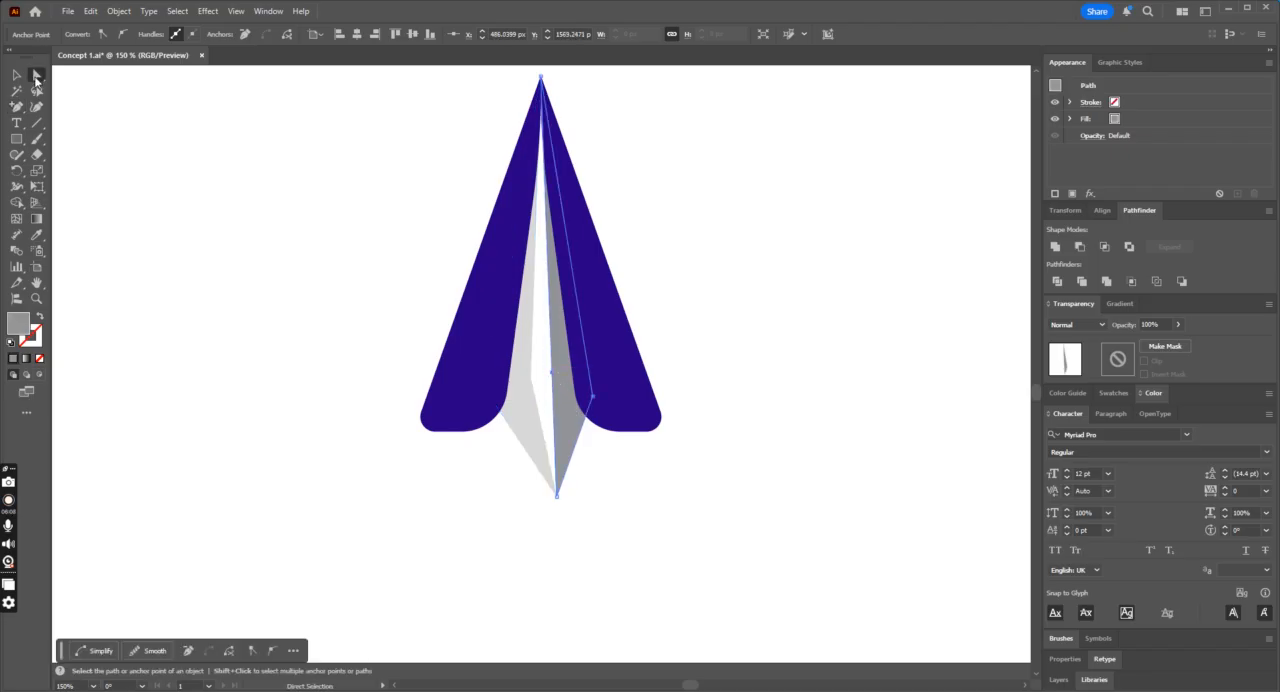
pyautogui.moveTo(553, 374); pyautogui.dragTo(531, 380)
# Step: Undo the reshaping of both grey body halves and the shift of their bottom tip
pyautogui.click(759, 422)
pyautogui.hotkey('ctrl', '-')
pyautogui.hotkey('ctrl', '-')
pyautogui.hotkey('ctrl', '-')
pyautogui.hotkey('ctrl', '-')
pyautogui.hotkey('ctrl', '-')
pyautogui.hotkey('ctrl', '+')
pyautogui.hotkey('ctrl', '+')
pyautogui.hotkey('ctrl', '+')
pyautogui.hotkey('ctrl', '+')
pyautogui.hotkey('ctrl', '+')
pyautogui.hotkey('ctrl', 'z')
pyautogui.hotkey('ctrl', 'z')
pyautogui.hotkey('ctrl', 'z')
pyautogui.hotkey('ctrl', 'z')
pyautogui.hotkey('ctrl', 'z')
pyautogui.hotkey('ctrl', 'z')
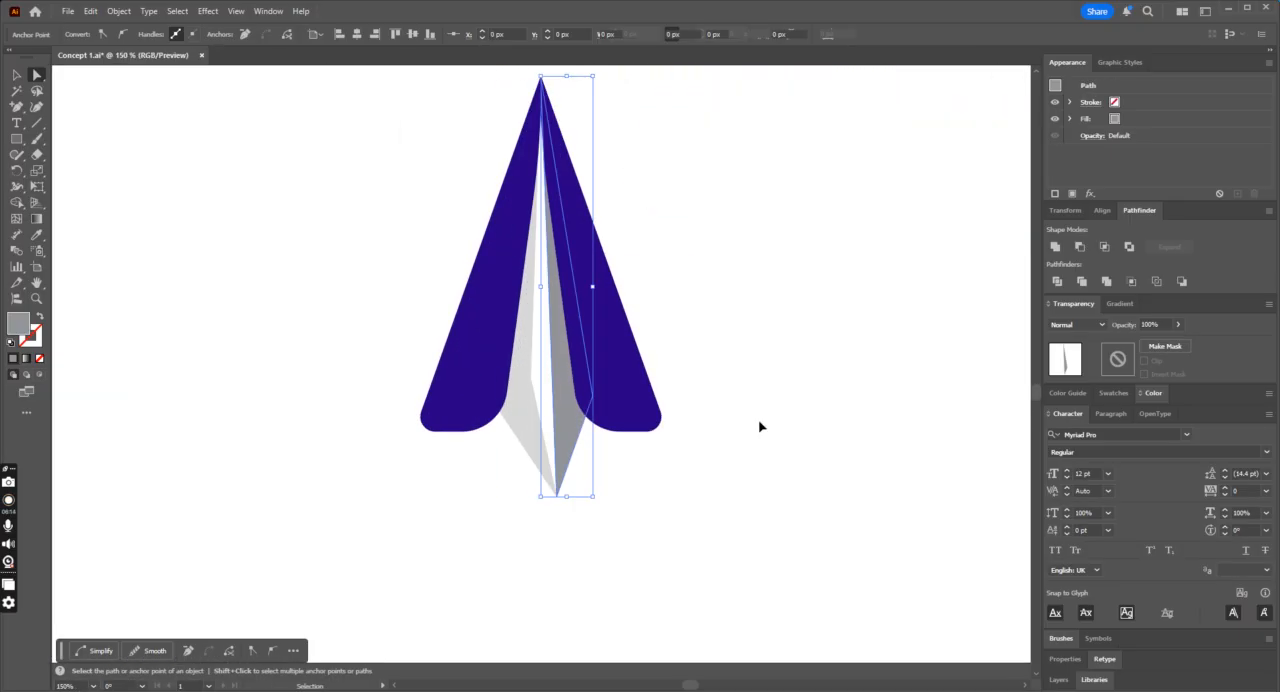
pyautogui.hotkey('ctrl', 'z')
pyautogui.press('a')
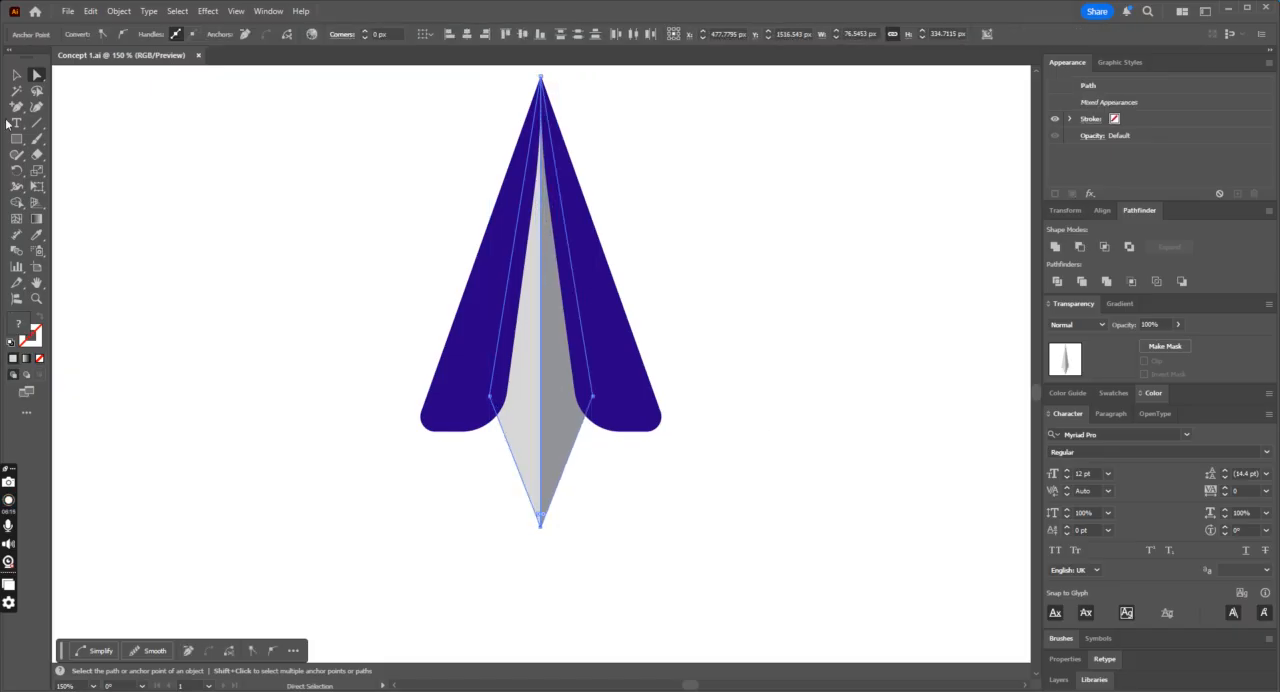
pyautogui.click(10, 76)
pyautogui.click(200, 149)
pyautogui.hotkey('ctrl', '-')
pyautogui.hotkey('ctrl', '-')
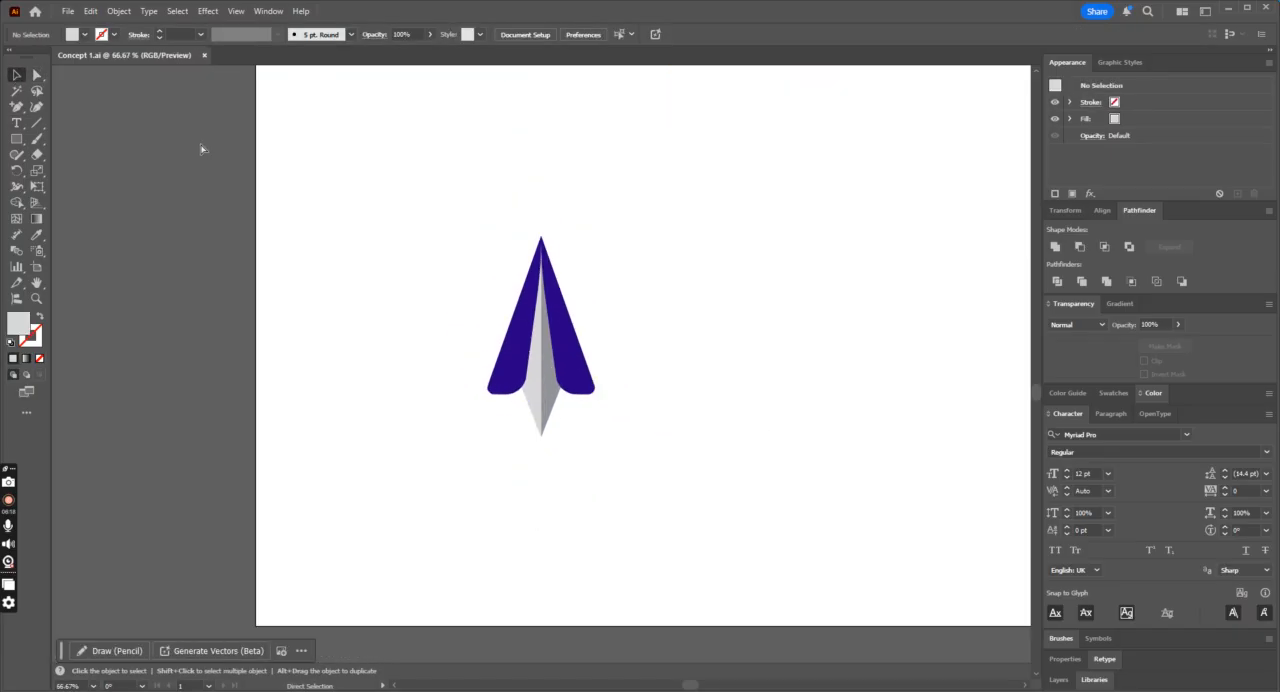
pyautogui.moveTo(433, 263); pyautogui.dragTo(657, 495)
pyautogui.press('a')
pyautogui.click(676, 491)
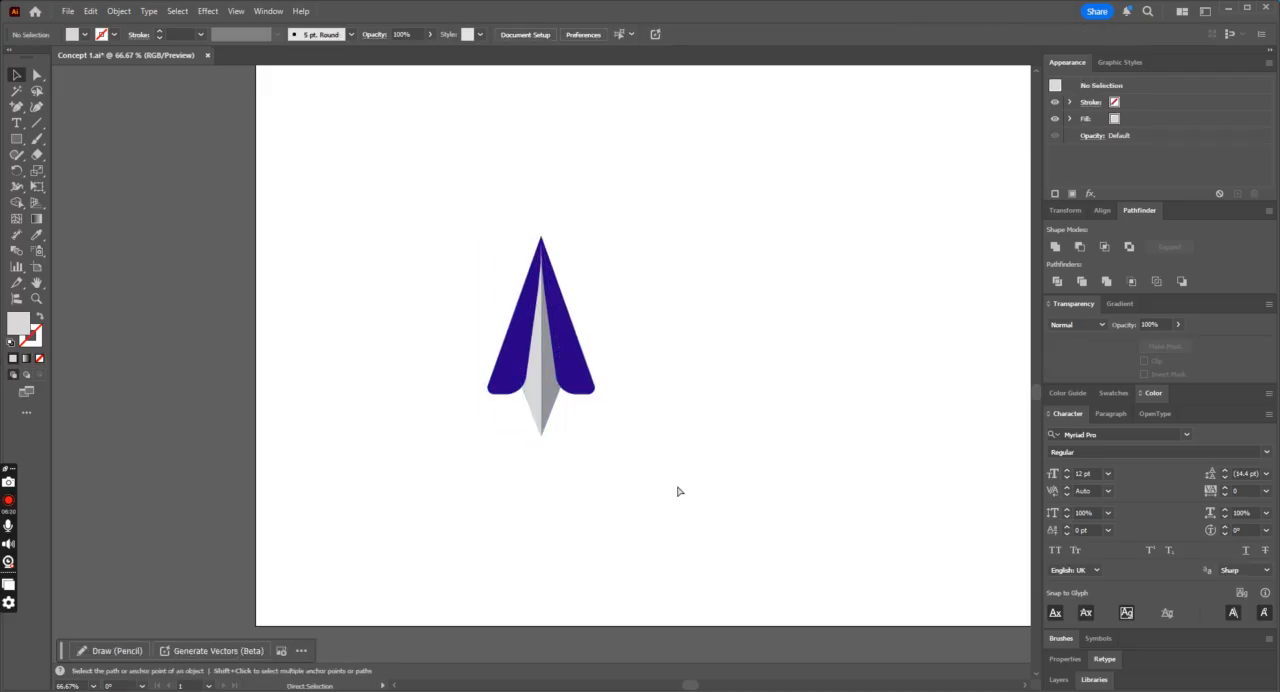
pyautogui.click(17, 141)
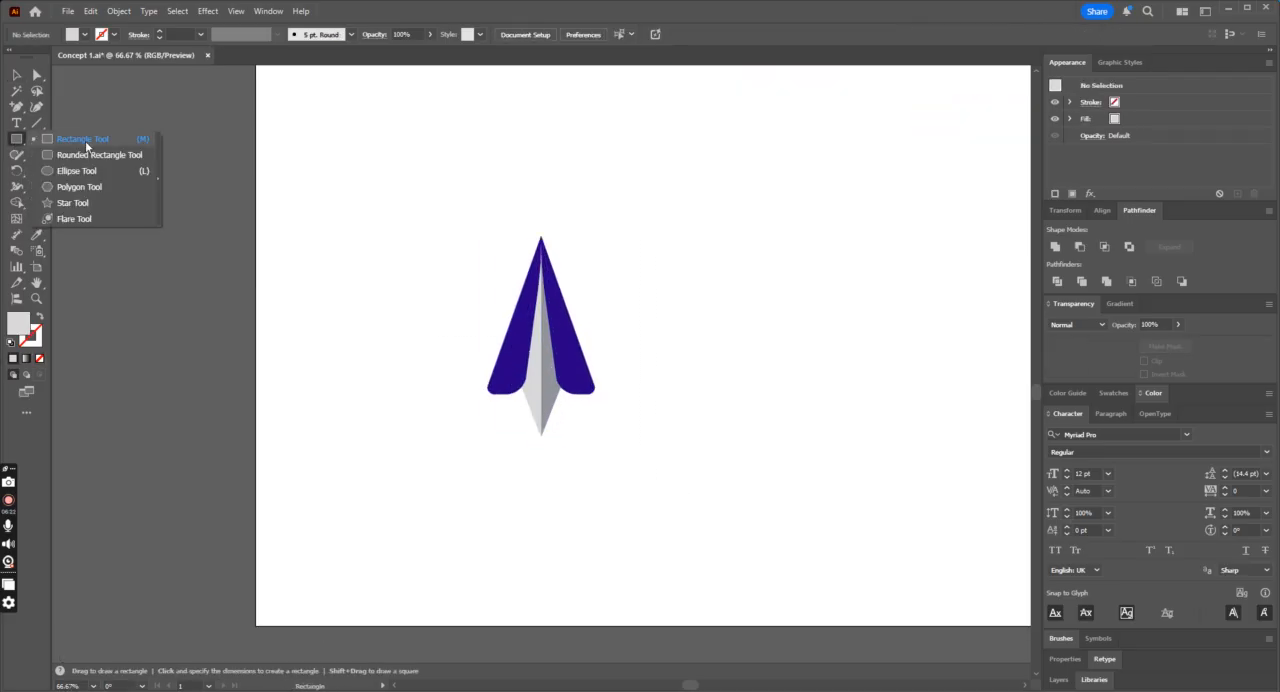
pyautogui.click(17, 77)
# Step: Compare the upright plane with the reference logos and the amarpay wordmarks around the artboard
pyautogui.hotkey('ctrl', '-')
pyautogui.hotkey('ctrl', '-')
pyautogui.hotkey('ctrl', '-')
pyautogui.hotkey('ctrl', '-')
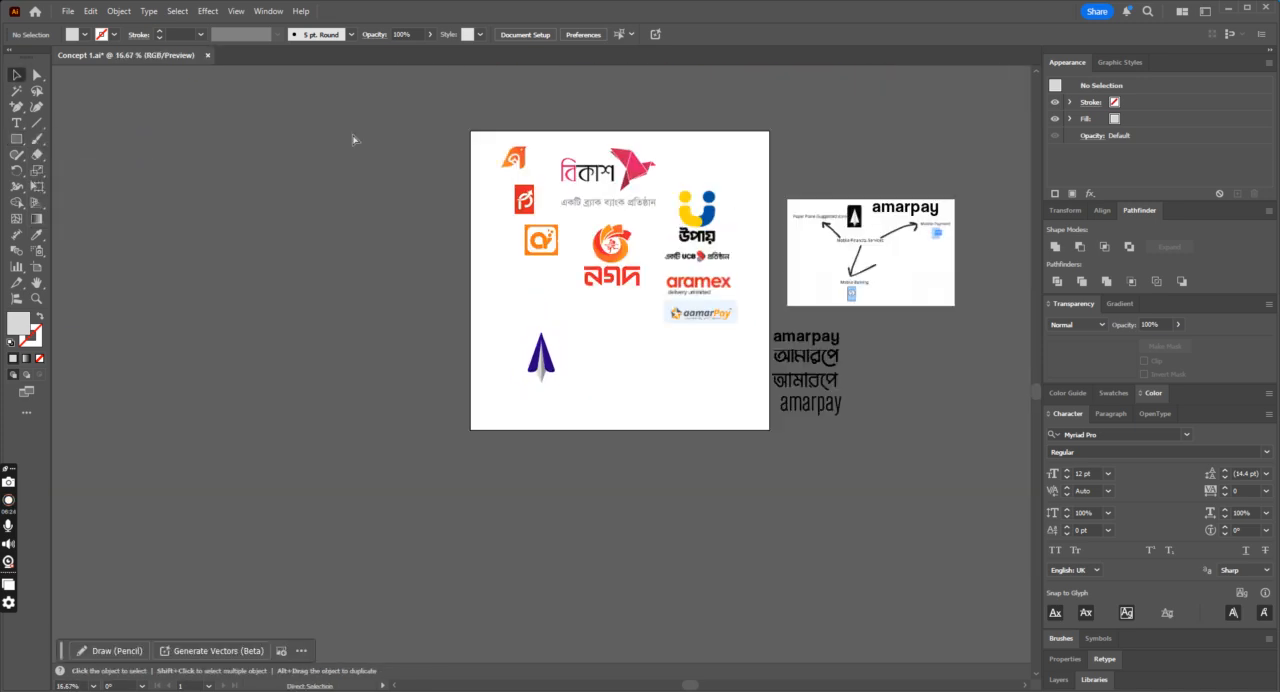
pyautogui.hotkey('ctrl', '+')
pyautogui.hotkey('ctrl', '+')
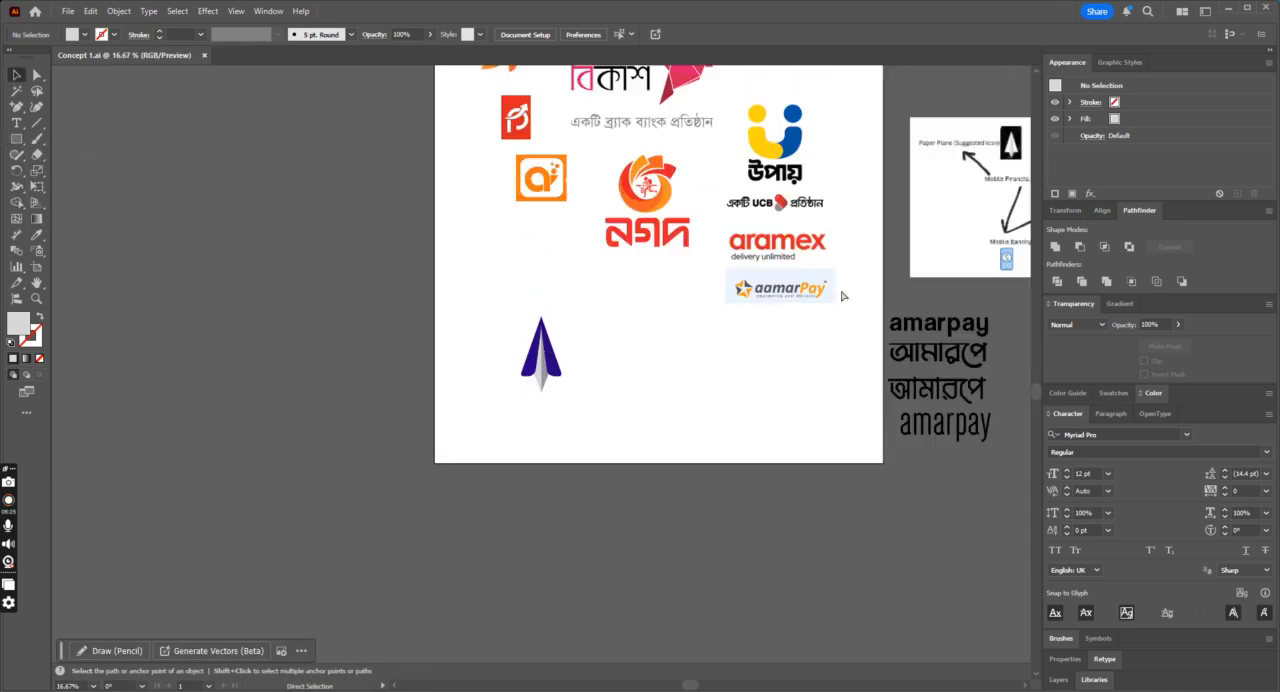
pyautogui.scroll(3, 434, 381)
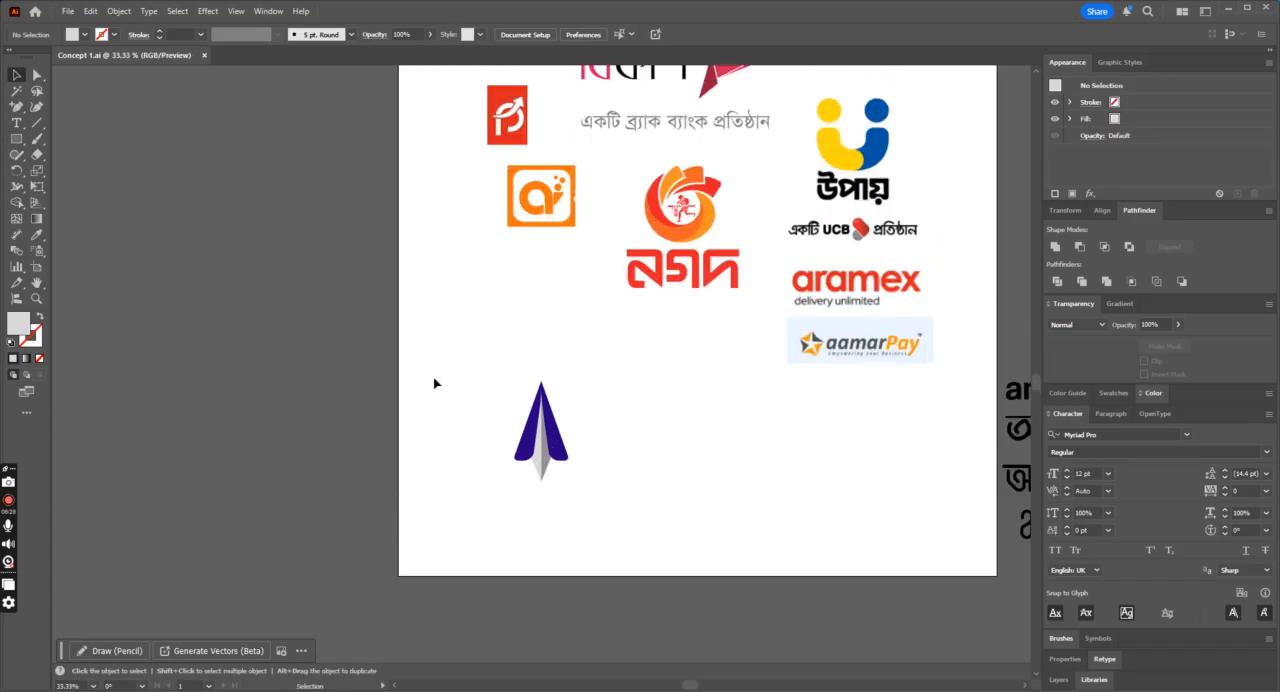
pyautogui.moveTo(688, 686)
pyautogui.mouseDown()
pyautogui.moveTo(752, 686)
pyautogui.moveTo(698, 686)
pyautogui.mouseUp()
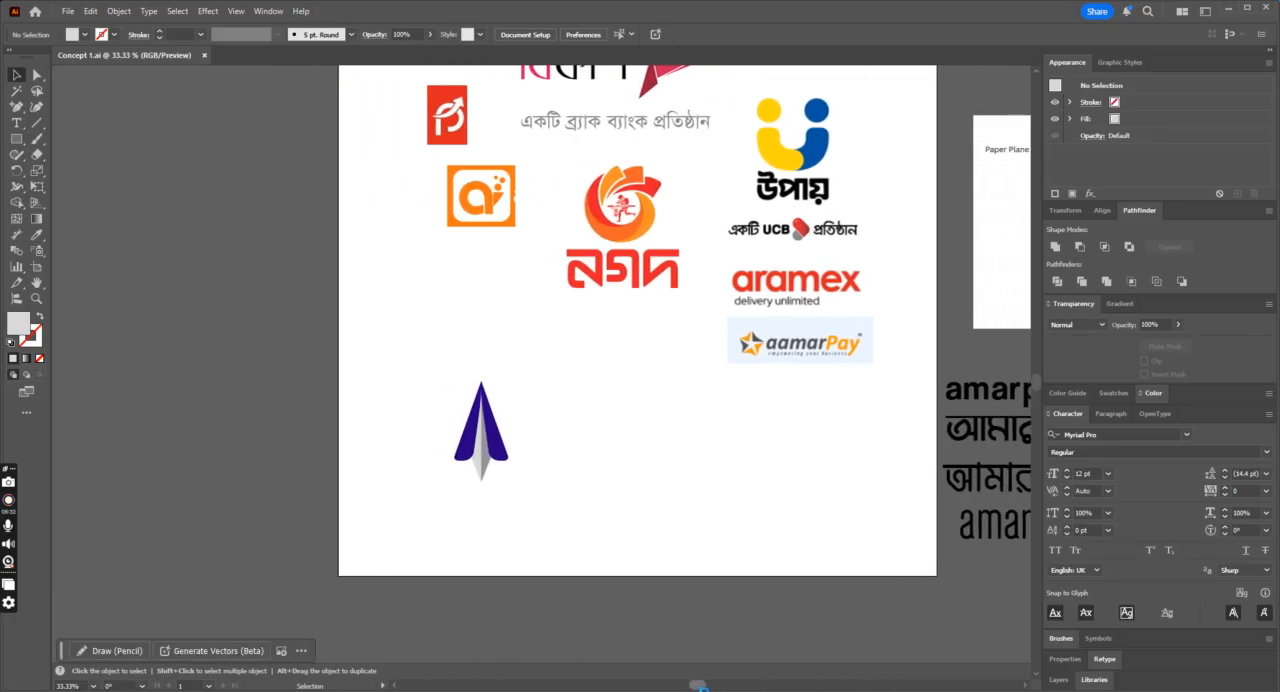
pyautogui.scroll(-2, 374, 463)
pyautogui.hotkey('ctrl', '+')
pyautogui.hotkey('ctrl', '+')
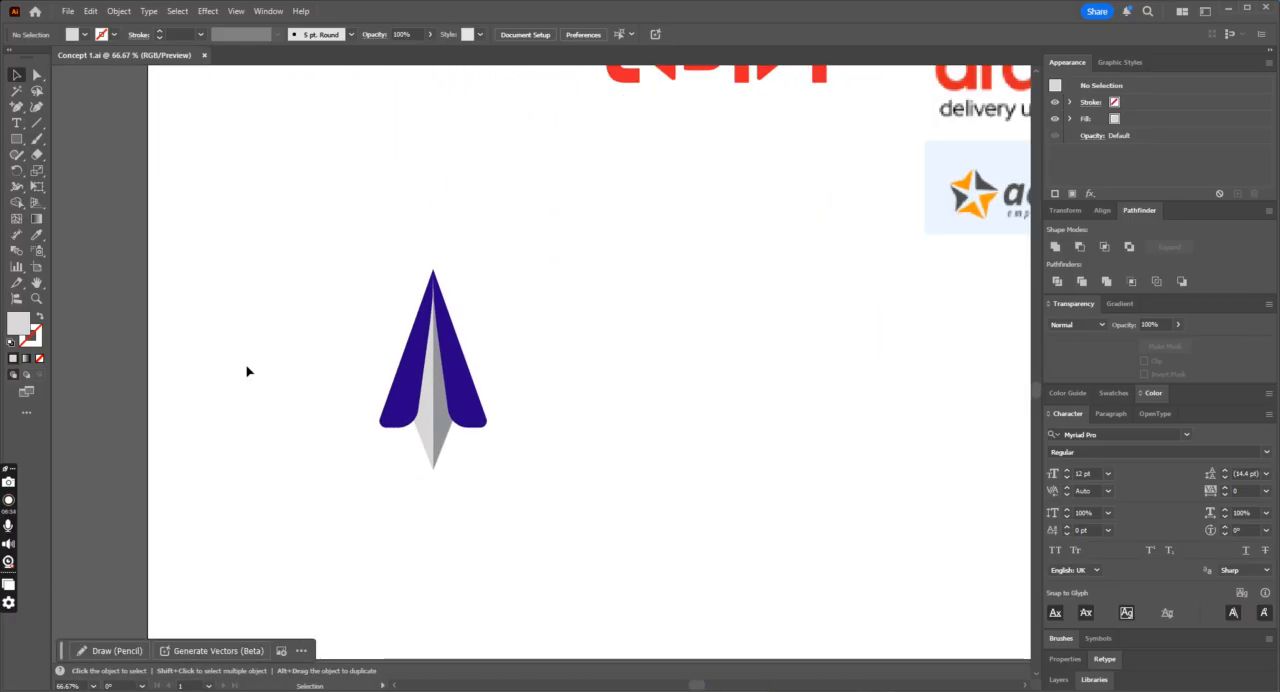
# Step: Draw a circle about 287 px in diameter over the lower part of the plane
pyautogui.click(16, 139)
pyautogui.click(90, 170)
pyautogui.moveTo(365, 350); pyautogui.dragTo(514, 465)
pyautogui.press('v')
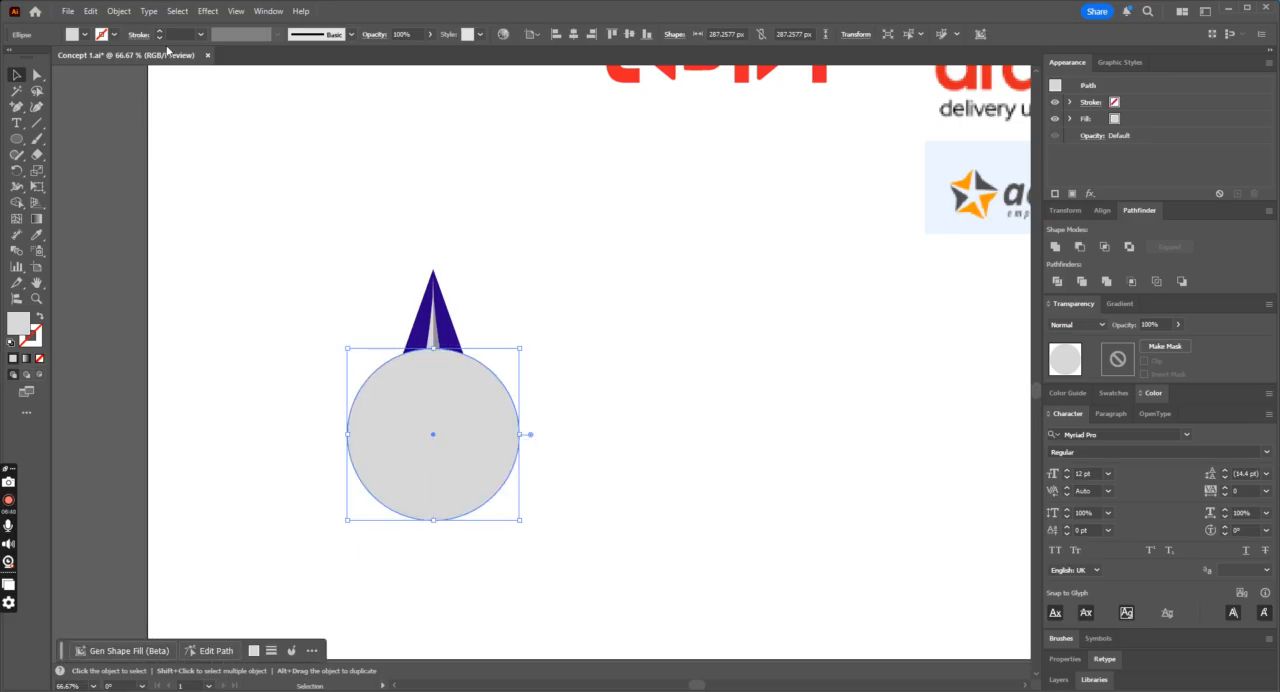
# Step: Turn the circle into an unfilled light grey ring with a 15 pt stroke
pyautogui.click(158, 35)
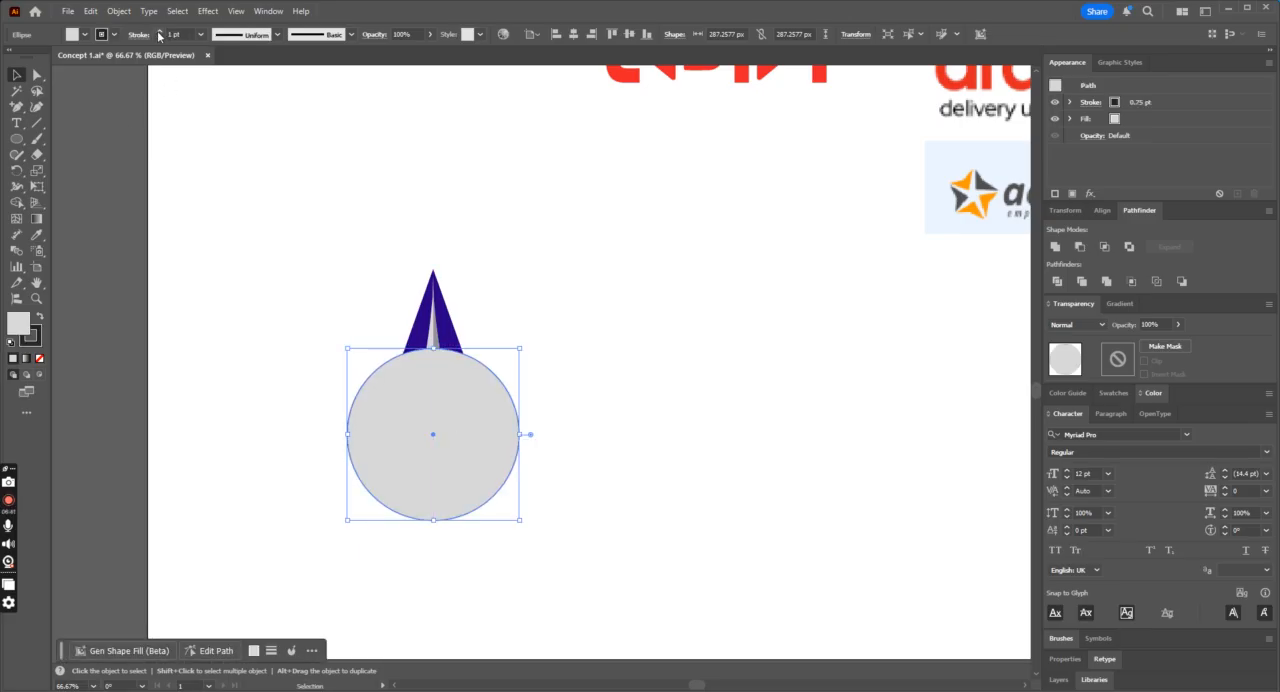
pyautogui.click(40, 319)
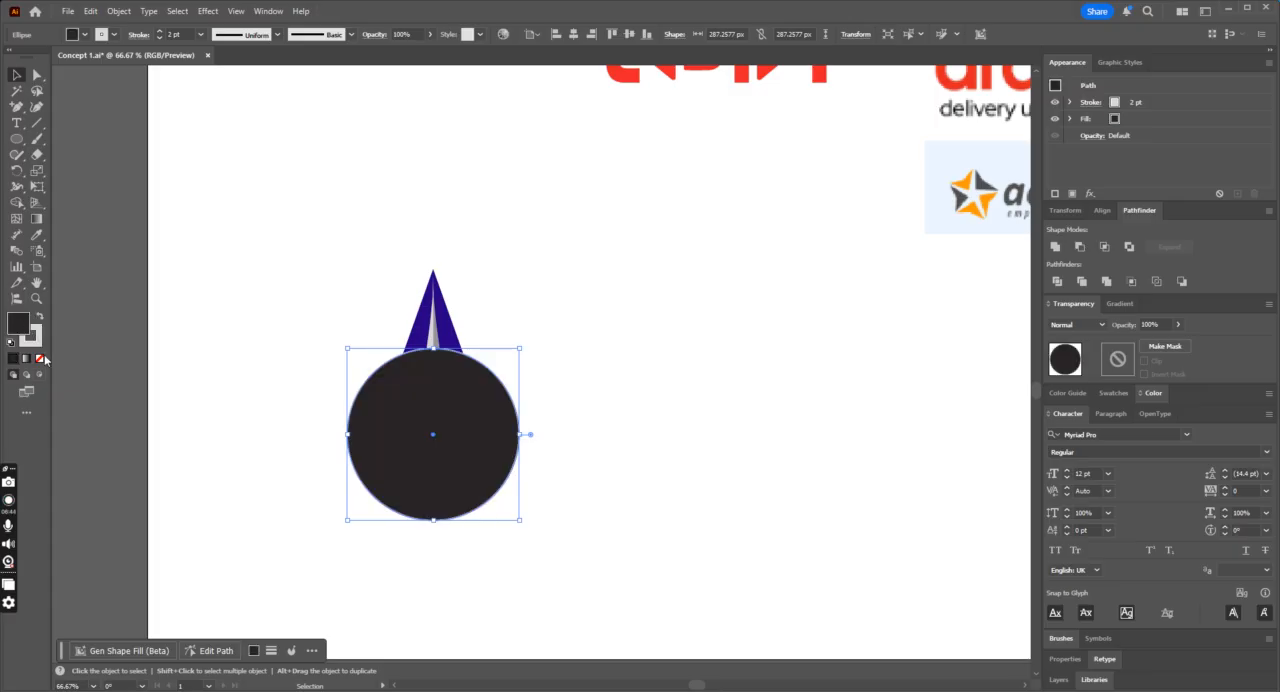
pyautogui.click(39, 359)
pyautogui.click(161, 35)
pyautogui.click(161, 35)
pyautogui.click(161, 35)
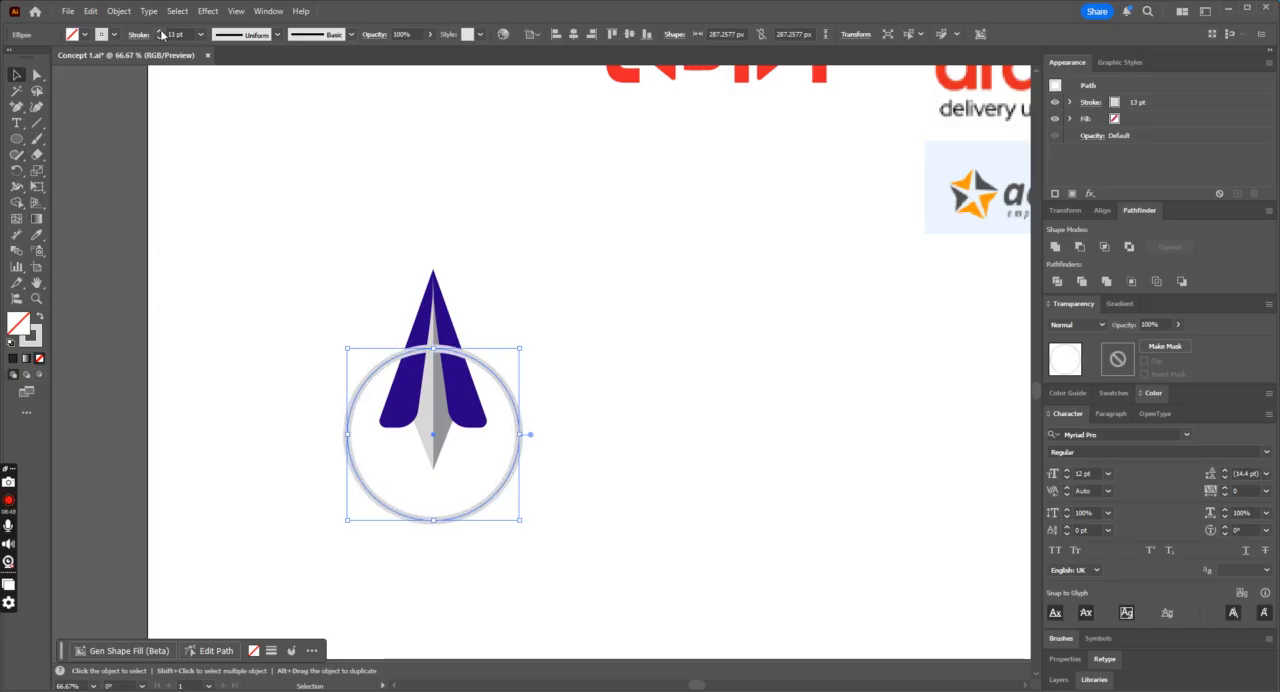
pyautogui.click(640, 383)
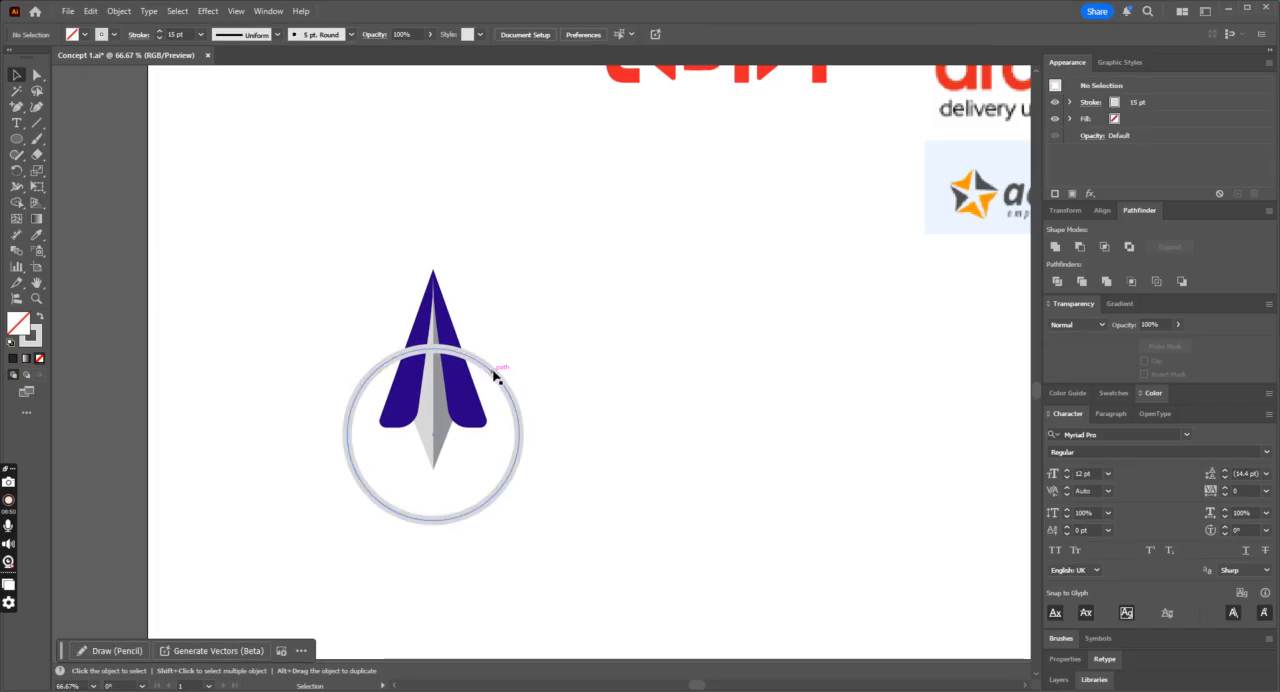
# Step: Shift the ring slightly down the plane and give it a 30 pt white stroke
pyautogui.moveTo(491, 371); pyautogui.dragTo(491, 389)
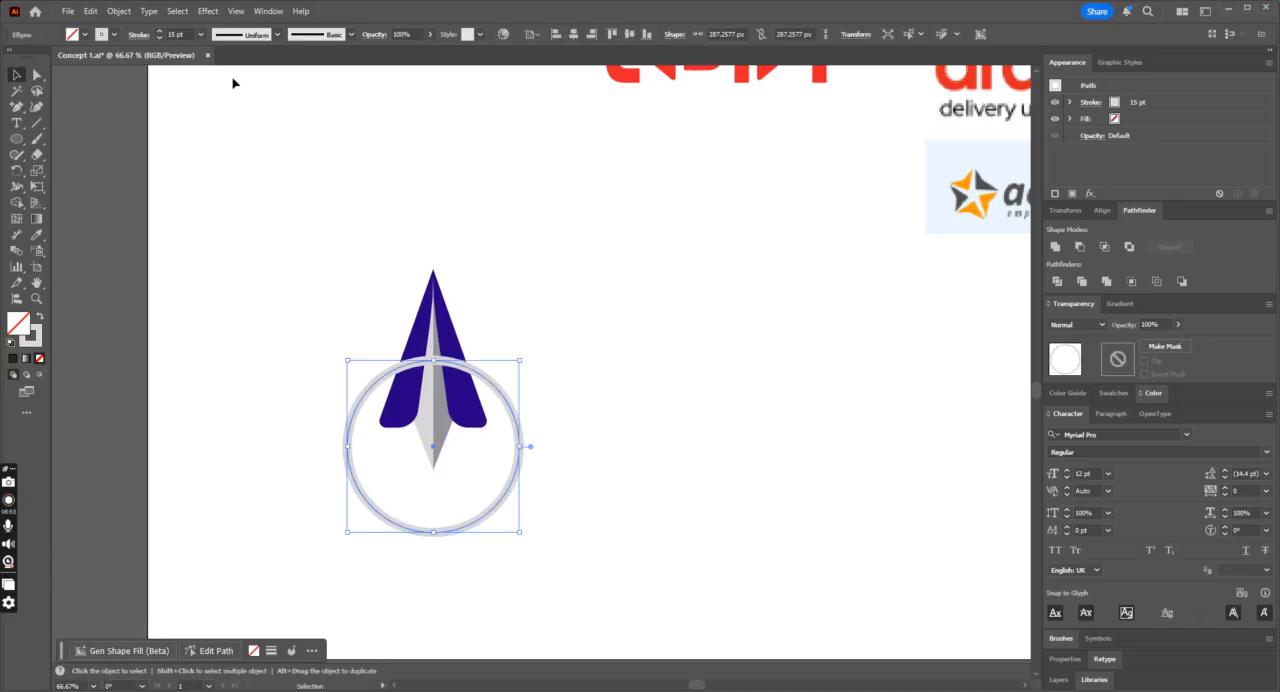
pyautogui.click(160, 34)
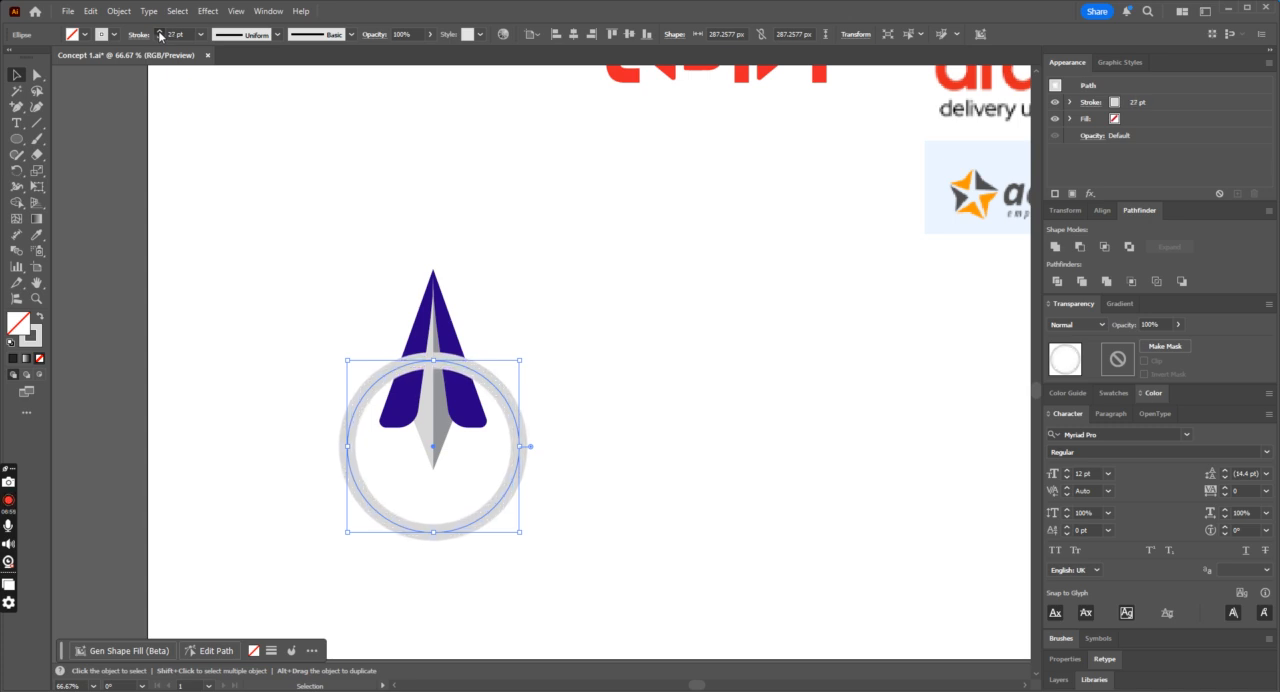
pyautogui.click(113, 35)
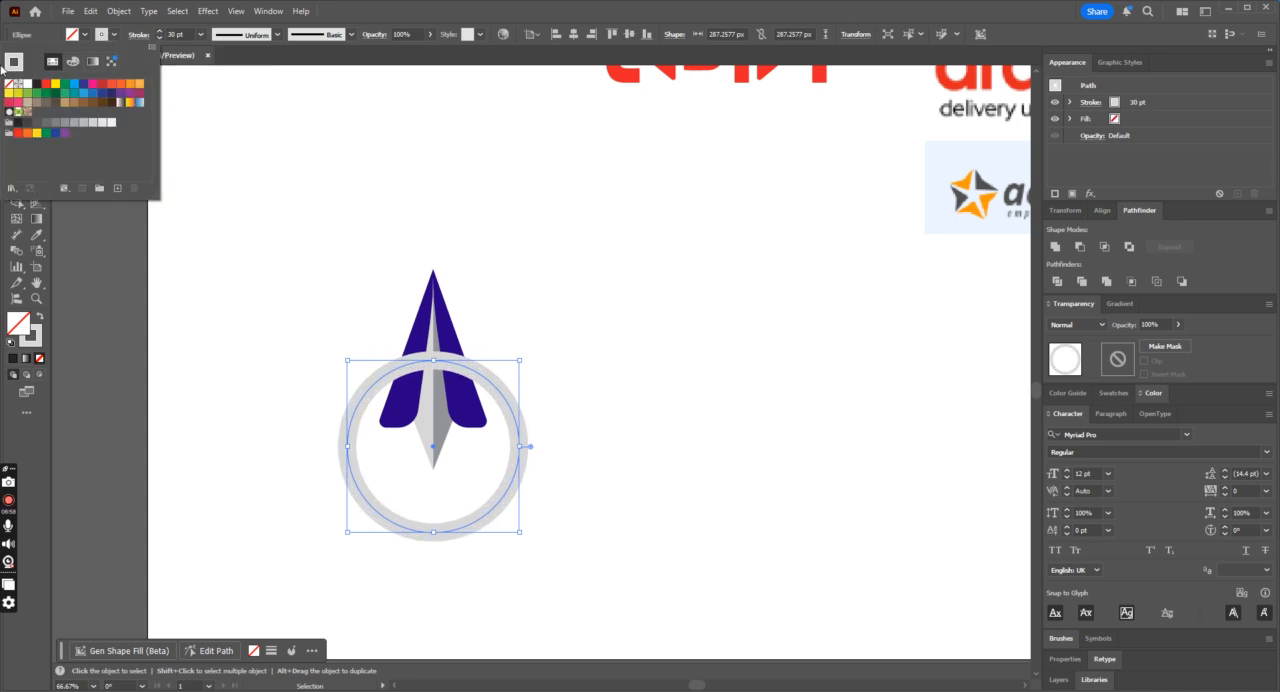
pyautogui.click(24, 84)
pyautogui.click(634, 314)
pyautogui.hotkey('ctrl', '-')
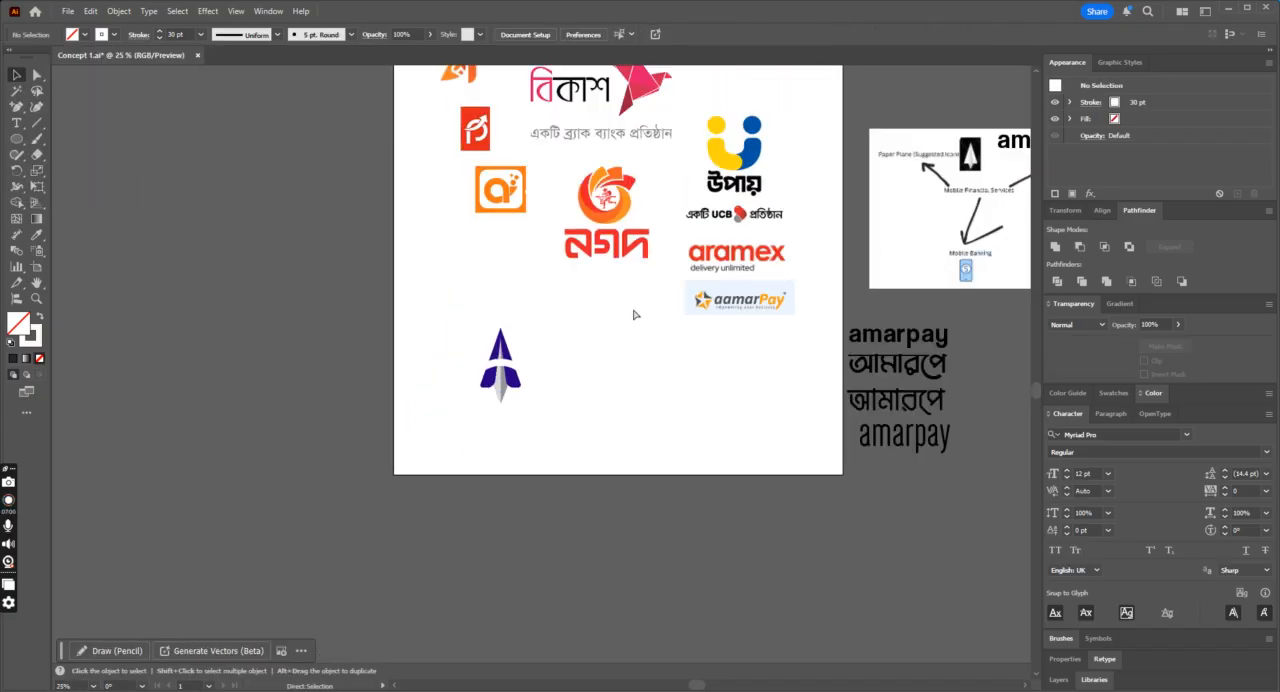
# Step: Delete the white ring from the plane and save the document
pyautogui.click(493, 370)
pyautogui.press('Delete')
pyautogui.press('a')
pyautogui.hotkey('ctrl', '-')
pyautogui.hotkey('ctrl', '+')
pyautogui.hotkey('ctrl', '+')
pyautogui.press('v')
pyautogui.hotkey('ctrl', 's')
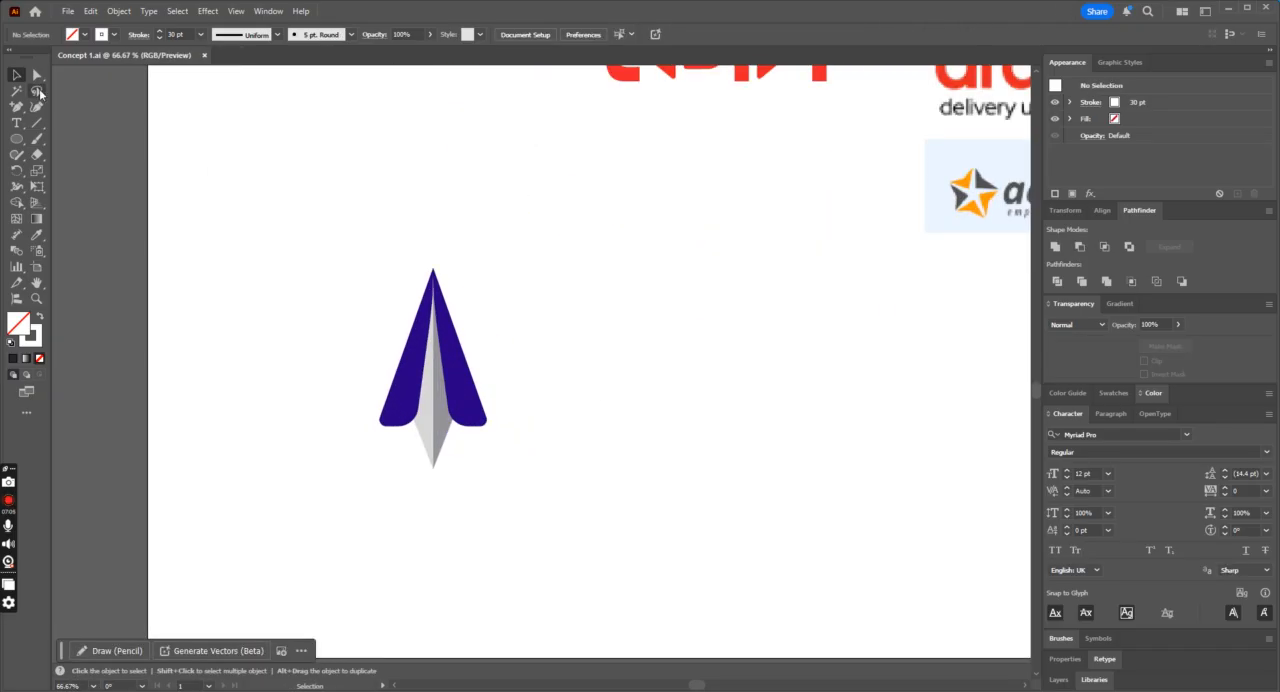
# Step: Examine the plain blue and grey plane at several zoom levels against the neighbouring brand logos
pyautogui.click(35, 76)
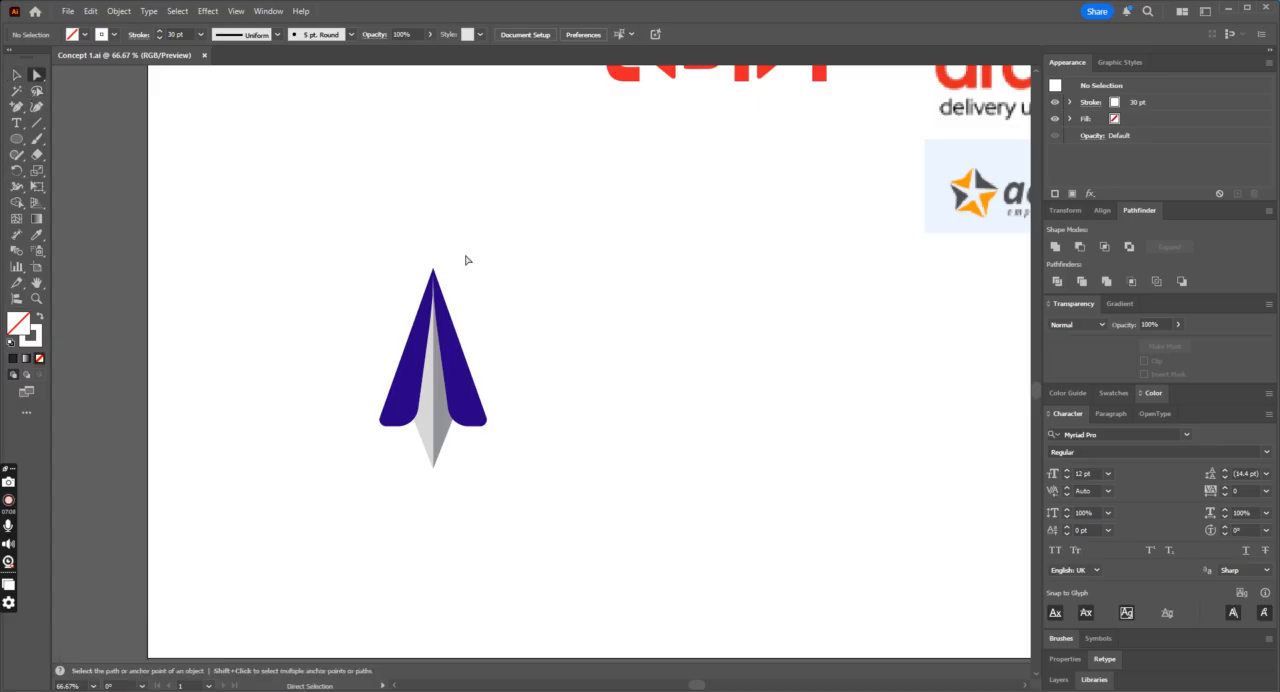
pyautogui.hotkey('ctrl', '-')
pyautogui.hotkey('ctrl', '-')
pyautogui.hotkey('ctrl', '-')
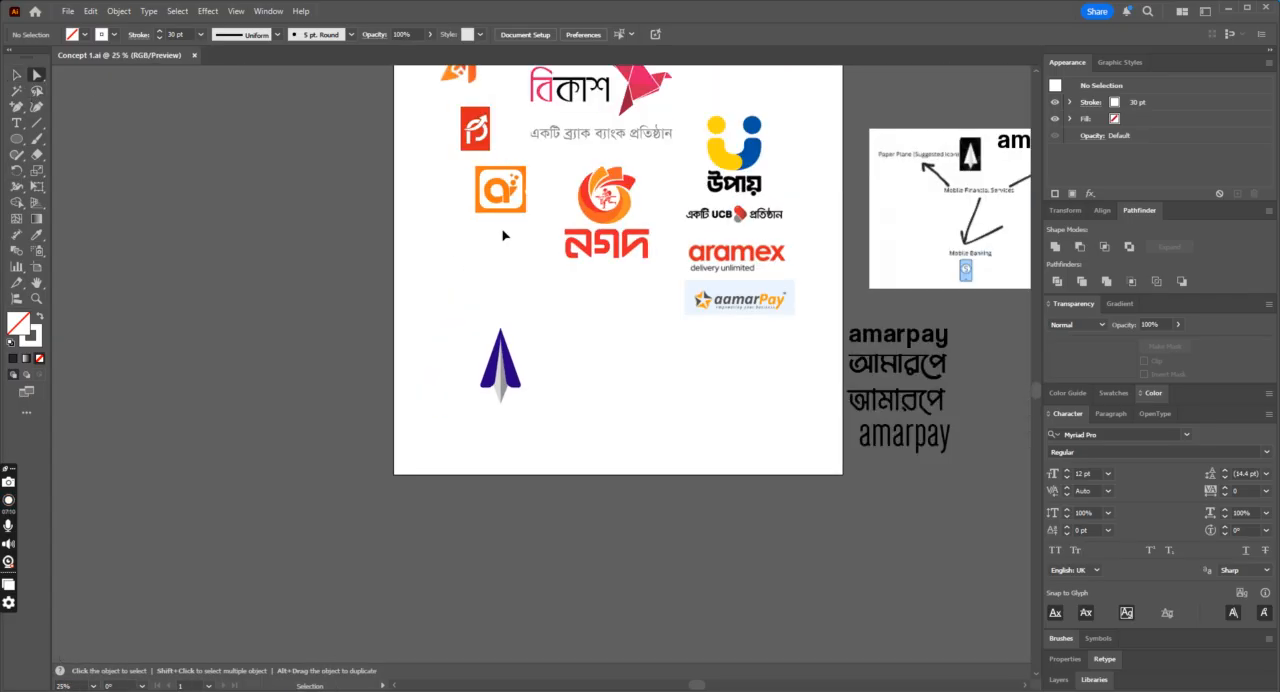
pyautogui.hotkey('ctrl', '+')
pyautogui.hotkey('ctrl', '+')
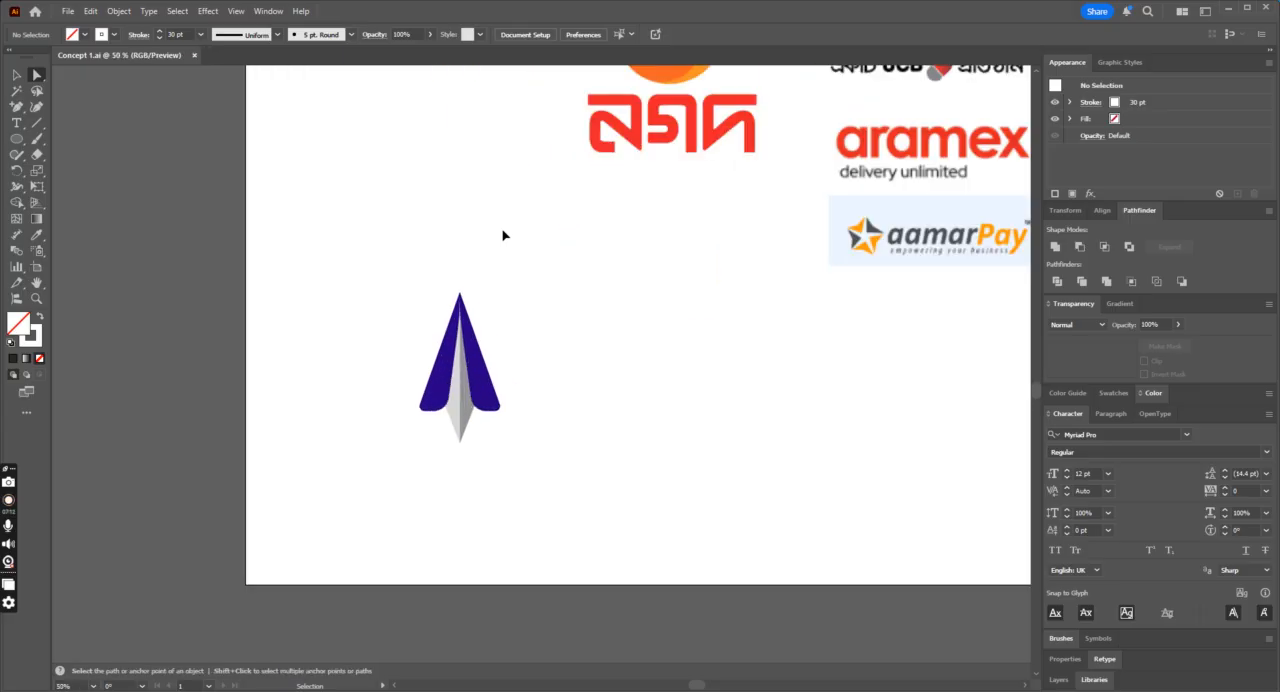
pyautogui.hotkey('ctrl', '-')
pyautogui.hotkey('ctrl', '-')
pyautogui.hotkey('ctrl', '+')
# Step: Draw a closed, curved fin shape across the right wing's outer edge with the Pen tool and give it the wing's dark blue fill
pyautogui.hotkey('ctrl', '+')
pyautogui.hotkey('ctrl', '+')
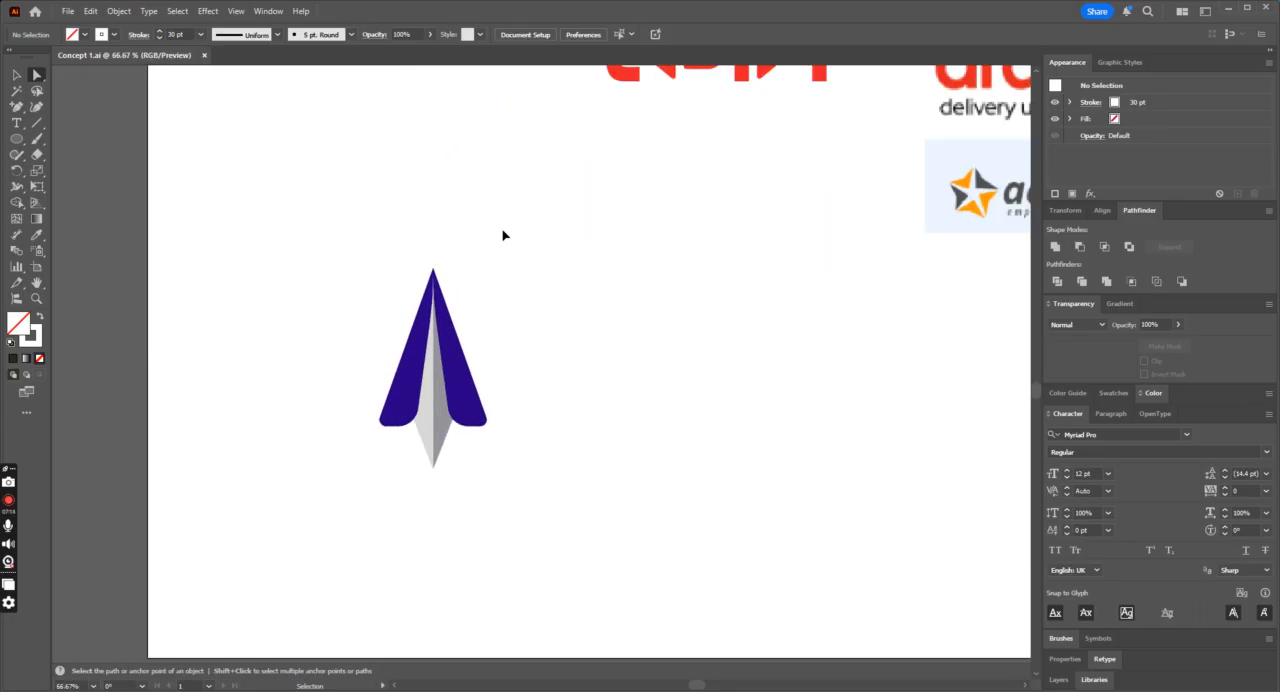
pyautogui.hotkey('ctrl', '+')
pyautogui.moveTo(16, 106); pyautogui.dragTo(76, 107)
pyautogui.click(406, 352)
pyautogui.moveTo(444, 265)
pyautogui.mouseDown()
pyautogui.moveTo(486, 251)
pyautogui.moveTo(486, 235)
pyautogui.mouseUp()
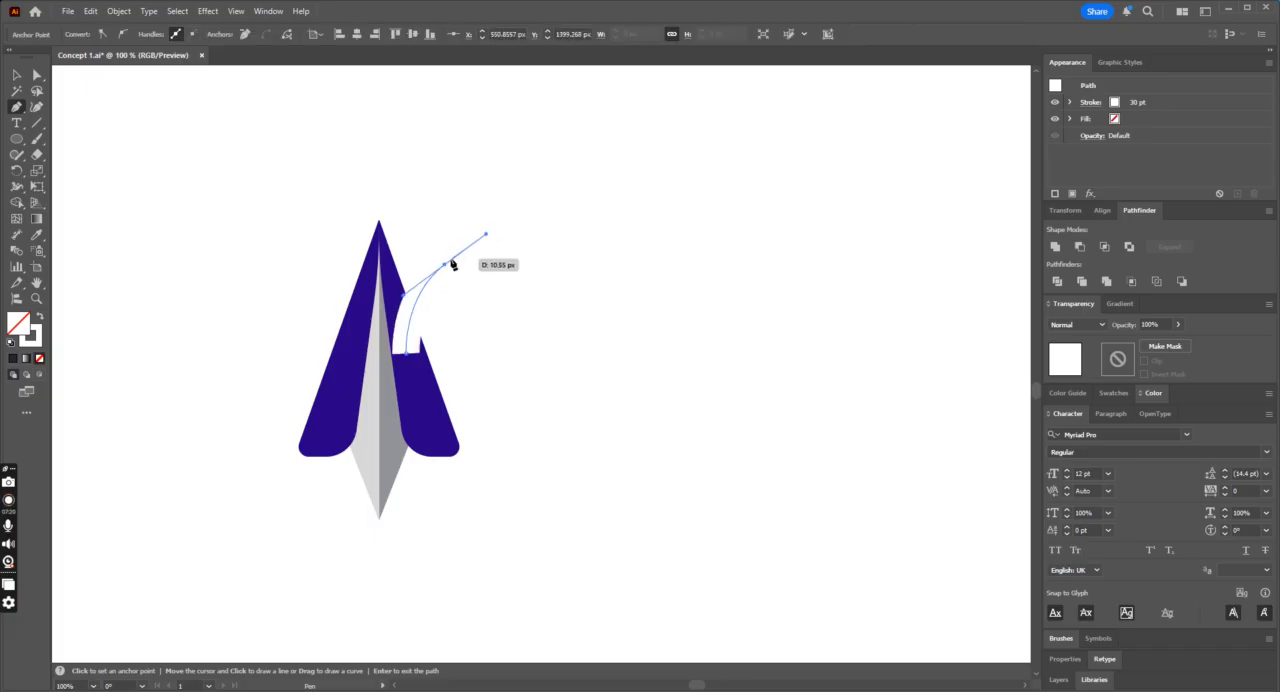
pyautogui.click(445, 266)
pyautogui.click(471, 323)
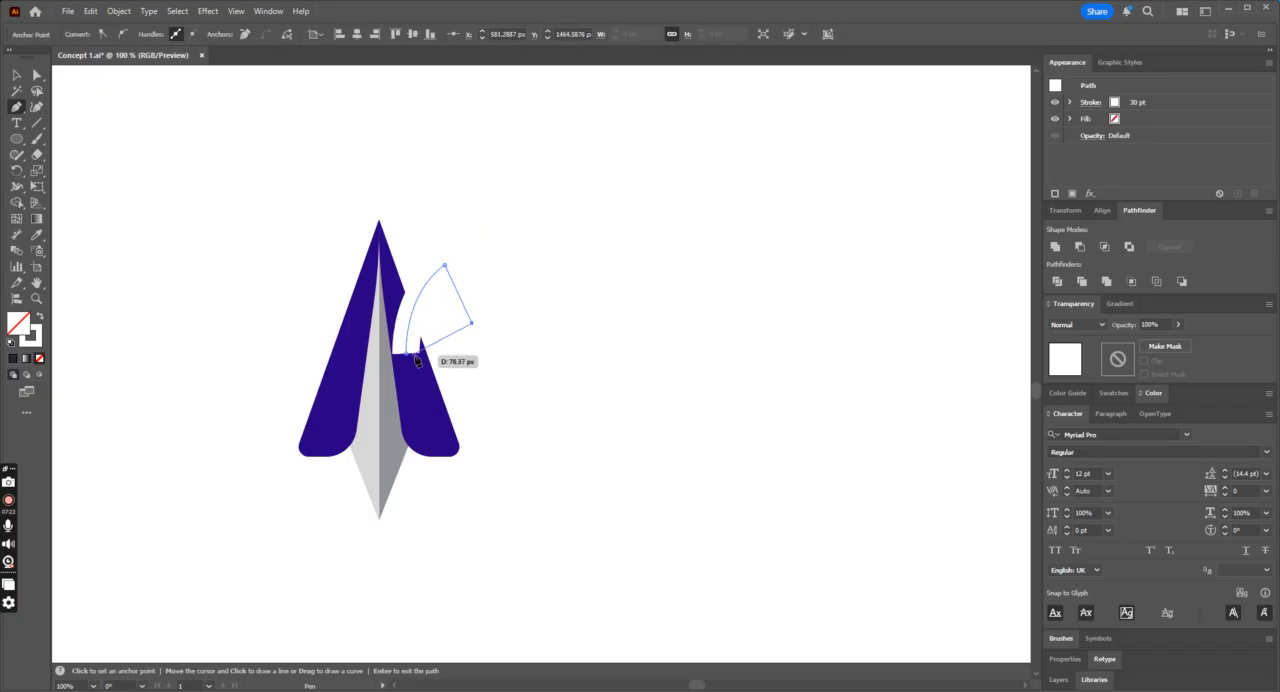
pyautogui.moveTo(408, 356); pyautogui.dragTo(380, 384)
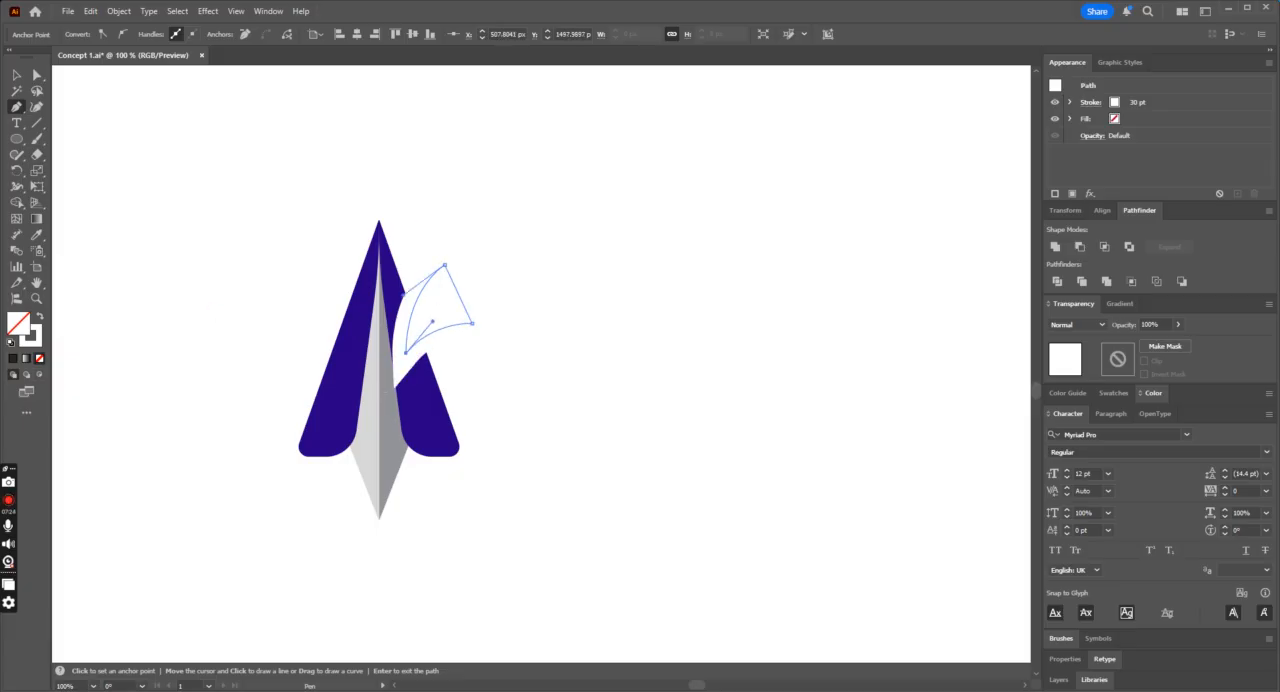
pyautogui.click(37, 236)
pyautogui.click(427, 412)
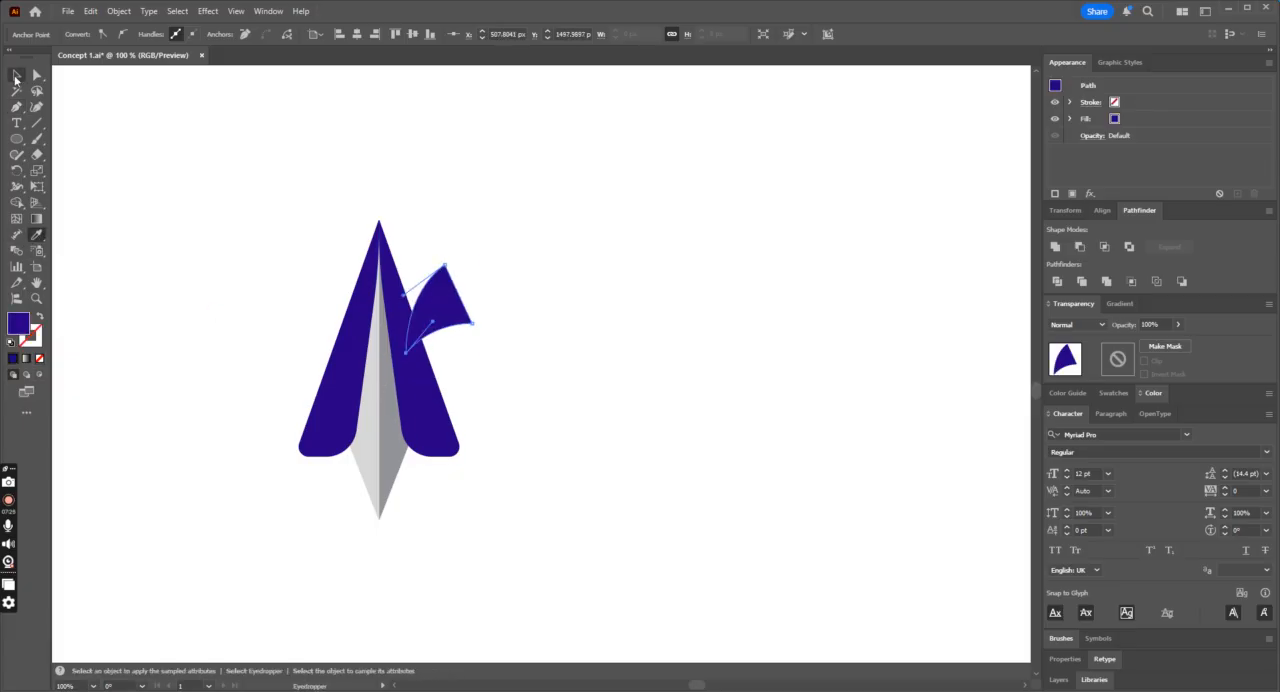
# Step: Move the blue fin off the right wing to the empty area beside it and rotate it slightly counterclockwise
pyautogui.click(15, 76)
pyautogui.moveTo(459, 303); pyautogui.dragTo(503, 356)
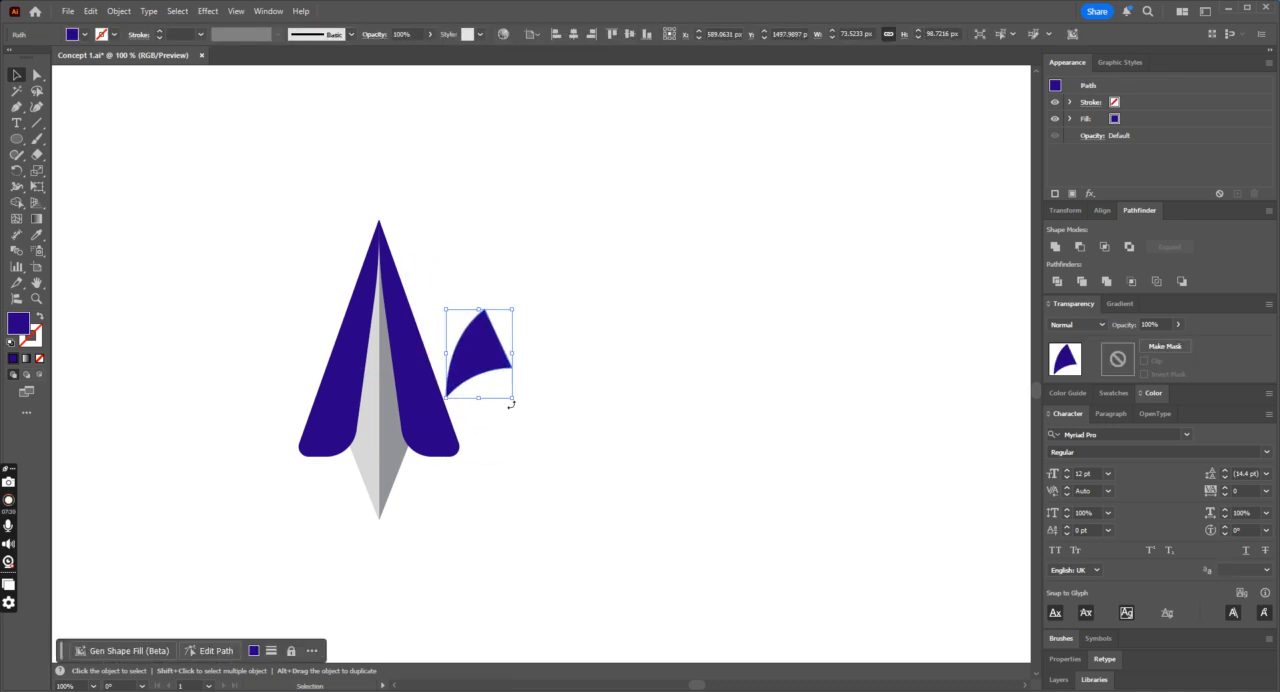
pyautogui.moveTo(521, 413); pyautogui.dragTo(528, 394)
pyautogui.click(616, 344)
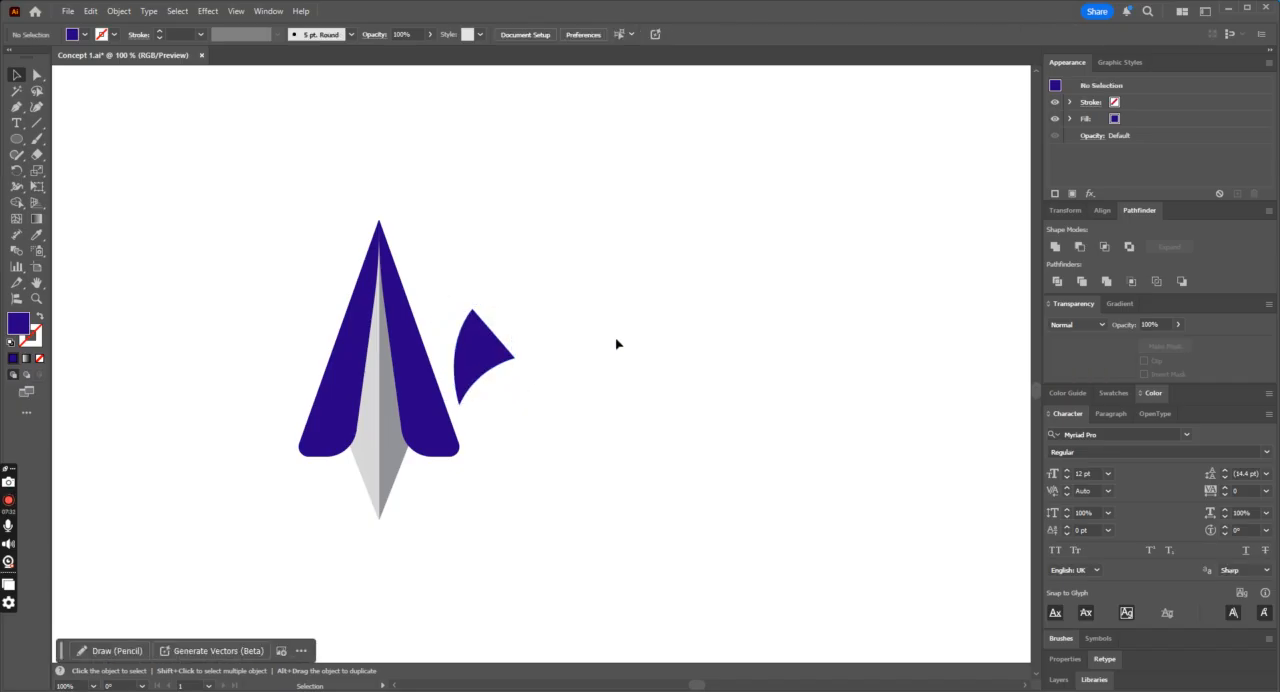
# Step: Draw a closed dark blue shape with a curved inner edge and pointed top, overlapping the fin's upper part, with the Pen tool
pyautogui.click(15, 108)
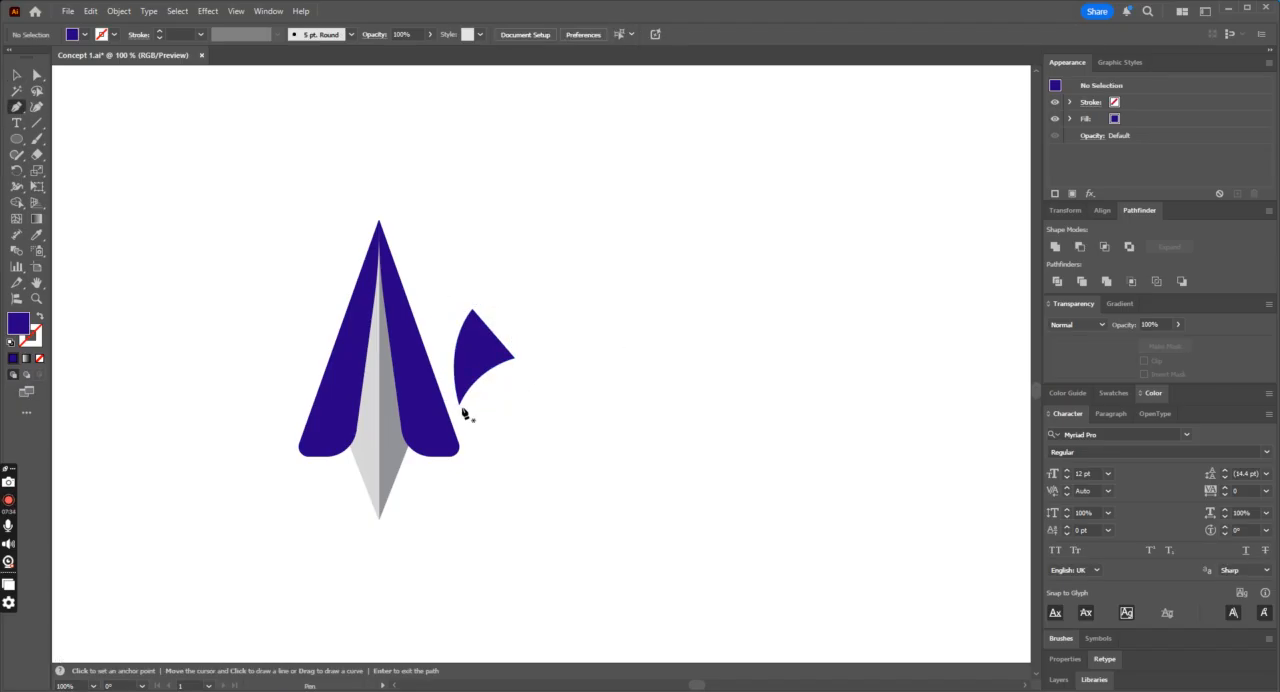
pyautogui.click(460, 403)
pyautogui.hotkey('ctrl', 'z')
pyautogui.click(460, 370)
pyautogui.moveTo(473, 279); pyautogui.dragTo(512, 240)
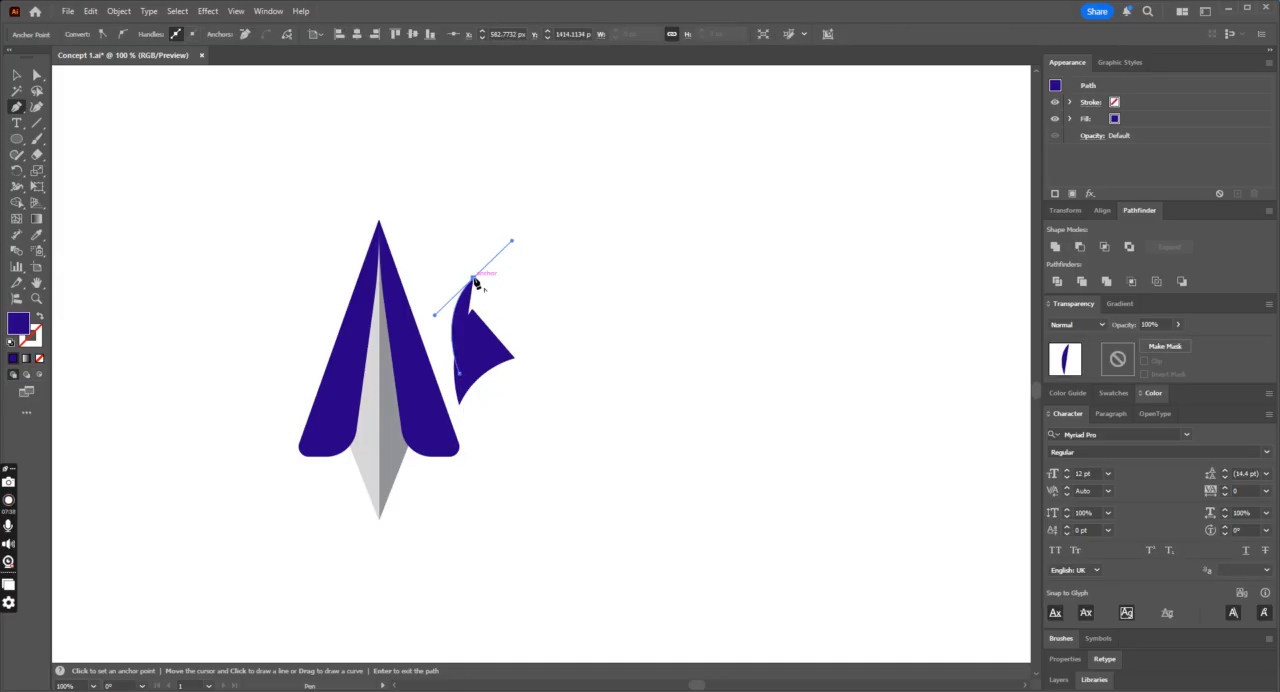
pyautogui.click(474, 281)
pyautogui.click(515, 358)
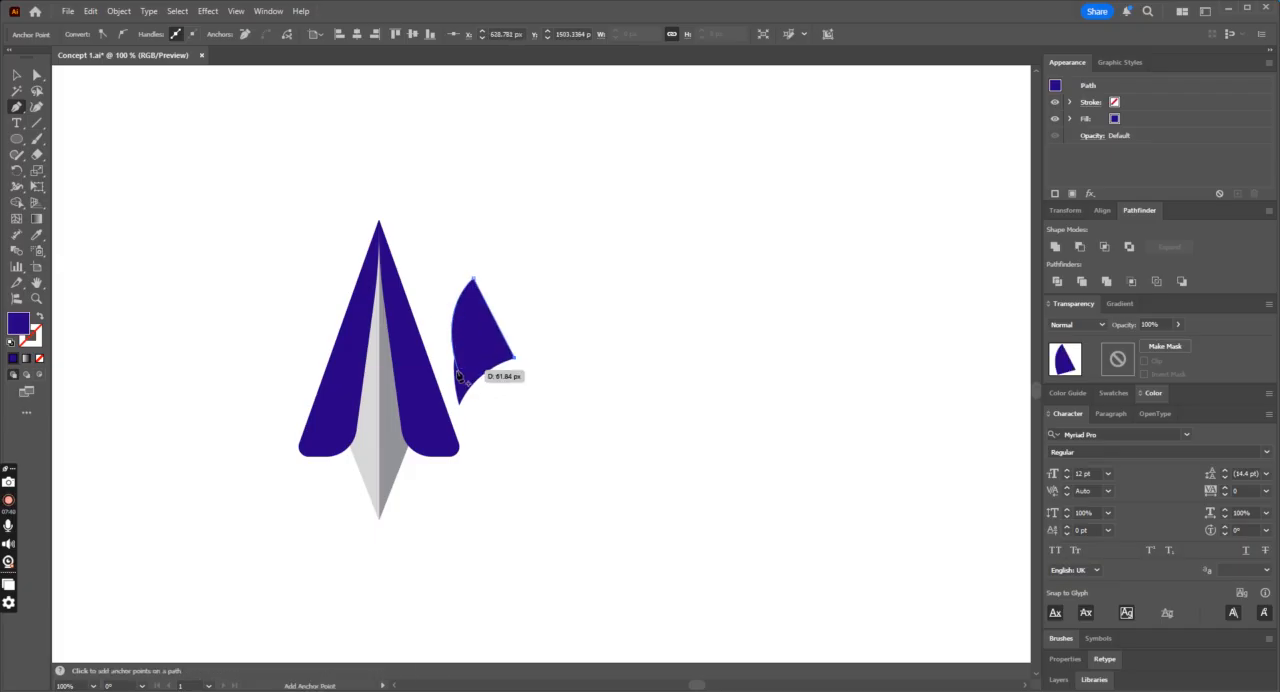
pyautogui.click(459, 370)
pyautogui.click(16, 77)
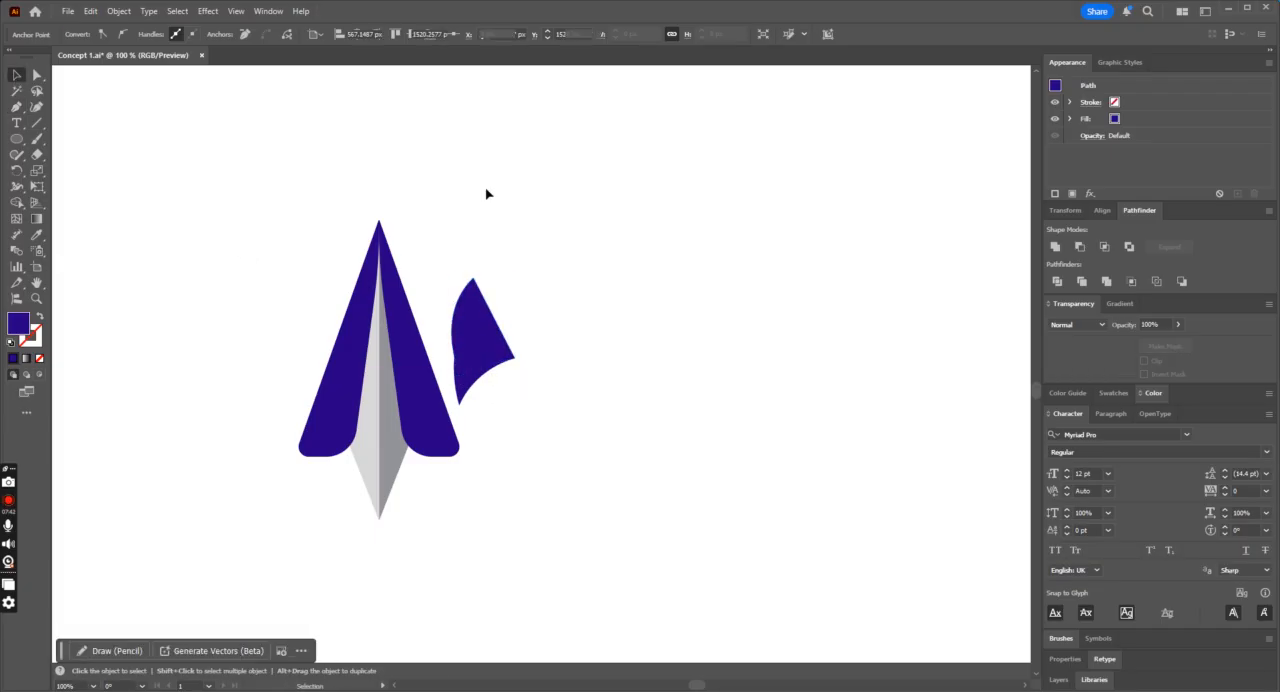
# Step: Offset the original fin's path by 6 px with mitered joins
pyautogui.click(477, 380)
pyautogui.click(119, 11)
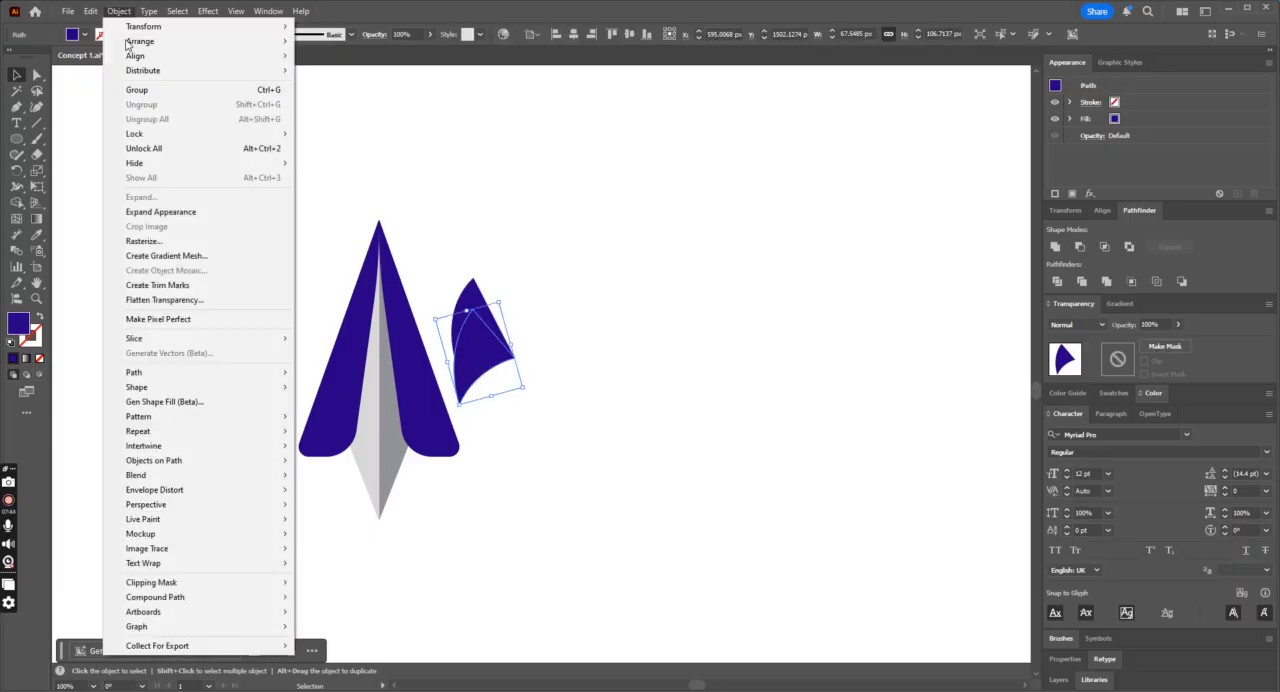
pyautogui.moveTo(208, 373)
pyautogui.click(356, 422)
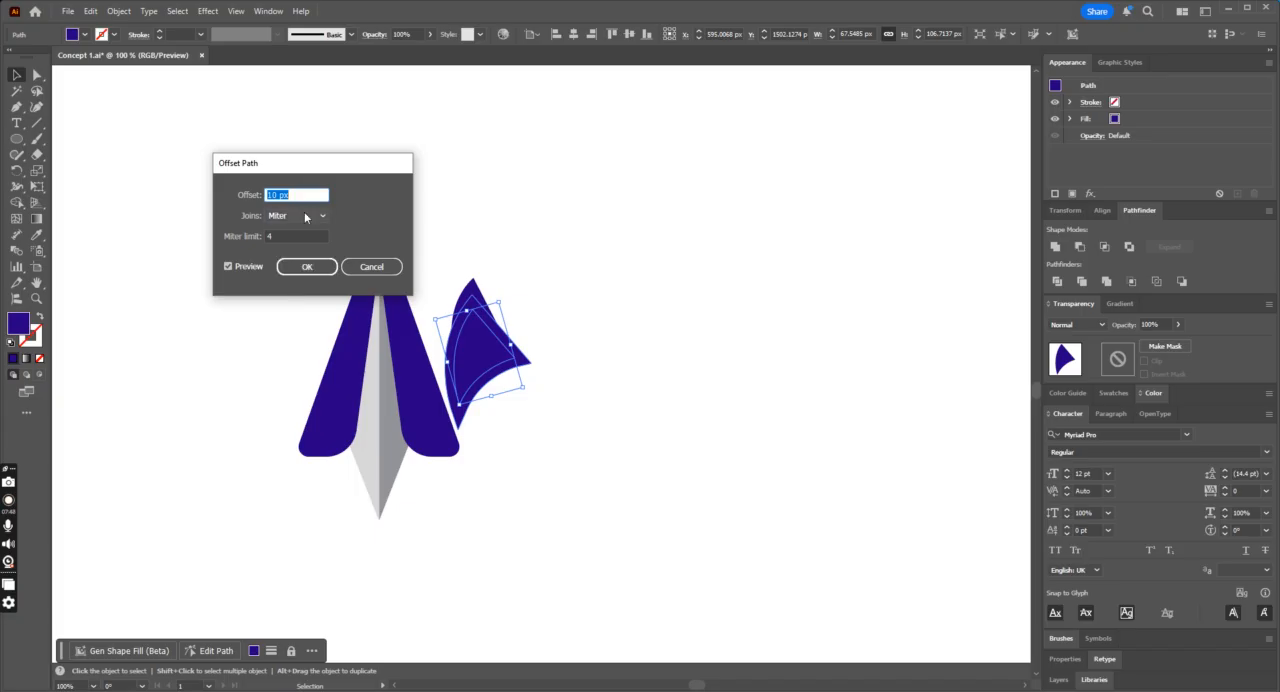
pyautogui.write('6')
pyautogui.press('Tab')
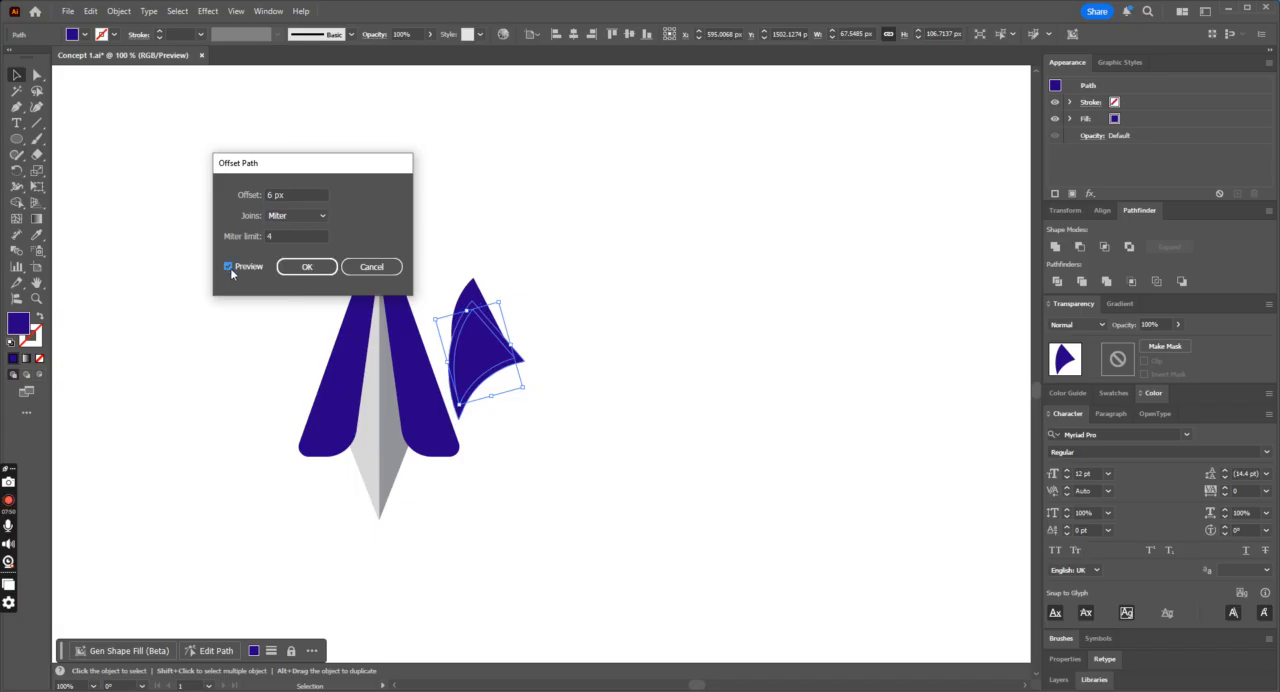
pyautogui.click(304, 267)
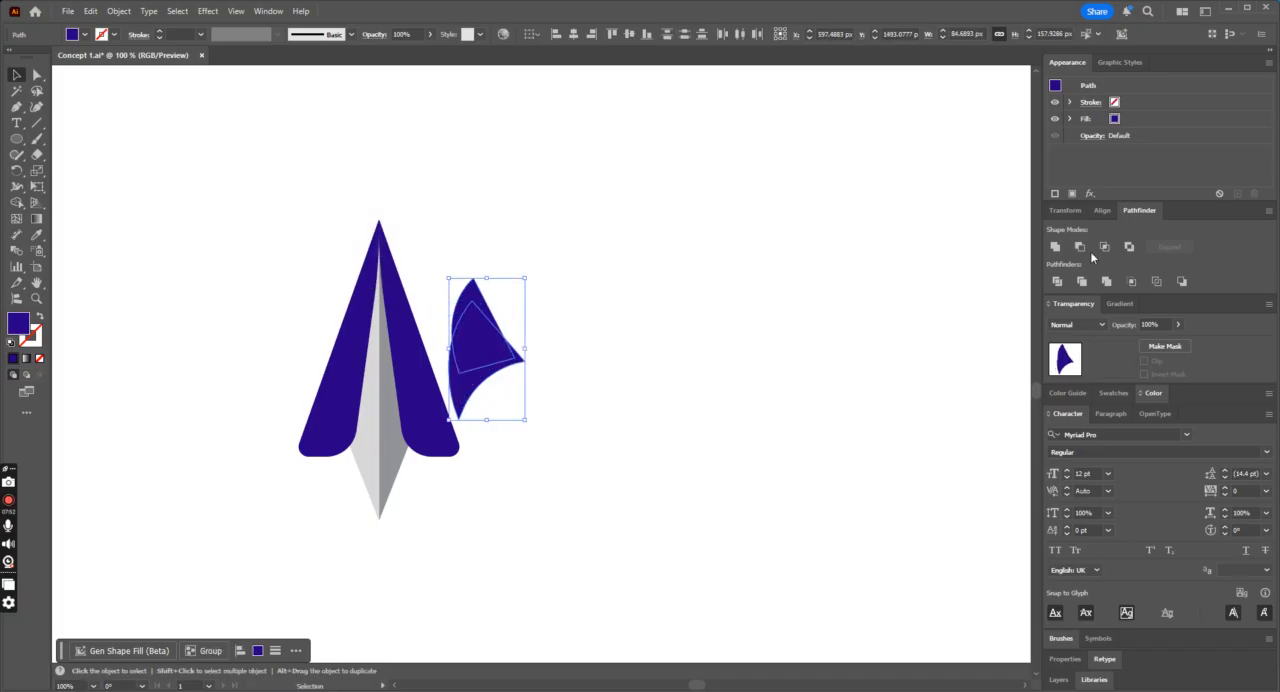
# Step: Cut the offset outline out of the overlapping upper shape with the Pathfinder, making a separate crescent above the fin
pyautogui.hotkey('ctrl', 'z')
pyautogui.click(1182, 281)
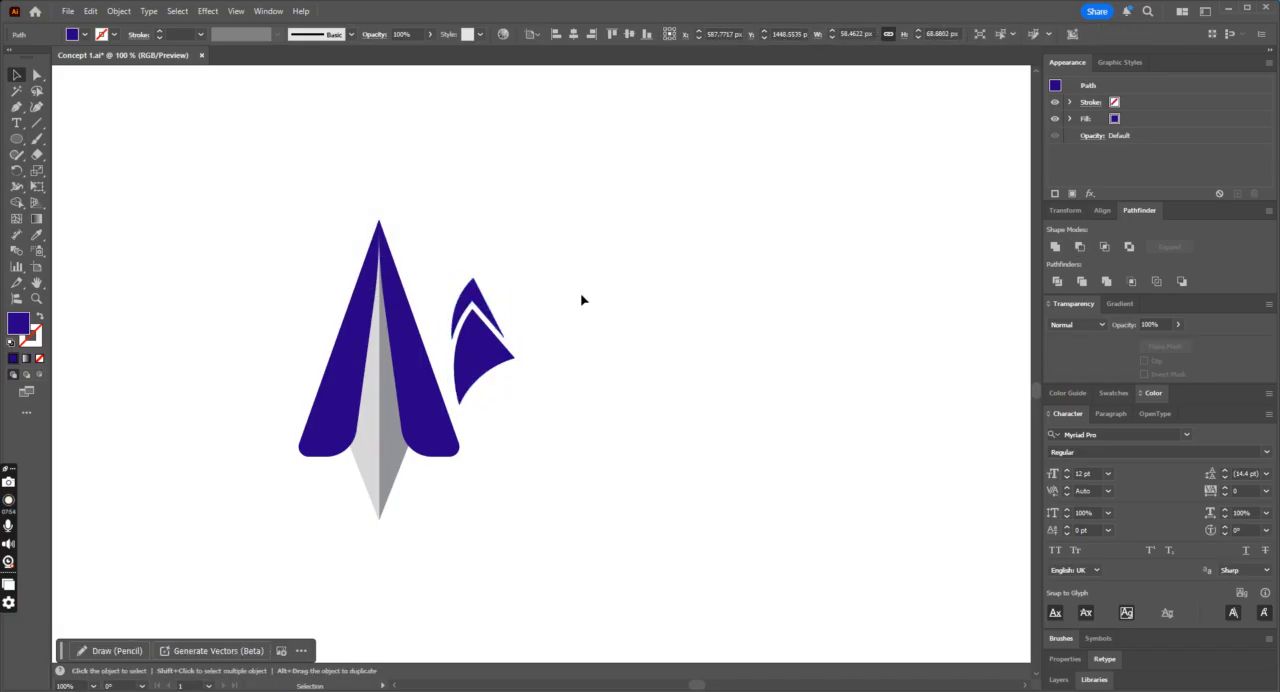
pyautogui.click(582, 297)
pyautogui.hotkey('ctrl', '-')
pyautogui.hotkey('ctrl', '-')
pyautogui.hotkey('ctrl', '-')
pyautogui.hotkey('ctrl', '+')
pyautogui.hotkey('ctrl', '+')
pyautogui.hotkey('ctrl', '+')
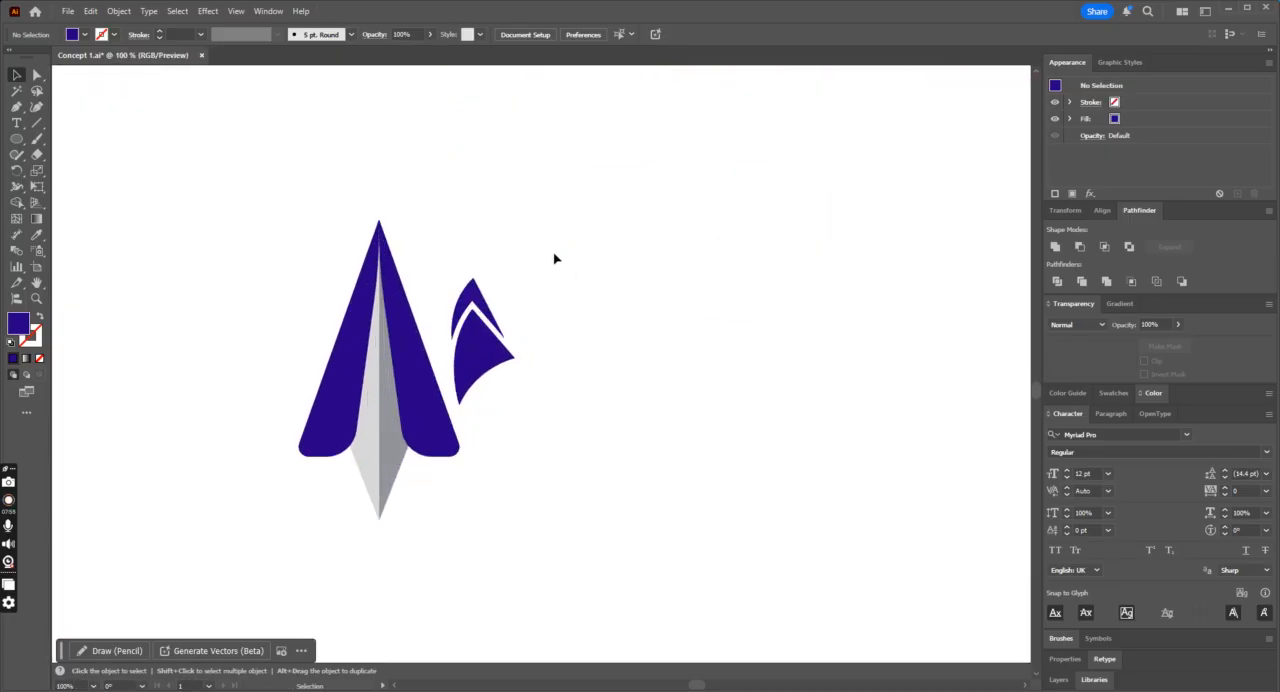
# Step: Give the crescent above the fin the darker grey fill of the plane's body with the Eyedropper
pyautogui.click(474, 297)
pyautogui.click(38, 237)
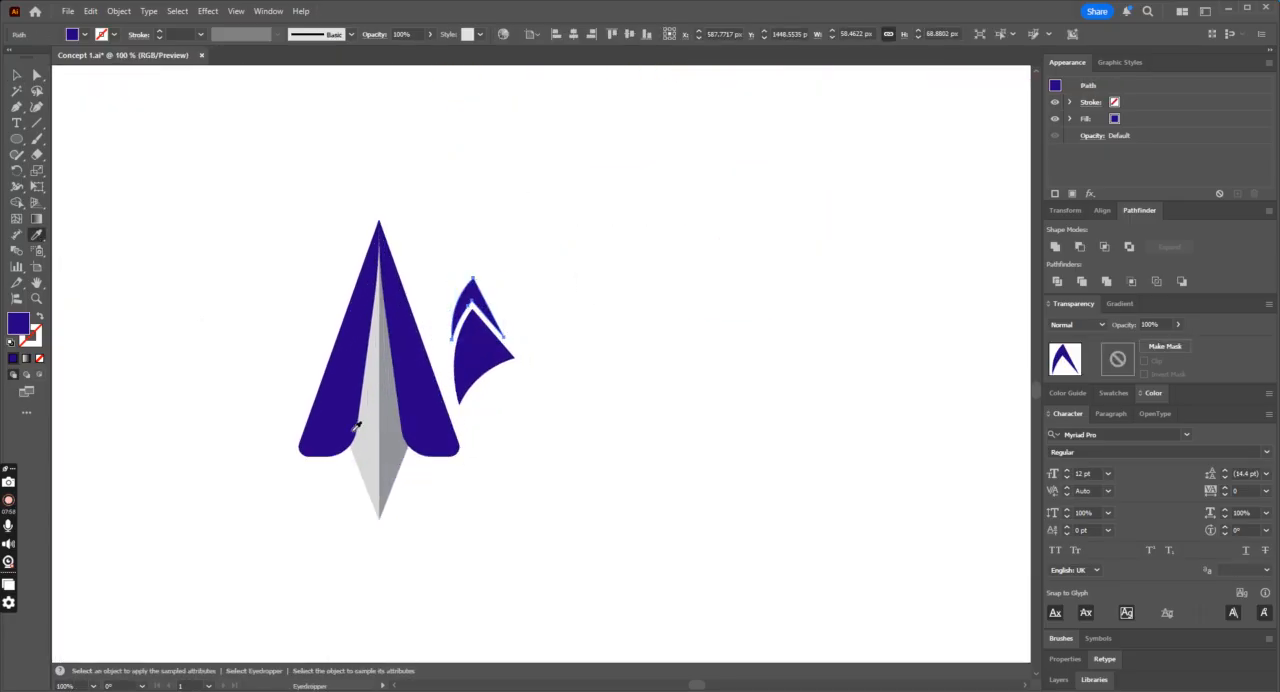
pyautogui.click(400, 440)
pyautogui.click(18, 75)
pyautogui.click(593, 189)
pyautogui.hotkey('ctrl', '-')
pyautogui.hotkey('ctrl', '-')
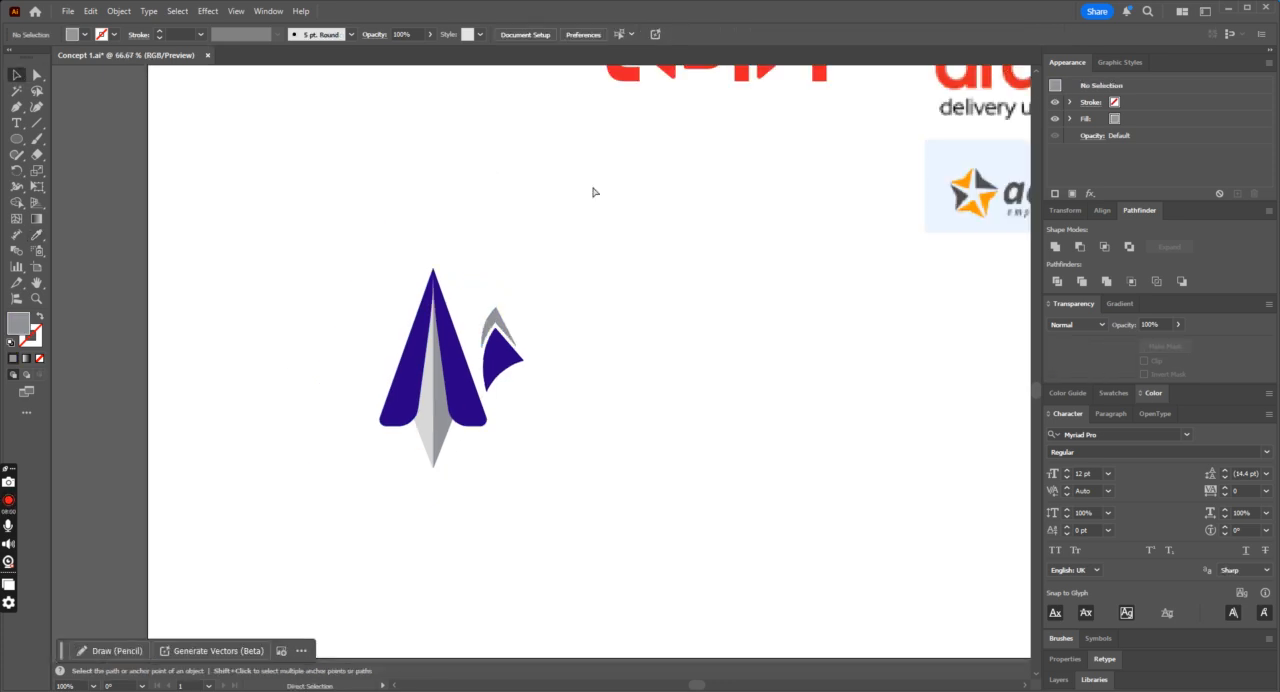
pyautogui.hotkey('ctrl', '+')
# Step: Move the blue fin and grey crescent together above the plane's nose and rotate them further counterclockwise
pyautogui.moveTo(501, 370); pyautogui.dragTo(457, 514)
pyautogui.click(543, 479)
pyautogui.moveTo(467, 462); pyautogui.dragTo(443, 256)
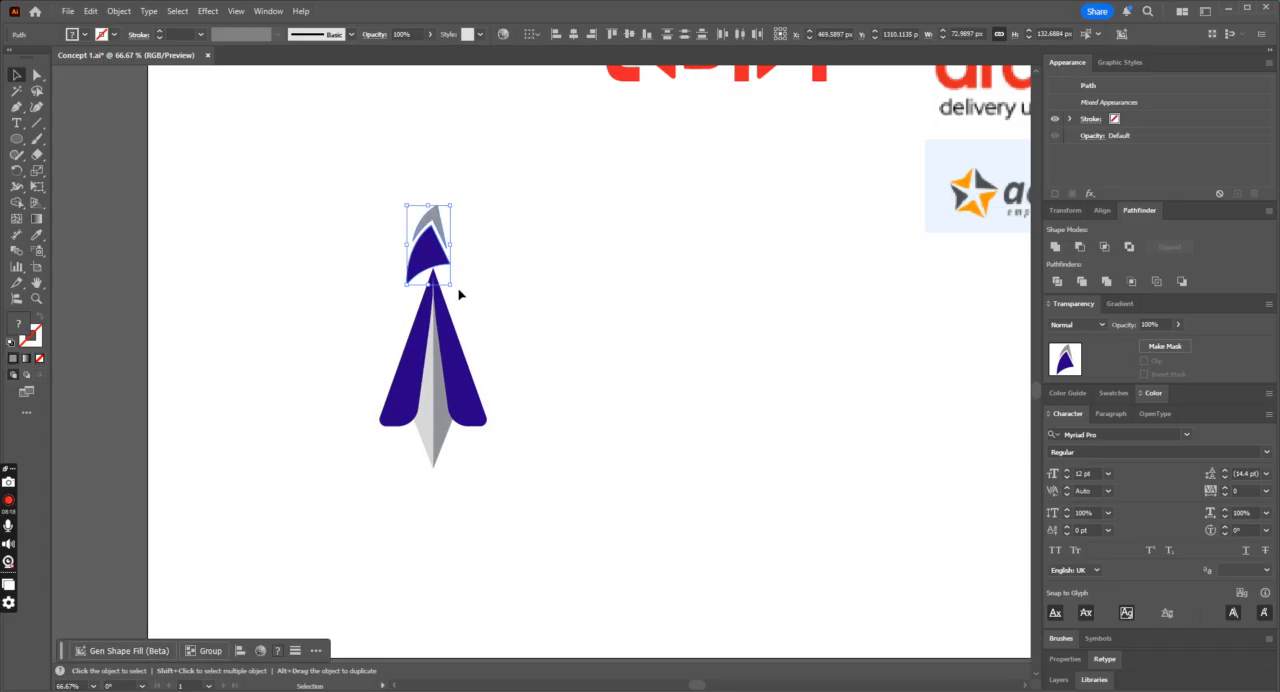
pyautogui.click(459, 293)
pyautogui.click(432, 262)
pyautogui.moveTo(456, 284); pyautogui.dragTo(423, 251)
# Step: Pull the blue fin's lower corner slightly outward and adjust its curve handle to flatten the lower edge
pyautogui.hotkey('ctrl', '=')
pyautogui.hotkey('ctrl', '=')
pyautogui.click(37, 75)
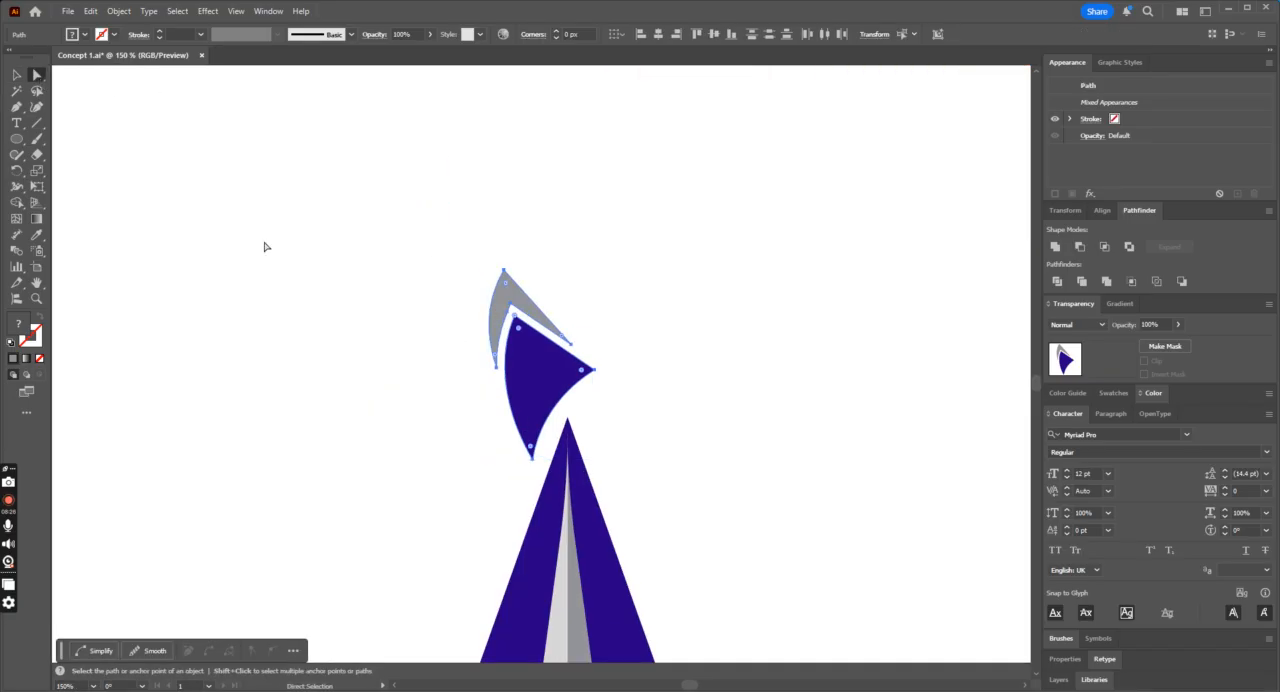
pyautogui.click(263, 243)
pyautogui.moveTo(534, 462); pyautogui.dragTo(525, 467)
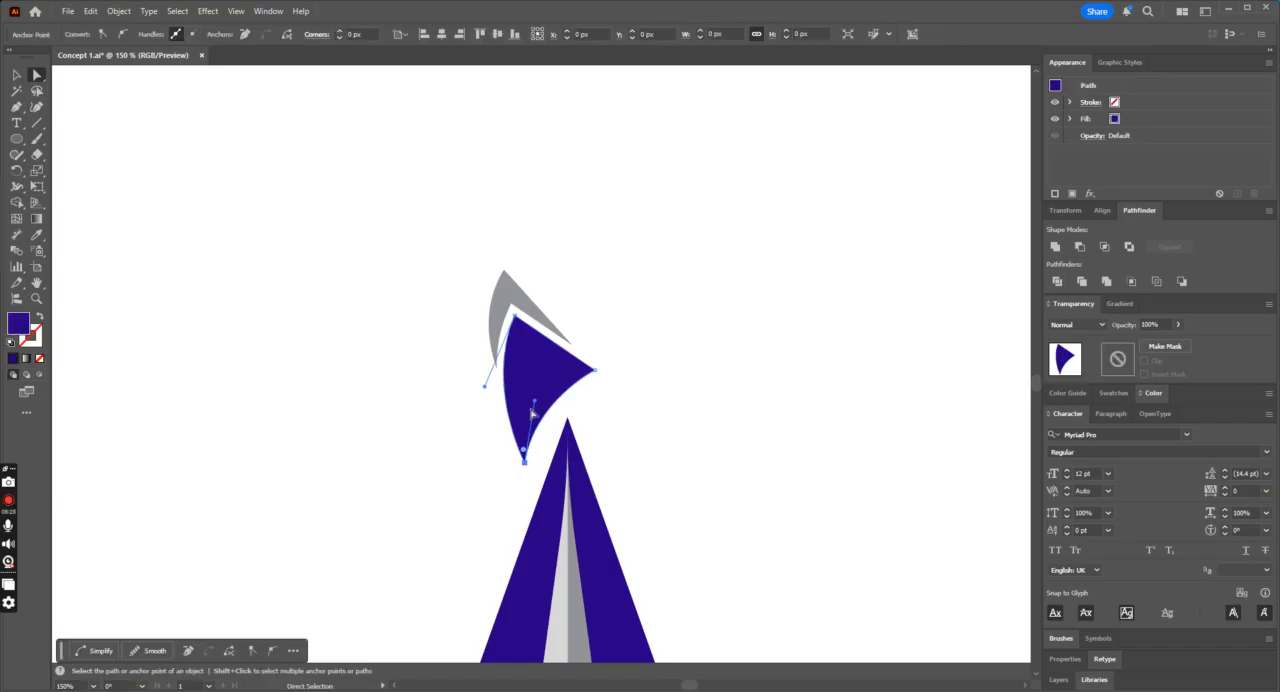
pyautogui.moveTo(534, 402); pyautogui.dragTo(559, 388)
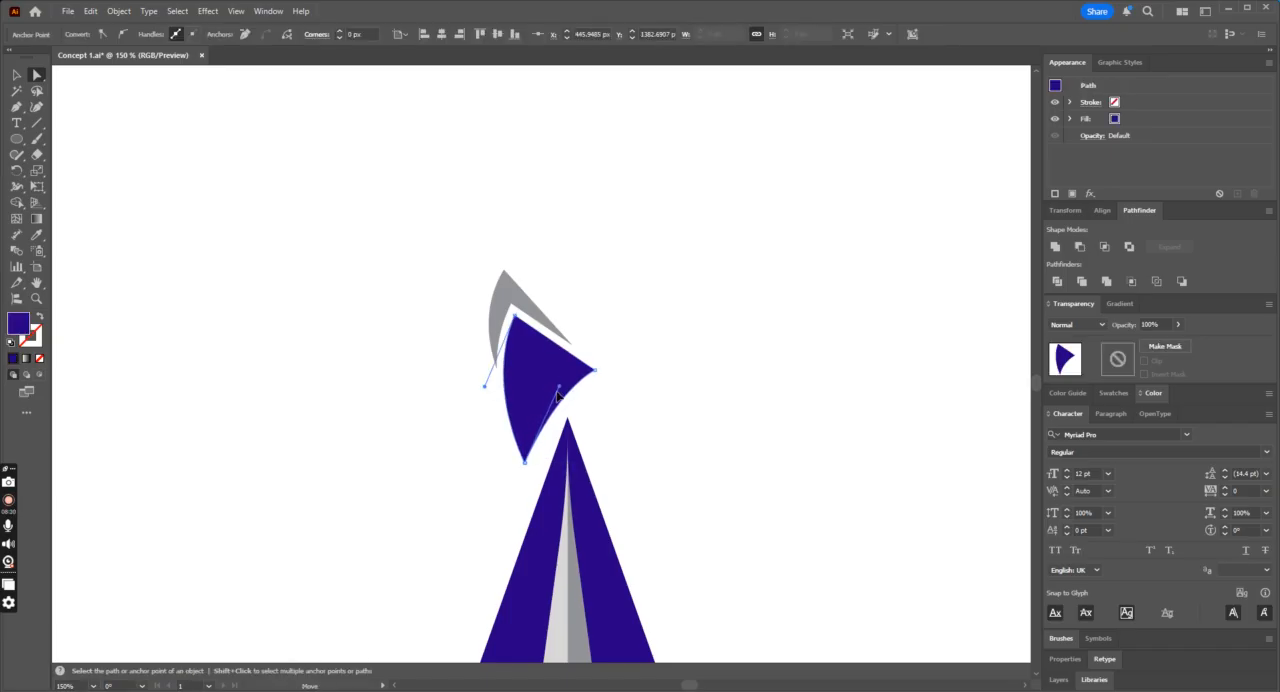
pyautogui.click(654, 420)
pyautogui.hotkey('ctrl', '-')
pyautogui.hotkey('ctrl', '-')
pyautogui.hotkey('ctrl', '-')
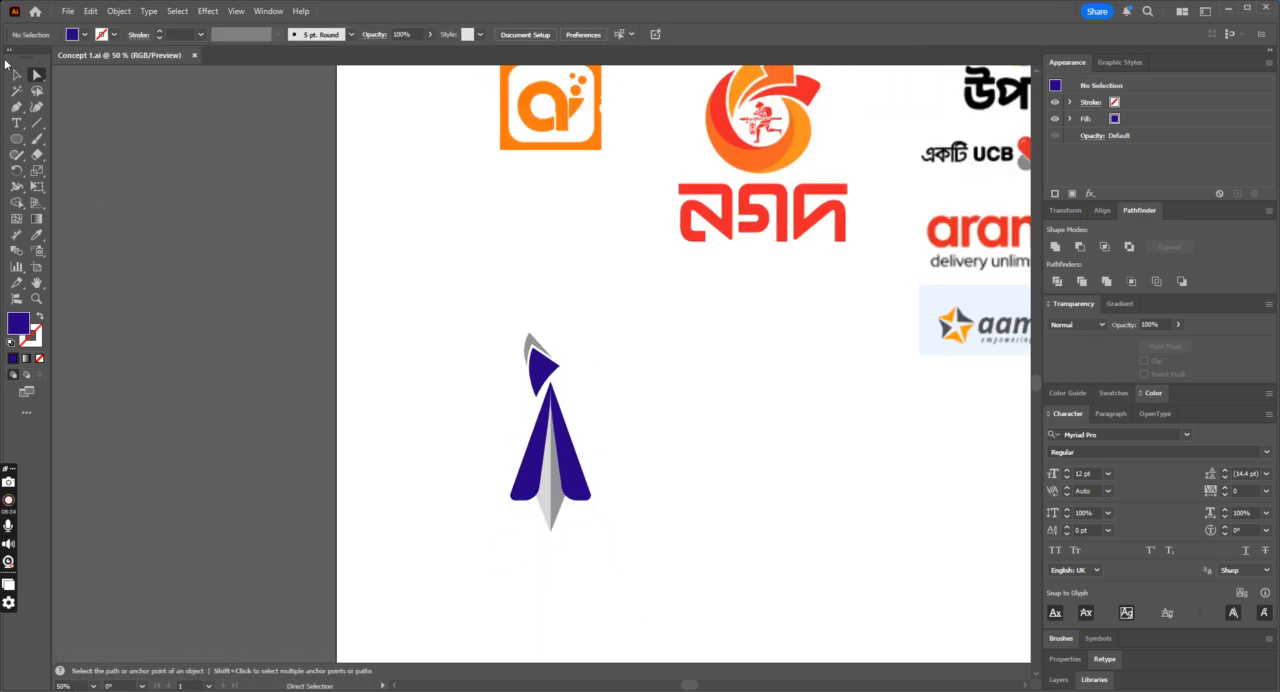
# Step: Move the blue fin and grey crescent back beside the plane's right wing
pyautogui.click(16, 74)
pyautogui.moveTo(524, 298); pyautogui.dragTo(561, 364)
pyautogui.moveTo(534, 364); pyautogui.dragTo(622, 479)
pyautogui.click(709, 487)
pyautogui.hotkey('ctrl', '-')
pyautogui.hotkey('ctrl', '+')
# Step: Move the whole plane with its fin pieces up and toward the artboard's left edge
pyautogui.moveTo(486, 346); pyautogui.dragTo(729, 592)
pyautogui.moveTo(590, 498); pyautogui.dragTo(458, 441)
pyautogui.click(608, 486)
pyautogui.hotkey('ctrl', '-')
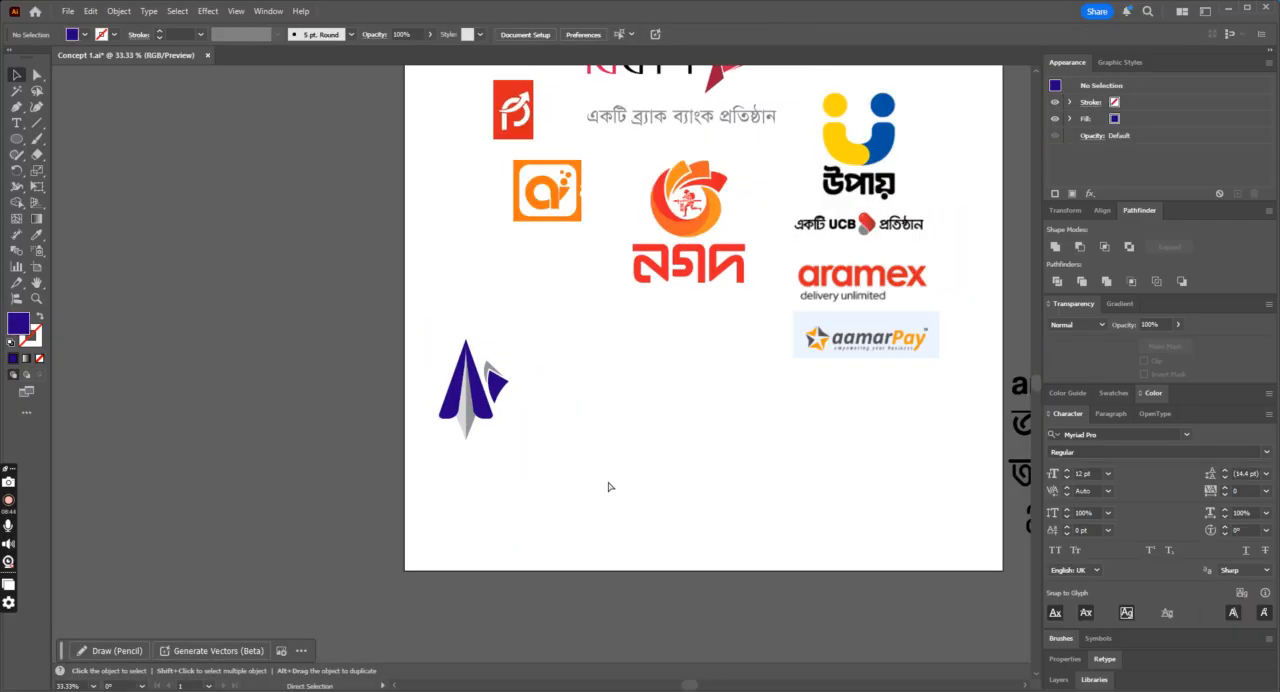
pyautogui.hotkey('ctrl', '+')
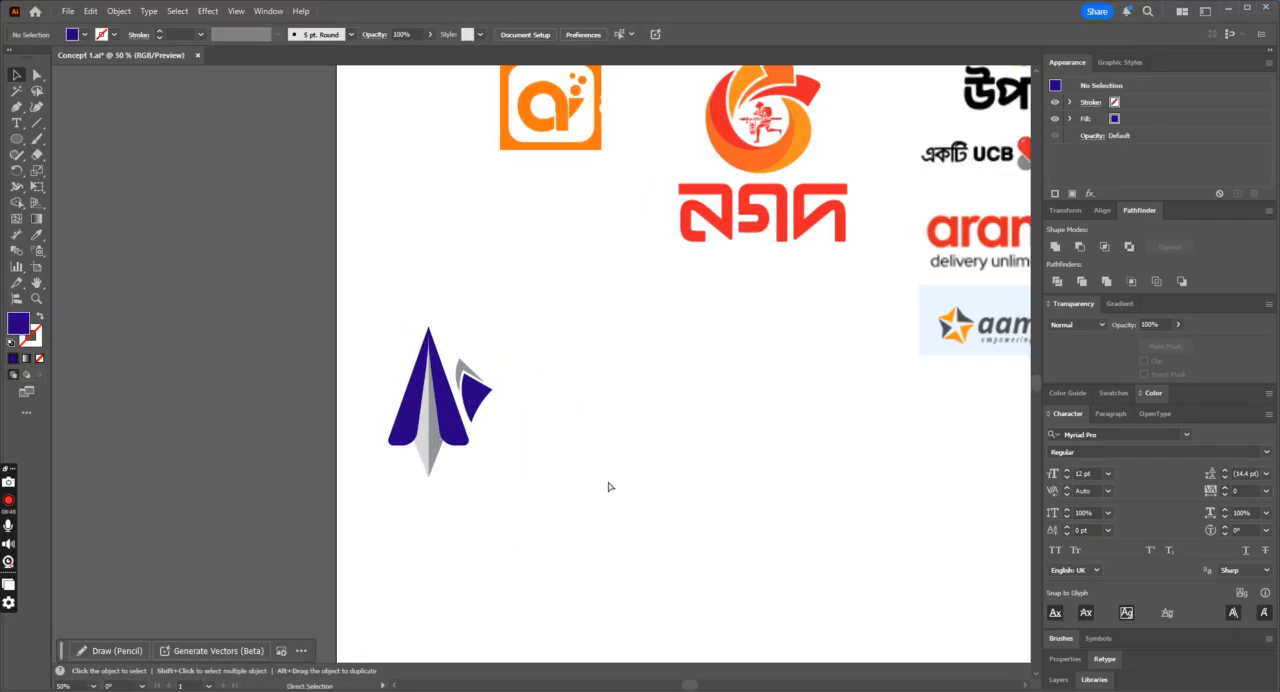
pyautogui.hotkey('ctrl', '-')
pyautogui.scroll(2, 628, 484)
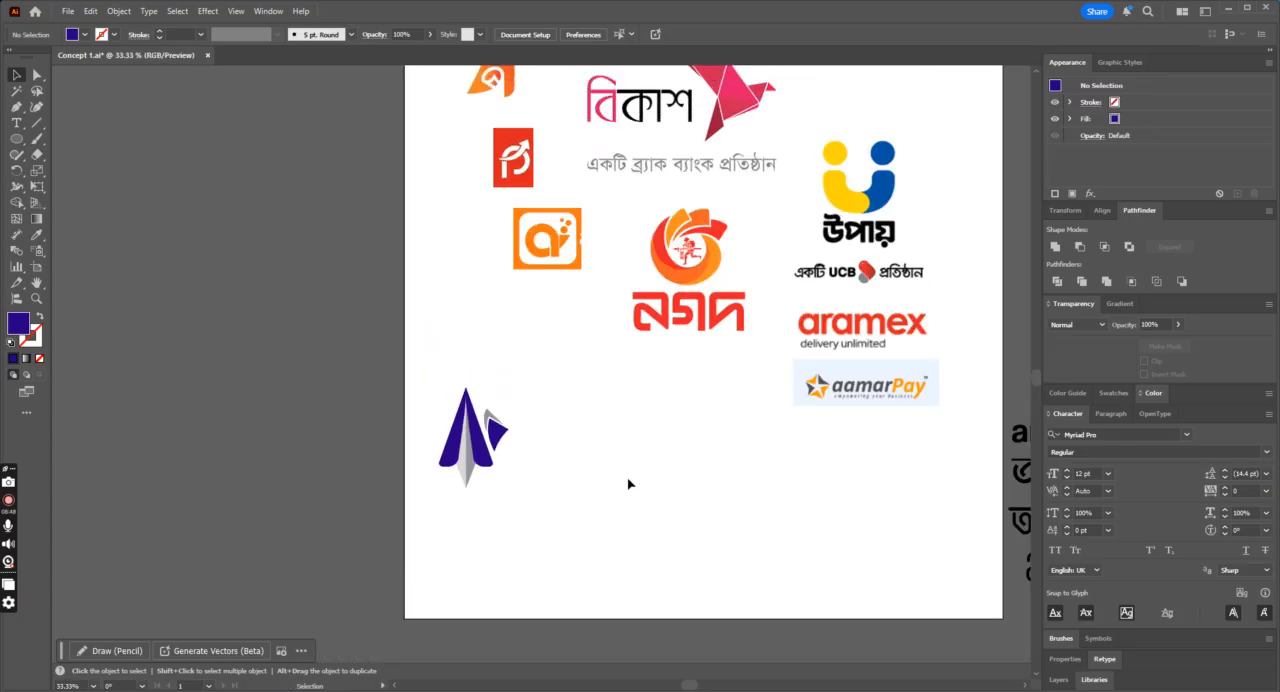
pyautogui.click(465, 463)
pyautogui.click(632, 507)
# Step: Pull the grey crescent's top point down toward the blue fin to make the crescent thinner
pyautogui.click(493, 419)
pyautogui.hotkey('ctrl', '+')
pyautogui.hotkey('ctrl', '+')
pyautogui.hotkey('ctrl', '+')
pyautogui.hotkey('ctrl', '+')
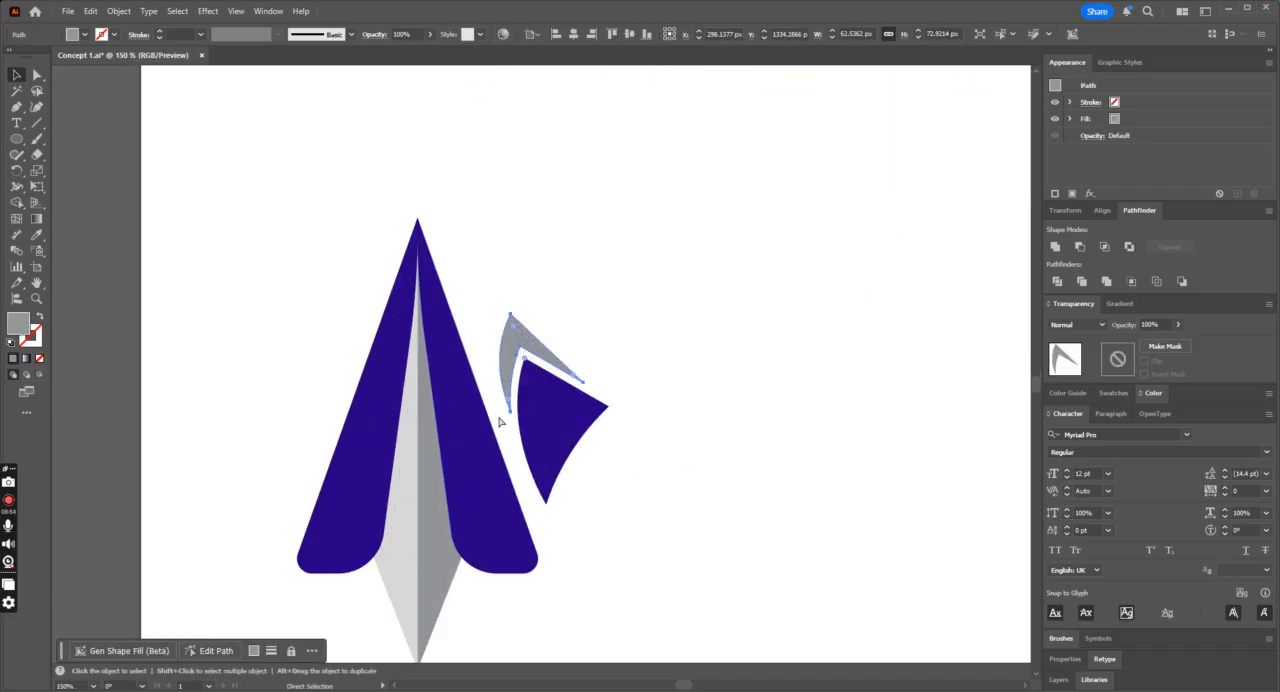
pyautogui.click(37, 75)
pyautogui.click(112, 105)
pyautogui.moveTo(511, 315); pyautogui.dragTo(517, 334)
pyautogui.hotkey('ctrl', '-')
pyautogui.hotkey('ctrl', '-')
pyautogui.hotkey('ctrl', '-')
# Step: Add the Bengali letter ট as text in the empty area beside the fin and select it
pyautogui.press('t')
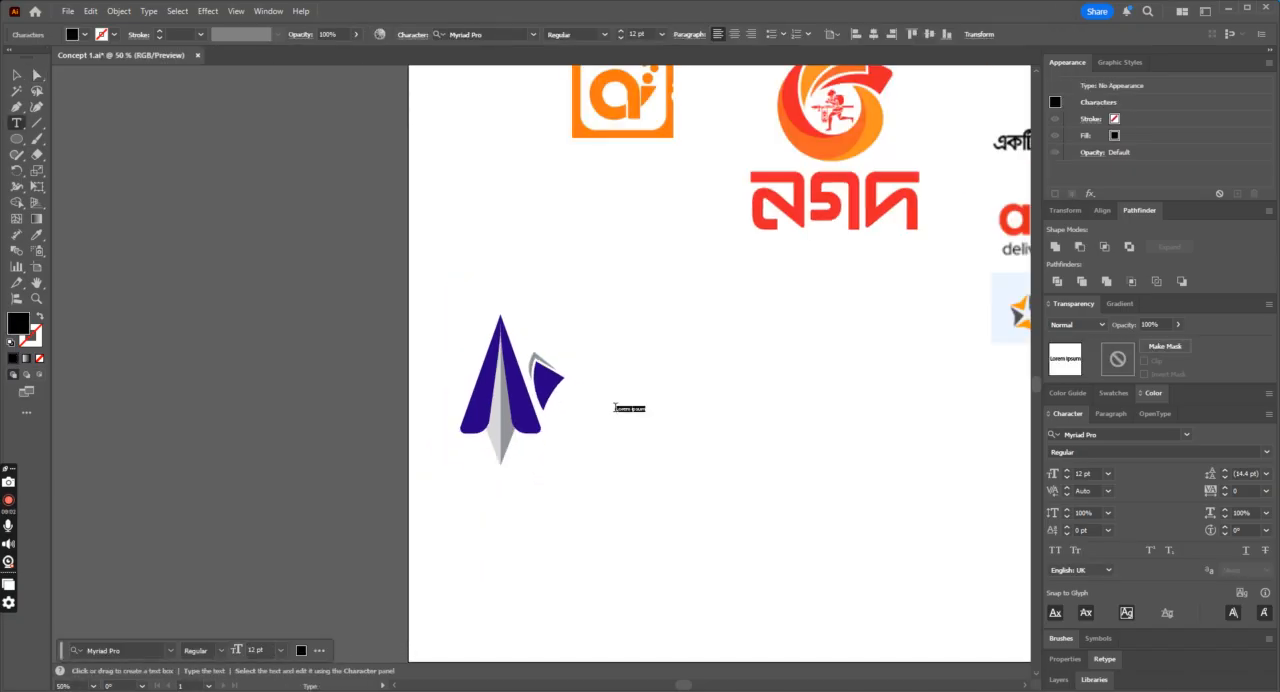
pyautogui.write('u')
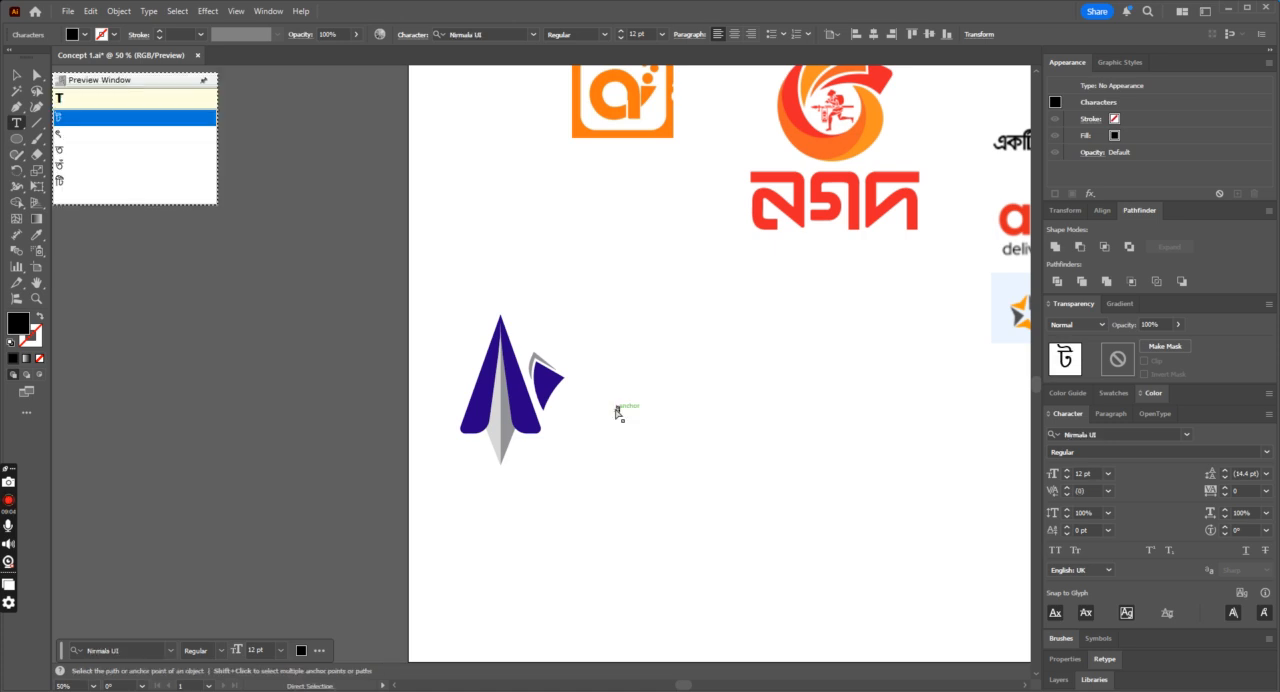
pyautogui.hotkey('ctrl', '+')
pyautogui.hotkey('ctrl', '+')
pyautogui.hotkey('ctrl', '+')
pyautogui.hotkey('ctrl', 'a')
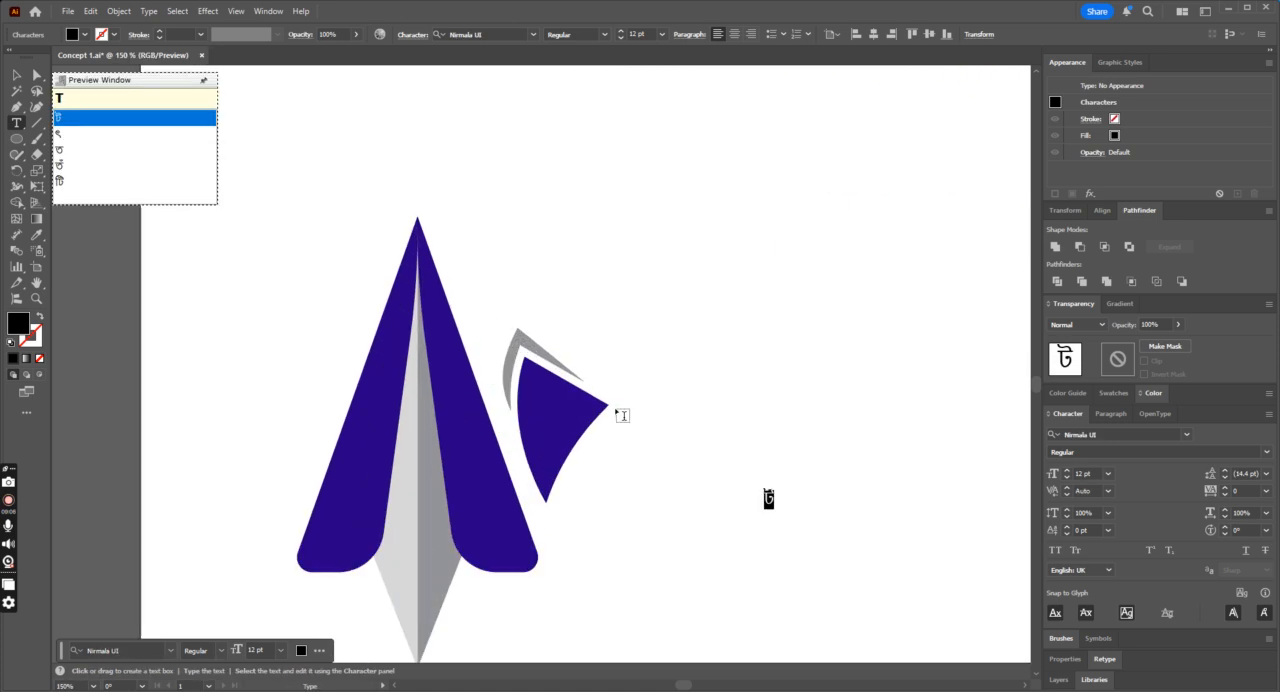
pyautogui.hotkey('ctrl', '-')
pyautogui.hotkey('ctrl', '-')
pyautogui.hotkey('ctrl', '-')
pyautogui.hotkey('ctrl', '-')
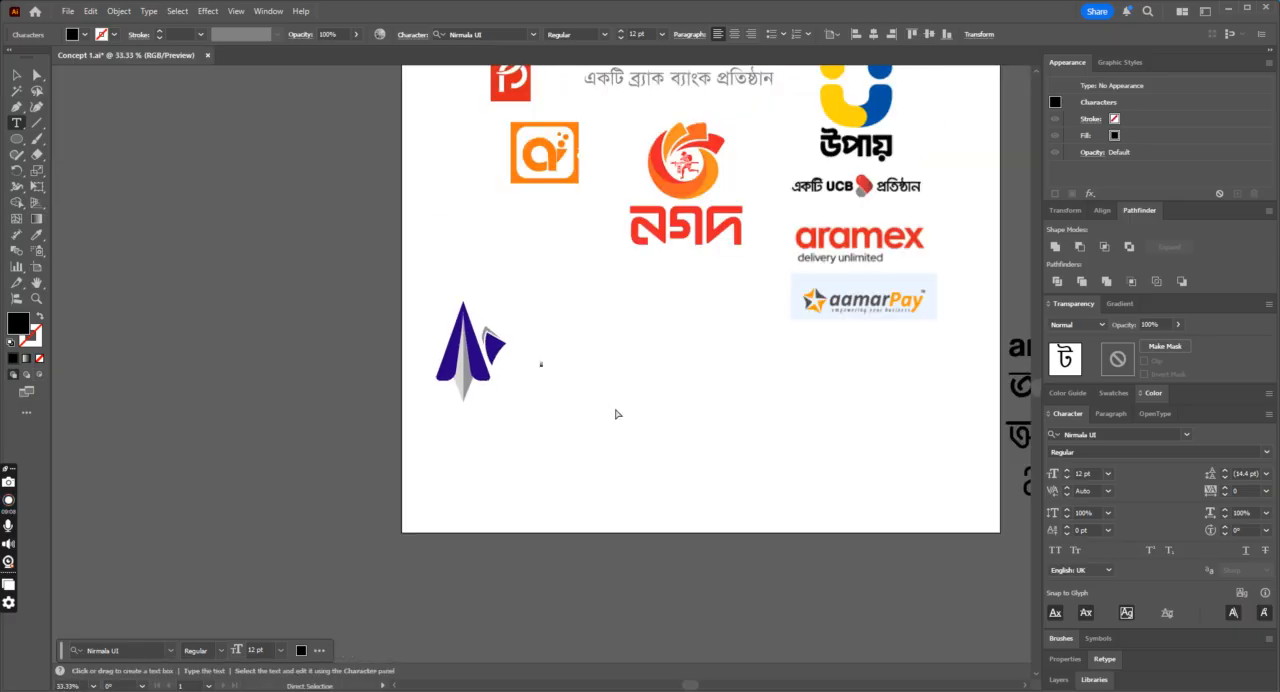
pyautogui.click(484, 35)
pyautogui.write('Li')
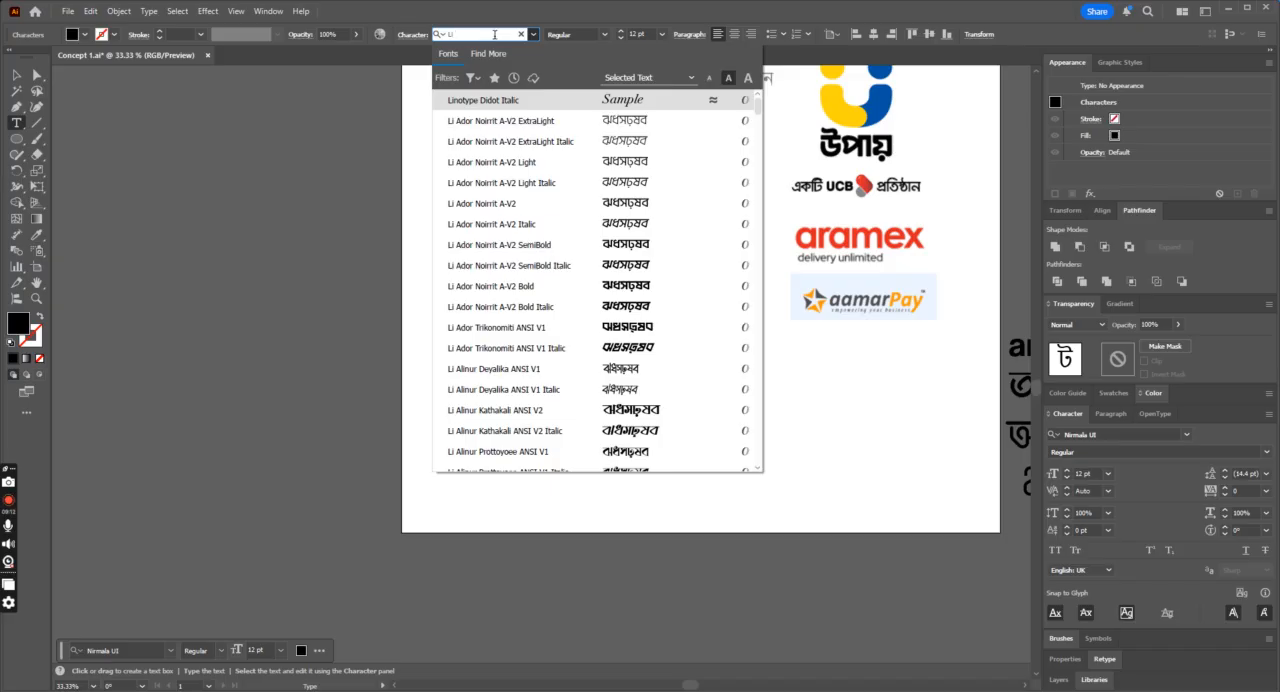
pyautogui.press('Down')
pyautogui.press('Down')
pyautogui.press('Down')
pyautogui.press('Down')
pyautogui.press('Down')
pyautogui.press('Down')
pyautogui.press('Down')
pyautogui.press('Down')
pyautogui.press('Down')
pyautogui.press('Escape')
# Step: Set the letter ট to Bold, enlarge it to about 37 pt and place it on the blue fin
pyautogui.hotkey('ctrl', '+')
pyautogui.hotkey('ctrl', '+')
pyautogui.hotkey('ctrl', '+')
pyautogui.hotkey('ctrl', '+')
pyautogui.hotkey('ctrl', '+')
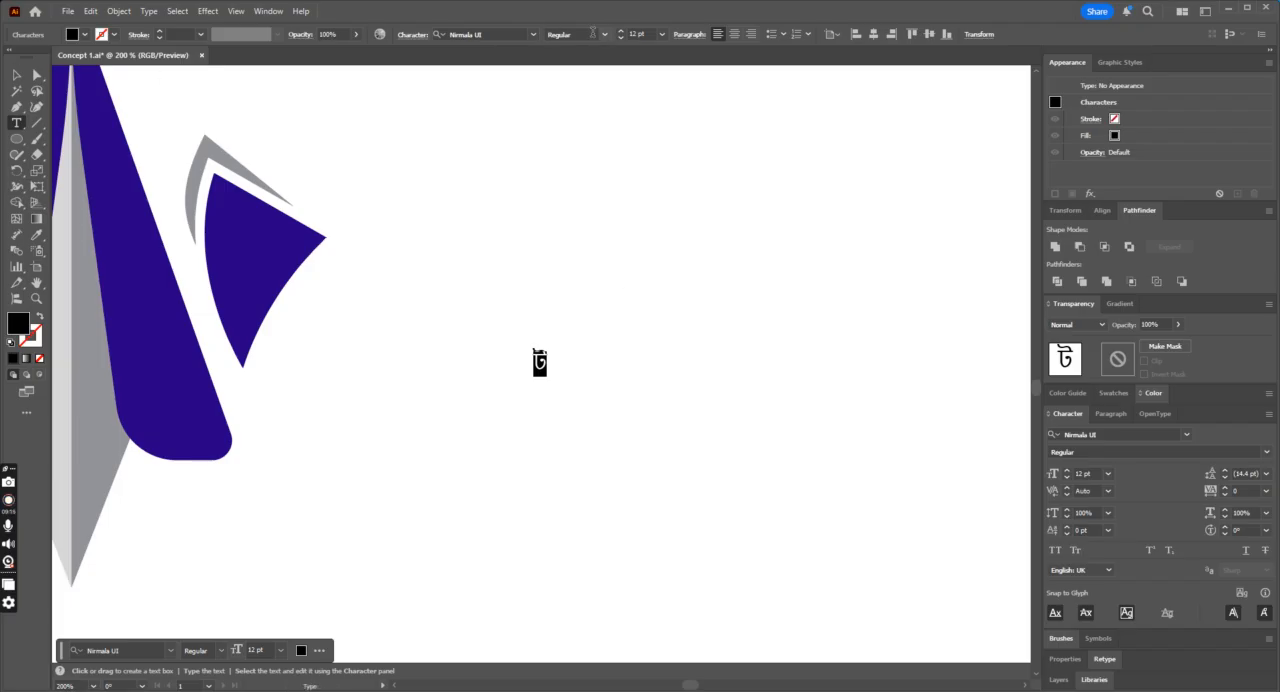
pyautogui.click(580, 77)
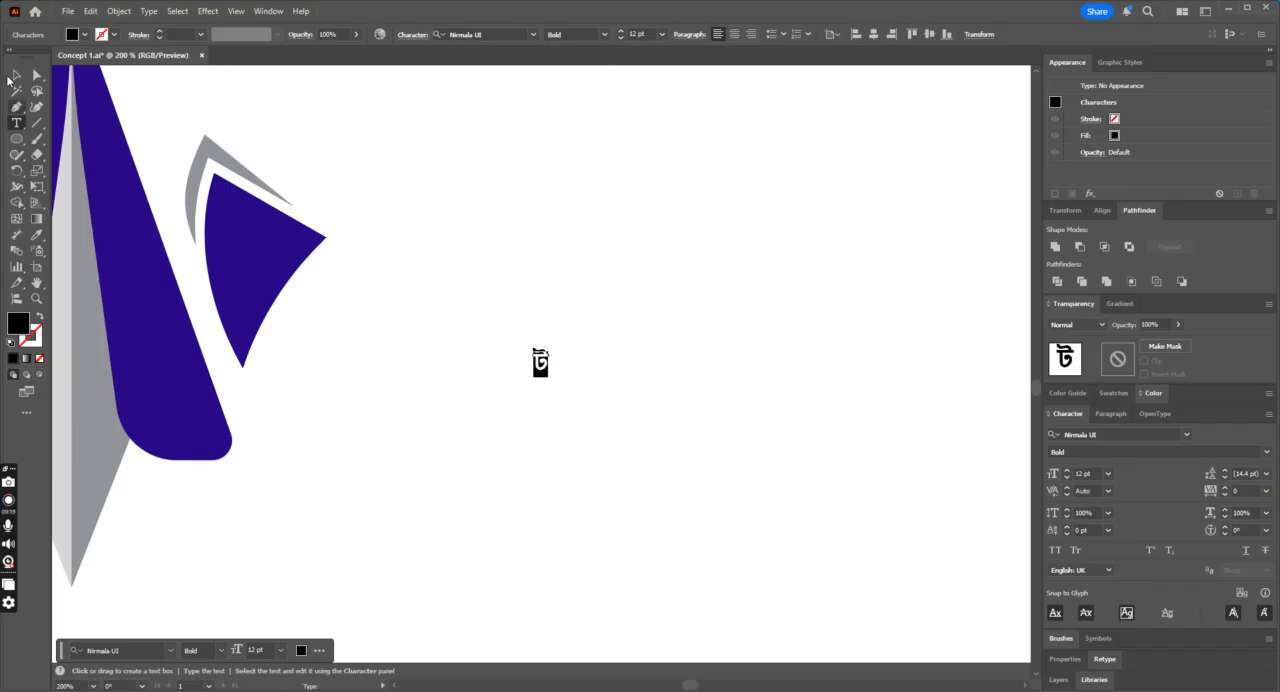
pyautogui.press('Escape')
pyautogui.moveTo(545, 370); pyautogui.dragTo(261, 251)
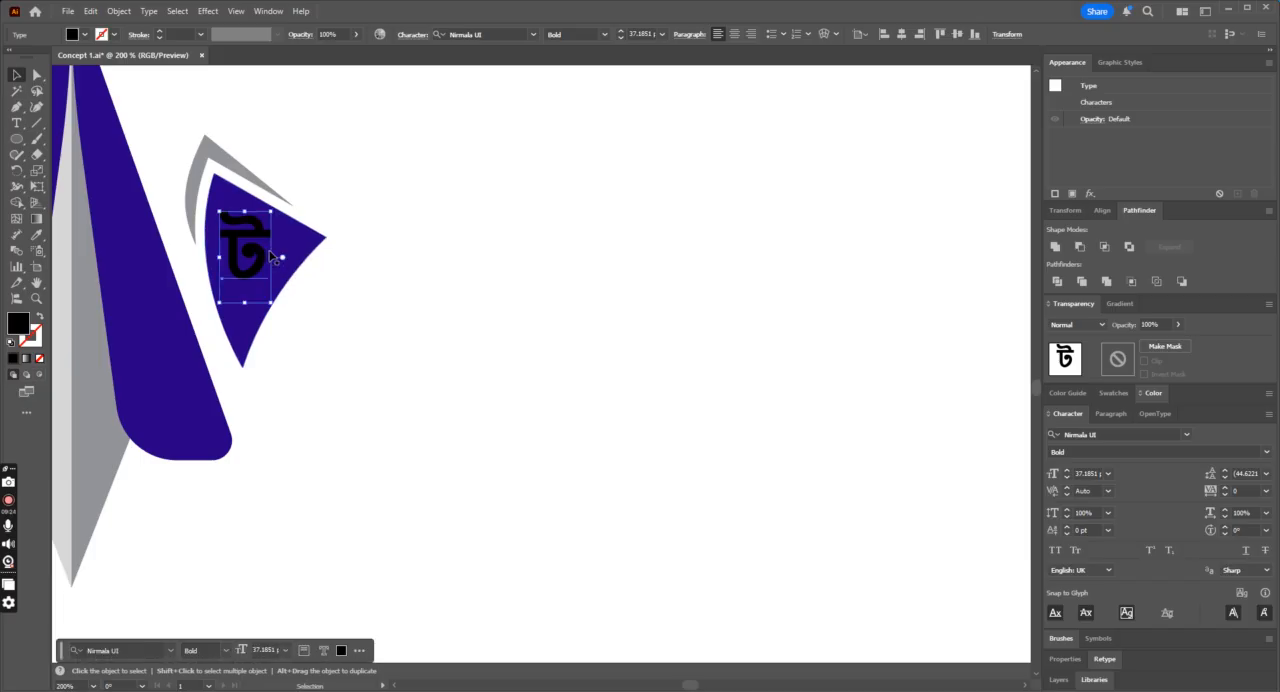
pyautogui.hotkey('ctrl', '-')
pyautogui.hotkey('ctrl', '-')
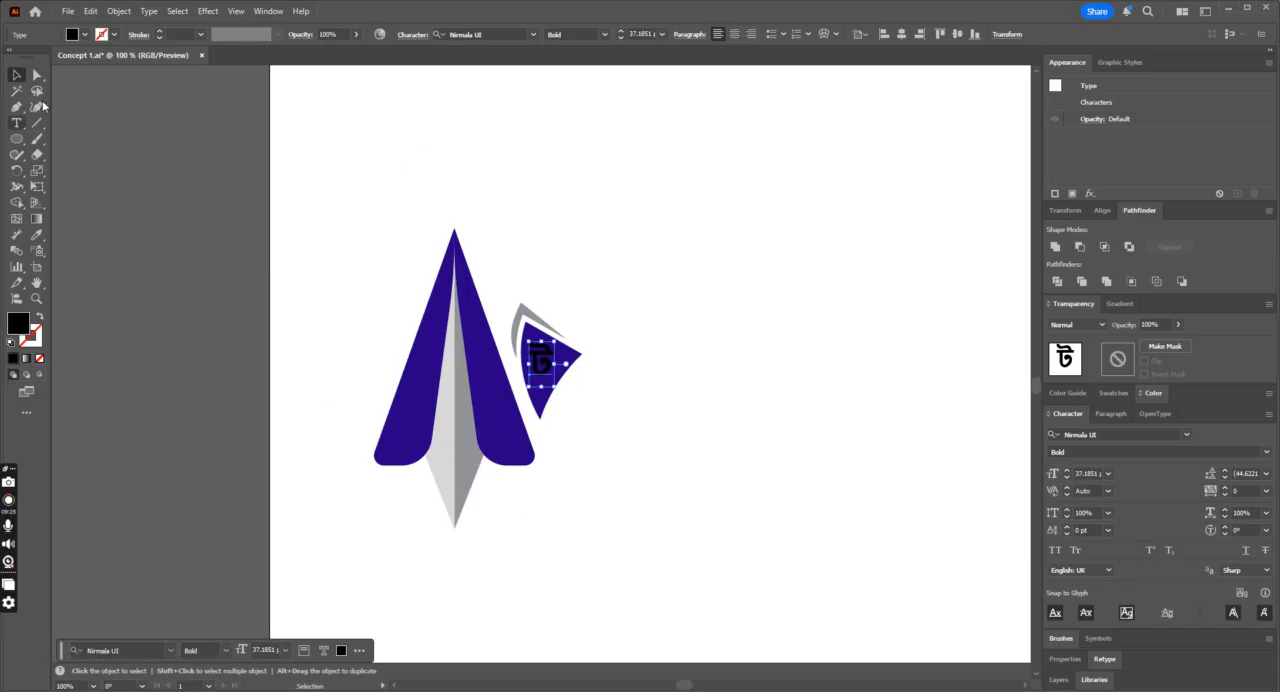
# Step: Expand the letter ট into outlines, including its object and fill
pyautogui.click(115, 13)
pyautogui.click(160, 197)
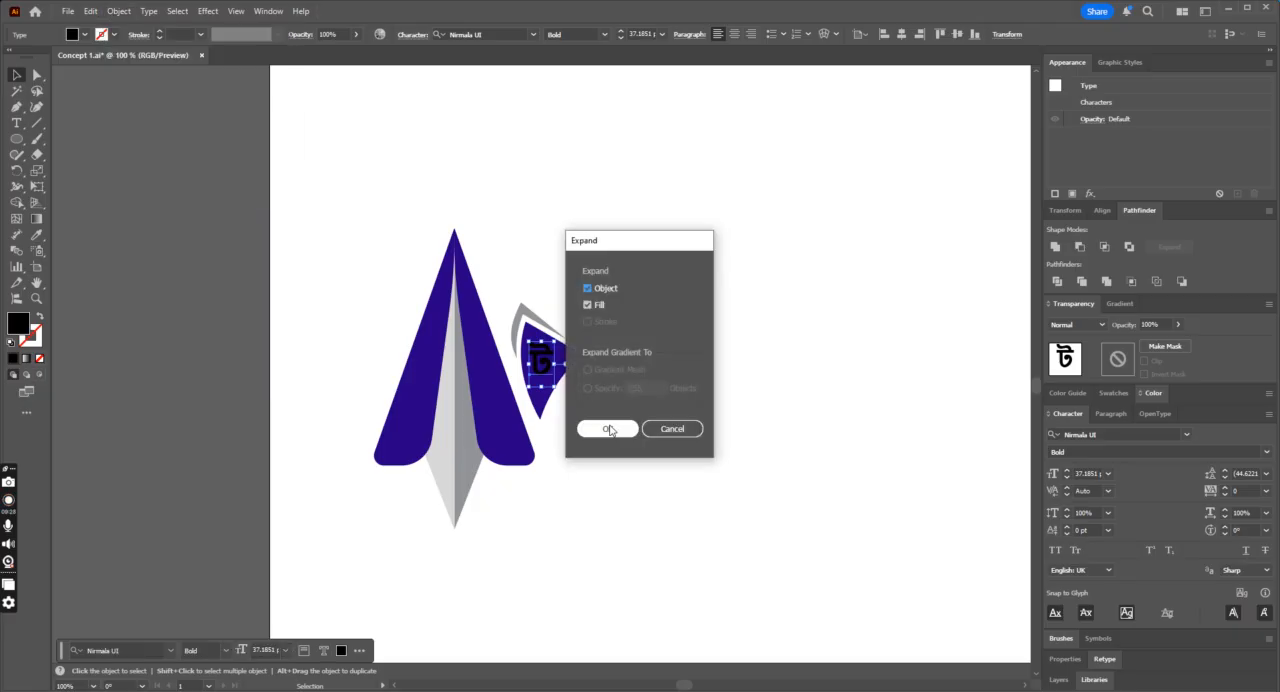
pyautogui.click(608, 428)
pyautogui.hotkey('ctrl', '+')
pyautogui.hotkey('ctrl', '+')
pyautogui.hotkey('ctrl', '+')
pyautogui.hotkey('ctrl', '+')
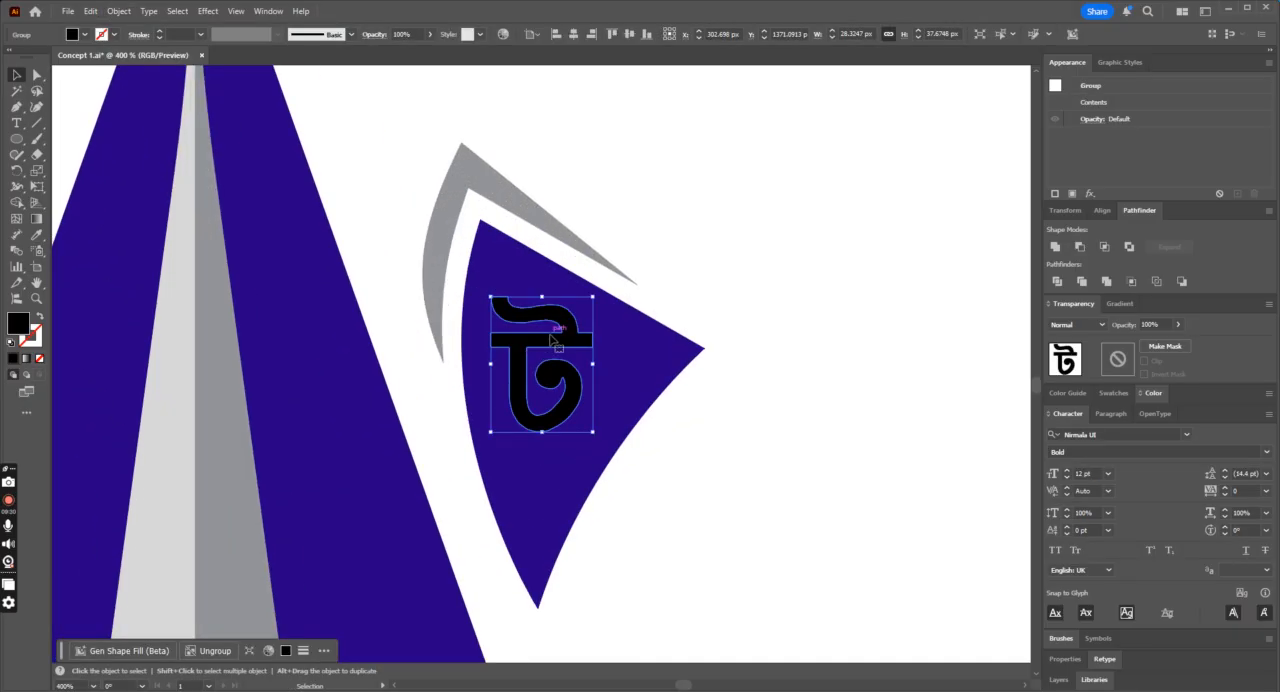
# Step: Move the outlined letter ট off the fin into the empty area beyond its lower right and deselect it
pyautogui.moveTo(556, 342); pyautogui.dragTo(943, 478)
pyautogui.rightClick(943, 478)
pyautogui.click(1000, 266)
pyautogui.click(991, 510)
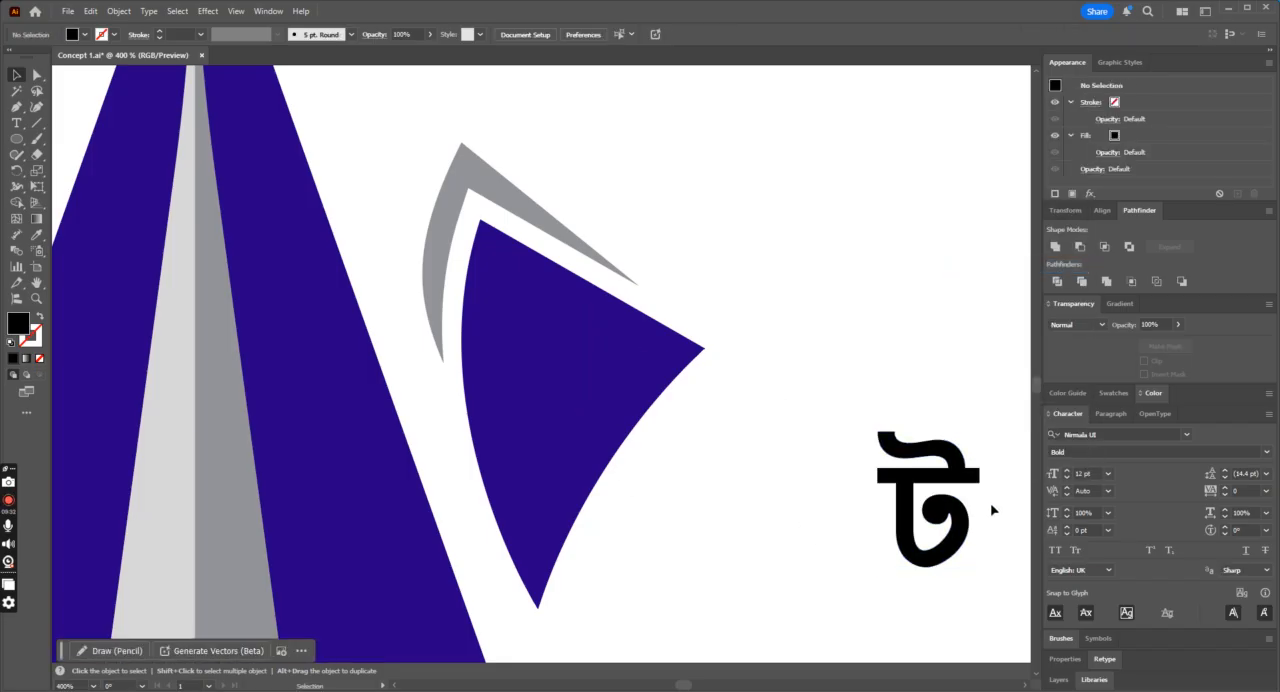
# Step: Separate the letter's upper curl from its crossbar by cutting along a horizontal line of about 21 px on the bar's top edge
pyautogui.press('a')
pyautogui.click(920, 530)
pyautogui.hotkey('ctrl', '+')
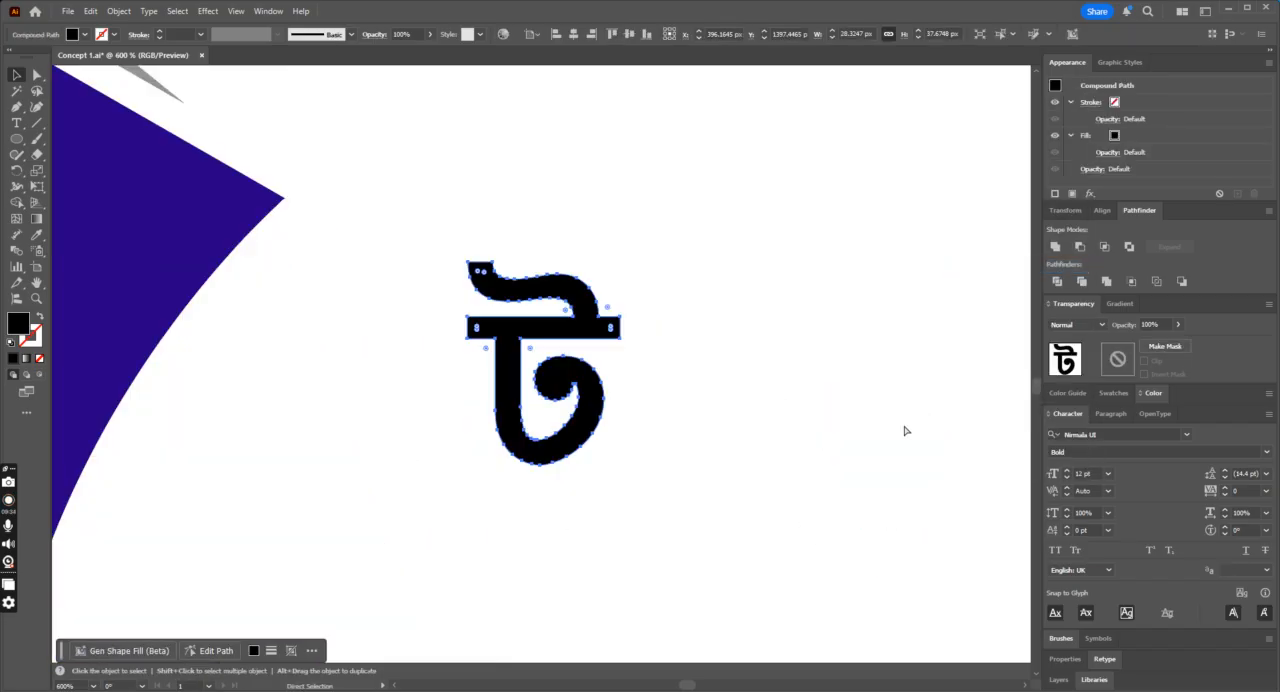
pyautogui.hotkey('ctrl', '+')
pyautogui.press('v')
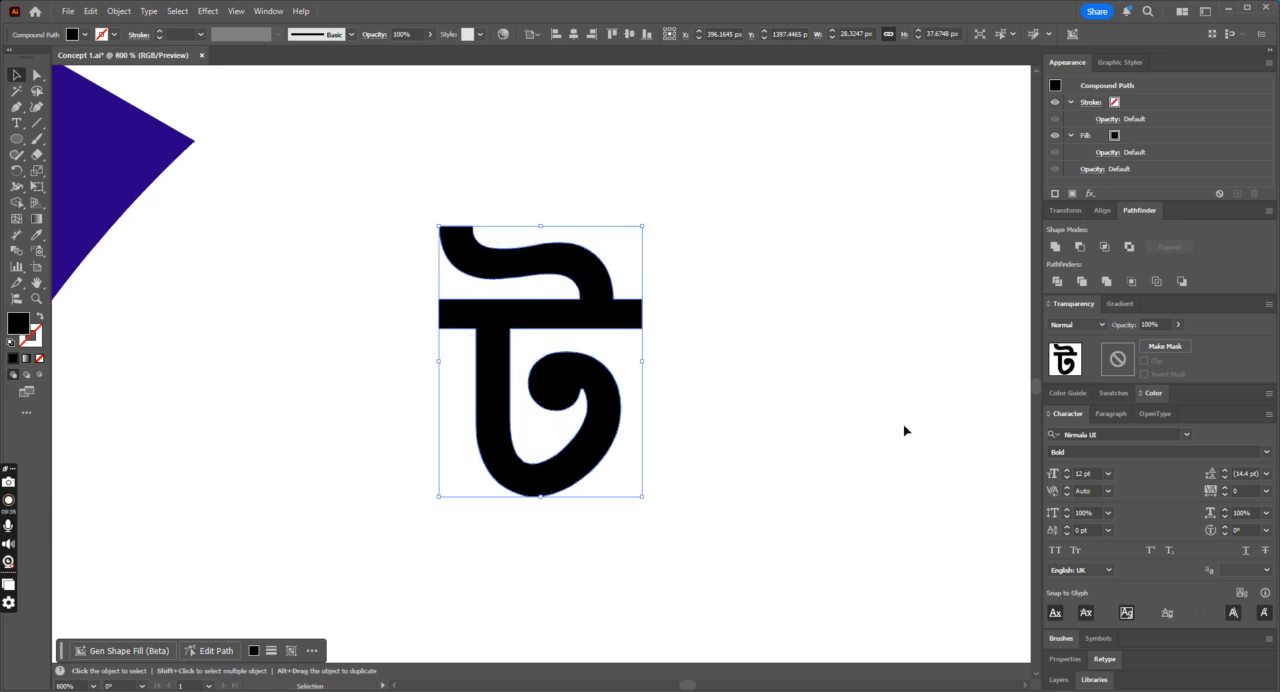
pyautogui.click(37, 123)
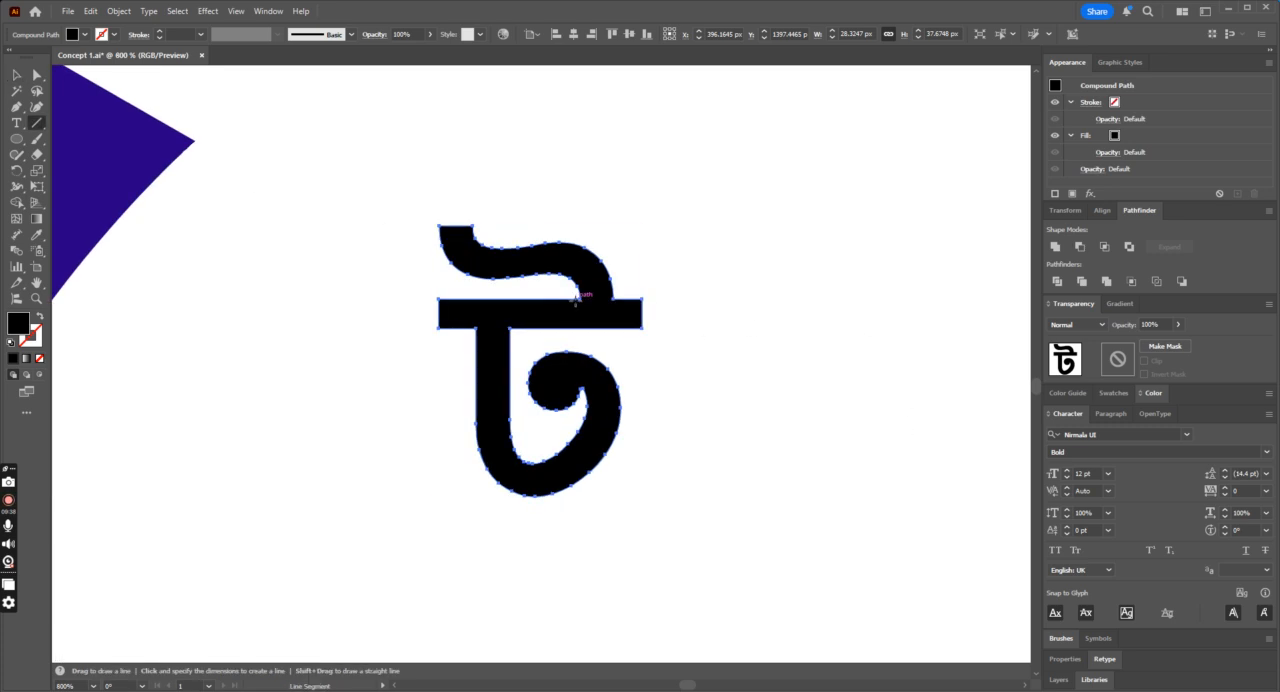
pyautogui.moveTo(505, 298); pyautogui.dragTo(655, 298)
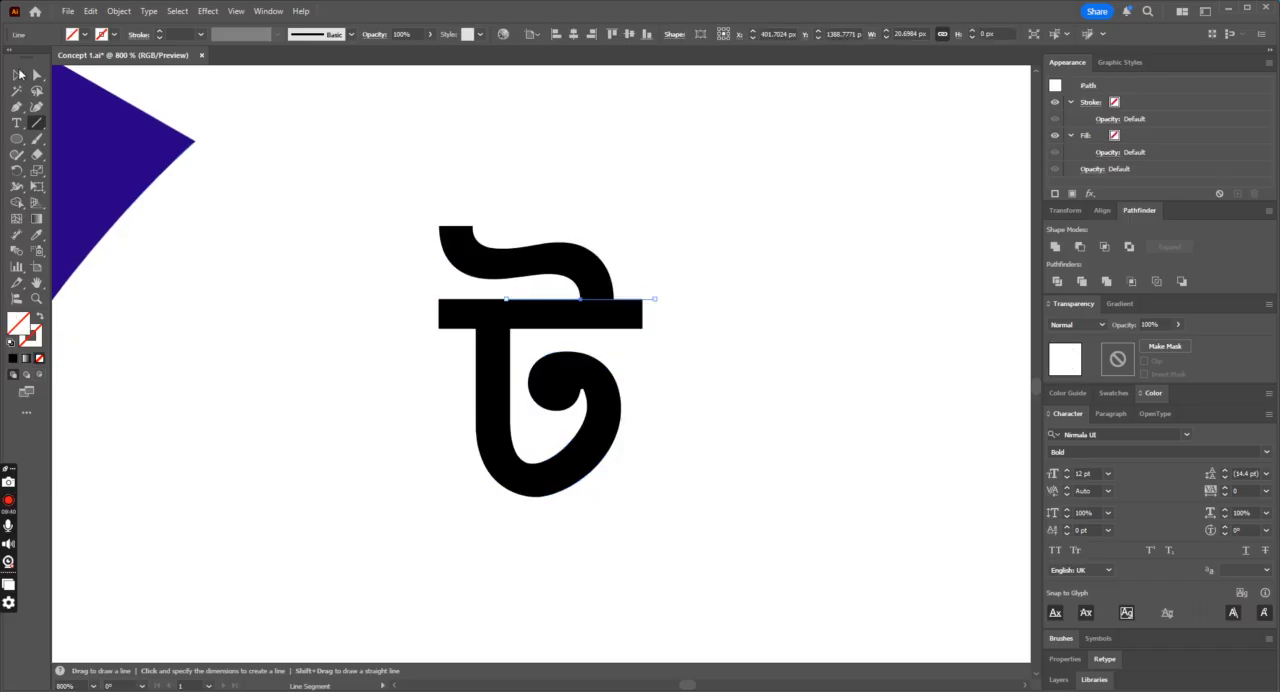
pyautogui.click(17, 74)
pyautogui.click(560, 326)
pyautogui.click(746, 339)
# Step: Shift the upper curl sideways so it joins the vertical stem, and unite it with the rest of the letter
pyautogui.moveTo(597, 270); pyautogui.dragTo(492, 270)
pyautogui.moveTo(746, 216); pyautogui.dragTo(400, 510)
pyautogui.click(1055, 248)
pyautogui.click(700, 383)
# Step: Cut the crossbar with a vertical line of about 45 px beyond the stem and delete the bar's far end
pyautogui.click(37, 122)
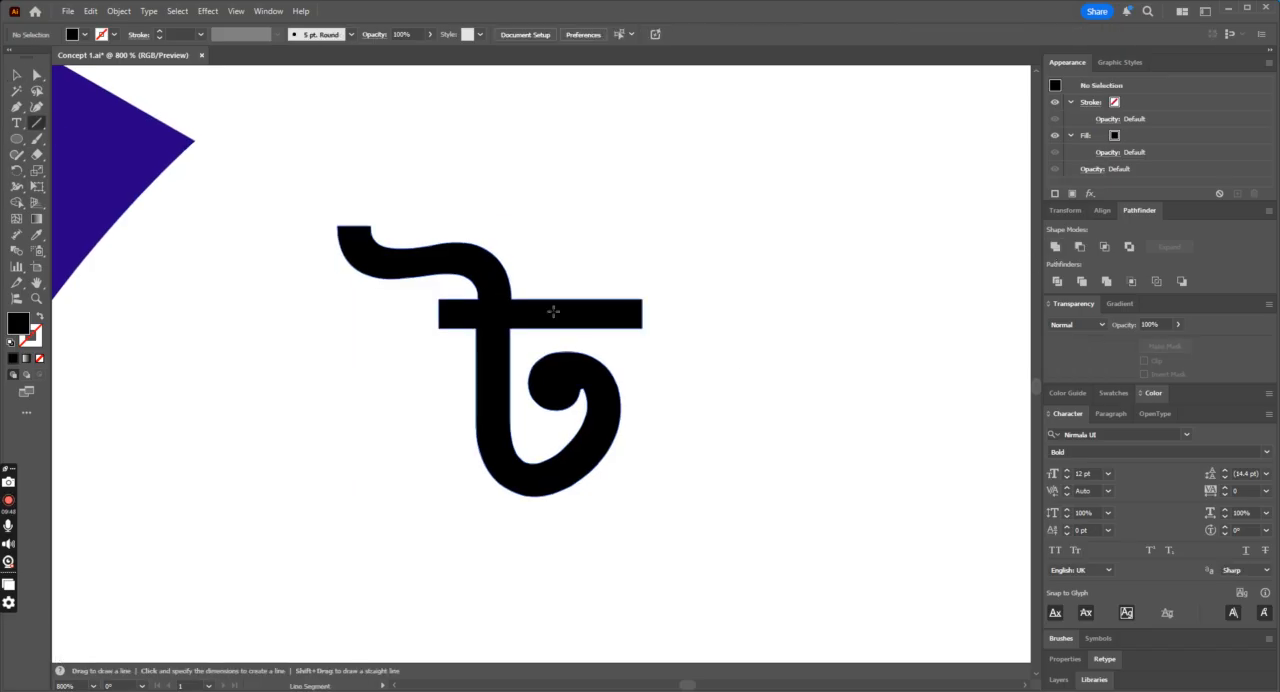
pyautogui.moveTo(548, 461); pyautogui.dragTo(548, 137)
pyautogui.press('v')
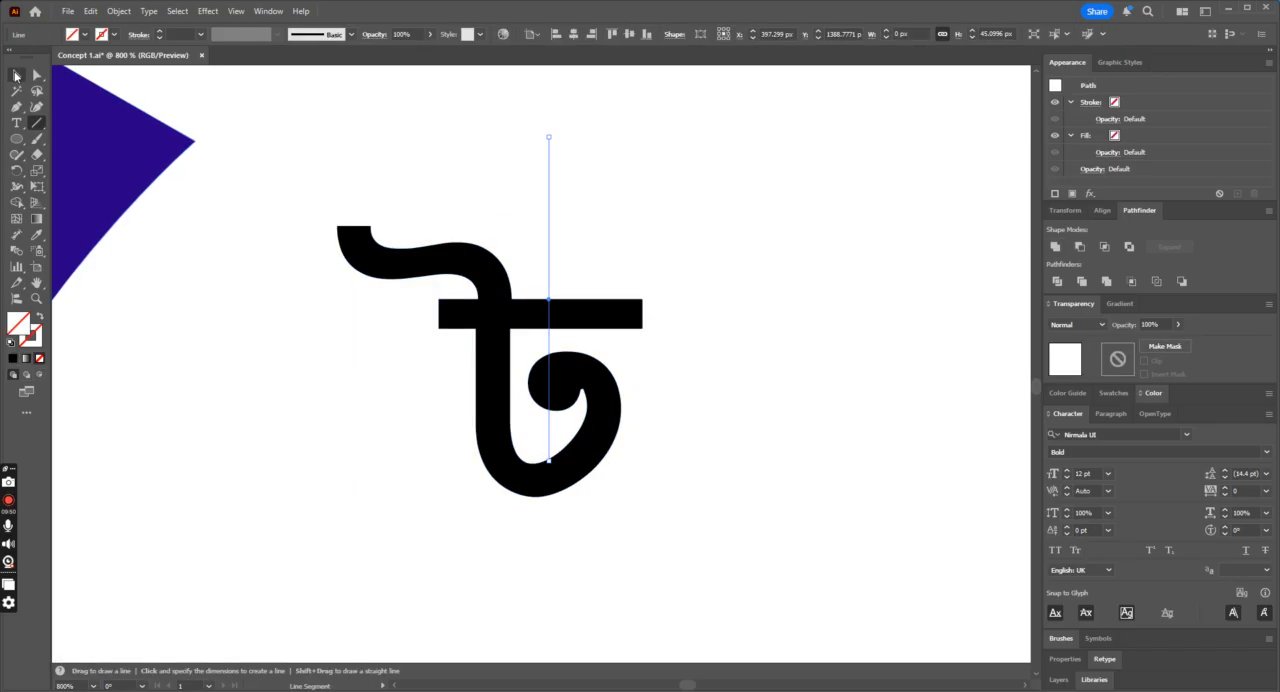
pyautogui.keyDown('shift'); pyautogui.click(603, 312); pyautogui.keyUp('shift')
pyautogui.click(653, 338)
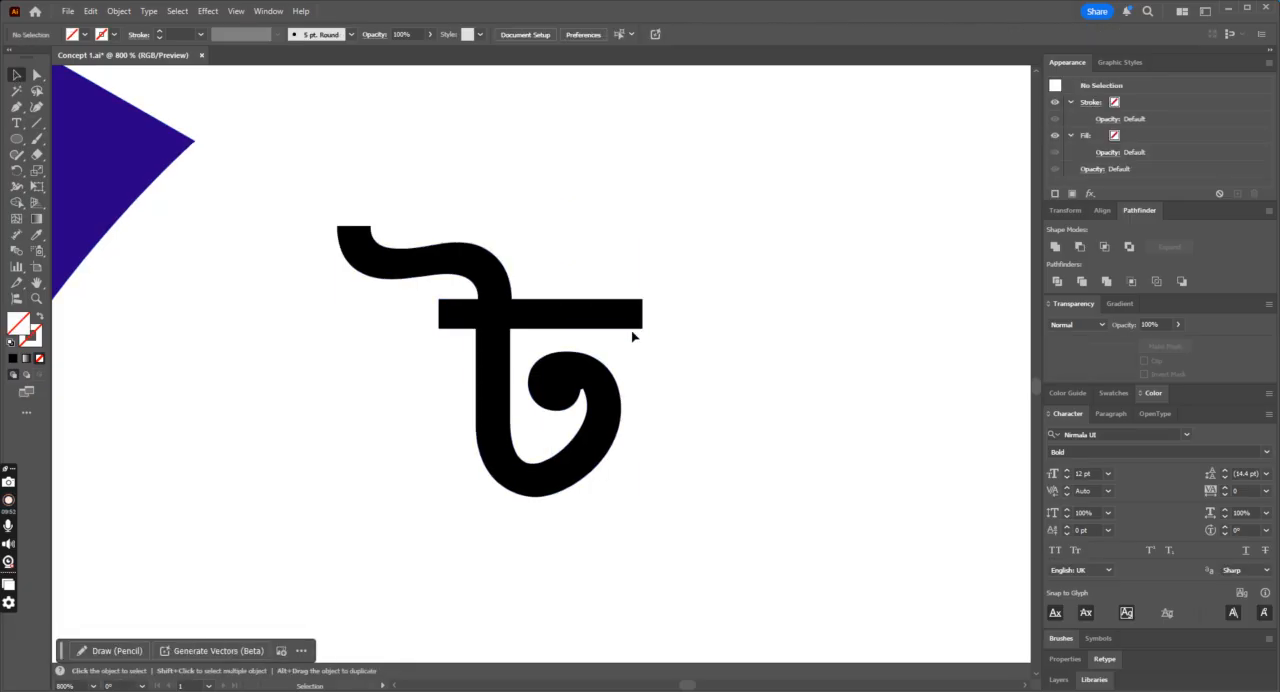
pyautogui.click(590, 318)
pyautogui.press('Delete')
# Step: Unite the remaining pieces of the letter into one shape and deselect it
pyautogui.click(528, 360)
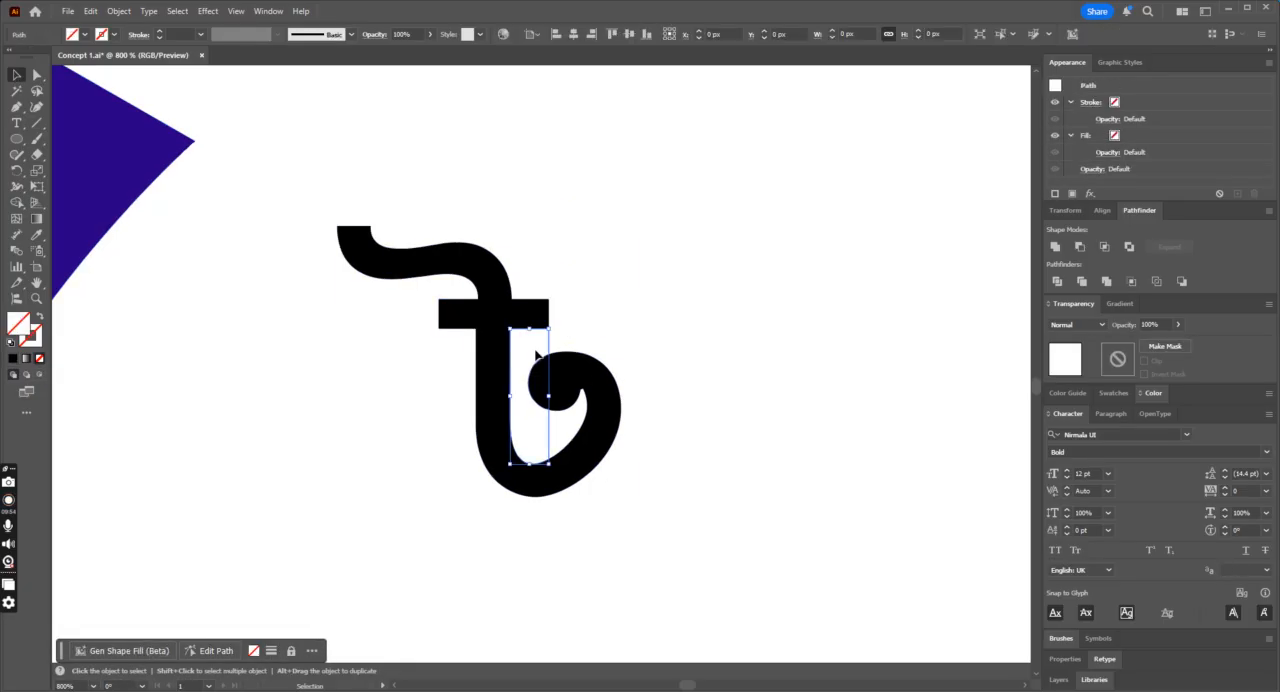
pyautogui.click(674, 360)
pyautogui.moveTo(569, 445); pyautogui.dragTo(575, 448)
pyautogui.click(700, 380)
pyautogui.moveTo(376, 166); pyautogui.dragTo(709, 577)
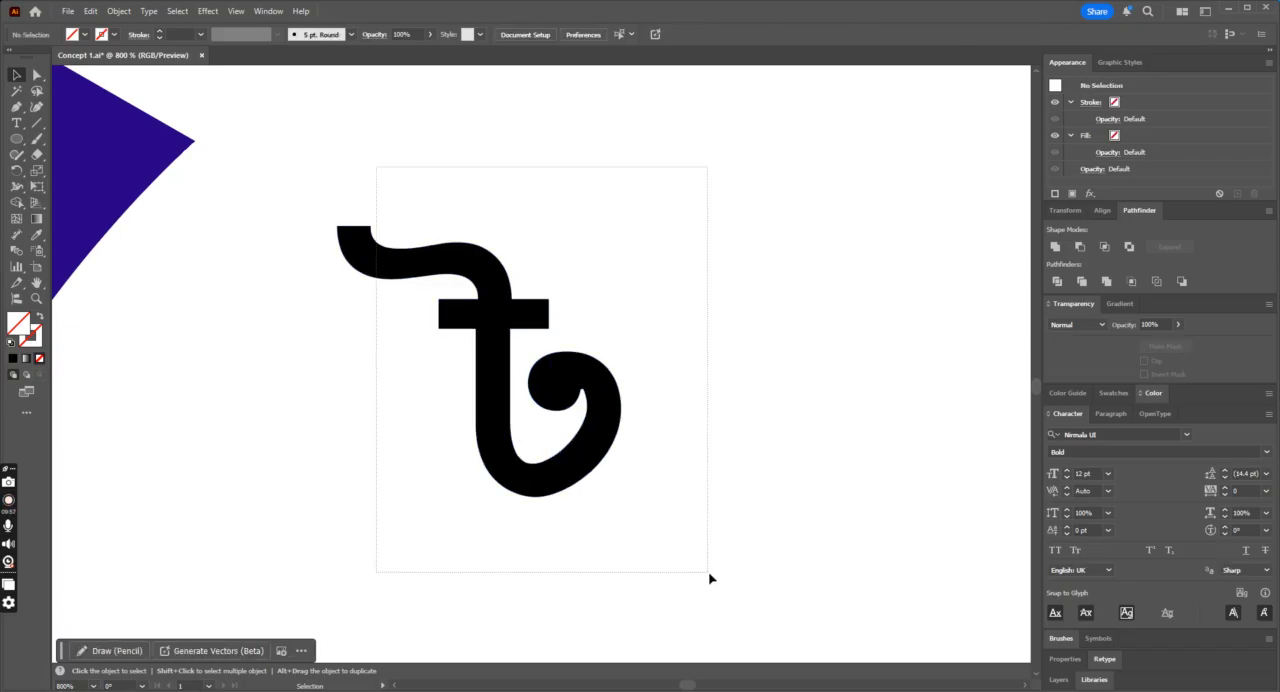
pyautogui.click(1057, 248)
pyautogui.click(653, 250)
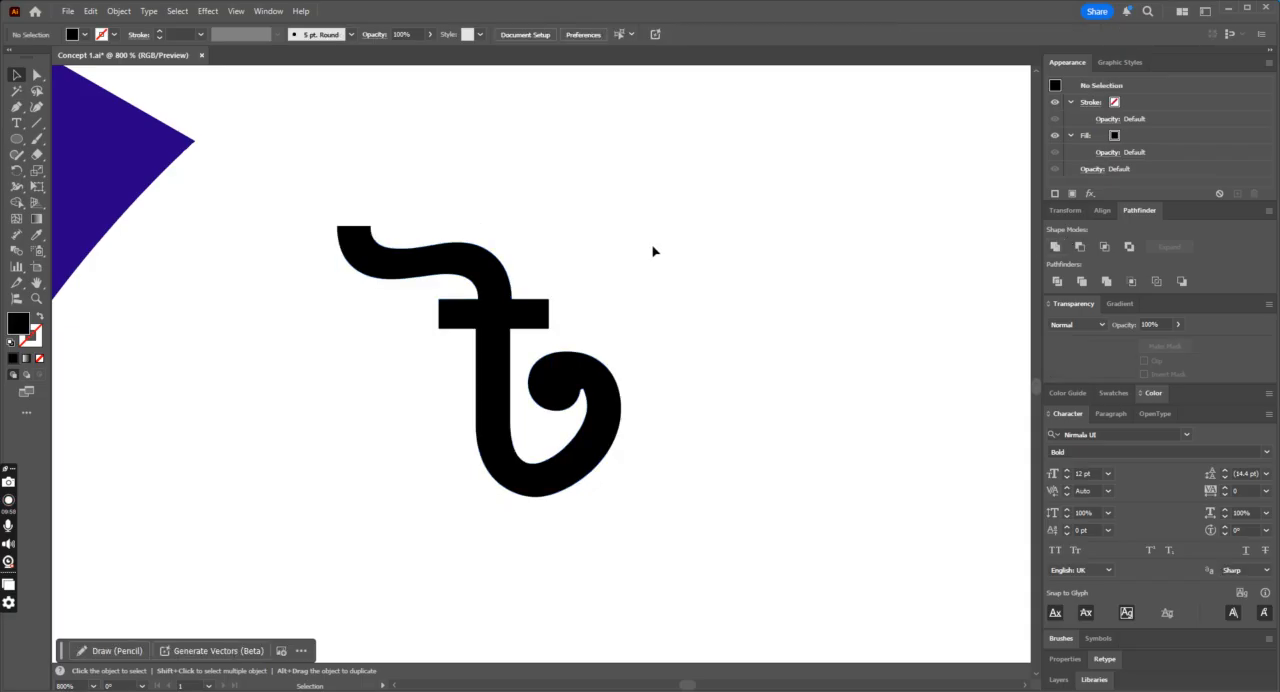
# Step: Try to trim the tip of the letter's upper curl along a vertical line of about 21 px with Shape Builder
pyautogui.click(36, 124)
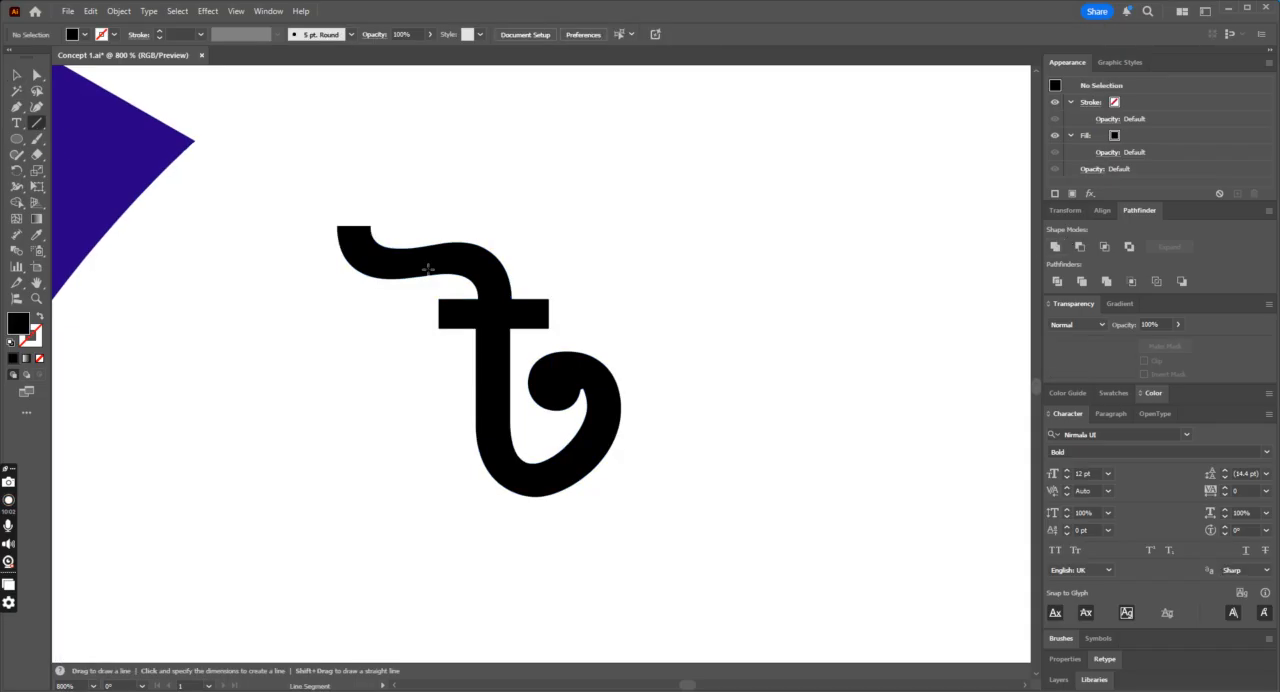
pyautogui.moveTo(389, 172); pyautogui.dragTo(383, 325)
pyautogui.click(16, 74)
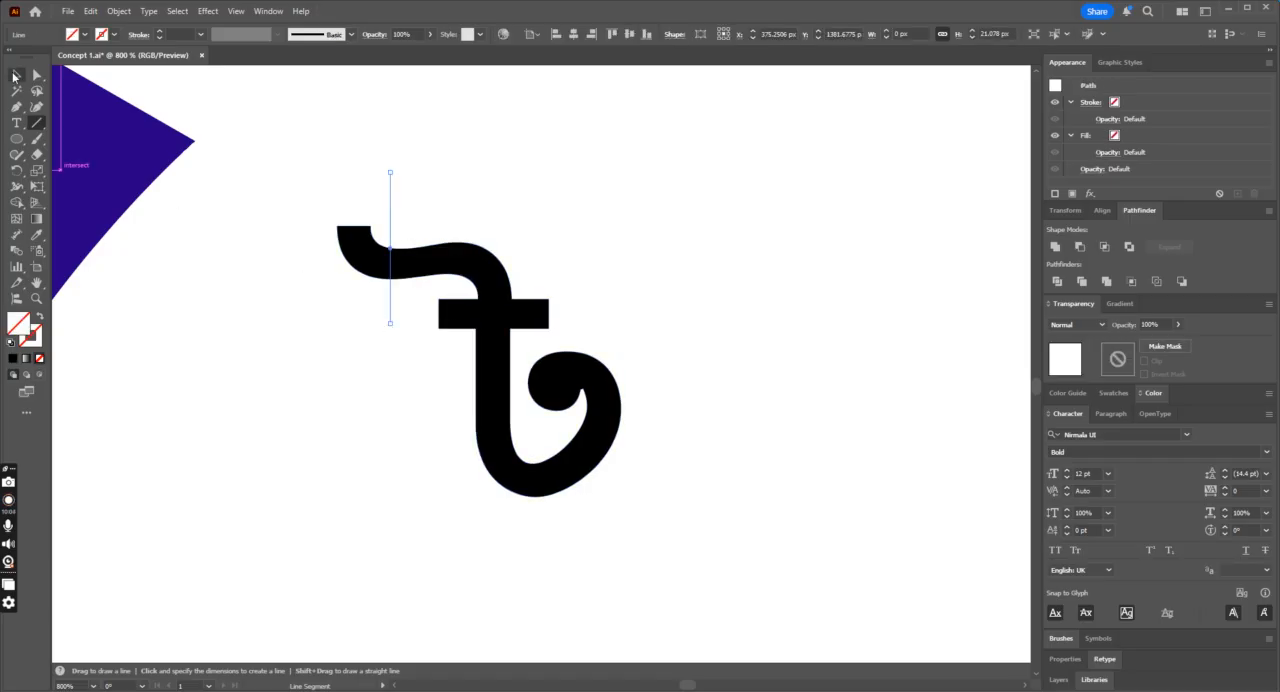
pyautogui.hotkey('ctrl', 'a')
pyautogui.click(16, 202)
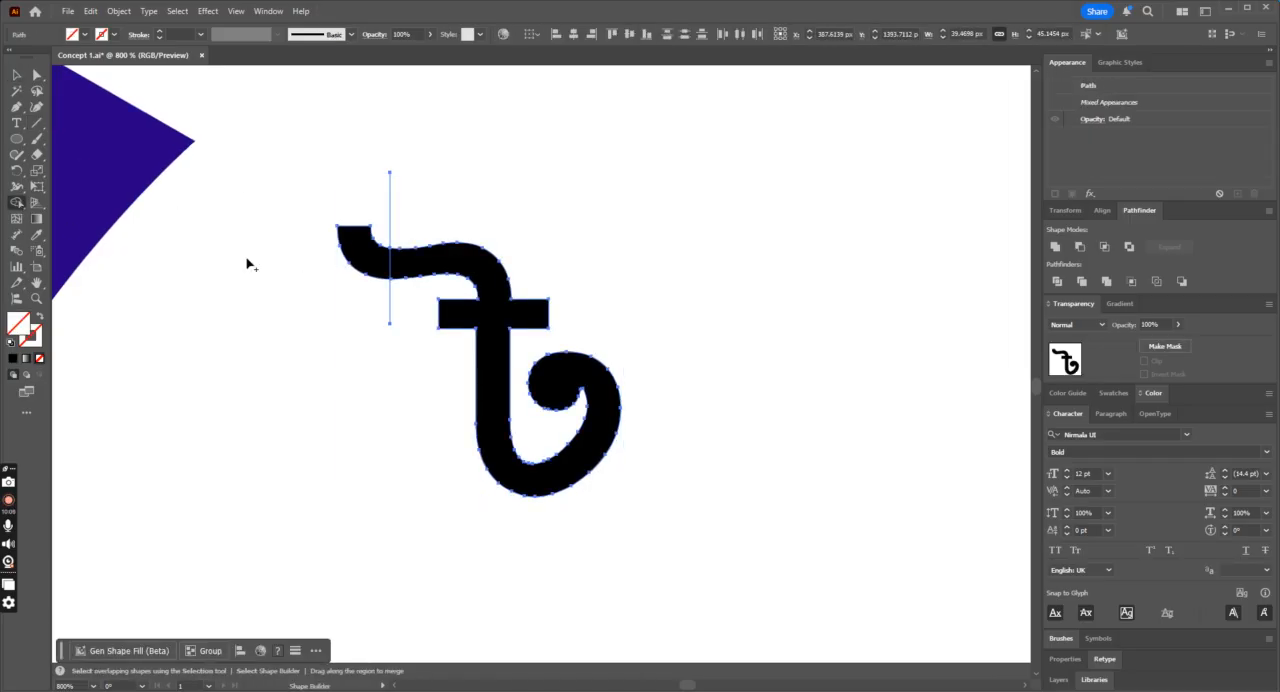
pyautogui.keyDown('alt'); pyautogui.click(345, 257); pyautogui.keyUp('alt')
pyautogui.click(16, 75)
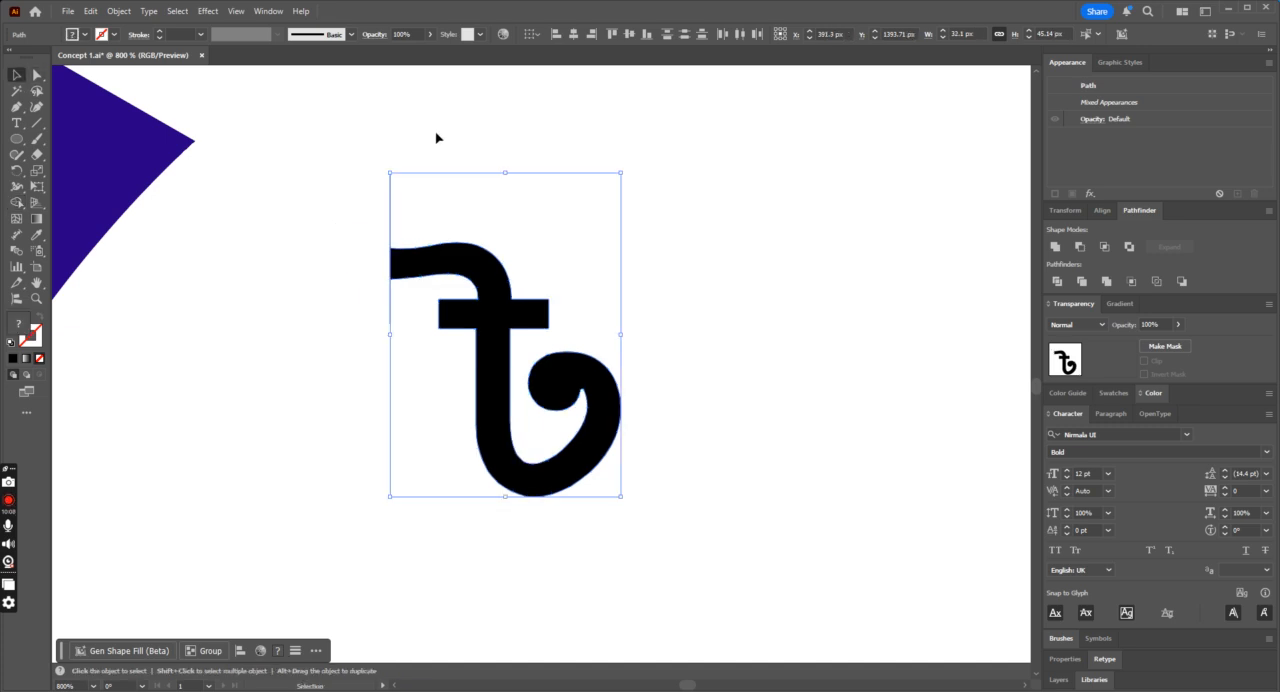
pyautogui.click(445, 137)
pyautogui.hotkey('ctrl', '-')
pyautogui.hotkey('ctrl', '-')
pyautogui.hotkey('ctrl', '-')
pyautogui.hotkey('ctrl', 'z')
pyautogui.hotkey('ctrl', 'z')
pyautogui.click(632, 272)
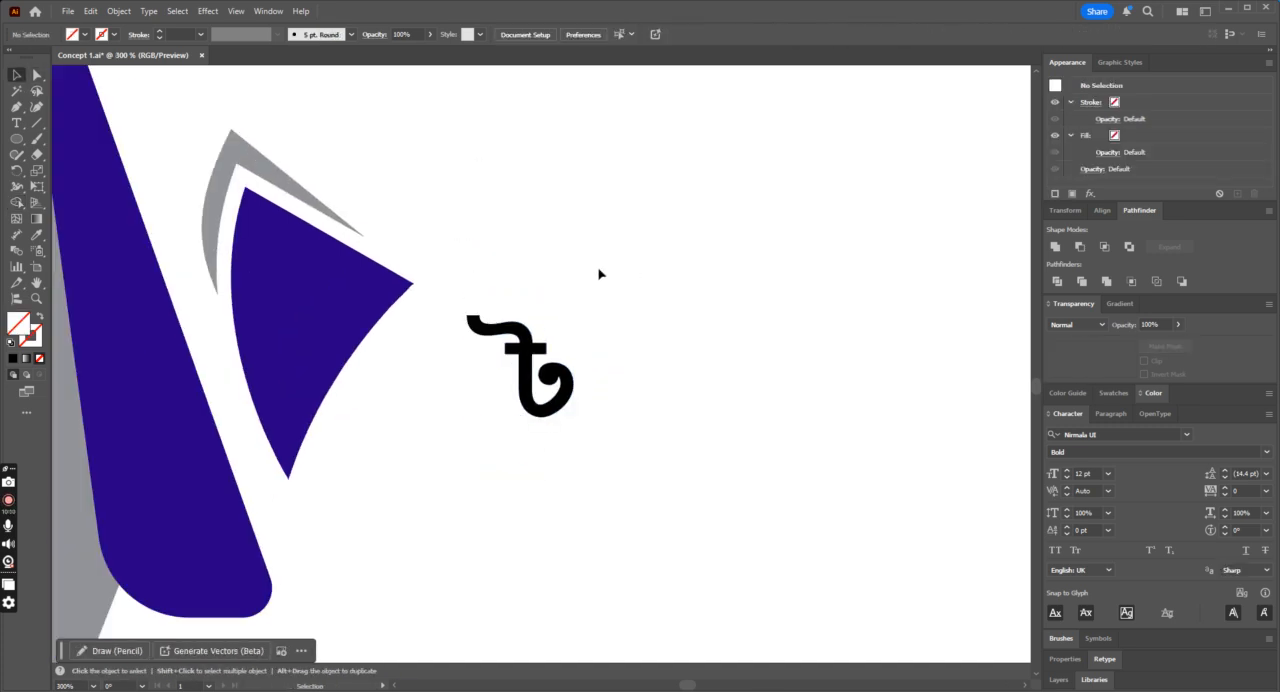
# Step: Move the reshaped letter onto the blue fin and rotate and scale it to fit, about 16 by 35 px
pyautogui.moveTo(478, 277); pyautogui.dragTo(536, 312)
pyautogui.moveTo(638, 290); pyautogui.dragTo(463, 423)
pyautogui.moveTo(540, 392); pyautogui.dragTo(312, 329)
pyautogui.moveTo(354, 256); pyautogui.dragTo(327, 284)
pyautogui.moveTo(338, 340); pyautogui.dragTo(346, 385)
pyautogui.moveTo(374, 331); pyautogui.dragTo(353, 321)
# Step: Recolour the letter on the fin white with the Eyedropper and deselect it
pyautogui.press('i')
pyautogui.click(580, 251)
pyautogui.hotkey('ctrl', '-')
pyautogui.hotkey('ctrl', '-')
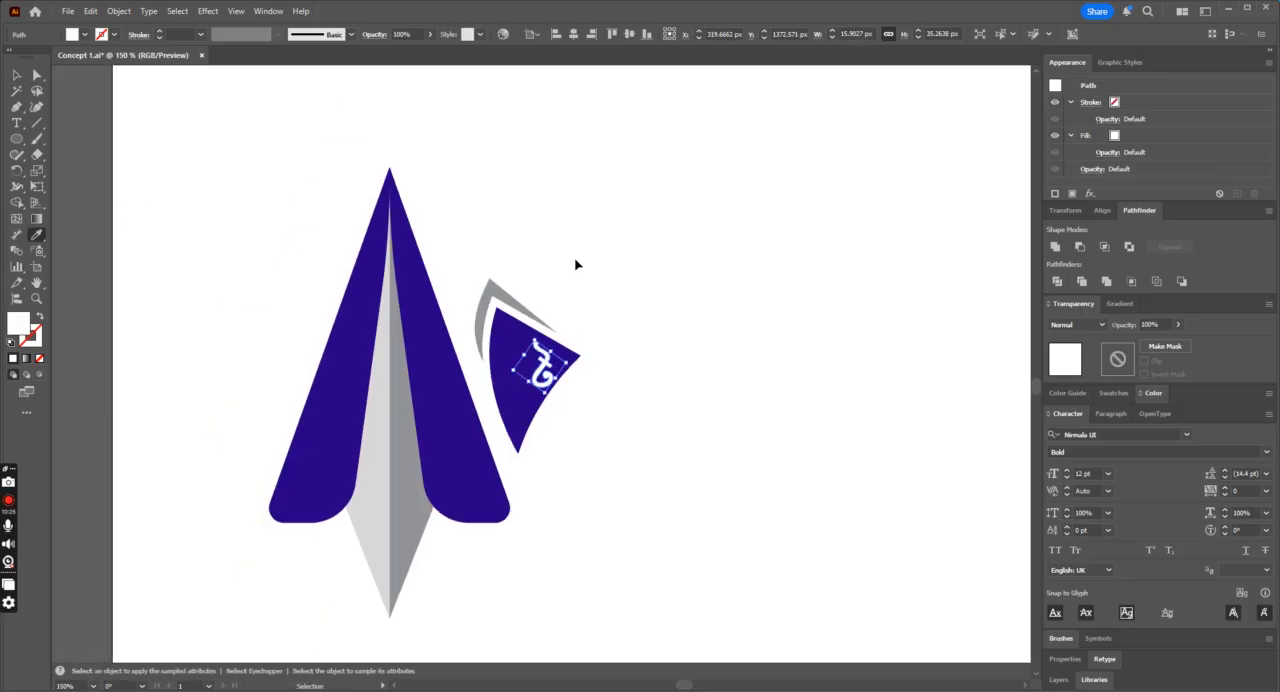
pyautogui.hotkey('ctrl', '-')
pyautogui.hotkey('ctrl', '-')
pyautogui.click(16, 76)
pyautogui.click(511, 197)
# Step: Shift the white letter toward the fin's inner edge, beside the plane's wing
pyautogui.hotkey('ctrl', '+')
pyautogui.hotkey('ctrl', '+')
pyautogui.hotkey('ctrl', '+')
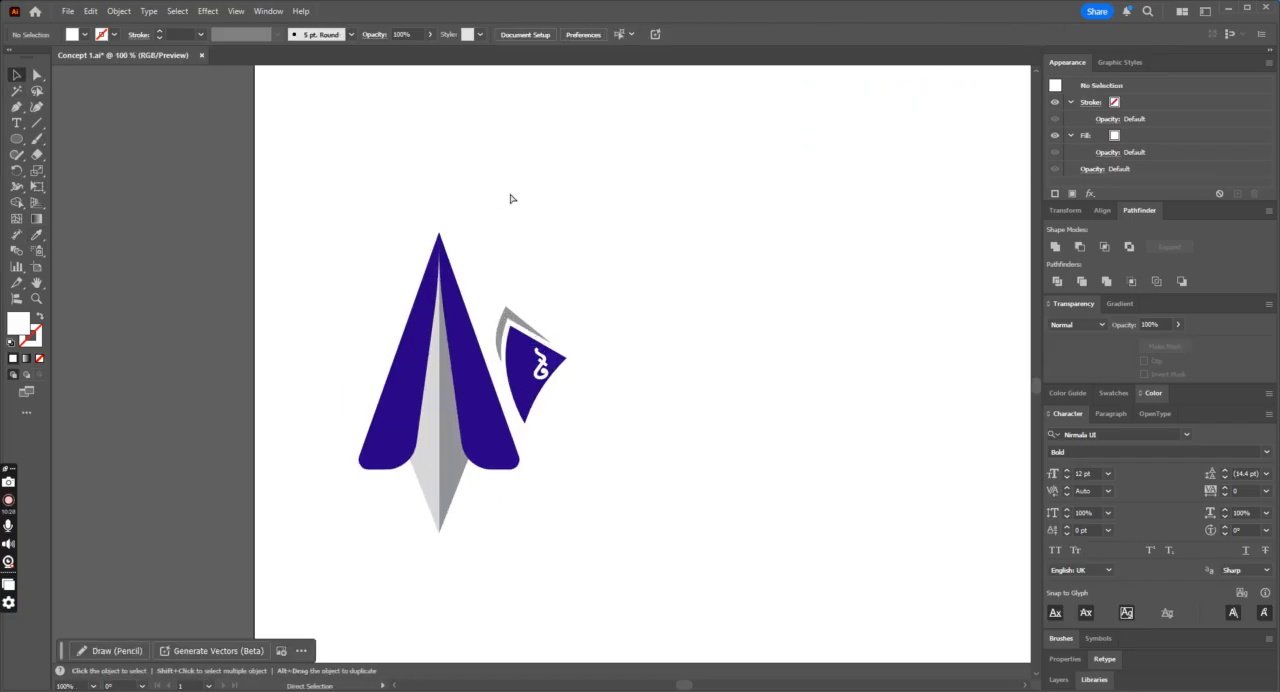
pyautogui.moveTo(532, 380); pyautogui.dragTo(496, 400)
pyautogui.hotkey('ctrl', '+')
pyautogui.hotkey('ctrl', '+')
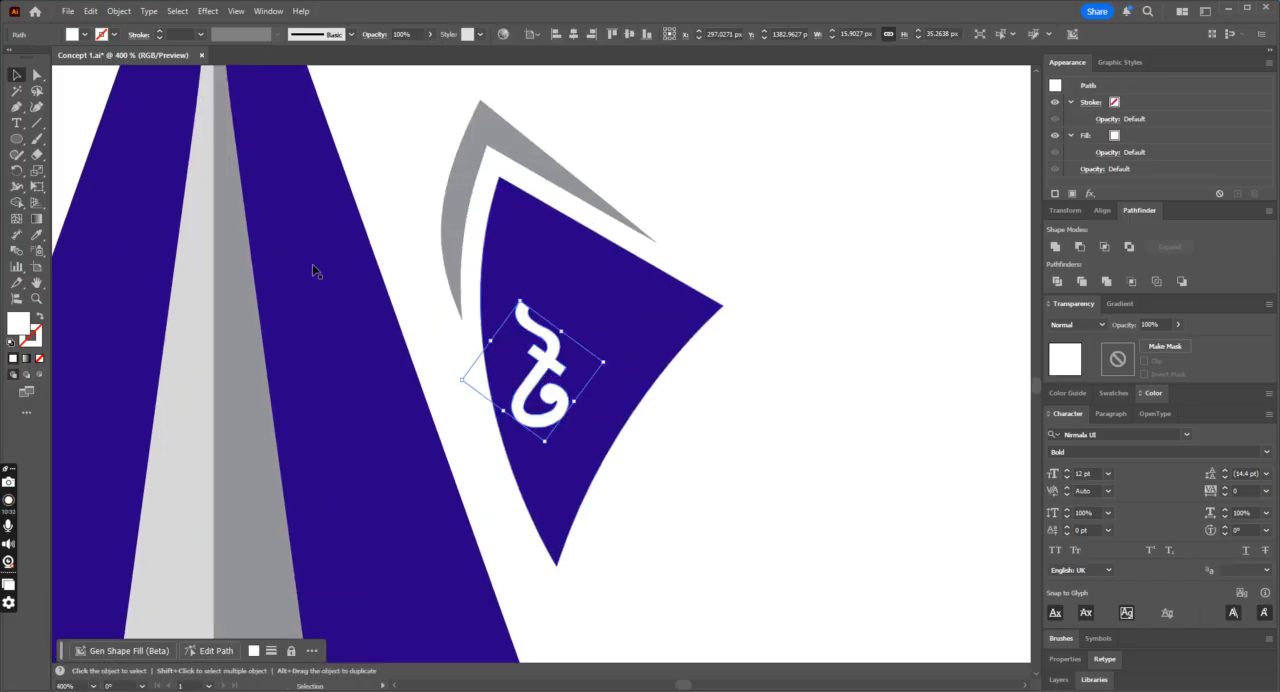
# Step: Draw a white circle around the letter, overlapping the fin's inner edge, and send it behind the letter
pyautogui.click(17, 143)
pyautogui.moveTo(441, 275)
pyautogui.mouseDown()
pyautogui.moveTo(586, 434)
pyautogui.moveTo(620, 449)
pyautogui.mouseUp()
pyautogui.press('v')
pyautogui.moveTo(533, 363); pyautogui.dragTo(534, 375)
pyautogui.press('a')
pyautogui.hotkey('ctrl', '[')
# Step: Recolour the letter with the fin's dark blue using the Eyedropper and deselect it
pyautogui.click(548, 368)
pyautogui.click(40, 238)
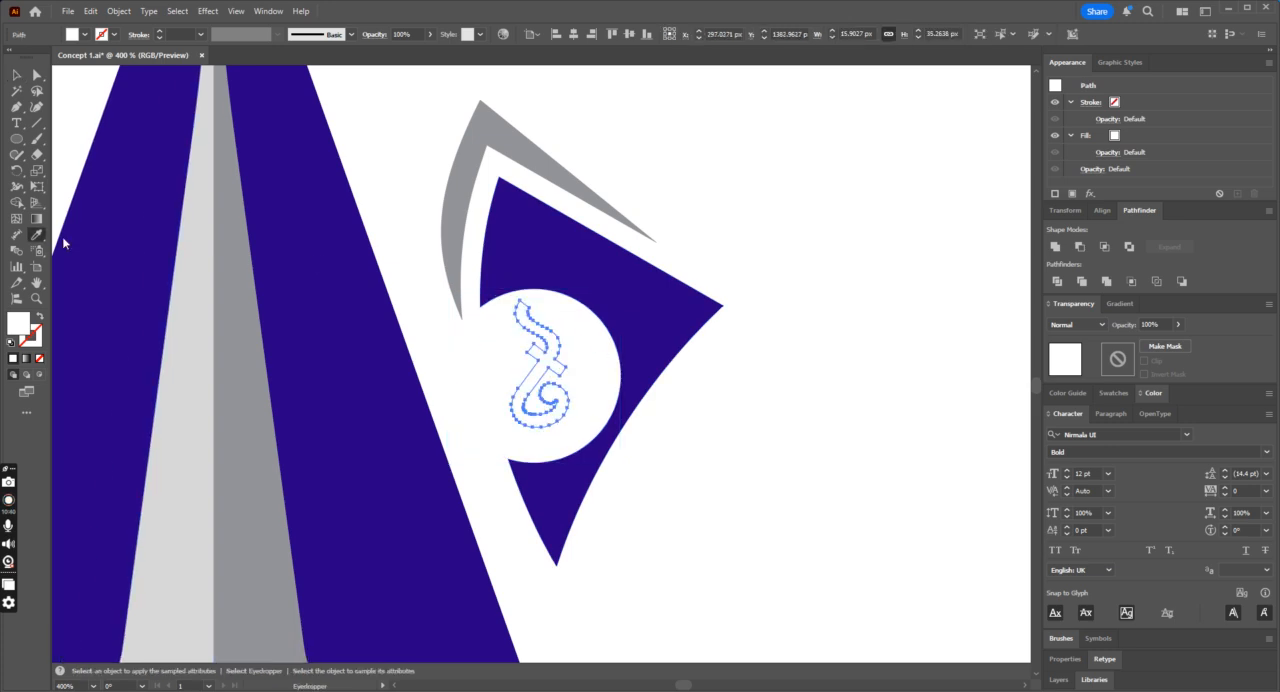
pyautogui.click(541, 241)
pyautogui.click(21, 80)
pyautogui.click(700, 186)
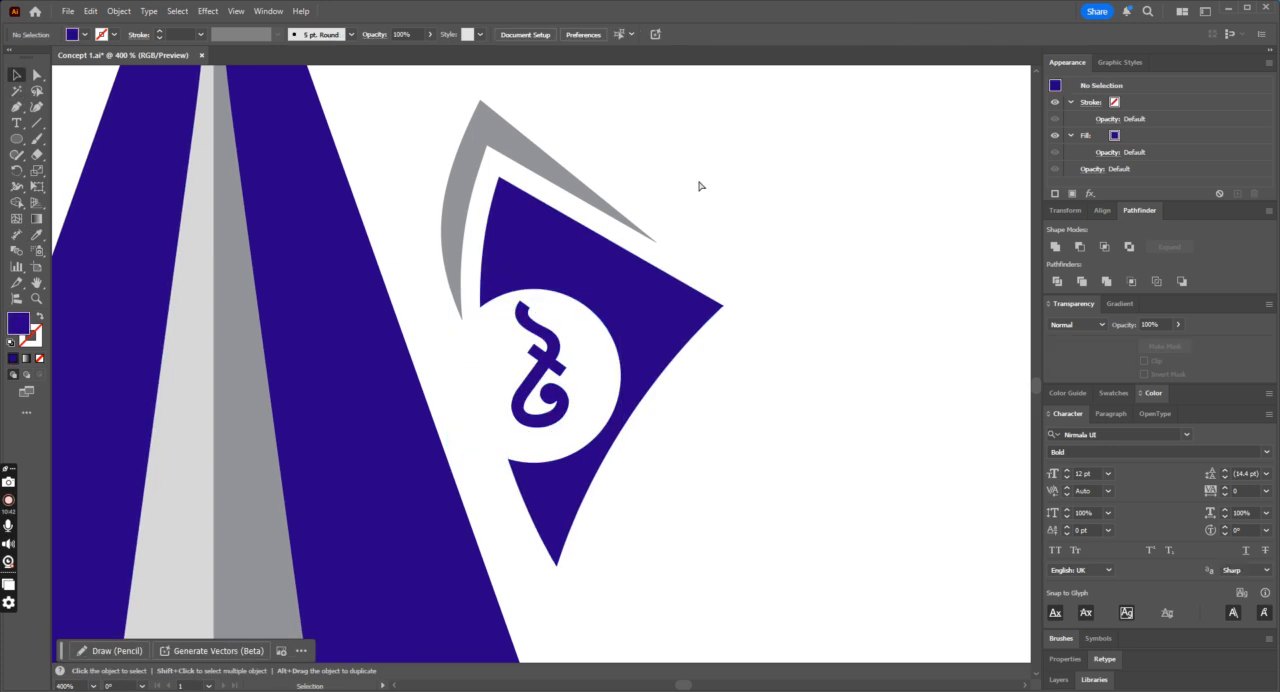
# Step: Rotate the letter more upright and reduce it to about 15.5 by 27.6 px in the middle of the white circle
pyautogui.hotkey('ctrl', '-')
pyautogui.hotkey('ctrl', '-')
pyautogui.hotkey('ctrl', '-')
pyautogui.hotkey('ctrl', '-')
pyautogui.hotkey('ctrl', '=')
pyautogui.hotkey('ctrl', '=')
pyautogui.hotkey('ctrl', '=')
pyautogui.hotkey('ctrl', '=')
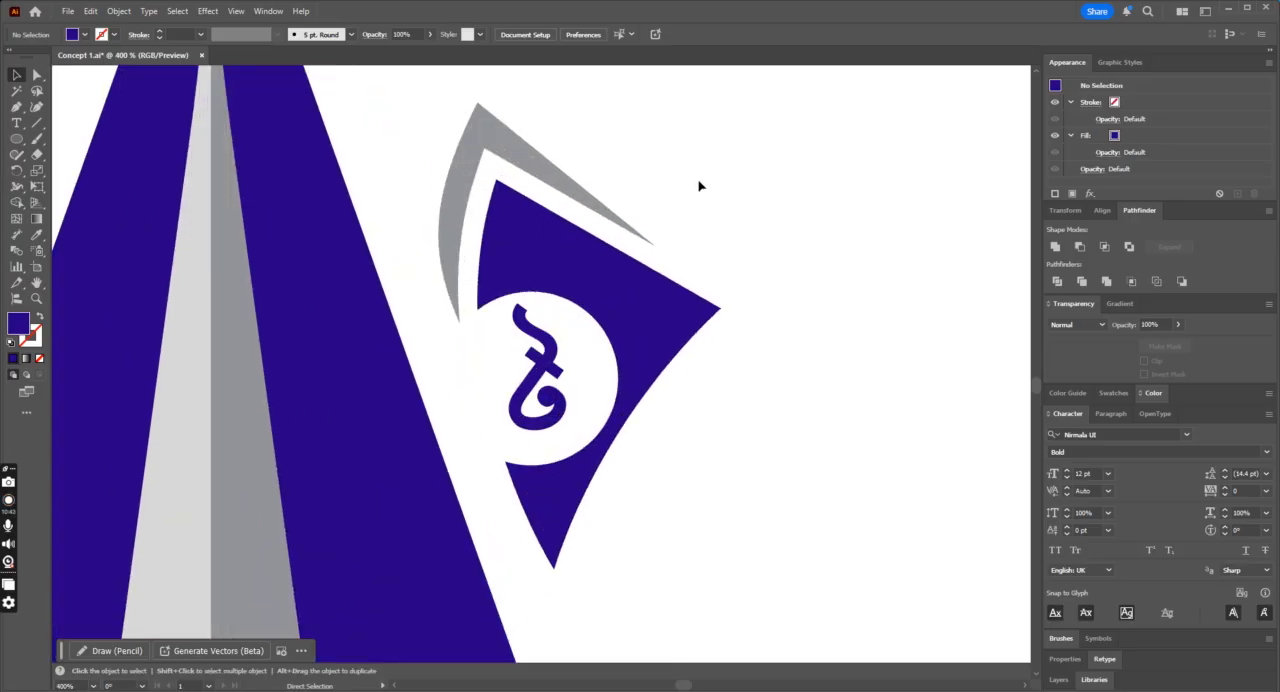
pyautogui.click(558, 362)
pyautogui.moveTo(545, 453); pyautogui.dragTo(560, 449)
pyautogui.moveTo(544, 363); pyautogui.dragTo(539, 371)
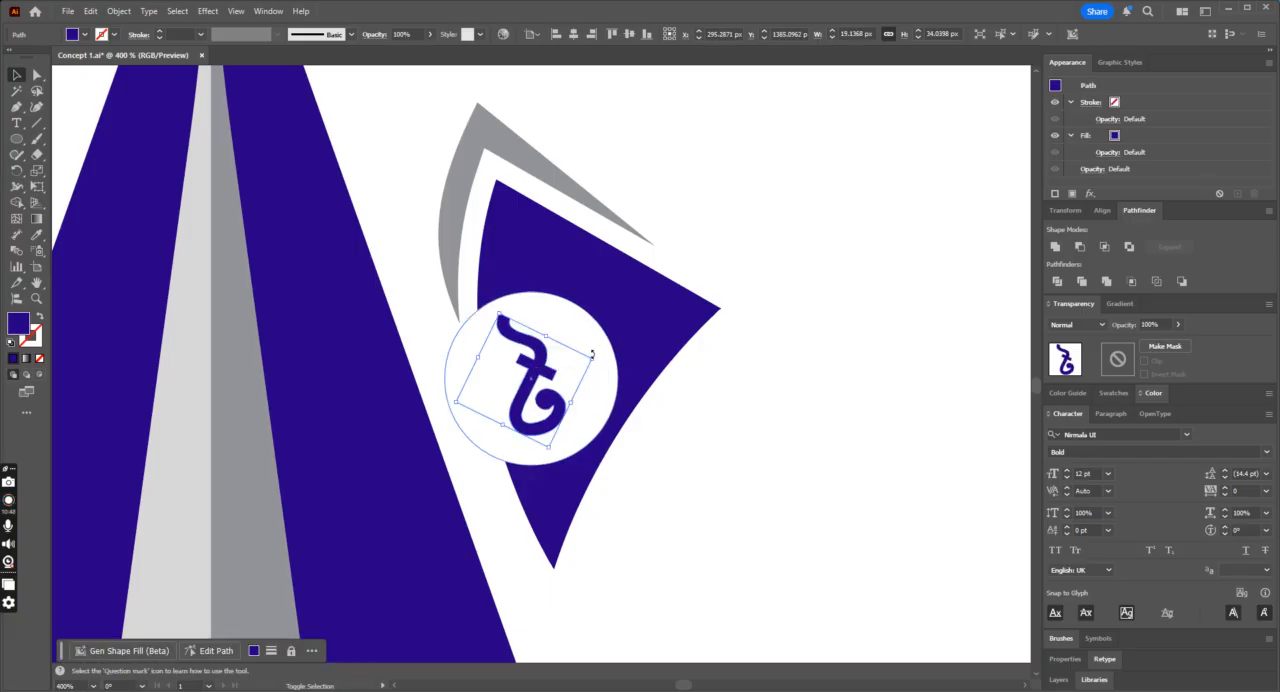
# Step: Add a concentric circle about 40 px across inside the white one, with a dark blue stroke and no fill
pyautogui.click(598, 408)
pyautogui.press('v')
pyautogui.moveTo(619, 296); pyautogui.dragTo(603, 306)
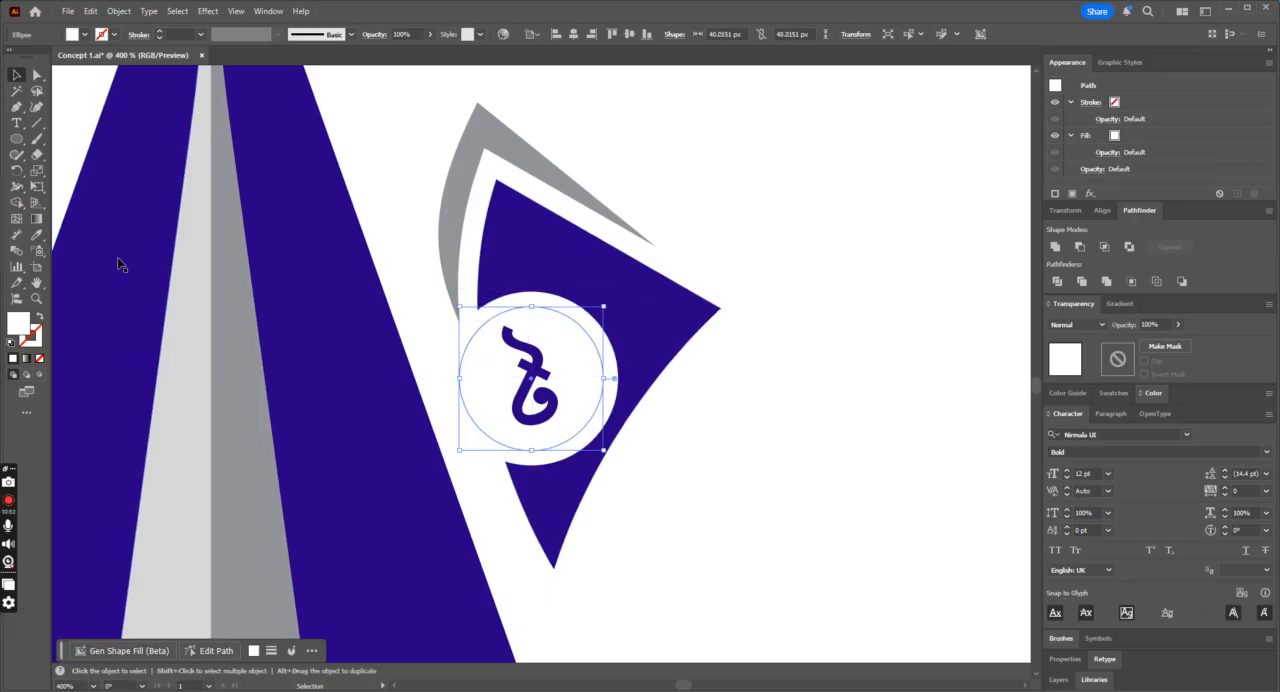
pyautogui.click(36, 234)
pyautogui.click(581, 243)
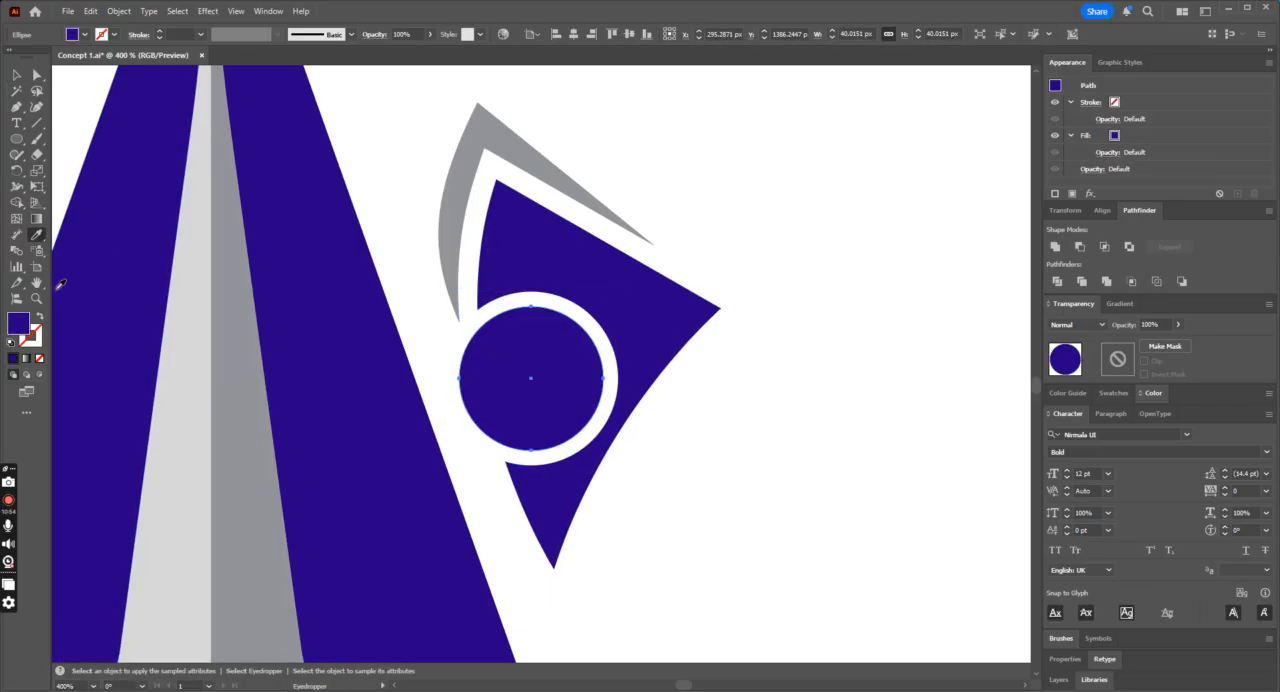
pyautogui.click(40, 317)
# Step: Align the inner circle's stroke to the inside and set its weight to 2 pt
pyautogui.click(138, 36)
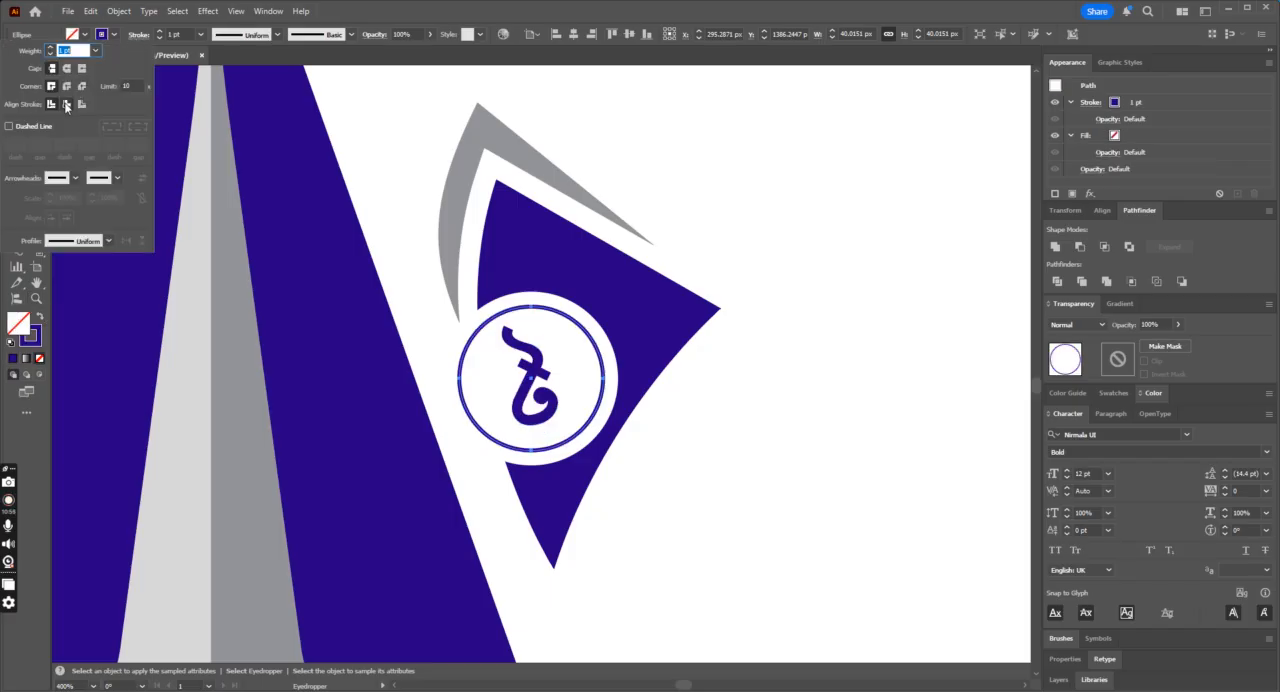
pyautogui.click(66, 104)
pyautogui.click(157, 33)
pyautogui.click(157, 33)
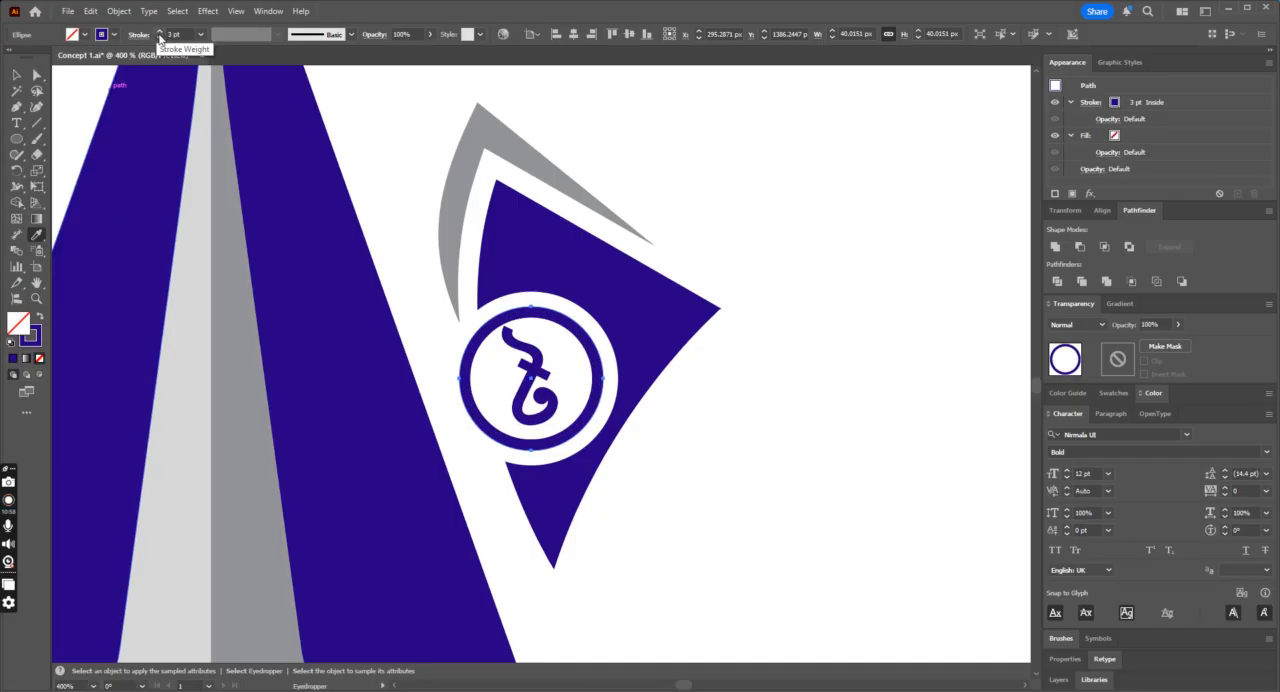
pyautogui.click(159, 38)
pyautogui.click(12, 76)
pyautogui.click(657, 189)
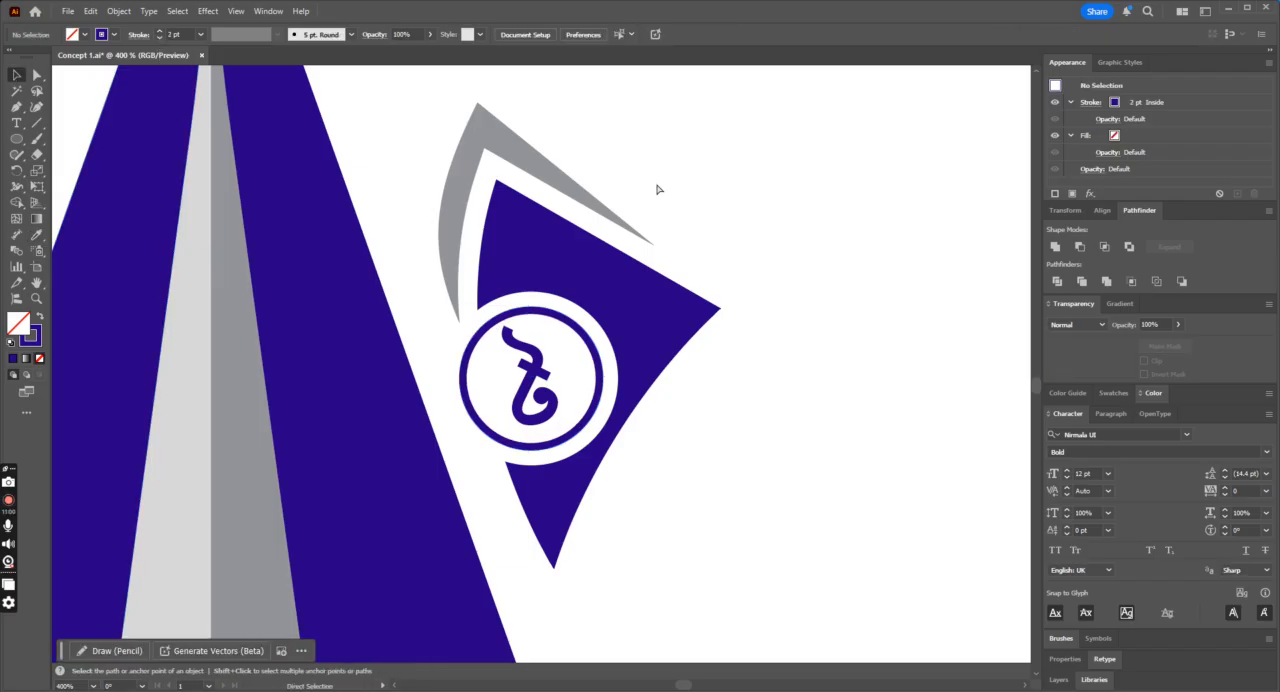
# Step: Shrink the letter inside the ring to about 11.6 by 20.6 px and deselect it
pyautogui.hotkey('ctrl', '0')
pyautogui.hotkey('ctrl', '=')
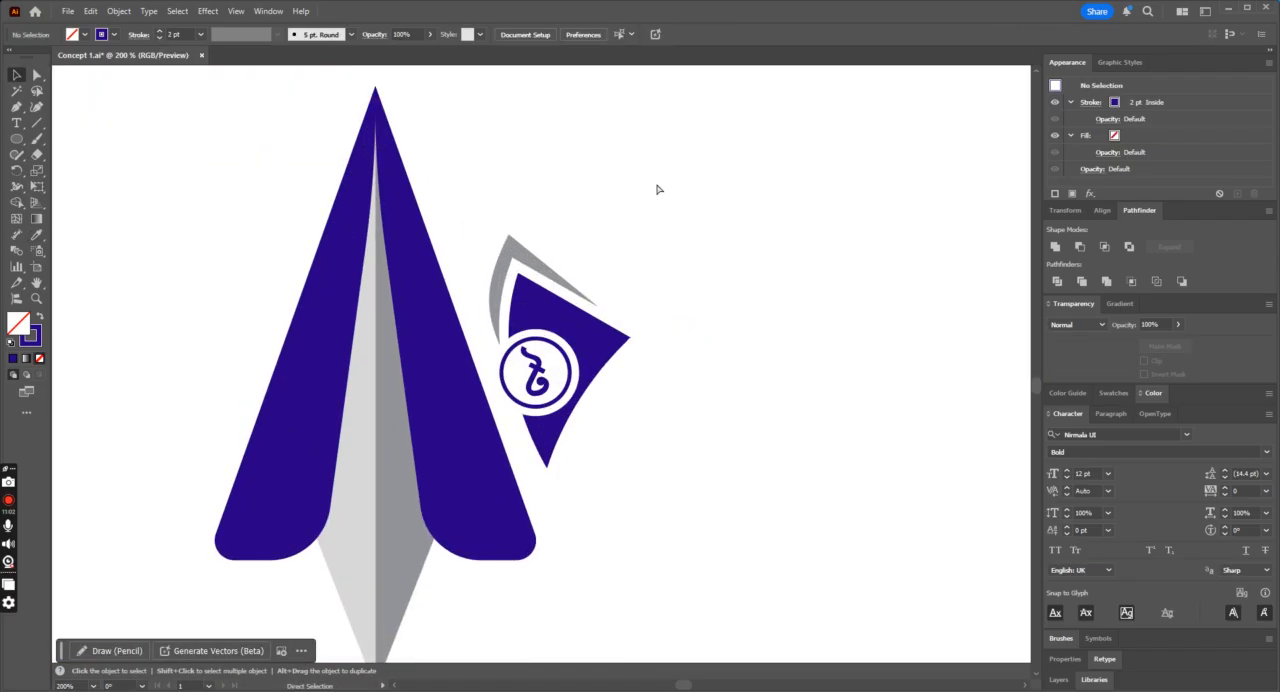
pyautogui.click(540, 370)
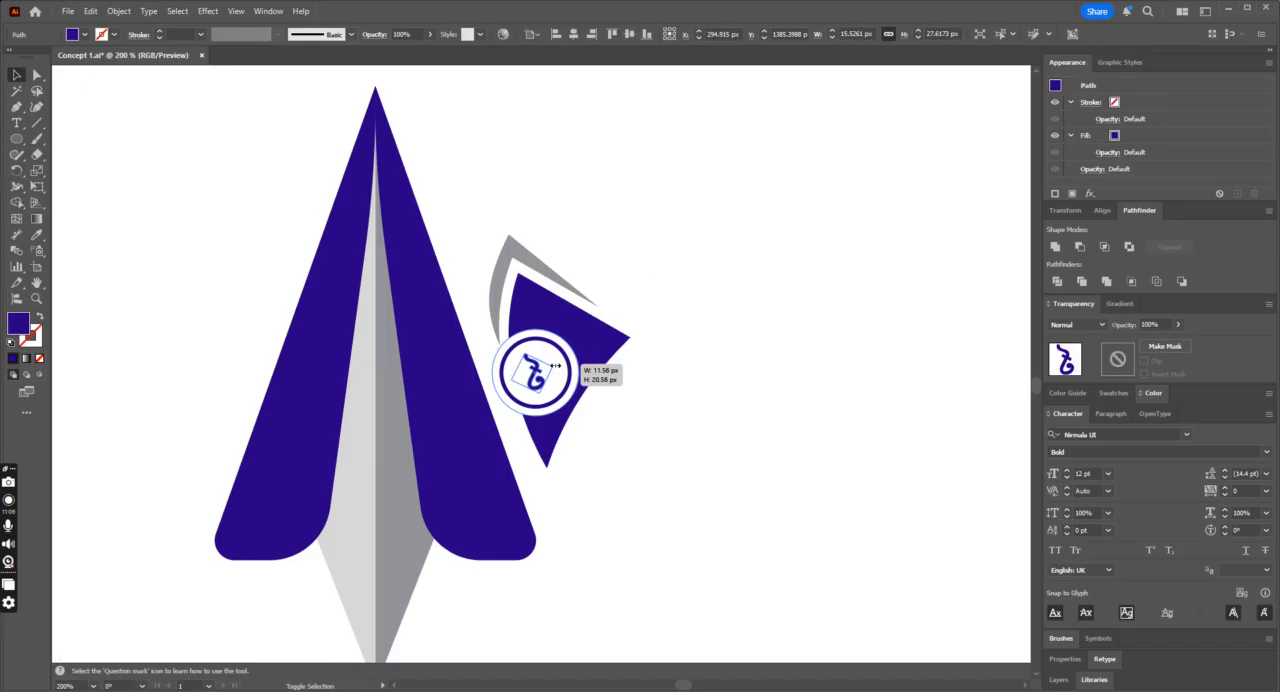
pyautogui.click(689, 388)
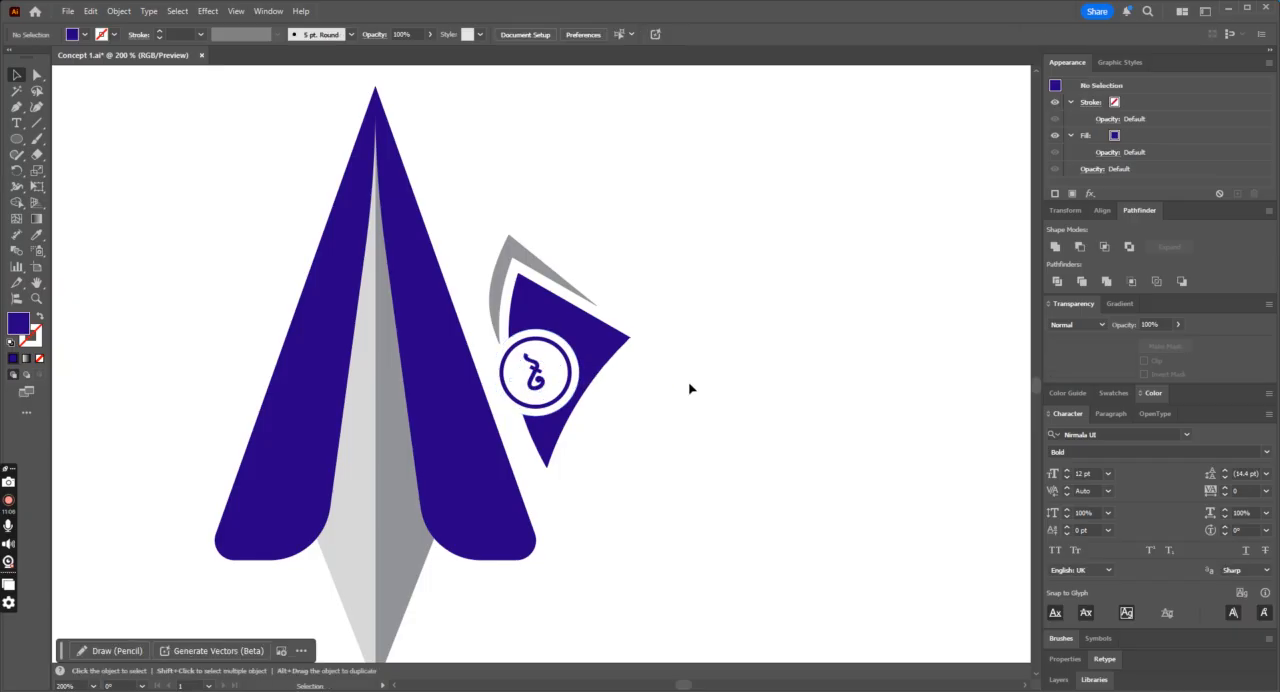
# Step: Set the blue ring's stroke weight to 3 pt and deselect it
pyautogui.click(562, 345)
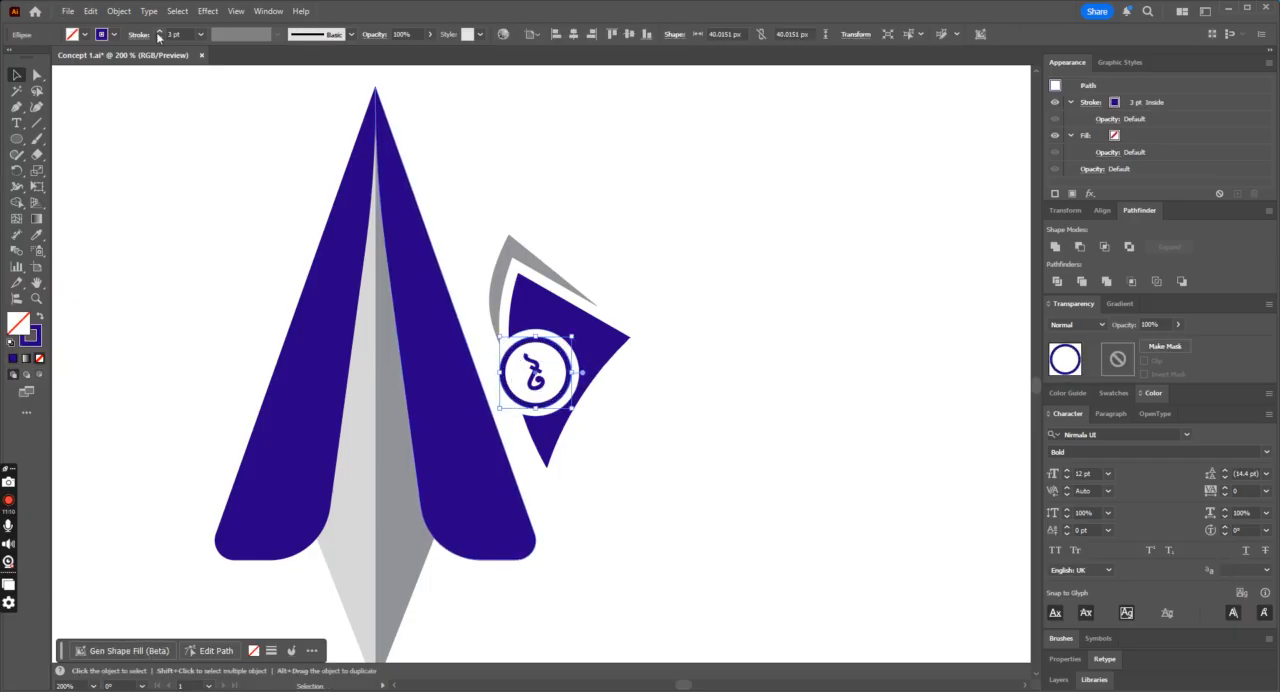
pyautogui.click(614, 194)
pyautogui.hotkey('ctrl', '1')
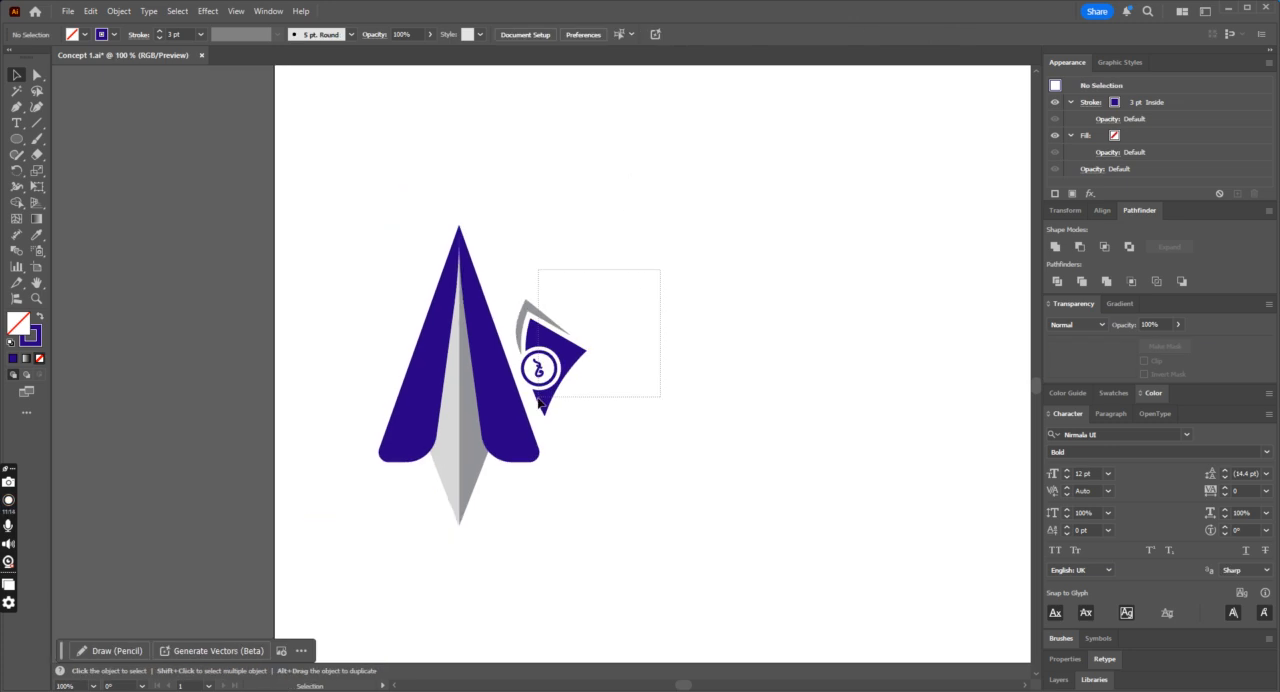
# Step: Select the whole fin with its letter badge, expand its appearance and expand its stroke into outlines
pyautogui.moveTo(660, 269); pyautogui.dragTo(541, 404)
pyautogui.click(118, 11)
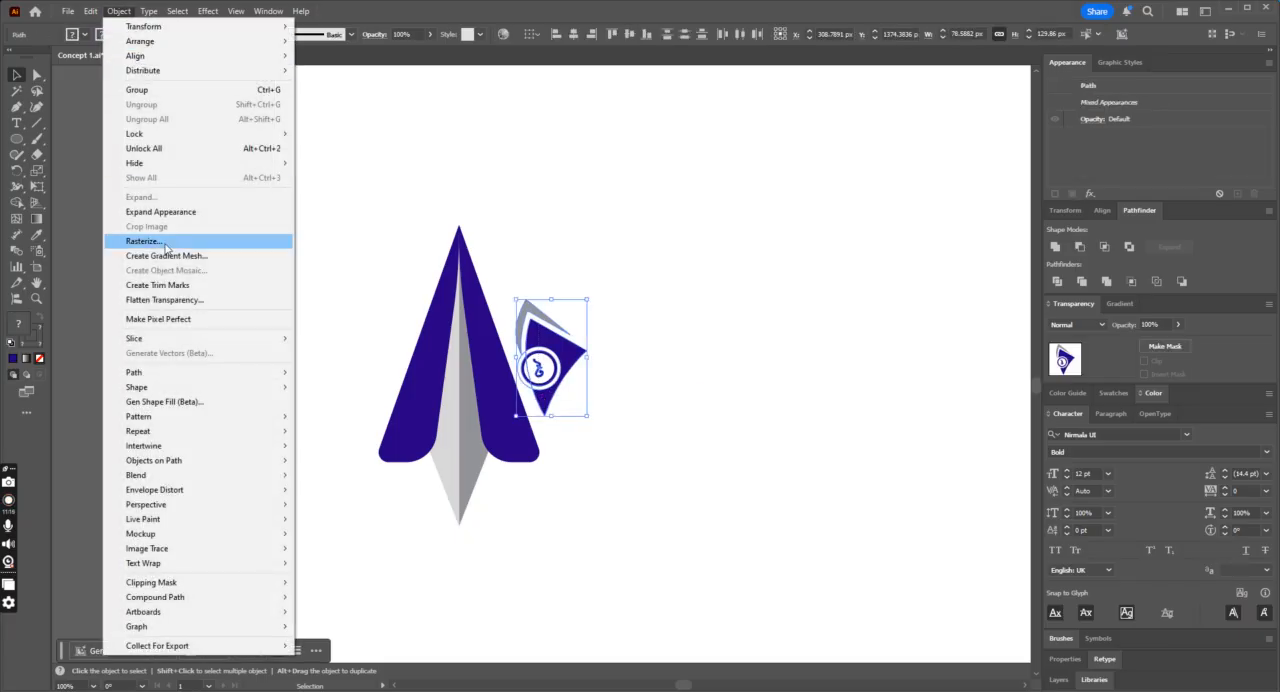
pyautogui.click(180, 212)
pyautogui.click(118, 11)
pyautogui.click(183, 200)
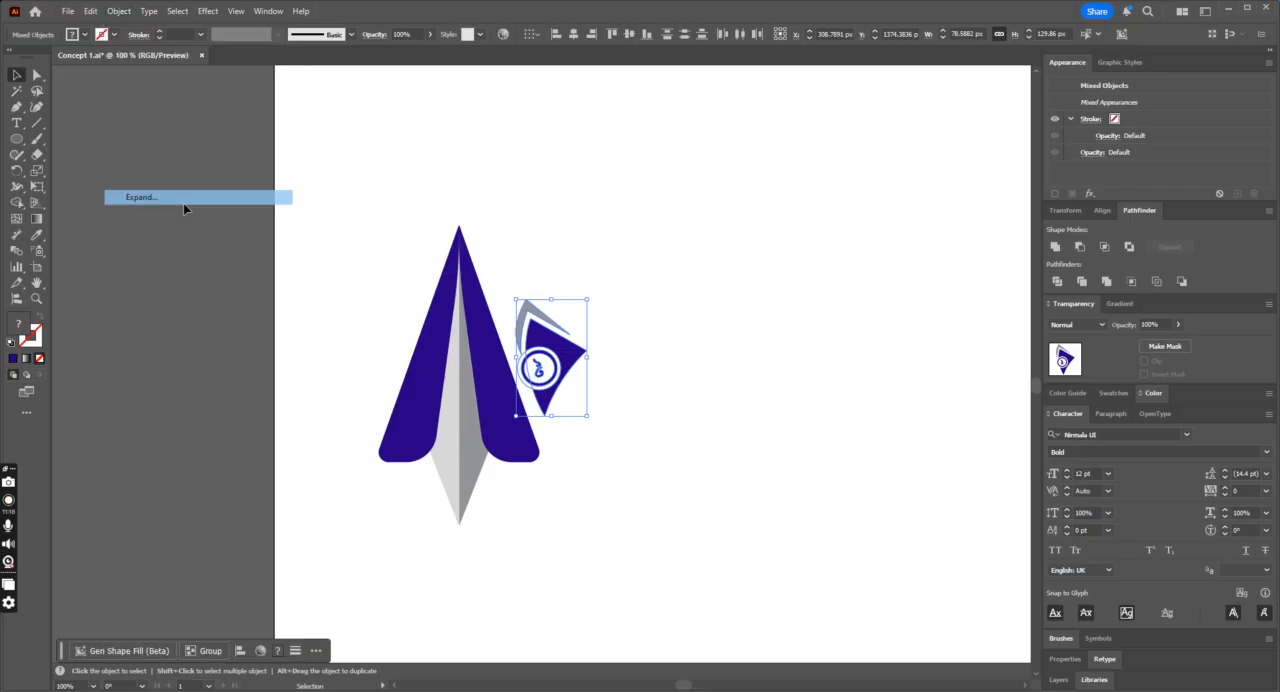
pyautogui.click(119, 12)
pyautogui.press('Escape')
pyautogui.hotkey('ctrl', '=')
pyautogui.hotkey('ctrl', '=')
pyautogui.hotkey('ctrl', '=')
pyautogui.hotkey('ctrl', '=')
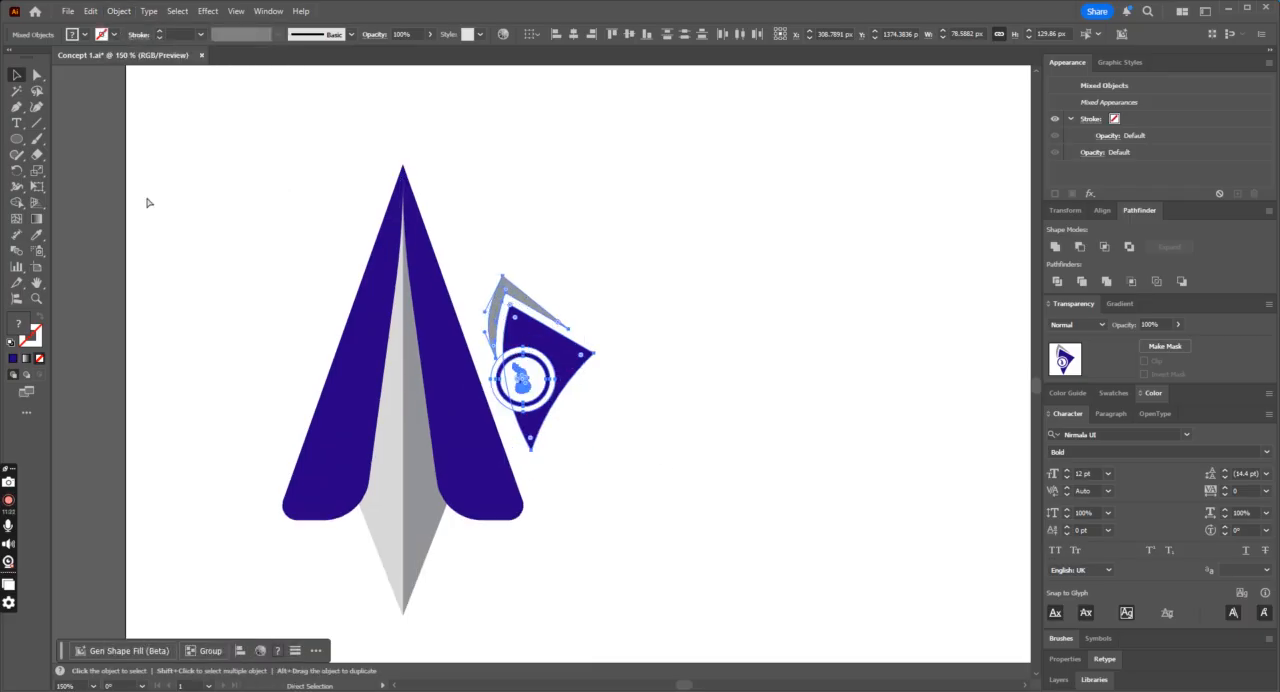
# Step: Duplicate the whole logo, including the fin and badge, onto the pasteboard beside the artboard
pyautogui.press('v')
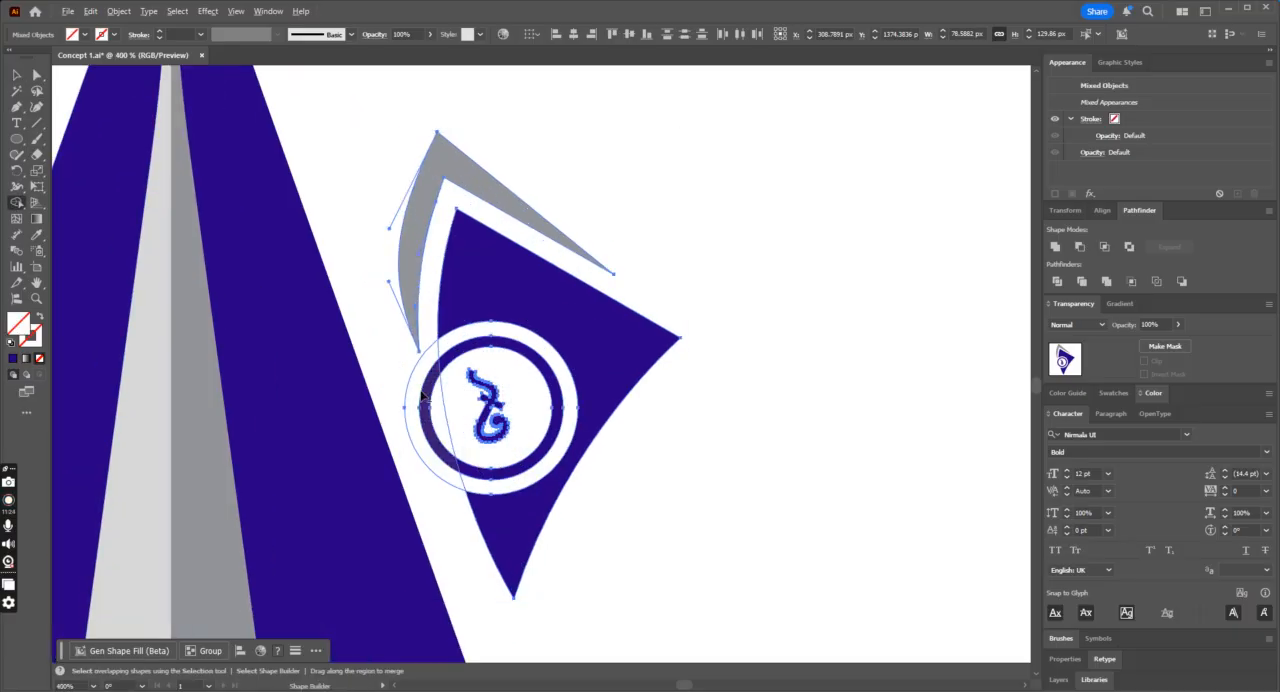
pyautogui.hotkey('ctrl', '-')
pyautogui.hotkey('ctrl', '-')
pyautogui.hotkey('ctrl', '-')
pyautogui.hotkey('ctrl', '-')
pyautogui.hotkey('shift', 'm')
pyautogui.click(14, 77)
pyautogui.moveTo(292, 169); pyautogui.dragTo(702, 598)
pyautogui.moveTo(548, 378); pyautogui.dragTo(155, 396)
# Step: Select the fin with its badge on the artboard and use Shape Builder to remove the ring parts outside the fin
pyautogui.click(589, 293)
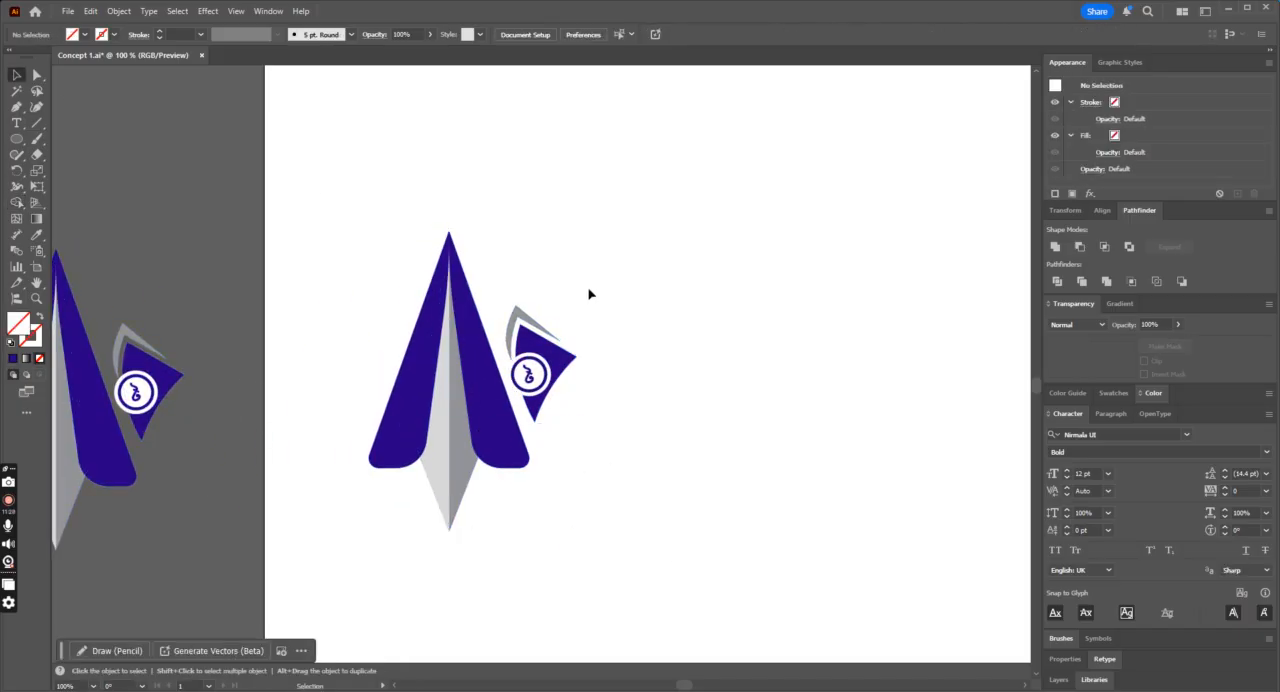
pyautogui.click(525, 411)
pyautogui.hotkey('ctrl', '+')
pyautogui.hotkey('ctrl', '+')
pyautogui.hotkey('ctrl', '+')
pyautogui.click(16, 202)
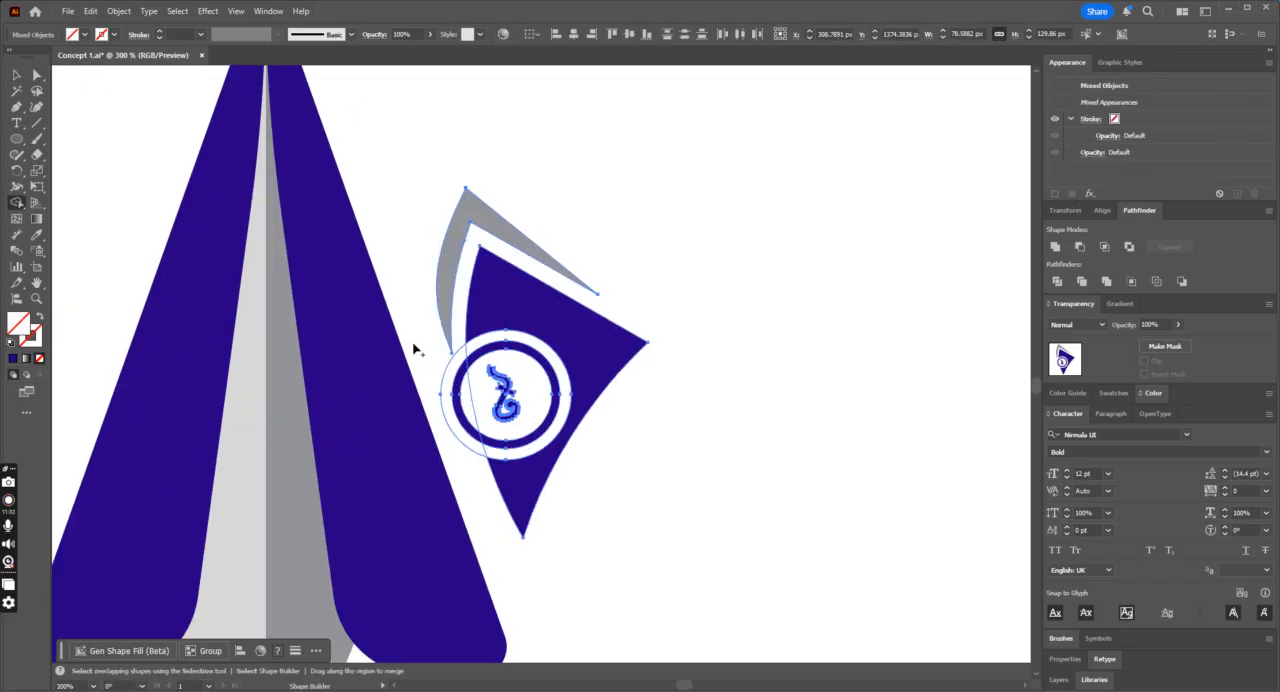
pyautogui.click(17, 74)
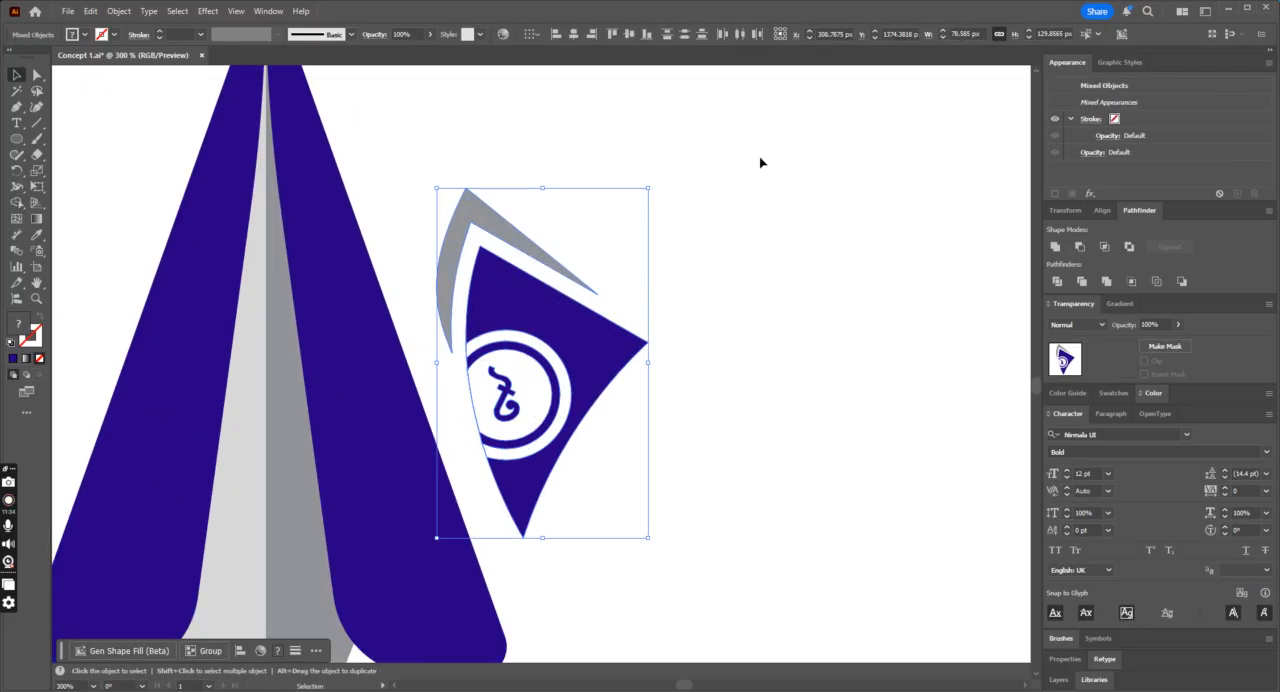
# Step: Subtract the white outer circle from the blue fin with Minus Front and deselect it
pyautogui.click(760, 160)
pyautogui.click(561, 368)
pyautogui.keyDown('shift'); pyautogui.click(613, 356); pyautogui.keyUp('shift')
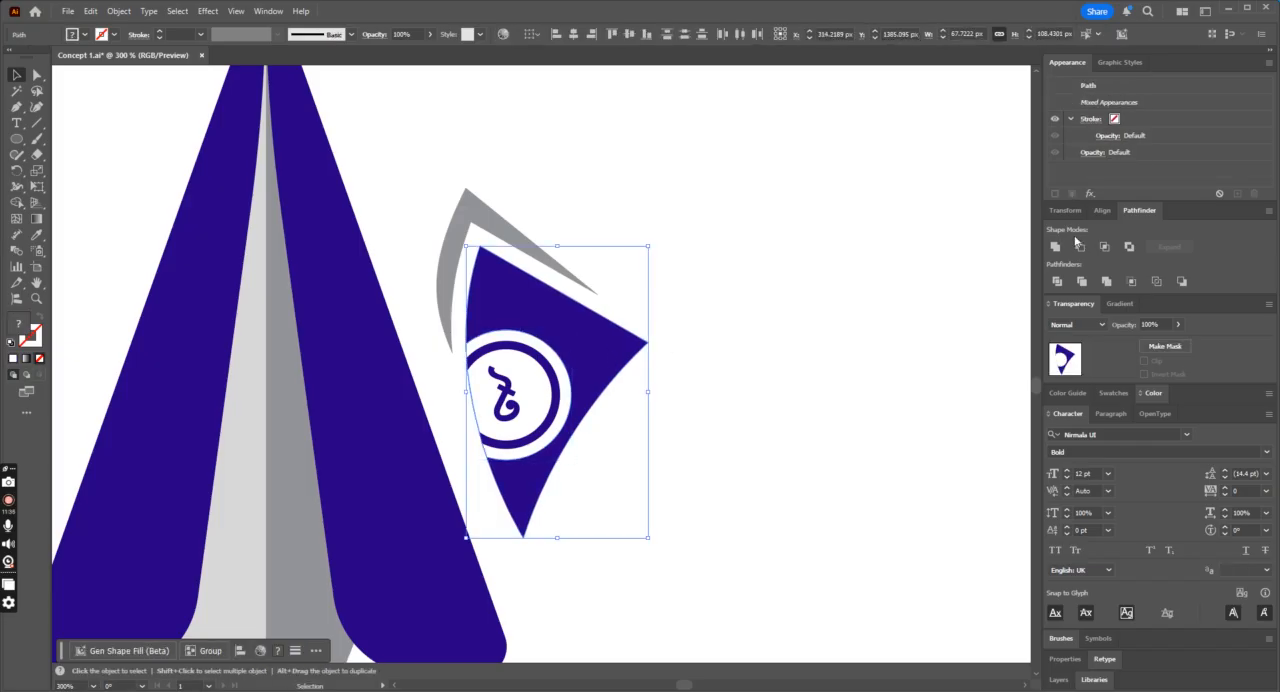
pyautogui.click(1083, 250)
pyautogui.click(751, 351)
pyautogui.hotkey('ctrl', '-')
pyautogui.hotkey('ctrl', '-')
pyautogui.hotkey('ctrl', '-')
pyautogui.hotkey('ctrl', '-')
pyautogui.hotkey('ctrl', '-')
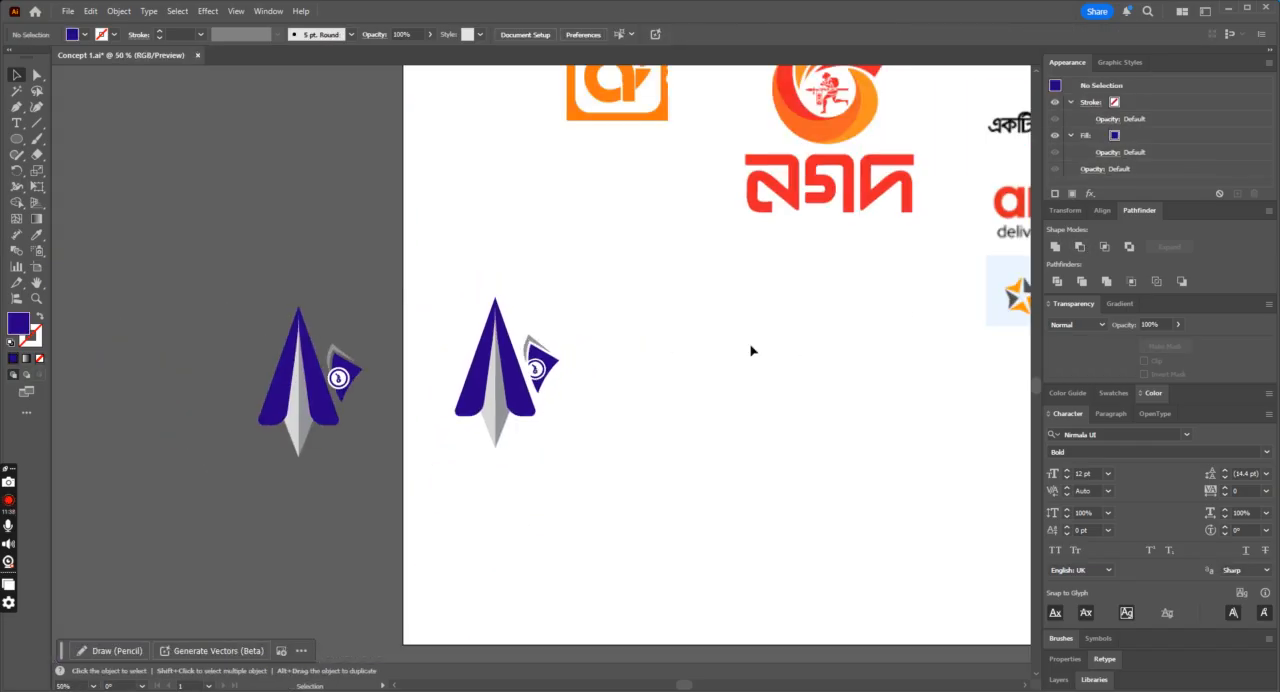
pyautogui.moveTo(598, 457); pyautogui.dragTo(600, 458)
pyautogui.moveTo(538, 359); pyautogui.dragTo(286, 528)
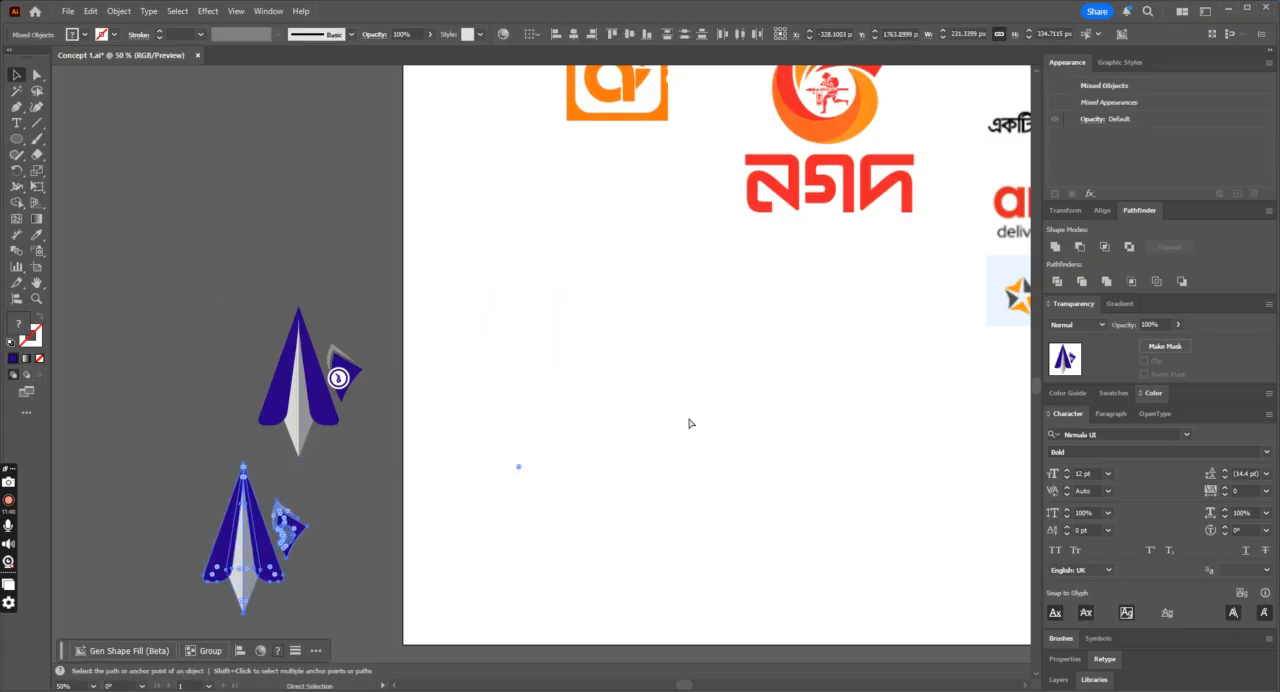
pyautogui.hotkey('ctrl', 'z')
pyautogui.click(757, 413)
pyautogui.hotkey('ctrl', '+')
pyautogui.hotkey('ctrl', '+')
pyautogui.hotkey('ctrl', '+')
pyautogui.hotkey('ctrl', '-')
pyautogui.hotkey('ctrl', '+')
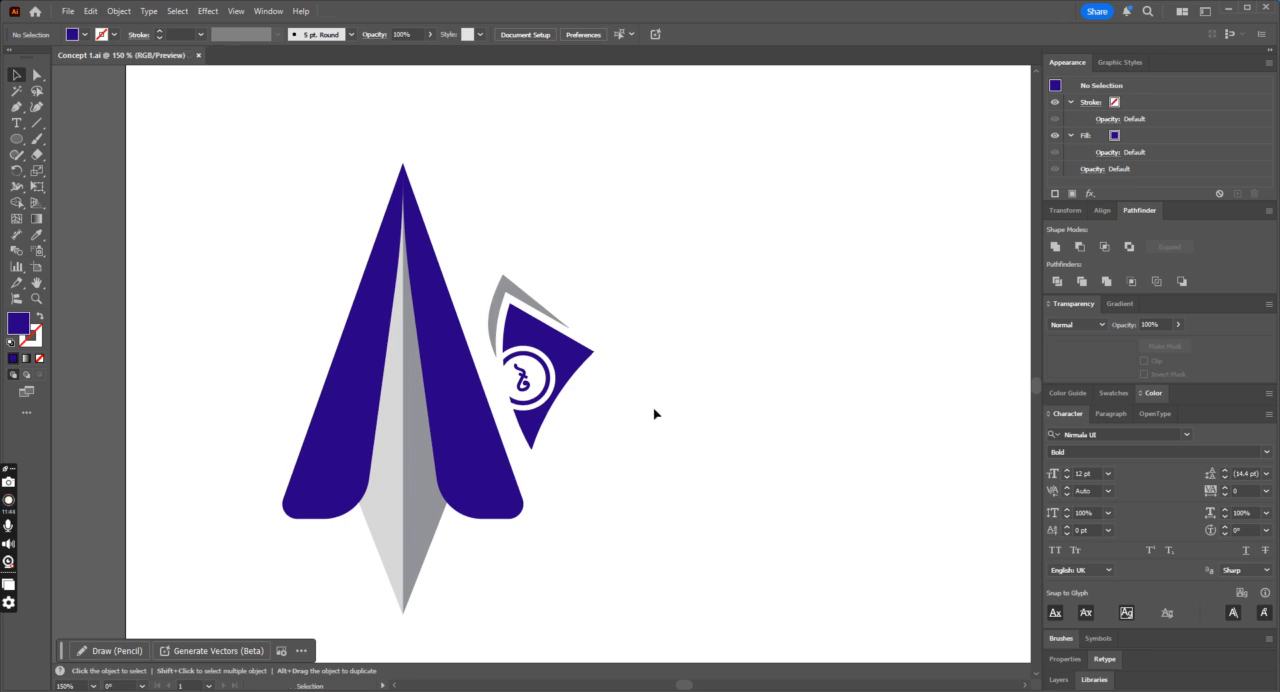
pyautogui.moveTo(407, 509); pyautogui.dragTo(457, 517)
pyautogui.click(609, 466)
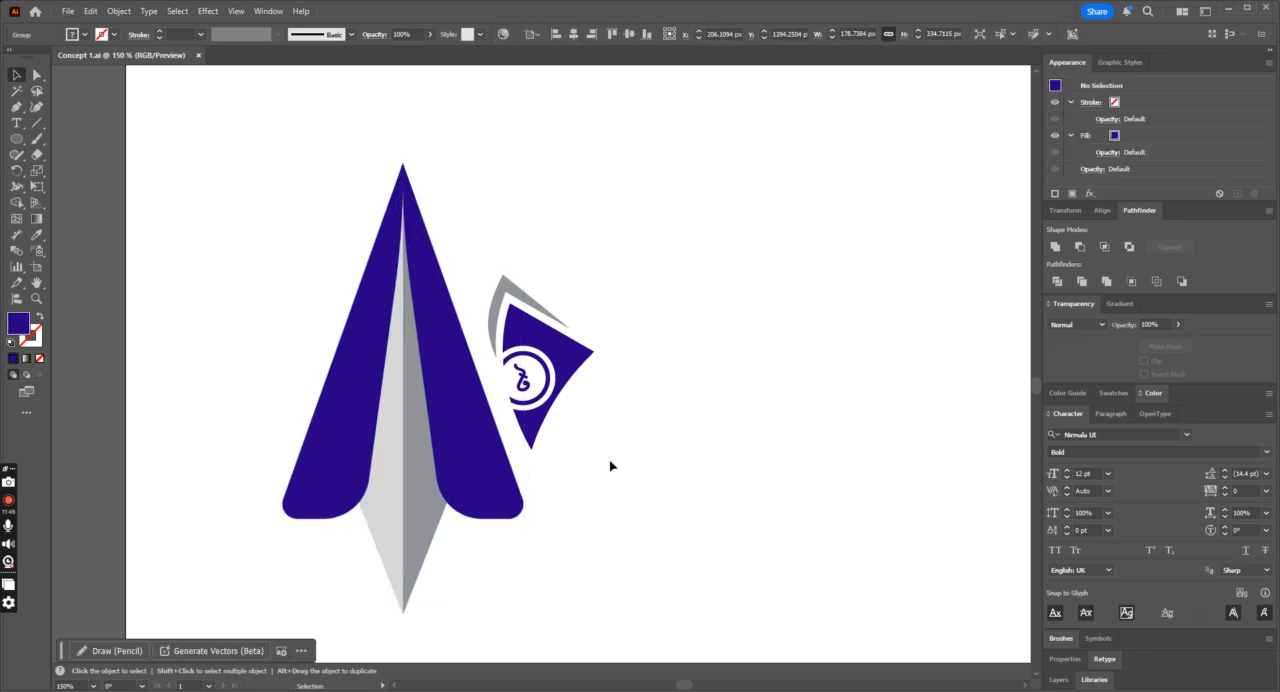
pyautogui.click(16, 106)
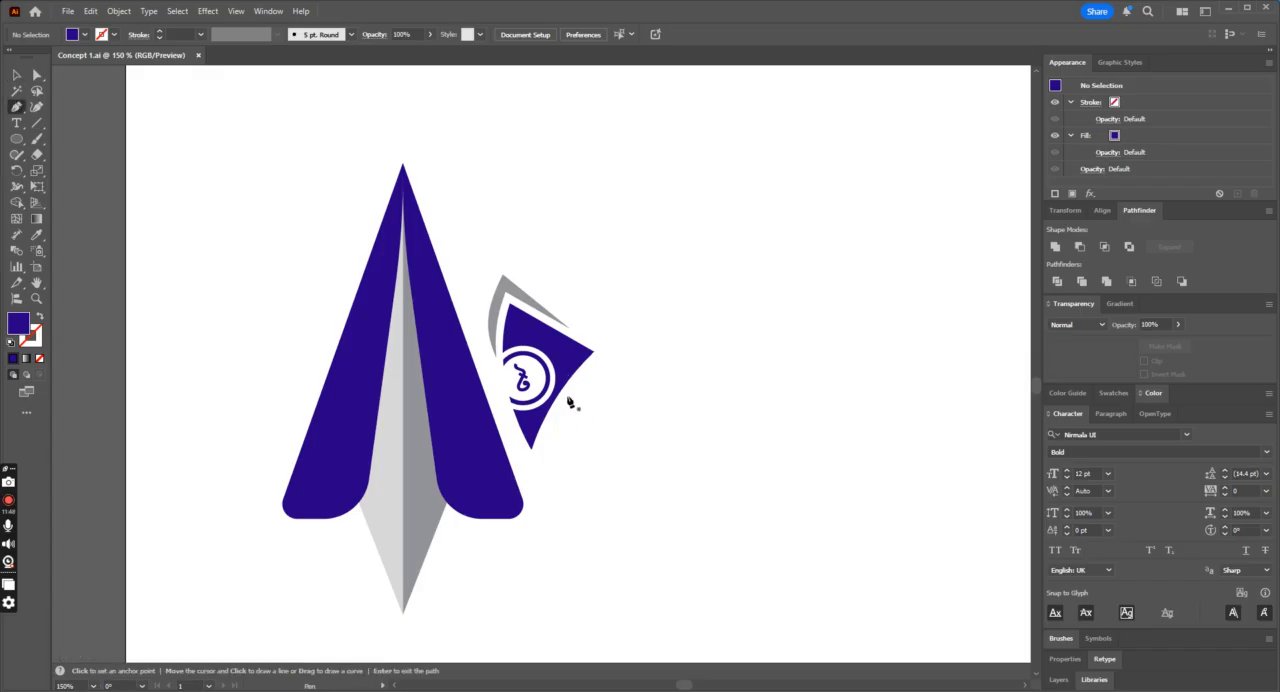
pyautogui.hotkey('ctrl', '+')
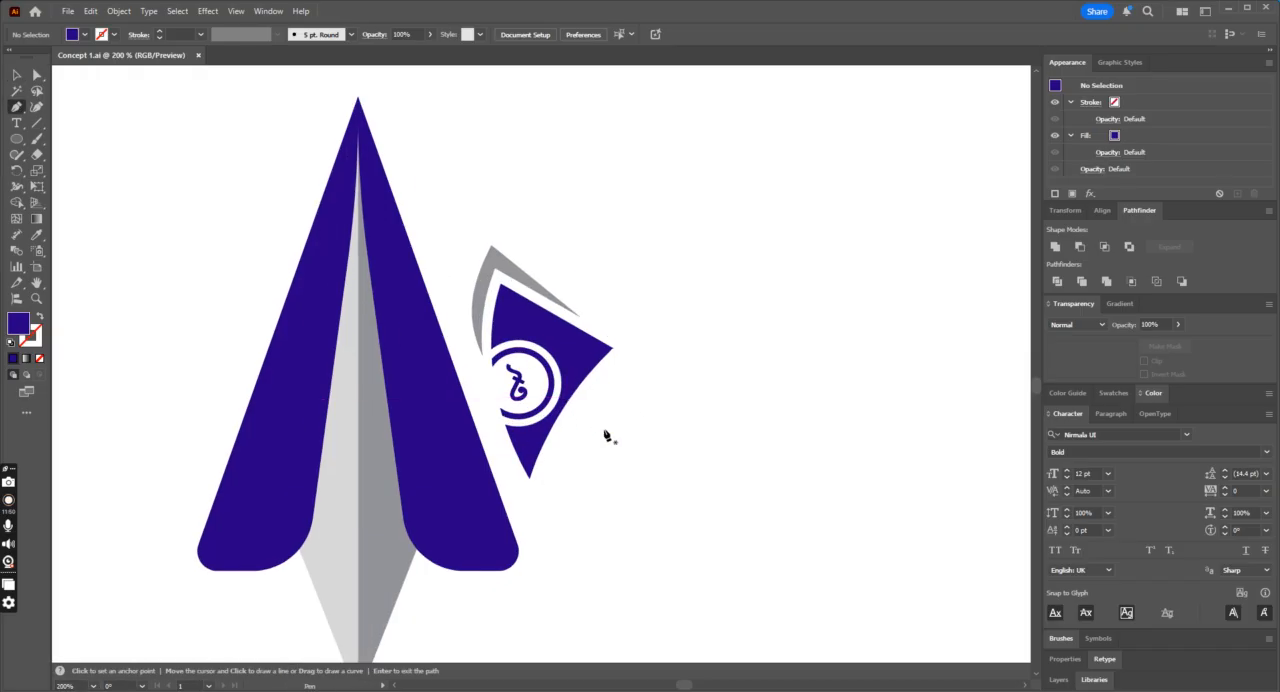
pyautogui.hotkey('ctrl', '+')
pyautogui.hotkey('ctrl', '+')
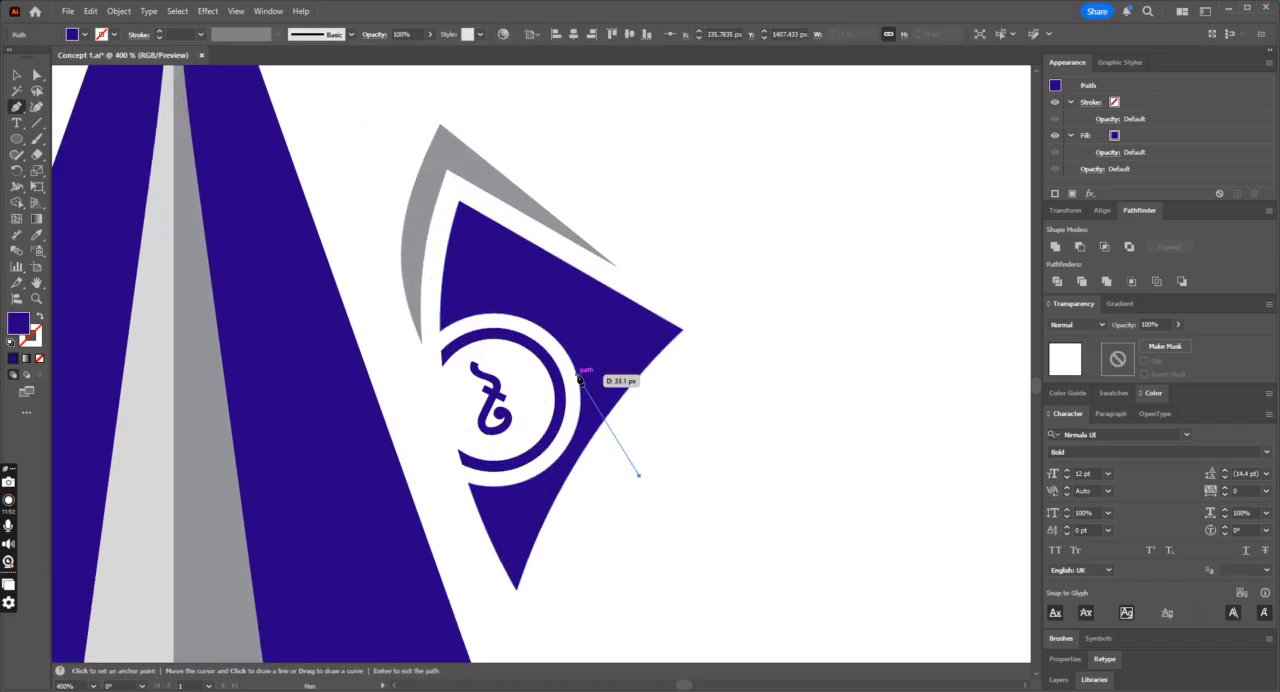
pyautogui.hotkey('ctrl', '-')
pyautogui.hotkey('ctrl', '-')
pyautogui.hotkey('ctrl', '-')
pyautogui.hotkey('ctrl', '-')
pyautogui.hotkey('ctrl', '-')
pyautogui.click(18, 75)
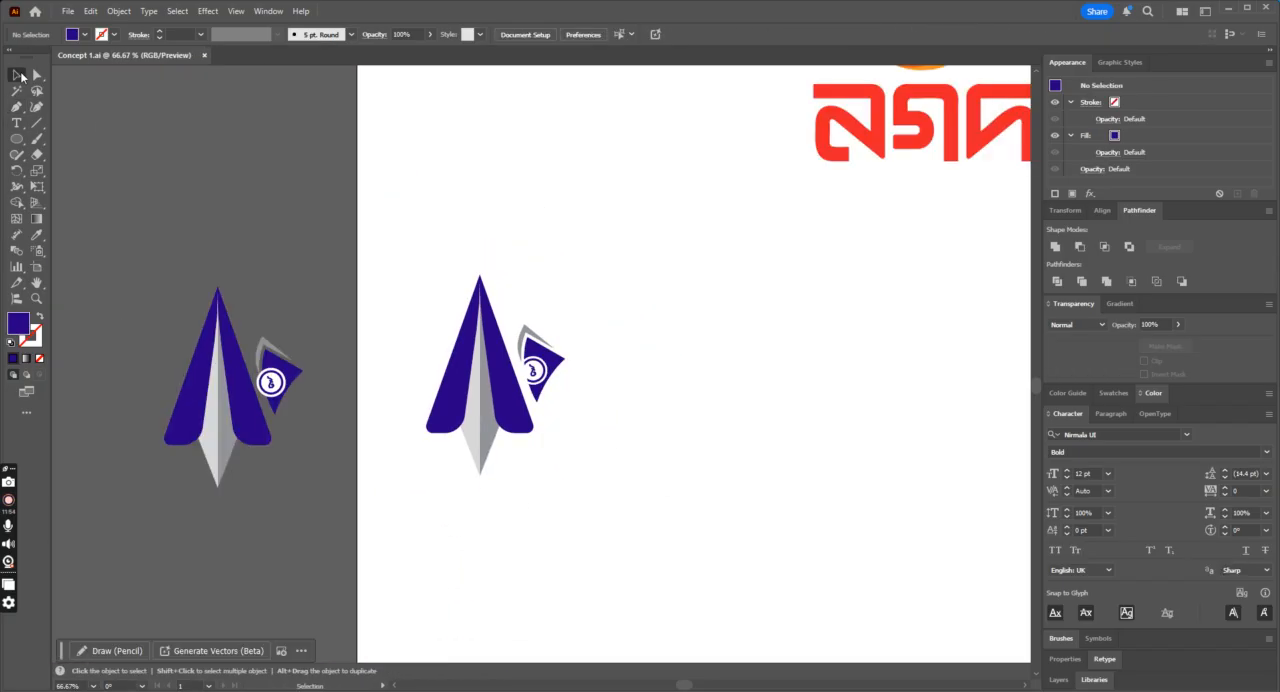
pyautogui.click(492, 458)
pyautogui.moveTo(492, 458); pyautogui.dragTo(250, 650)
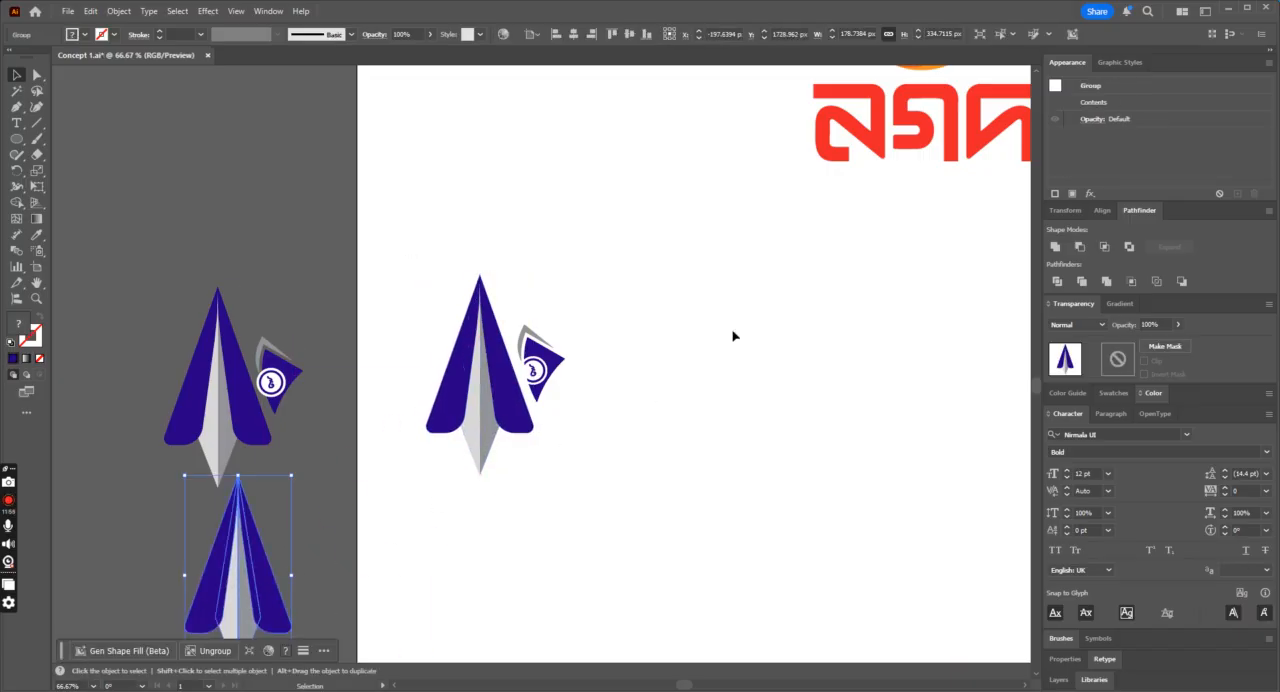
pyautogui.hotkey('ctrl', 'z')
# Step: Place another copy of the complete logo on the pasteboard below the first copy and deselect it
pyautogui.moveTo(700, 277); pyautogui.dragTo(334, 443)
pyautogui.scroll(-2, 524, 340)
pyautogui.moveTo(524, 340); pyautogui.dragTo(245, 610)
pyautogui.click(603, 416)
# Step: Move the fin with its badge away from the plane, enlarge it to about 214 by 354 px and save the document
pyautogui.moveTo(489, 402); pyautogui.dragTo(490, 400)
pyautogui.moveTo(588, 234)
pyautogui.mouseDown()
pyautogui.moveTo(540, 292)
pyautogui.moveTo(663, 411)
pyautogui.moveTo(694, 461)
pyautogui.mouseUp()
pyautogui.moveTo(587, 355); pyautogui.dragTo(685, 316)
pyautogui.hotkey('ctrl', '=')
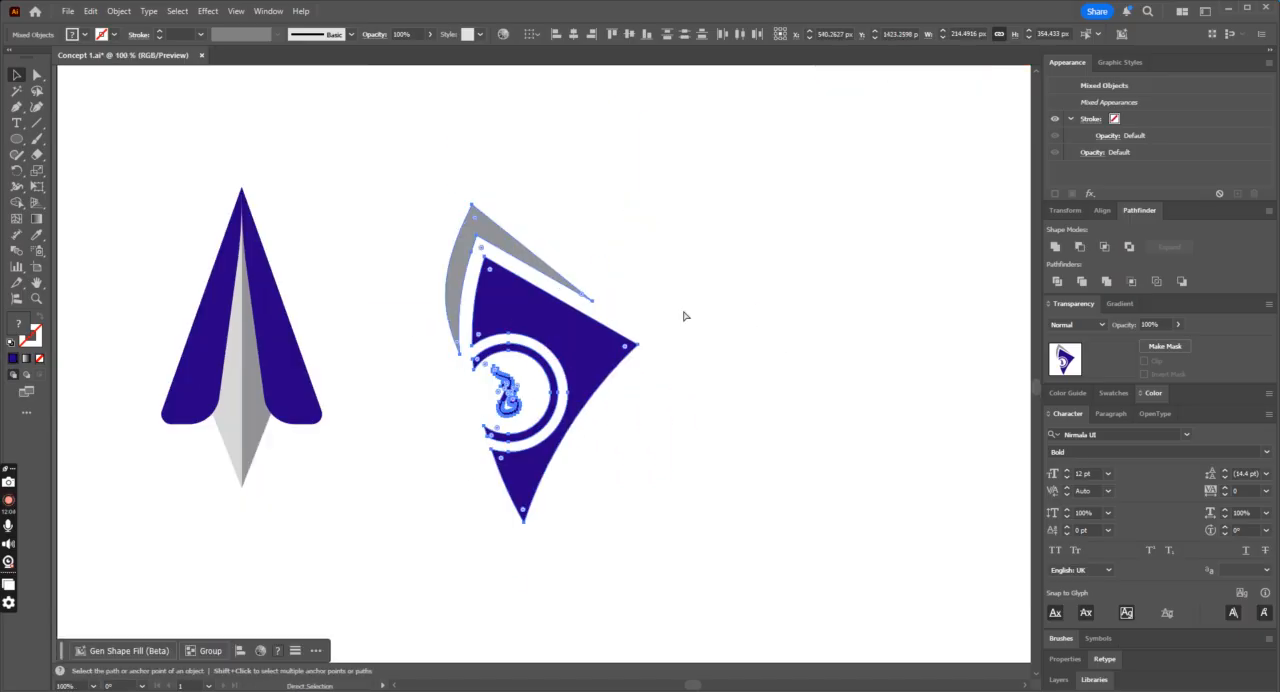
pyautogui.hotkey('ctrl', '=')
pyautogui.hotkey('ctrl', '=')
pyautogui.click(822, 383)
pyautogui.scroll(-1, 822, 381)
pyautogui.hotkey('ctrl', '-')
pyautogui.hotkey('ctrl', '-')
pyautogui.hotkey('ctrl', '=')
pyautogui.hotkey('ctrl', '=')
pyautogui.hotkey('ctrl', 's')
# Step: Draw a small three-point tail shape with the Pen tool just outside the lower curved edge of the blue fin
pyautogui.click(15, 108)
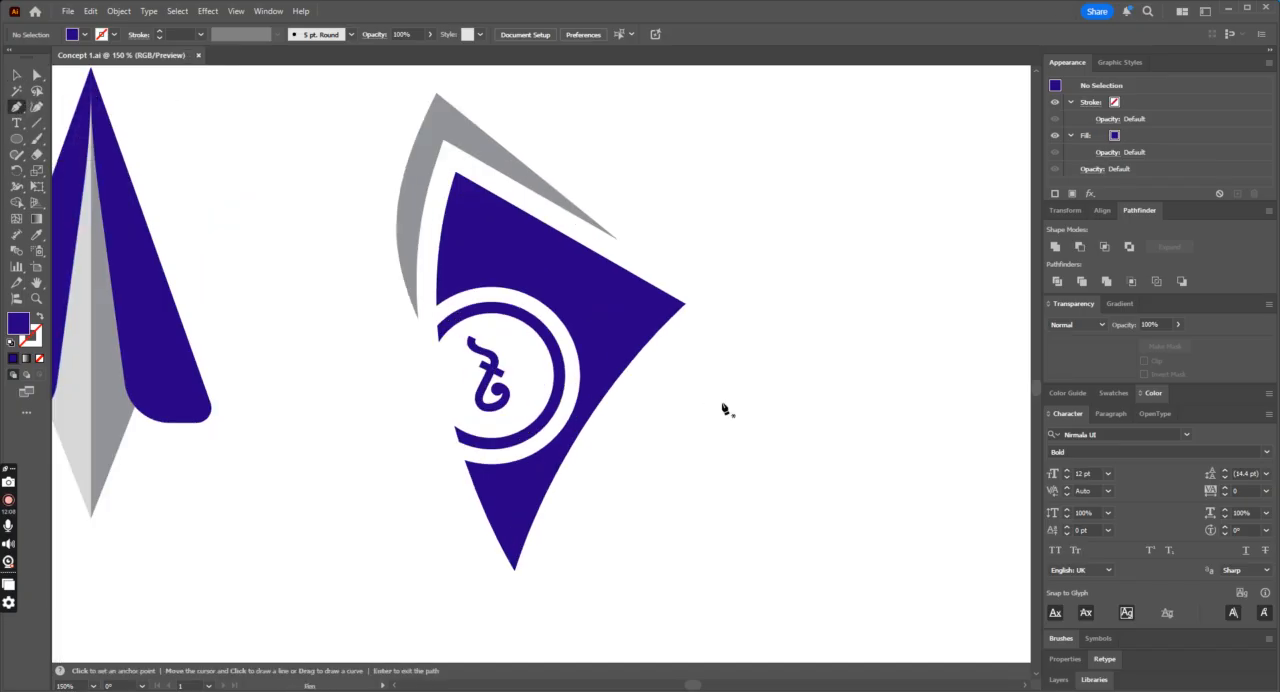
pyautogui.moveTo(672, 432); pyautogui.dragTo(589, 337)
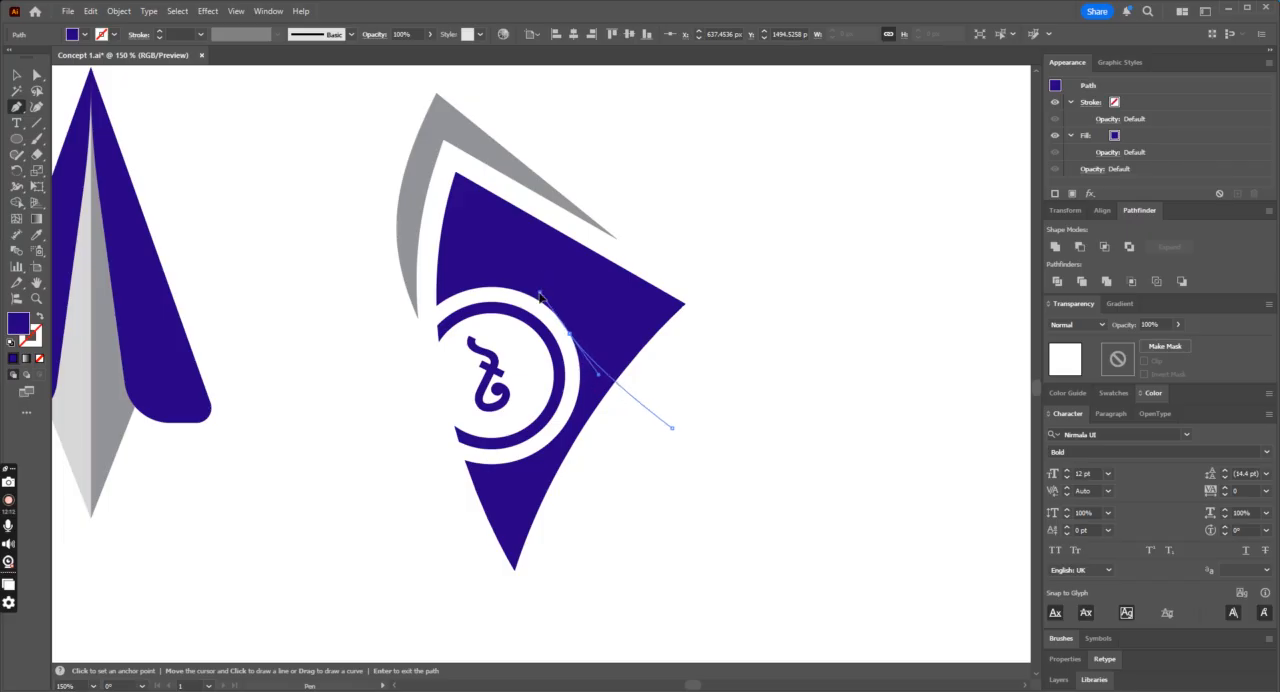
pyautogui.moveTo(576, 348); pyautogui.dragTo(557, 308)
pyautogui.click(577, 348)
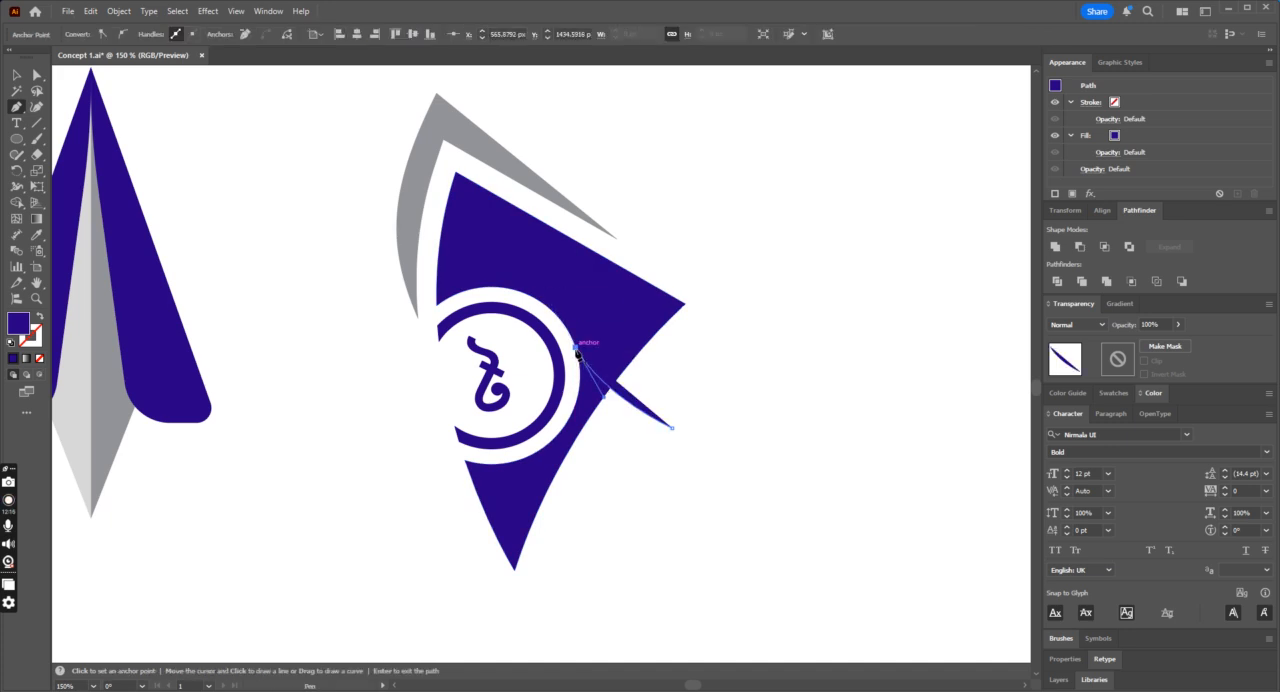
pyautogui.click(667, 434)
pyautogui.click(622, 388)
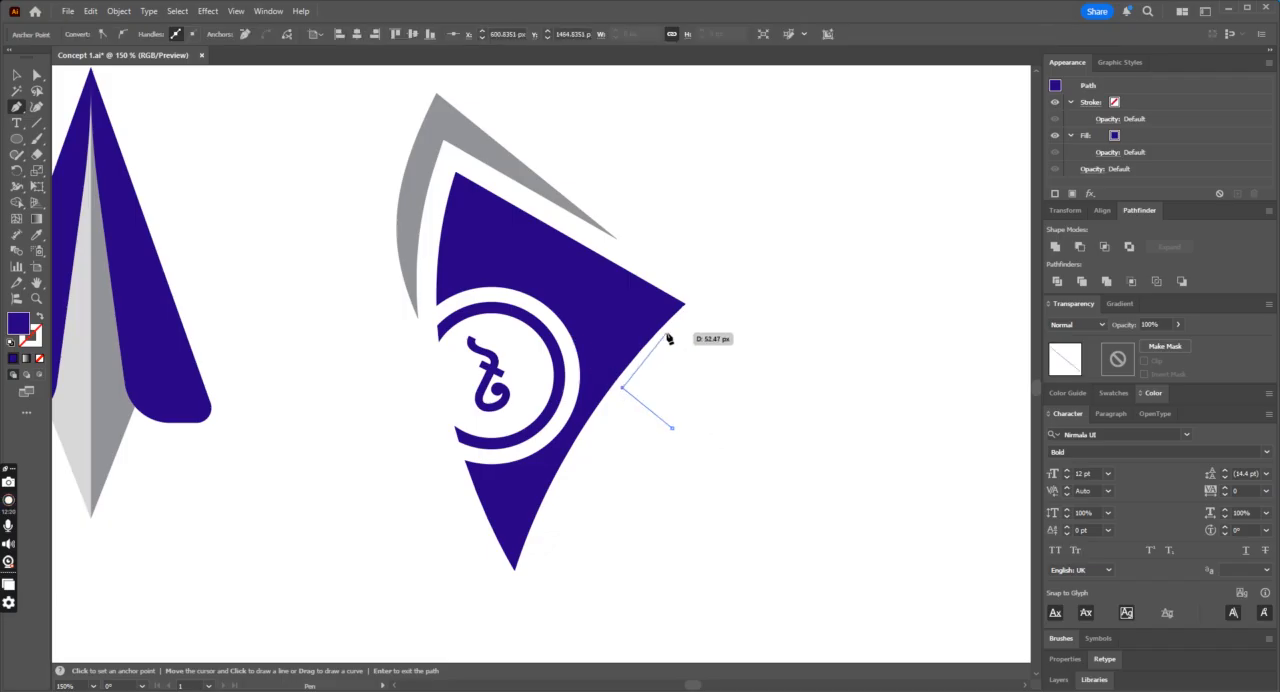
pyautogui.moveTo(685, 330); pyautogui.dragTo(674, 345)
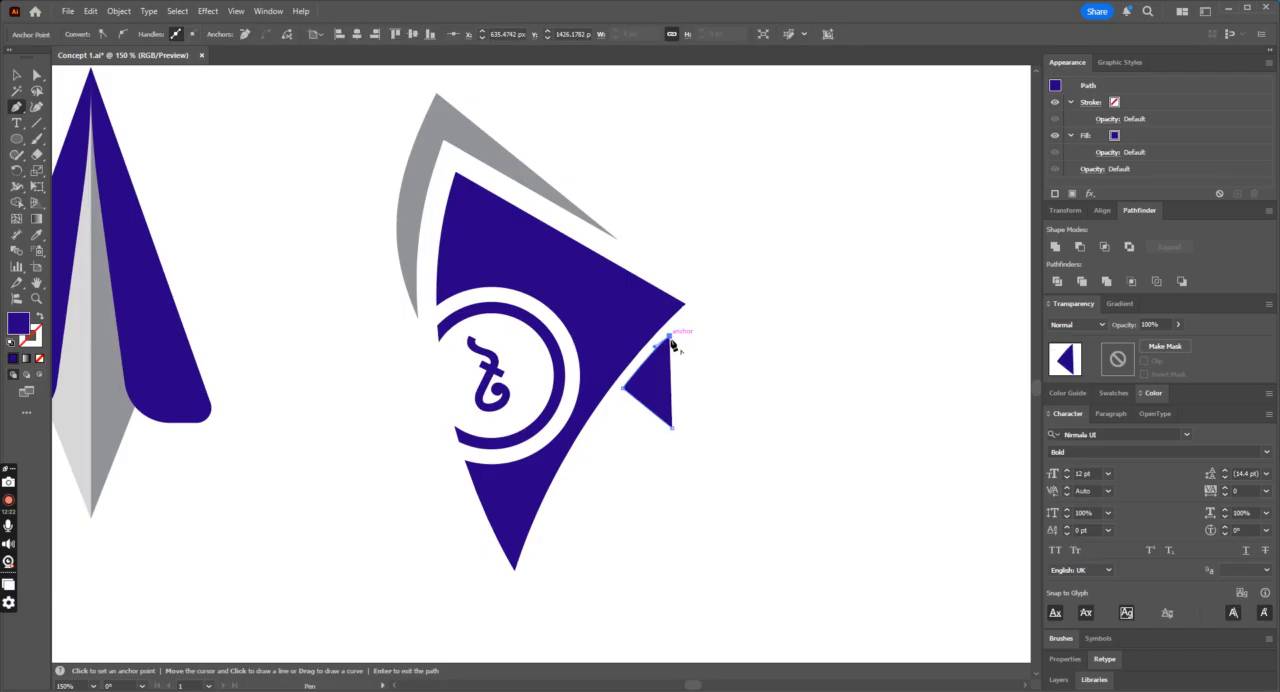
# Step: Fill the tail shape with the grey sampled from the sliver above the fin and deselect it
pyautogui.click(36, 235)
pyautogui.click(537, 173)
pyautogui.click(16, 76)
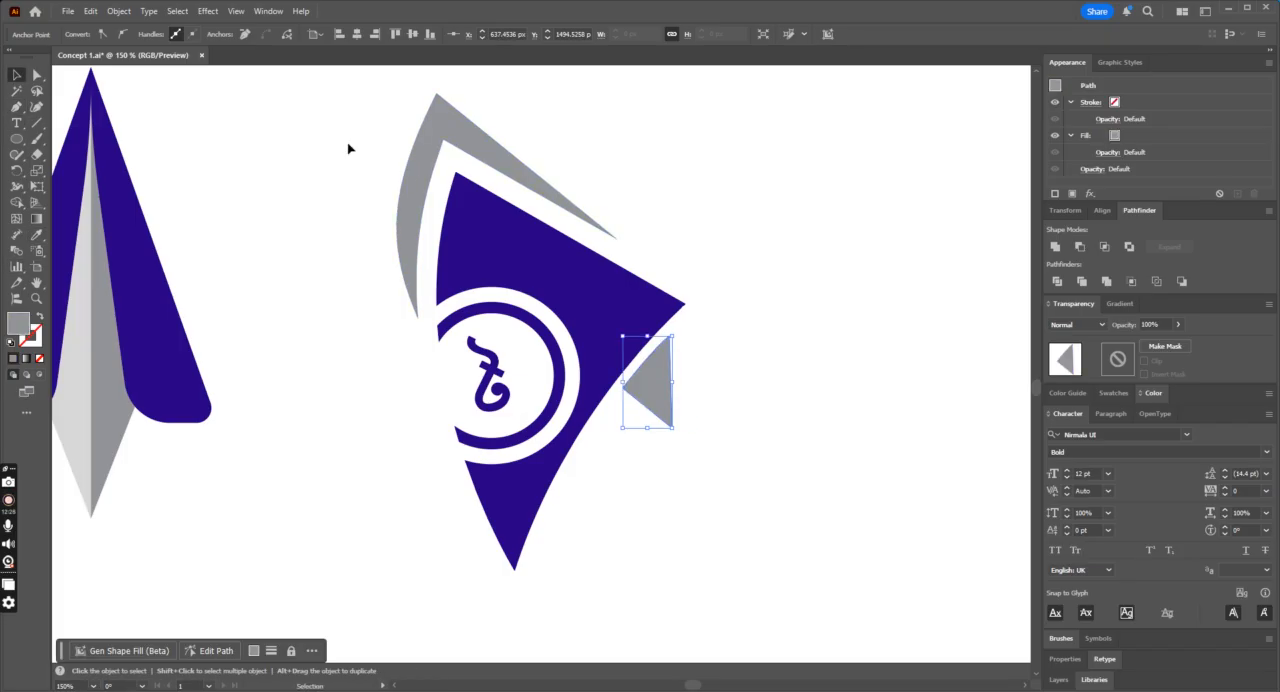
pyautogui.click(350, 148)
# Step: Enlarge the grey tail shape slightly and shift it down along the fin's curved edge, leaving a white gap
pyautogui.hotkey('ctrl', '-')
pyautogui.hotkey('ctrl', '-')
pyautogui.hotkey('ctrl', '-')
pyautogui.hotkey('ctrl', '+')
pyautogui.hotkey('ctrl', '+')
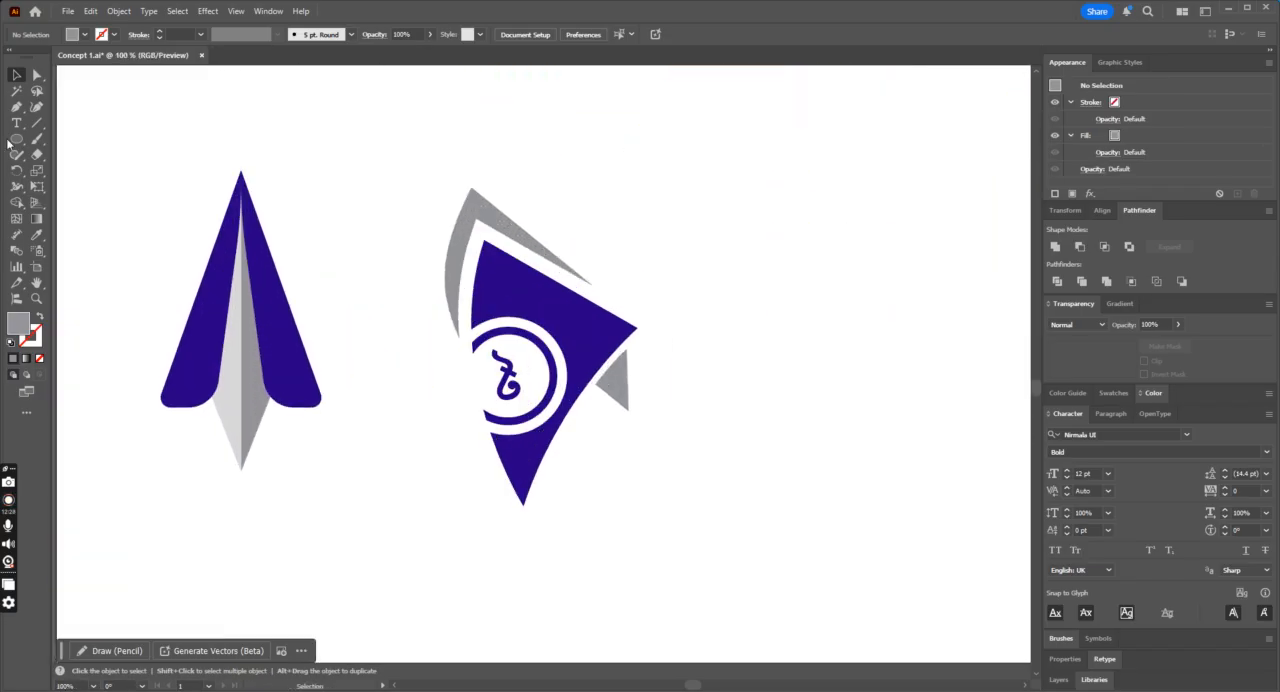
pyautogui.moveTo(626, 393)
pyautogui.mouseDown()
pyautogui.moveTo(617, 406)
pyautogui.moveTo(643, 449)
pyautogui.moveTo(618, 396)
pyautogui.mouseUp()
pyautogui.click(700, 392)
# Step: Draw a narrow wedge with the Pen tool from inside the fin's upper part down to the grey tail's inner corner
pyautogui.click(16, 108)
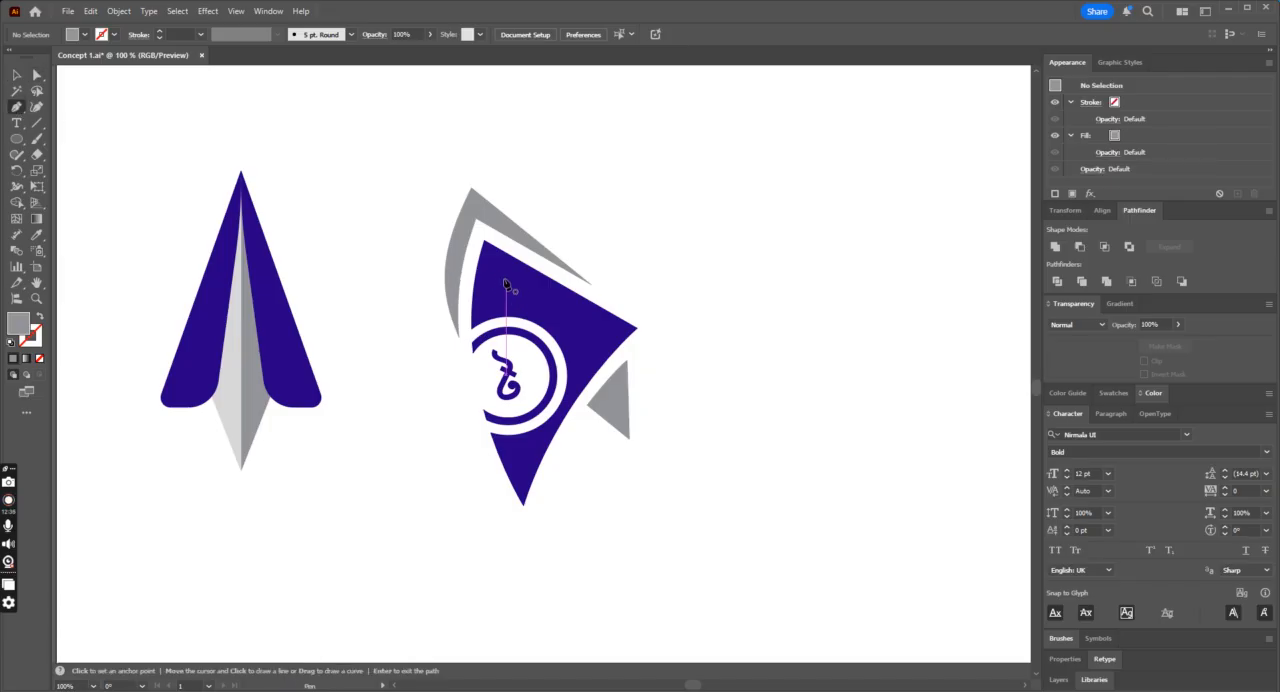
pyautogui.click(501, 286)
pyautogui.click(590, 406)
pyautogui.click(630, 437)
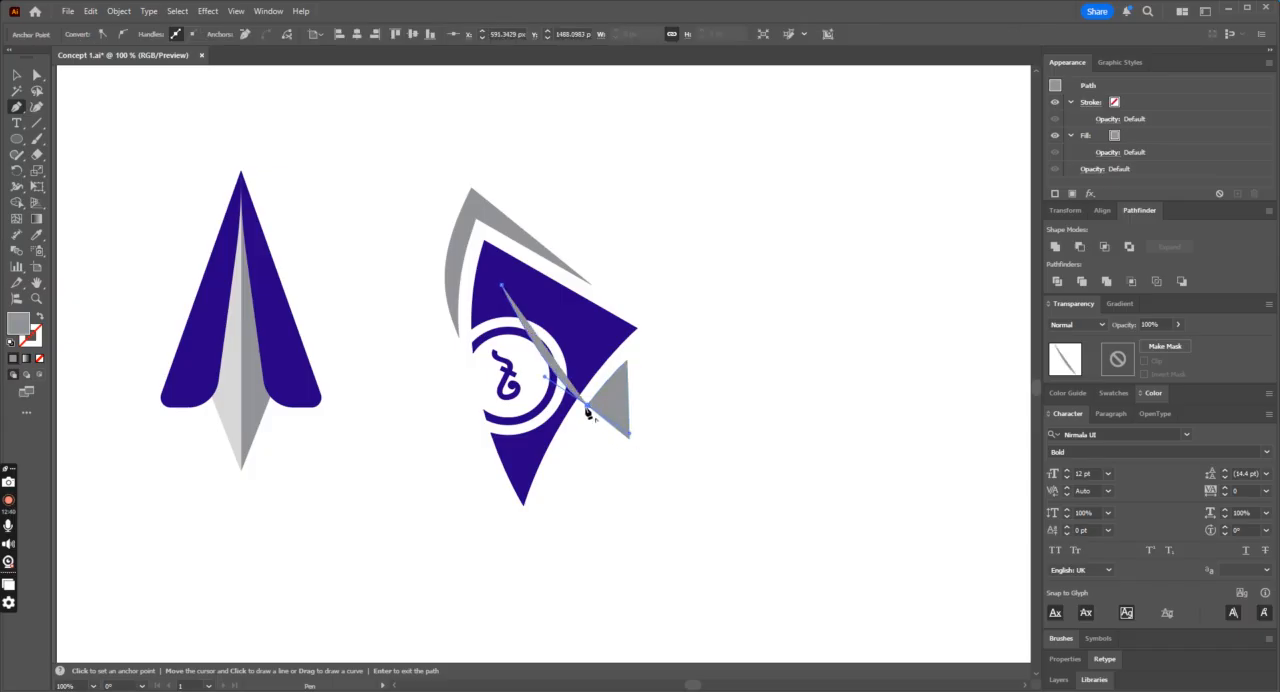
pyautogui.click(568, 440)
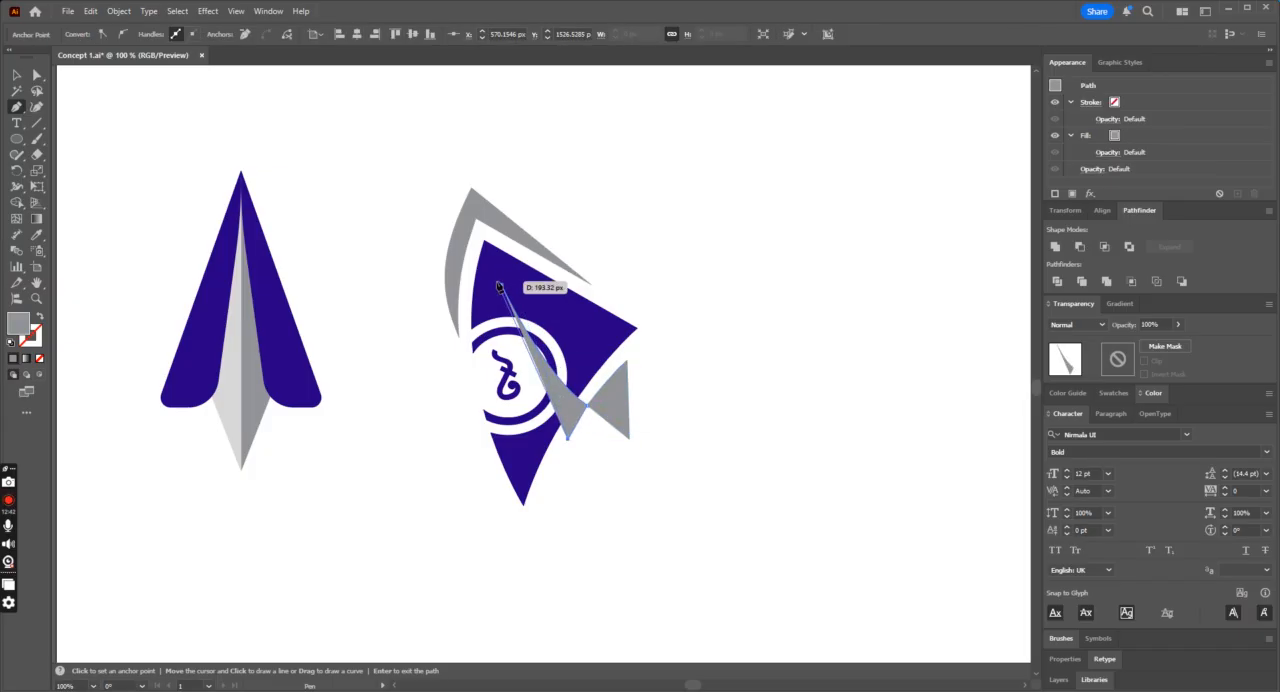
pyautogui.click(502, 286)
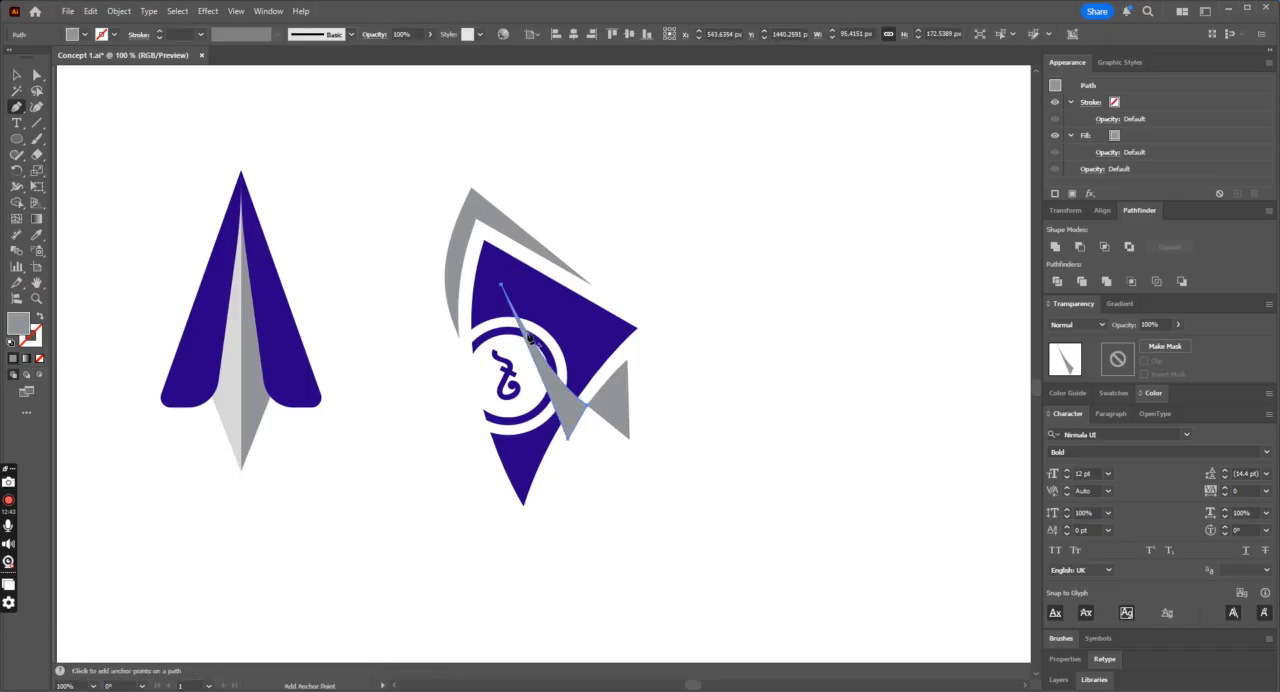
pyautogui.click(502, 287)
pyautogui.hotkey('ctrl', 'z')
pyautogui.hotkey('ctrl', 'z')
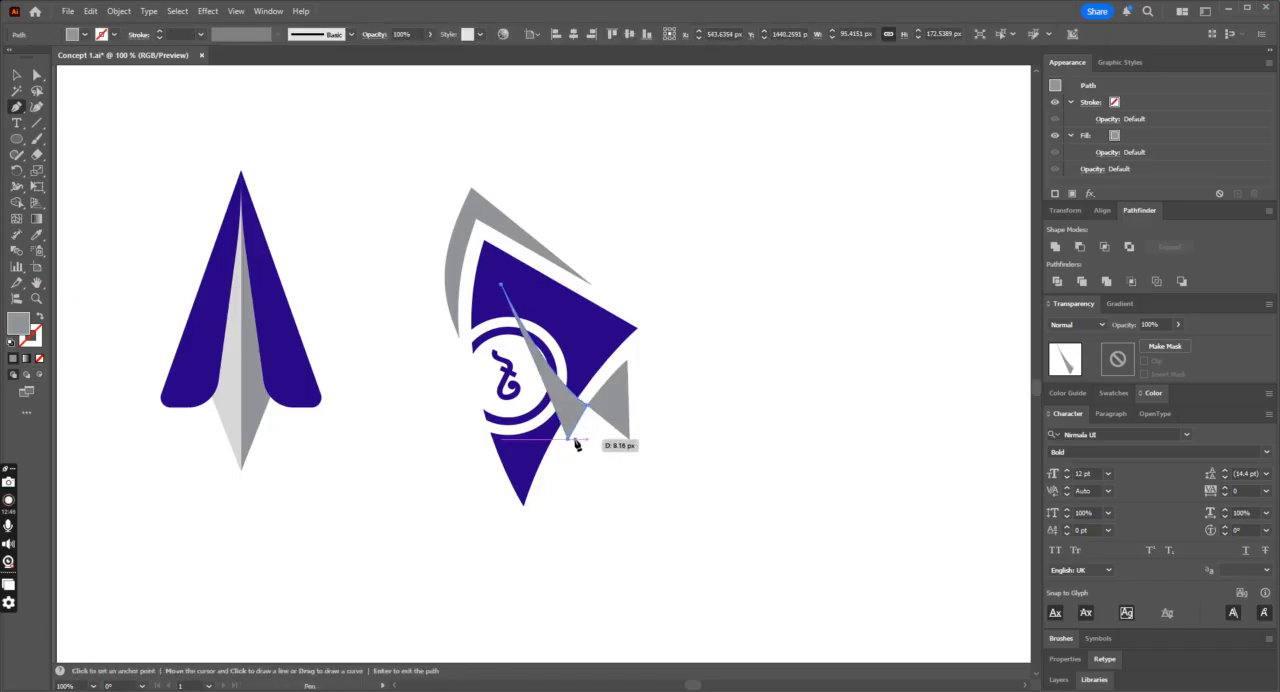
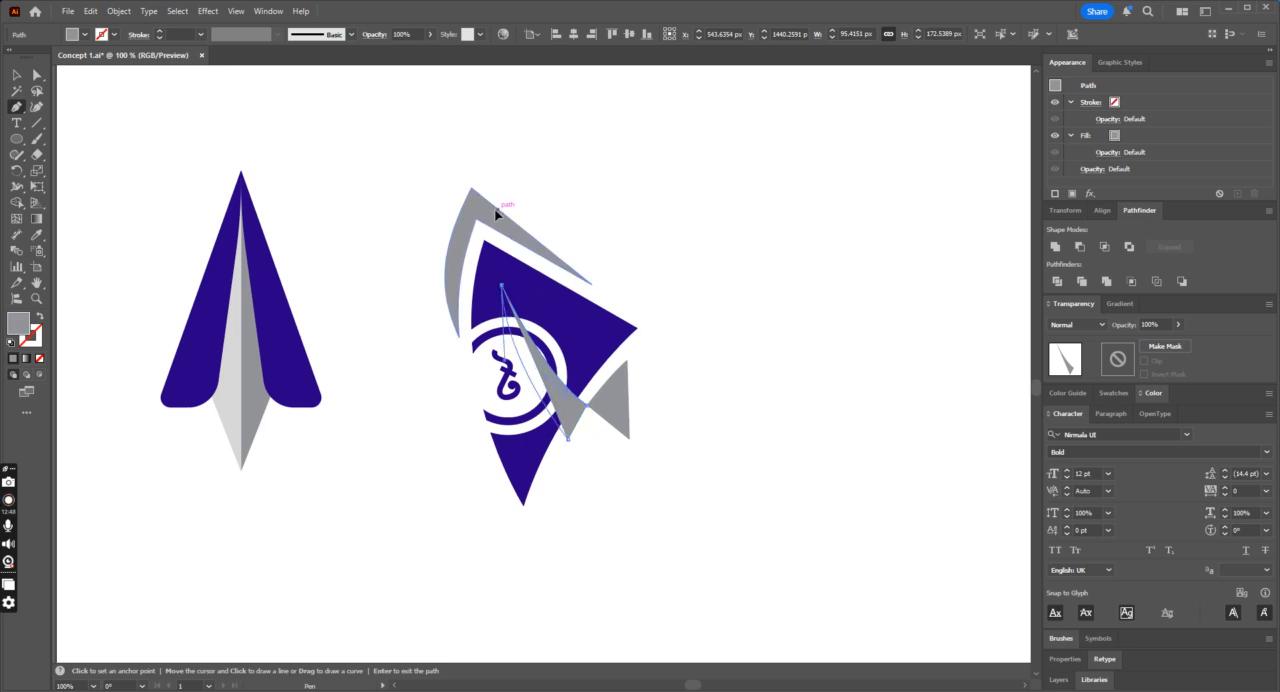
# Step: Fill the narrow wedge inside the blue fin with white sampled from the background and deselect it
pyautogui.moveTo(496, 211); pyautogui.dragTo(497, 210)
pyautogui.click(36, 234)
pyautogui.click(386, 206)
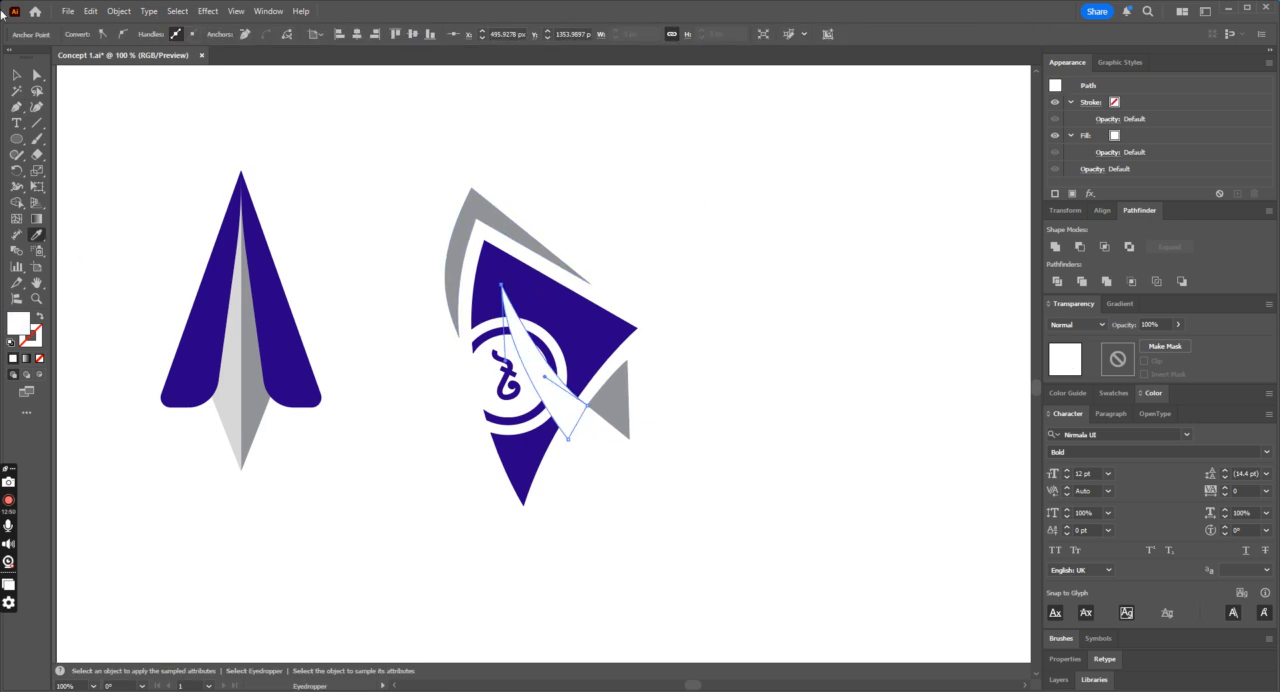
pyautogui.click(16, 74)
pyautogui.click(354, 90)
pyautogui.hotkey('ctrl', '+')
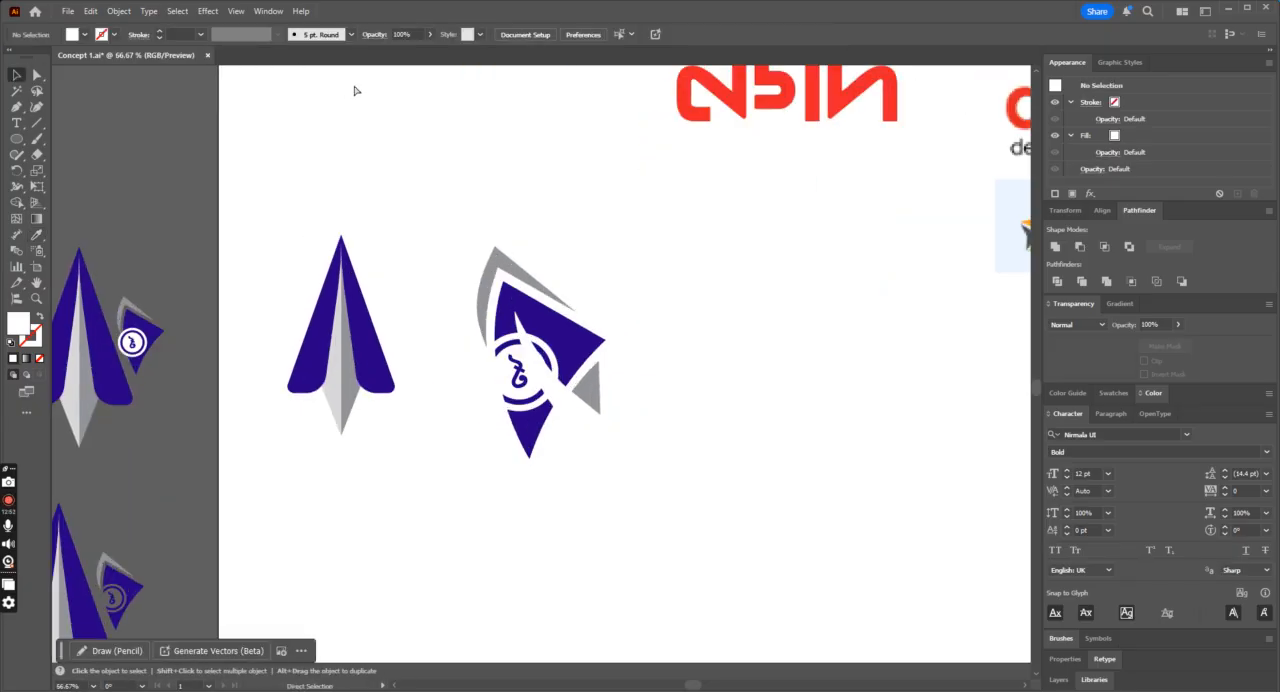
# Step: Bring the coin badge's ring and taka sign in front of the white wedge and deselect them
pyautogui.click(490, 385)
pyautogui.keyDown('shift'); pyautogui.click(519, 444); pyautogui.keyUp('shift')
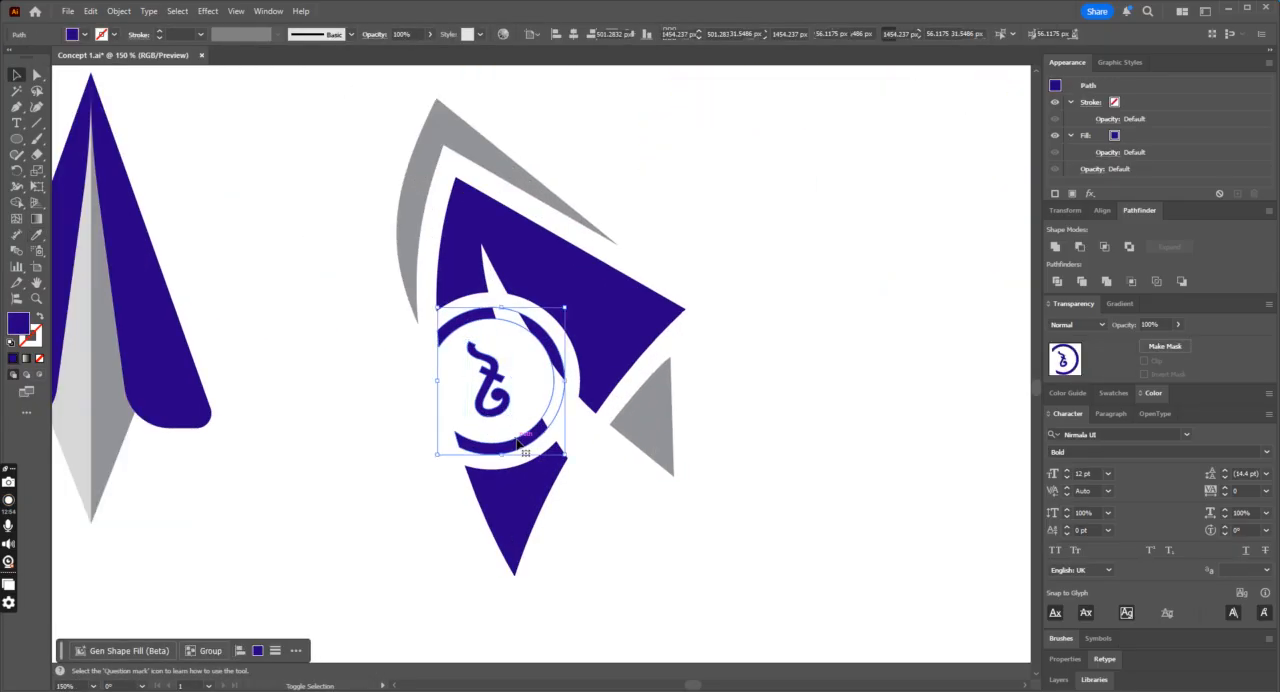
pyautogui.click(866, 372)
pyautogui.hotkey('ctrl', '-')
pyautogui.hotkey('ctrl', '-')
pyautogui.hotkey('ctrl', '-')
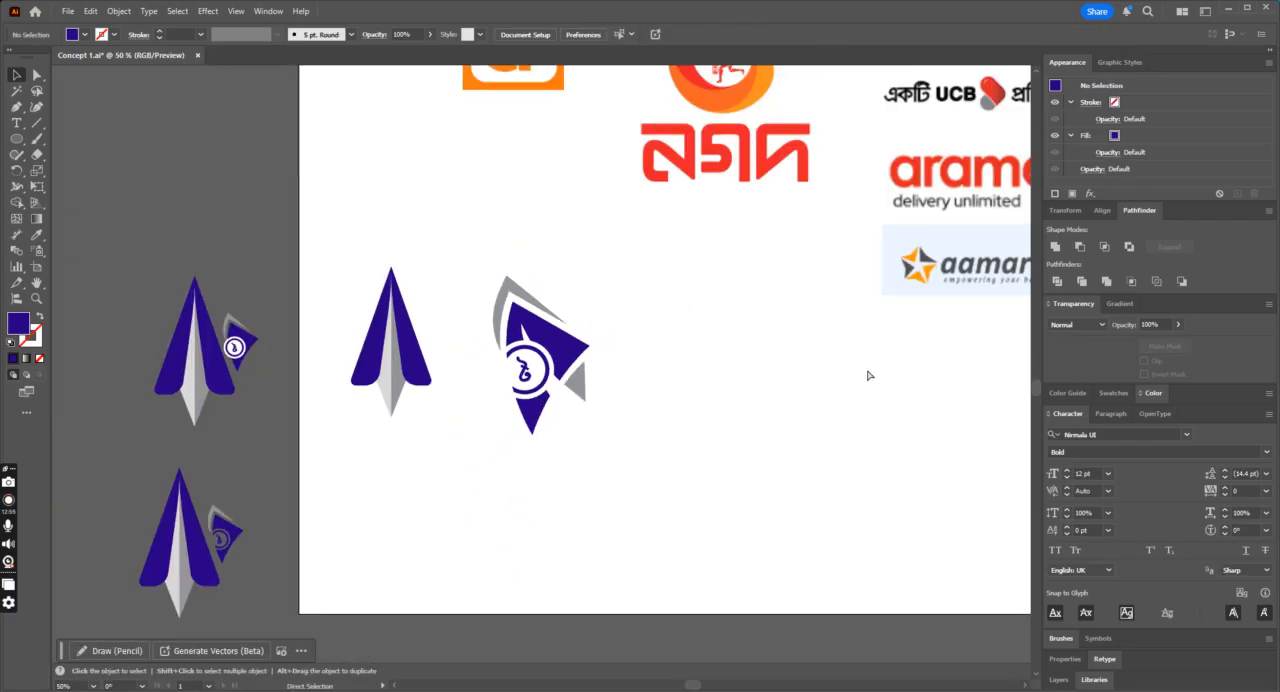
pyautogui.hotkey('ctrl', '+')
pyautogui.hotkey('ctrl', '+')
pyautogui.hotkey('ctrl', '+')
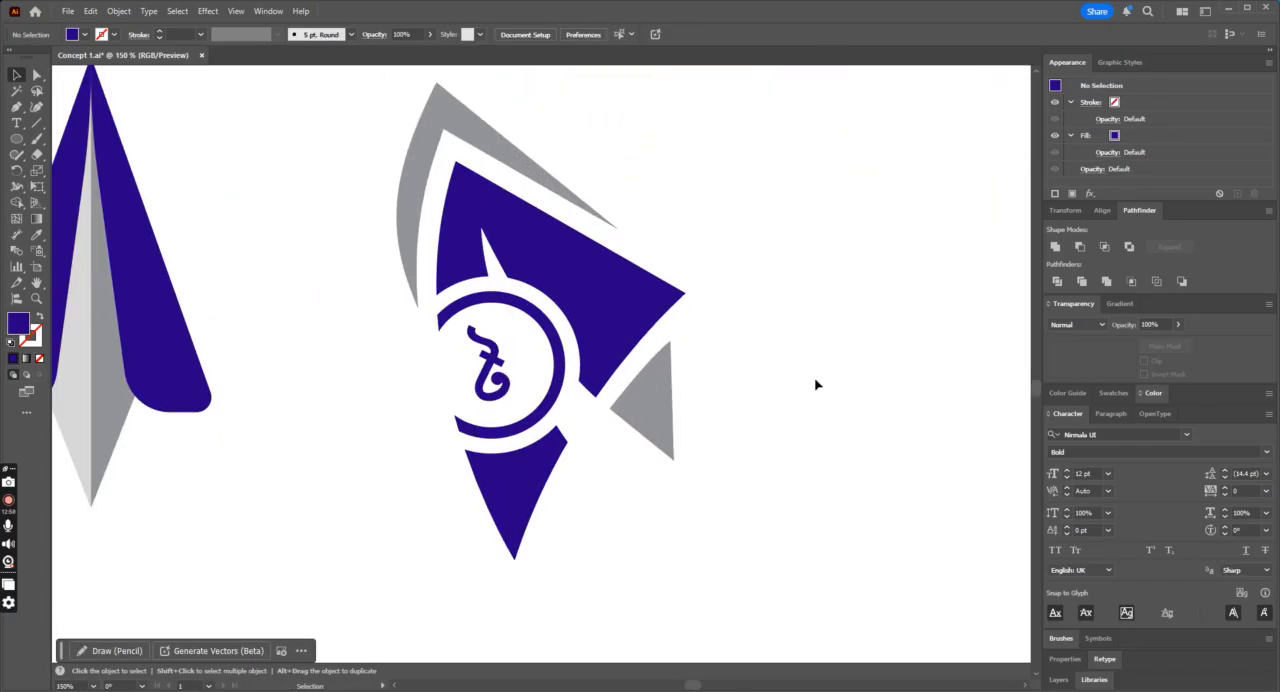
# Step: Draw a small triangle with the Pen tool beside the fin's lower blue point, just below the white wedge
pyautogui.click(17, 107)
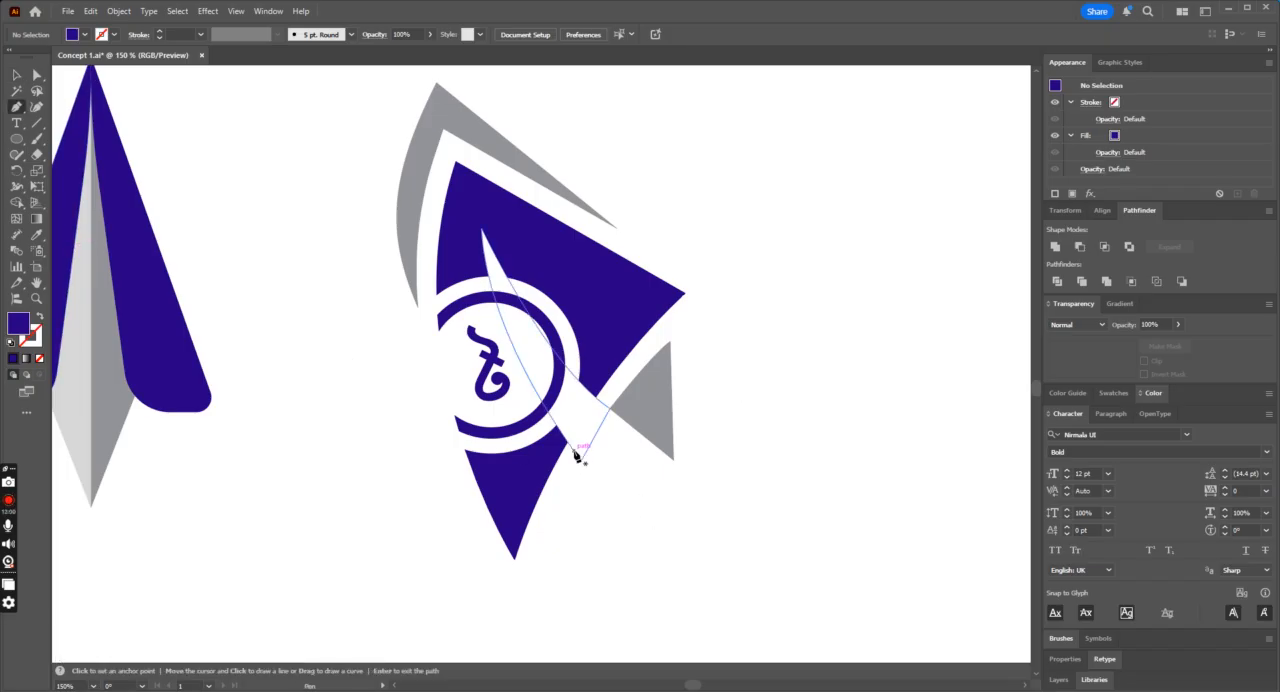
pyautogui.click(575, 455)
pyautogui.click(594, 480)
pyautogui.click(565, 478)
pyautogui.click(576, 453)
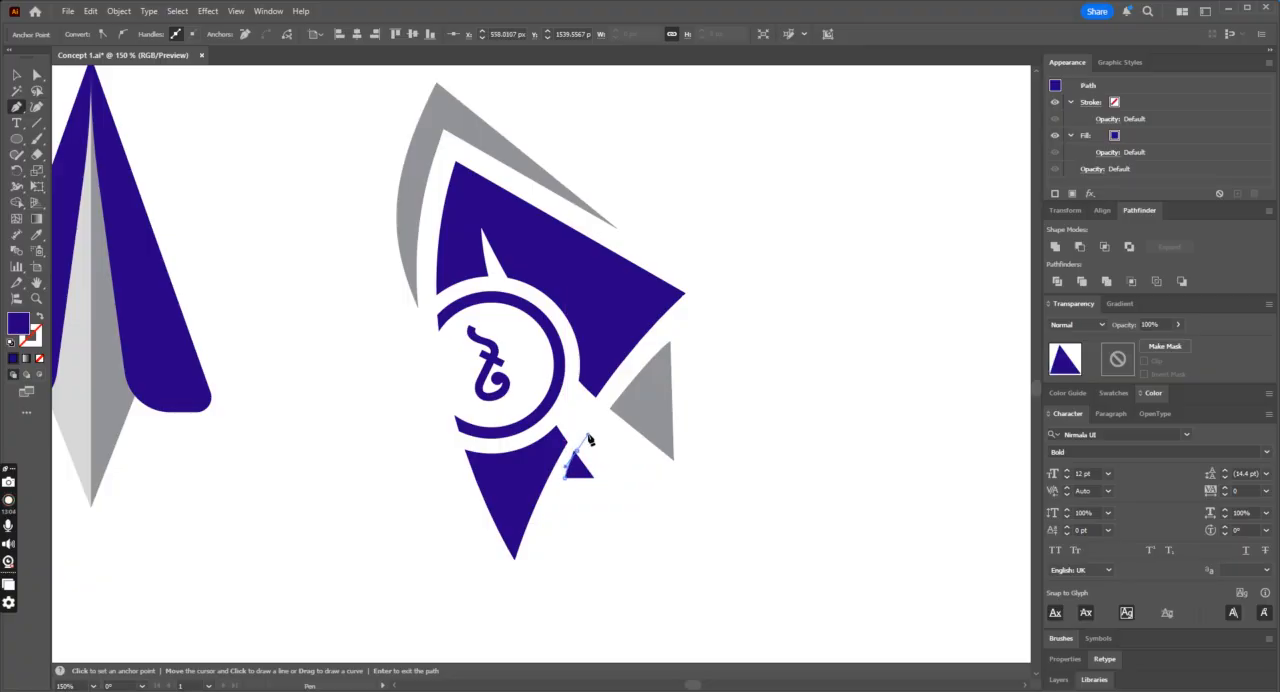
pyautogui.hotkey('ctrl', 'z')
pyautogui.hotkey('ctrl', 'z')
pyautogui.click(561, 478)
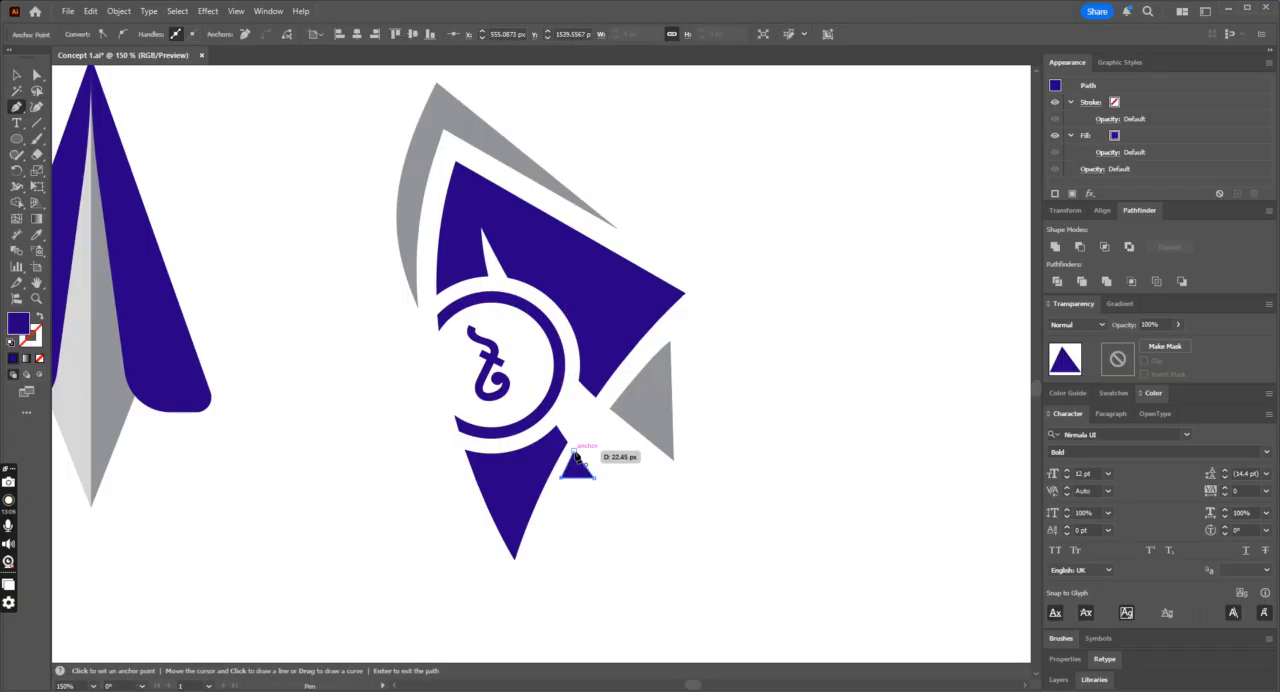
# Step: Fill the small triangle with the grey sampled from the larger tail shape and deselect it
pyautogui.click(18, 75)
pyautogui.click(576, 431)
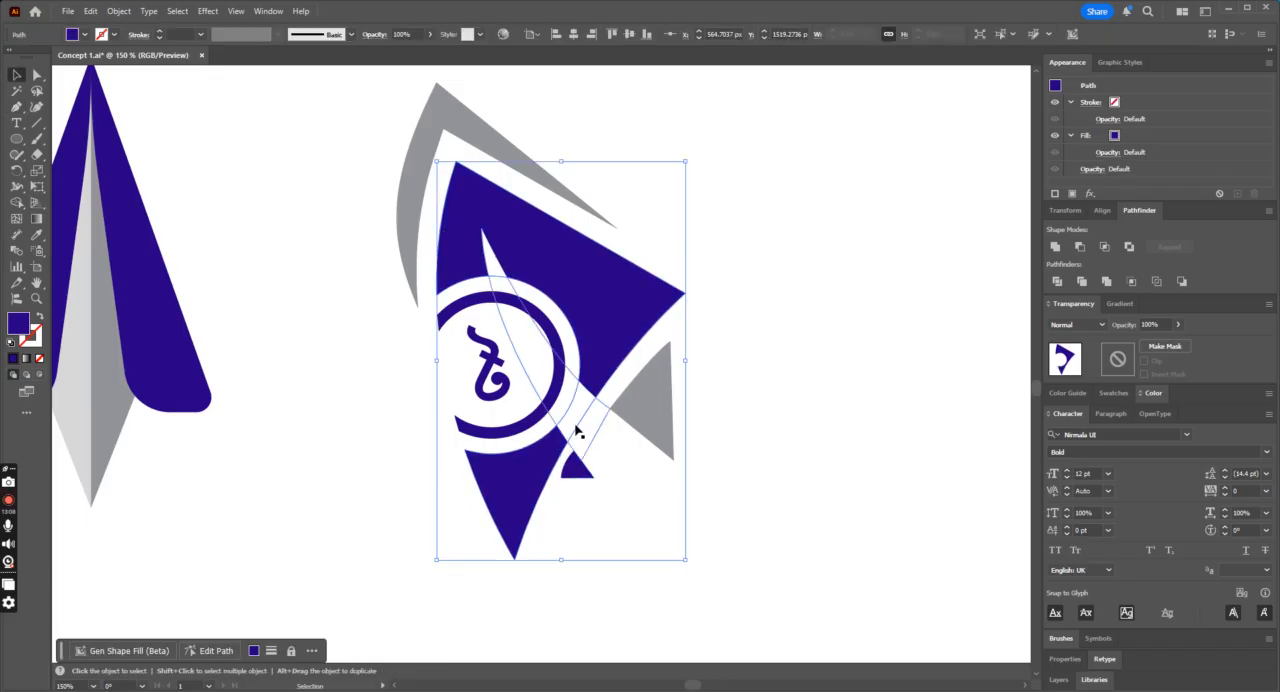
pyautogui.click(578, 471)
pyautogui.click(36, 235)
pyautogui.click(647, 406)
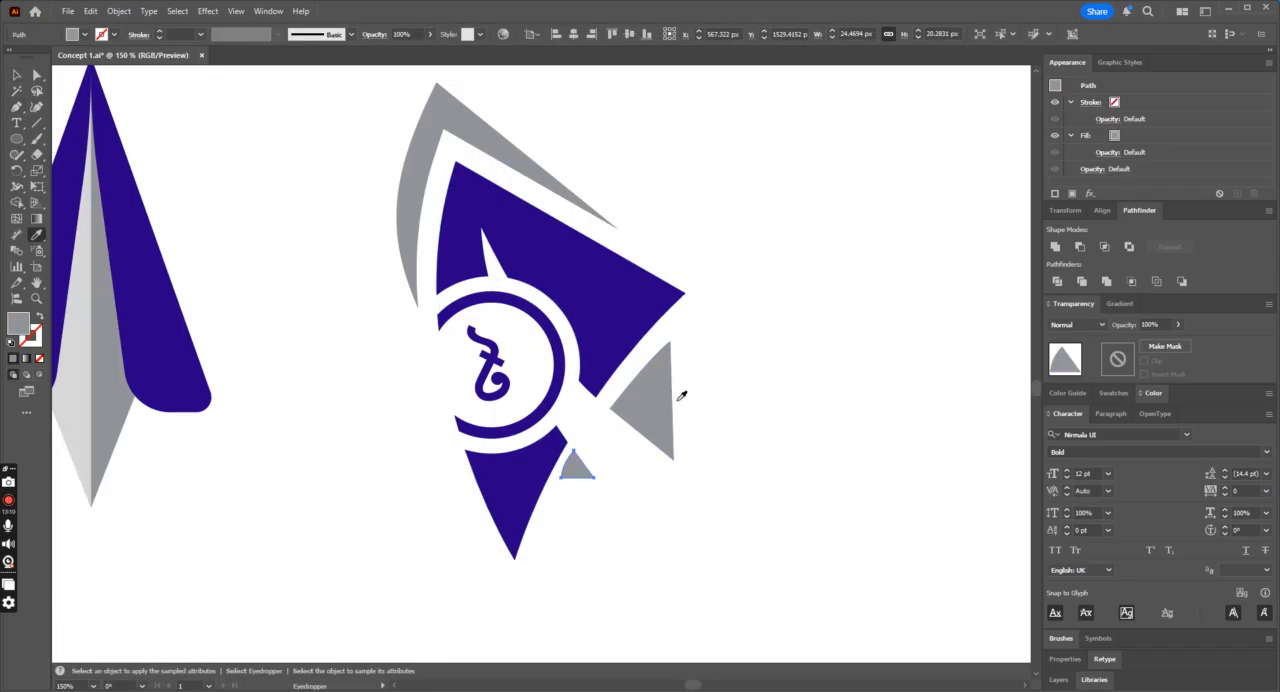
pyautogui.click(16, 76)
pyautogui.click(249, 140)
# Step: Rotate the whole fin with its badge and grey pieces clockwise until its top corner points nearly straight up
pyautogui.hotkey('ctrl', '-')
pyautogui.hotkey('ctrl', '-')
pyautogui.hotkey('ctrl', '-')
pyautogui.hotkey('ctrl', '-')
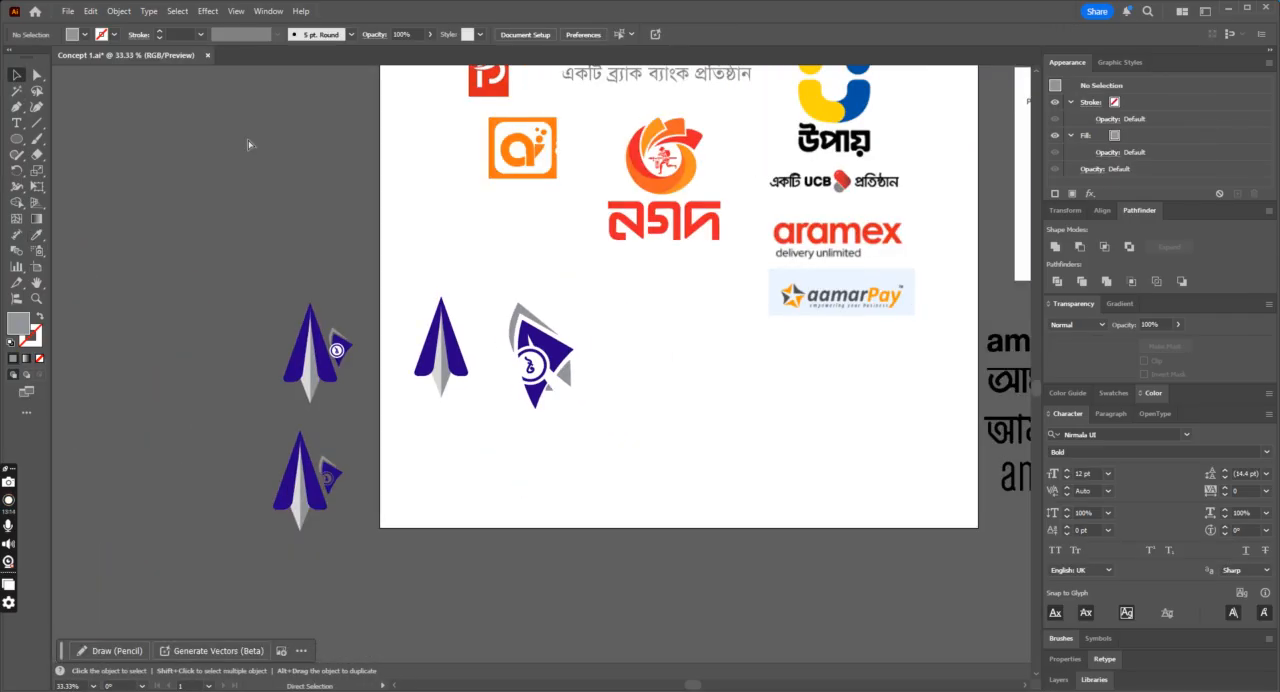
pyautogui.hotkey('ctrl', '+')
pyautogui.moveTo(466, 220); pyautogui.dragTo(688, 514)
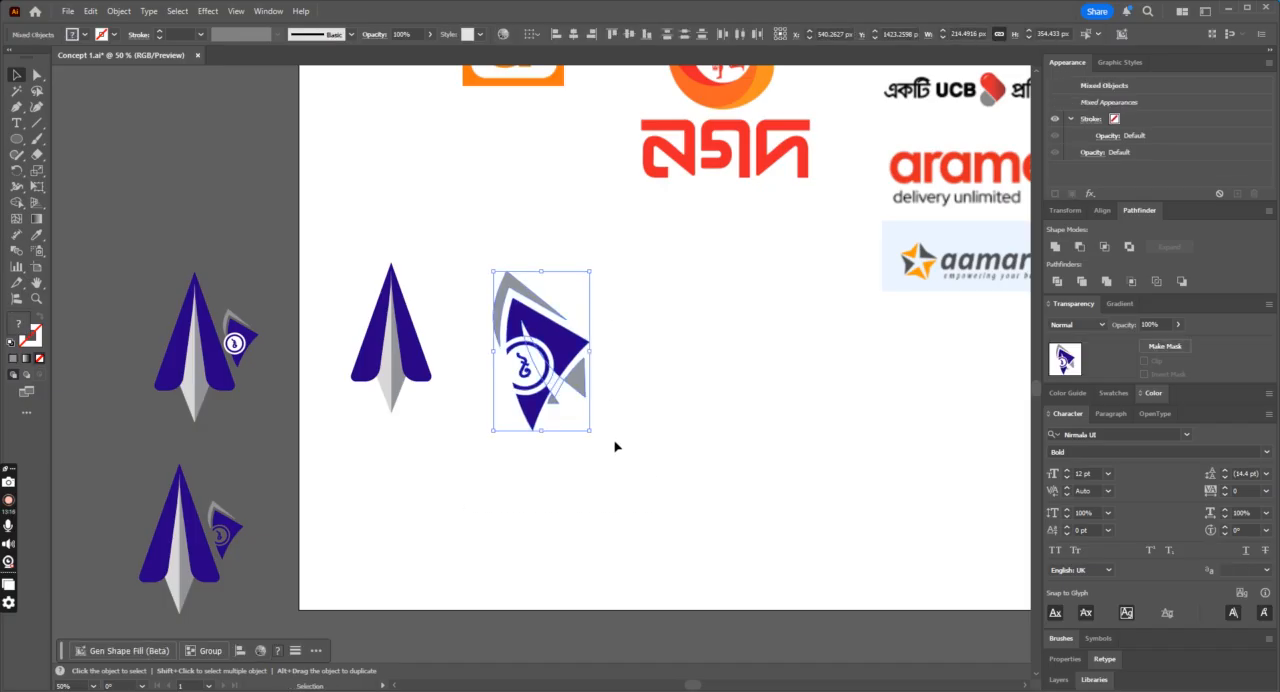
pyautogui.moveTo(597, 438); pyautogui.dragTo(555, 432)
pyautogui.click(655, 463)
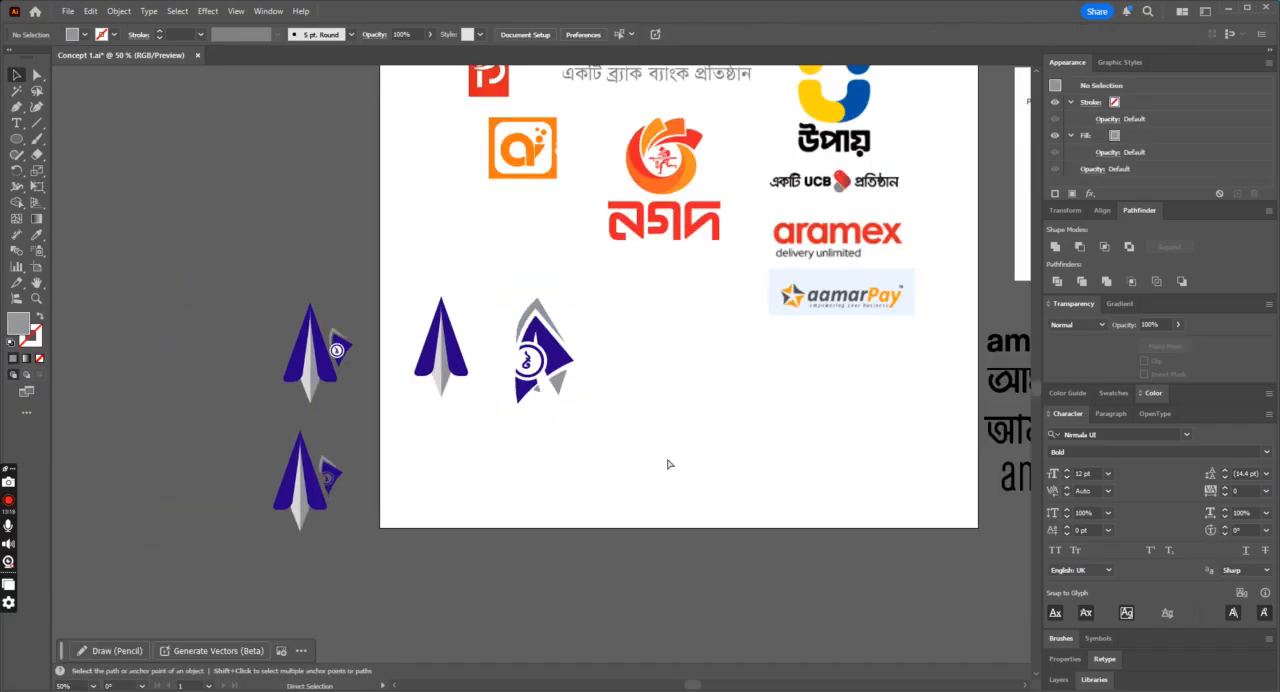
pyautogui.hotkey('ctrl', '+')
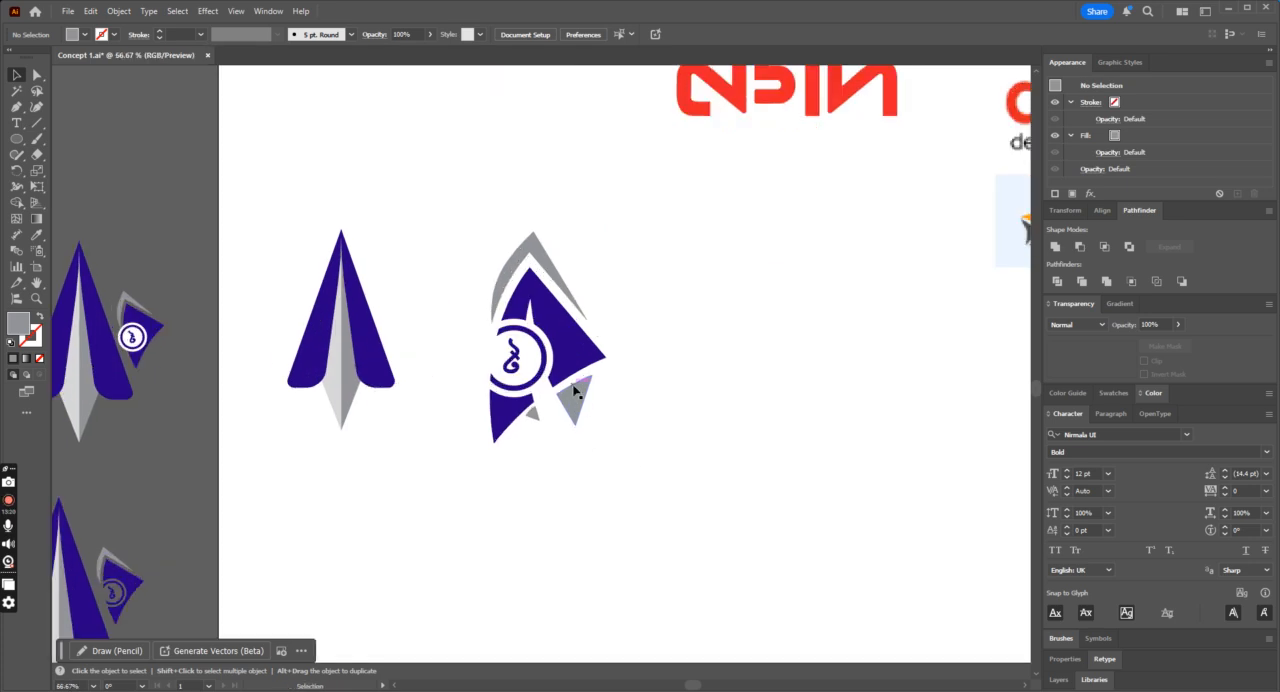
pyautogui.click(575, 392)
pyautogui.press('Delete')
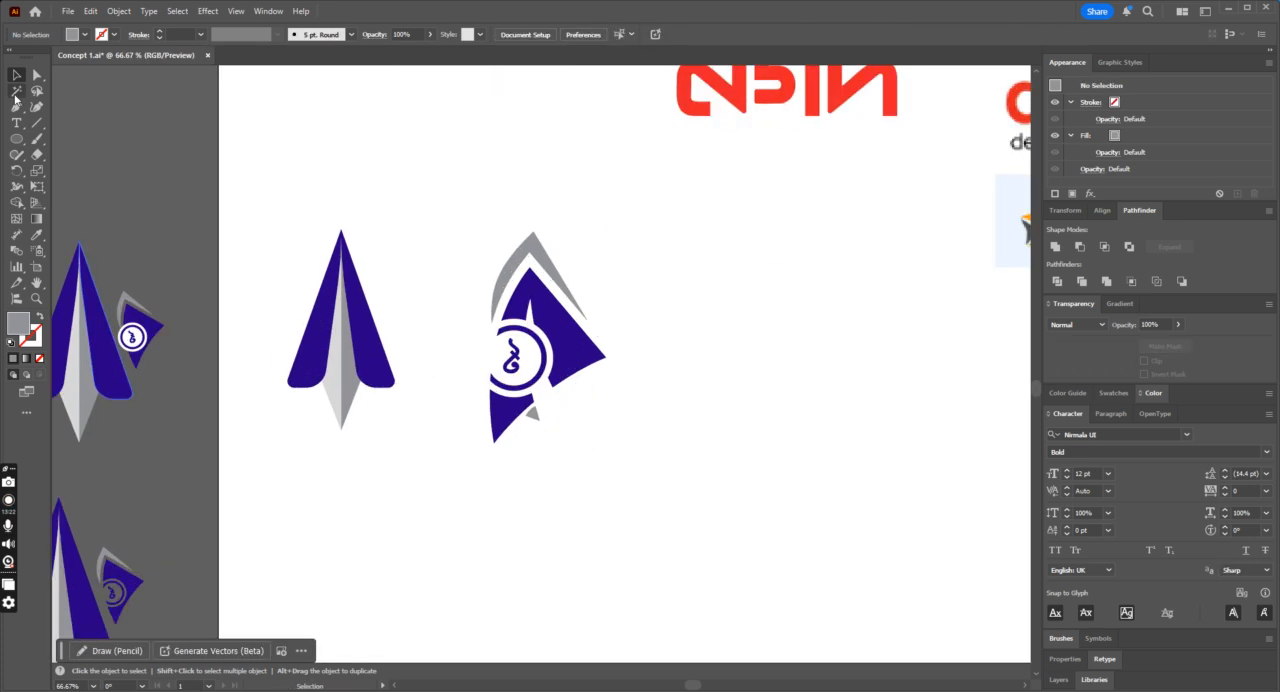
pyautogui.hotkey('ctrl', 'z')
# Step: Place a duplicate of the whole rotated fin outside the artboard, below the two earlier plane icons
pyautogui.moveTo(463, 214); pyautogui.dragTo(740, 592)
pyautogui.hotkey('ctrl', '-')
pyautogui.hotkey('ctrl', '-')
pyautogui.hotkey('ctrl', '-')
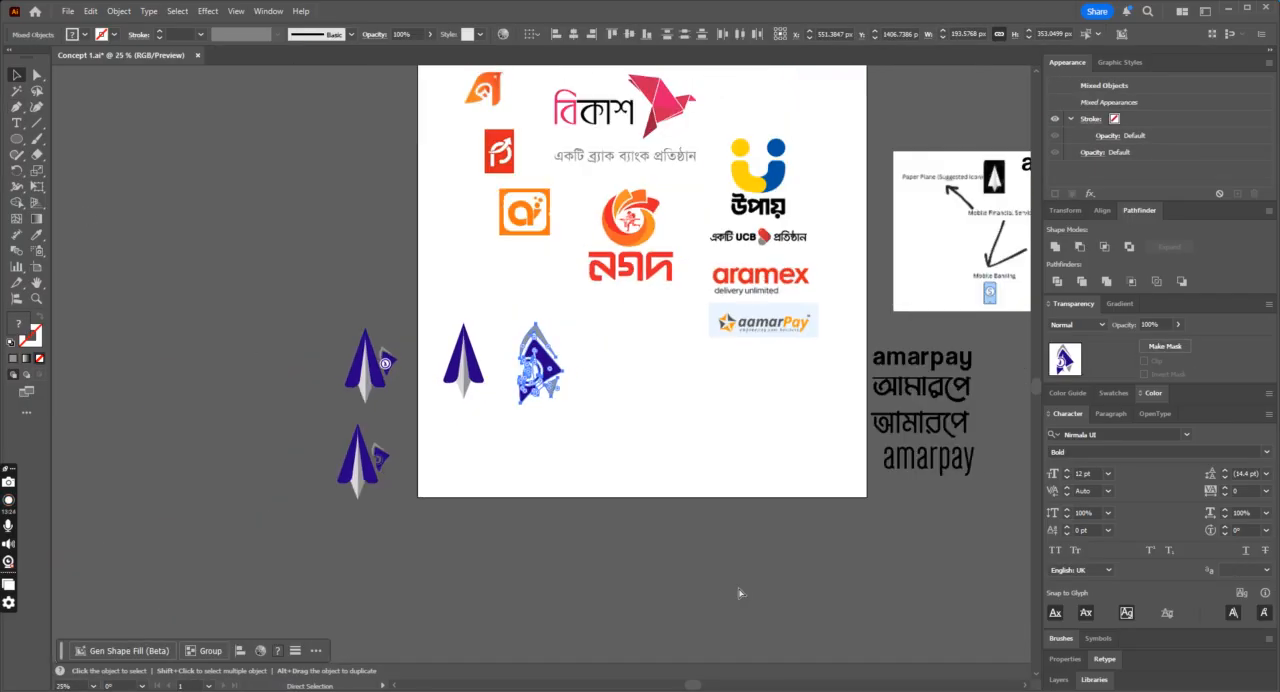
pyautogui.moveTo(546, 370); pyautogui.dragTo(385, 590)
pyautogui.click(509, 549)
# Step: Draw a closed pointed tail shape with the Pen tool from the fin's inner lower corner over the larger grey triangle
pyautogui.hotkey('ctrl', '+')
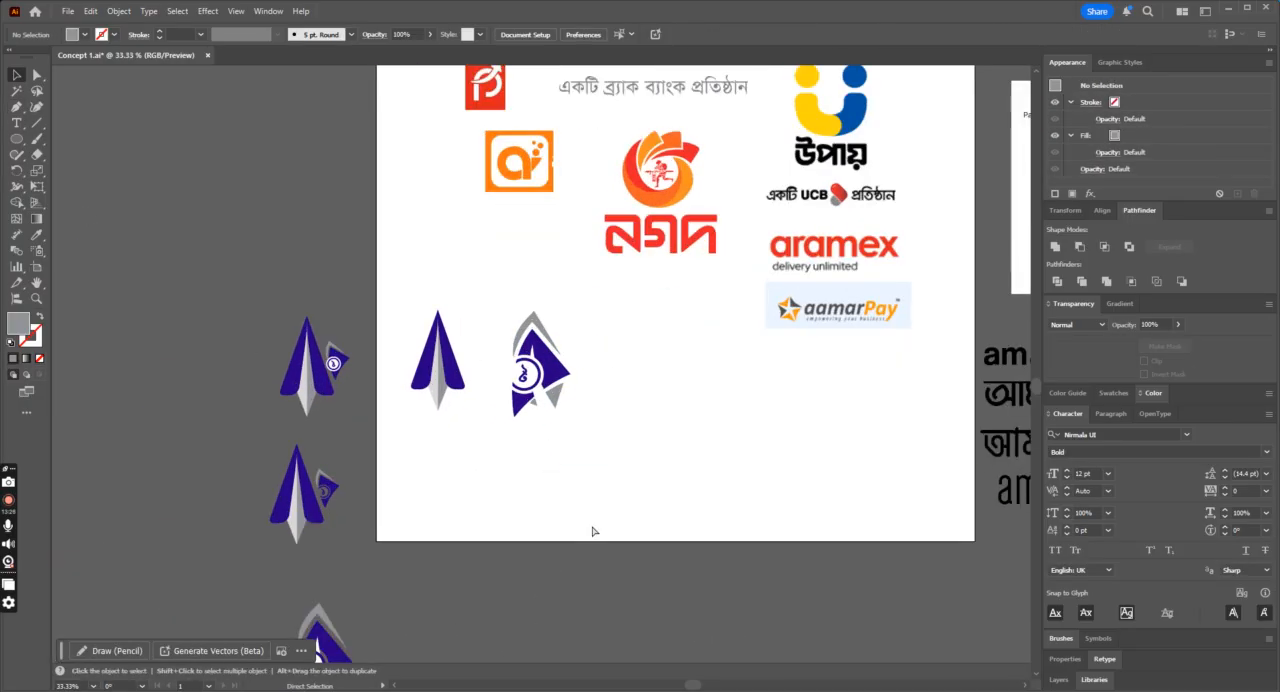
pyautogui.hotkey('ctrl', '+')
pyautogui.hotkey('ctrl', '+')
pyautogui.hotkey('ctrl', '+')
pyautogui.hotkey('ctrl', '+')
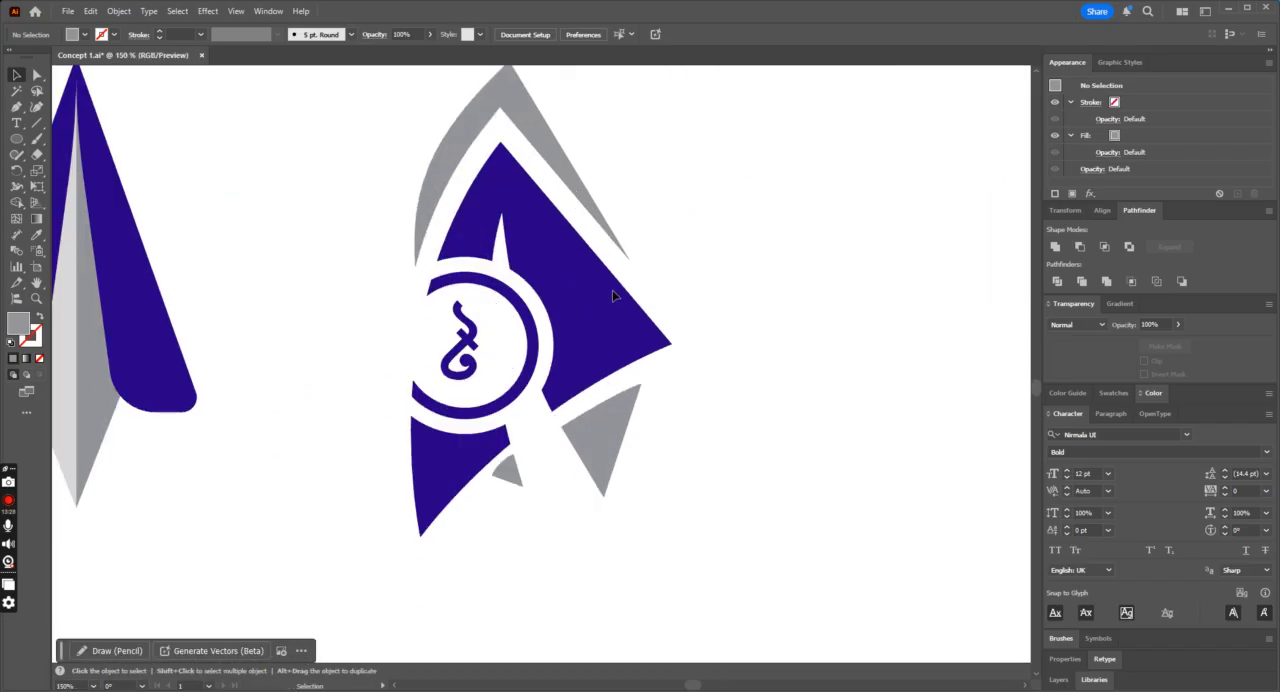
pyautogui.click(16, 107)
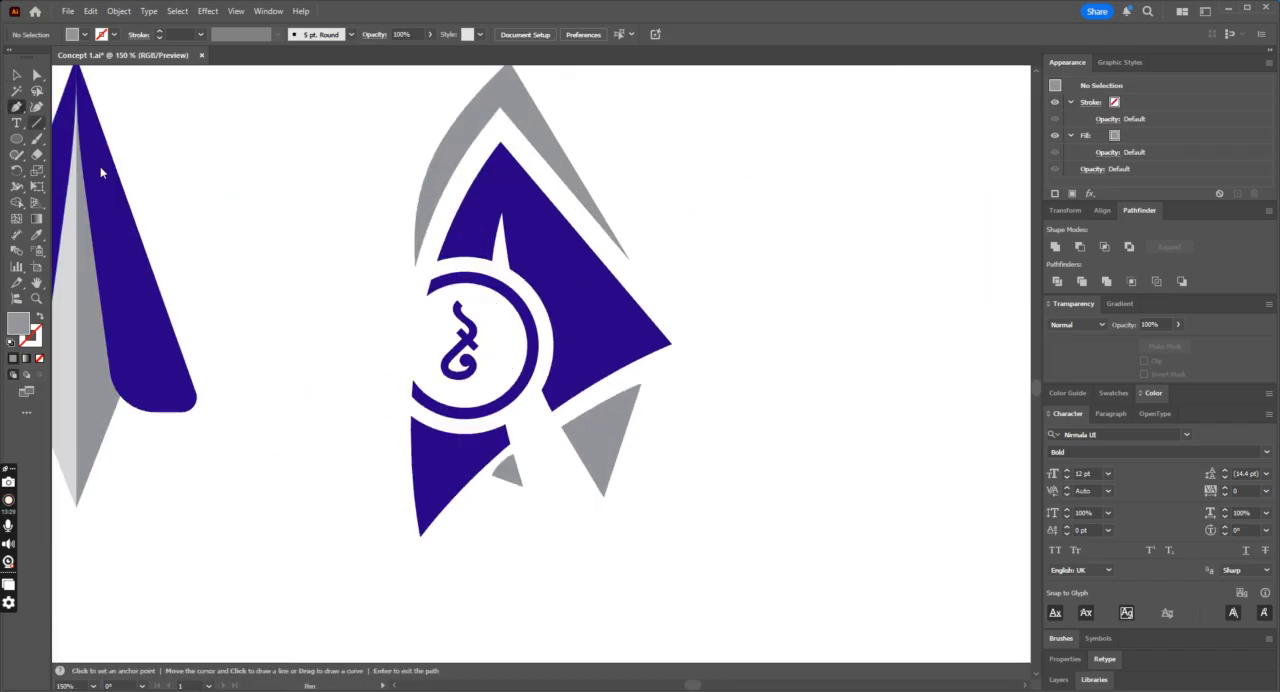
pyautogui.click(544, 391)
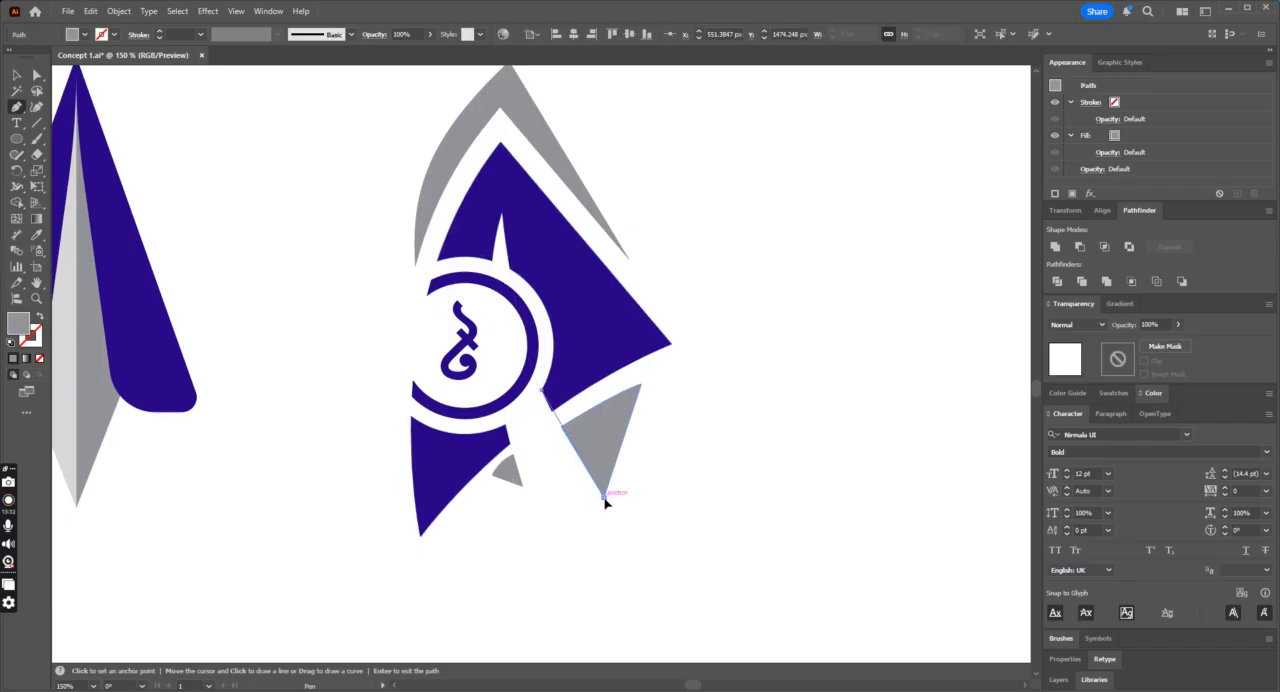
pyautogui.moveTo(640, 543); pyautogui.dragTo(646, 544)
pyautogui.click(604, 496)
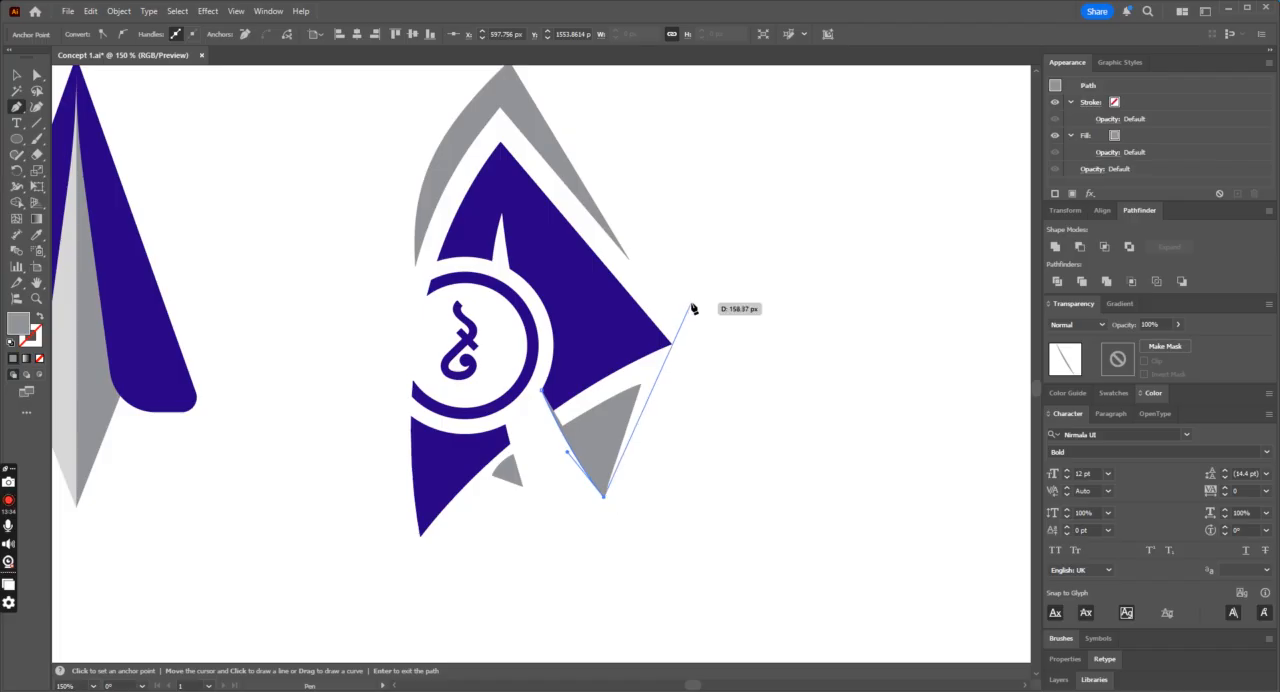
pyautogui.click(610, 372)
pyautogui.click(543, 395)
# Step: Fill the new tail shape with the fin's blue and delete the larger grey triangle behind it
pyautogui.click(36, 234)
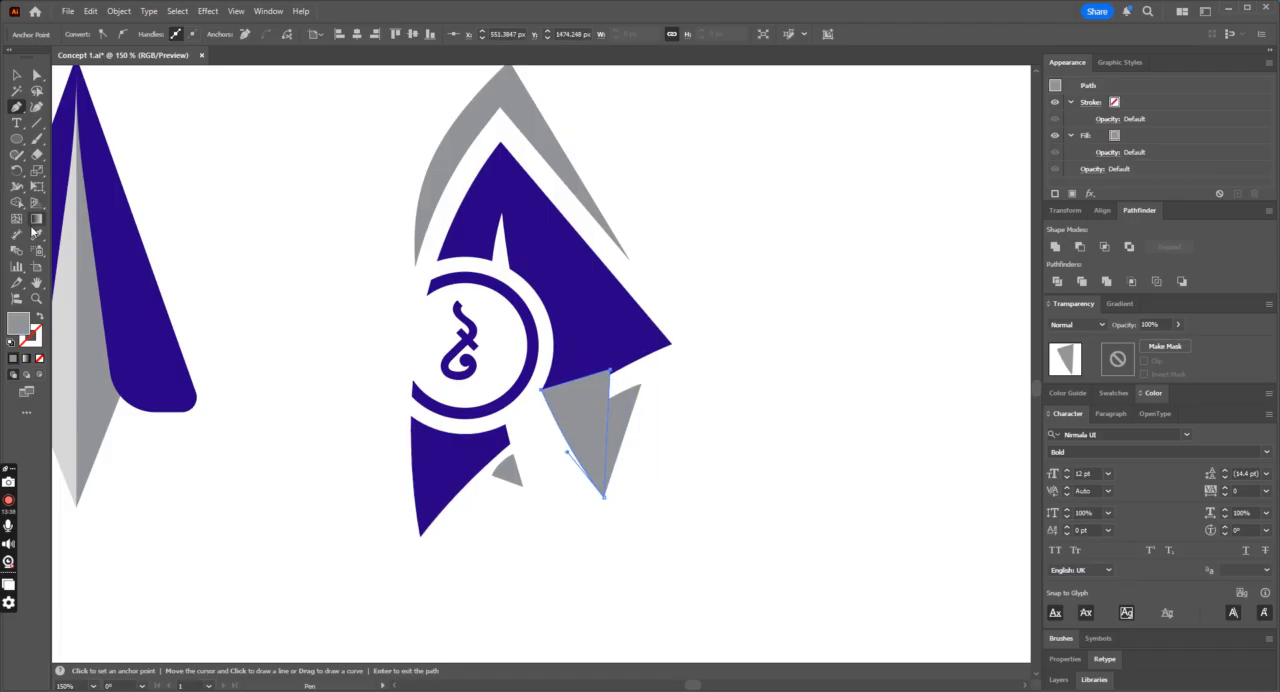
pyautogui.click(595, 328)
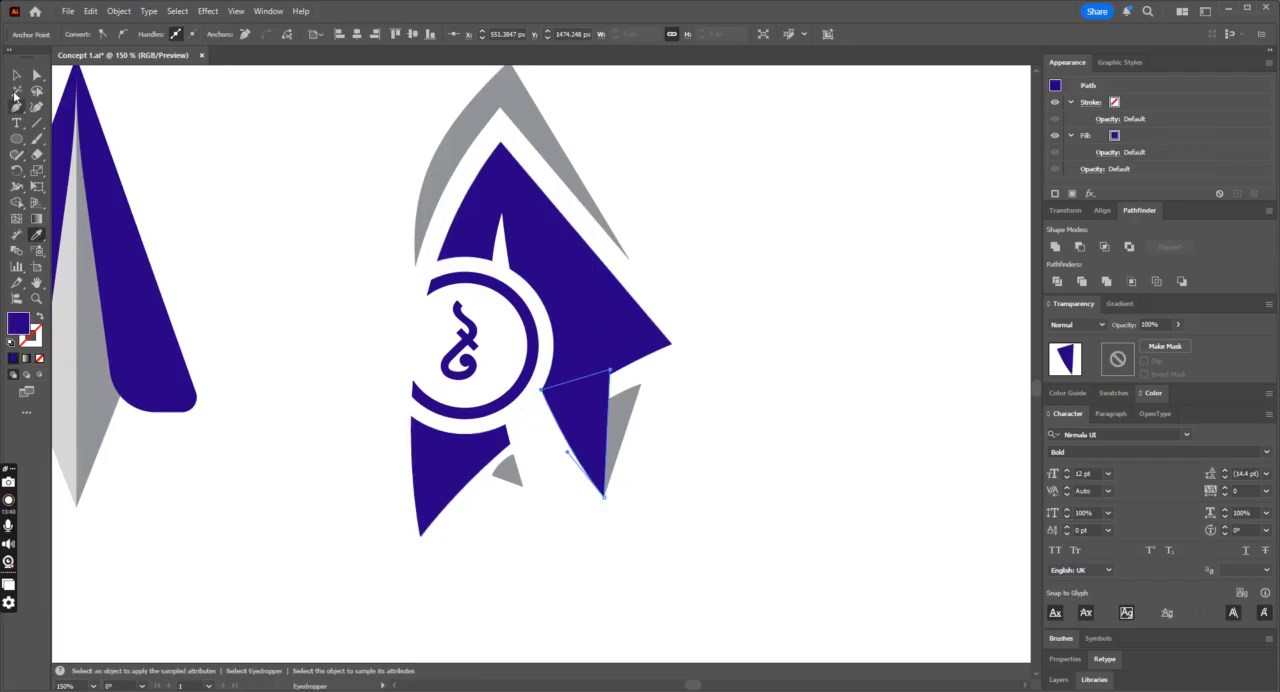
pyautogui.click(16, 76)
pyautogui.click(611, 331)
pyautogui.click(626, 431)
pyautogui.press('Delete')
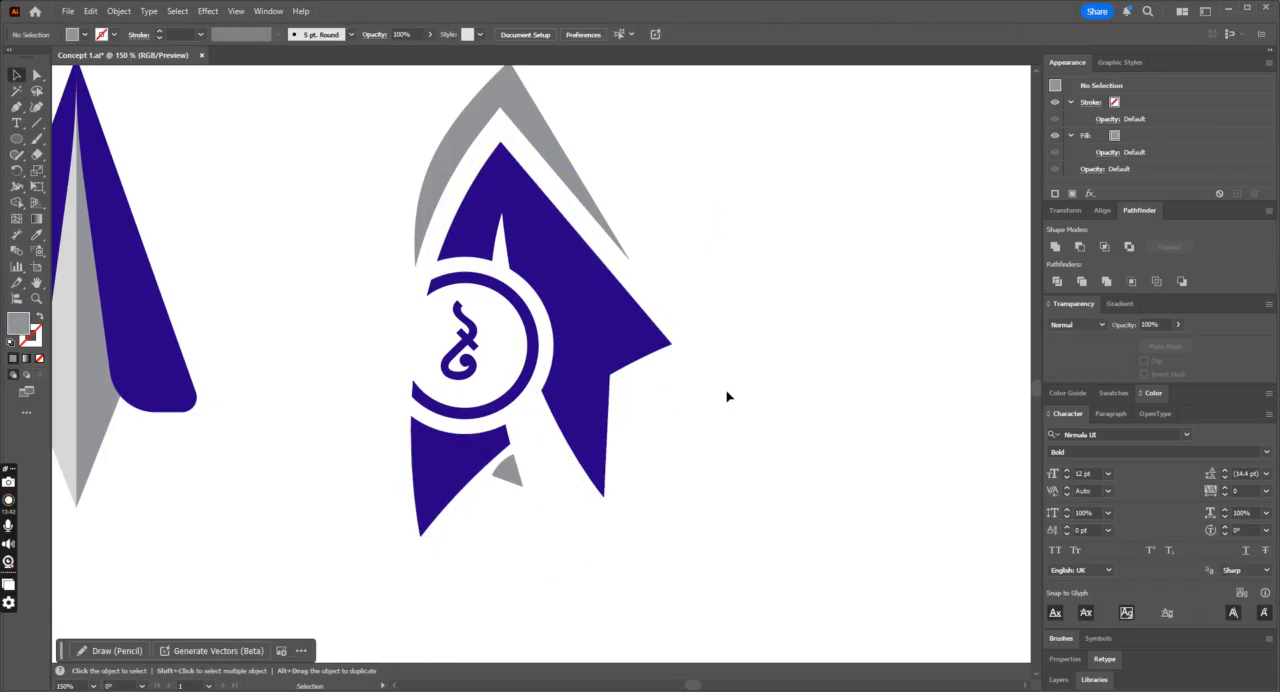
# Step: Draw a narrow curved wedge with the Pen tool from the fin's right corner inward across the top of the blue tail
pyautogui.scroll(-4, 728, 394)
pyautogui.scroll(4, 728, 394)
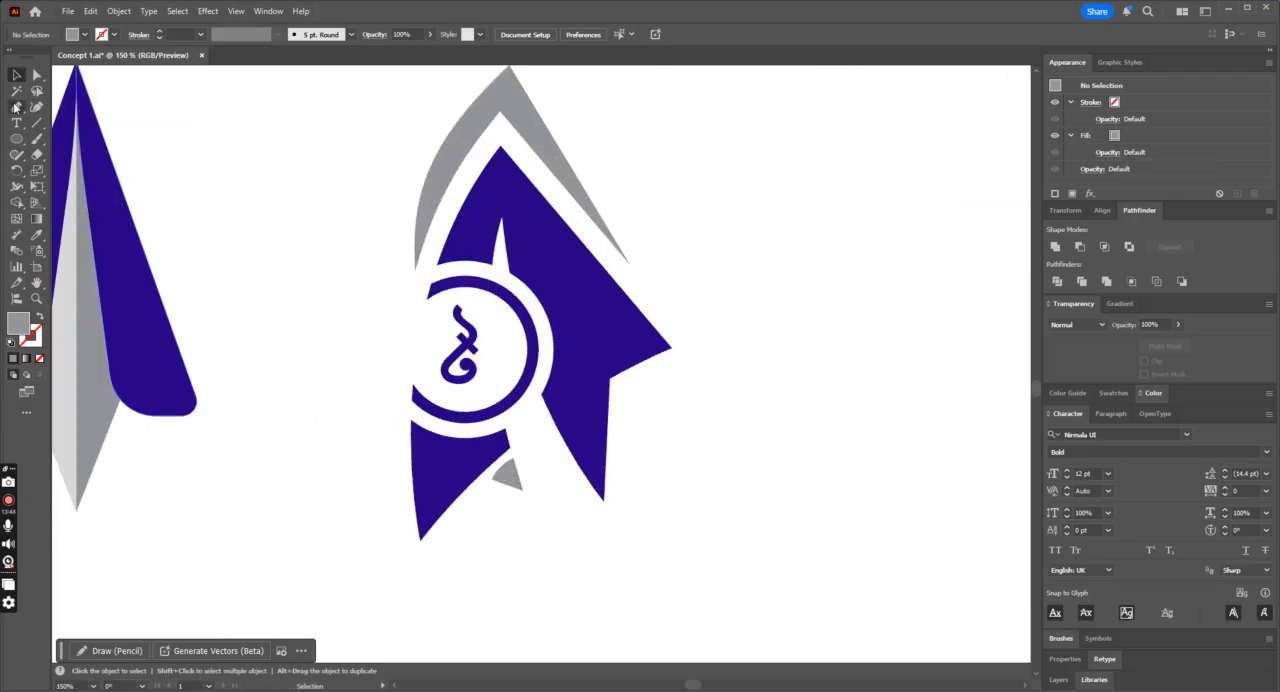
pyautogui.click(16, 106)
pyautogui.click(671, 347)
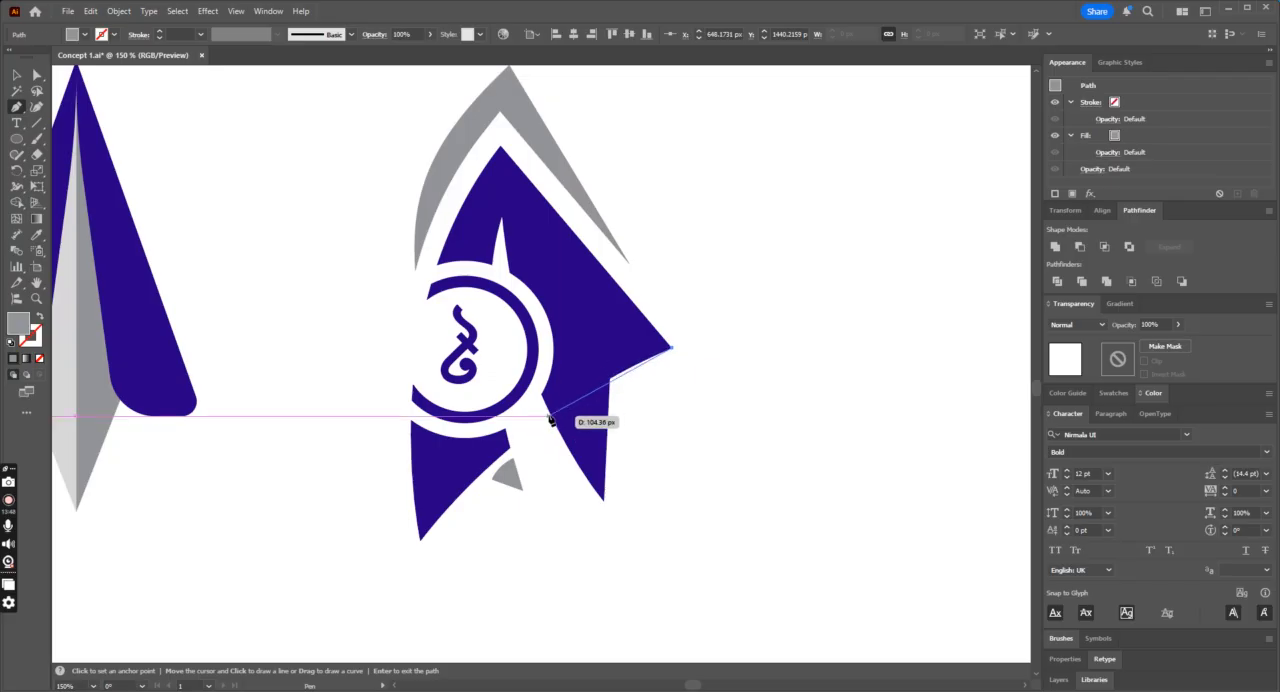
pyautogui.click(561, 404)
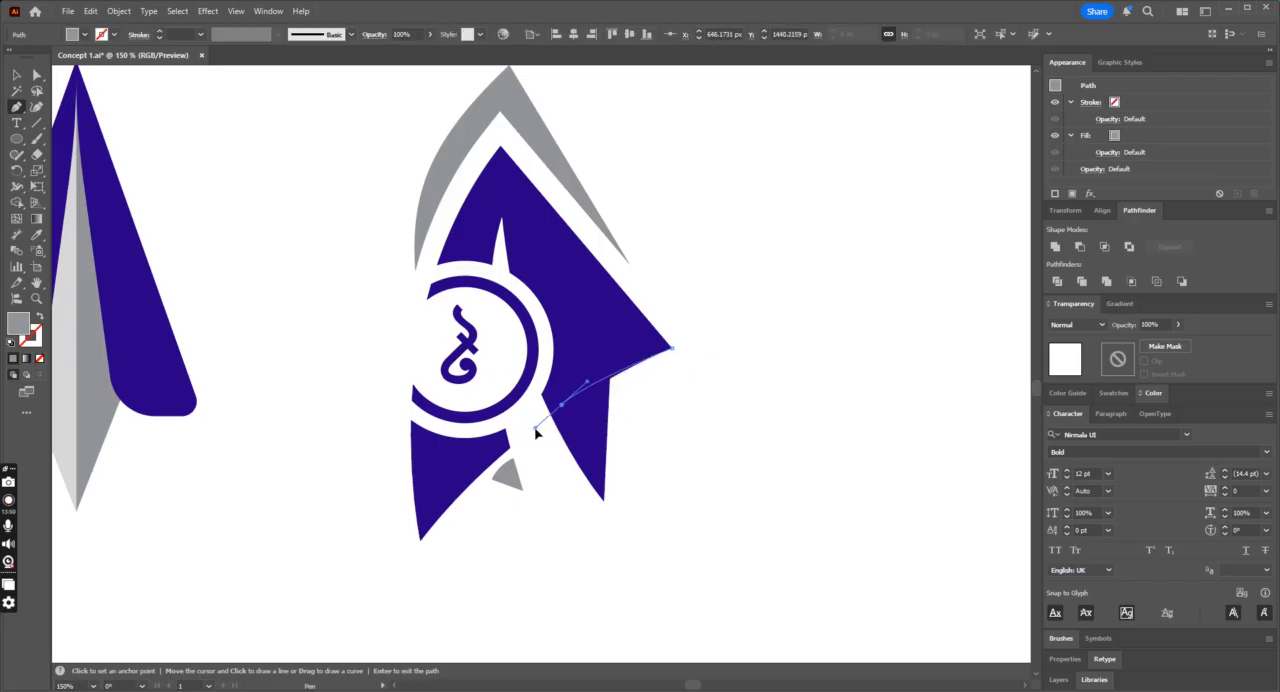
pyautogui.click(645, 391)
pyautogui.click(671, 348)
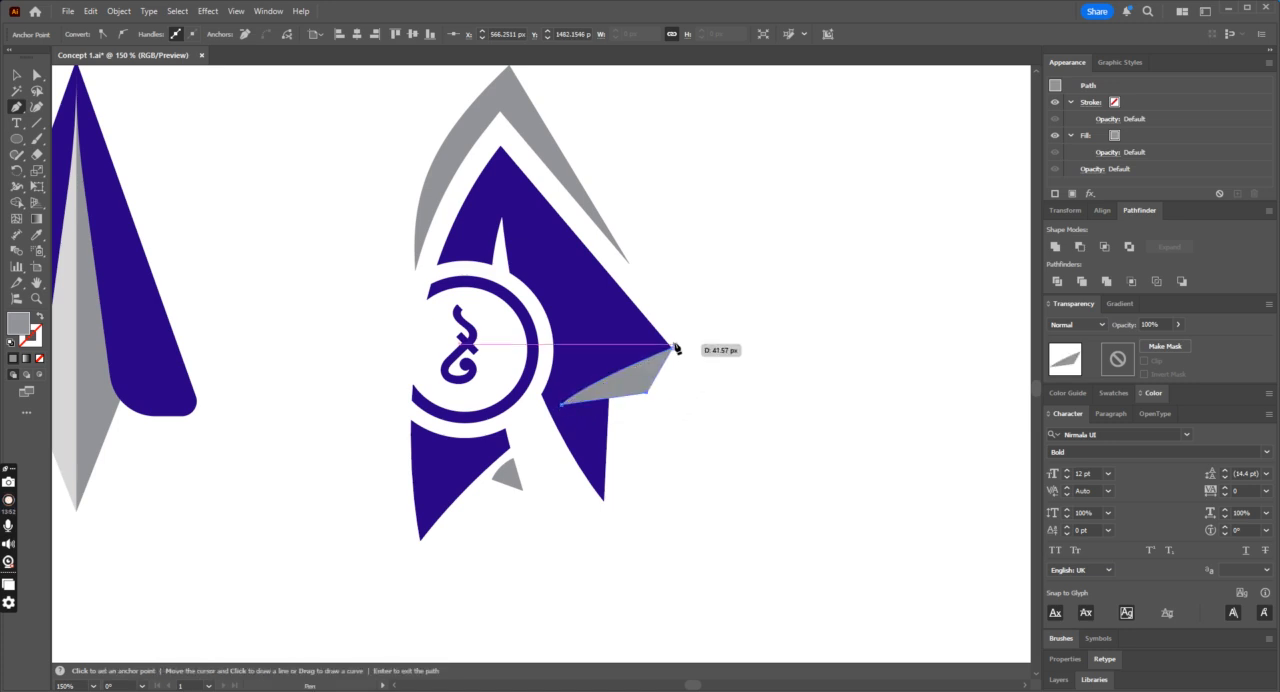
# Step: Fill the curved wedge with white sampled from the background and deselect it
pyautogui.press('i')
pyautogui.click(727, 349)
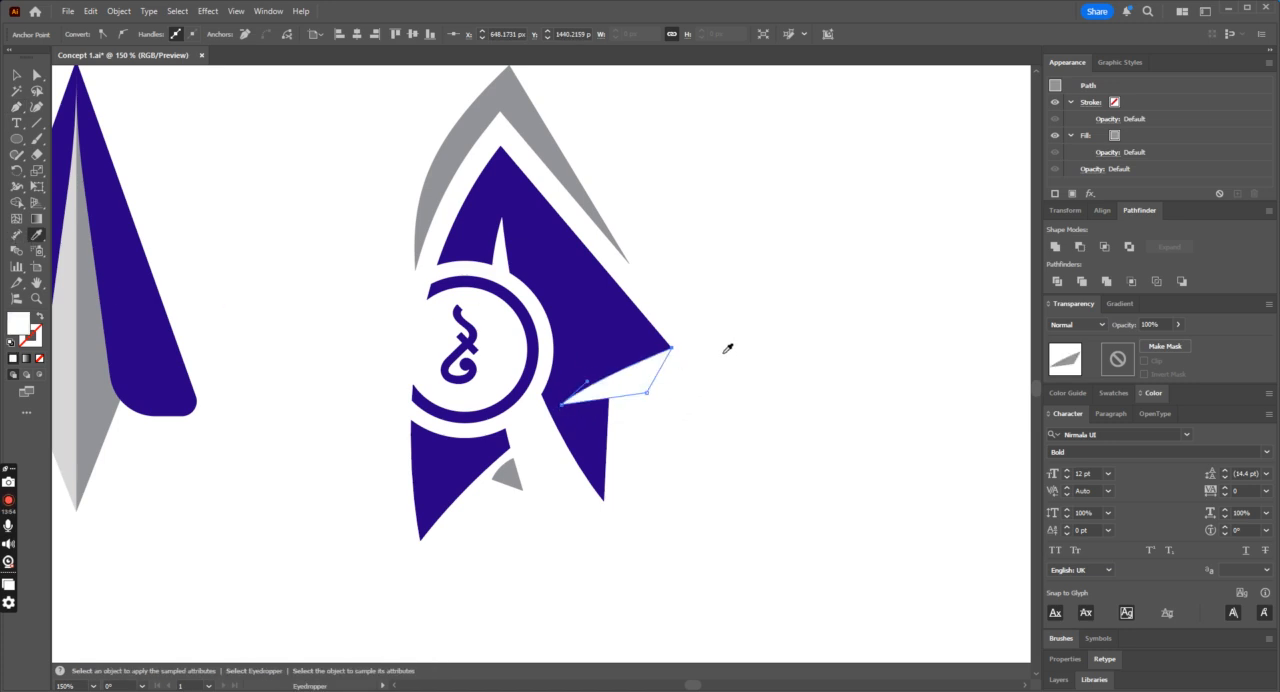
pyautogui.click(17, 76)
pyautogui.click(221, 138)
pyautogui.hotkey('ctrl', '-')
pyautogui.hotkey('ctrl', '-')
pyautogui.hotkey('ctrl', '-')
pyautogui.hotkey('ctrl', '-')
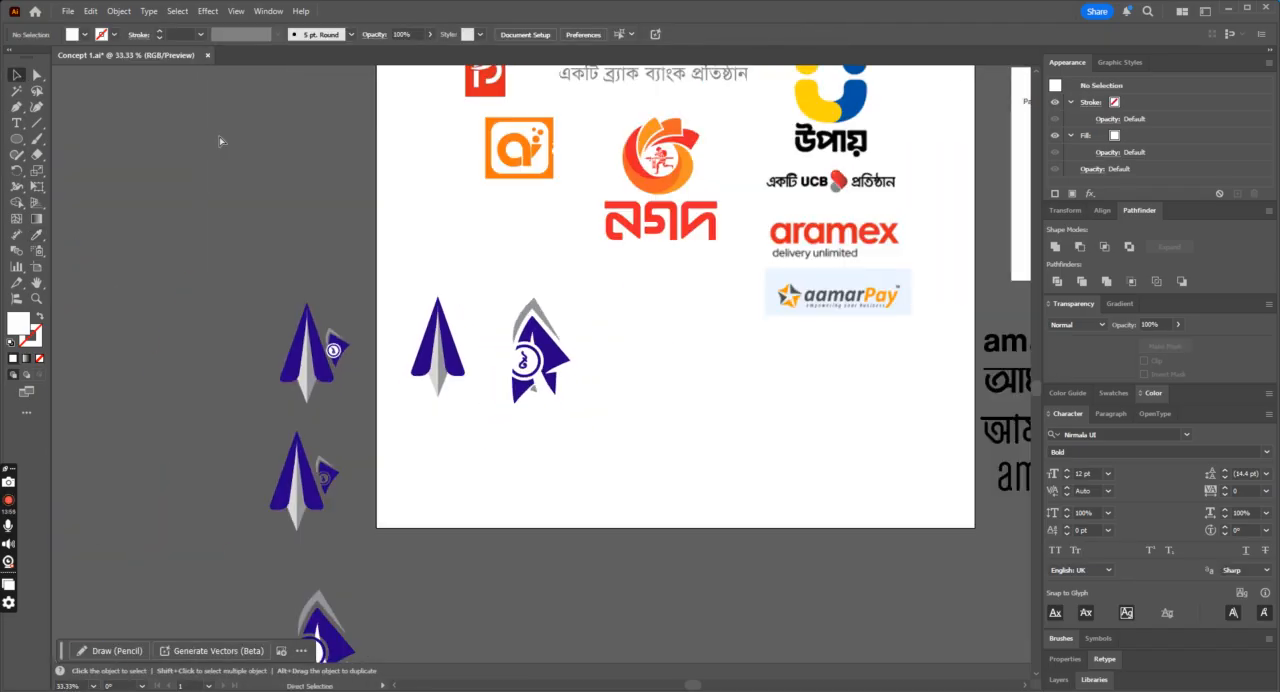
pyautogui.hotkey('ctrl', '+')
pyautogui.hotkey('ctrl', '+')
pyautogui.hotkey('ctrl', '+')
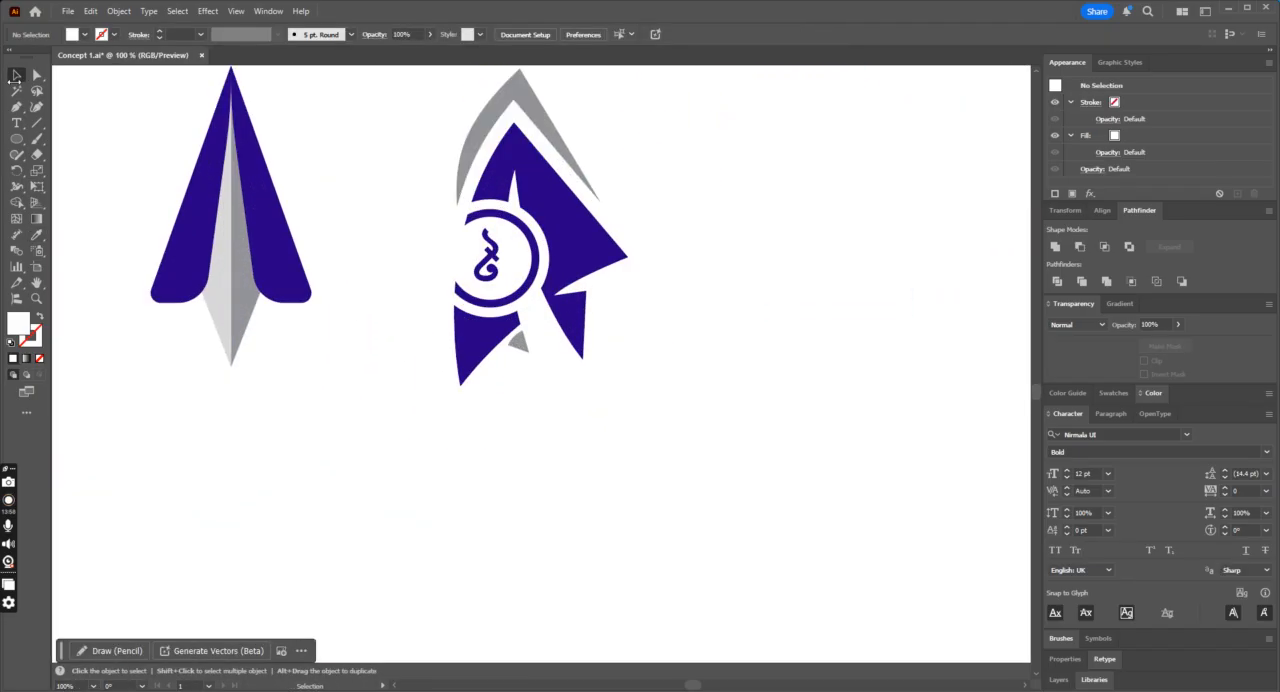
# Step: Shift the outer lower anchor point of the white curved wedge slightly up and outward
pyautogui.click(37, 75)
pyautogui.moveTo(601, 291); pyautogui.dragTo(612, 281)
pyautogui.click(671, 332)
pyautogui.hotkey('ctrl', '-')
pyautogui.hotkey('ctrl', '-')
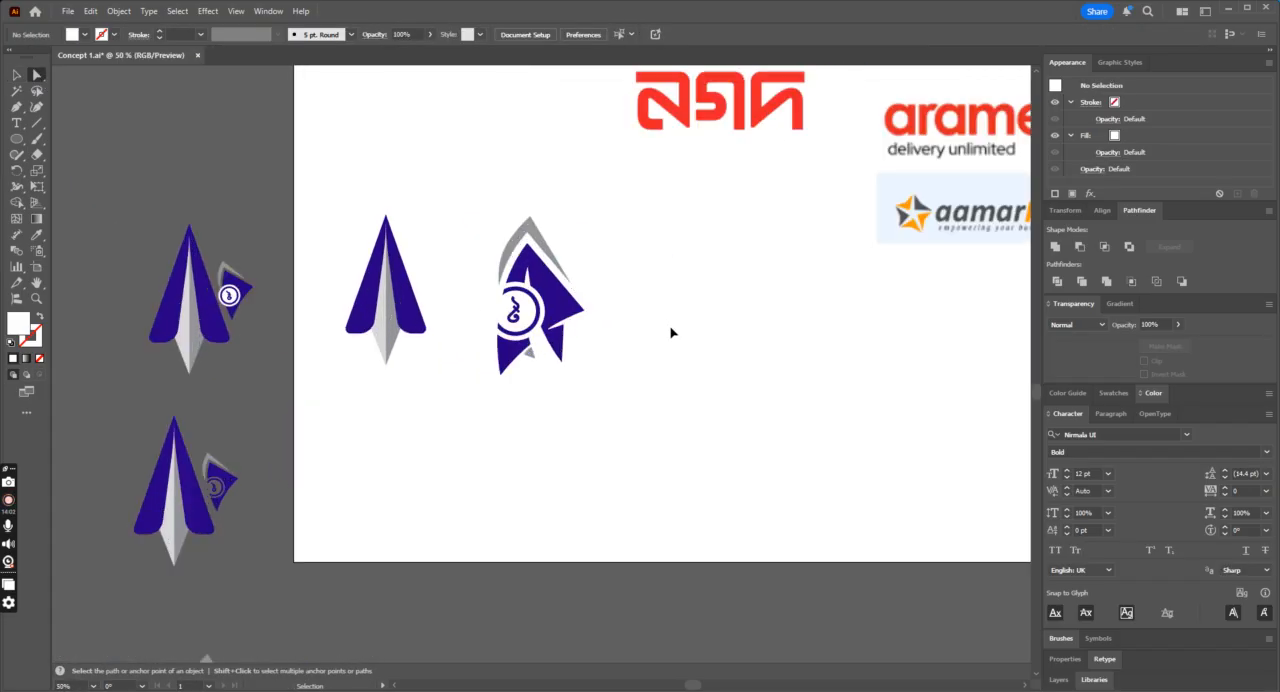
pyautogui.hotkey('ctrl', '+')
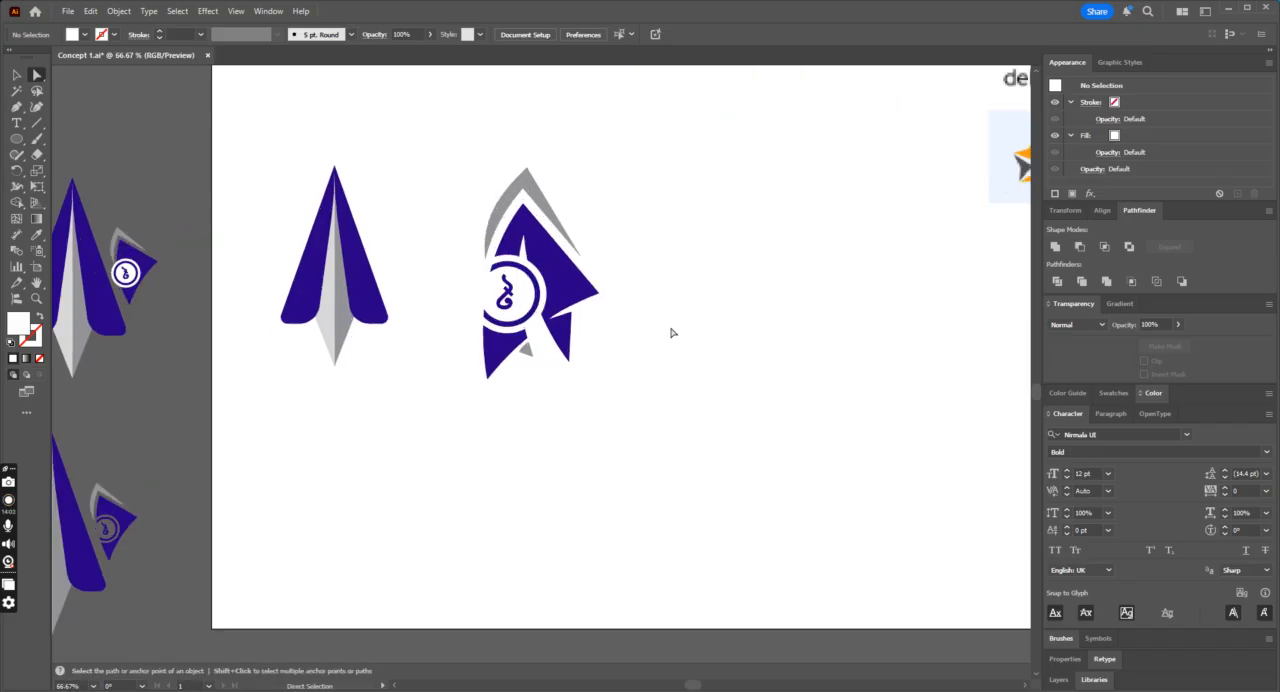
# Step: Move the small grey triangle away from the fin into the empty artboard area below it
pyautogui.click(17, 75)
pyautogui.moveTo(527, 360); pyautogui.dragTo(516, 509)
pyautogui.scroll(-1, 838, 455)
pyautogui.press('a')
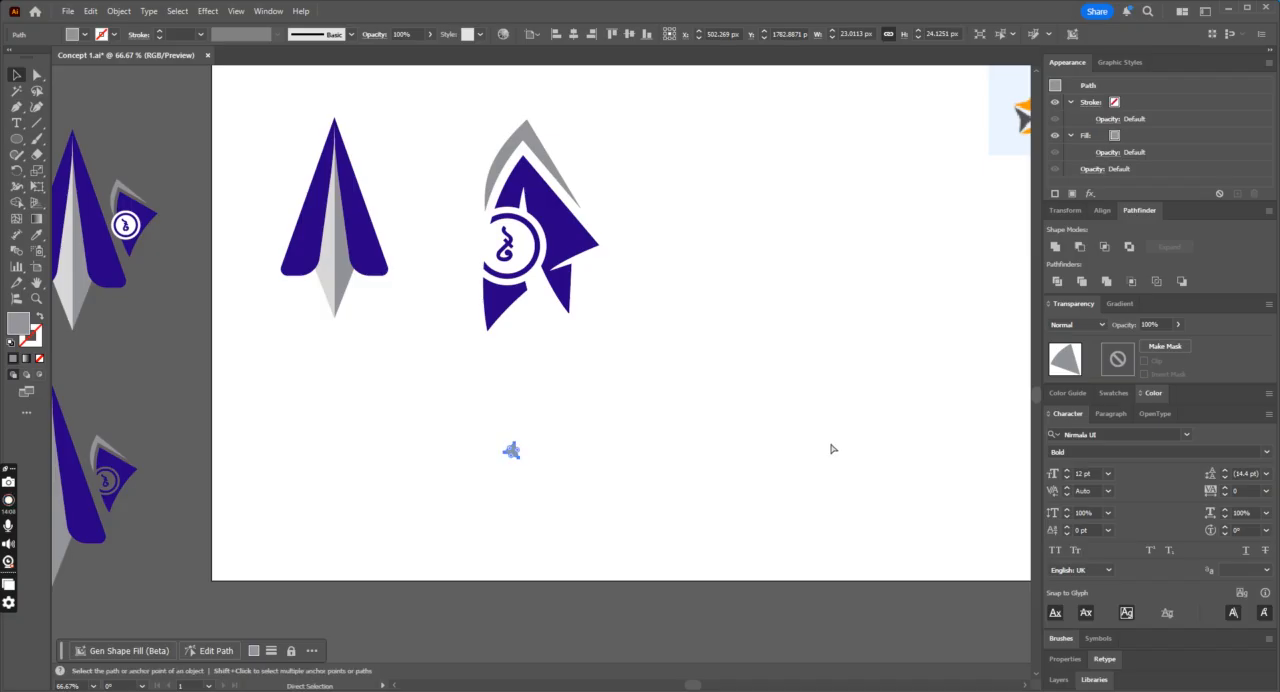
pyautogui.hotkey('ctrl', '-')
pyautogui.hotkey('ctrl', '=')
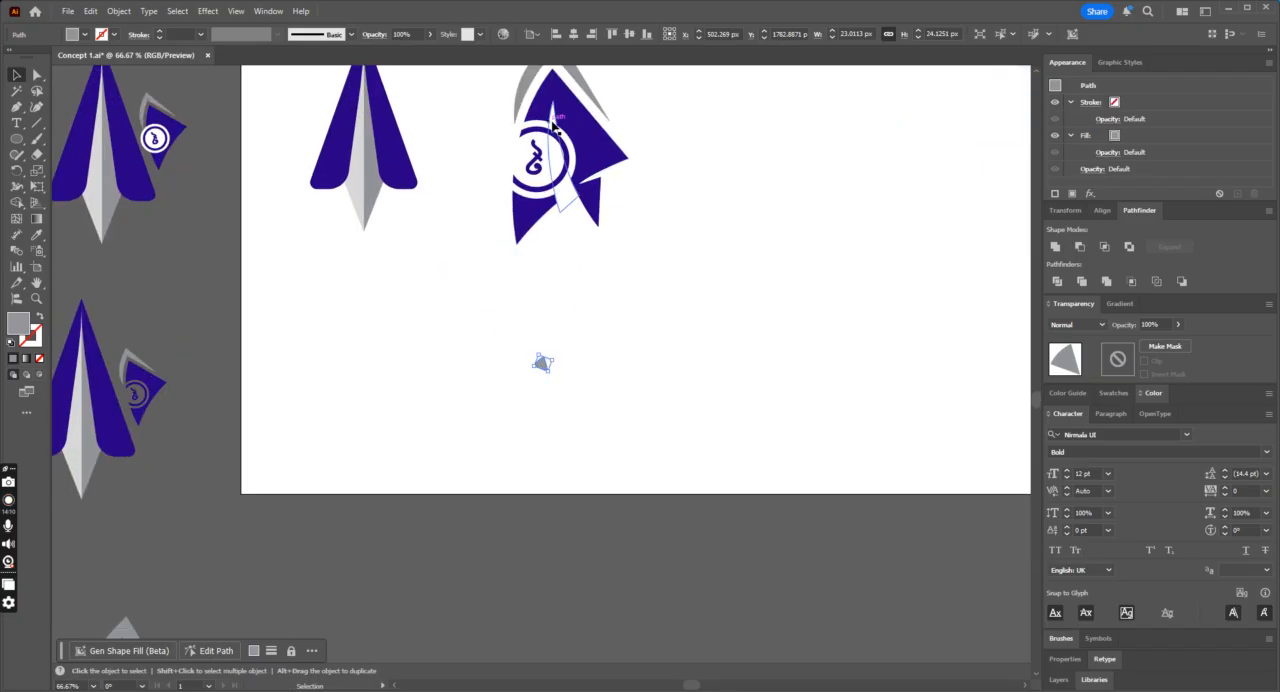
# Step: Try to pull the top anchor point of the white sliver down beside the coin ring, then deselect it
pyautogui.click(549, 124)
pyautogui.click(35, 75)
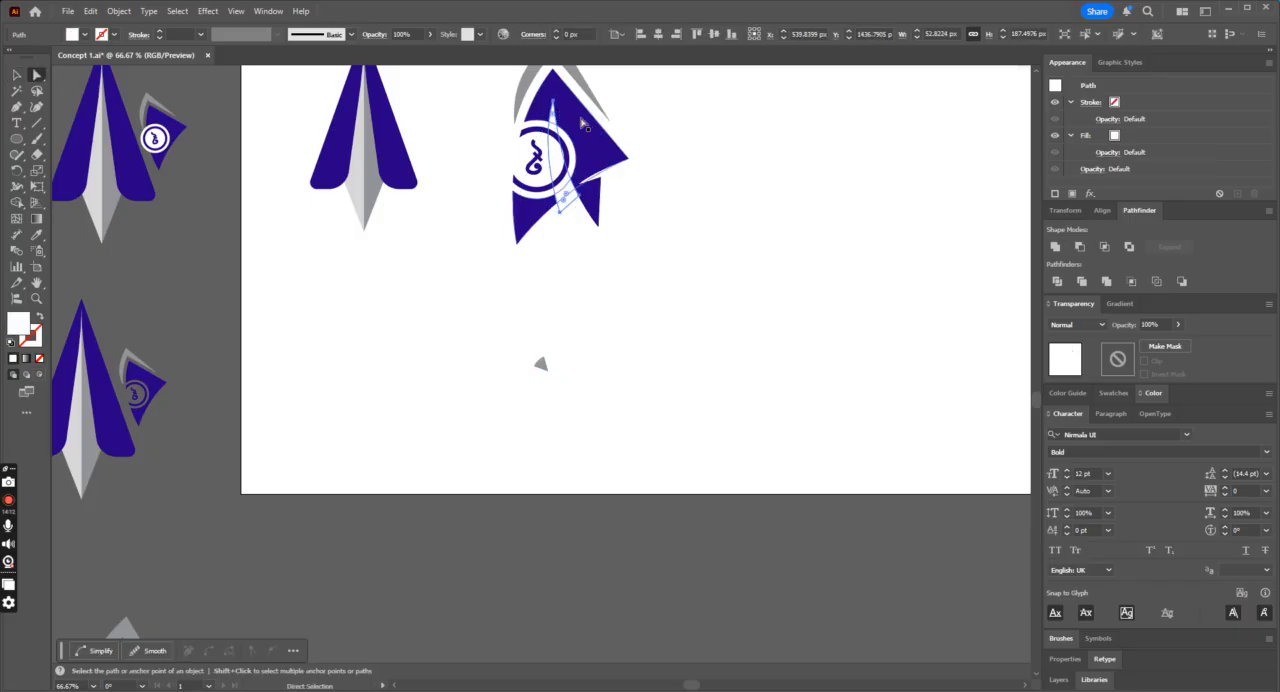
pyautogui.moveTo(553, 101); pyautogui.dragTo(566, 178)
pyautogui.click(18, 74)
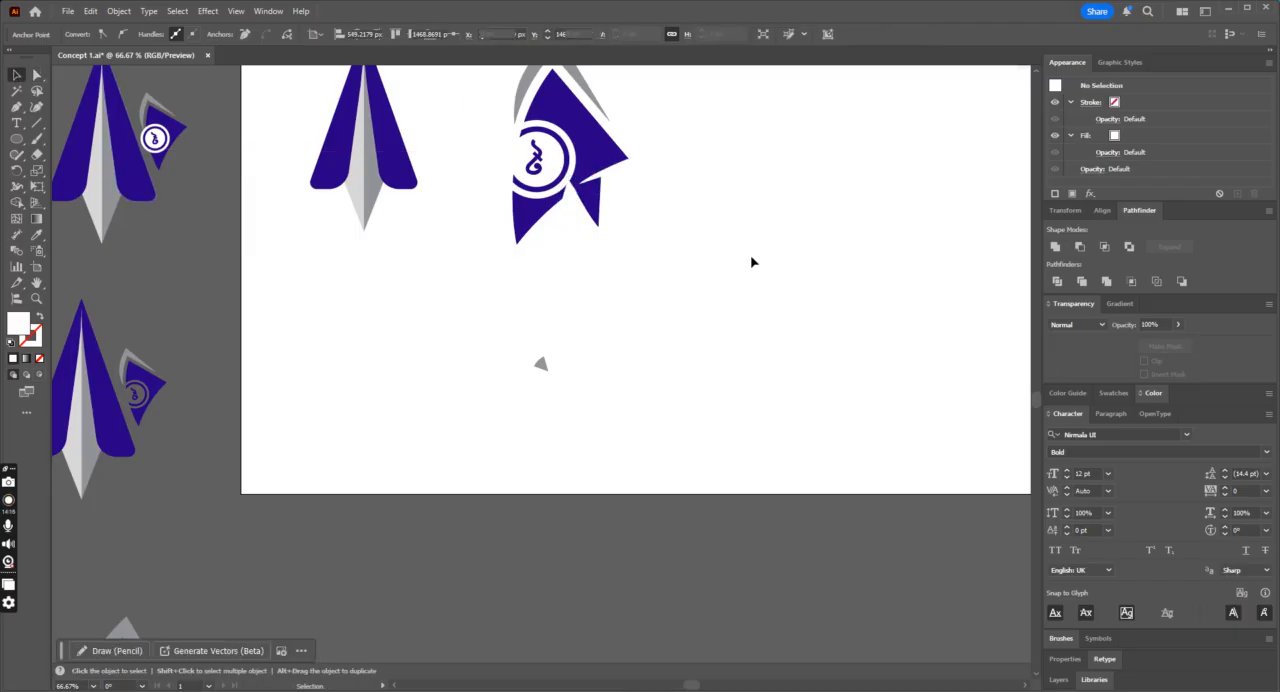
pyautogui.click(751, 260)
pyautogui.scroll(2, 740, 232)
pyautogui.scroll(1, 751, 236)
pyautogui.hotkey('ctrl', '-')
pyautogui.hotkey('ctrl', '-')
pyautogui.hotkey('ctrl', '=')
pyautogui.hotkey('ctrl', '=')
# Step: Try moving the white curved wedge off the fin, then undo that move and the sliver's anchor change
pyautogui.click(590, 290)
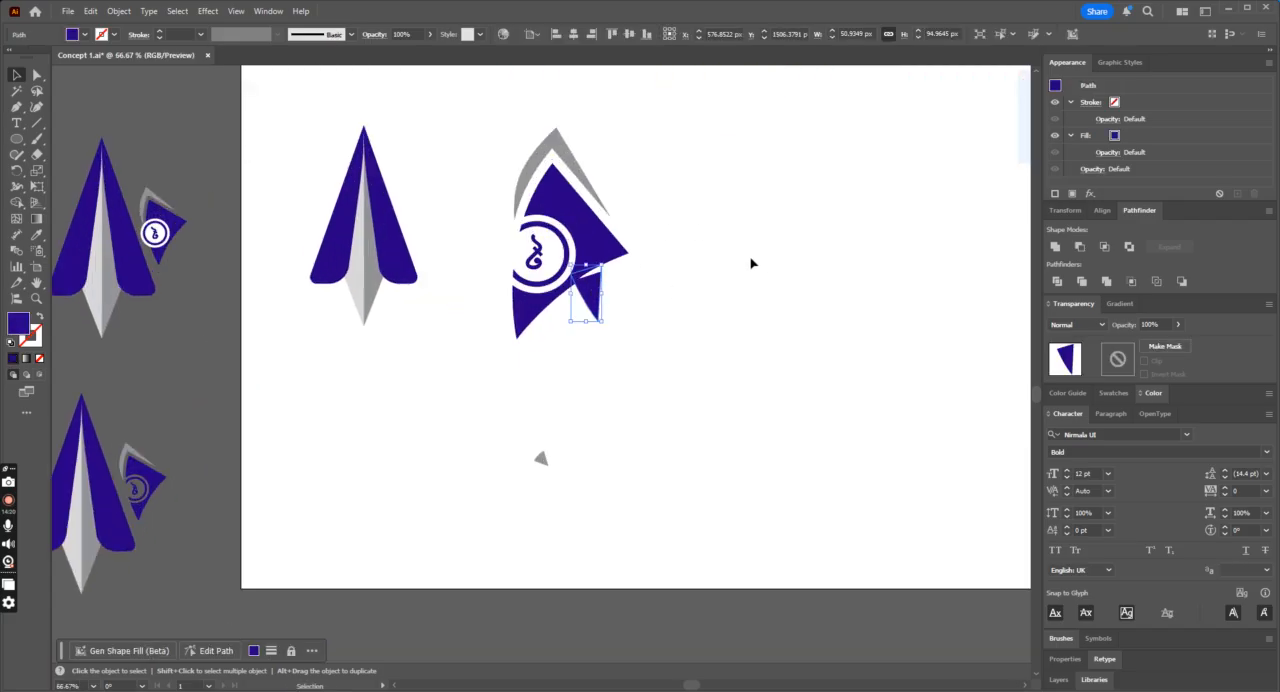
pyautogui.moveTo(617, 268); pyautogui.dragTo(678, 357)
pyautogui.hotkey('ctrl', '-')
pyautogui.hotkey('ctrl', '-')
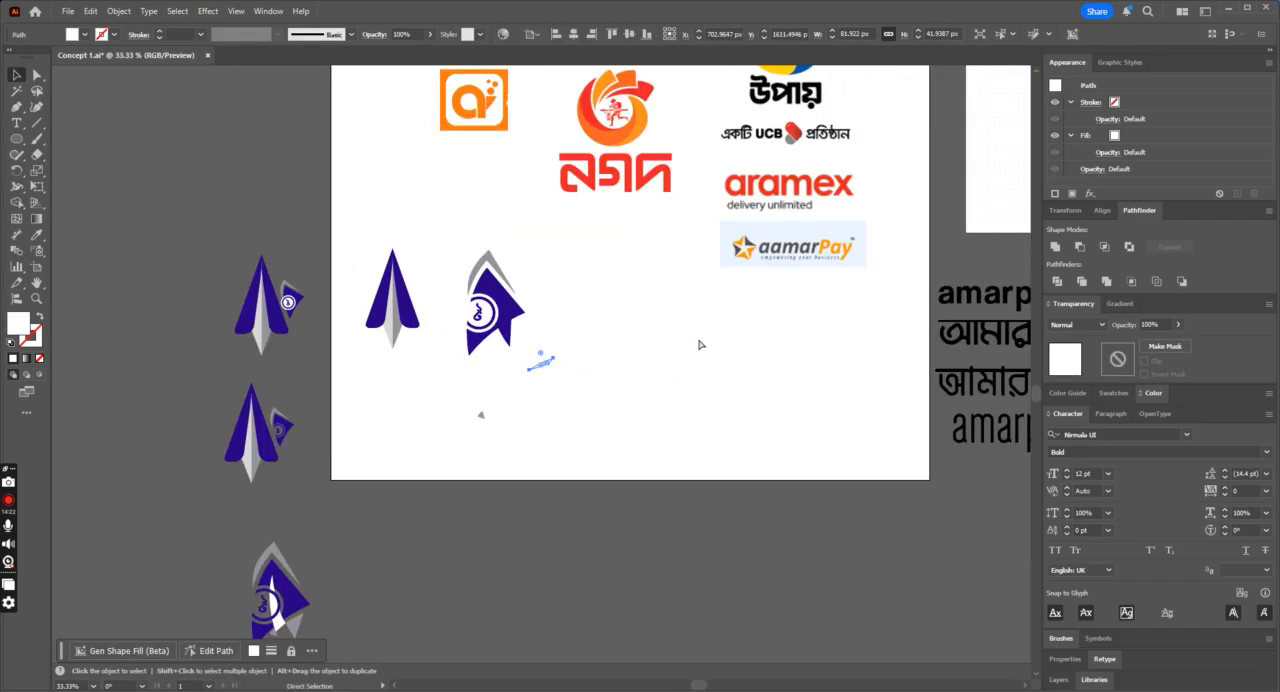
pyautogui.hotkey('ctrl', '=')
pyautogui.hotkey('ctrl', '=')
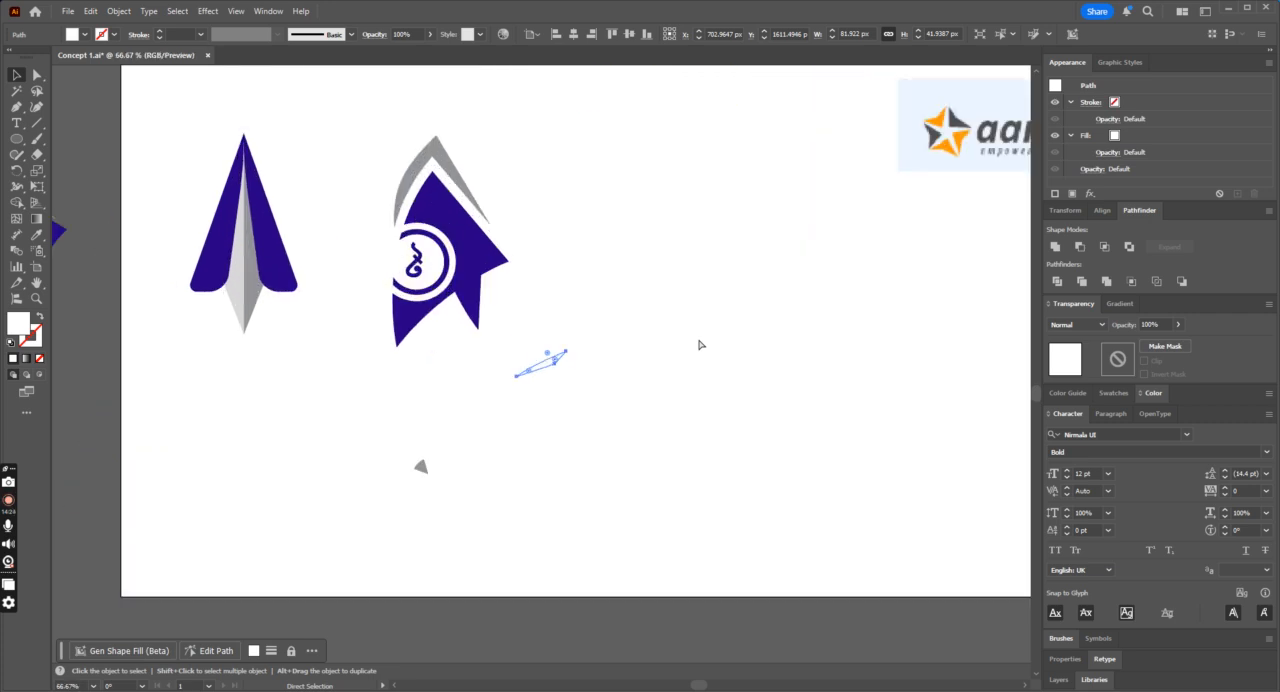
pyautogui.hotkey('ctrl', '-')
pyautogui.hotkey('ctrl', '-')
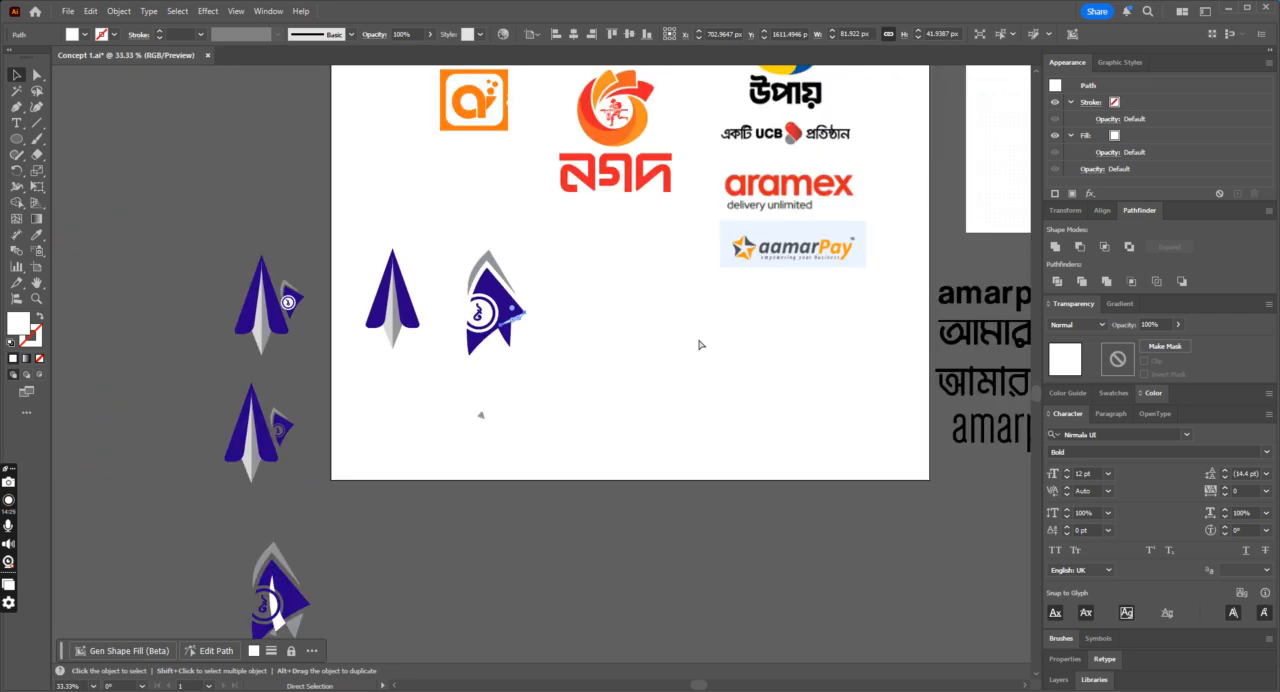
pyautogui.click(699, 344)
pyautogui.hotkey('ctrl', '=')
pyautogui.hotkey('ctrl', '=')
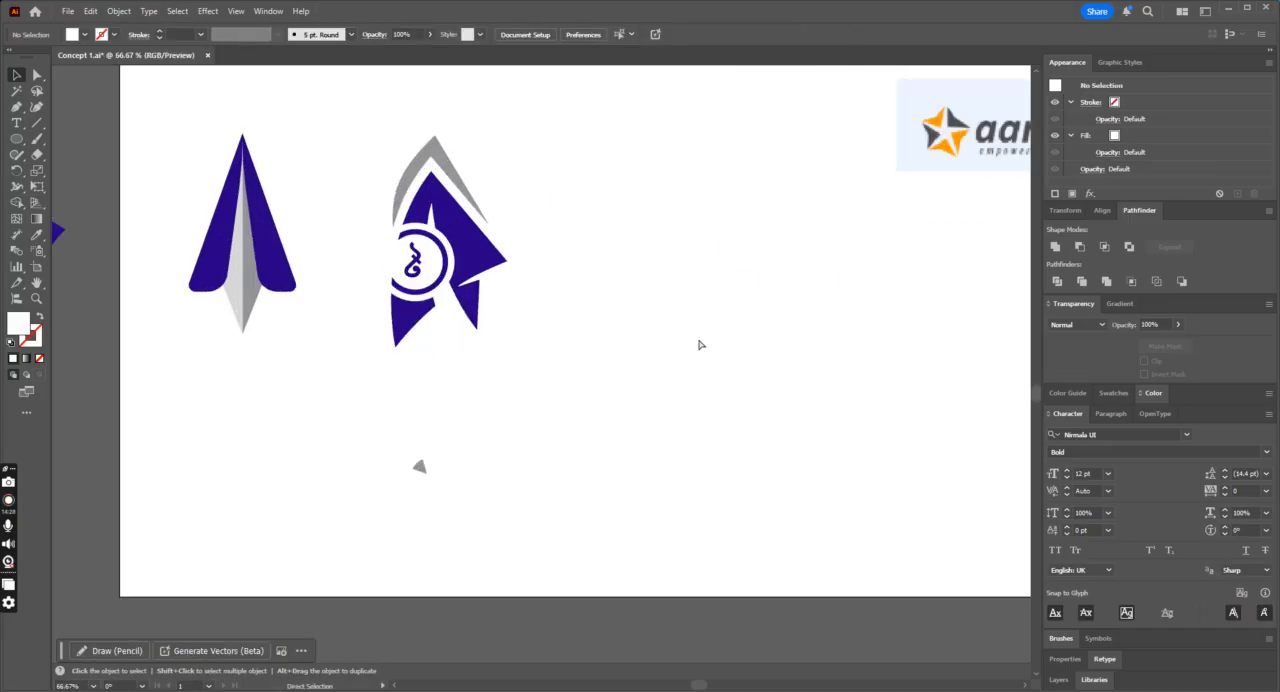
# Step: Lock the selected coin badge shapes on the large fin
pyautogui.click(447, 261)
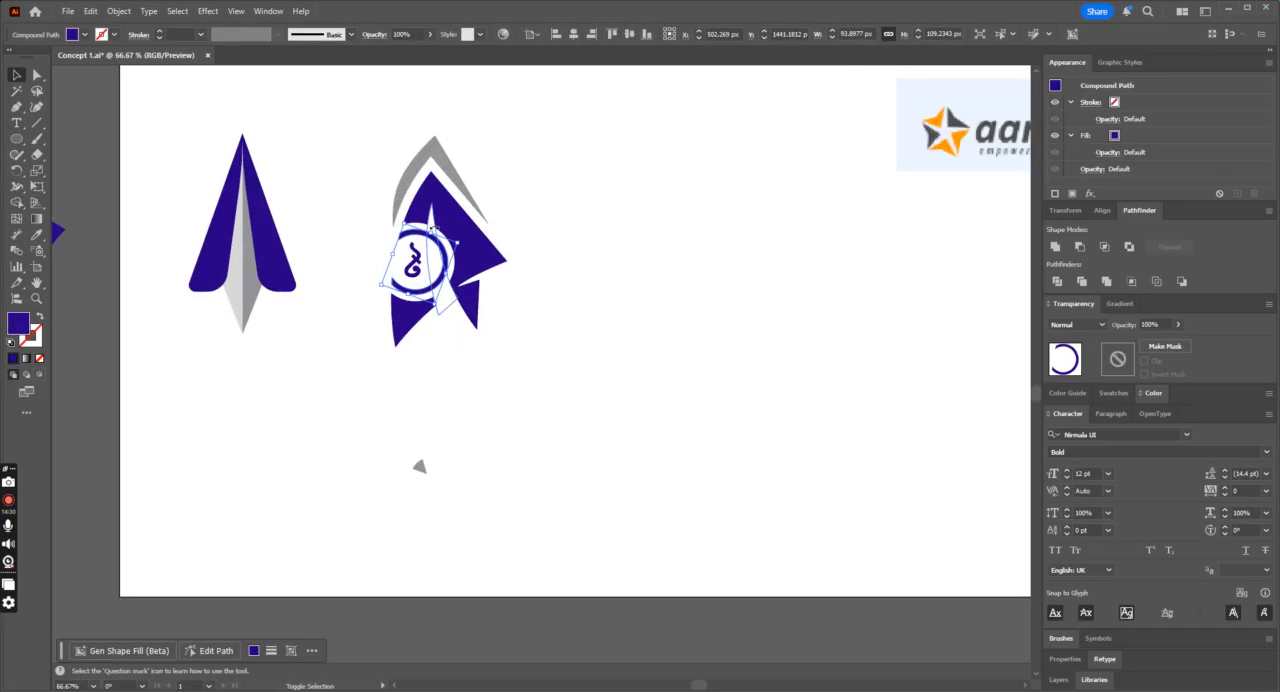
pyautogui.keyDown('shift'); pyautogui.click(418, 223); pyautogui.keyUp('shift')
pyautogui.hotkey('ctrl', '2')
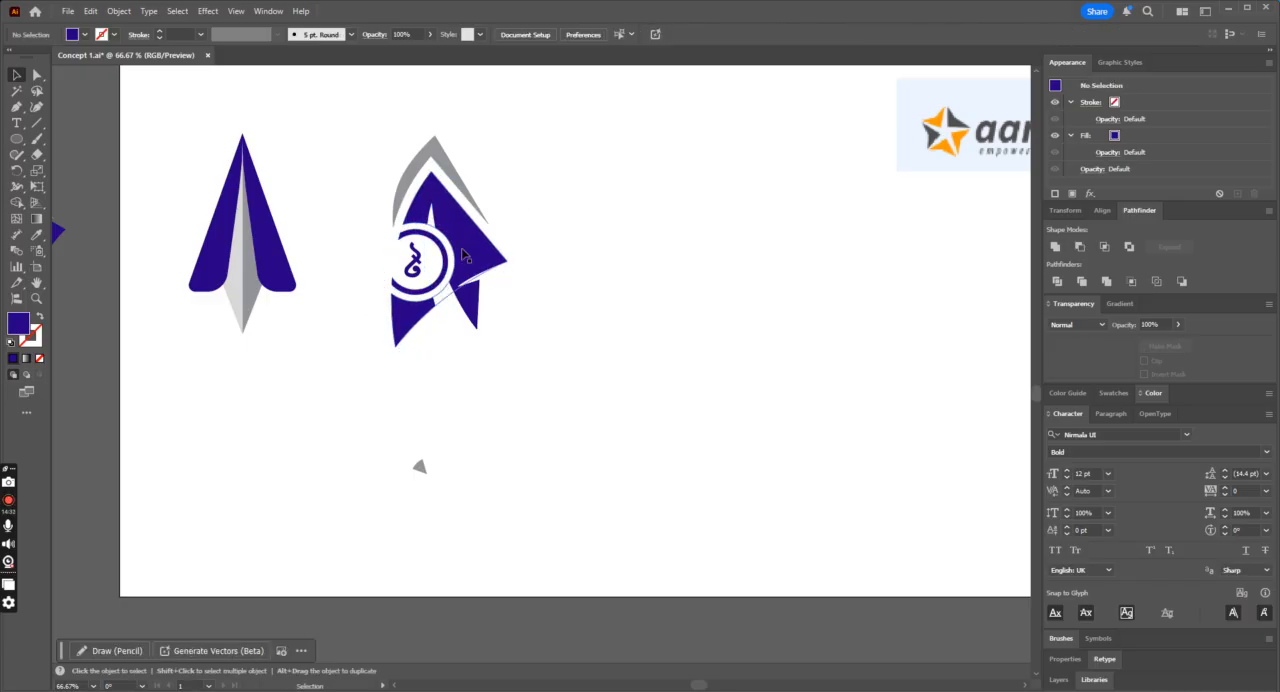
# Step: Duplicate the small fin with its coin badge from the upper pasteboard concept onto the artboard beside the large fin
pyautogui.hotkey('ctrl', '-')
pyautogui.hotkey('ctrl', '-')
pyautogui.scroll(-2, 280, 514)
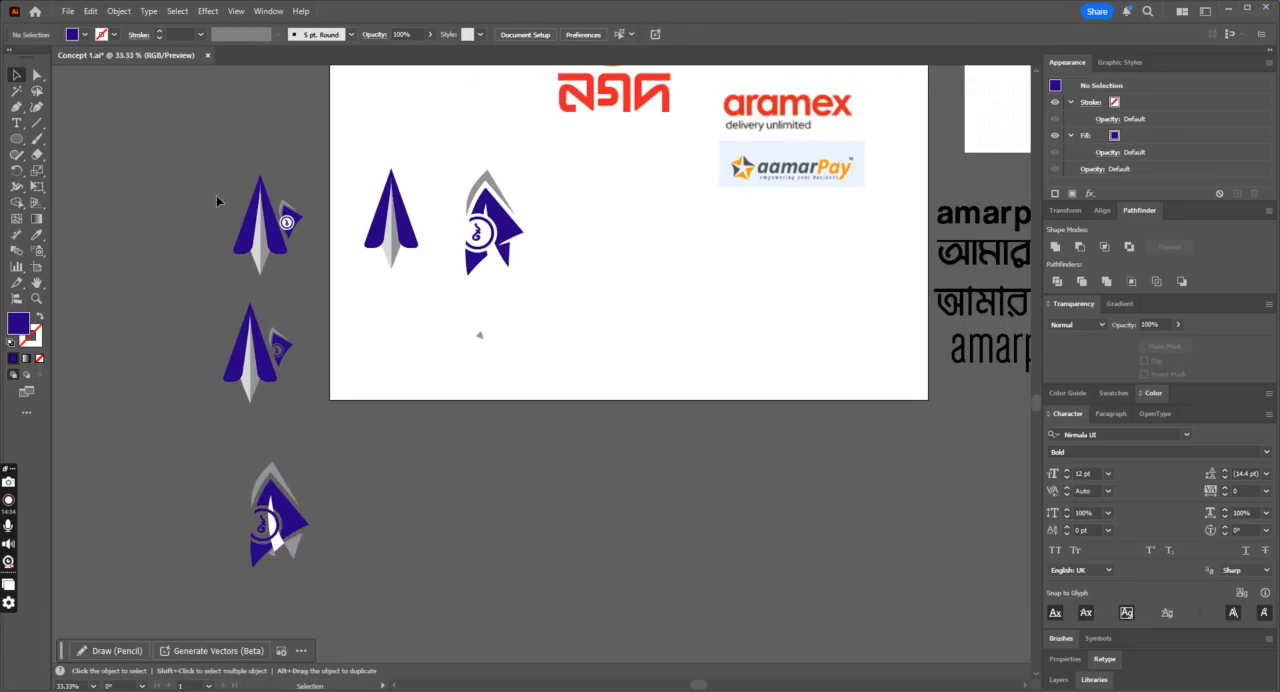
pyautogui.moveTo(291, 227); pyautogui.dragTo(586, 289)
pyautogui.hotkey('ctrl', '+')
pyautogui.hotkey('ctrl', '+')
# Step: Move the coin badge off the duplicated small fin into the empty artboard area below it
pyautogui.click(749, 321)
pyautogui.click(536, 375)
pyautogui.moveTo(533, 381); pyautogui.dragTo(429, 523)
pyautogui.click(480, 379)
pyautogui.hotkey('ctrl', '-')
pyautogui.hotkey('ctrl', '-')
pyautogui.hotkey('ctrl', '-')
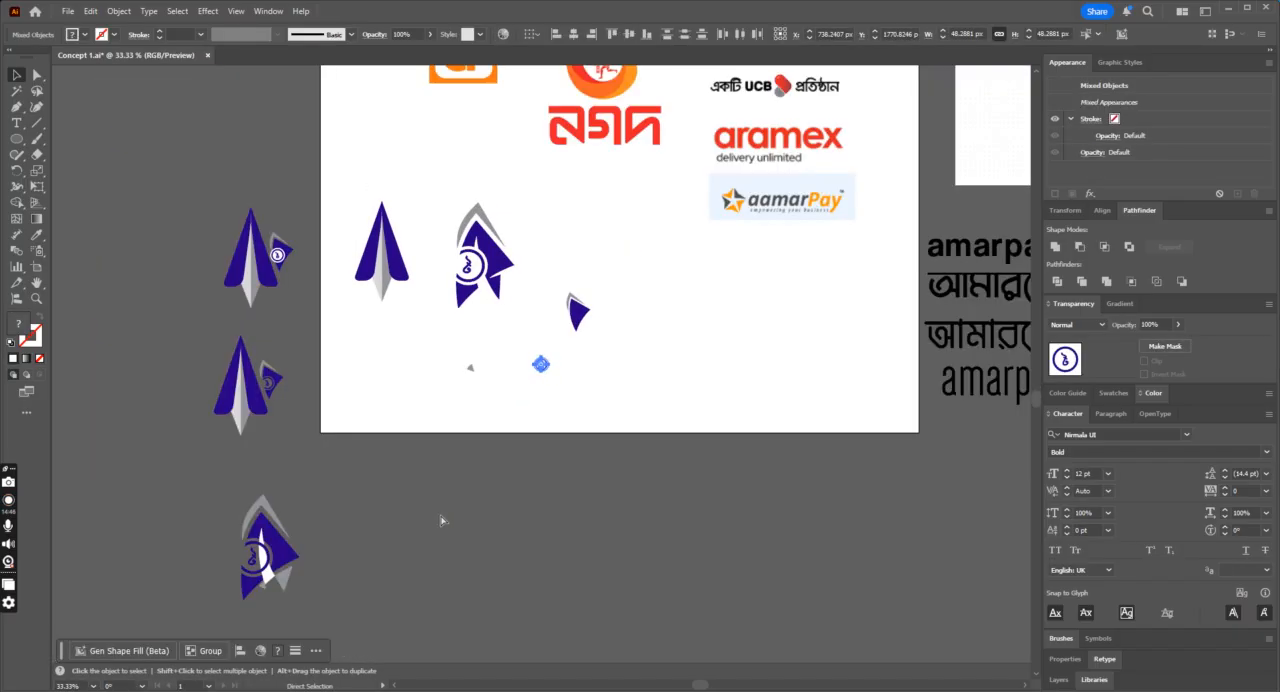
# Step: Enlarge the duplicated blue fin and its grey edge together to about 125 by 207 px and deselect them
pyautogui.moveTo(572, 327); pyautogui.dragTo(571, 329)
pyautogui.hotkey('ctrl', '+')
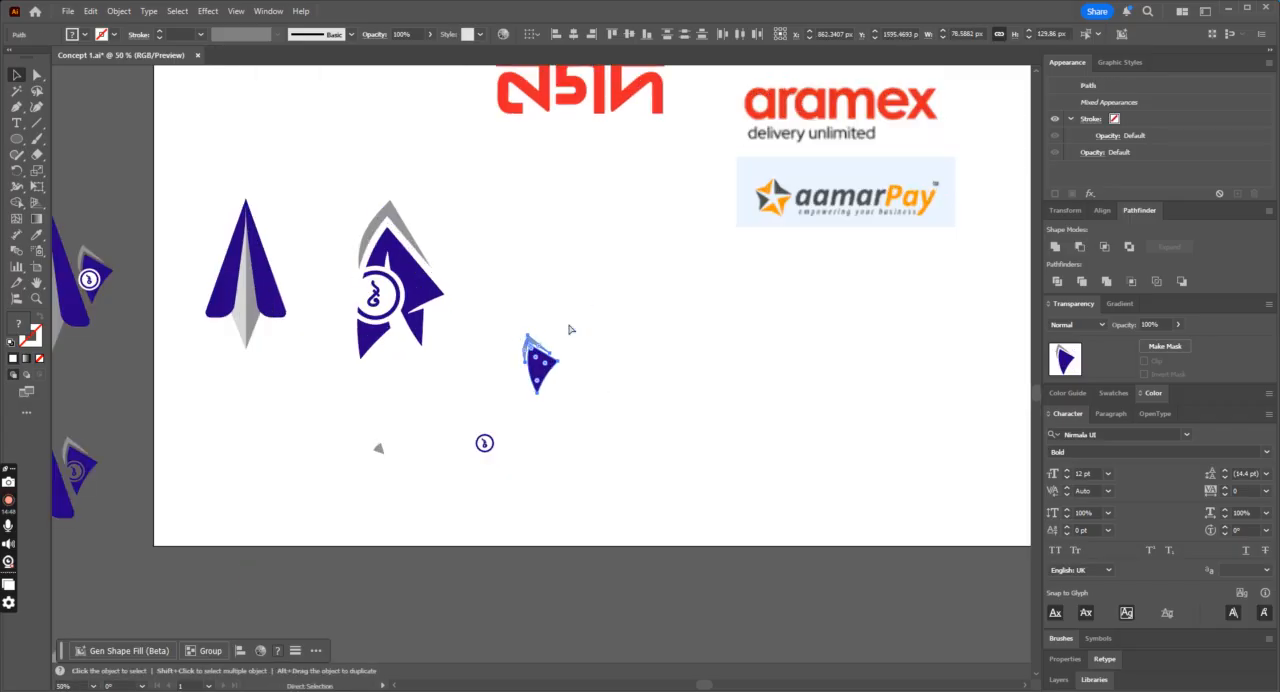
pyautogui.hotkey('ctrl', '+')
pyautogui.moveTo(566, 406); pyautogui.dragTo(594, 450)
pyautogui.hotkey('ctrl', '+')
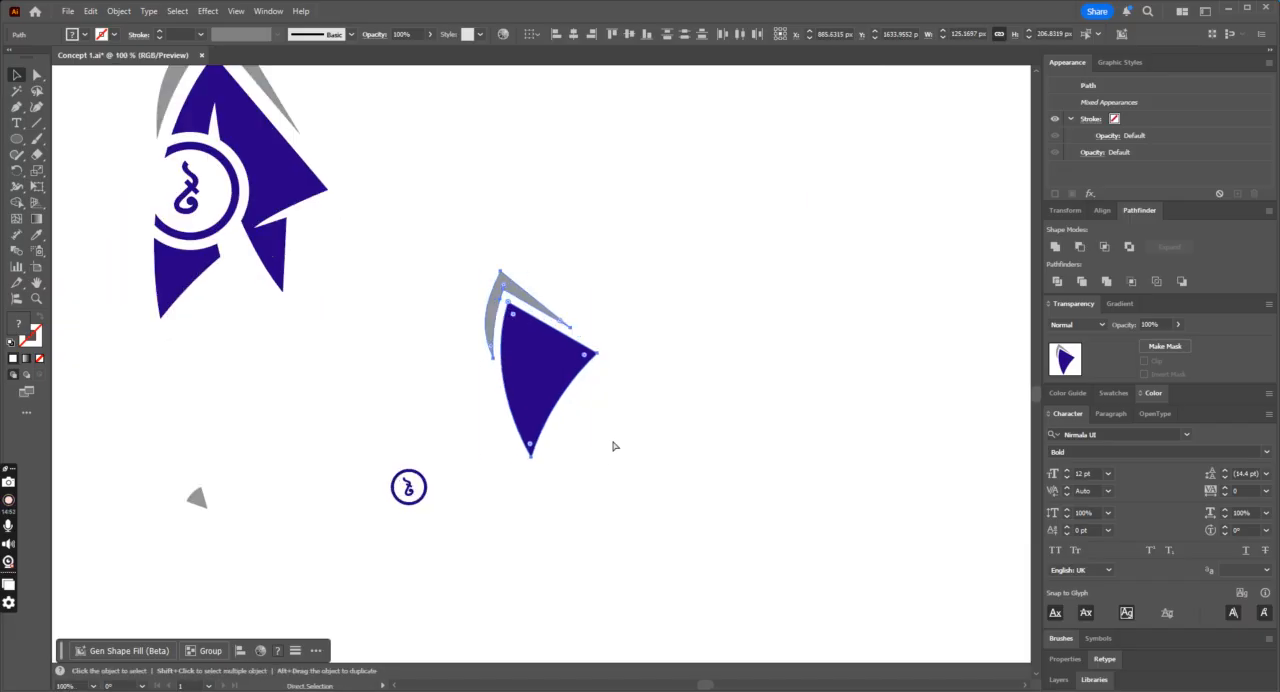
pyautogui.click(709, 420)
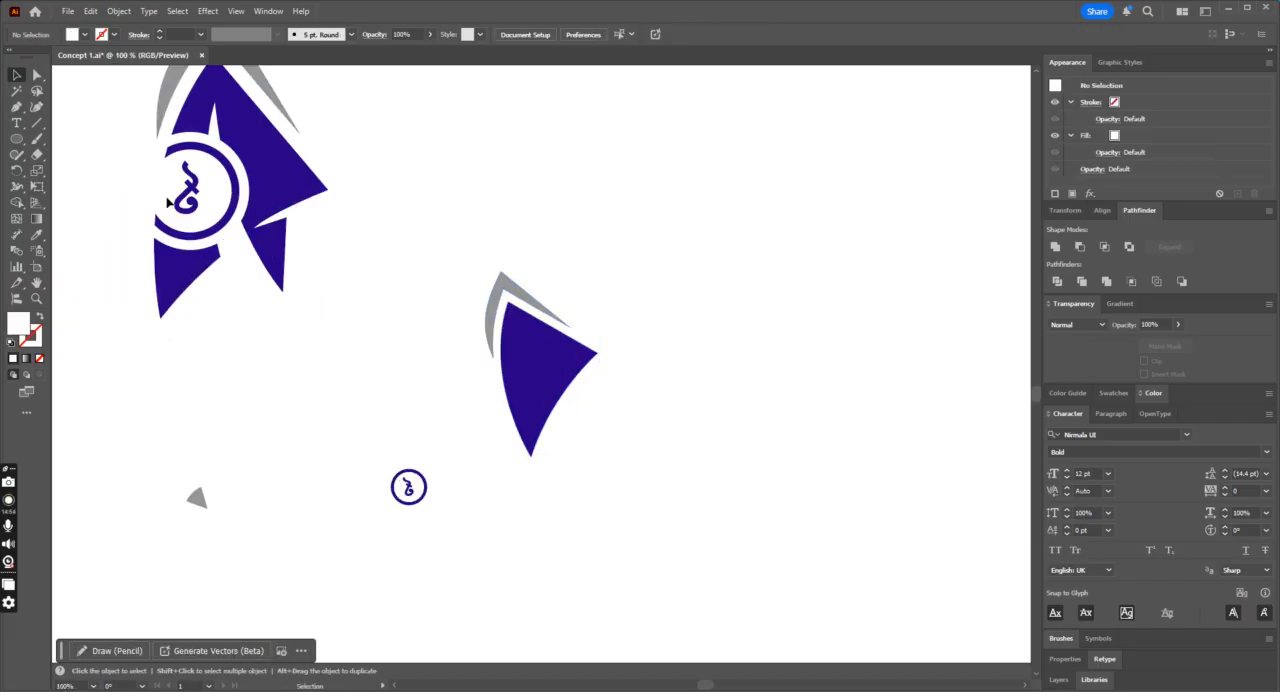
# Step: Move the blue tail, white sliver and white wedge from the large fin onto the plain fin, scaling and rotating them to fit
pyautogui.click(240, 254)
pyautogui.moveTo(309, 210); pyautogui.dragTo(624, 447)
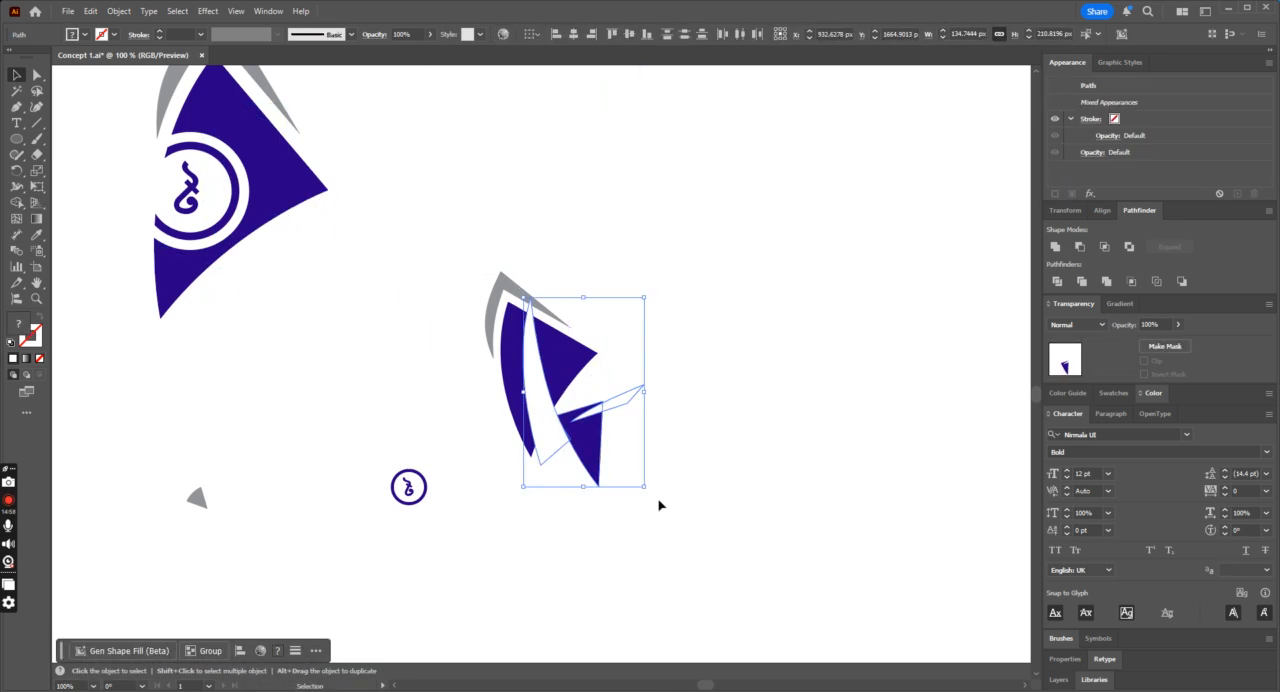
pyautogui.moveTo(649, 494); pyautogui.dragTo(653, 466)
pyautogui.moveTo(565, 400)
pyautogui.mouseDown()
pyautogui.moveTo(562, 428)
pyautogui.moveTo(590, 418)
pyautogui.moveTo(580, 414)
pyautogui.moveTo(609, 430)
pyautogui.moveTo(613, 414)
pyautogui.moveTo(589, 417)
pyautogui.moveTo(585, 401)
pyautogui.moveTo(609, 440)
pyautogui.moveTo(565, 400)
pyautogui.mouseUp()
pyautogui.click(640, 397)
pyautogui.hotkey('ctrl', '=')
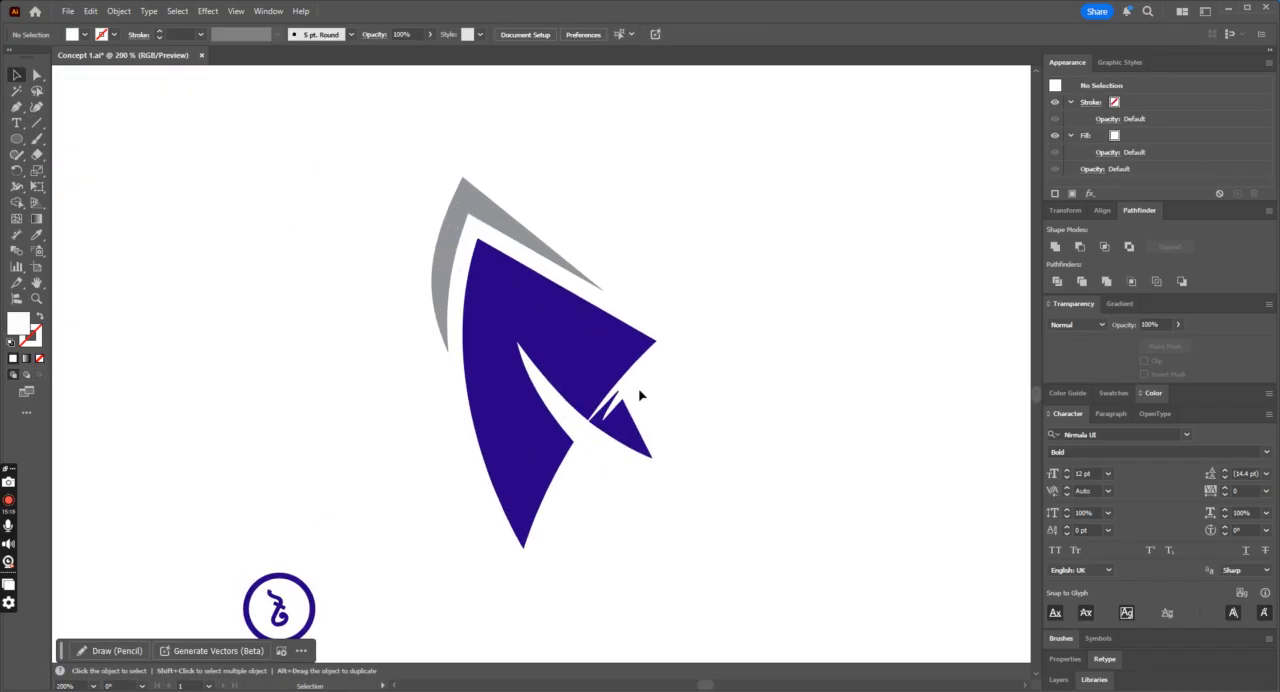
# Step: Shift the small blue tail's two inner anchor points inward so the tail overlaps the fin's lower edge
pyautogui.click(620, 424)
pyautogui.click(35, 77)
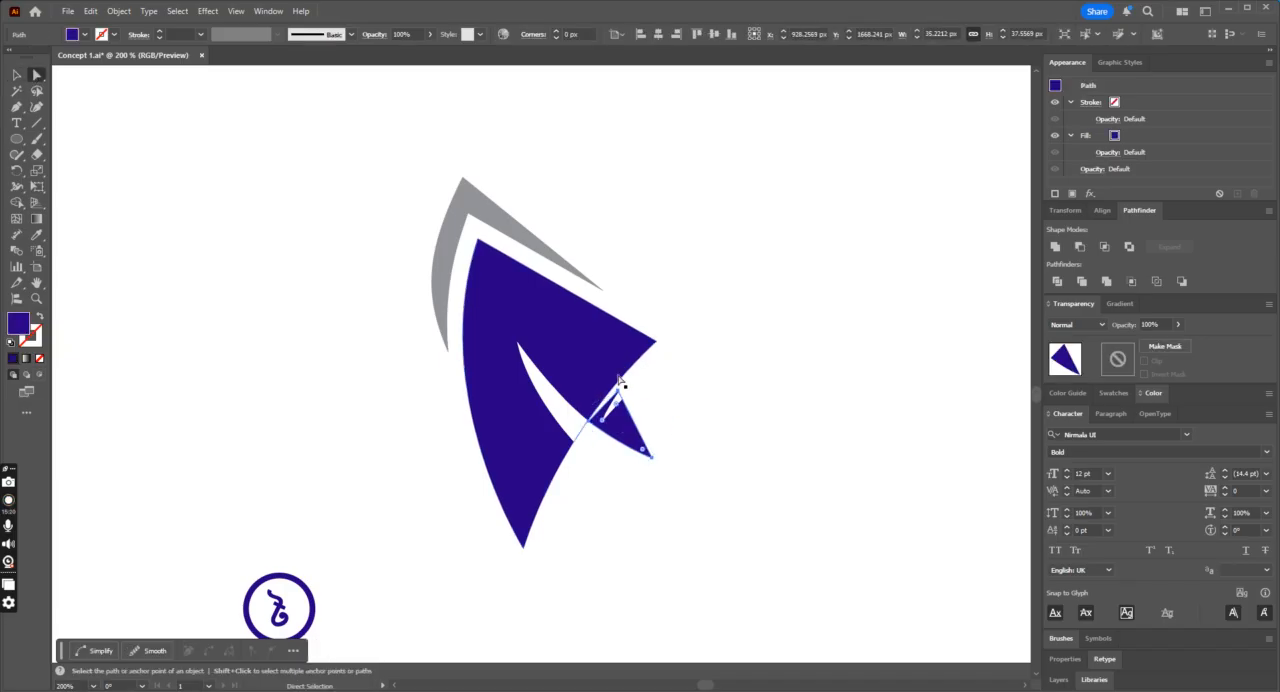
pyautogui.moveTo(617, 390); pyautogui.dragTo(613, 383)
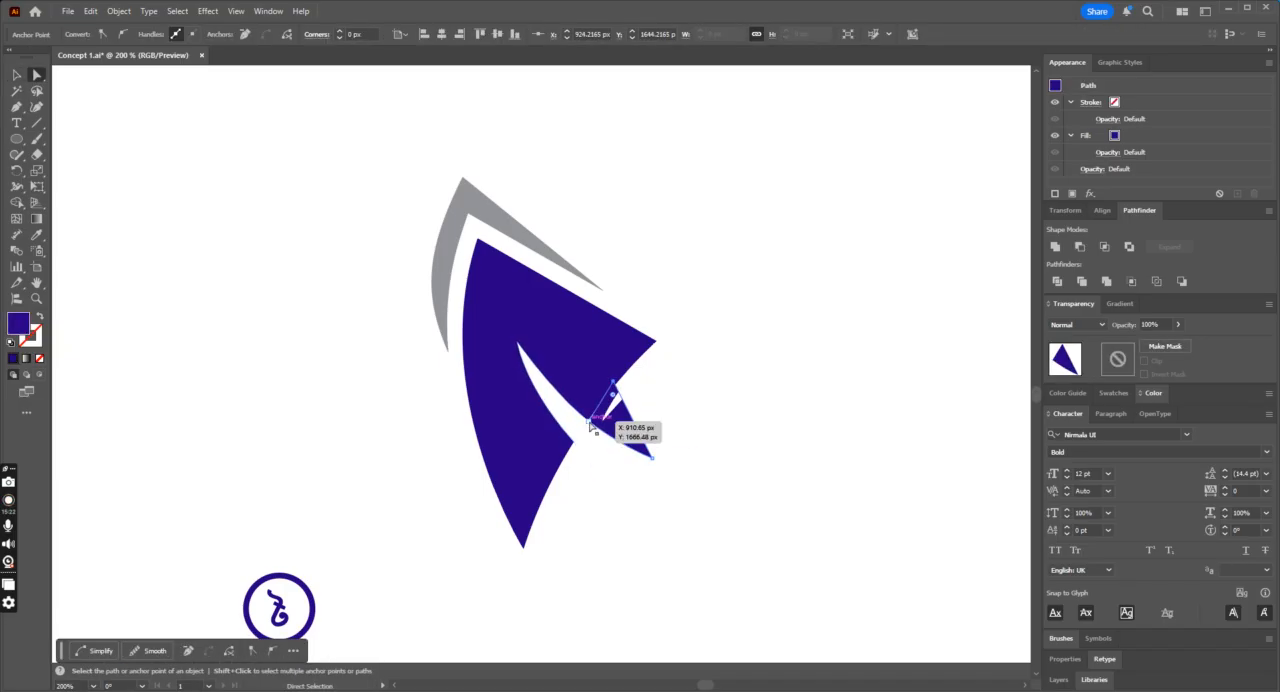
pyautogui.moveTo(592, 424); pyautogui.dragTo(600, 413)
pyautogui.click(680, 403)
# Step: Delete the small white wedge cutting into the blue tail
pyautogui.click(22, 75)
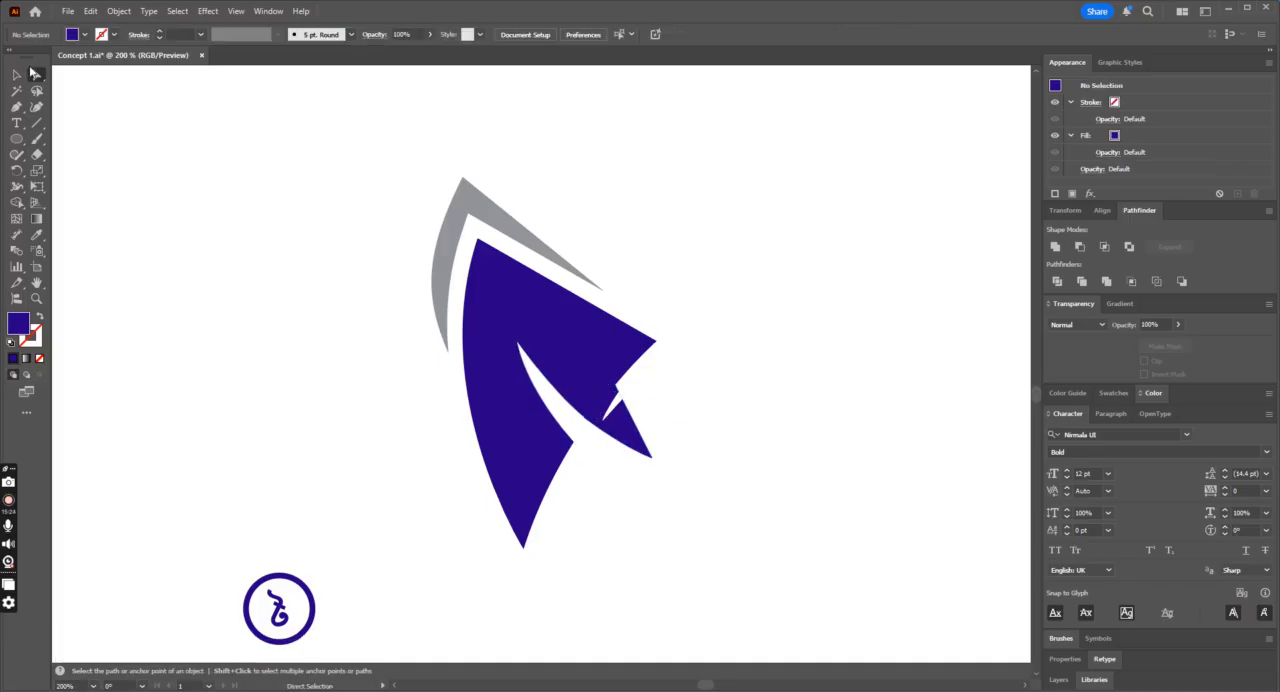
pyautogui.click(655, 383)
pyautogui.press('Delete')
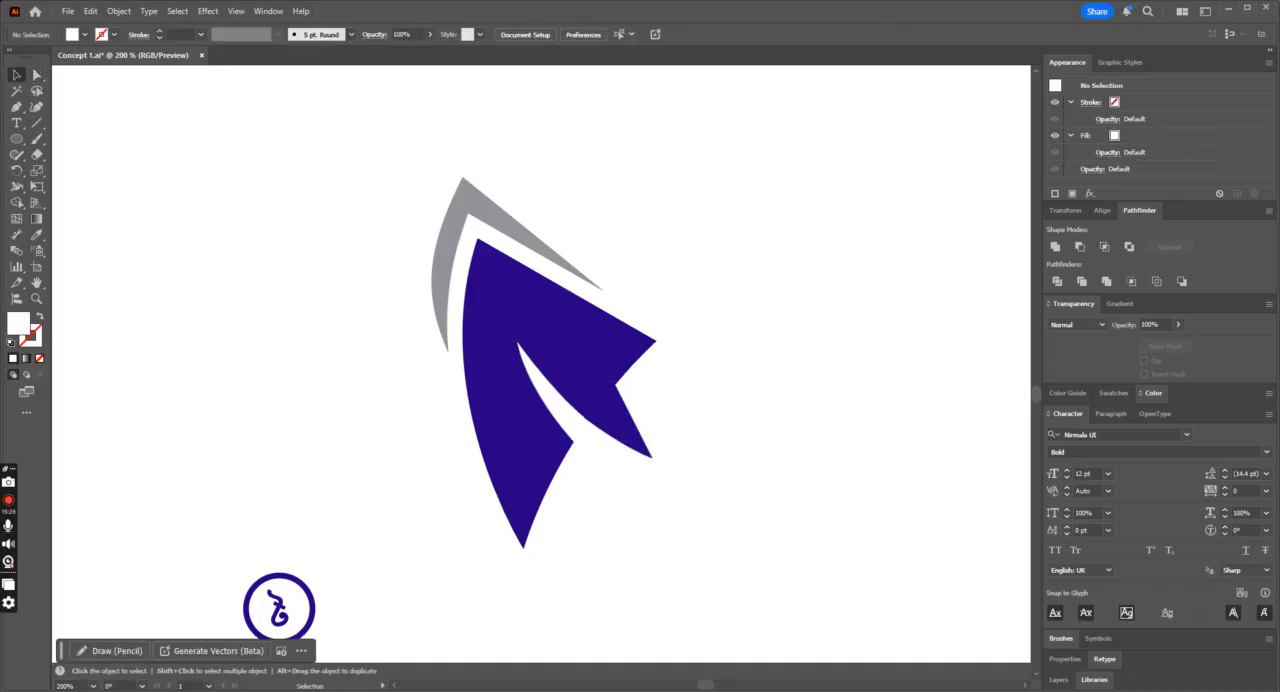
# Step: Draw a narrow white curved wedge with the Pen tool from the fin's right corner inward across the small tail
pyautogui.click(20, 107)
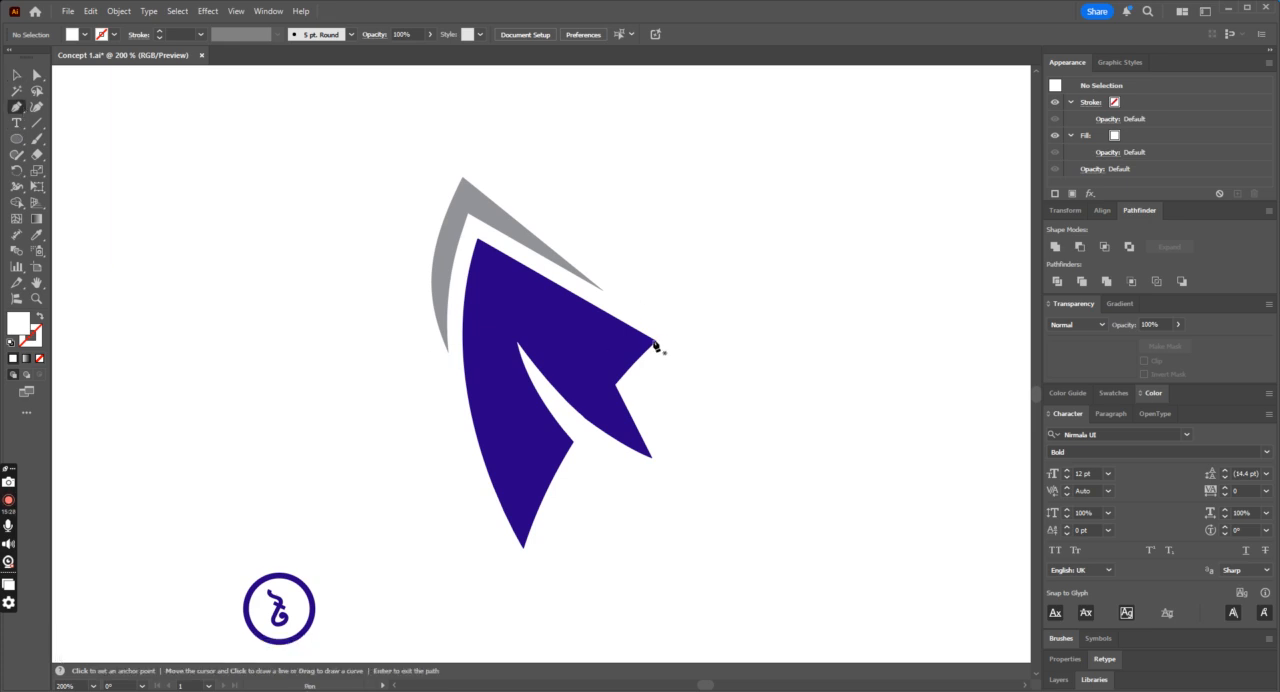
pyautogui.click(658, 343)
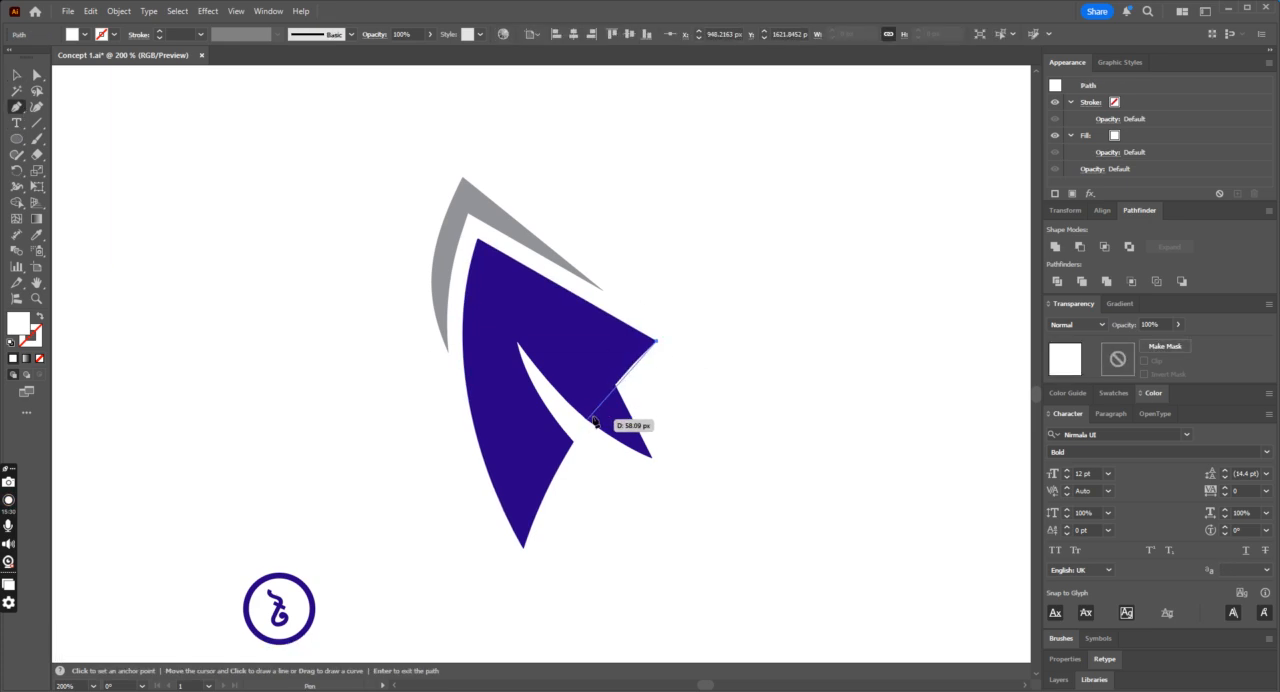
pyautogui.click(594, 411)
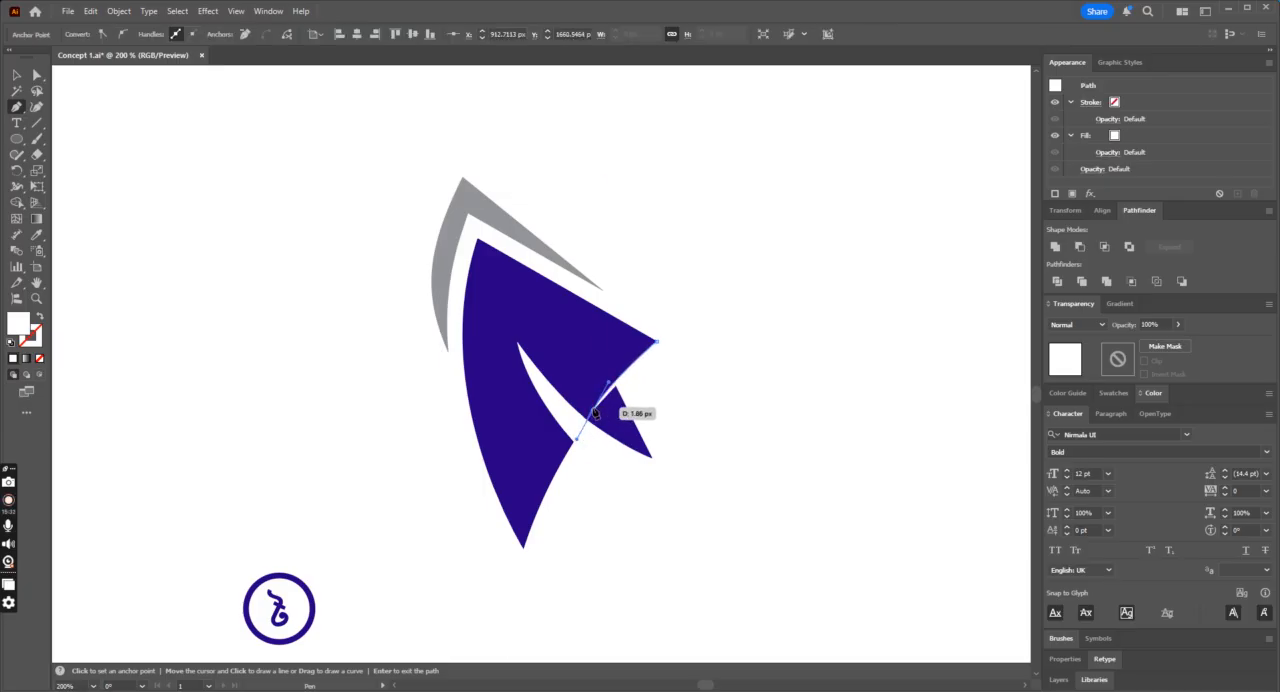
pyautogui.click(658, 344)
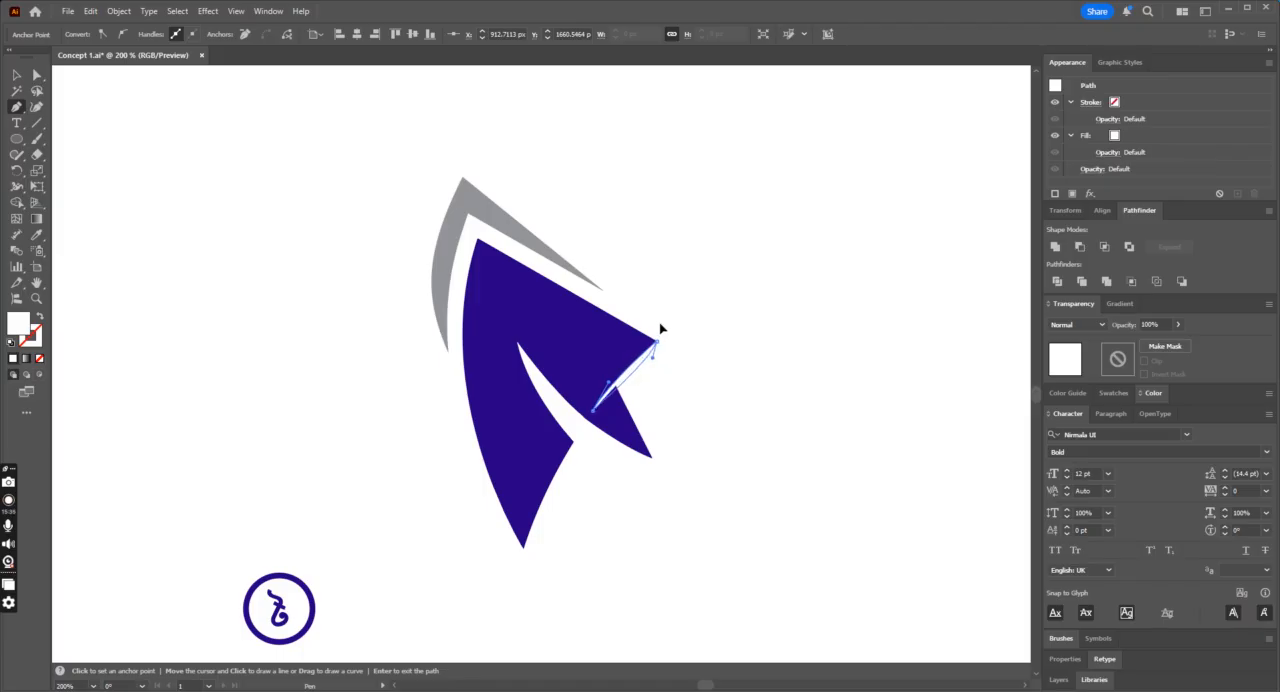
pyautogui.click(20, 76)
pyautogui.click(462, 143)
pyautogui.hotkey('ctrl', '-')
pyautogui.hotkey('ctrl', '-')
pyautogui.hotkey('ctrl', '-')
pyautogui.hotkey('ctrl', '-')
pyautogui.hotkey('ctrl', '-')
pyautogui.hotkey('ctrl', '=')
pyautogui.hotkey('ctrl', '=')
pyautogui.hotkey('ctrl', '=')
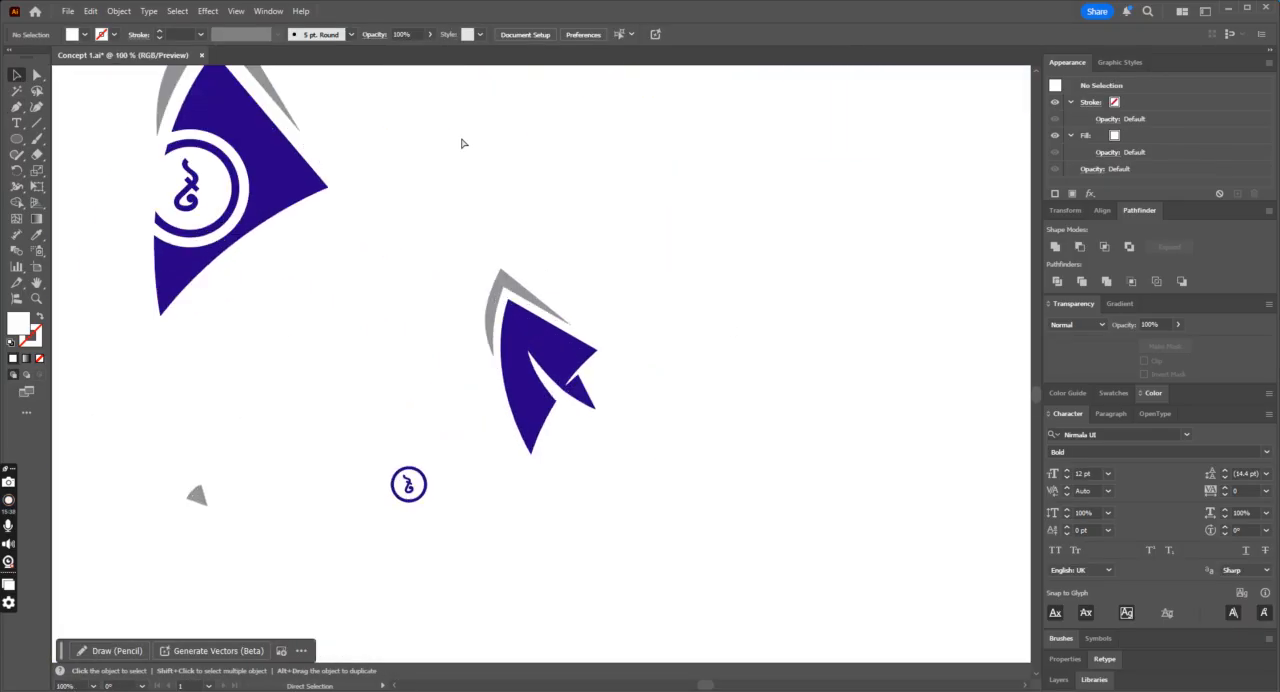
# Step: Draw a small pointed shape with the Pen tool extending outward from the lower end of the white sliver
pyautogui.click(16, 114)
pyautogui.hotkey('ctrl', '=')
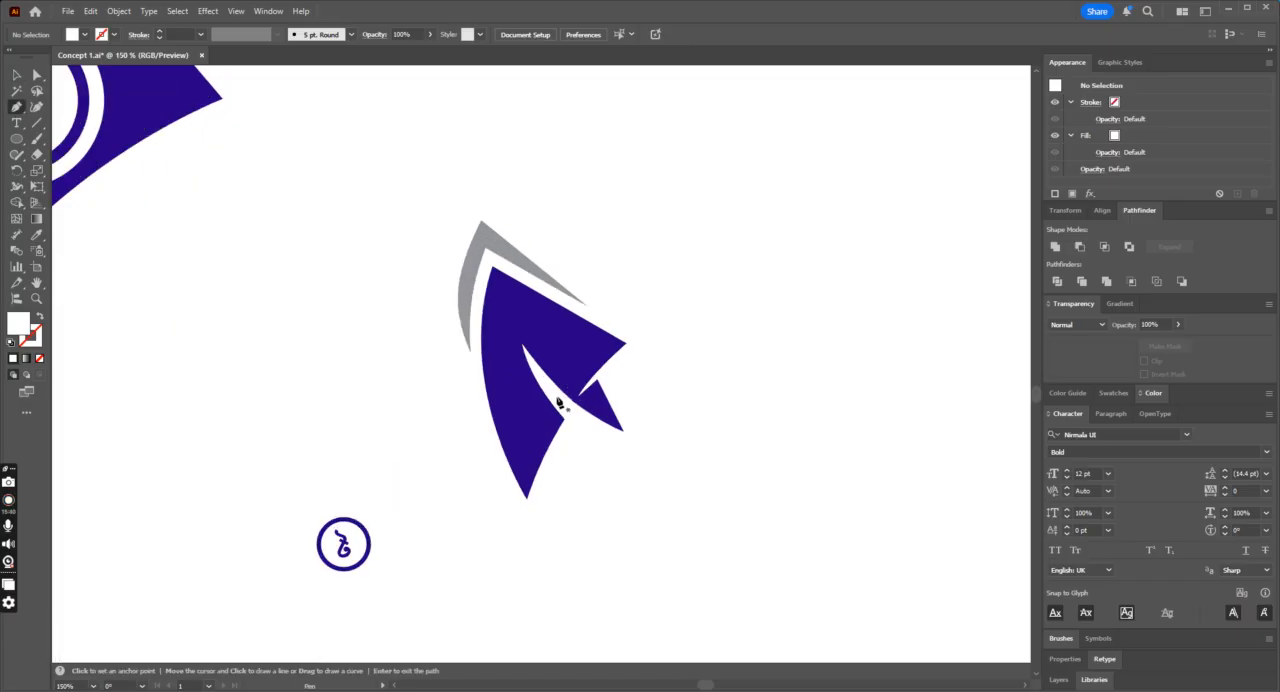
pyautogui.click(565, 419)
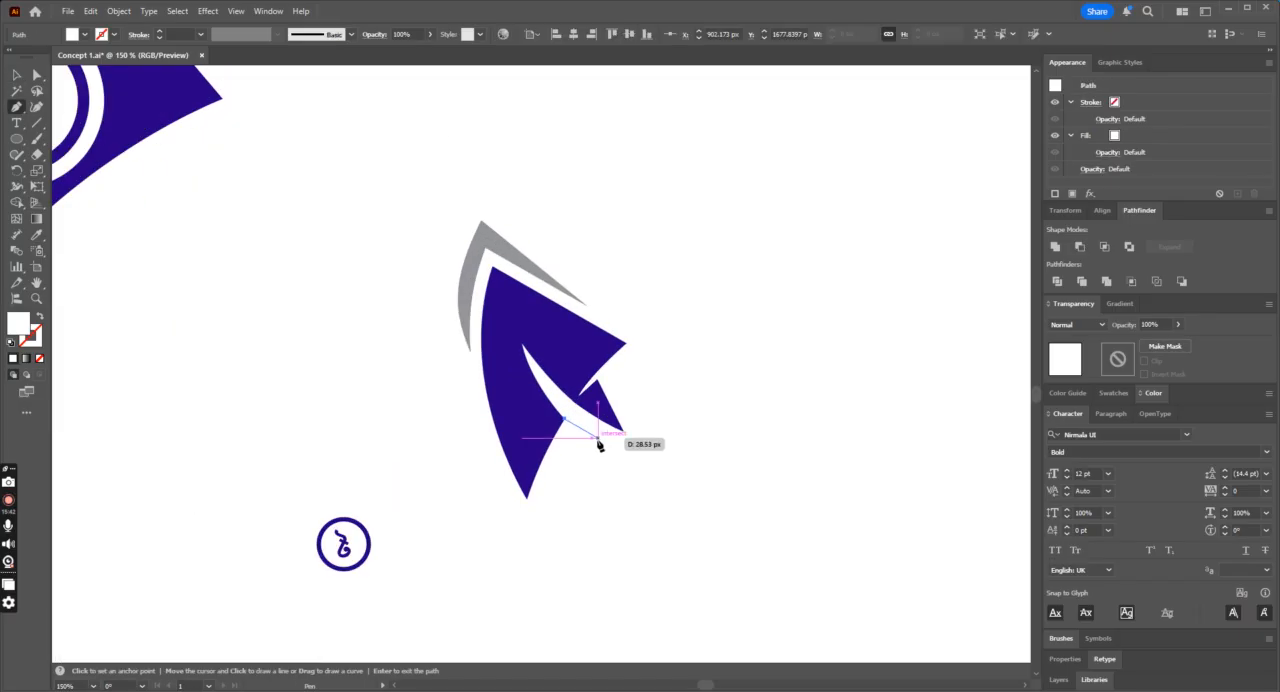
pyautogui.moveTo(606, 446); pyautogui.dragTo(625, 446)
pyautogui.hotkey('ctrl', 'z')
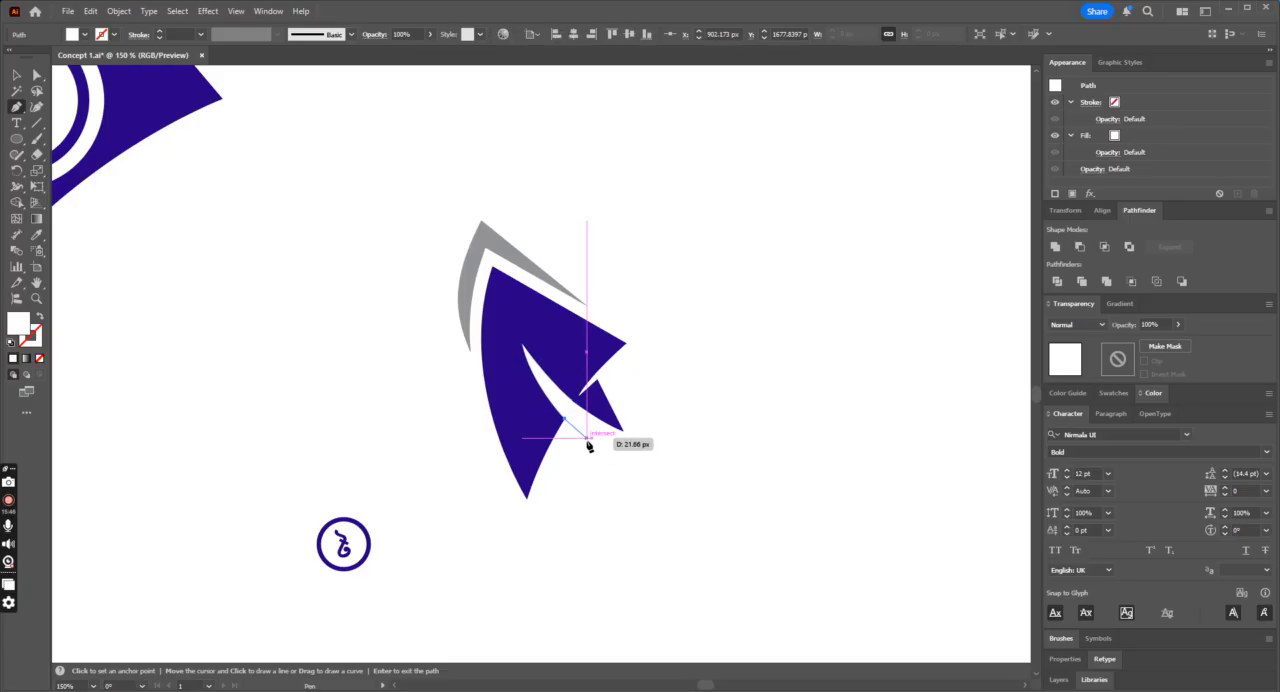
pyautogui.click(587, 438)
pyautogui.click(539, 438)
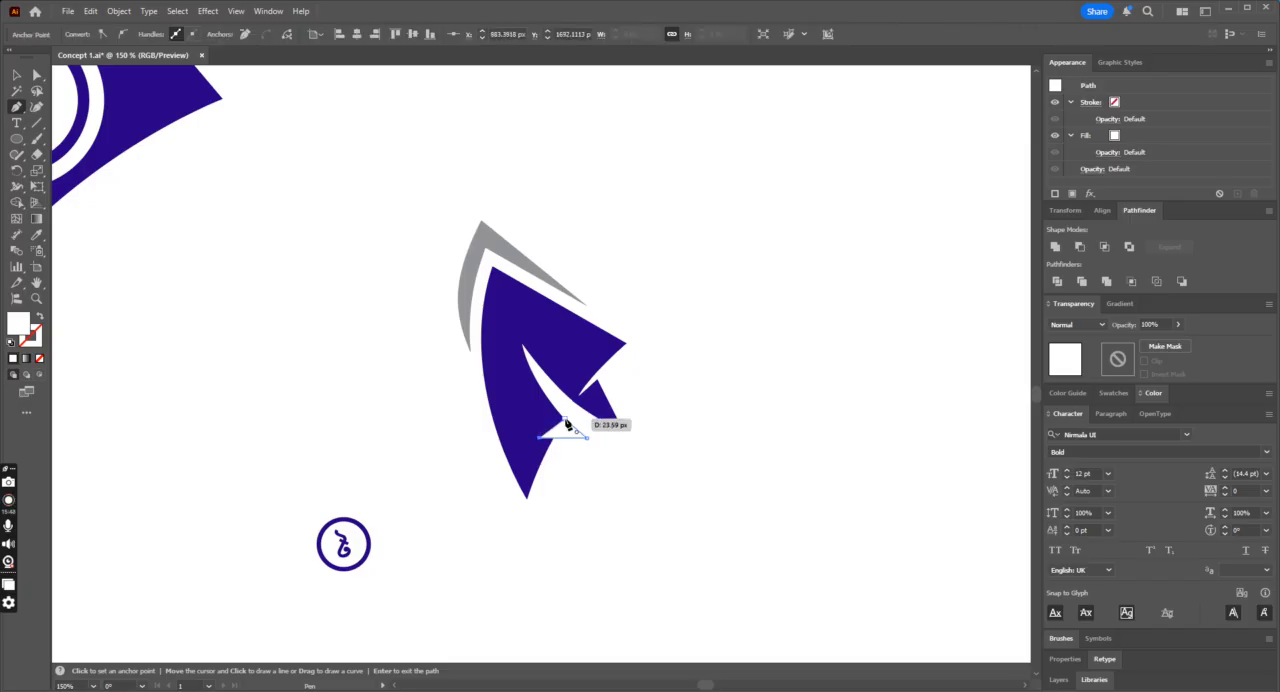
# Step: Fill the small pointed shape with blue sampled from the fin body and deselect it
pyautogui.click(36, 234)
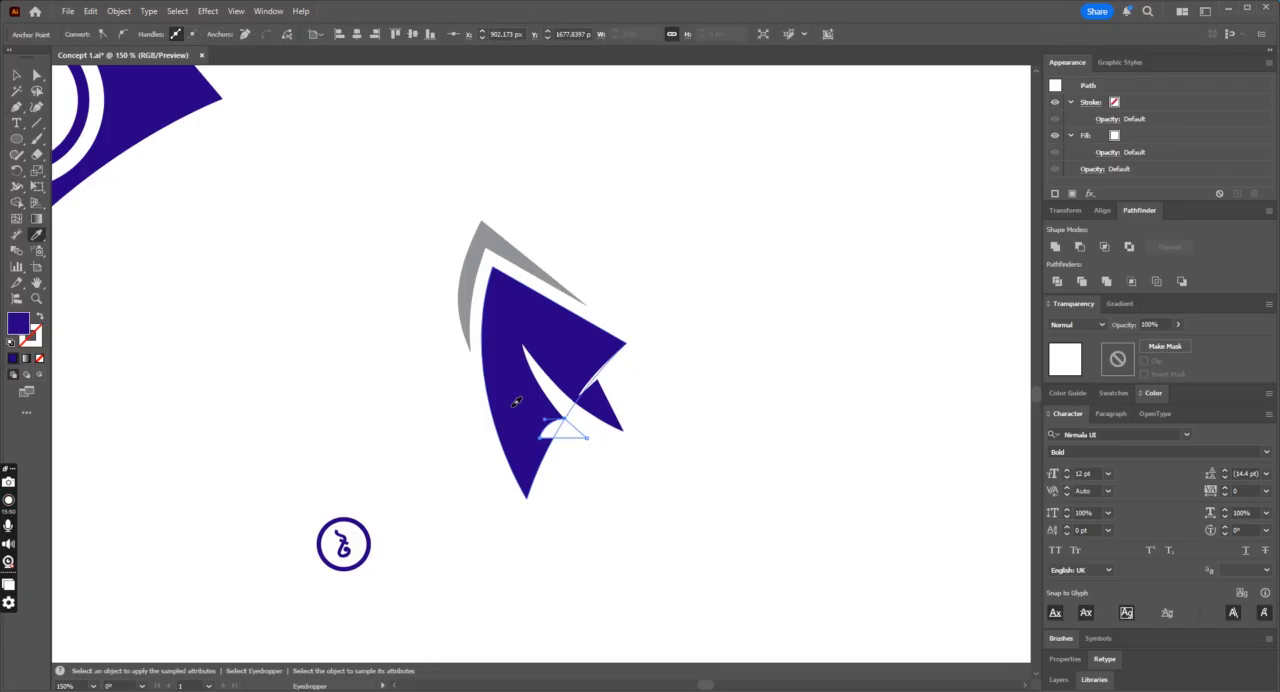
pyautogui.click(516, 401)
pyautogui.click(17, 75)
pyautogui.click(643, 174)
pyautogui.hotkey('ctrl', '-')
pyautogui.hotkey('ctrl', '-')
pyautogui.hotkey('ctrl', '-')
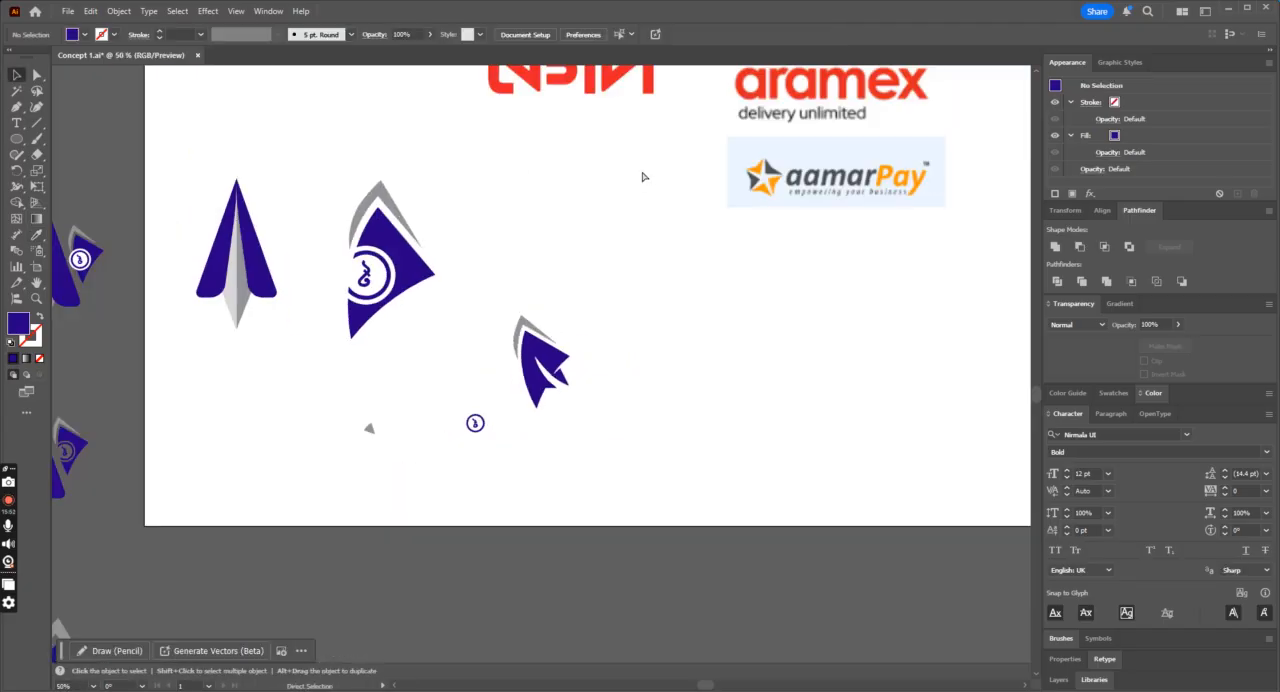
pyautogui.hotkey('ctrl', '+')
pyautogui.hotkey('ctrl', '+')
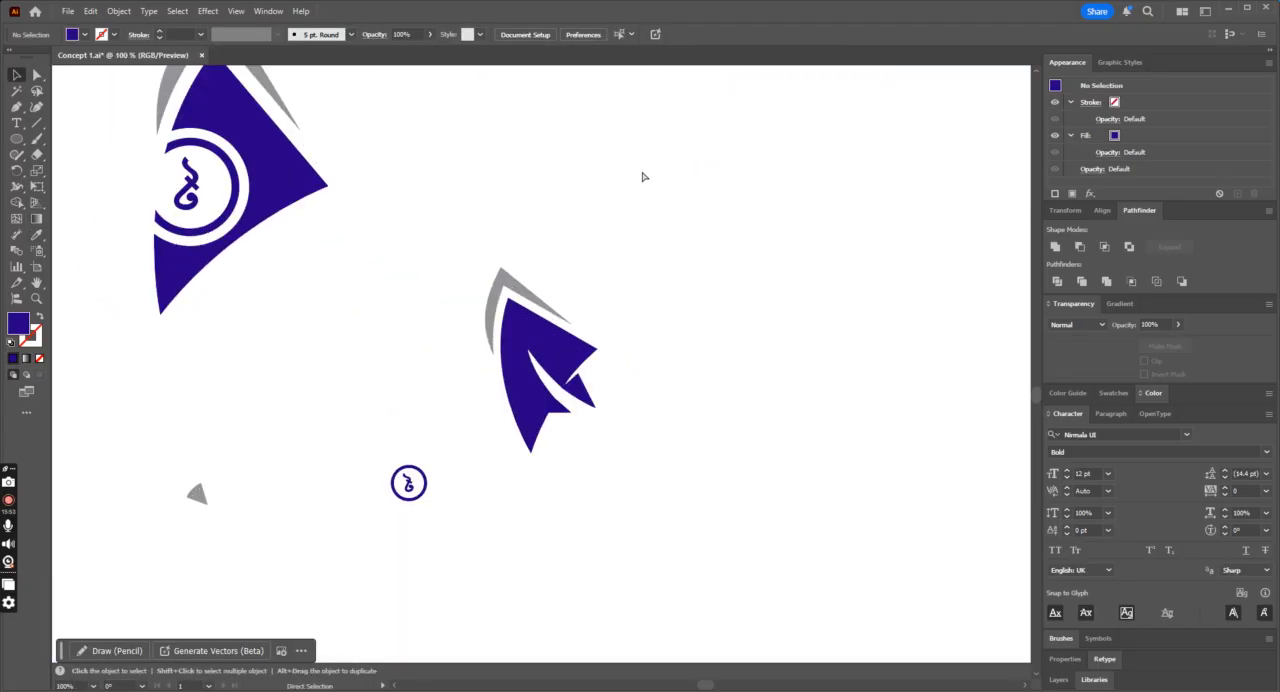
# Step: Reshape the outer curve of the white wedge between the fin's right corner and the small tail, then deselect it
pyautogui.click(585, 371)
pyautogui.hotkey('ctrl', '+')
pyautogui.hotkey('ctrl', '+')
pyautogui.hotkey('ctrl', '+')
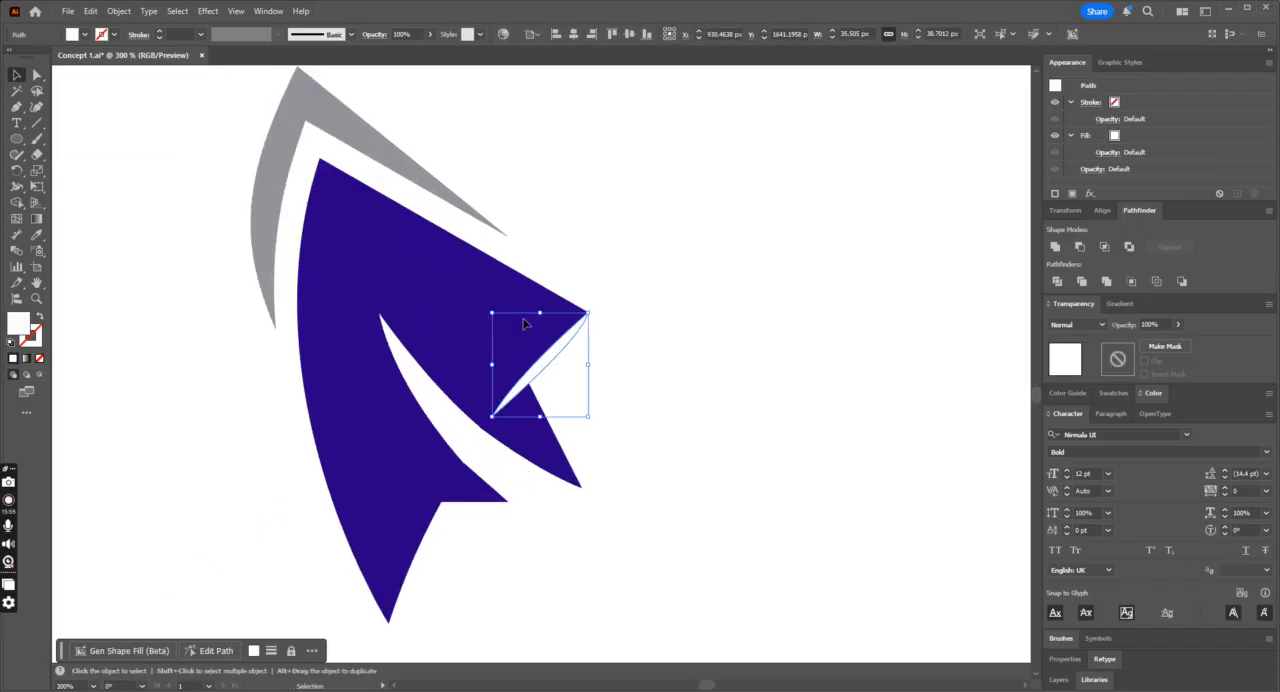
pyautogui.click(36, 76)
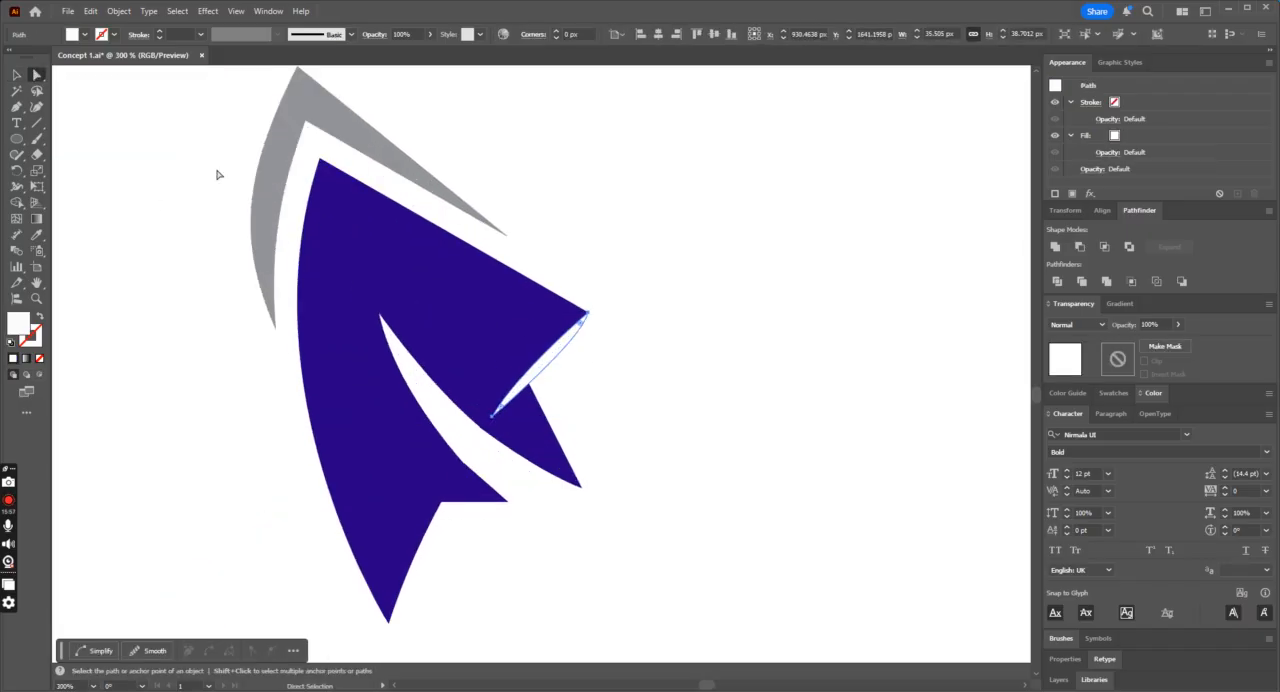
pyautogui.click(505, 414)
pyautogui.moveTo(585, 344); pyautogui.dragTo(576, 373)
pyautogui.click(683, 409)
pyautogui.hotkey('ctrl', '-')
pyautogui.hotkey('ctrl', '-')
pyautogui.hotkey('ctrl', '-')
pyautogui.hotkey('ctrl', '-')
pyautogui.hotkey('ctrl', '-')
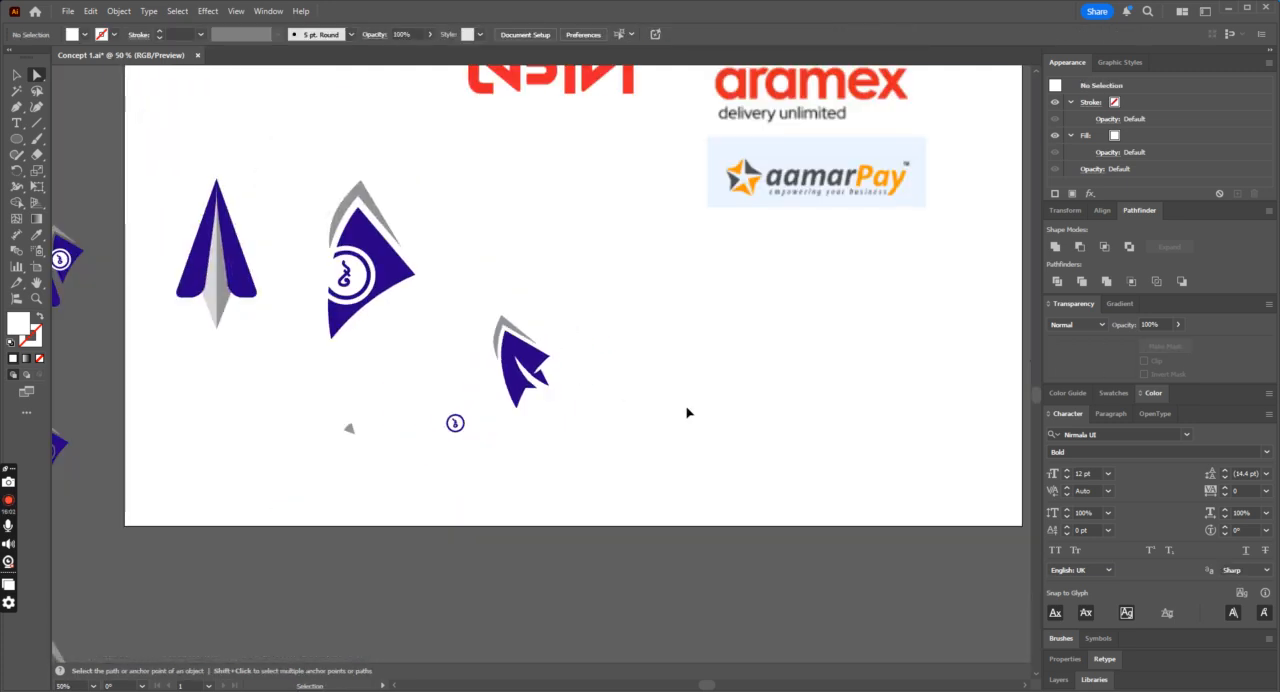
# Step: Move the blue taka sign out of the small coin ring onto the right part of the small fin
pyautogui.hotkey('ctrl', '+')
pyautogui.hotkey('ctrl', '+')
pyautogui.hotkey('ctrl', '-')
pyautogui.hotkey('ctrl', '-')
pyautogui.hotkey('ctrl', '+')
pyautogui.hotkey('ctrl', '+')
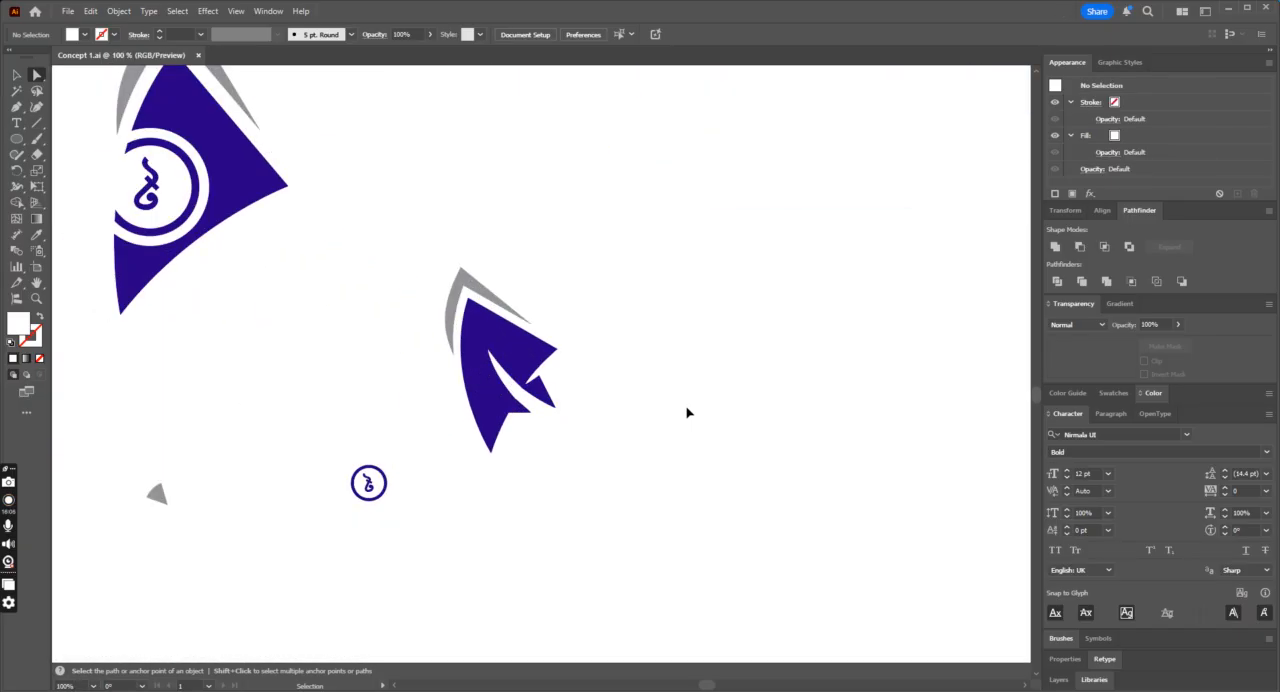
pyautogui.click(17, 75)
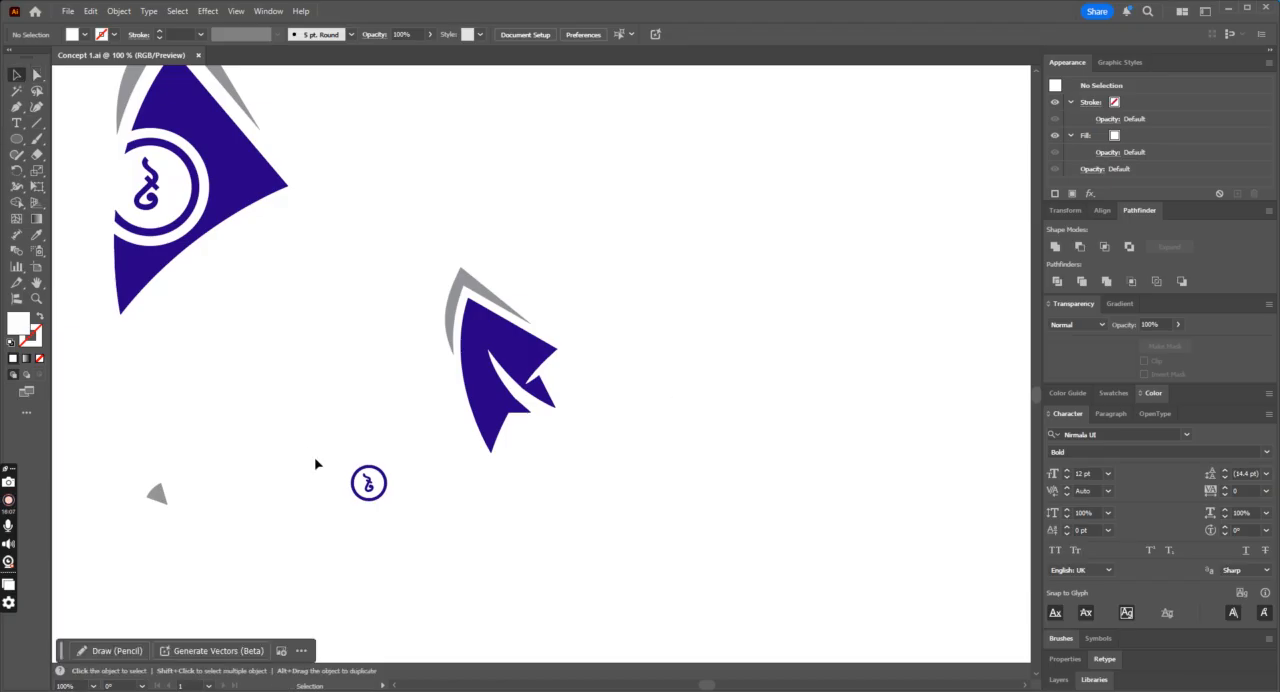
pyautogui.click(368, 484)
pyautogui.moveTo(368, 484); pyautogui.dragTo(522, 350)
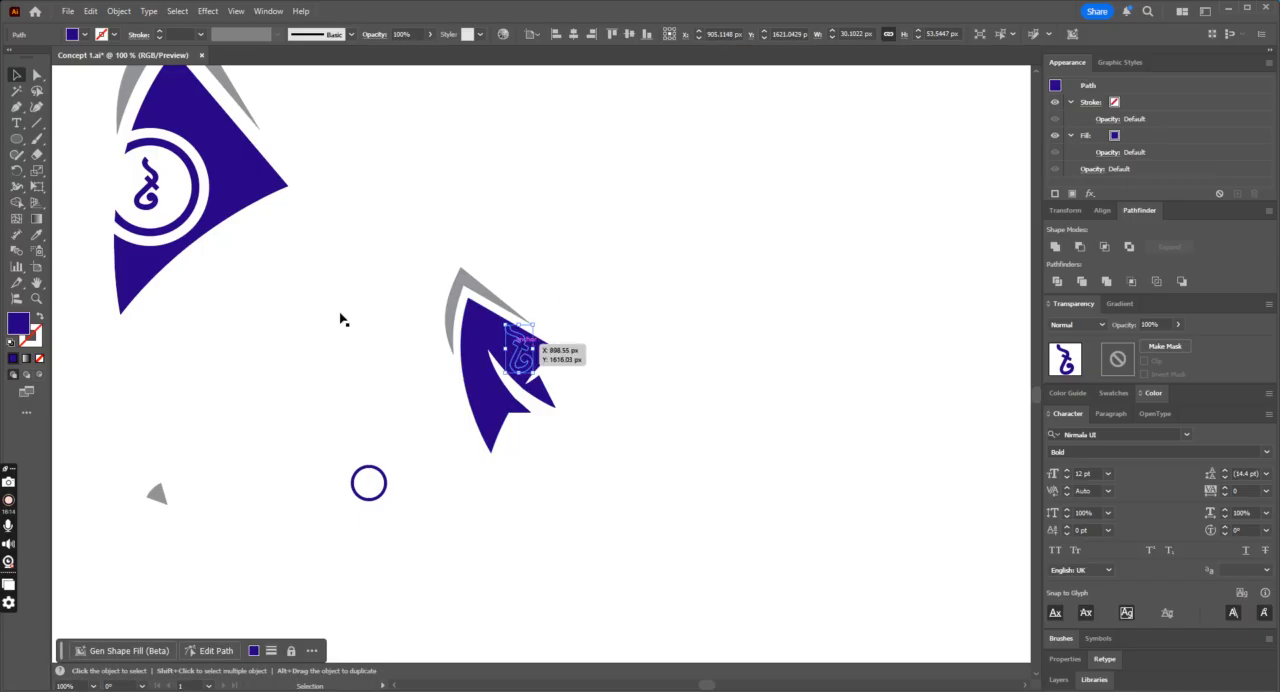
# Step: Fill the taka sign on the fin with white sampled from the background
pyautogui.click(38, 235)
pyautogui.click(559, 316)
pyautogui.hotkey('ctrl', '=')
pyautogui.hotkey('ctrl', '=')
pyautogui.hotkey('ctrl', '=')
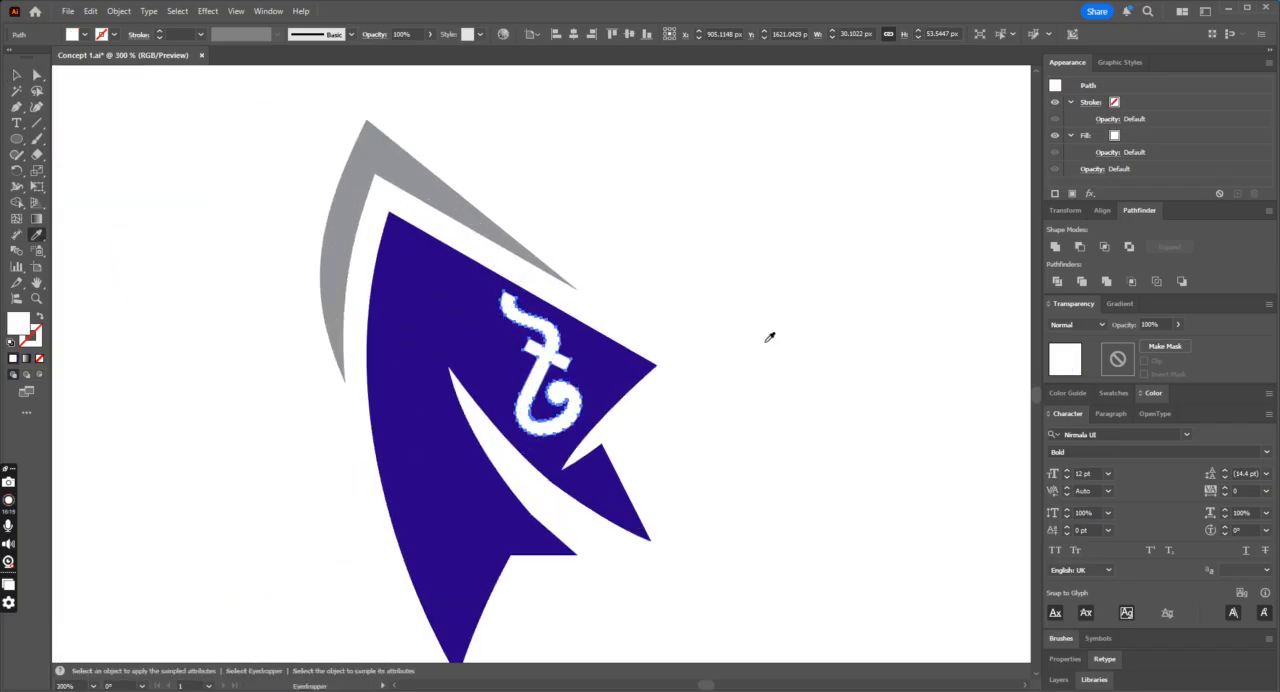
# Step: Scale the white taka sign down to about 18 × 39 px, tilt it slightly clockwise near the fin's right corner, and deselect it
pyautogui.click(18, 74)
pyautogui.moveTo(584, 290); pyautogui.dragTo(569, 312)
pyautogui.moveTo(574, 410)
pyautogui.mouseDown()
pyautogui.moveTo(566, 425)
pyautogui.moveTo(557, 405)
pyautogui.moveTo(584, 408)
pyautogui.moveTo(580, 438)
pyautogui.moveTo(575, 399)
pyautogui.mouseUp()
pyautogui.click(777, 414)
pyautogui.hotkey('ctrl', '-')
pyautogui.hotkey('ctrl', '-')
pyautogui.hotkey('ctrl', '-')
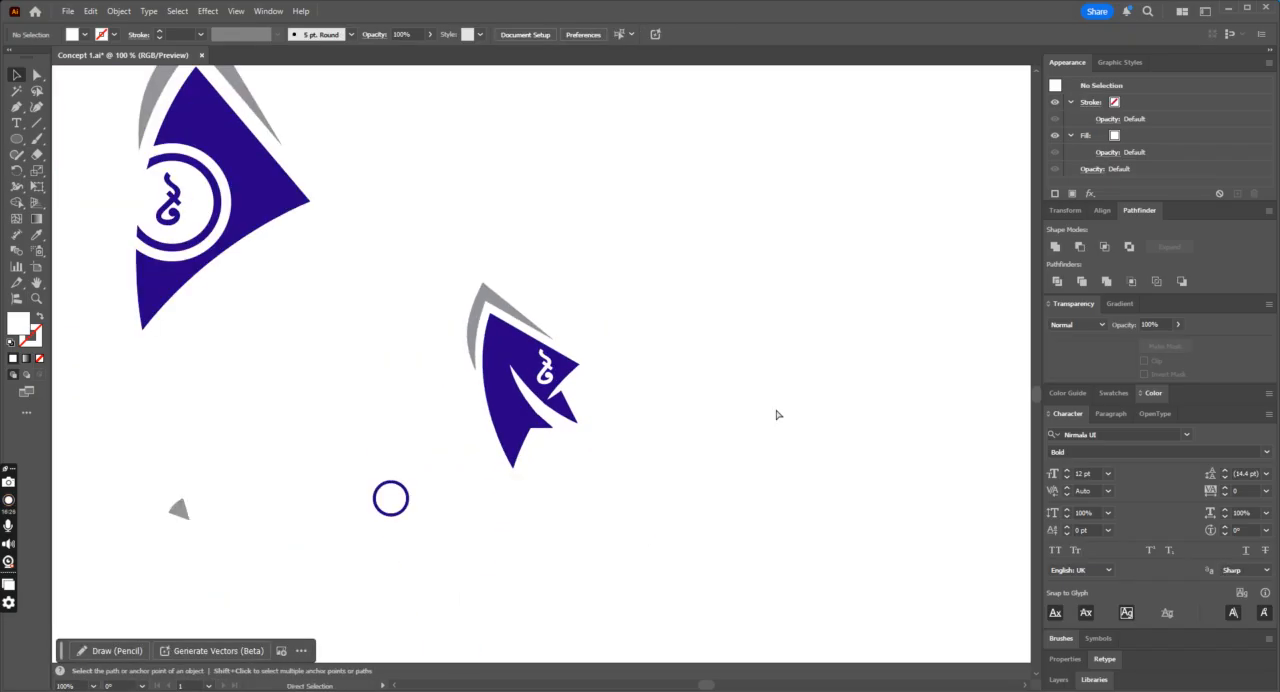
# Step: Try placing the taka sign near the fin's upper tip instead
pyautogui.hotkey('ctrl', '=')
pyautogui.hotkey('ctrl', '=')
pyautogui.moveTo(572, 373); pyautogui.dragTo(475, 356)
pyautogui.click(760, 363)
pyautogui.hotkey('ctrl', '-')
pyautogui.hotkey('ctrl', '-')
pyautogui.press('a')
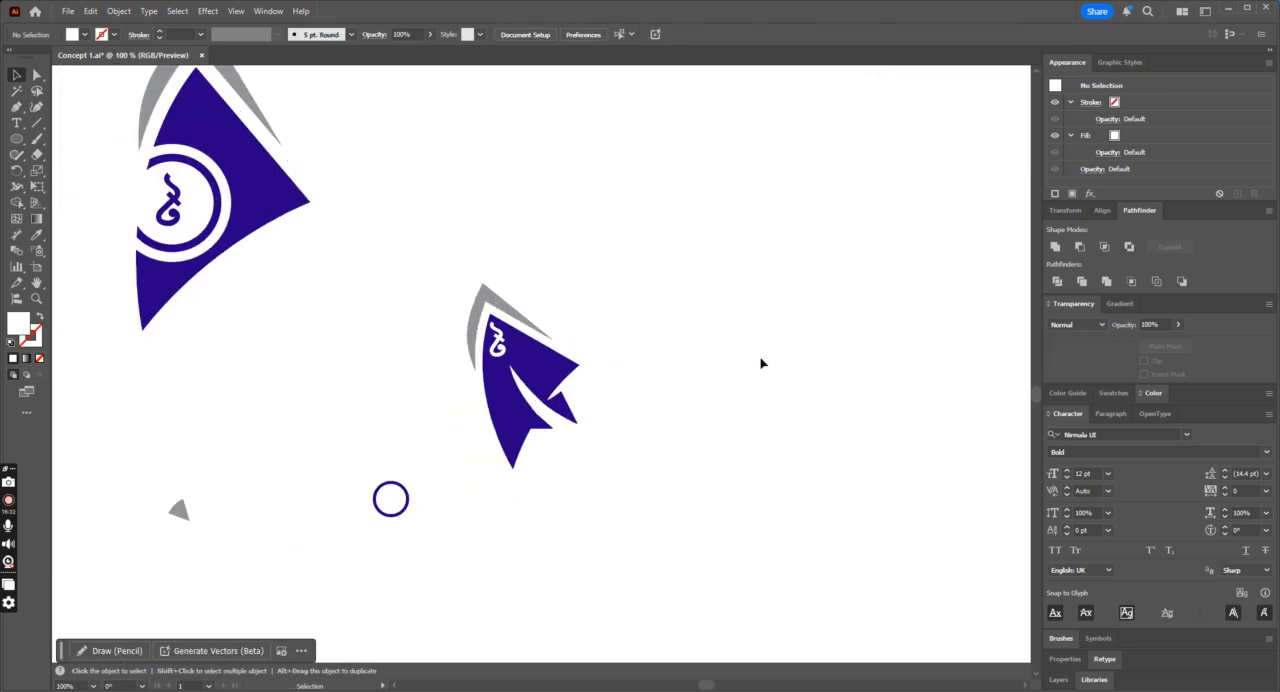
# Step: Rotate the taka sign near the fin's right corner slightly counterclockwise, then deselect it
pyautogui.hotkey('ctrl', '+')
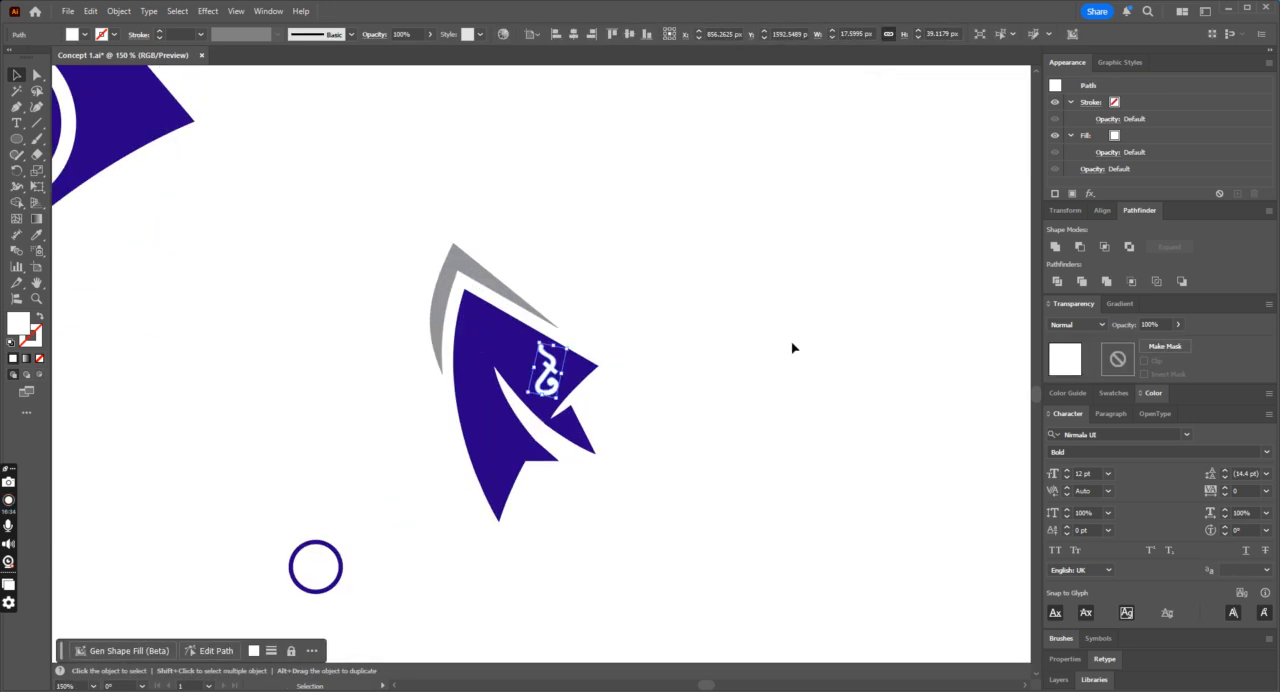
pyautogui.hotkey('ctrl', '+')
pyautogui.hotkey('ctrl', '+')
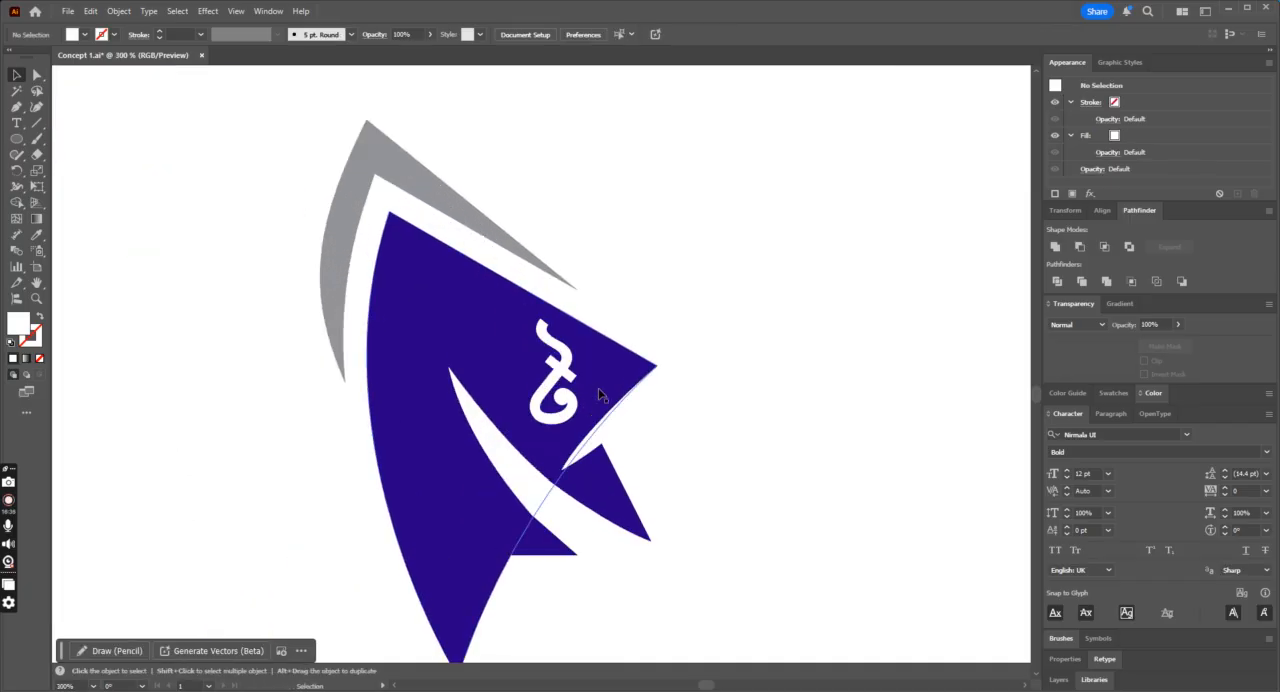
pyautogui.click(568, 373)
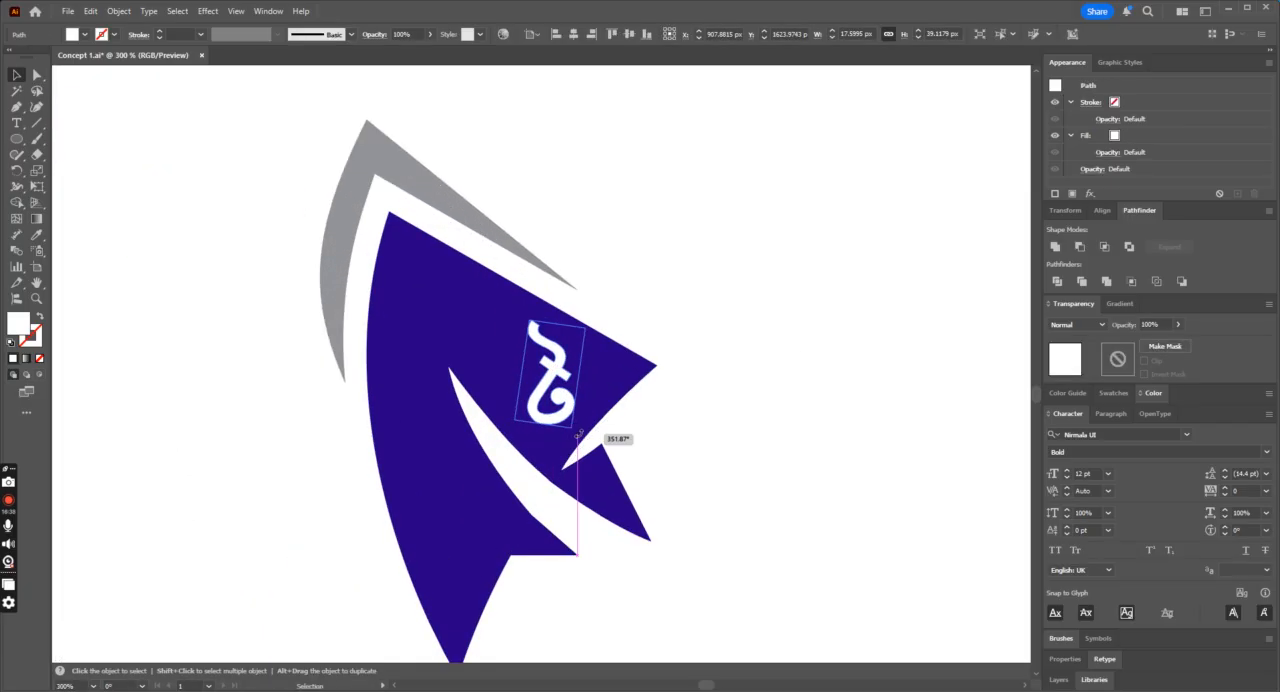
pyautogui.click(729, 428)
pyautogui.hotkey('ctrl', '-')
pyautogui.hotkey('ctrl', '-')
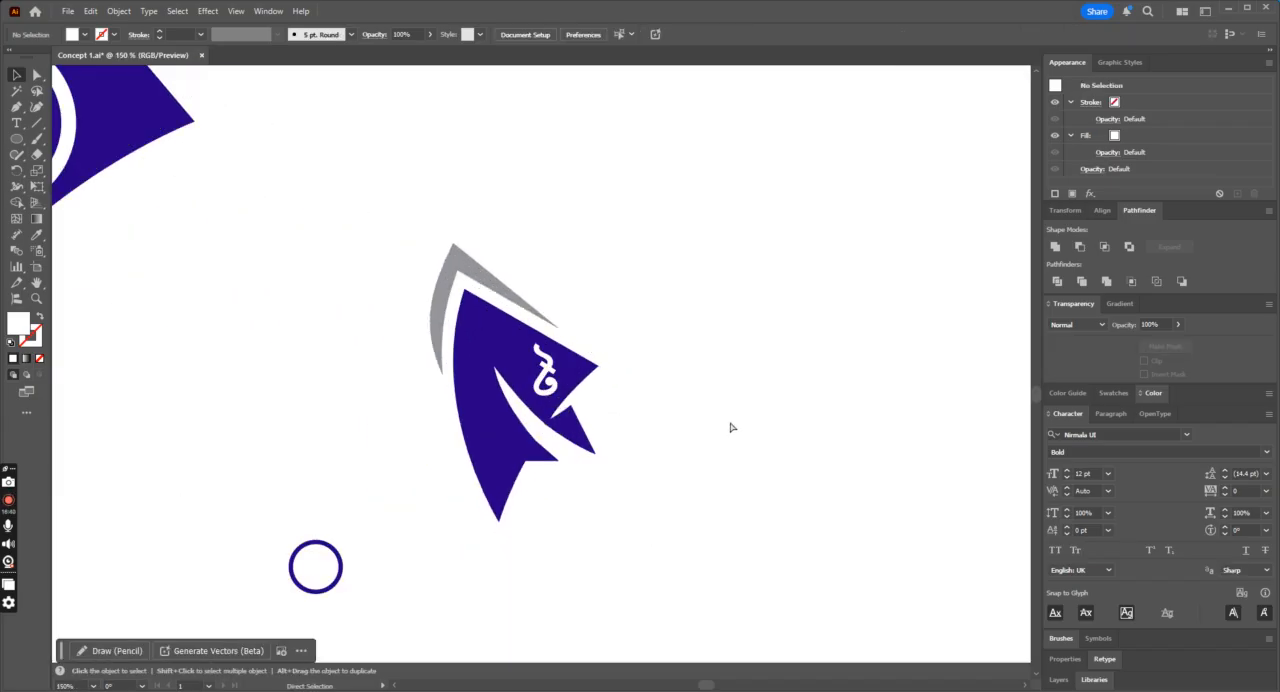
pyautogui.click(550, 375)
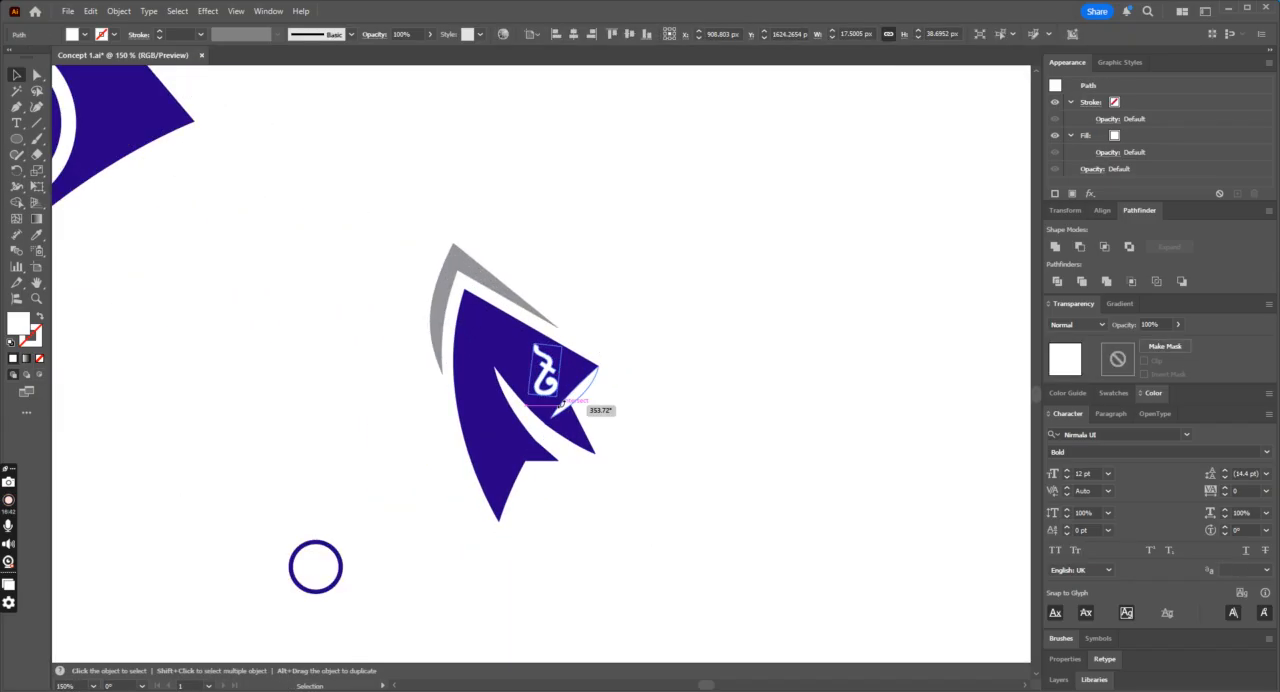
pyautogui.click(608, 416)
pyautogui.hotkey('ctrl', '+')
pyautogui.hotkey('ctrl', '+')
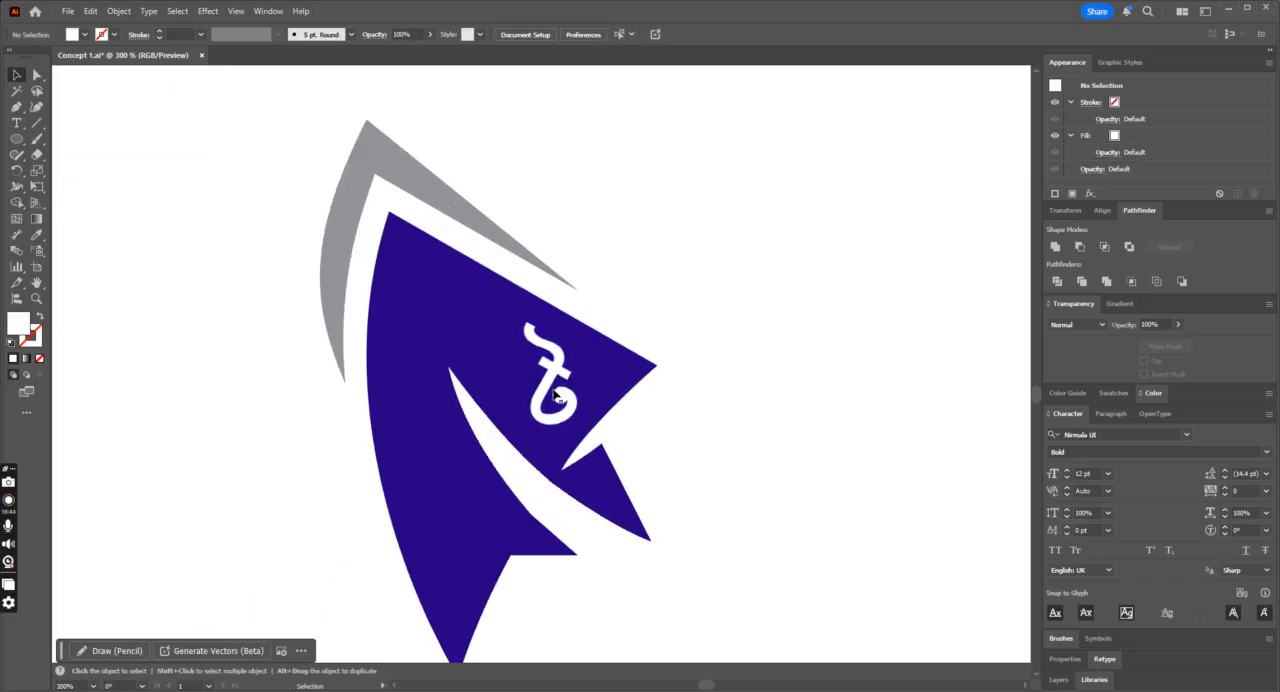
# Step: Round the corners at both ends of the taka sign's crossbar, then deselect it
pyautogui.click(552, 372)
pyautogui.hotkey('ctrl', '+')
pyautogui.hotkey('ctrl', '+')
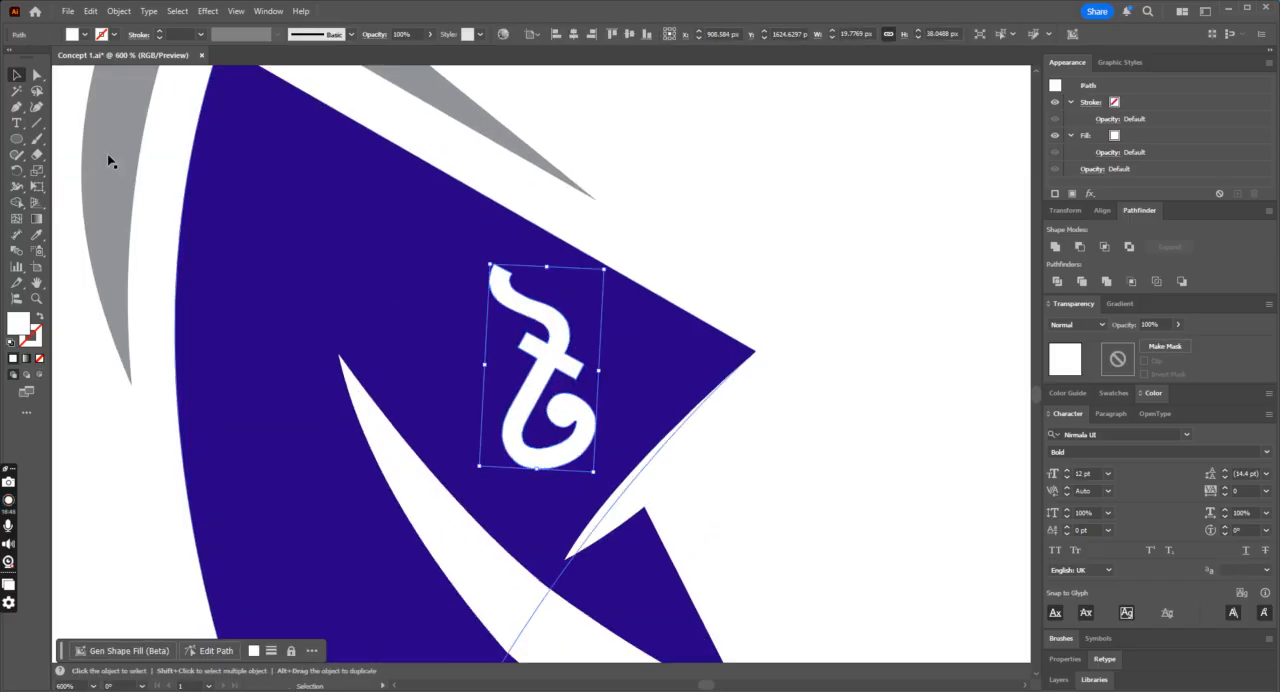
pyautogui.click(36, 75)
pyautogui.click(528, 346)
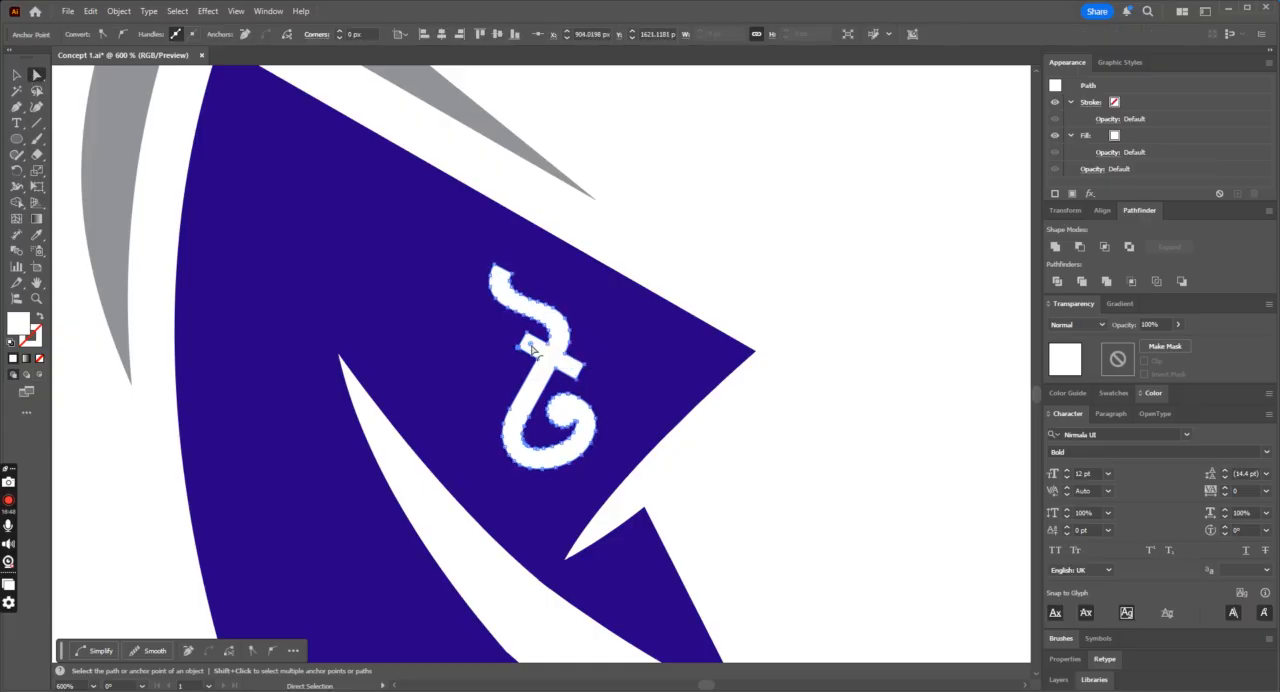
pyautogui.moveTo(543, 348); pyautogui.dragTo(595, 373)
pyautogui.moveTo(583, 368); pyautogui.dragTo(574, 368)
pyautogui.press('Delete')
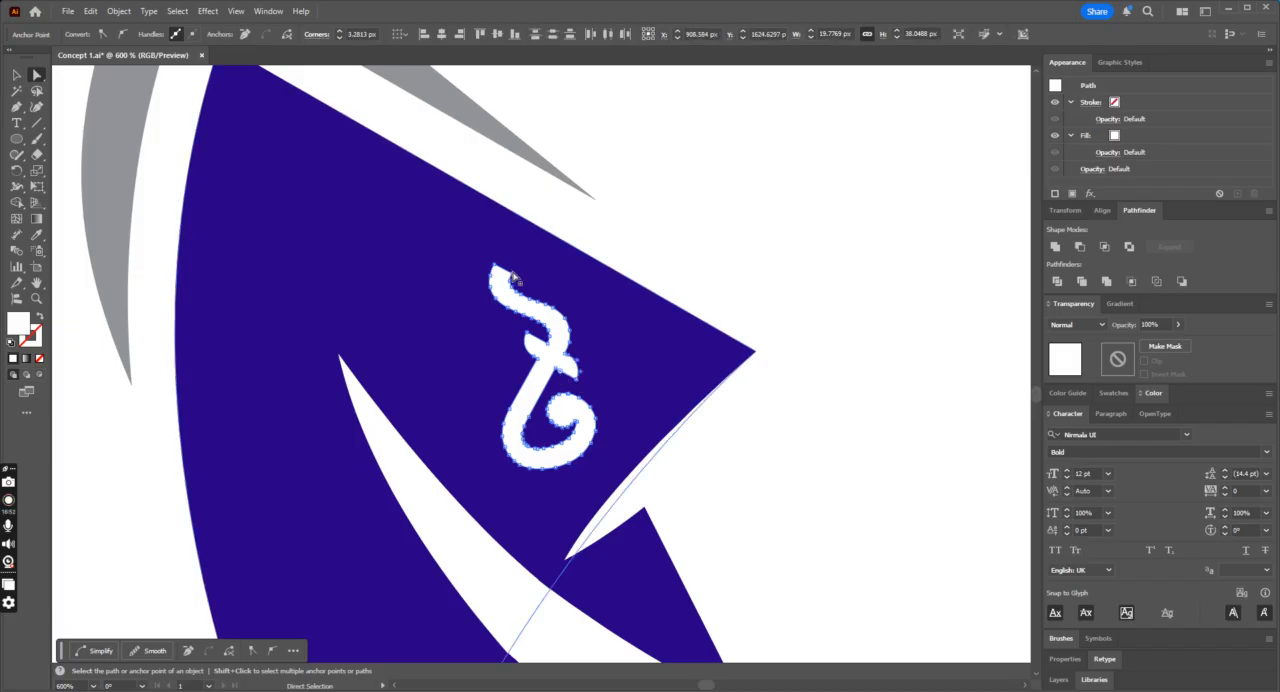
pyautogui.hotkey('ctrl', 'shift', 'a')
pyautogui.hotkey('ctrl', '-')
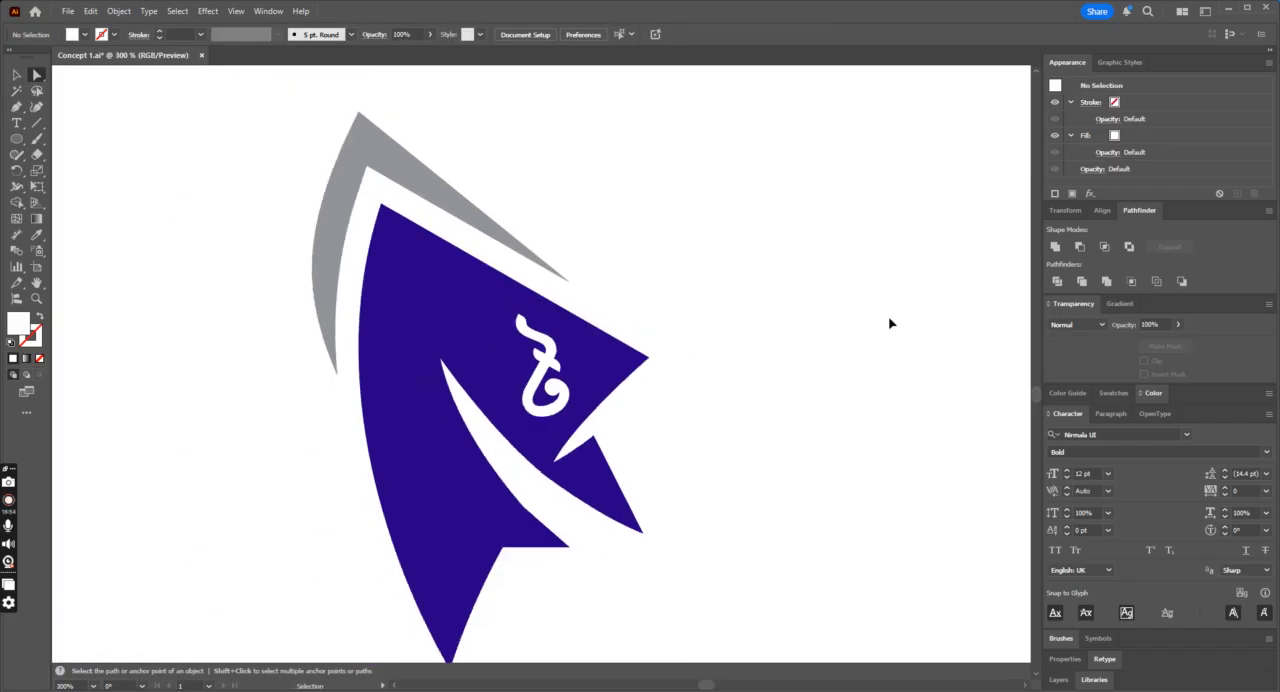
pyautogui.hotkey('ctrl', '-')
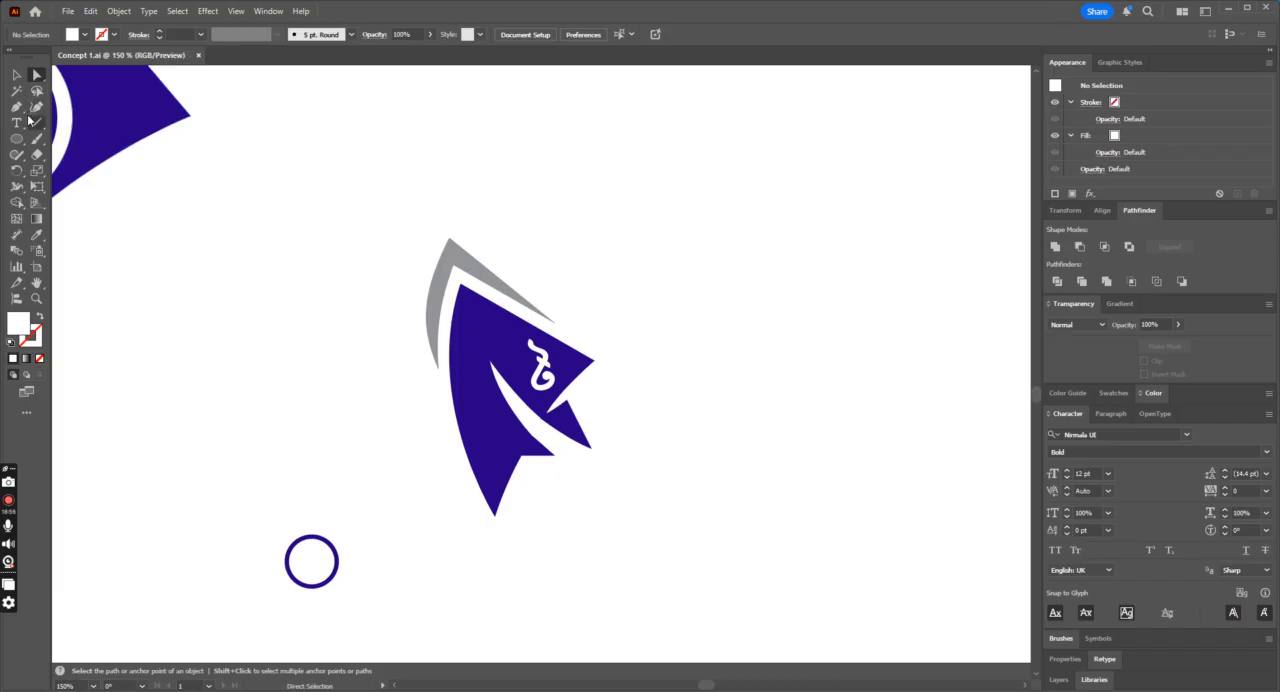
# Step: Try moving the grey crescent above the fin upward, undo the move, and deselect it
pyautogui.click(17, 75)
pyautogui.moveTo(629, 165); pyautogui.dragTo(391, 540)
pyautogui.click(794, 437)
pyautogui.moveTo(521, 297); pyautogui.dragTo(519, 221)
pyautogui.hotkey('ctrl', 'z')
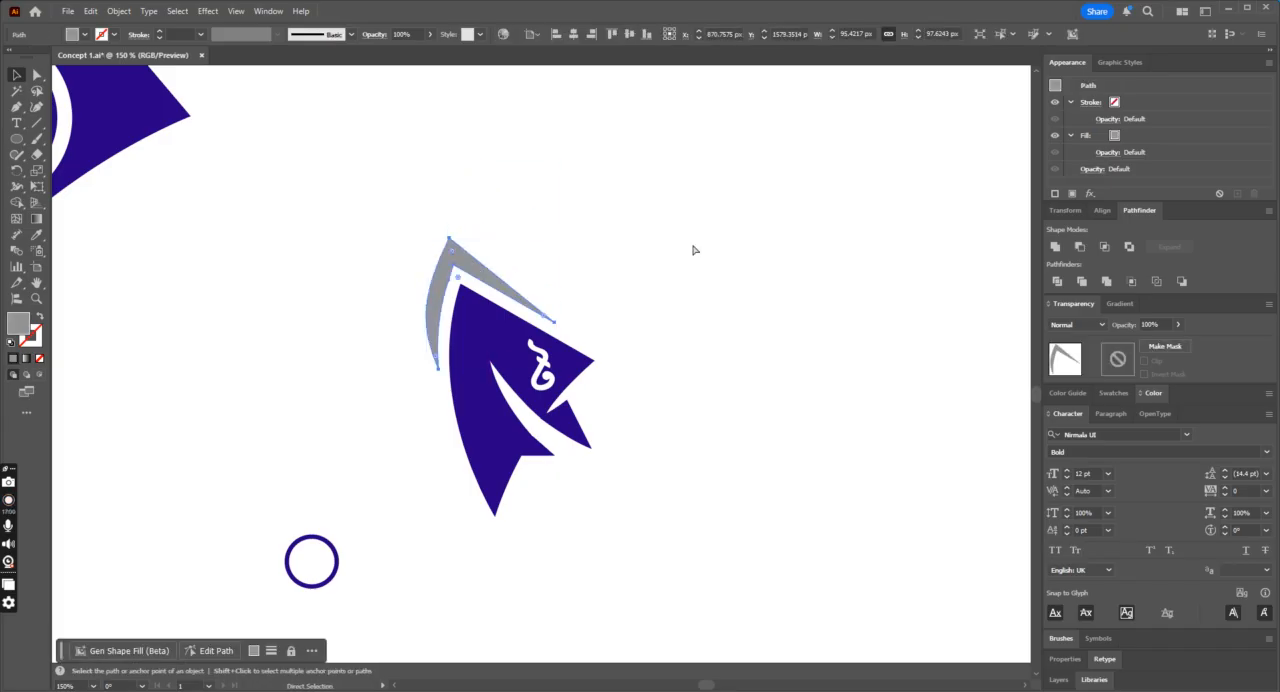
pyautogui.hotkey('ctrl', '+')
pyautogui.hotkey('ctrl', '+')
pyautogui.hotkey('ctrl', '-')
pyautogui.hotkey('ctrl', '-')
pyautogui.hotkey('ctrl', '-')
pyautogui.click(693, 250)
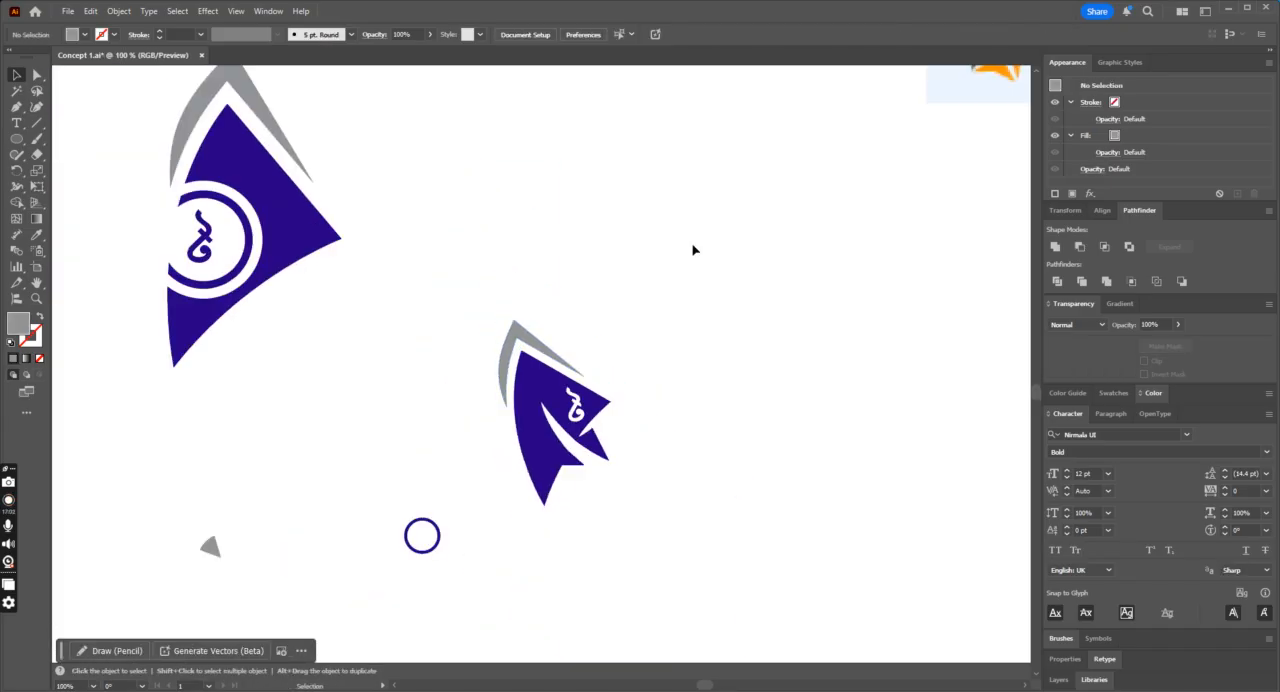
# Step: Draw a narrow grey triangle with the Pen tool above the crescent, tapering toward the fin's right side, then deselect it
pyautogui.hotkey('ctrl', '+')
pyautogui.hotkey('ctrl', '+')
pyautogui.hotkey('ctrl', '-')
pyautogui.hotkey('ctrl', '-')
pyautogui.hotkey('ctrl', '+')
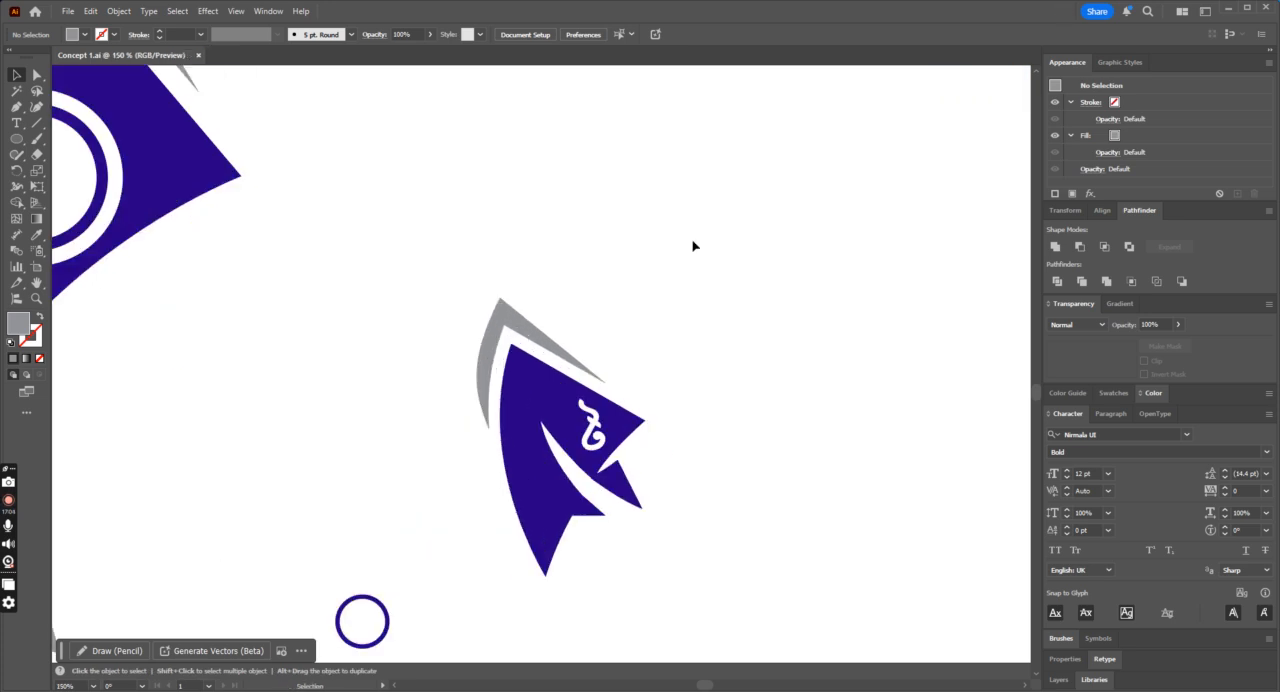
pyautogui.click(16, 107)
pyautogui.moveTo(520, 287); pyautogui.dragTo(597, 357)
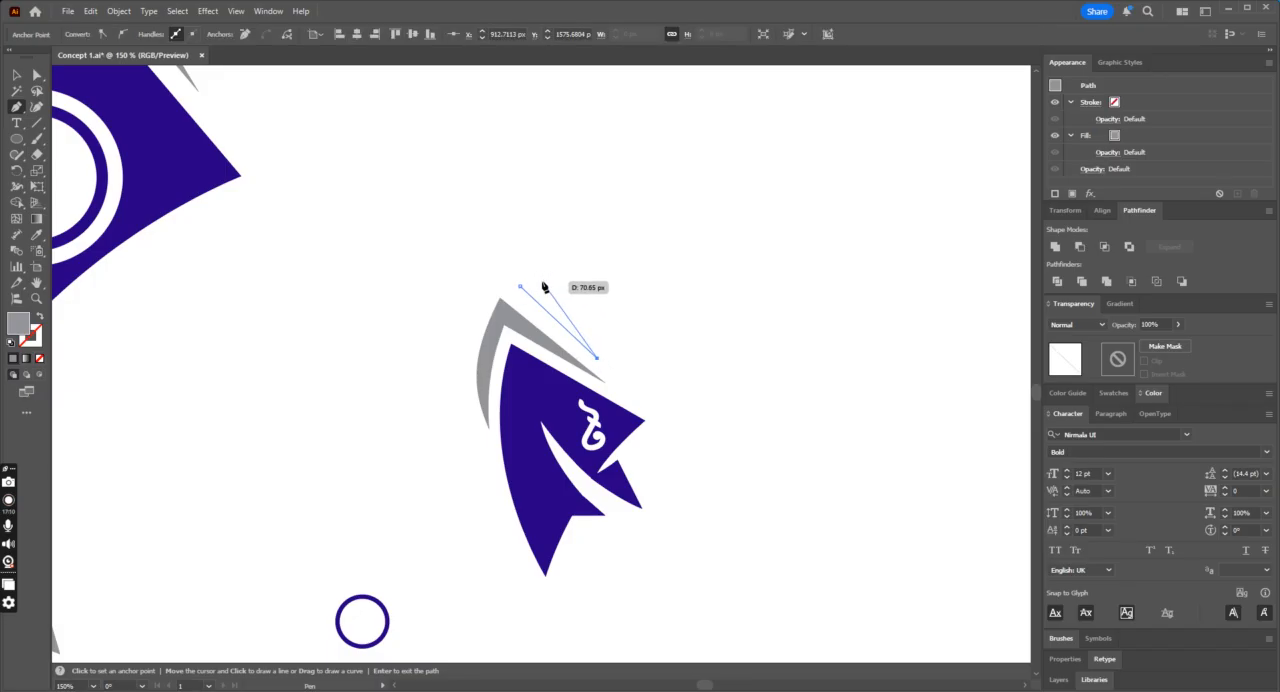
pyautogui.moveTo(520, 287); pyautogui.dragTo(522, 290)
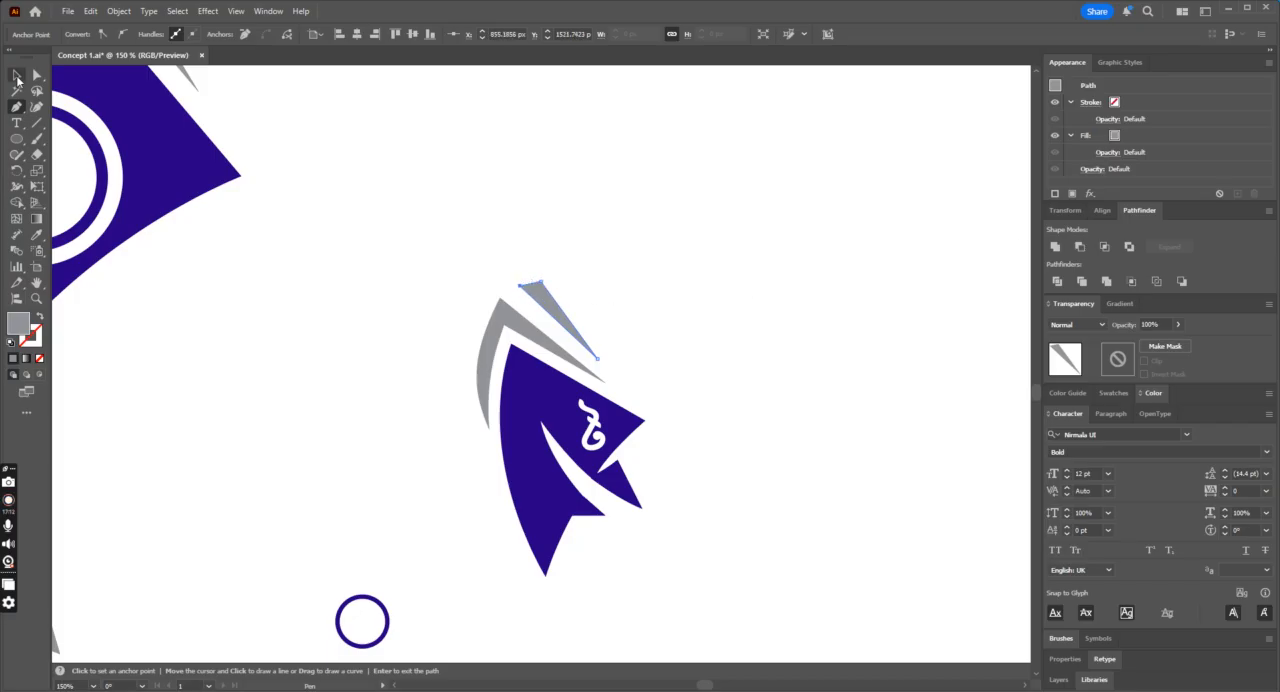
pyautogui.click(17, 76)
pyautogui.click(846, 209)
pyautogui.hotkey('ctrl', '-')
pyautogui.hotkey('ctrl', '-')
pyautogui.hotkey('ctrl', '-')
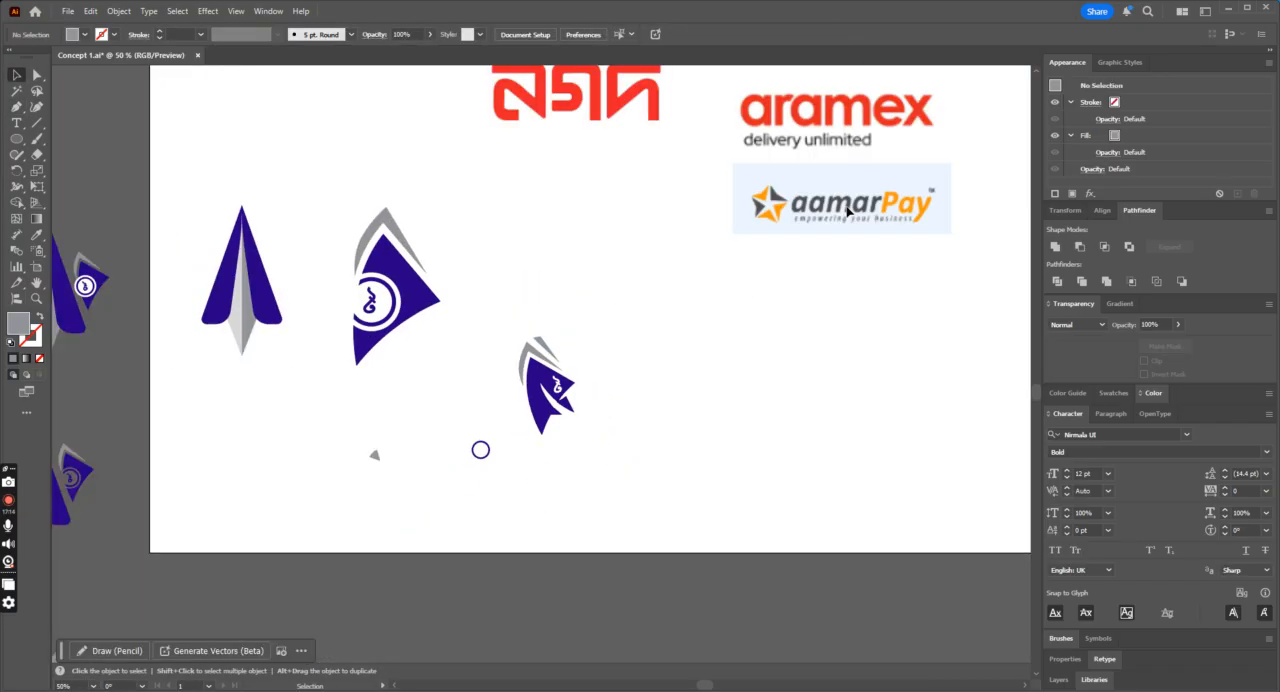
# Step: Move the upper corner point of the new grey triangle slightly upward to widen its blunt end, then deselect it
pyautogui.hotkey('ctrl', '1')
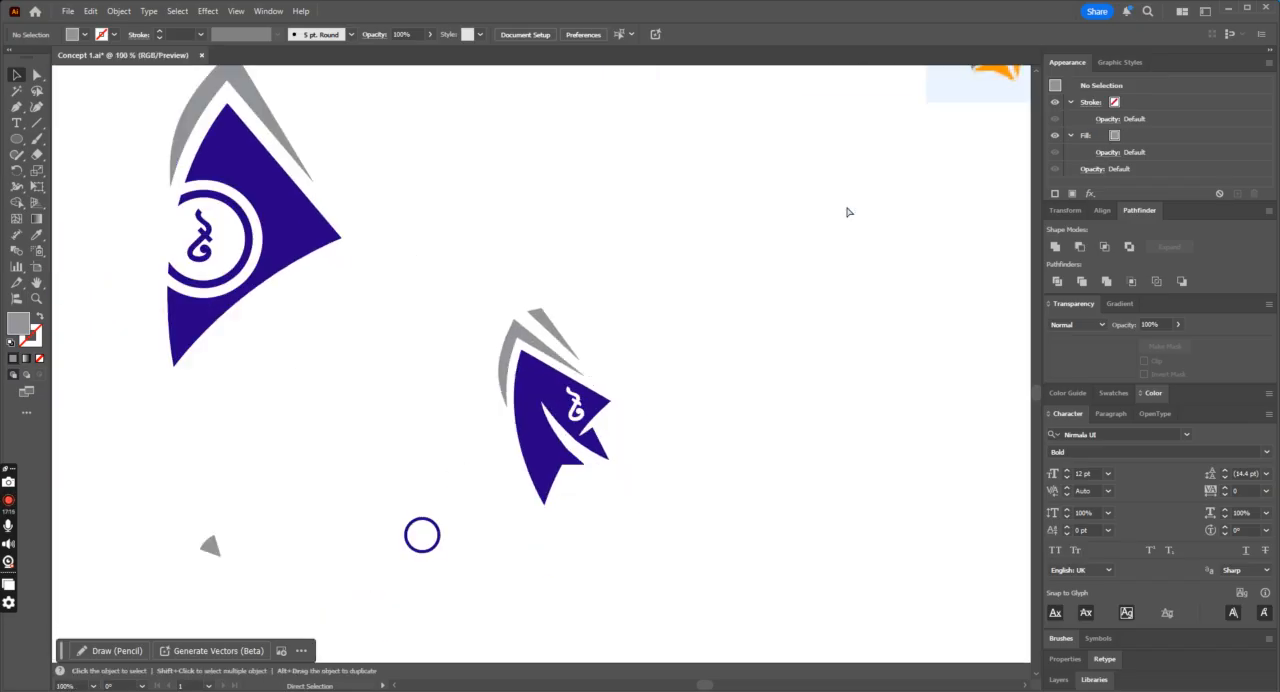
pyautogui.hotkey('ctrl', '-')
pyautogui.hotkey('ctrl', '-')
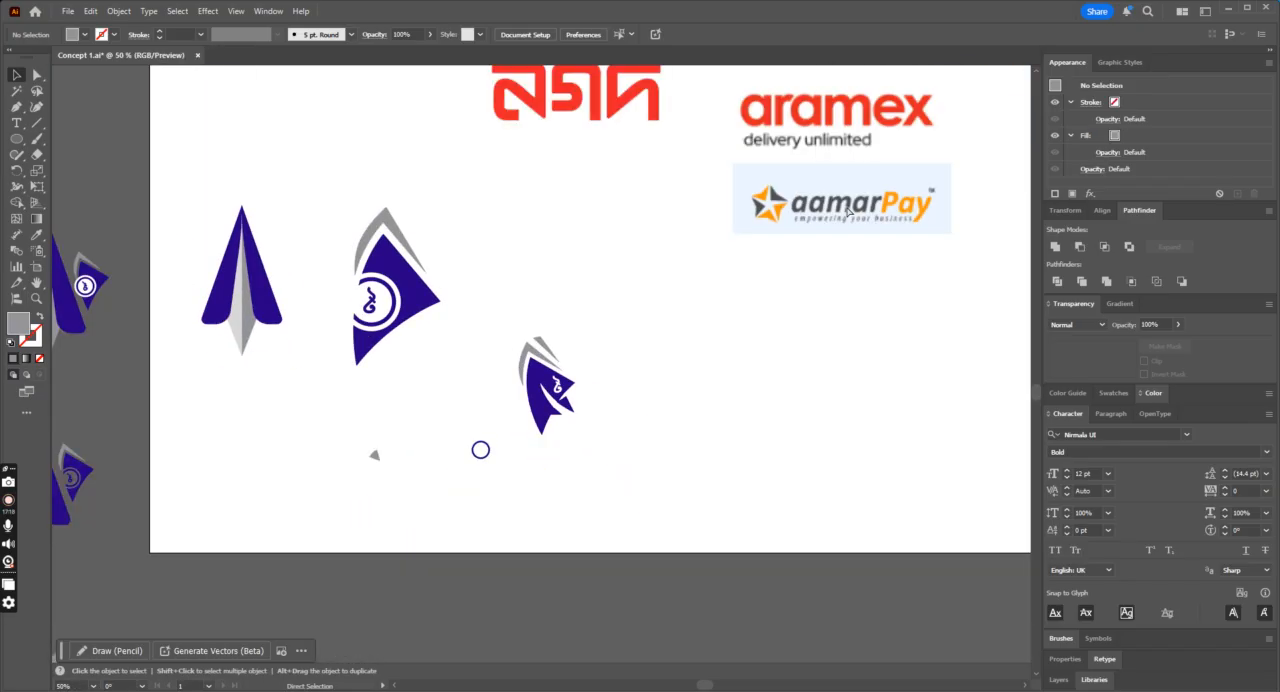
pyautogui.hotkey('ctrl', '+')
pyautogui.hotkey('ctrl', '+')
pyautogui.hotkey('ctrl', '+')
pyautogui.hotkey('ctrl', '+')
pyautogui.click(37, 75)
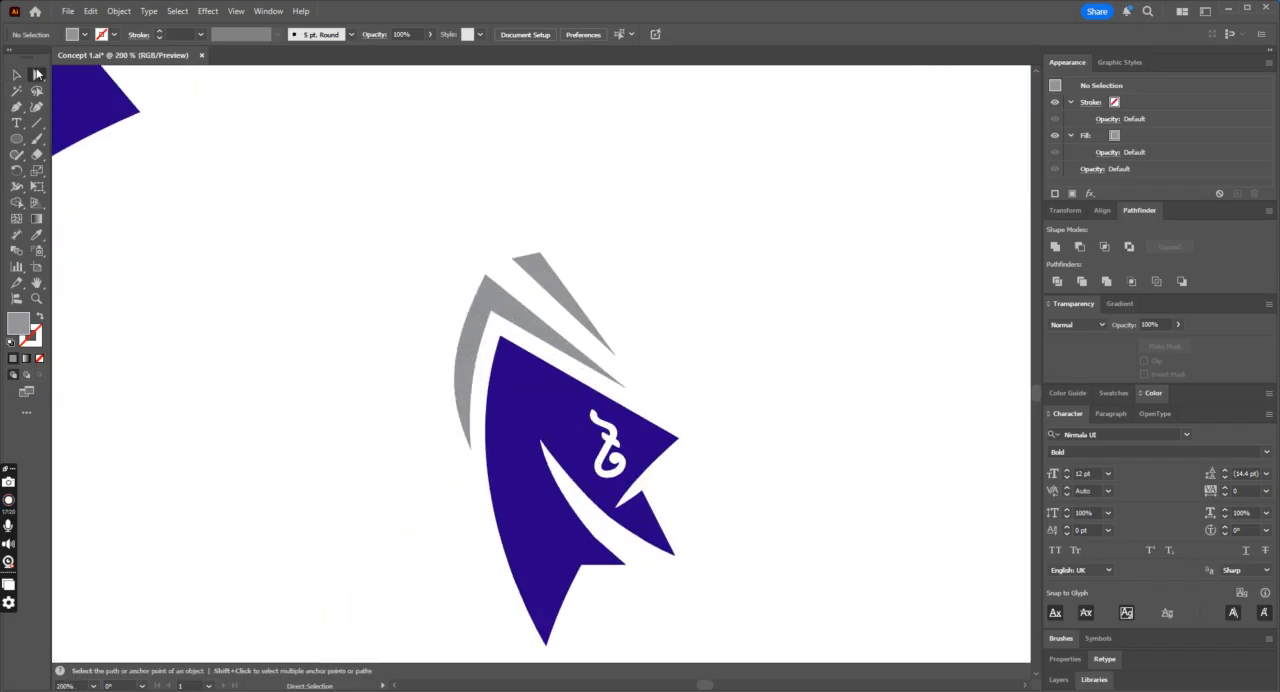
pyautogui.moveTo(544, 256)
pyautogui.mouseDown()
pyautogui.moveTo(518, 228)
pyautogui.moveTo(537, 239)
pyautogui.mouseUp()
pyautogui.click(593, 263)
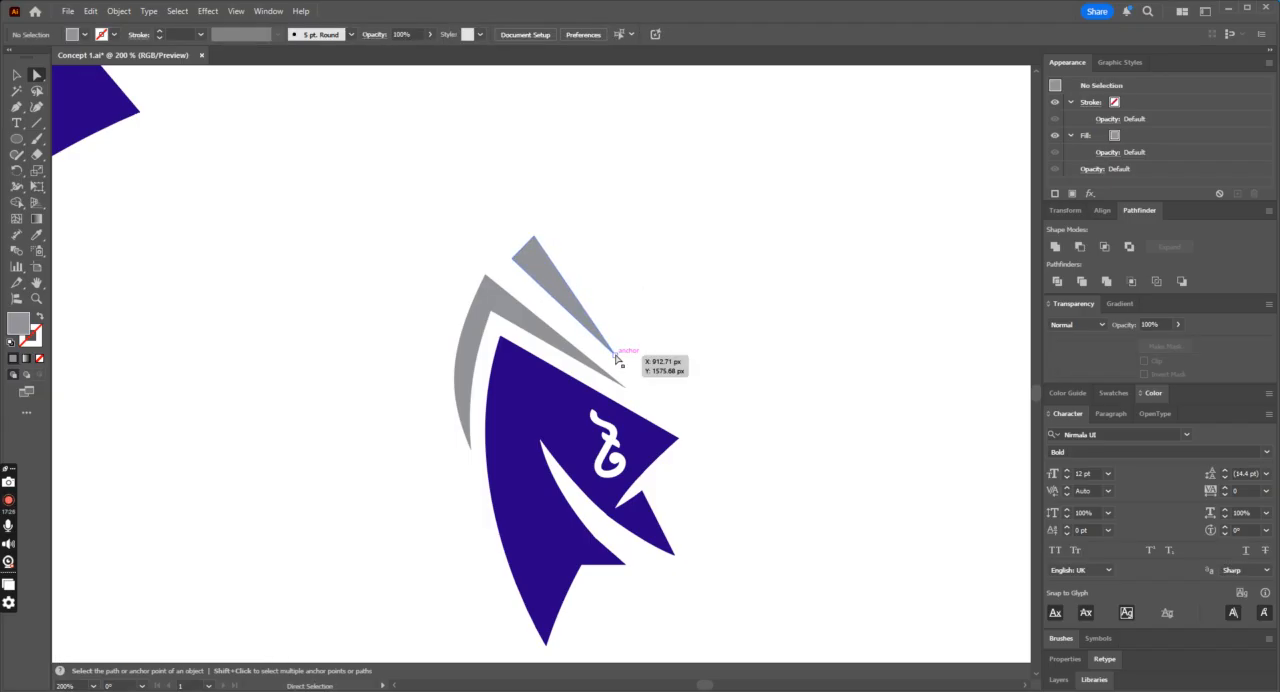
# Step: Round the pointed tip of the grey triangle and both tips of the grey crescent
pyautogui.click(616, 356)
pyautogui.click(622, 388)
pyautogui.moveTo(618, 386); pyautogui.dragTo(602, 370)
pyautogui.click(682, 395)
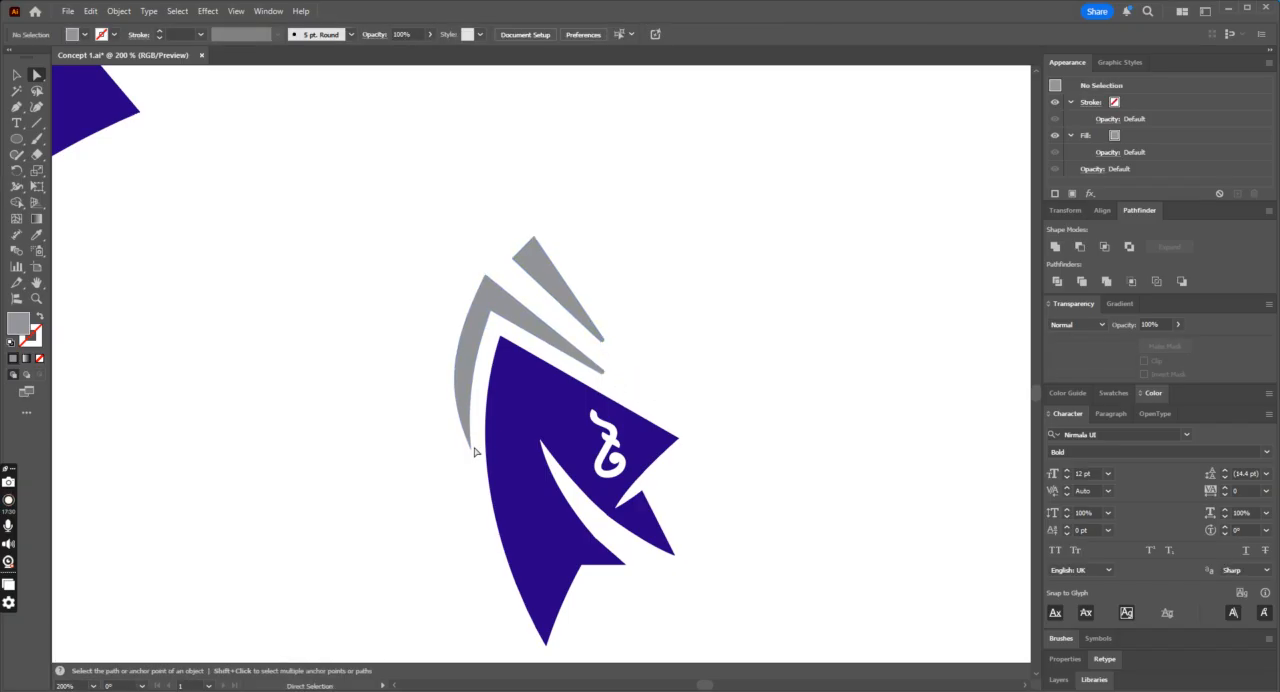
pyautogui.moveTo(474, 452); pyautogui.dragTo(467, 433)
pyautogui.click(705, 303)
pyautogui.hotkey('ctrl', '-')
pyautogui.hotkey('ctrl', '-')
pyautogui.hotkey('ctrl', '-')
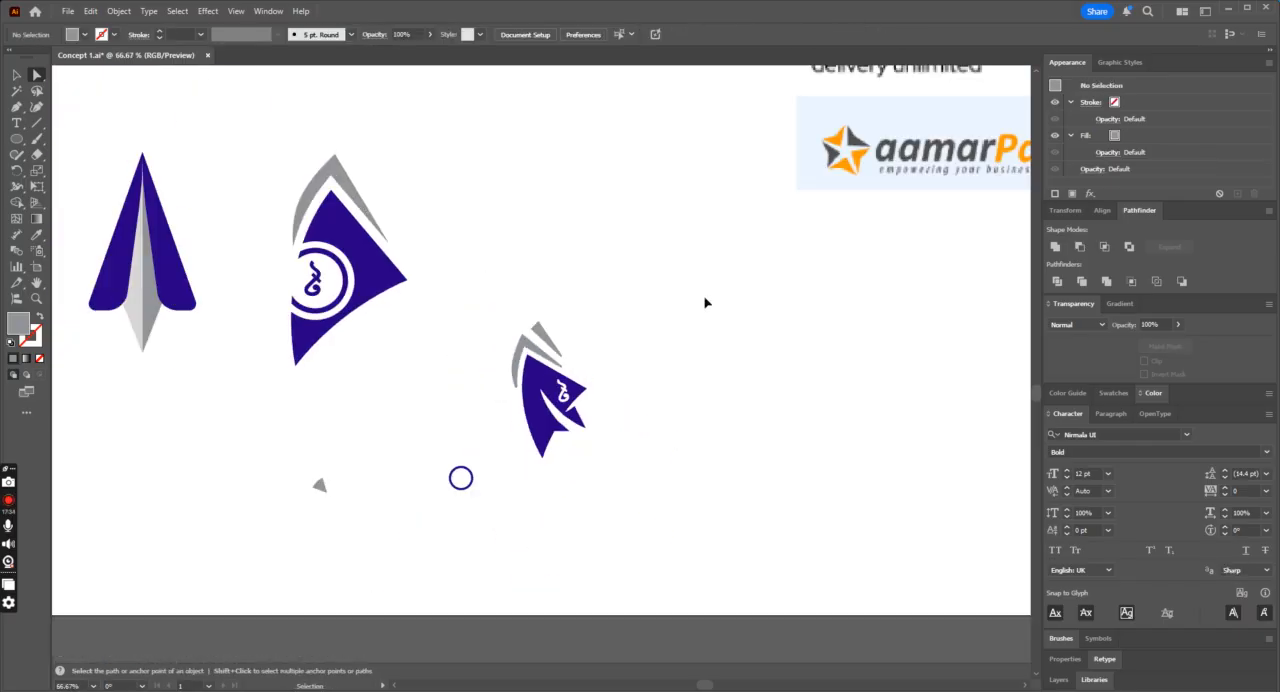
# Step: Reduce the corner rounding on the grey crescent's lower and right tips, then deselect it
pyautogui.hotkey('ctrl', '+')
pyautogui.hotkey('ctrl', '+')
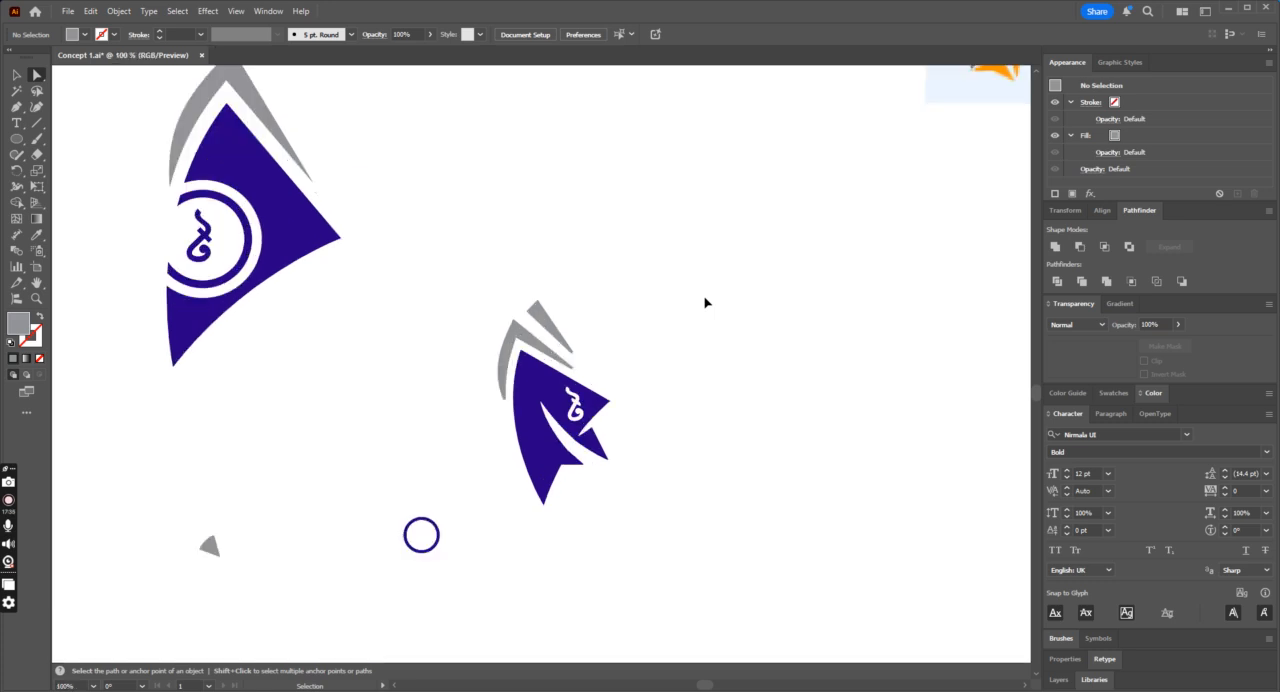
pyautogui.hotkey('ctrl', '+')
pyautogui.hotkey('ctrl', 'z')
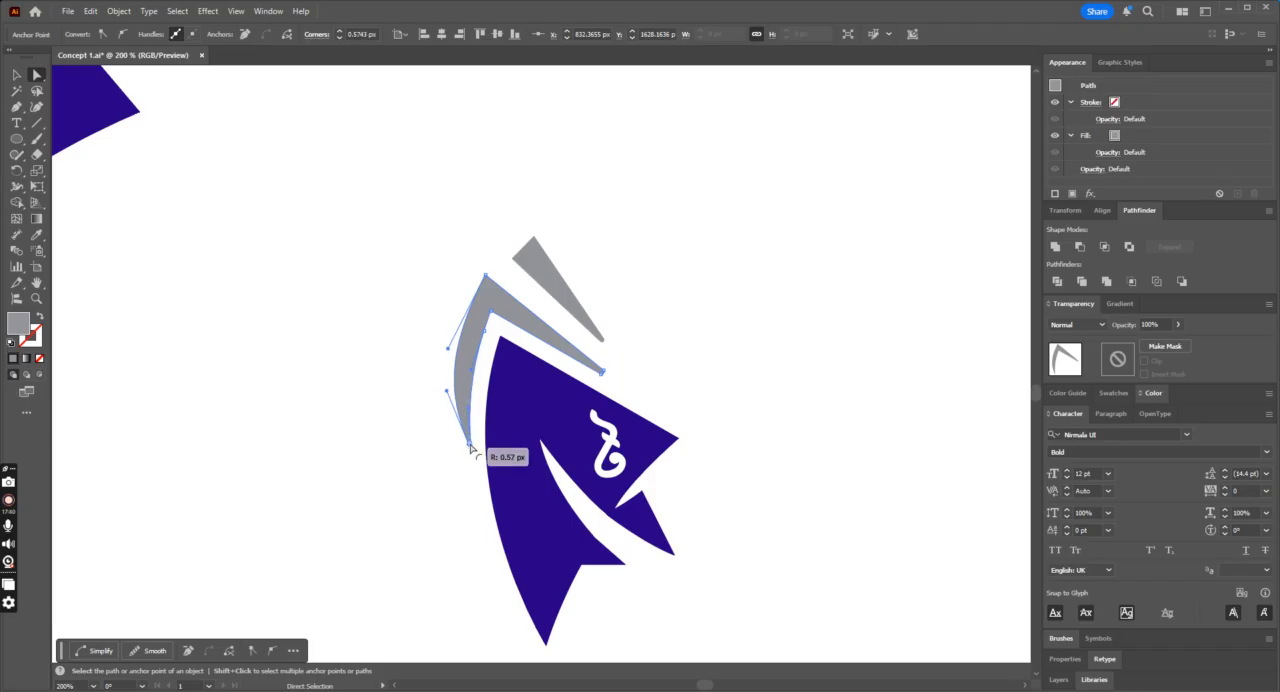
pyautogui.click(644, 407)
pyautogui.click(602, 372)
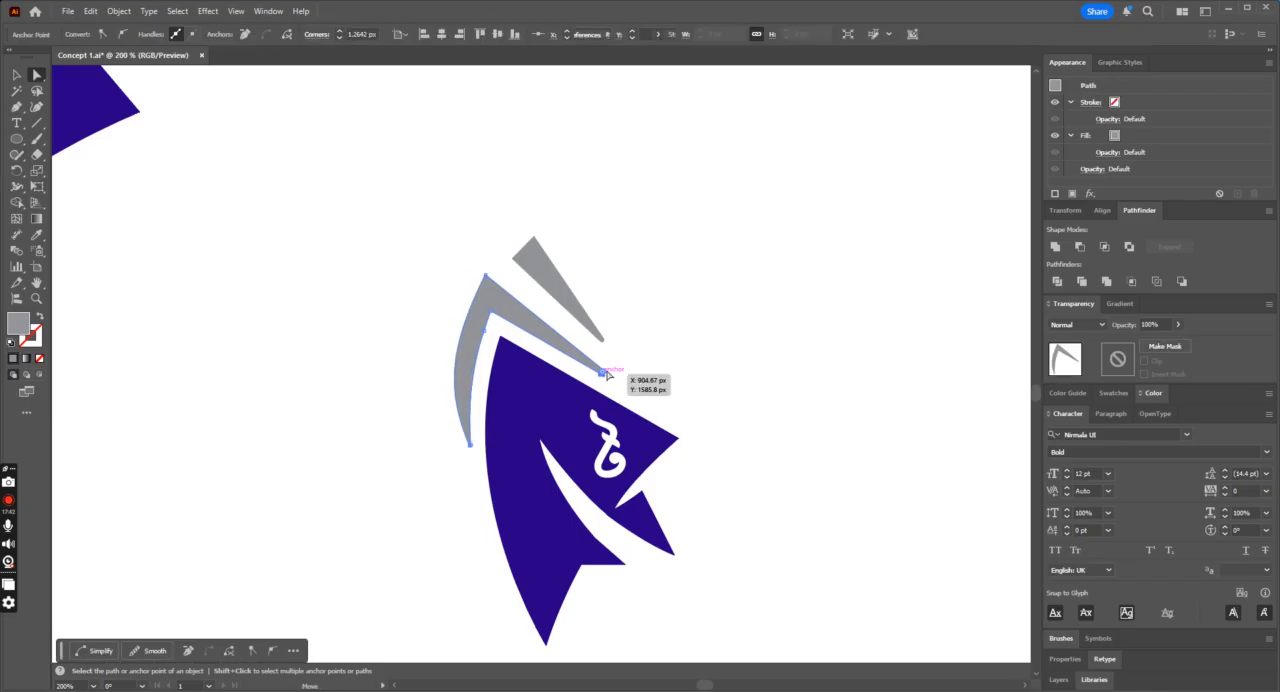
pyautogui.moveTo(613, 387); pyautogui.dragTo(618, 393)
pyautogui.click(674, 377)
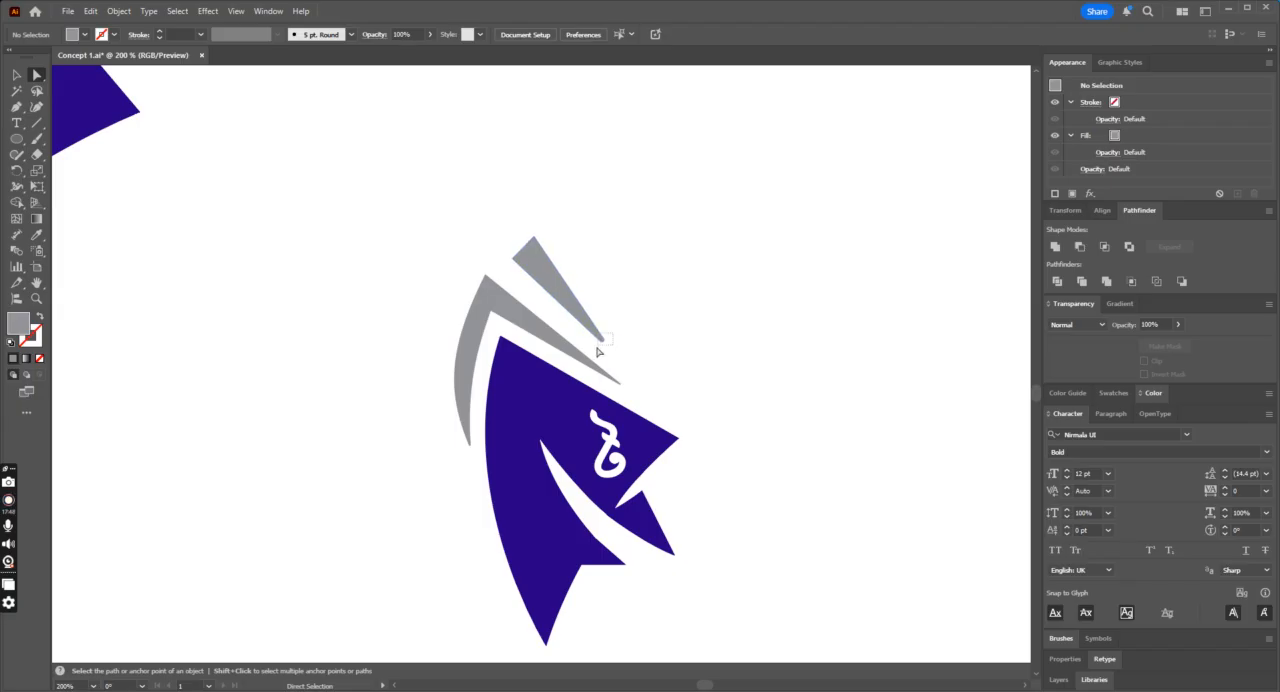
# Step: Reduce the rounding of the grey triangle's pointed tip and round its upper corner, then deselect it
pyautogui.click(603, 342)
pyautogui.moveTo(604, 344); pyautogui.dragTo(611, 353)
pyautogui.click(549, 228)
pyautogui.click(535, 239)
pyautogui.moveTo(537, 254); pyautogui.dragTo(541, 261)
pyautogui.click(600, 244)
pyautogui.hotkey('ctrl', '-')
pyautogui.hotkey('ctrl', '-')
pyautogui.hotkey('ctrl', '-')
pyautogui.hotkey('ctrl', '-')
pyautogui.hotkey('ctrl', '-')
pyautogui.hotkey('ctrl', '+')
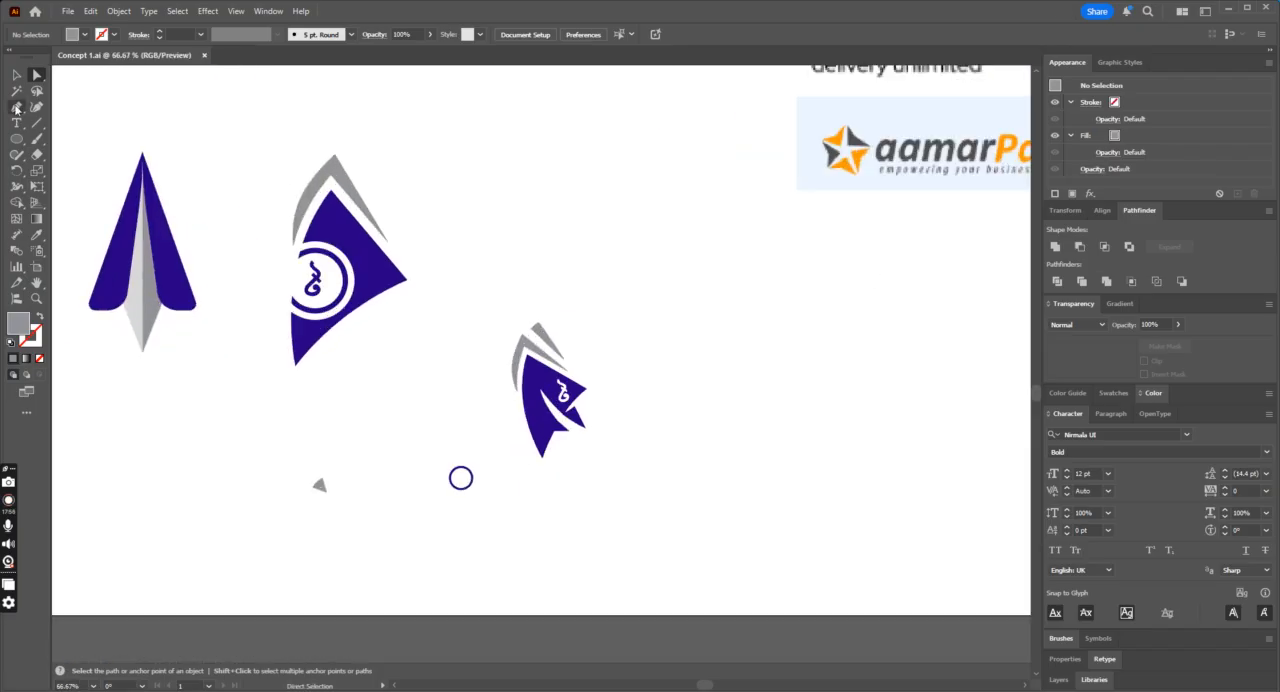
pyautogui.click(15, 77)
pyautogui.hotkey('ctrl', '-')
pyautogui.hotkey('ctrl', '-')
pyautogui.hotkey('ctrl', '-')
pyautogui.moveTo(369, 266); pyautogui.dragTo(531, 663)
pyautogui.moveTo(632, 447); pyautogui.dragTo(635, 449)
pyautogui.moveTo(603, 310); pyautogui.dragTo(488, 424)
pyautogui.moveTo(548, 378); pyautogui.dragTo(620, 567)
pyautogui.click(711, 478)
pyautogui.hotkey('ctrl', '+')
pyautogui.hotkey('ctrl', '+')
pyautogui.hotkey('ctrl', '+')
pyautogui.hotkey('ctrl', '+')
pyautogui.hotkey('ctrl', '+')
pyautogui.hotkey('ctrl', '+')
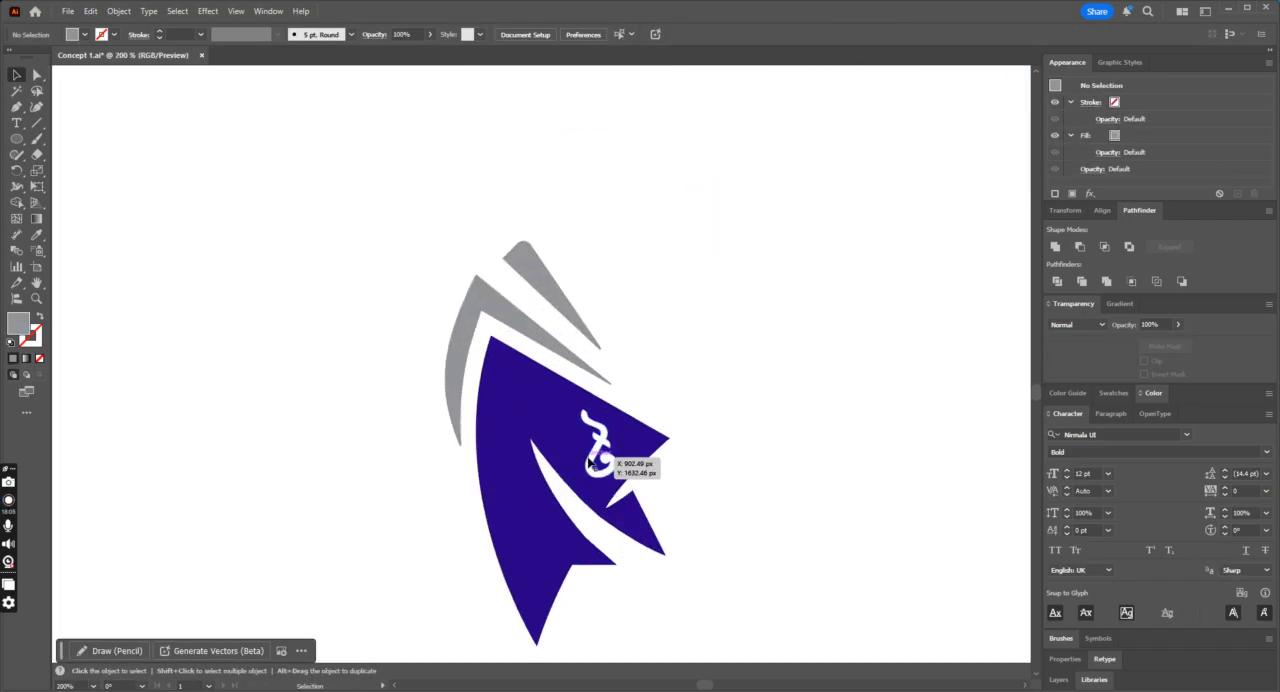
# Step: Select the white band, the white sliver and the blue fin pieces, and cut the white shapes away with Shape Builder
pyautogui.click(606, 468)
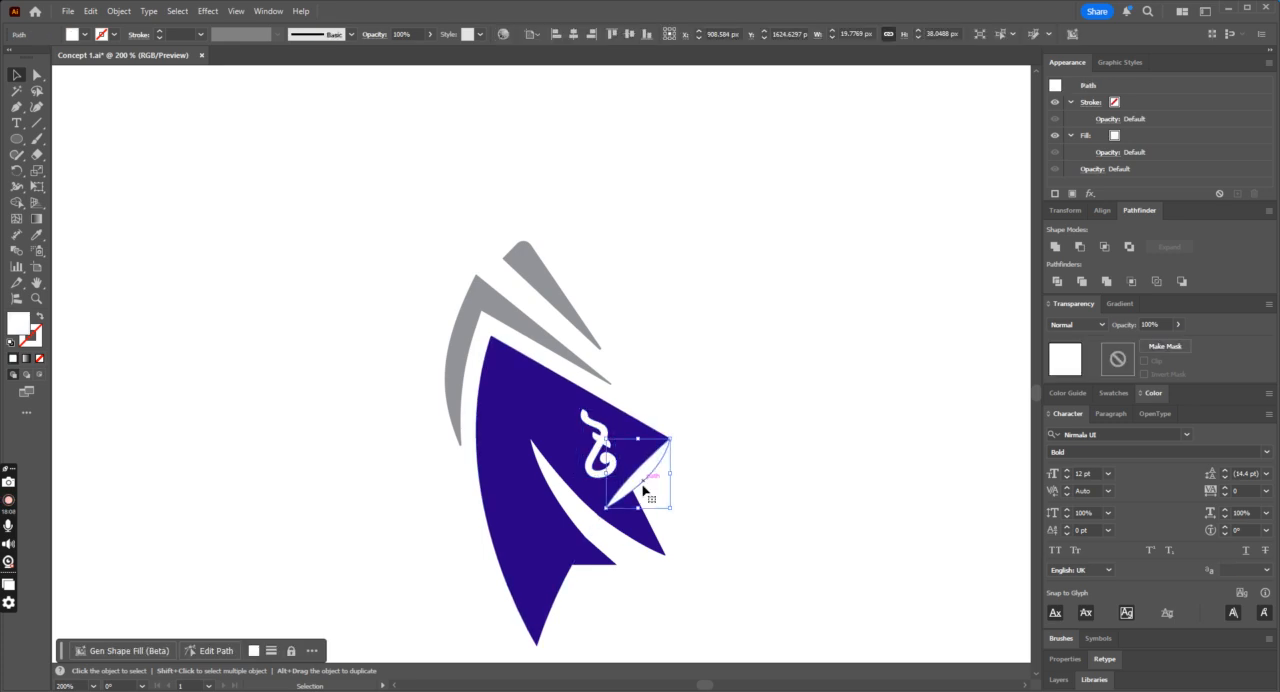
pyautogui.keyDown('shift'); pyautogui.click(612, 548); pyautogui.keyUp('shift')
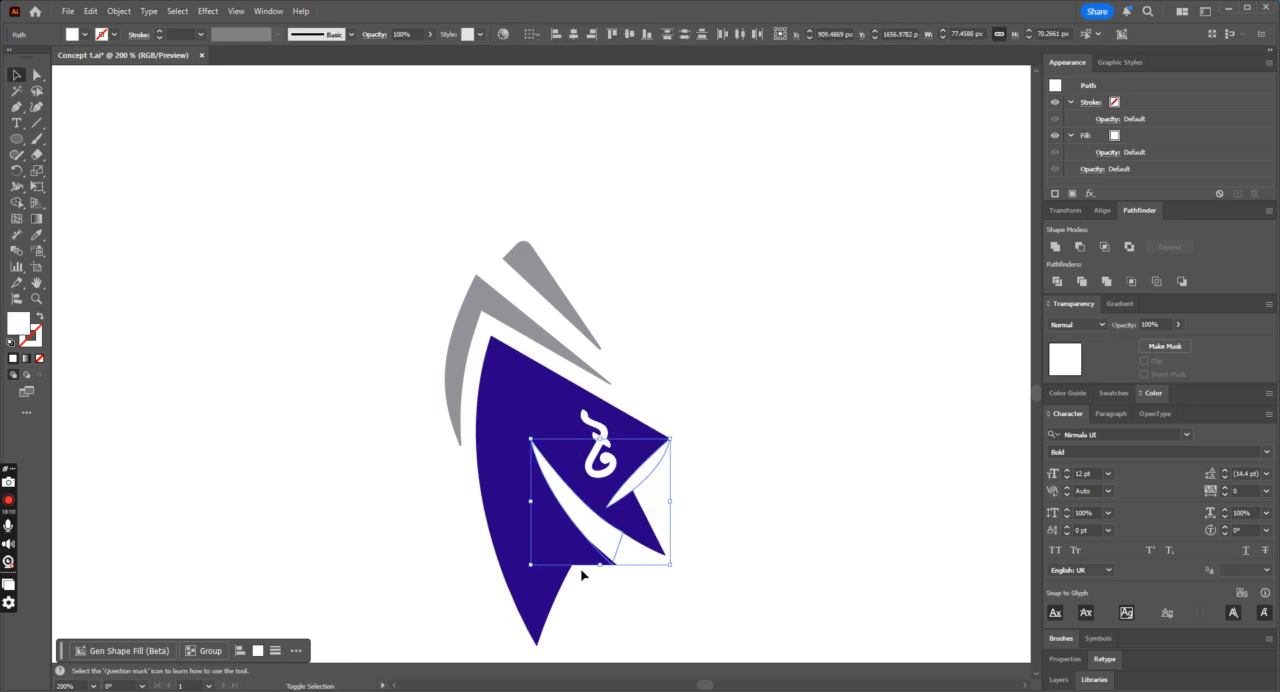
pyautogui.keyDown('shift'); pyautogui.click(643, 527); pyautogui.keyUp('shift')
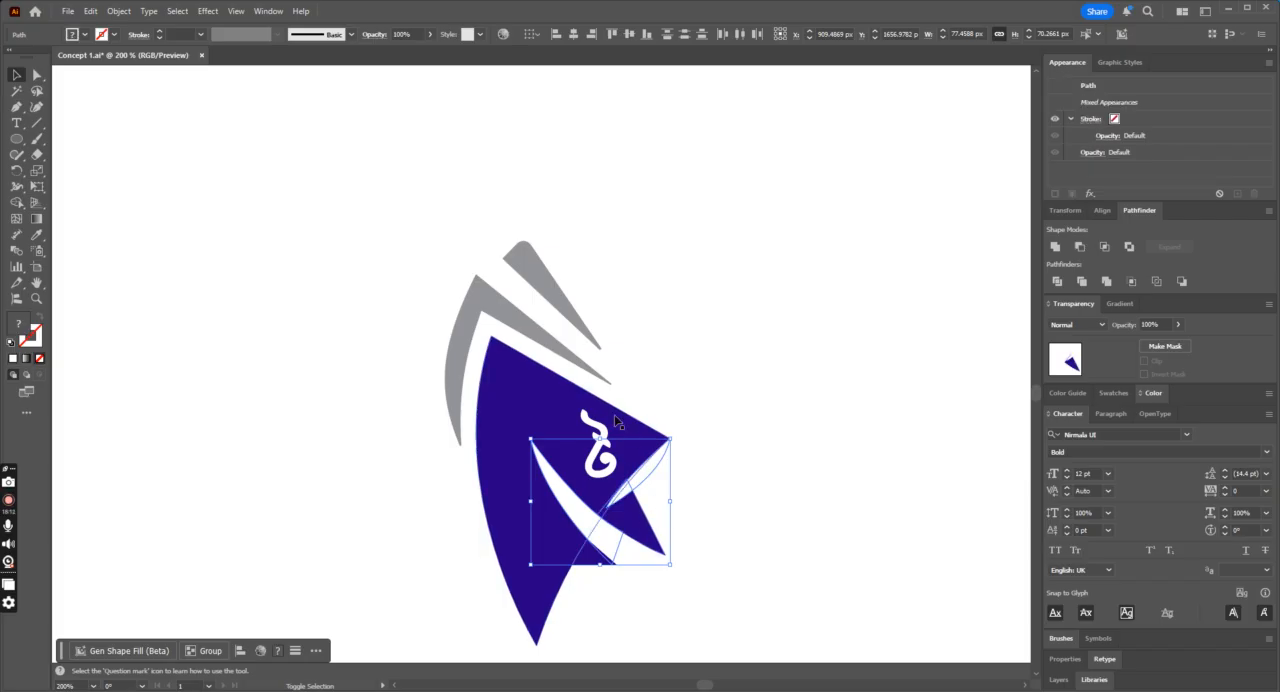
pyautogui.keyDown('shift'); pyautogui.click(636, 440); pyautogui.keyUp('shift')
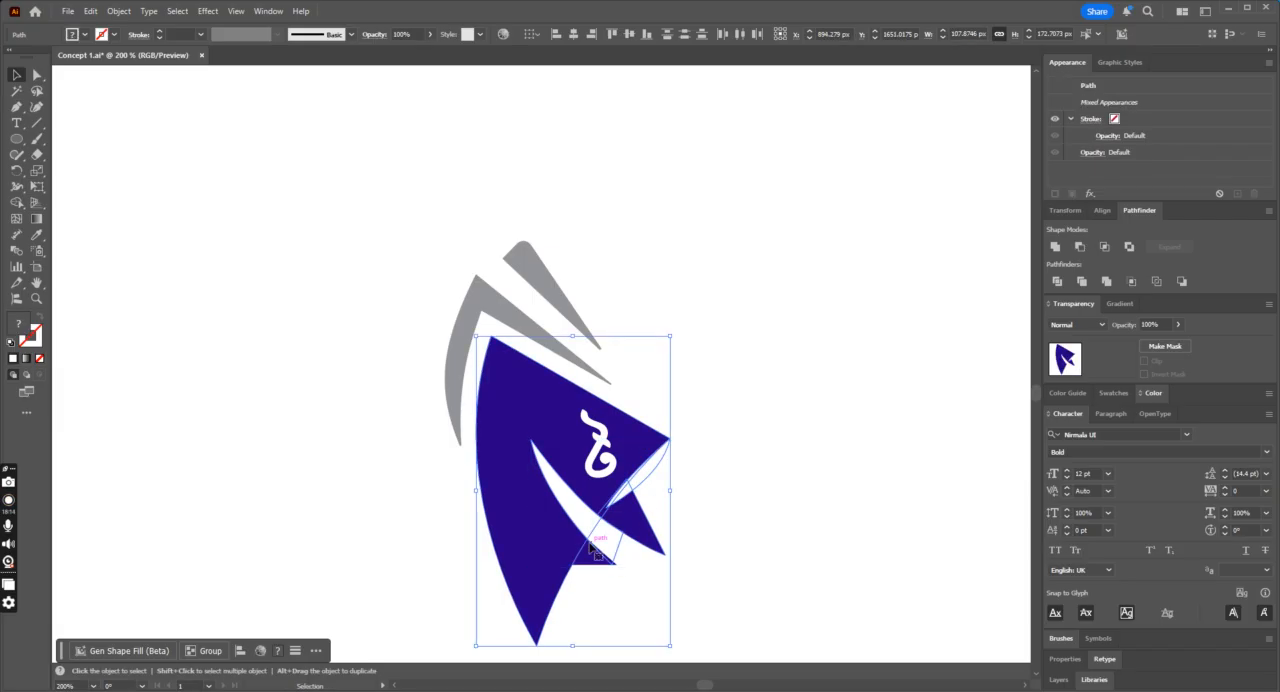
pyautogui.click(19, 203)
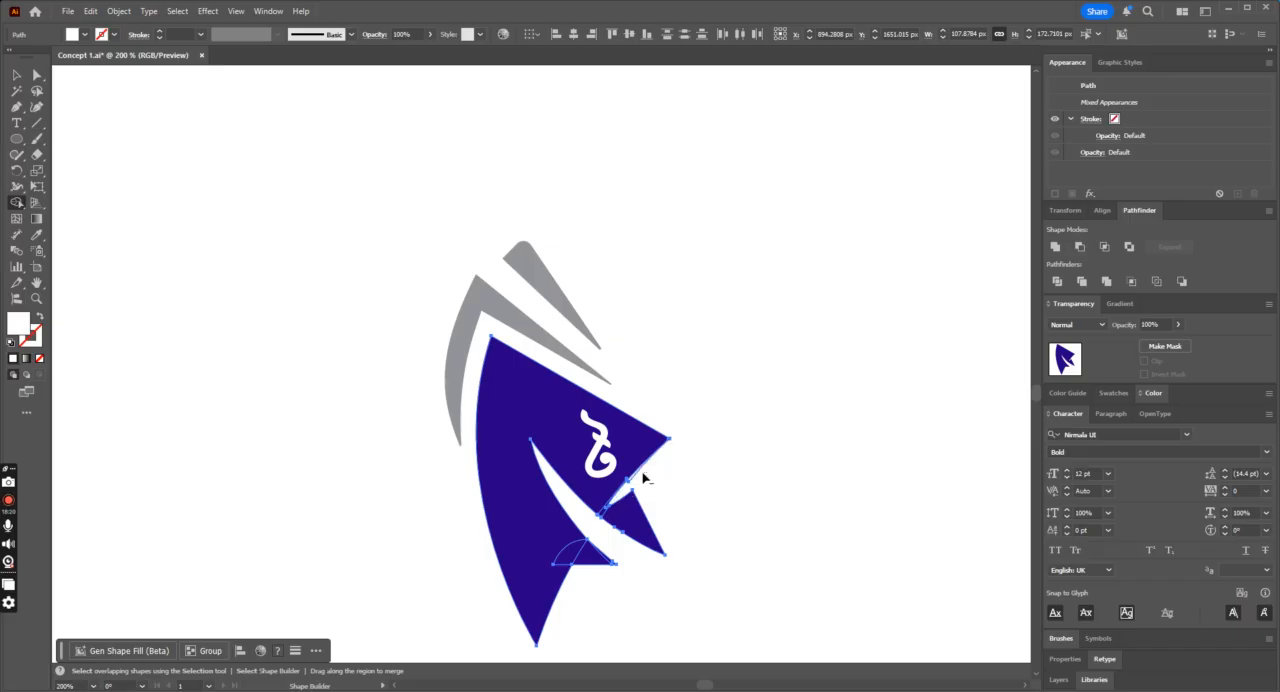
# Step: Add the white taka sign to the selected fin pieces and cut it out of the blue fin with Shape Builder
pyautogui.click(19, 73)
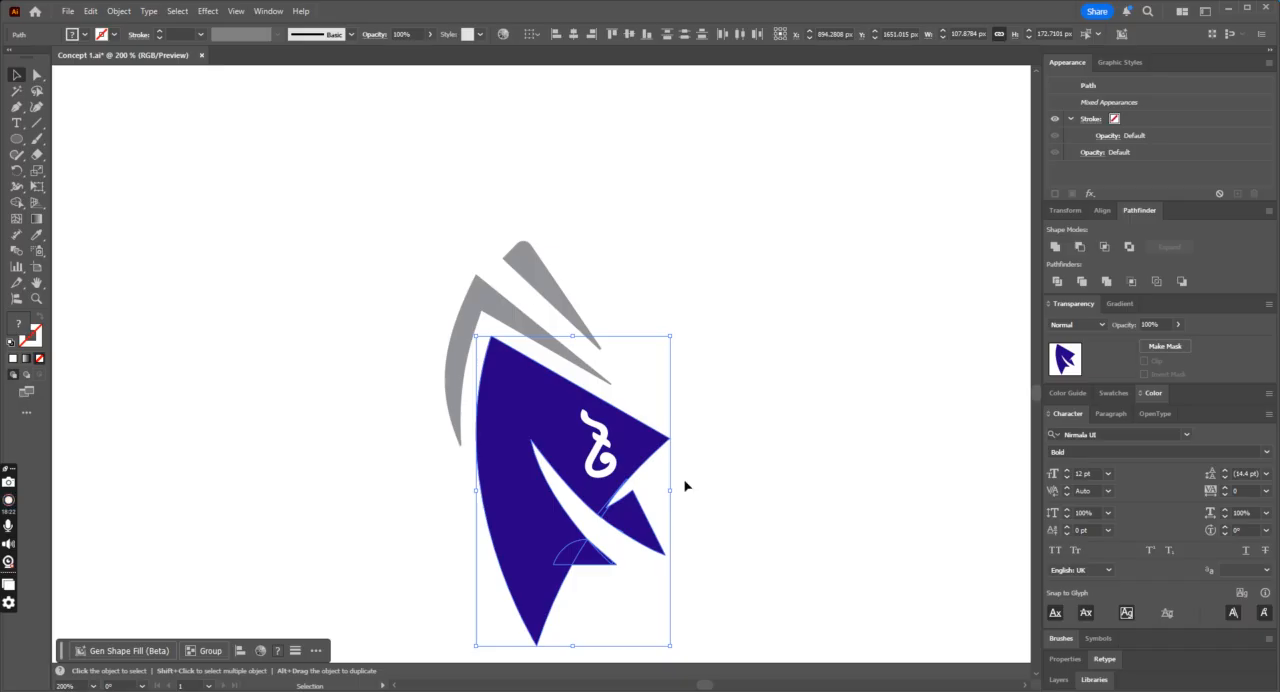
pyautogui.click(18, 201)
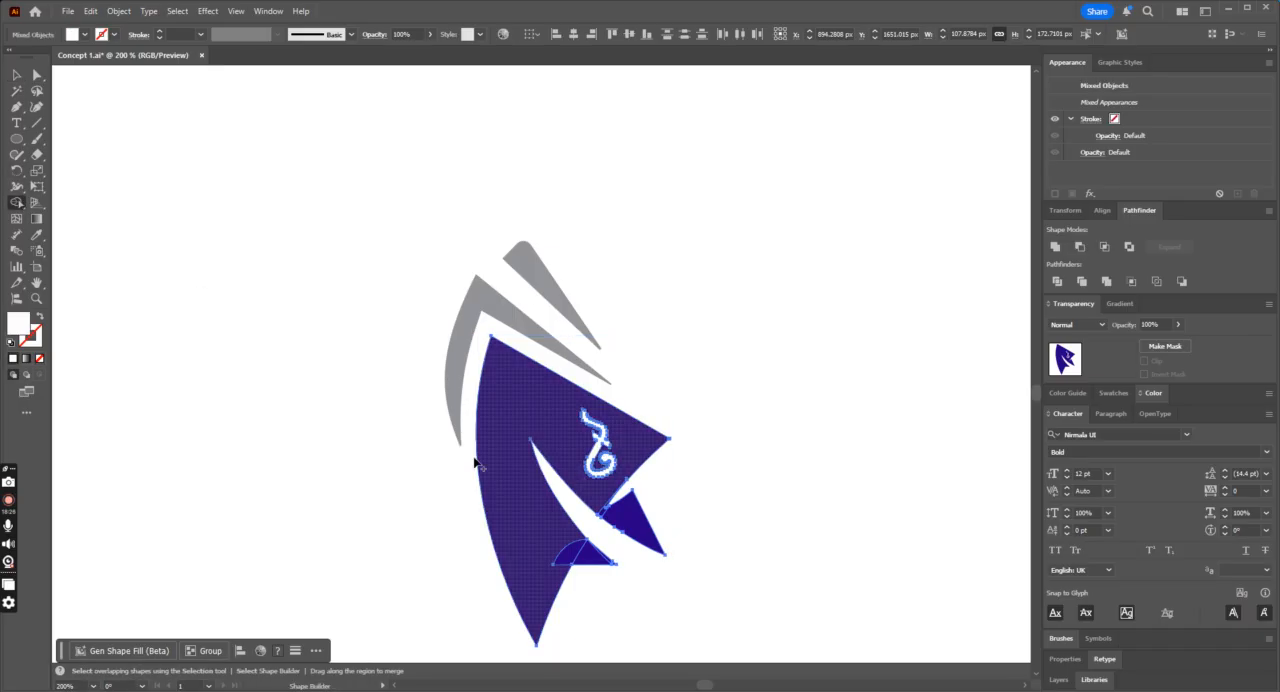
pyautogui.click(19, 72)
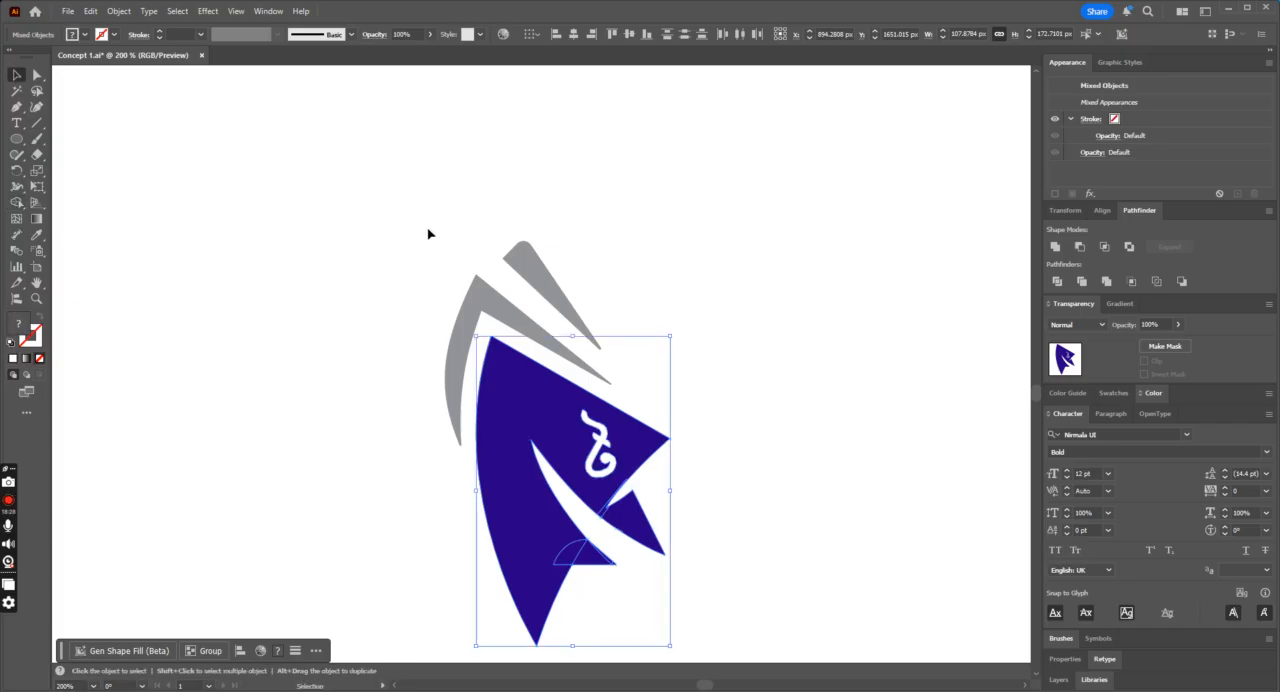
# Step: Apply the fin's blue fill to the trimmed fin pieces with the Eyedropper, then deselect them
pyautogui.click(698, 369)
pyautogui.scroll(-1, 698, 369)
pyautogui.click(556, 510)
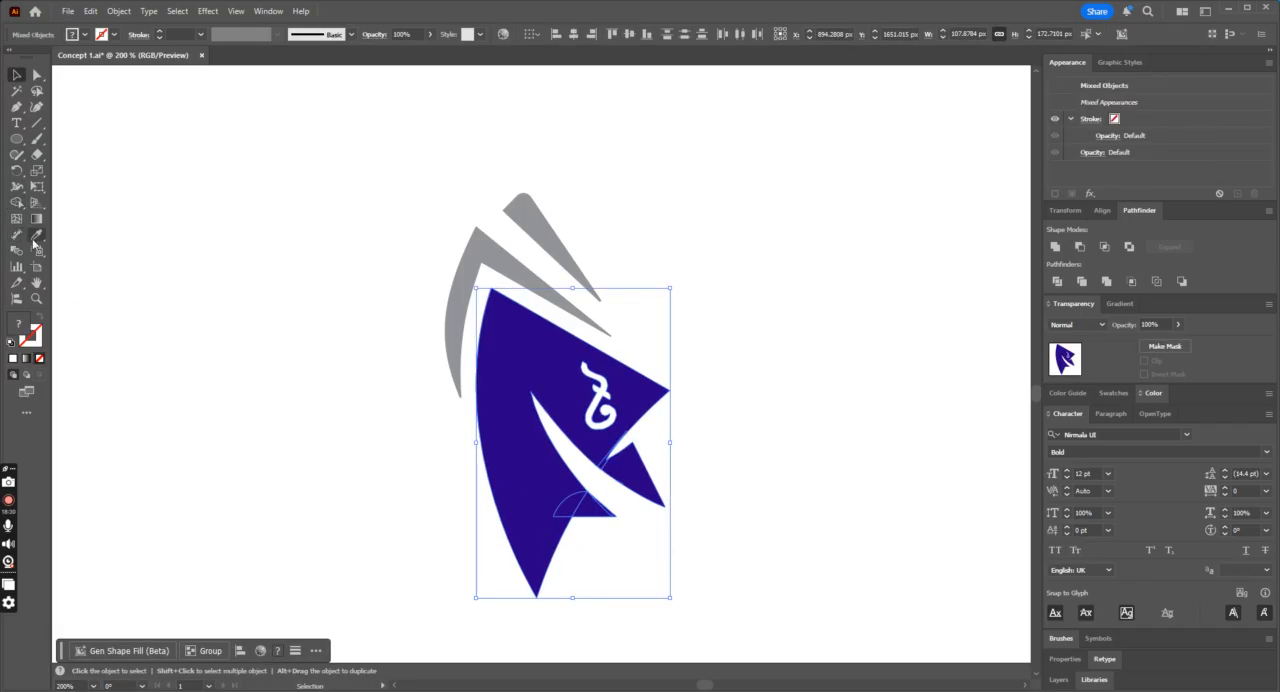
pyautogui.click(35, 237)
pyautogui.click(503, 440)
pyautogui.click(17, 76)
pyautogui.click(323, 121)
# Step: Select the whole fin icon and place a duplicate on the pasteboard below the artboard, beside the earlier variants
pyautogui.hotkey('ctrl', '-')
pyautogui.hotkey('ctrl', '-')
pyautogui.hotkey('ctrl', '-')
pyautogui.hotkey('ctrl', '-')
pyautogui.moveTo(479, 277); pyautogui.dragTo(704, 500)
pyautogui.hotkey('ctrl', '-')
pyautogui.hotkey('ctrl', '-')
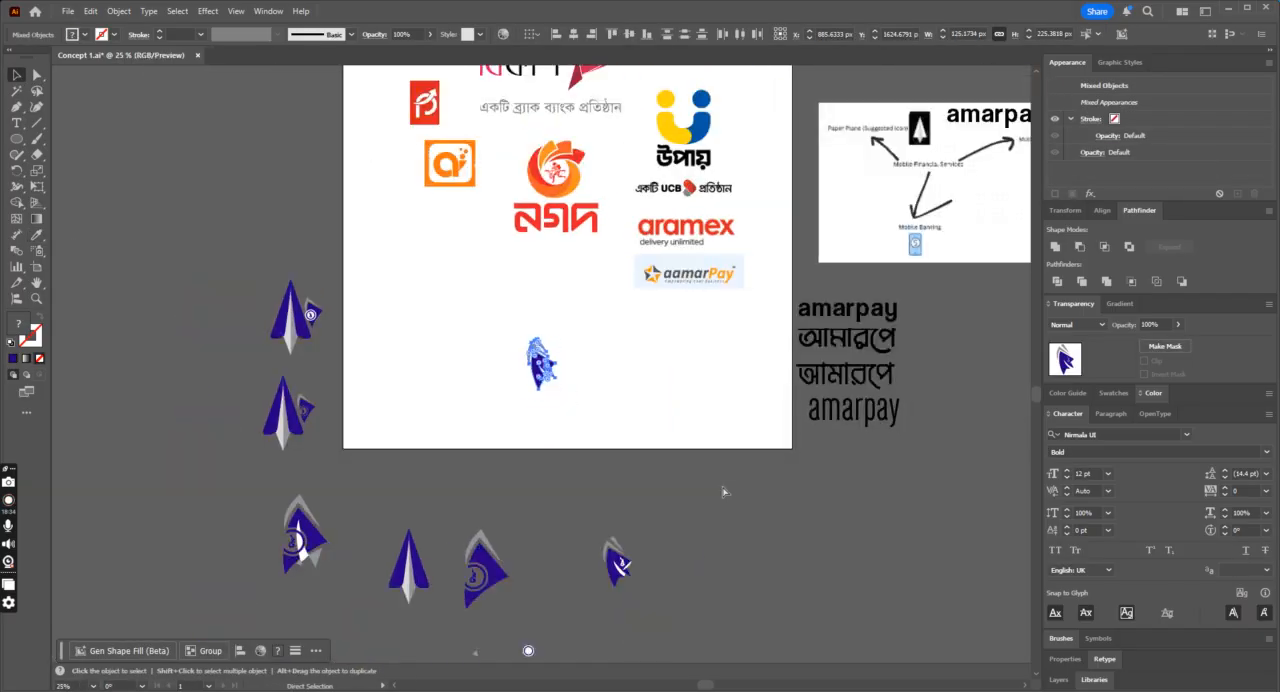
pyautogui.moveTo(556, 370); pyautogui.dragTo(758, 538)
pyautogui.click(648, 323)
pyautogui.hotkey('ctrl', '+')
pyautogui.hotkey('ctrl', '+')
pyautogui.hotkey('ctrl', '+')
pyautogui.hotkey('ctrl', '+')
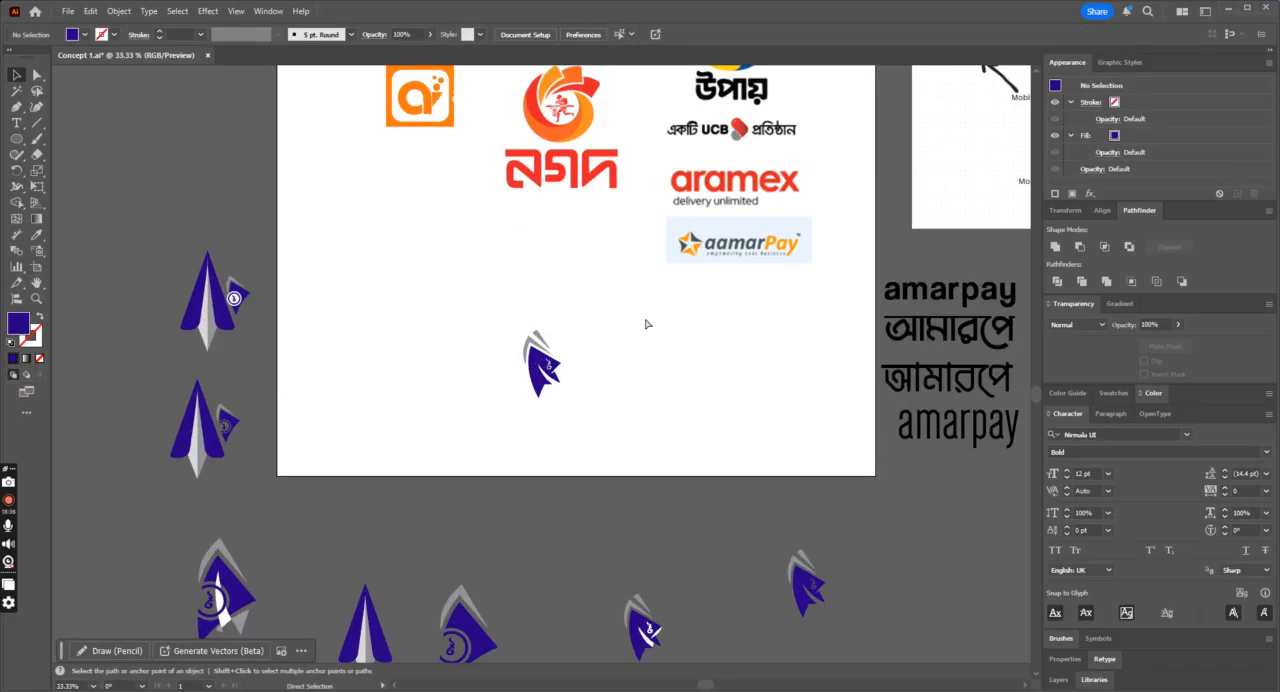
# Step: Enlarge the whole icon on the artboard to about twice its size and move it toward the artboard's left side
pyautogui.click(543, 449)
pyautogui.press('a')
pyautogui.click(726, 404)
pyautogui.hotkey('ctrl', '-')
pyautogui.hotkey('ctrl', '-')
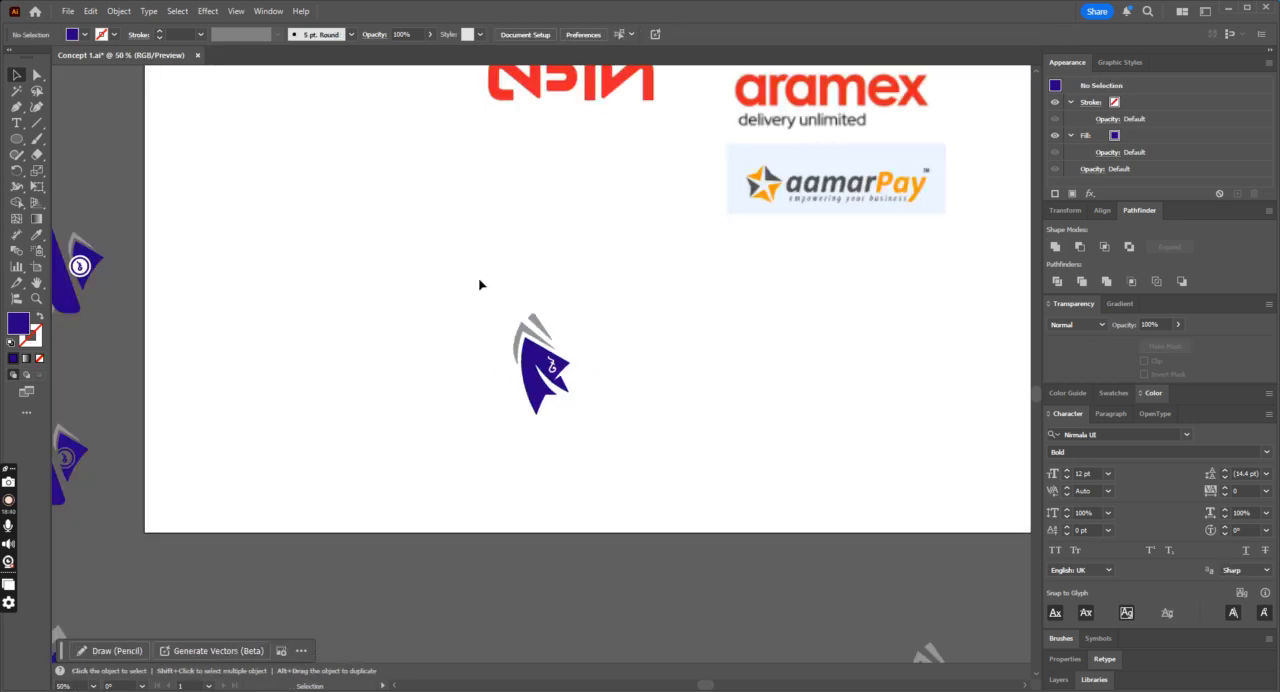
pyautogui.moveTo(483, 279); pyautogui.dragTo(637, 423)
pyautogui.moveTo(557, 379); pyautogui.dragTo(563, 437)
pyautogui.click(580, 400)
pyautogui.moveTo(490, 349); pyautogui.dragTo(397, 295)
pyautogui.hotkey('ctrl', 'z')
pyautogui.moveTo(589, 223); pyautogui.dragTo(335, 416)
pyautogui.moveTo(505, 350); pyautogui.dragTo(422, 338)
pyautogui.click(613, 387)
# Step: Save the document
pyautogui.hotkey('ctrl', '-')
pyautogui.hotkey('ctrl', '=')
pyautogui.hotkey('ctrl', 's')
pyautogui.hotkey('ctrl', '-')
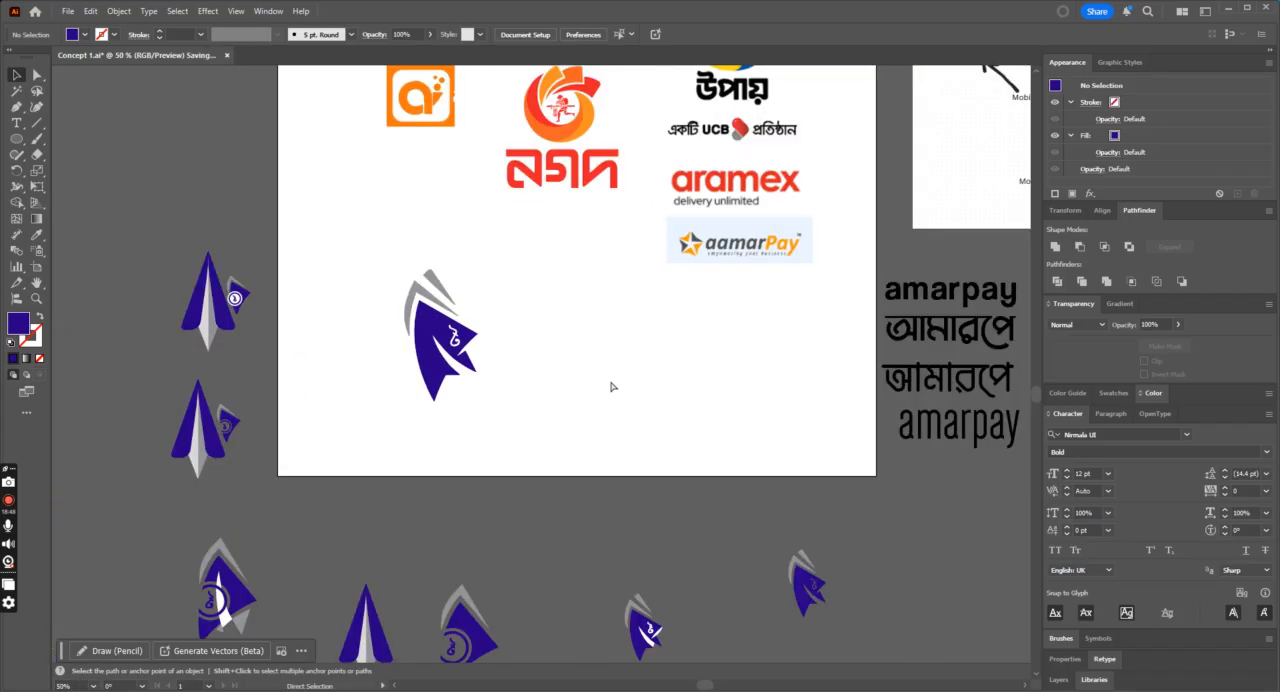
pyautogui.hotkey('ctrl', '=')
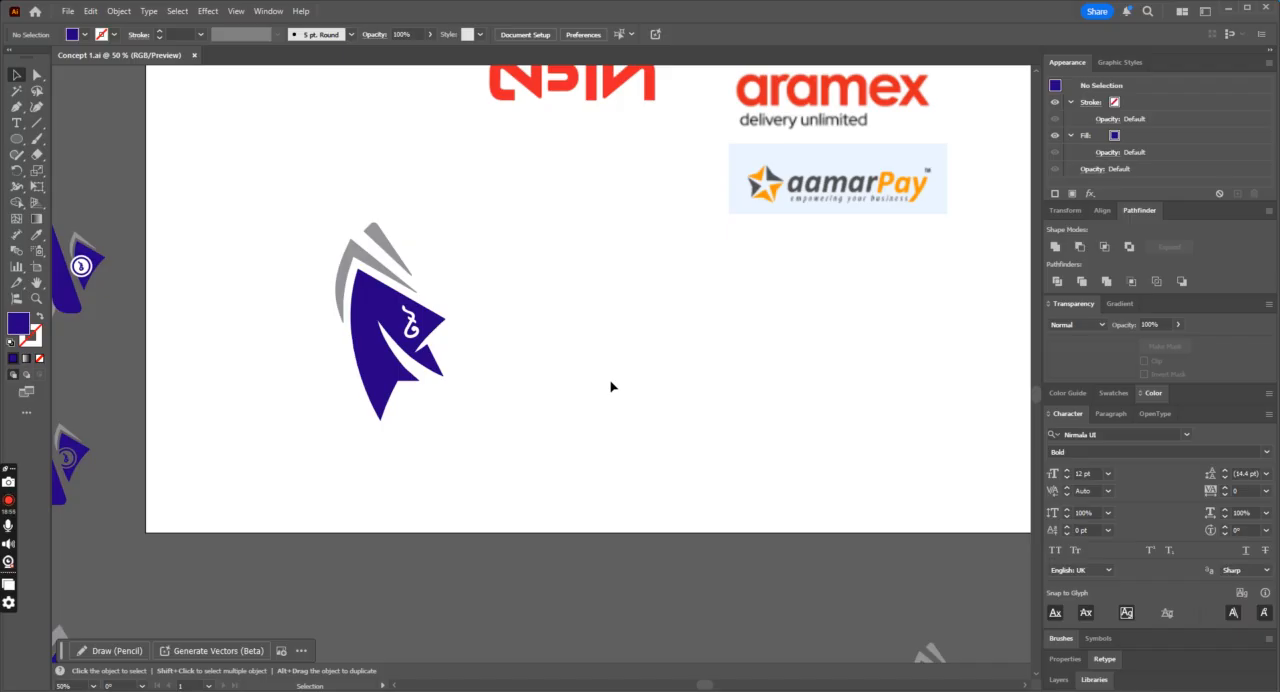
# Step: Move the icon up and slightly left, beneath the orange square logo on the artboard, then deselect it
pyautogui.scroll(1, 461, 400)
pyautogui.click(438, 390)
pyautogui.moveTo(438, 389); pyautogui.dragTo(401, 313)
pyautogui.hotkey('ctrl', '-')
pyautogui.click(746, 443)
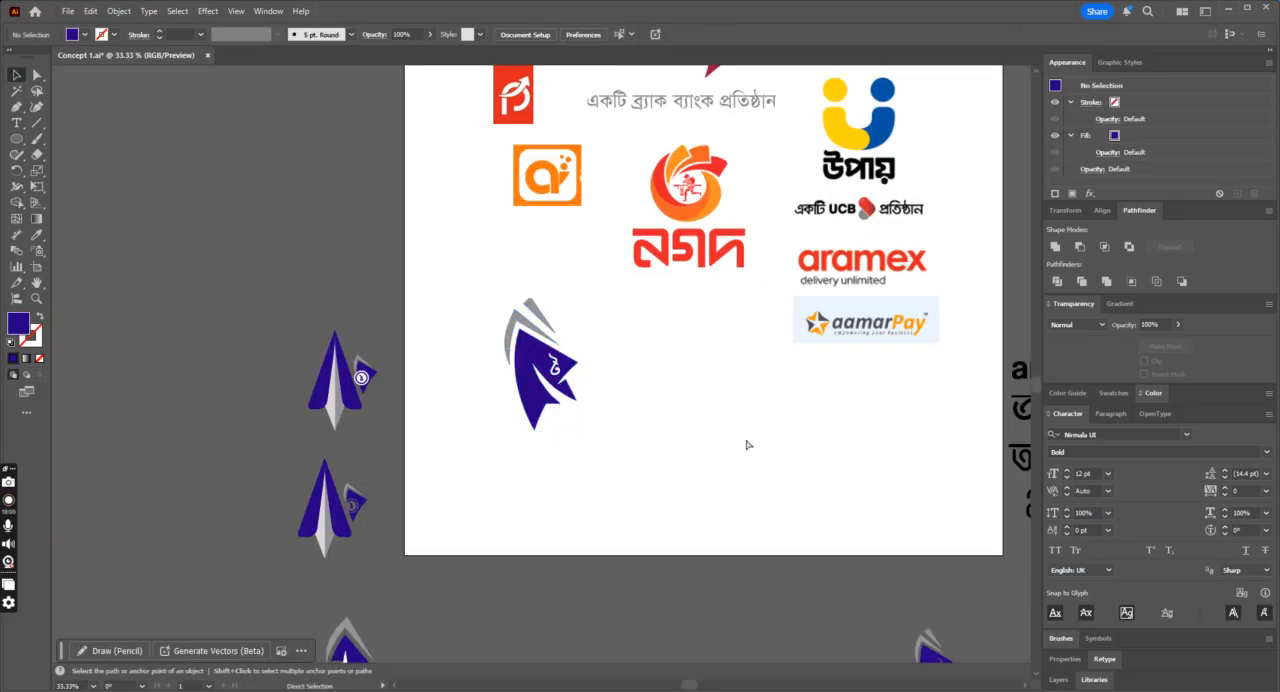
pyautogui.hotkey('ctrl', '-')
pyautogui.hotkey('ctrl', '+')
# Step: Rotate the icon clockwise so the blue fin's peak points upward, then deselect it
pyautogui.hotkey('ctrl', '+')
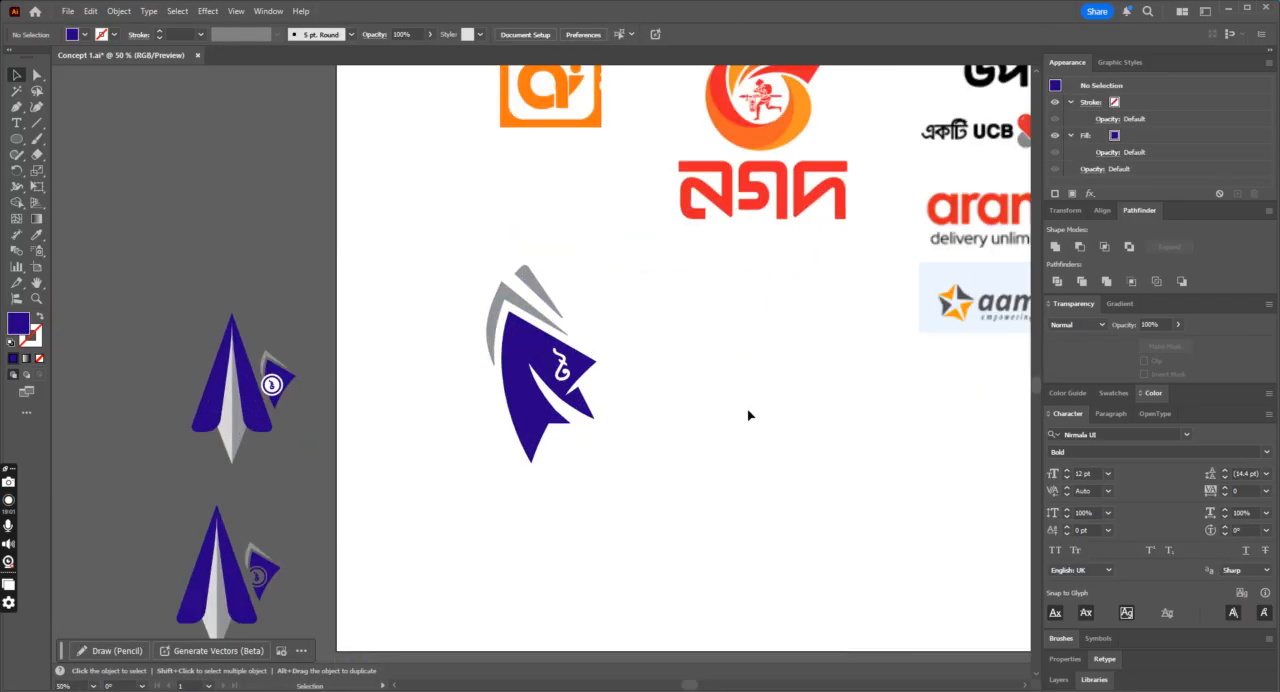
pyautogui.click(594, 413)
pyautogui.moveTo(600, 460); pyautogui.dragTo(543, 486)
pyautogui.click(677, 466)
pyautogui.hotkey('ctrl', '+')
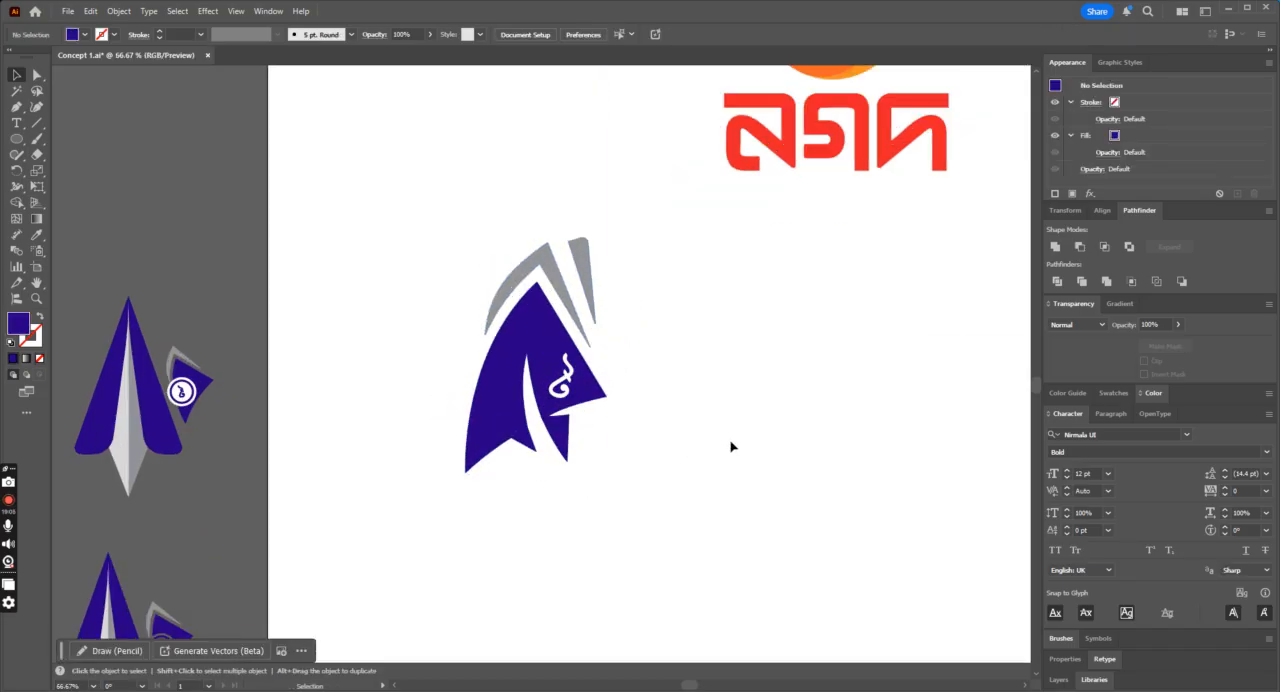
# Step: Scale the rotated icon down and move it slightly right, then deselect it
pyautogui.click(603, 397)
pyautogui.moveTo(651, 277); pyautogui.dragTo(590, 305)
pyautogui.click(654, 375)
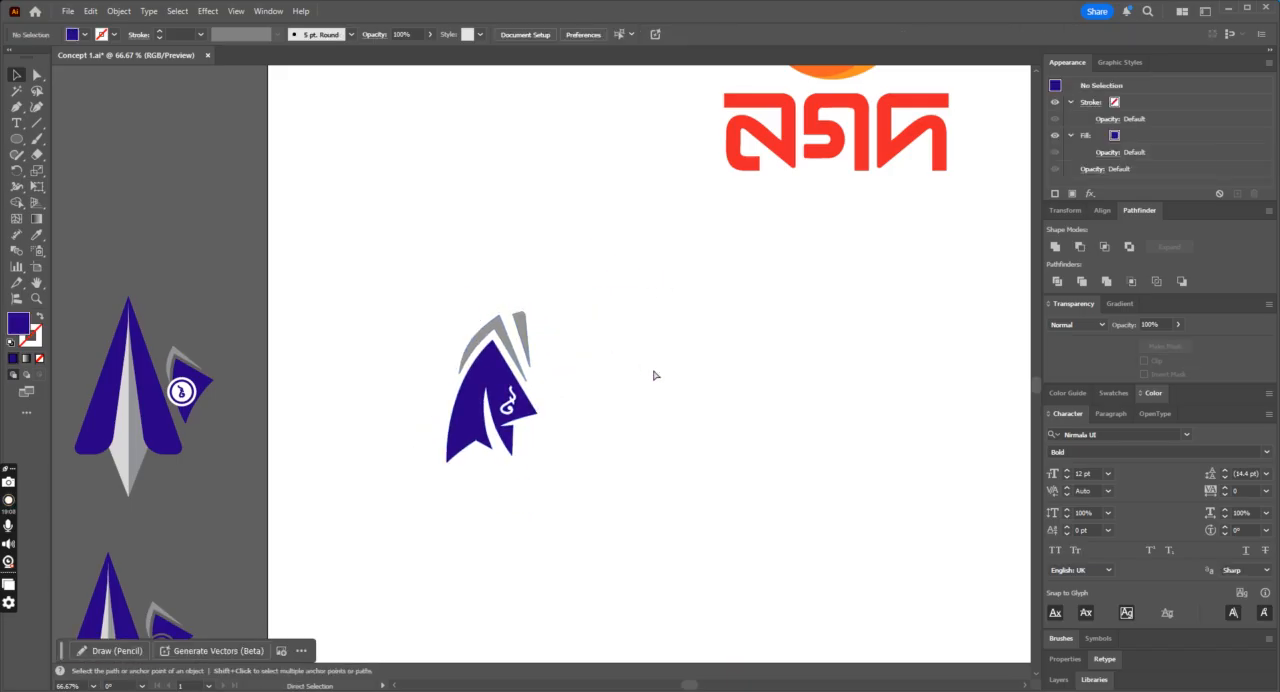
pyautogui.hotkey('ctrl', '+')
pyautogui.moveTo(530, 447); pyautogui.dragTo(551, 441)
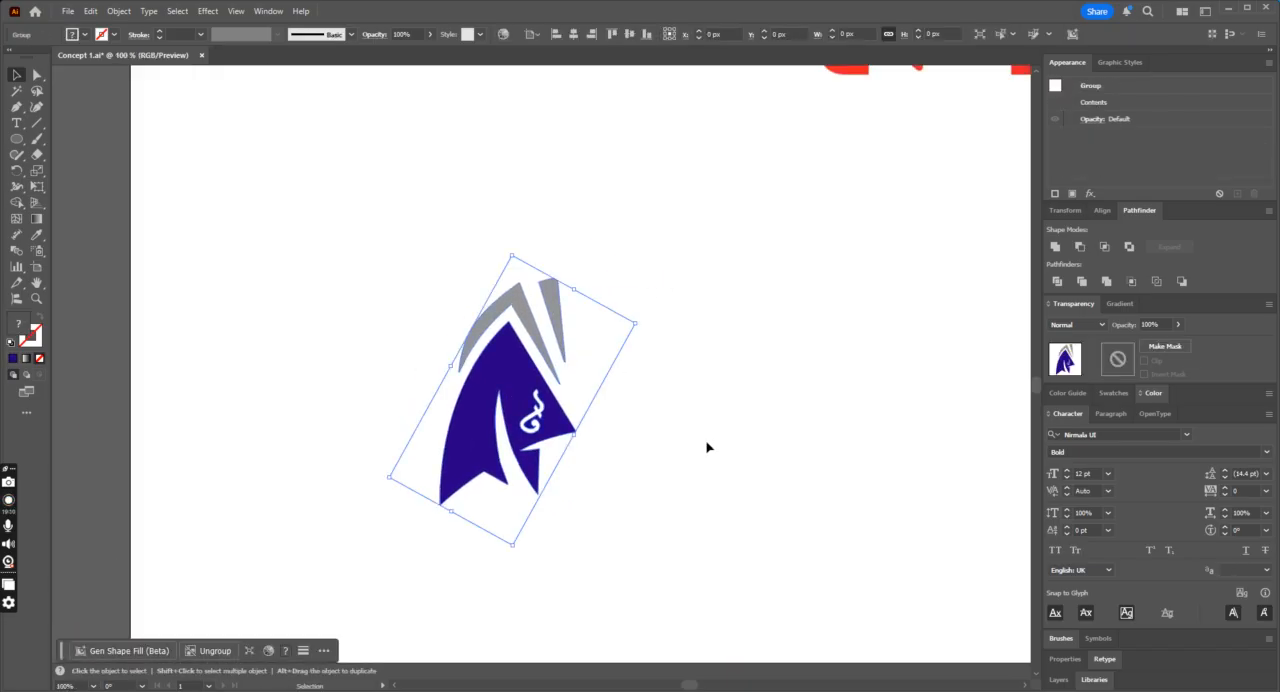
pyautogui.click(706, 443)
pyautogui.hotkey('ctrl', '-')
pyautogui.hotkey('ctrl', '-')
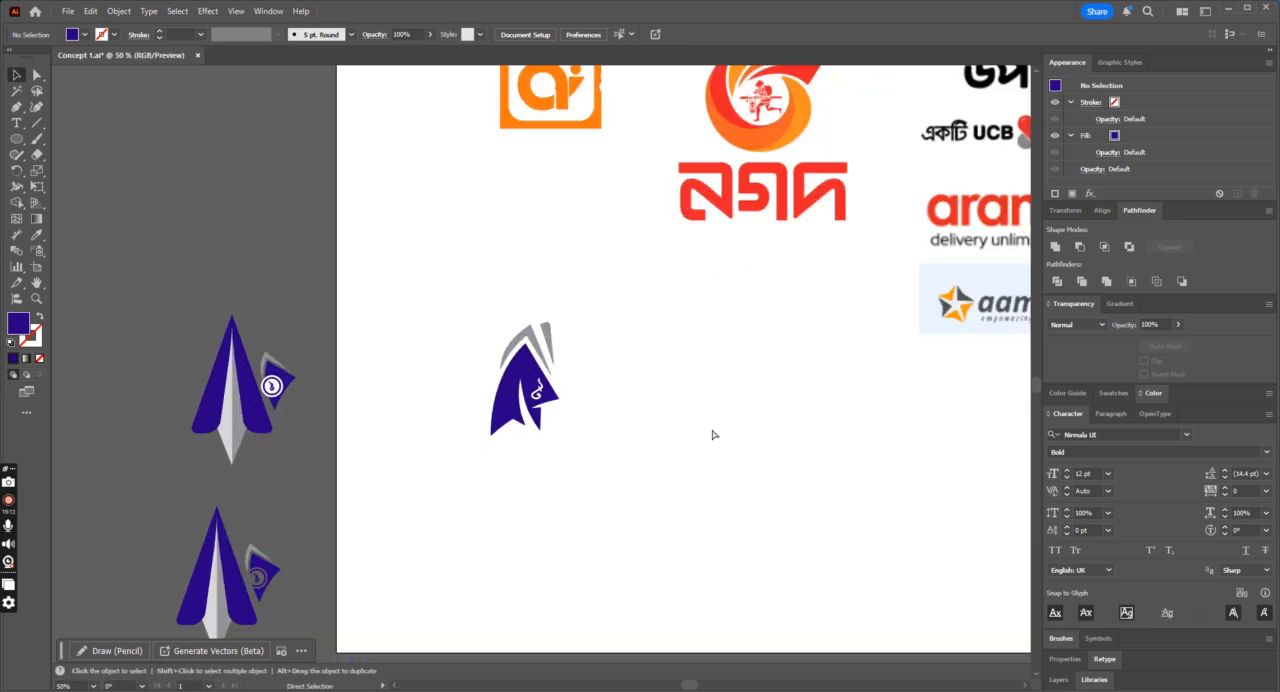
# Step: Rotate the icon a few more degrees clockwise, then deselect it
pyautogui.click(548, 395)
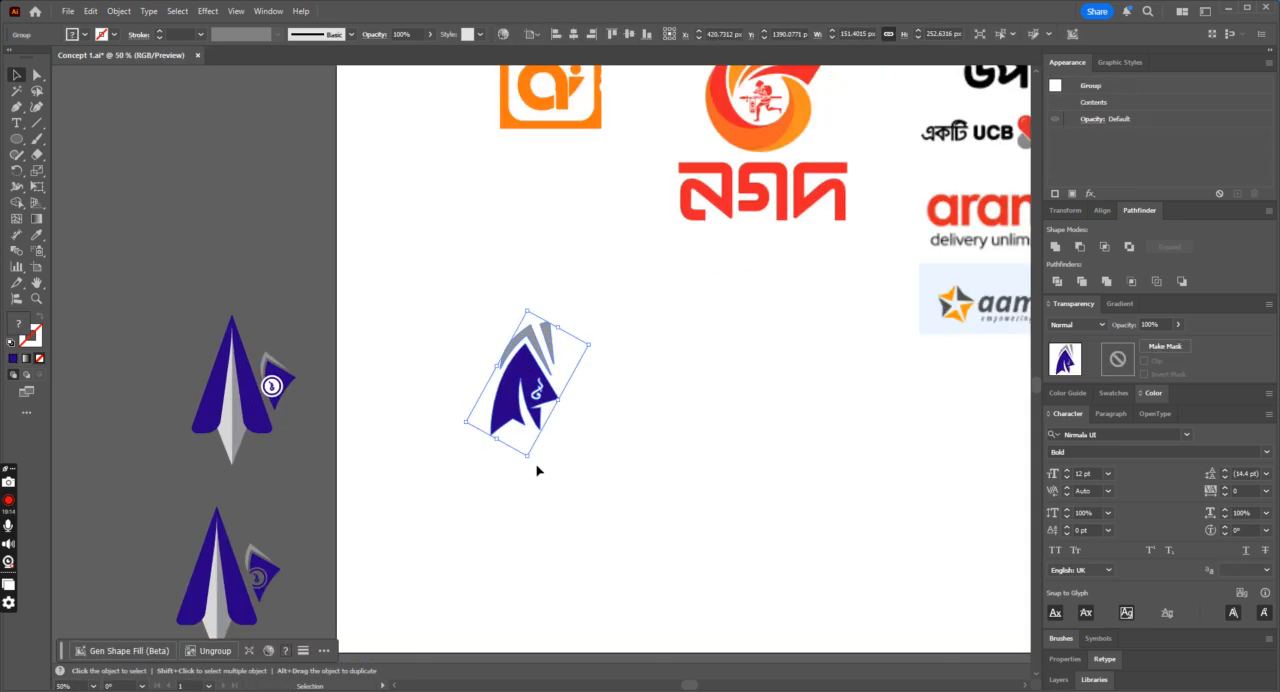
pyautogui.click(577, 466)
pyautogui.hotkey('ctrl', '+')
pyautogui.hotkey('ctrl', '+')
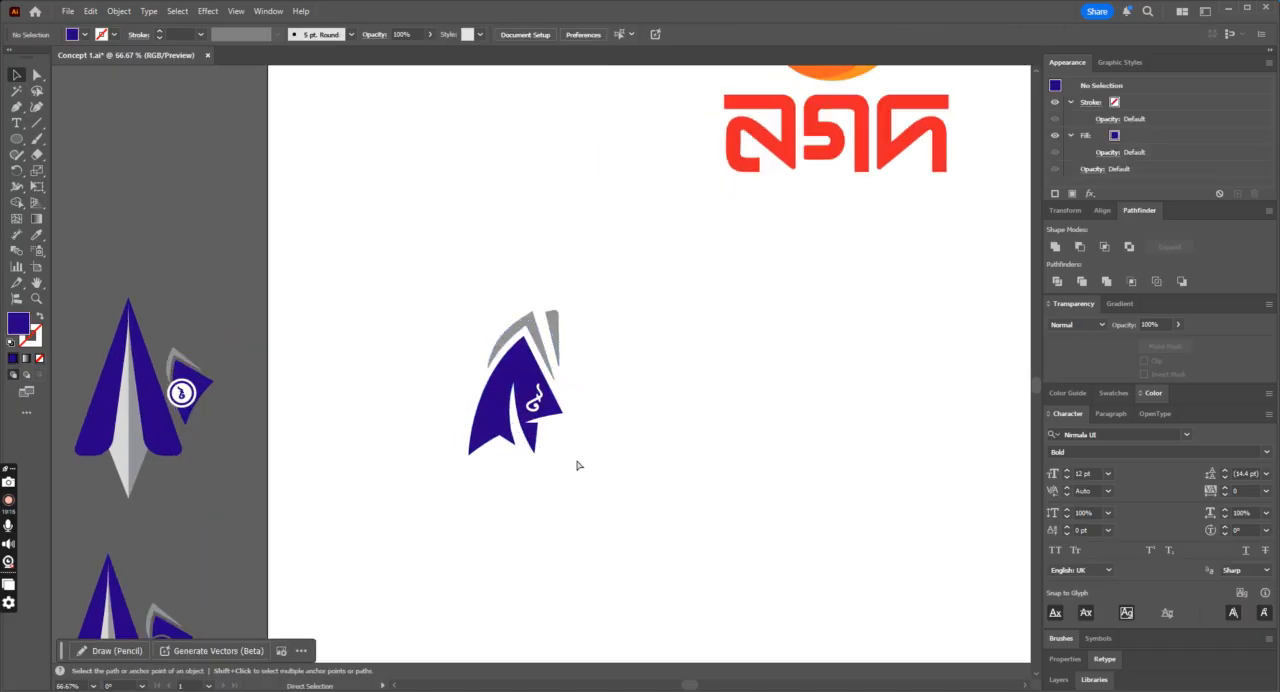
# Step: Examine the rotated icon's overall shape and balance at several zoom levels
pyautogui.hotkey('ctrl', '-')
pyautogui.hotkey('ctrl', '-')
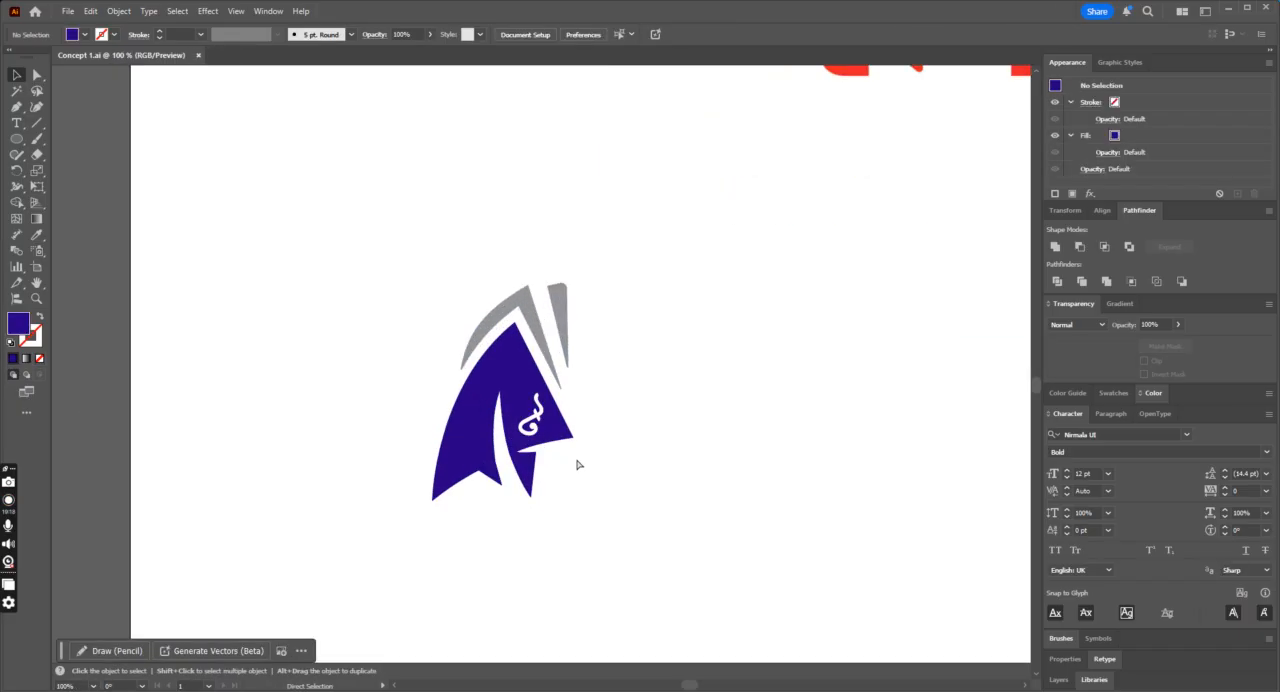
pyautogui.hotkey('ctrl', '+')
pyautogui.hotkey('ctrl', '+')
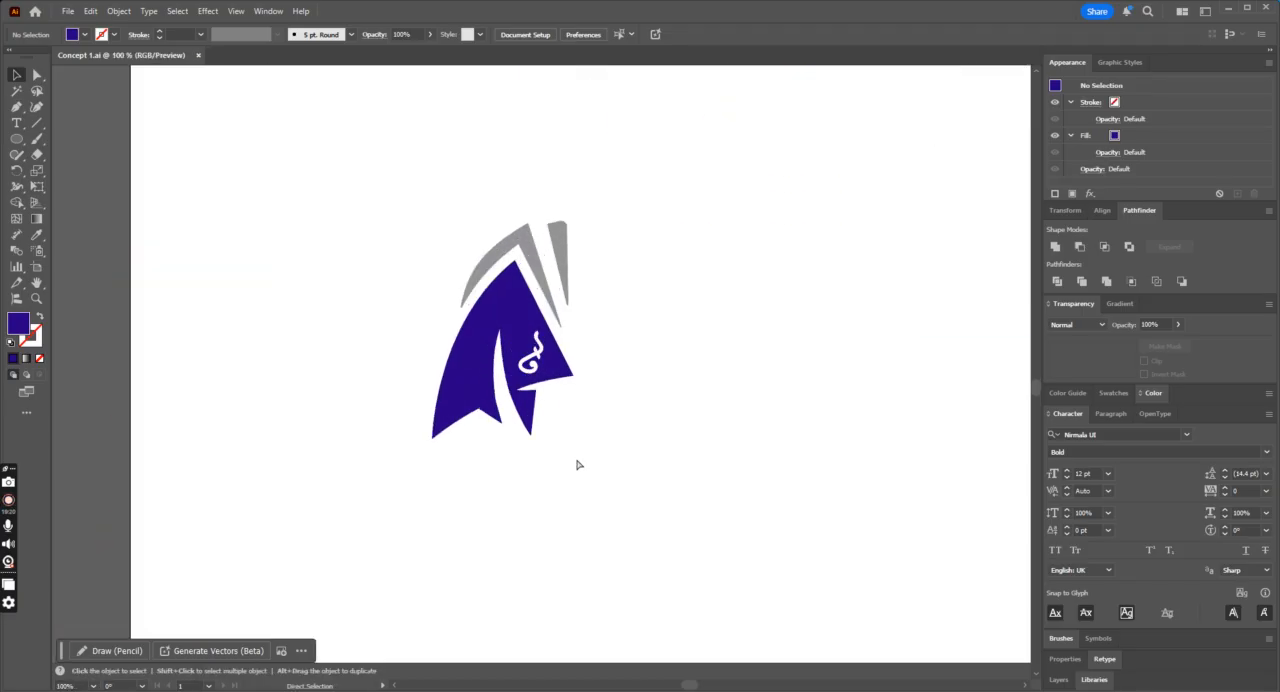
pyautogui.click(543, 360)
pyautogui.click(754, 417)
pyautogui.hotkey('ctrl', '-')
pyautogui.hotkey('ctrl', '+')
pyautogui.click(558, 352)
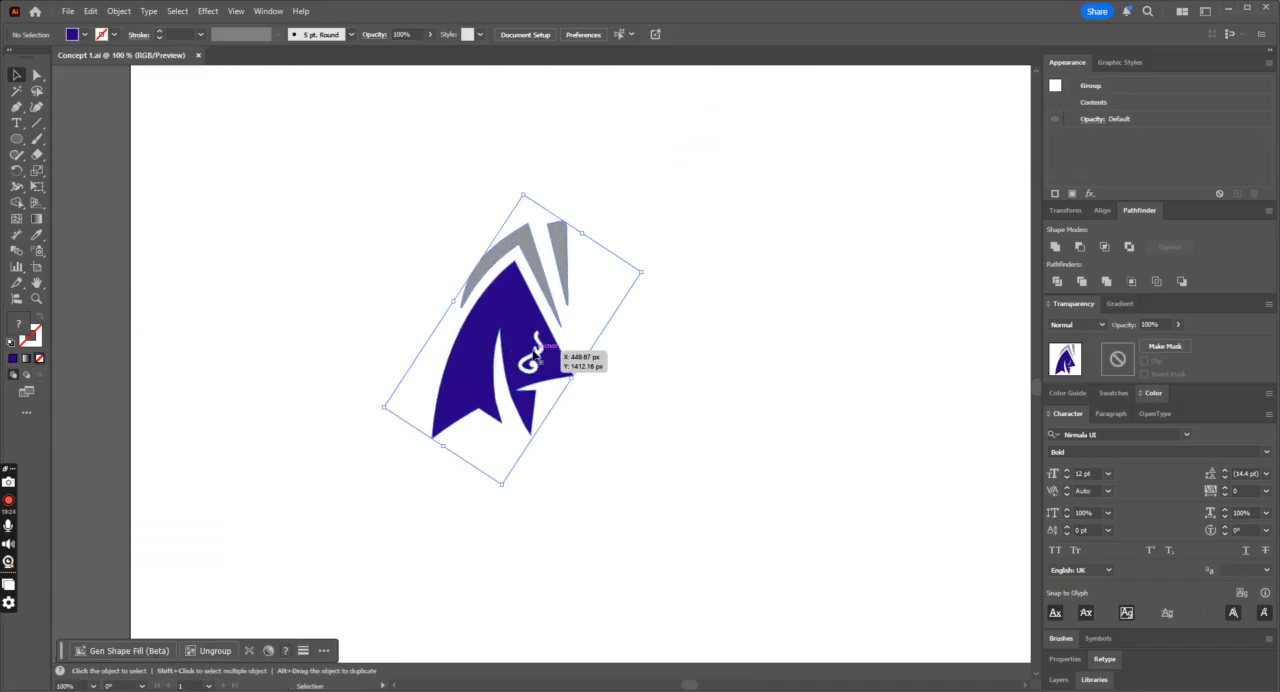
pyautogui.hotkey('ctrl', '-')
pyautogui.hotkey('ctrl', '-')
pyautogui.hotkey('ctrl', '+')
pyautogui.hotkey('ctrl', '+')
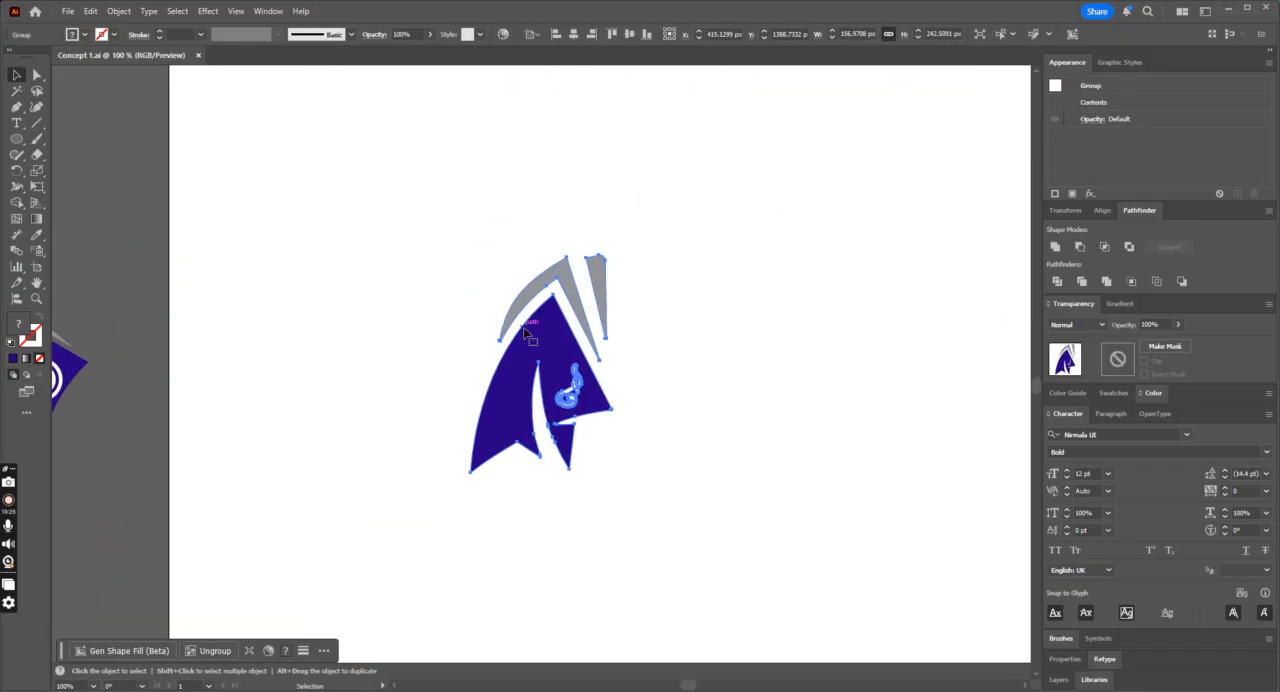
pyautogui.click(762, 403)
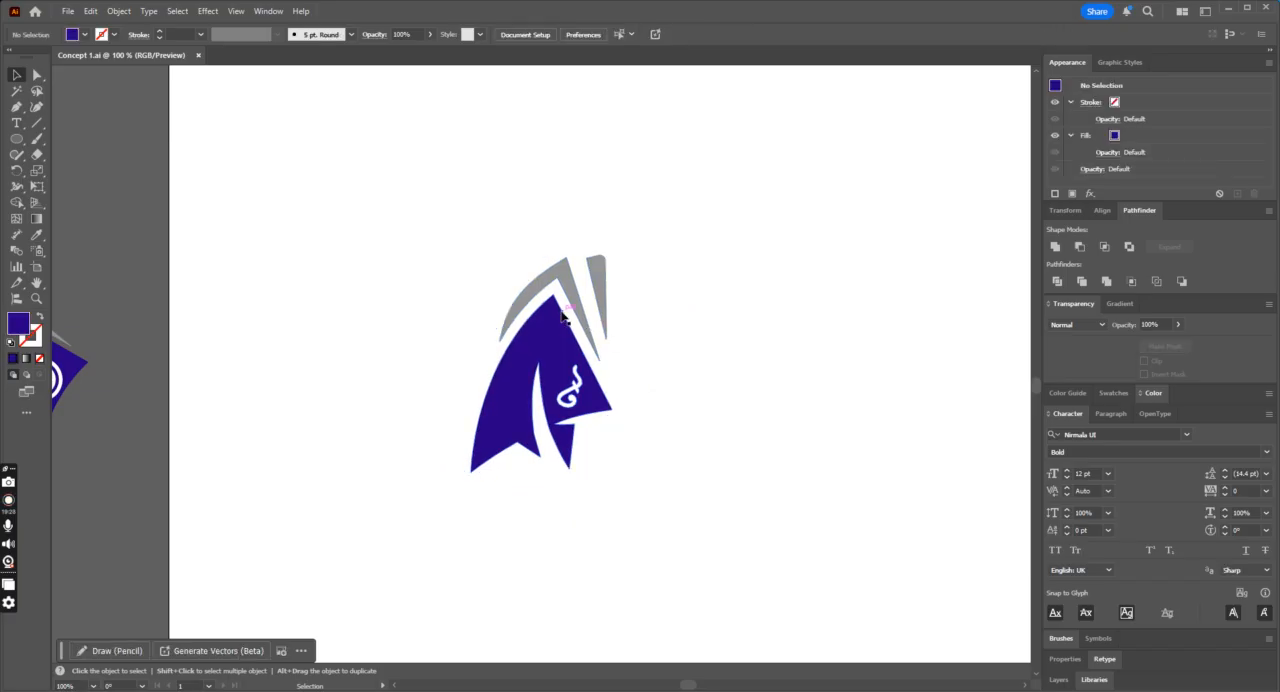
# Step: Place a duplicate of the rotated icon on the artboard, below and to the right of the original
pyautogui.hotkey('ctrl', '-')
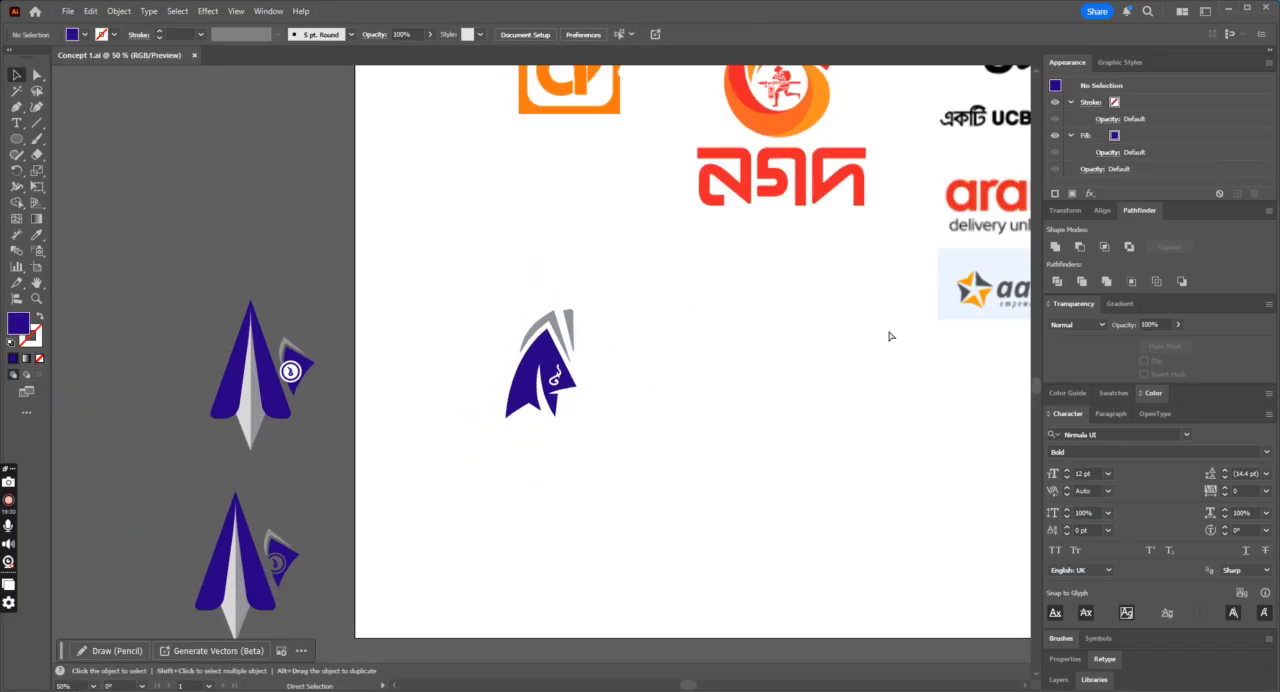
pyautogui.hotkey('ctrl', '-')
pyautogui.scroll(-3, 877, 334)
pyautogui.click(553, 268)
pyautogui.hotkey('ctrl', '+')
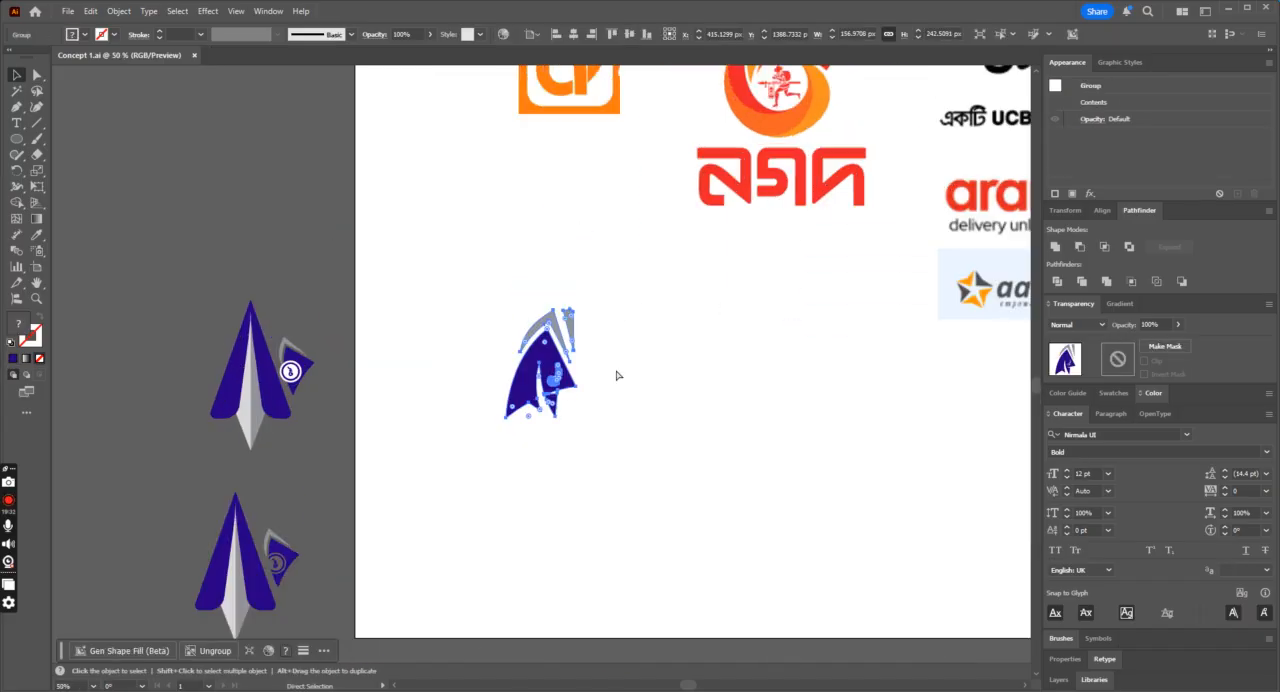
pyautogui.scroll(-2, 617, 375)
pyautogui.moveTo(566, 292); pyautogui.dragTo(724, 388)
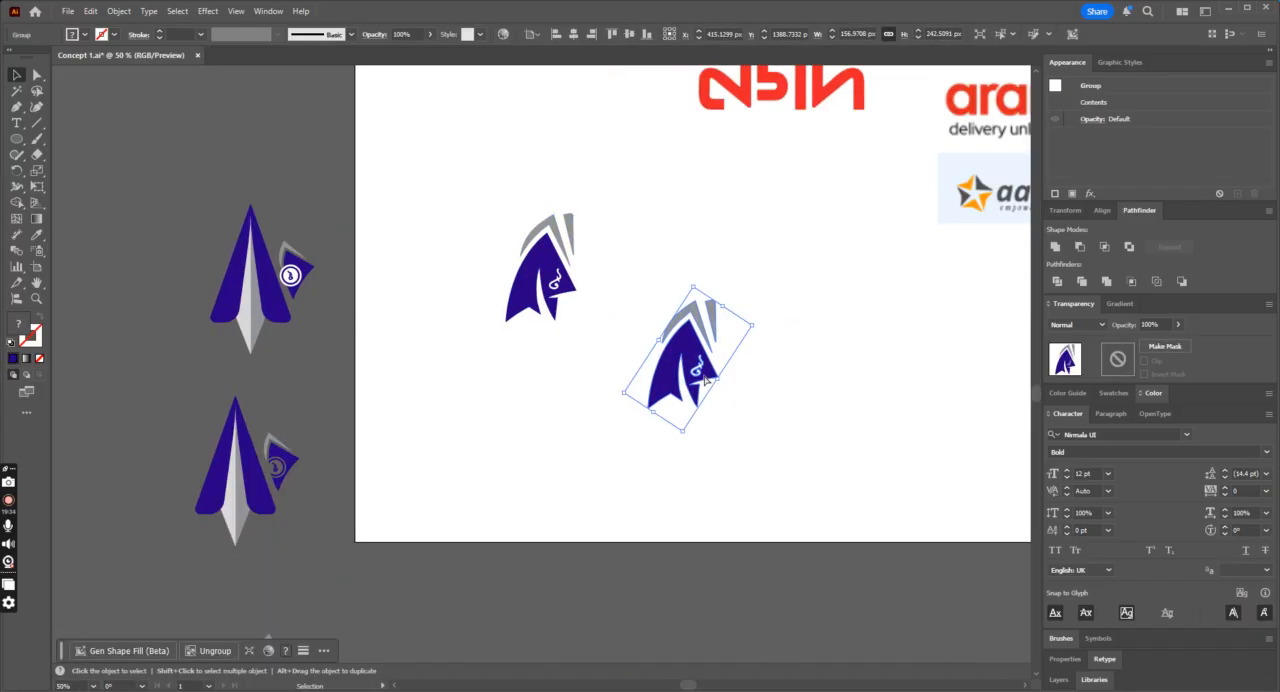
# Step: Remove the taka sign from the duplicate icon by merging it into the blue fin with Shape Builder, then deselect
pyautogui.hotkey('ctrl', '+')
pyautogui.hotkey('shift', 'm')
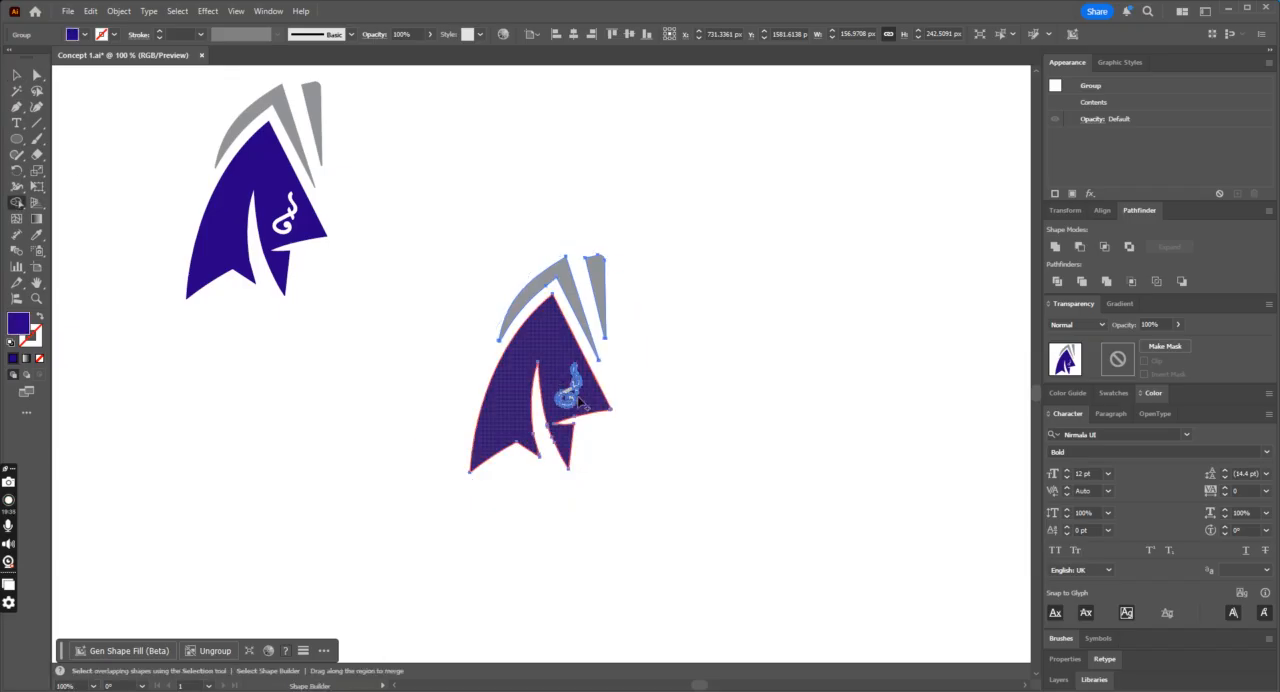
pyautogui.click(17, 76)
pyautogui.click(609, 191)
pyautogui.hotkey('ctrl', '-')
pyautogui.hotkey('ctrl', '-')
pyautogui.hotkey('ctrl', '-')
pyautogui.hotkey('ctrl', '-')
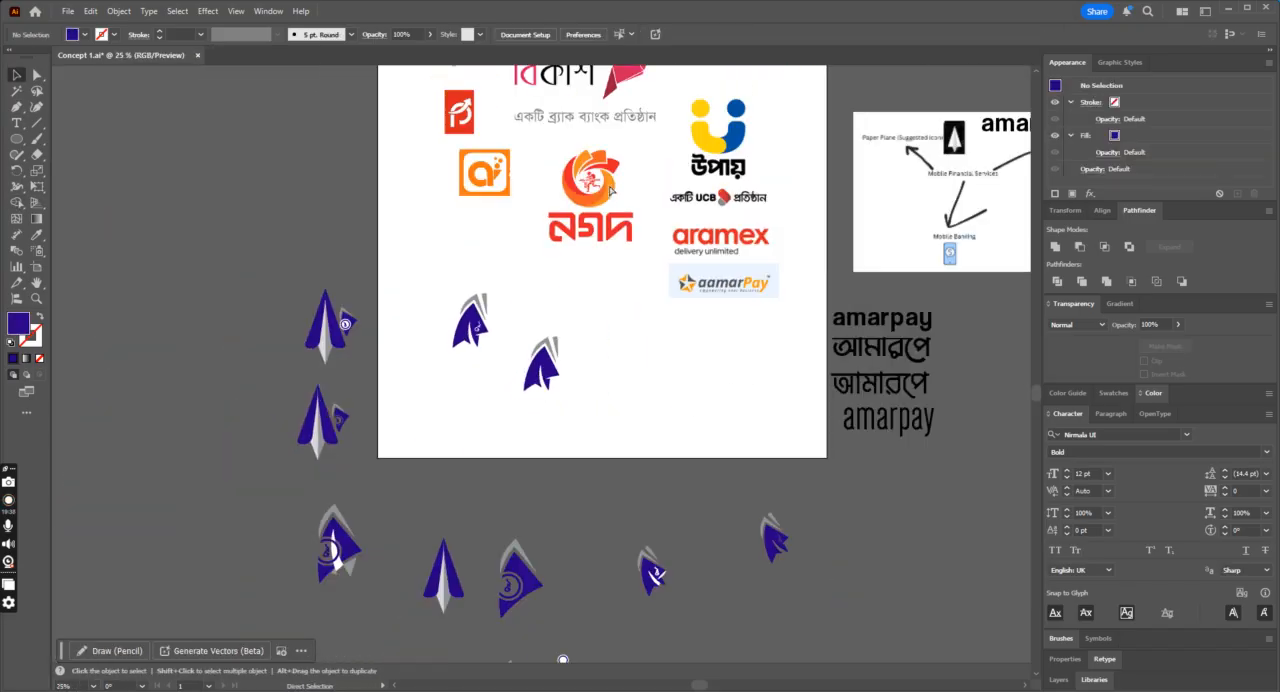
# Step: Copy the white taka sign from an earlier icon on the pasteboard onto the blue fin of the duplicate icon
pyautogui.scroll(-2, 717, 502)
pyautogui.press('a')
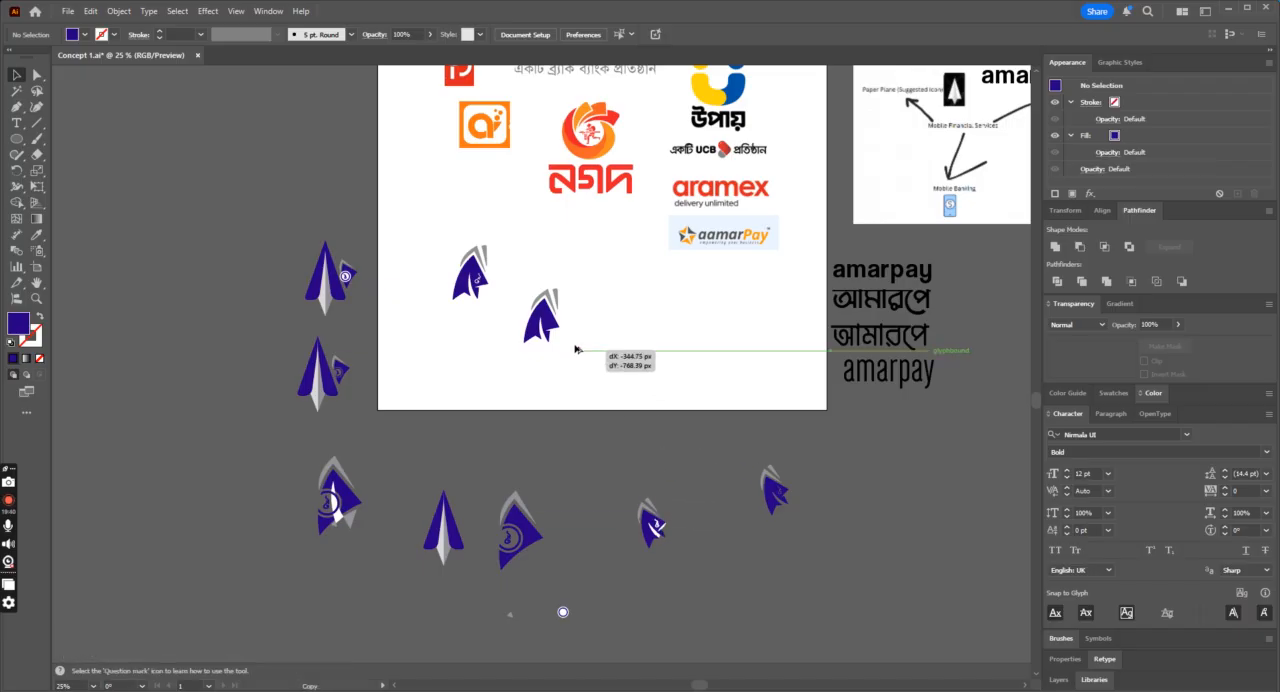
pyautogui.click(545, 312)
pyautogui.hotkey('ctrl', '+')
pyautogui.hotkey('ctrl', '+')
pyautogui.hotkey('ctrl', '+')
pyautogui.hotkey('ctrl', '+')
pyautogui.hotkey('ctrl', '+')
pyautogui.hotkey('ctrl', '+')
# Step: Rotate the copied taka sign and move it to the right edge of the duplicate icon's blue fin
pyautogui.press('v')
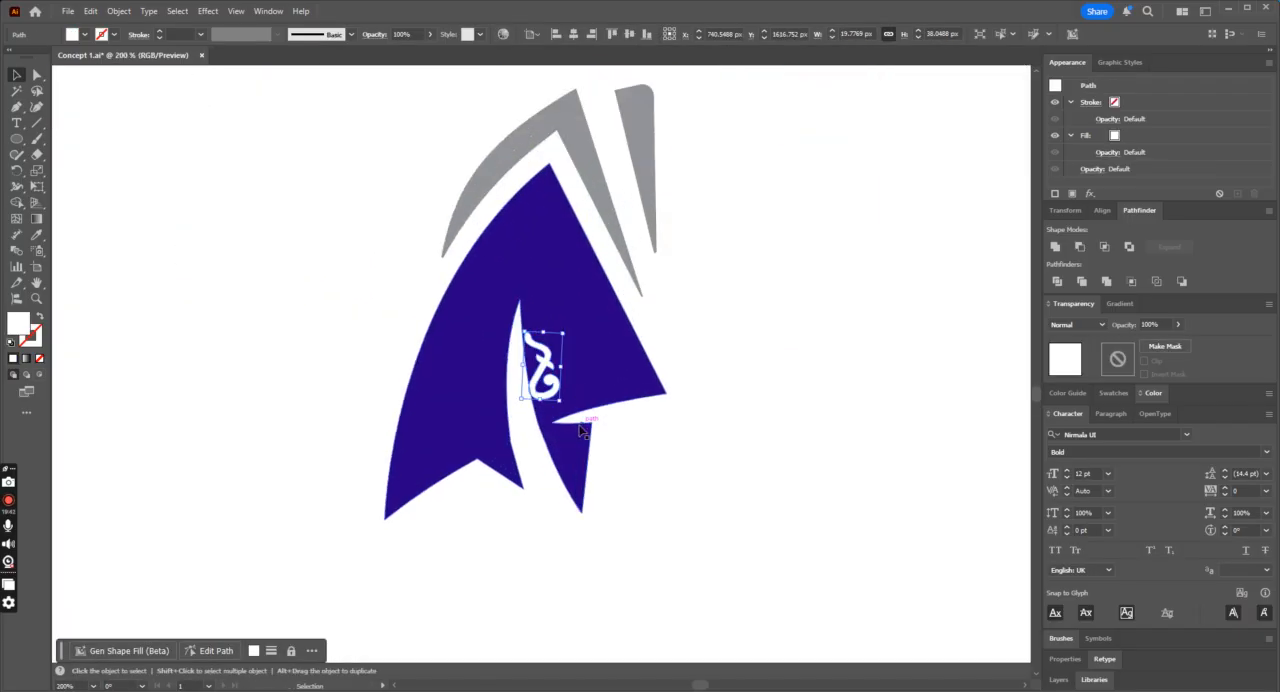
pyautogui.moveTo(563, 409); pyautogui.dragTo(533, 421)
pyautogui.moveTo(544, 371); pyautogui.dragTo(628, 338)
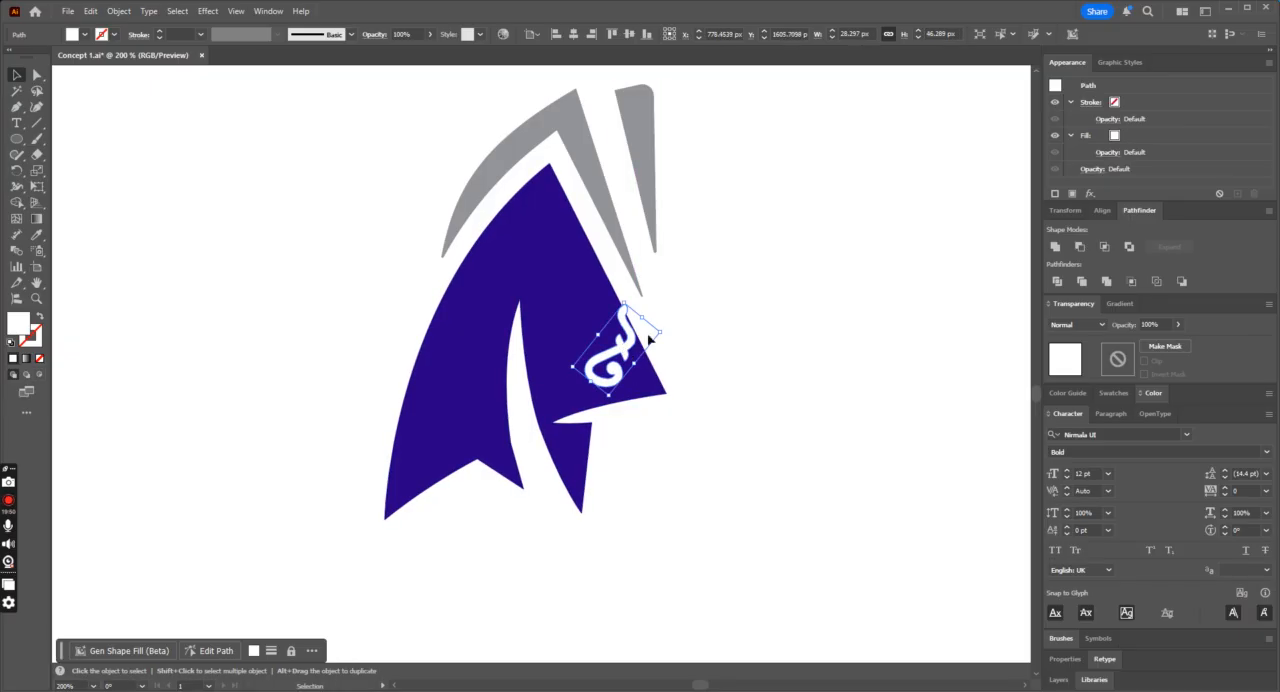
# Step: Reshape the taka sign on the duplicate icon with the Free Transform tool's perspective distortion
pyautogui.click(37, 188)
pyautogui.click(100, 187)
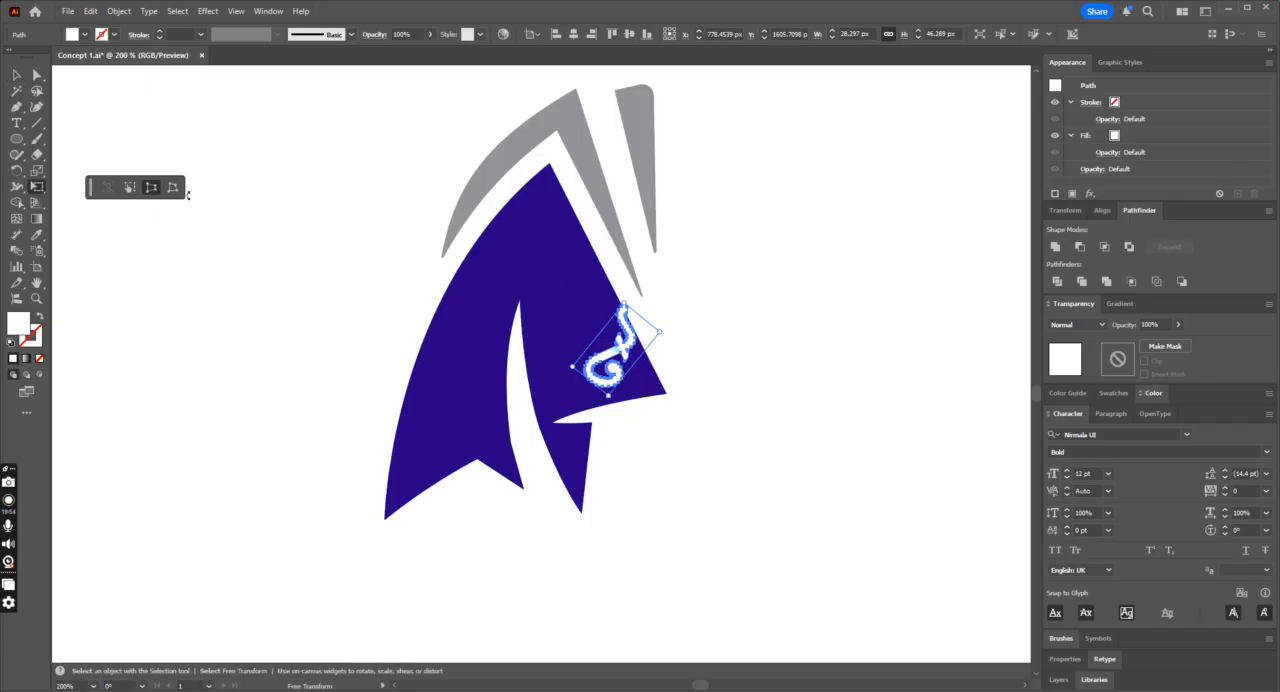
pyautogui.moveTo(630, 313); pyautogui.dragTo(605, 303)
pyautogui.moveTo(666, 342); pyautogui.dragTo(654, 355)
pyautogui.click(25, 74)
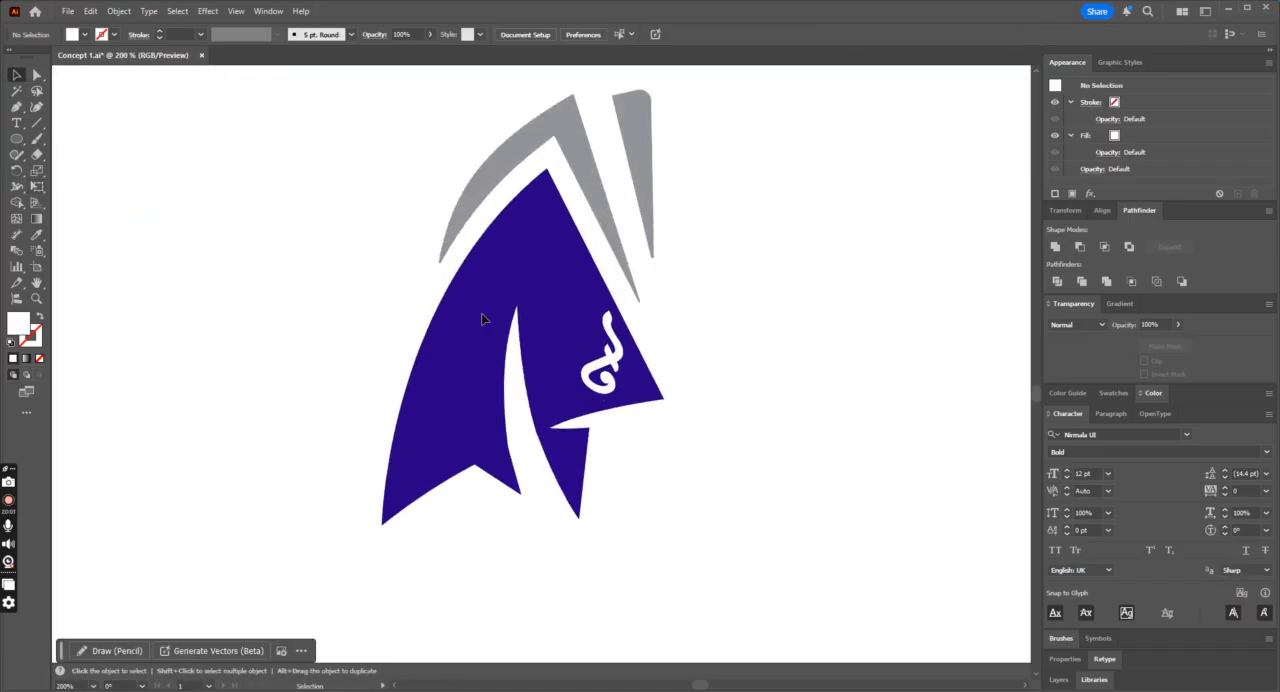
# Step: Try the taka sign near the upper tip of the duplicate's fin, then undo the move
pyautogui.click(605, 365)
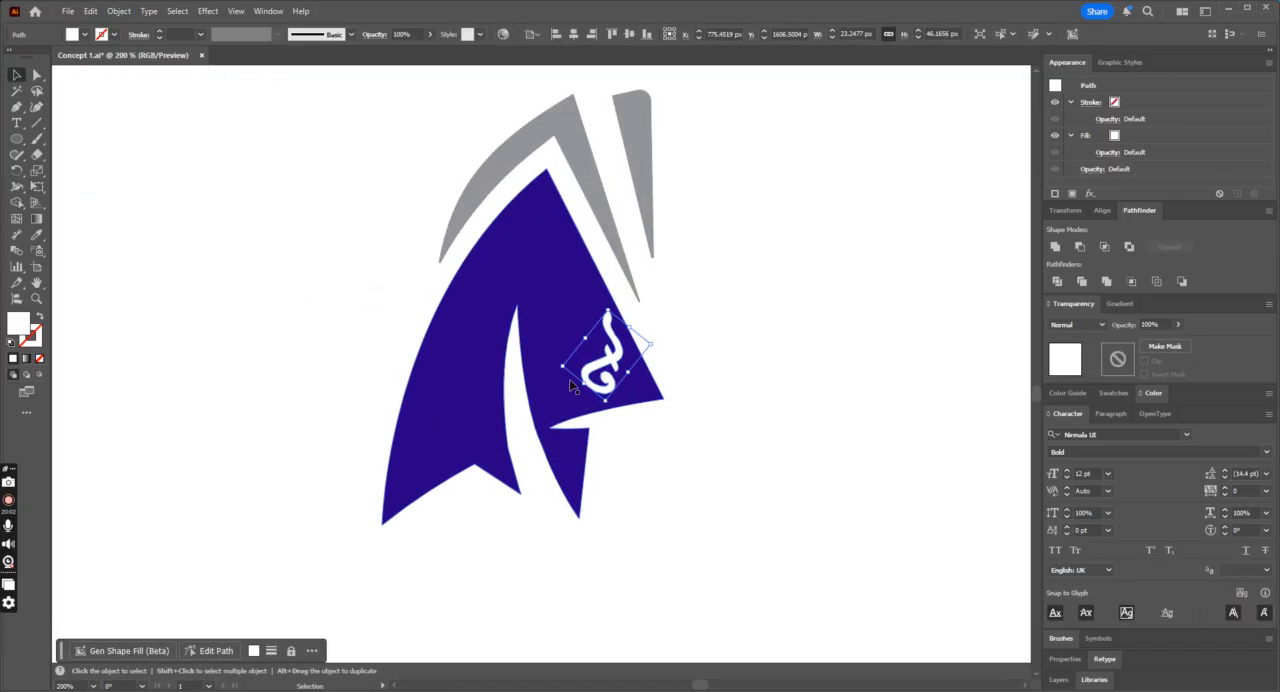
pyautogui.moveTo(584, 393); pyautogui.dragTo(524, 251)
pyautogui.click(777, 297)
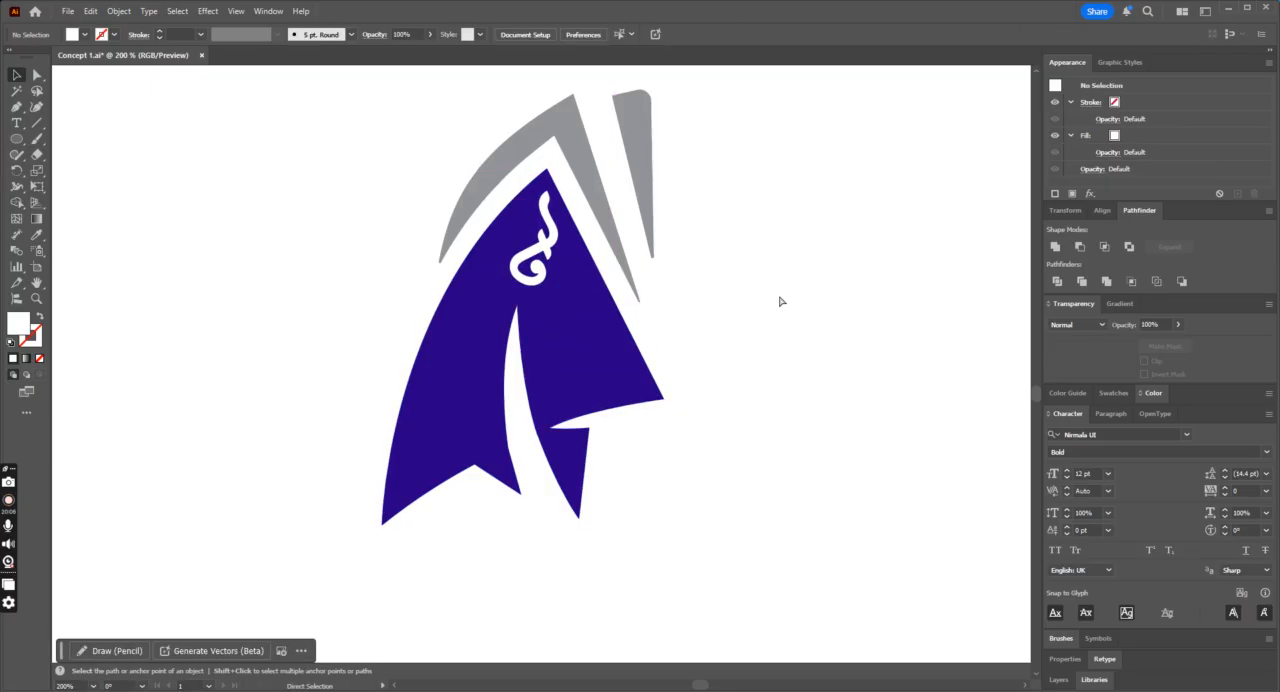
pyautogui.hotkey('ctrl', '-')
pyautogui.hotkey('ctrl', '-')
pyautogui.hotkey('ctrl', '-')
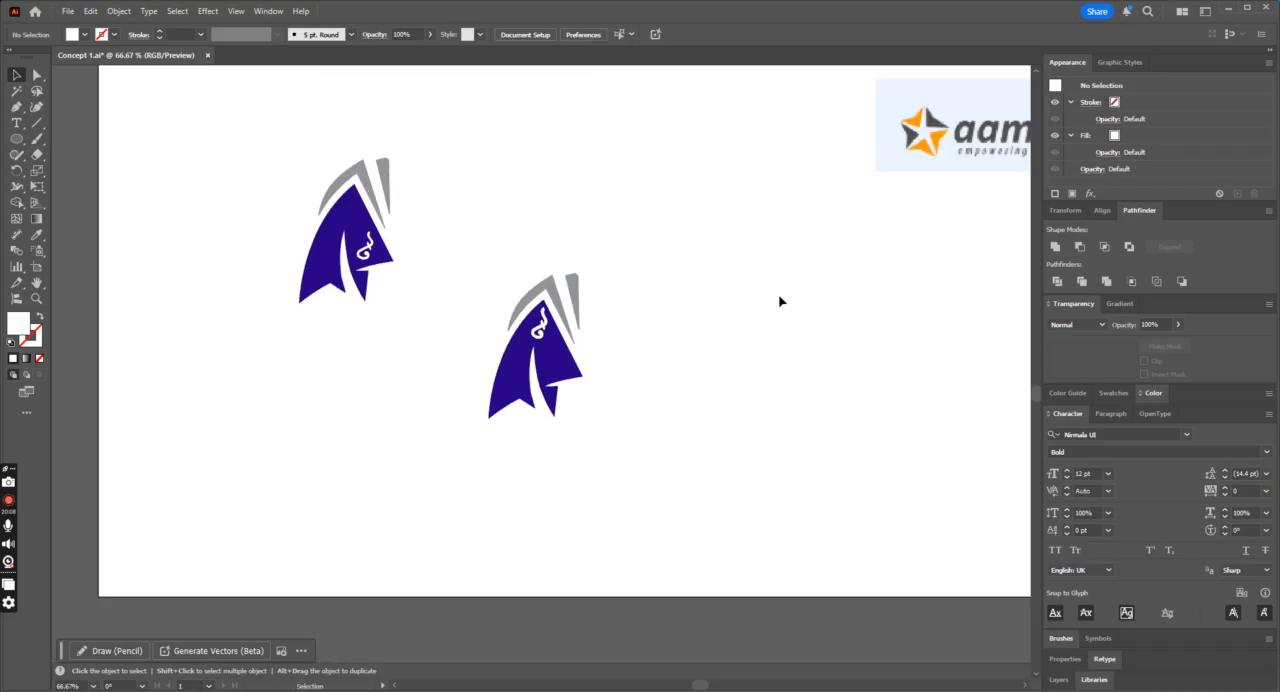
pyautogui.hotkey('ctrl', 'z')
# Step: Adjust the size of the taka sign on the right part of the duplicate's fin and check it zoomed out
pyautogui.hotkey('ctrl', '=')
pyautogui.hotkey('ctrl', '=')
pyautogui.hotkey('ctrl', '=')
pyautogui.hotkey('ctrl', '=')
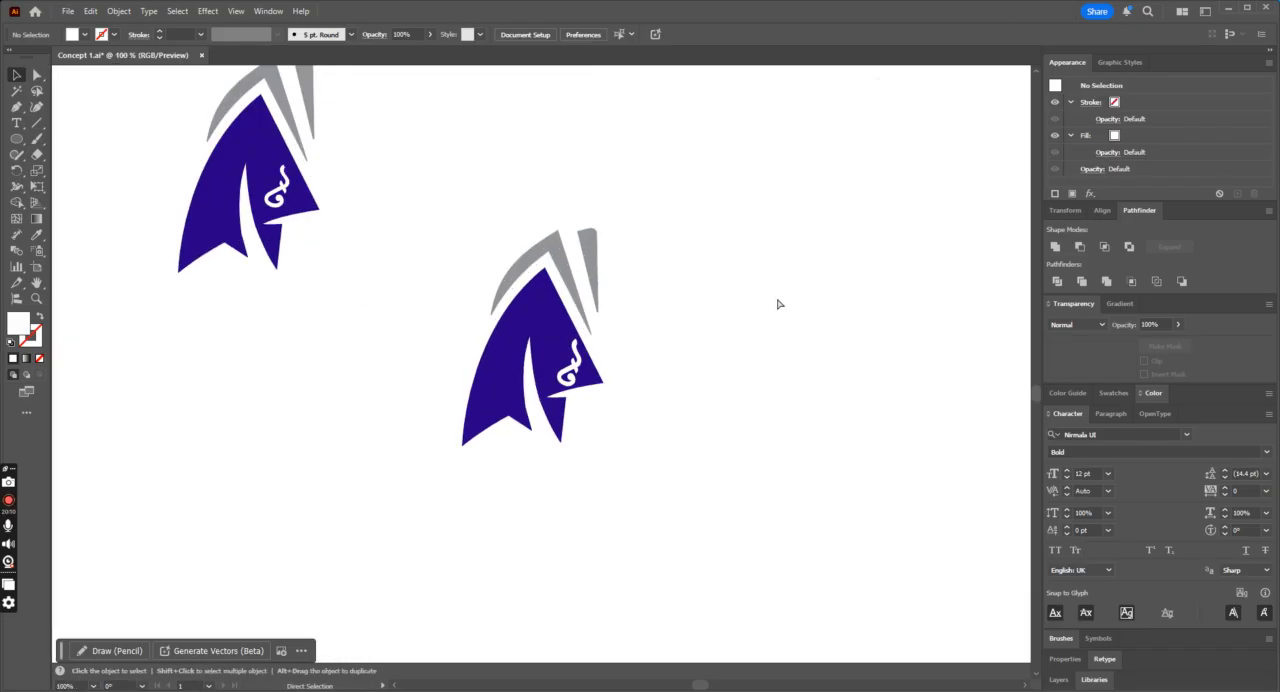
pyautogui.moveTo(640, 372); pyautogui.dragTo(623, 357)
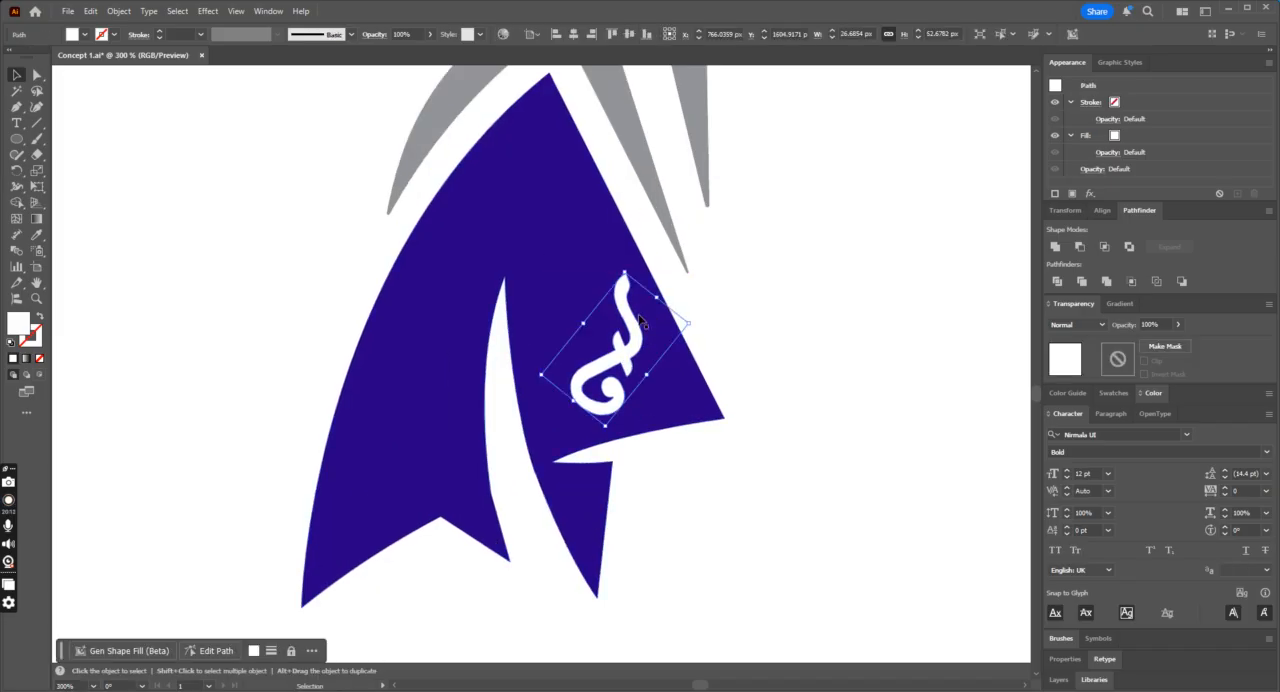
pyautogui.moveTo(686, 321); pyautogui.dragTo(633, 363)
pyautogui.click(808, 369)
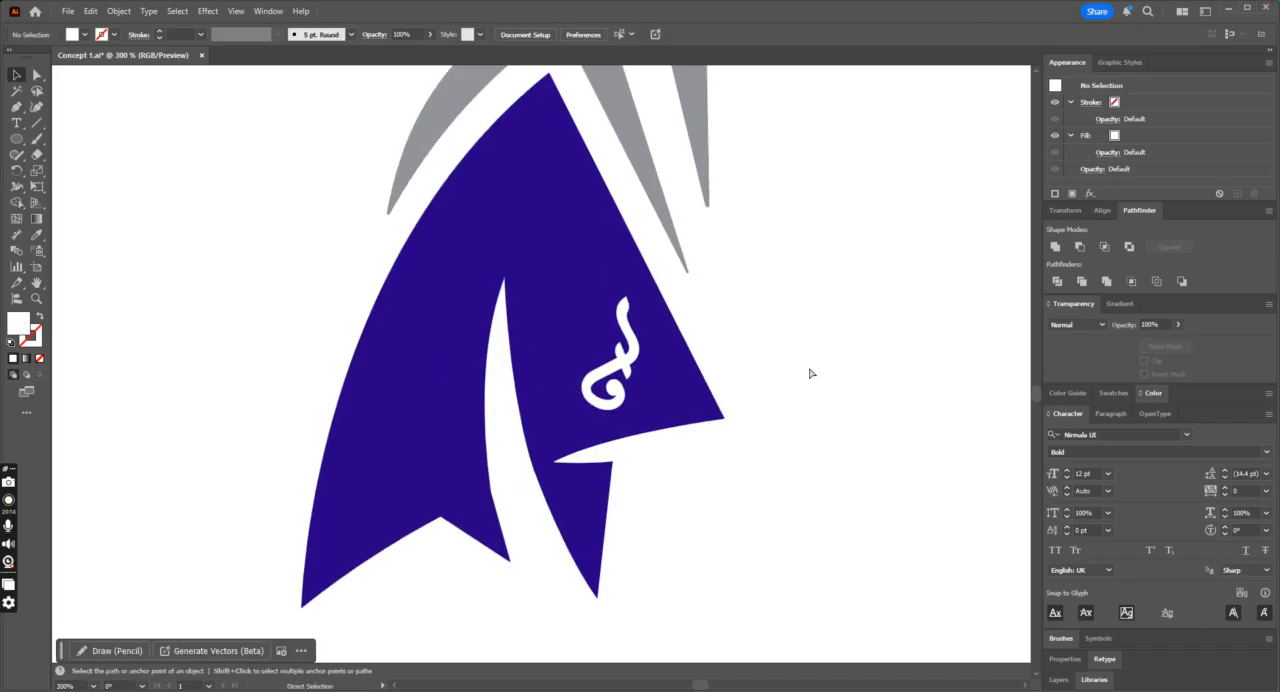
pyautogui.hotkey('ctrl', '-')
pyautogui.hotkey('ctrl', '-')
pyautogui.hotkey('ctrl', '-')
pyautogui.hotkey('ctrl', '-')
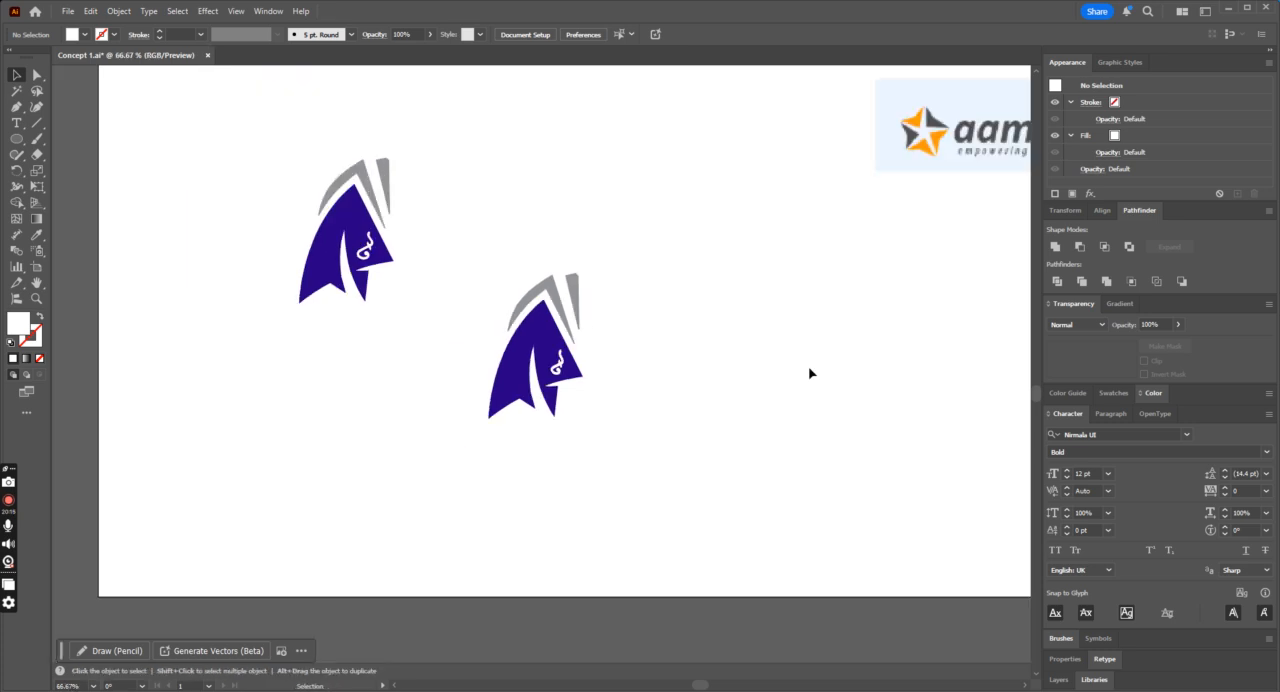
# Step: Delete the whole duplicate icon, keeping the original icon on the artboard, and save the document
pyautogui.moveTo(364, 249); pyautogui.dragTo(86, 243)
pyautogui.hotkey('ctrl', 'z')
pyautogui.moveTo(668, 228); pyautogui.dragTo(446, 431)
pyautogui.press('Delete')
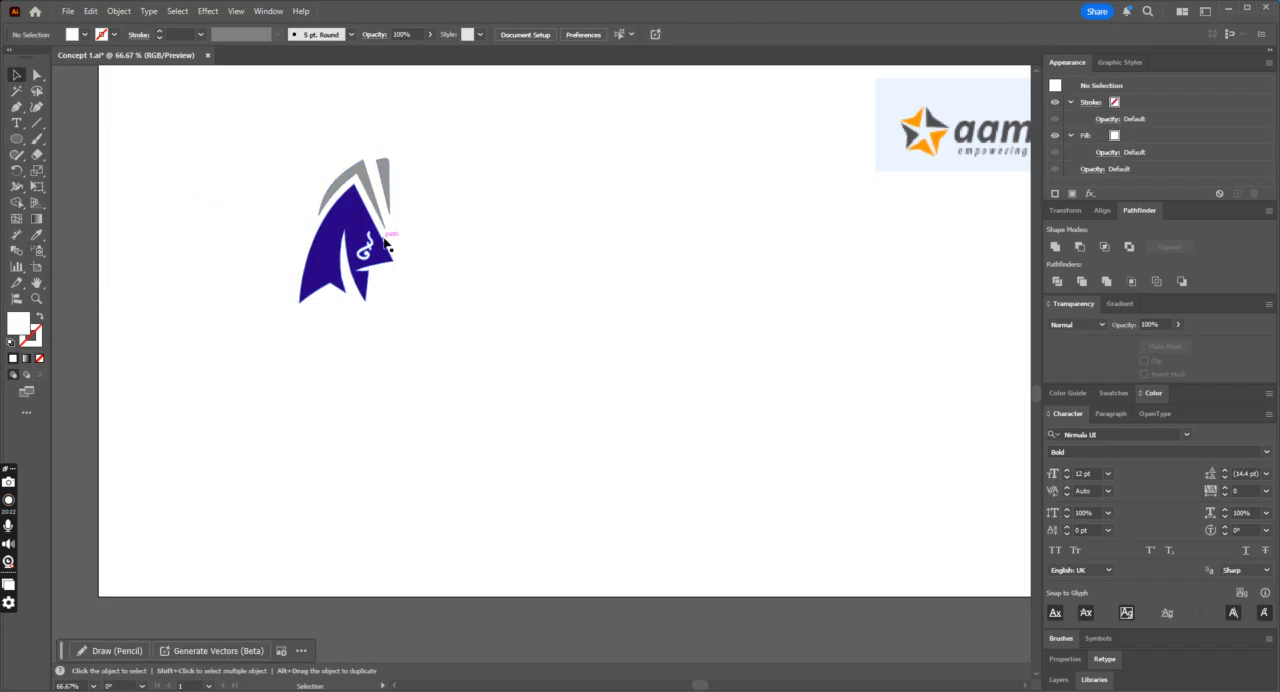
pyautogui.click(386, 243)
pyautogui.click(478, 284)
pyautogui.hotkey('ctrl', '-')
pyautogui.hotkey('ctrl', '-')
pyautogui.hotkey('ctrl', 's')
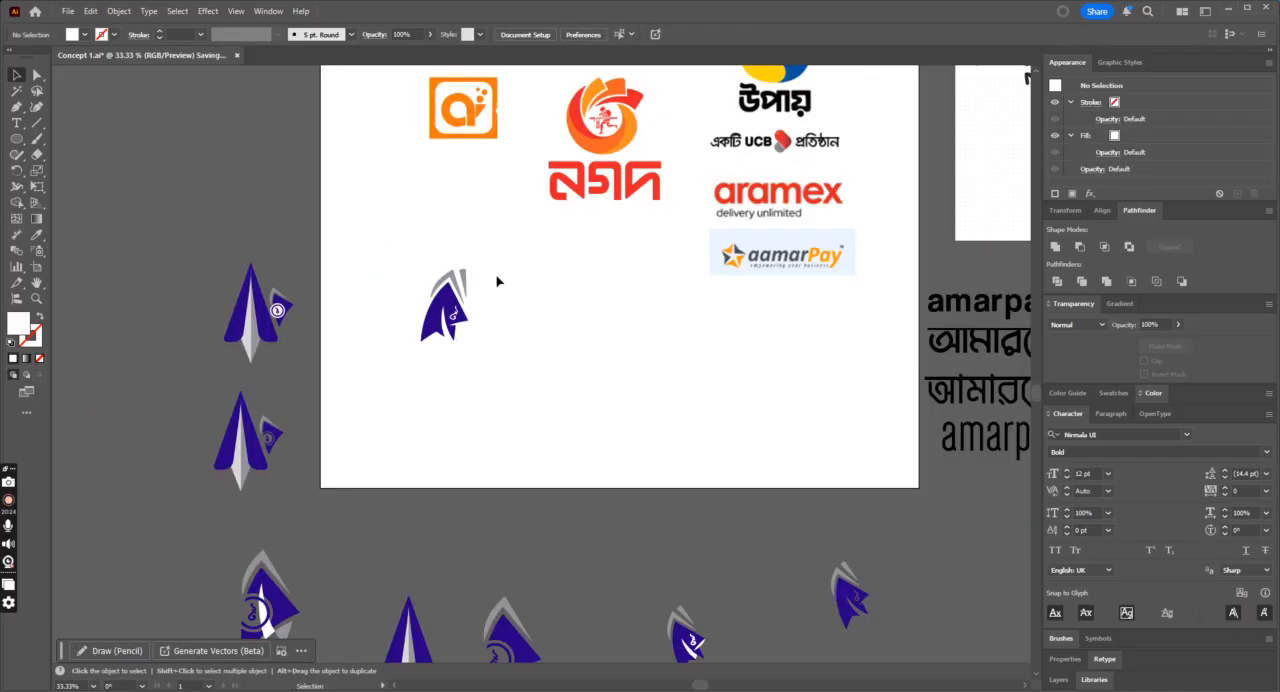
# Step: Place a copy of the bold amarpay wordmark to the right of the icon and enlarge it to about 152.5 pt
pyautogui.keyDown('alt'); pyautogui.moveTo(926, 310); pyautogui.dragTo(515, 306); pyautogui.keyUp('alt')
pyautogui.hotkey('ctrl', '+')
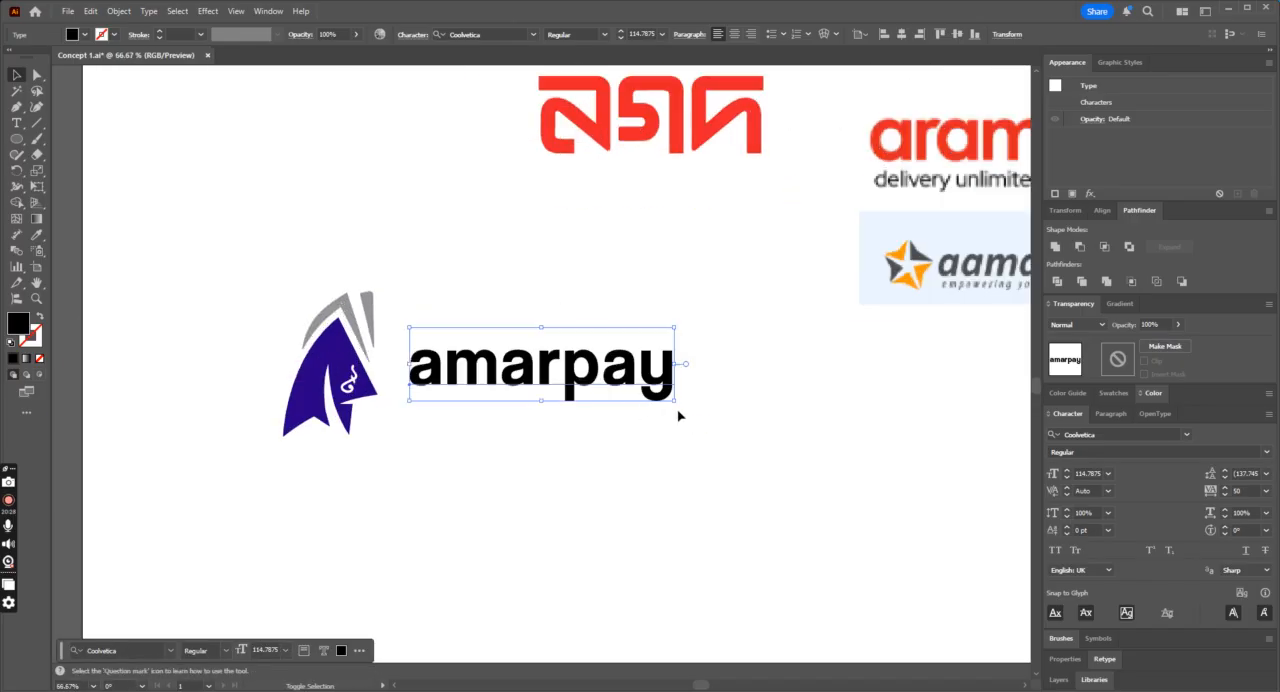
pyautogui.moveTo(673, 405); pyautogui.dragTo(762, 428)
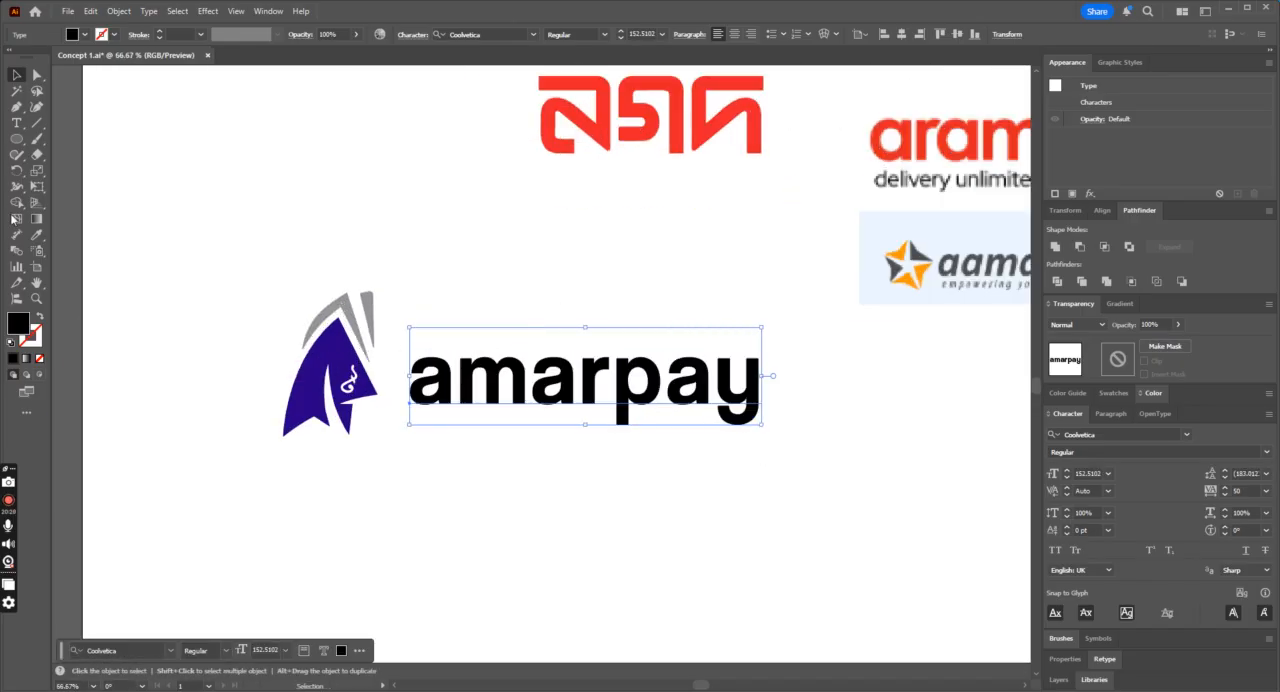
# Step: Capitalise the A and P so that the wordmark reads AmarPay, and save the document
pyautogui.click(17, 124)
pyautogui.moveTo(410, 380); pyautogui.dragTo(450, 380)
pyautogui.write('A')
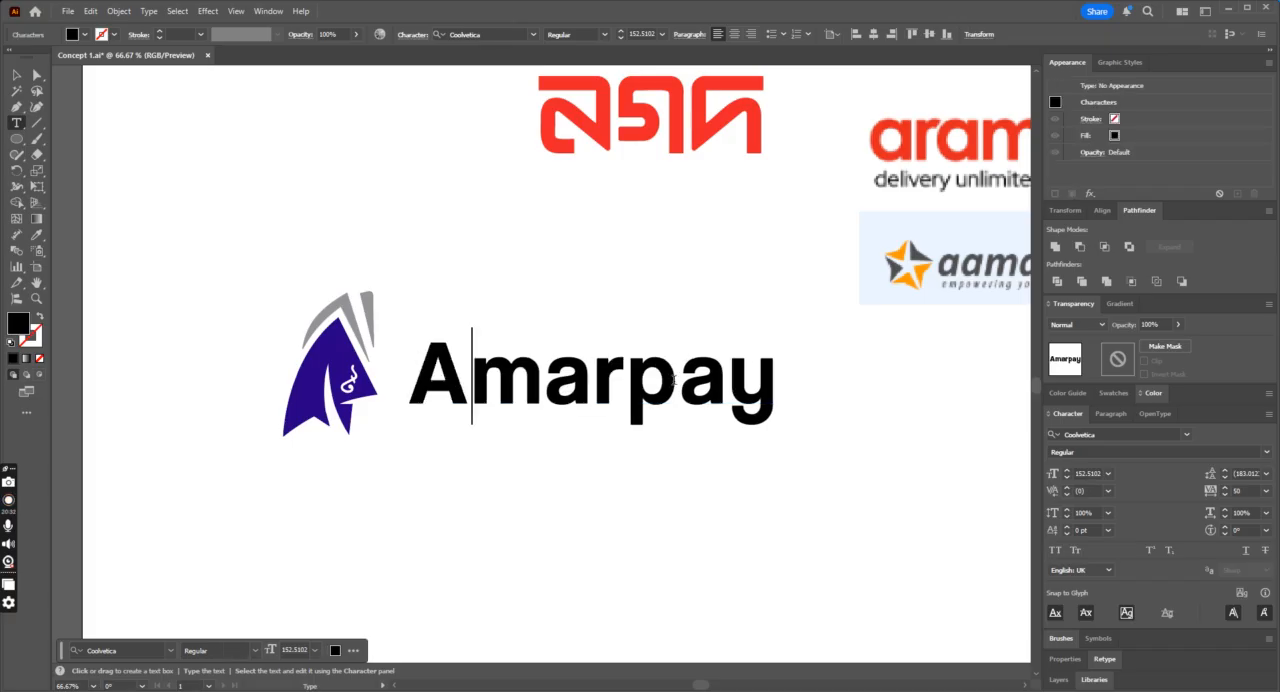
pyautogui.moveTo(676, 380); pyautogui.dragTo(636, 383)
pyautogui.write('P')
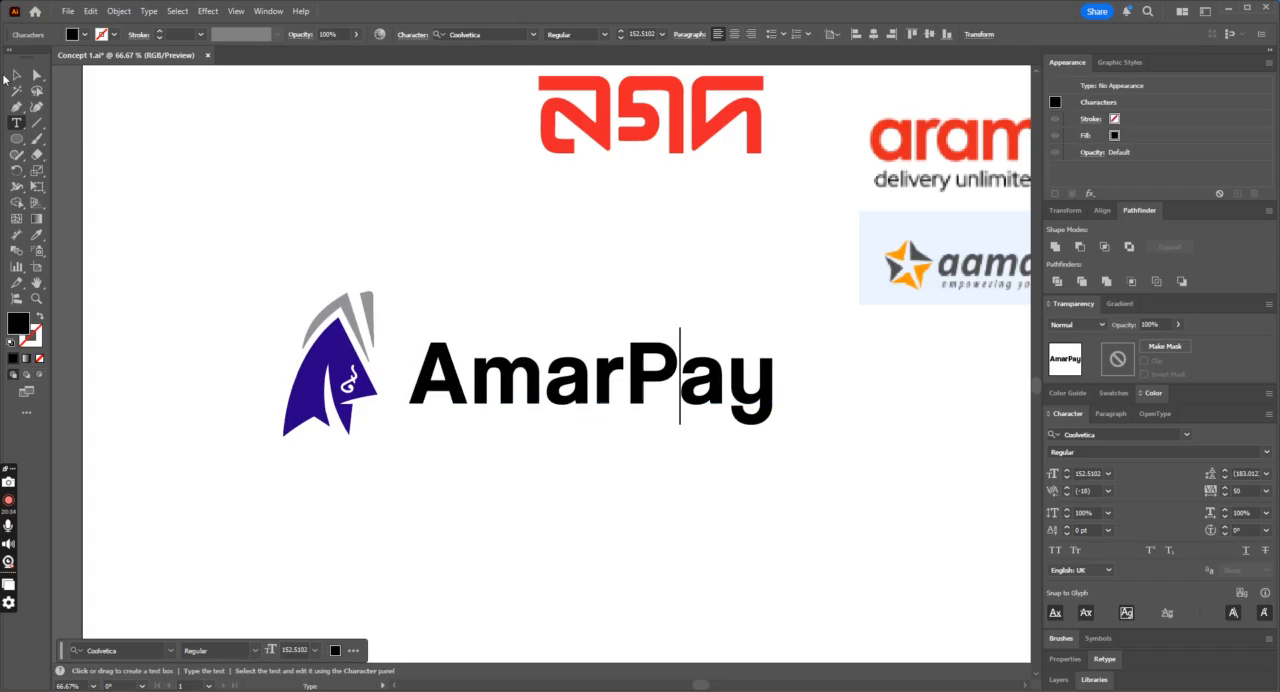
pyautogui.press('Escape')
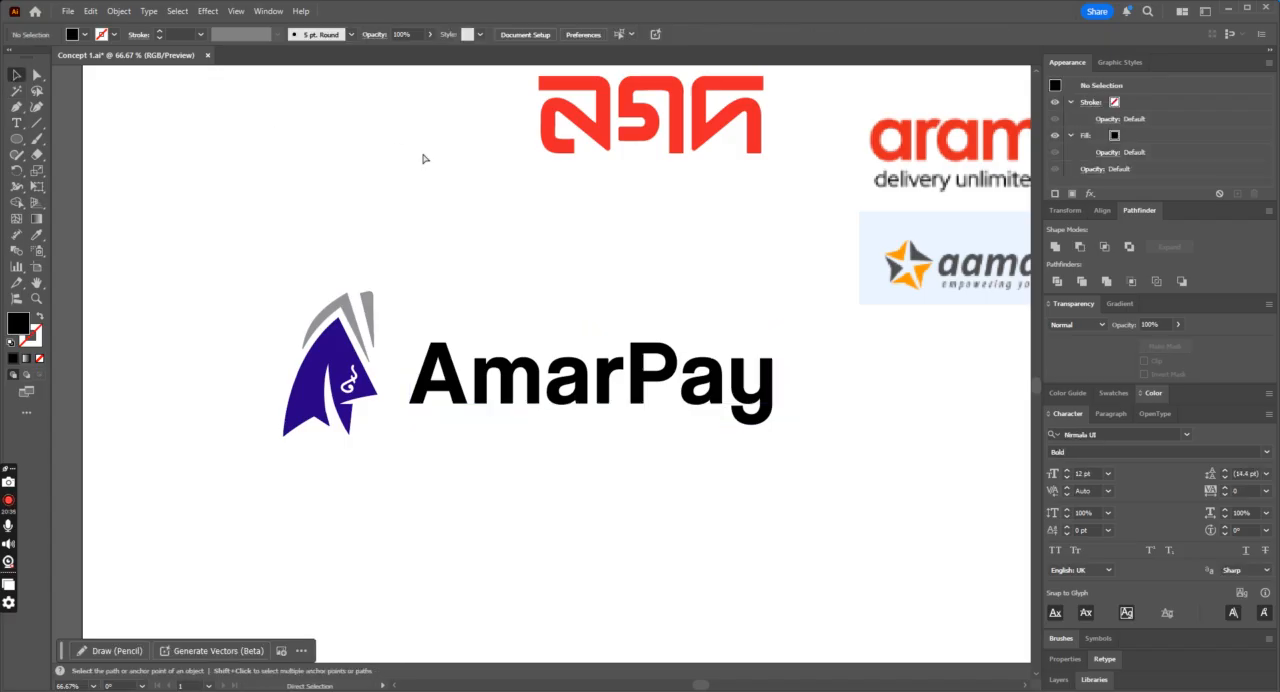
pyautogui.hotkey('ctrl', '-')
pyautogui.hotkey('ctrl', '+')
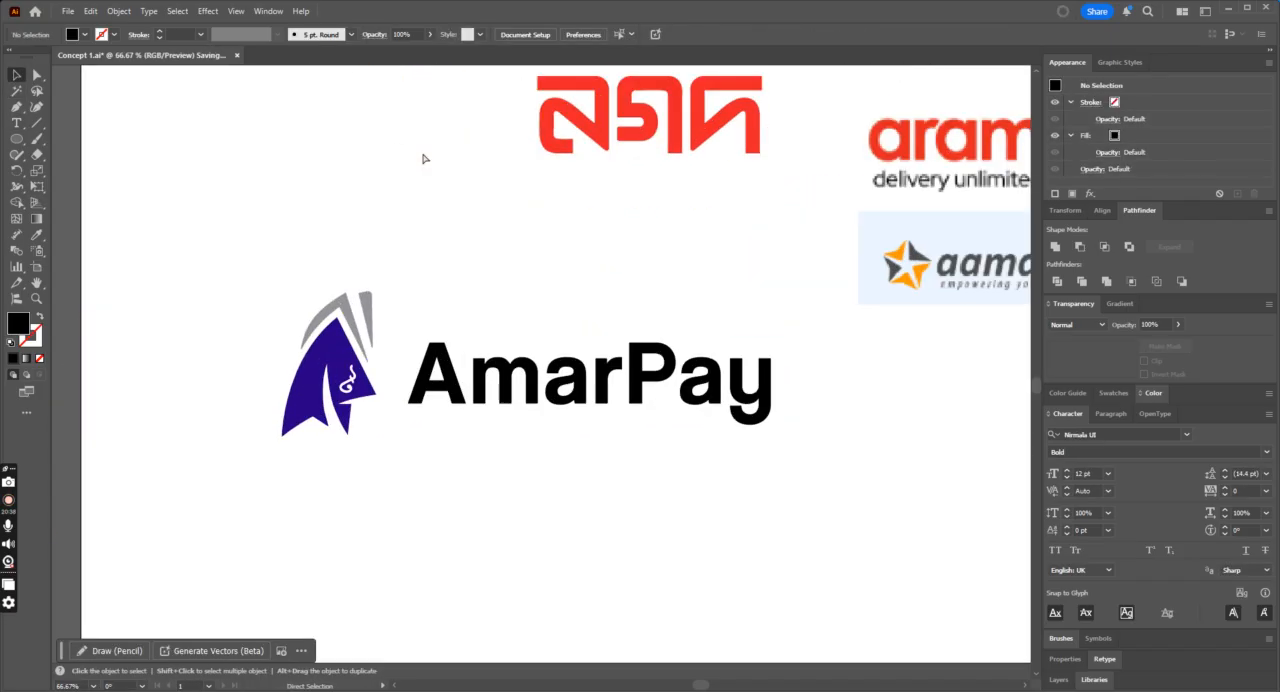
pyautogui.scroll(1, 418, 153)
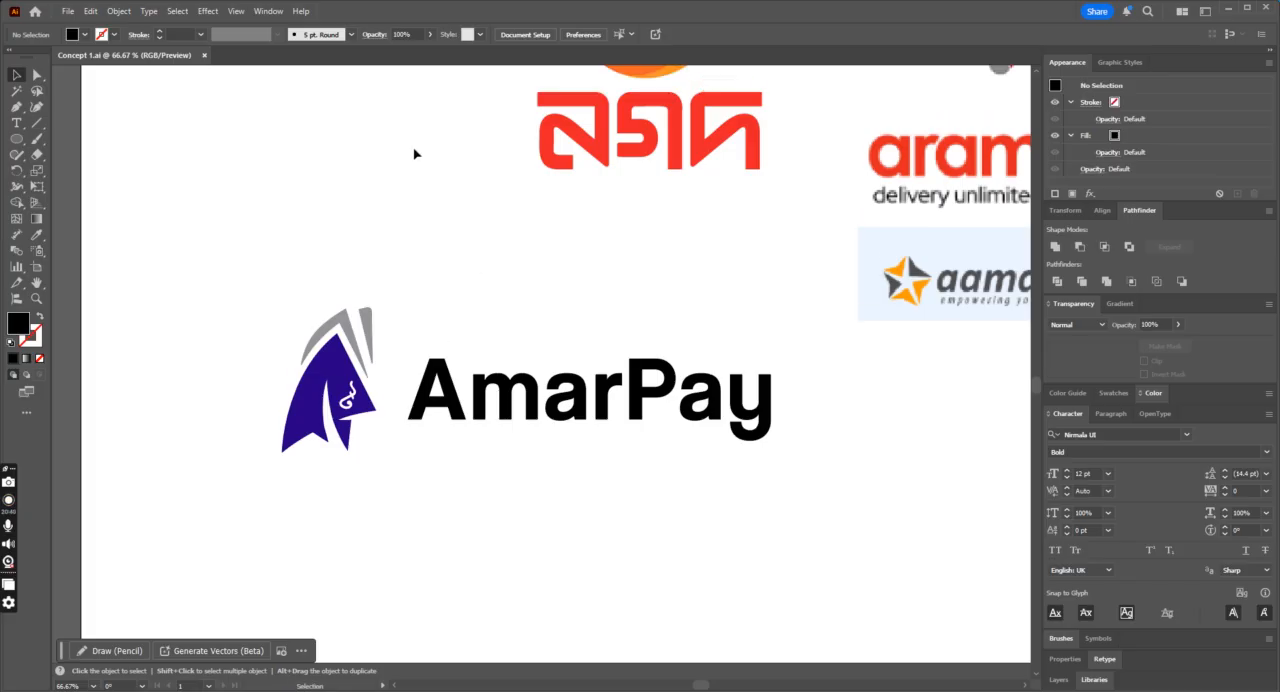
# Step: Colour the wordmark with the fin's blue and its Pay part with the grey of the icon's folds
pyautogui.click(532, 402)
pyautogui.click(38, 234)
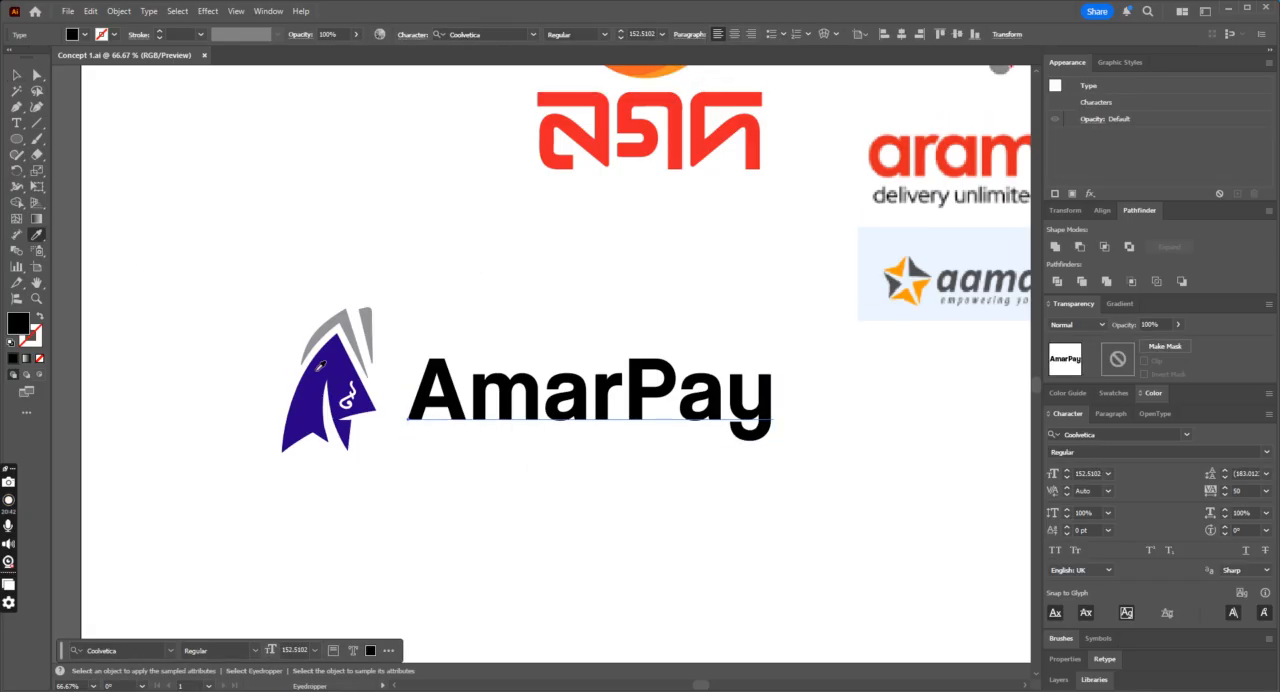
pyautogui.click(325, 390)
pyautogui.click(16, 122)
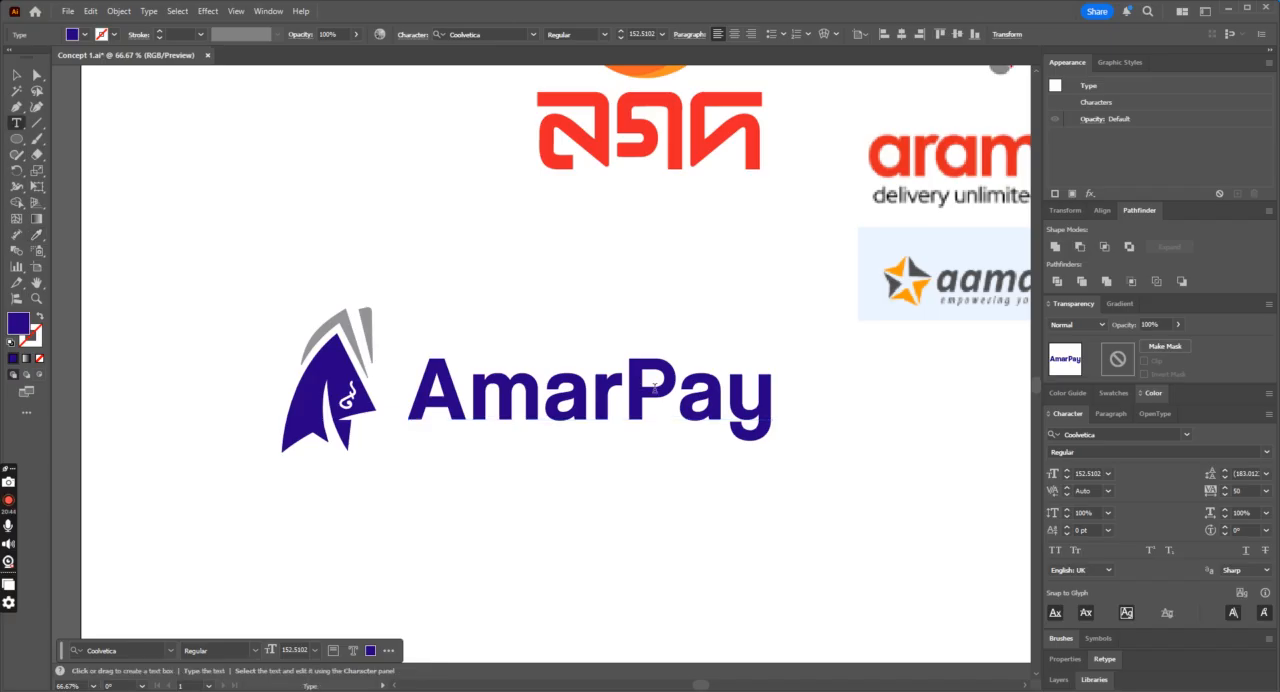
pyautogui.moveTo(637, 385); pyautogui.dragTo(772, 400)
pyautogui.click(36, 236)
pyautogui.click(360, 322)
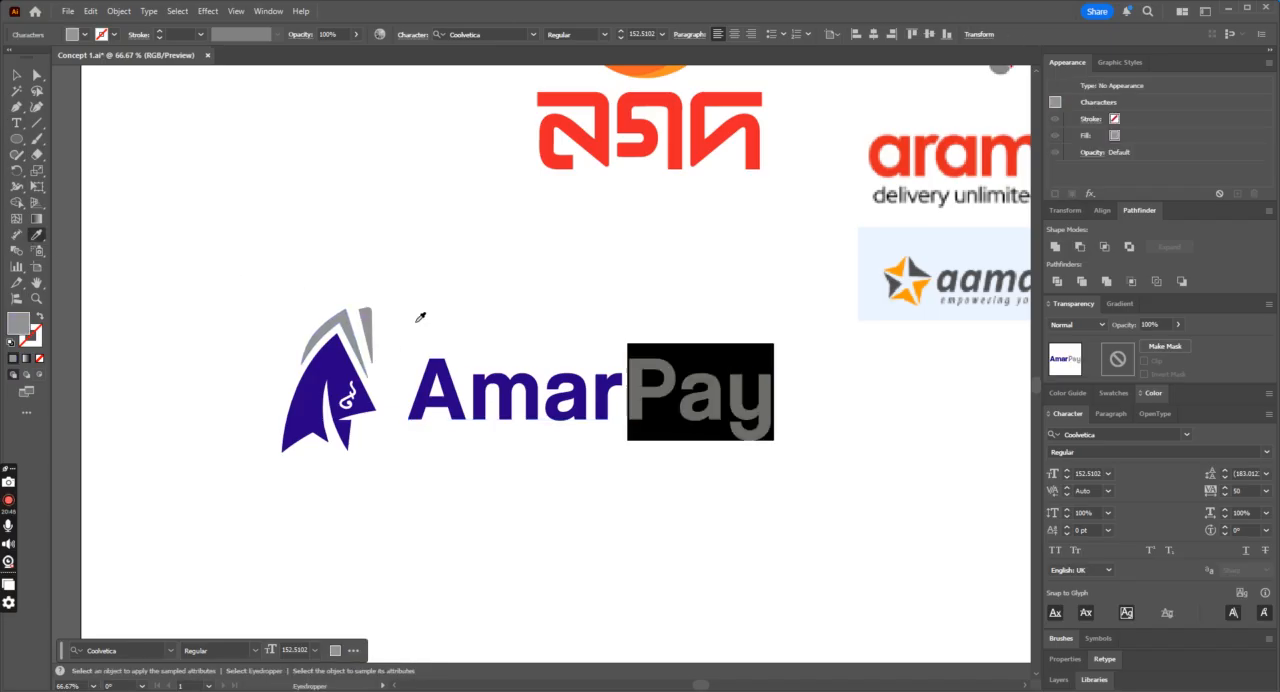
pyautogui.click(12, 78)
pyautogui.click(362, 180)
# Step: Place a duplicate of the icon and AmarPay wordmark directly below the original logo
pyautogui.scroll(-1, 368, 190)
pyautogui.moveTo(252, 222); pyautogui.dragTo(693, 529)
pyautogui.click(908, 475)
pyautogui.hotkey('ctrl', '-')
pyautogui.hotkey('ctrl', '-')
pyautogui.hotkey('ctrl', '-')
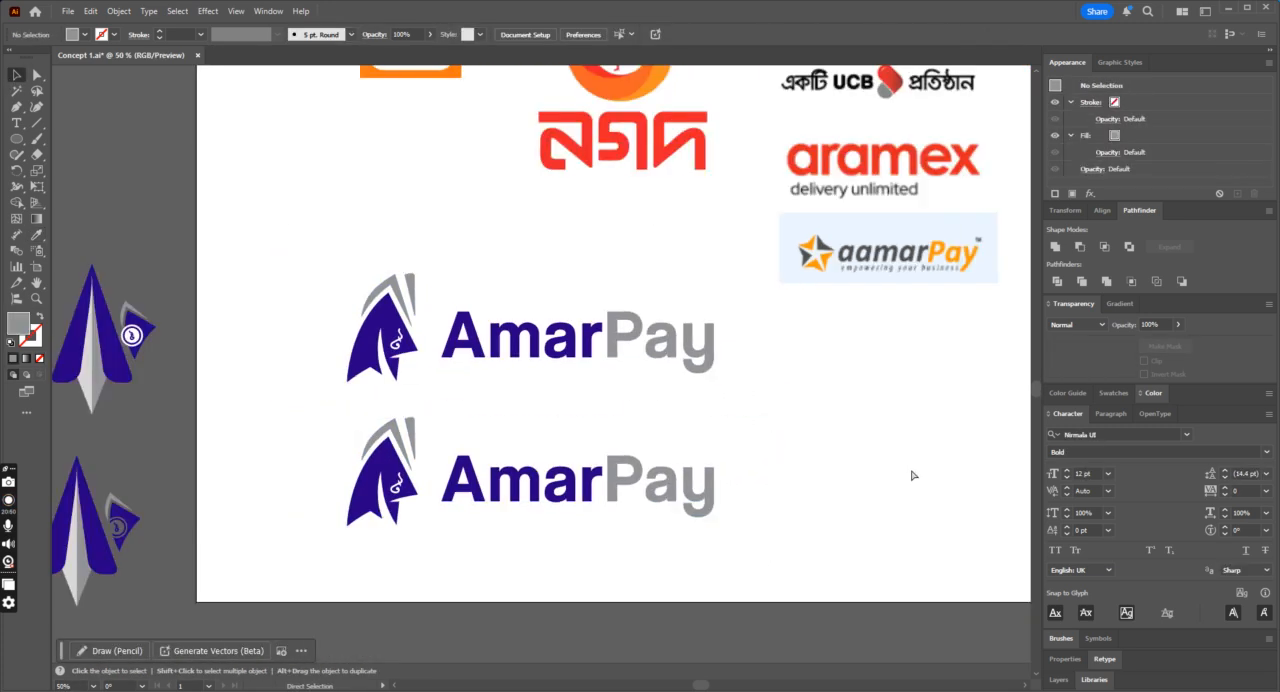
# Step: Replace the lower logo's AmarPay text with a copy of the Bengali wordmark আমারপে, enlarged to about 159.2 pt
pyautogui.moveTo(909, 371); pyautogui.dragTo(580, 425)
pyautogui.click(627, 423)
pyautogui.hotkey('ctrl', '+')
pyautogui.hotkey('ctrl', '+')
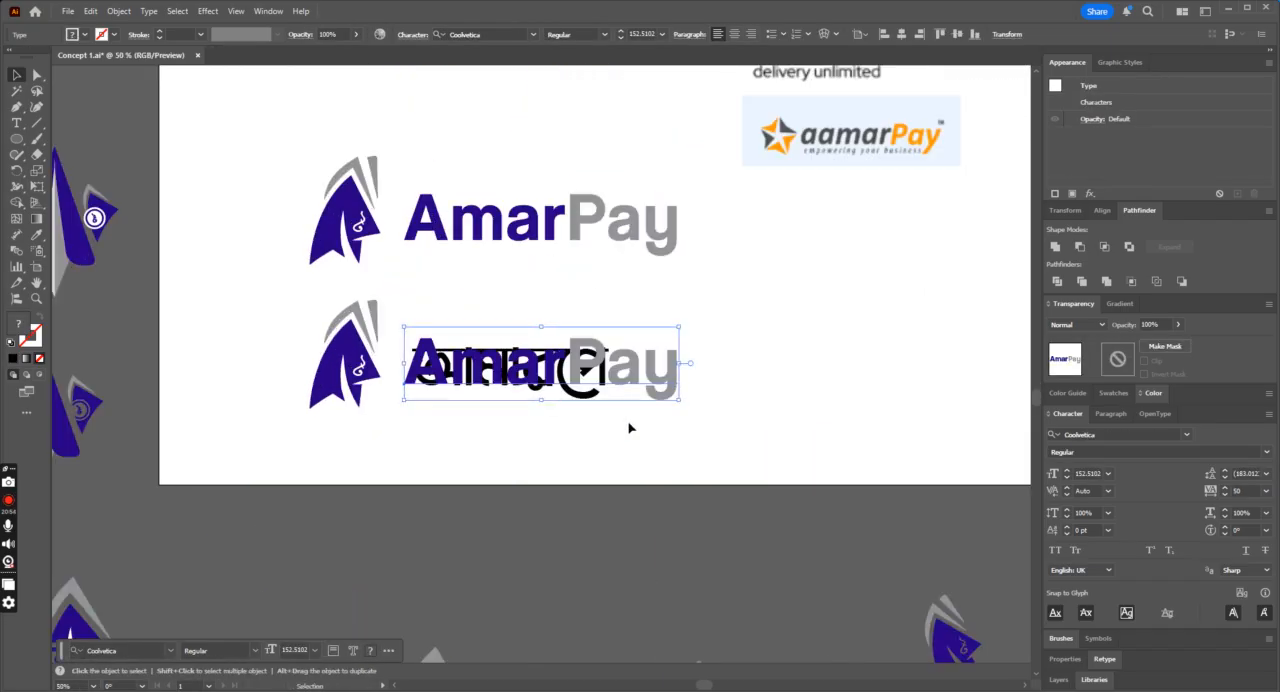
pyautogui.press('Delete')
pyautogui.click(572, 392)
pyautogui.moveTo(622, 347); pyautogui.dragTo(650, 320)
# Step: Colour the আমার part of the Bengali wordmark with the fin's blue and পে with the folds' grey
pyautogui.moveTo(584, 361); pyautogui.dragTo(340, 345)
pyautogui.click(16, 122)
pyautogui.click(35, 235)
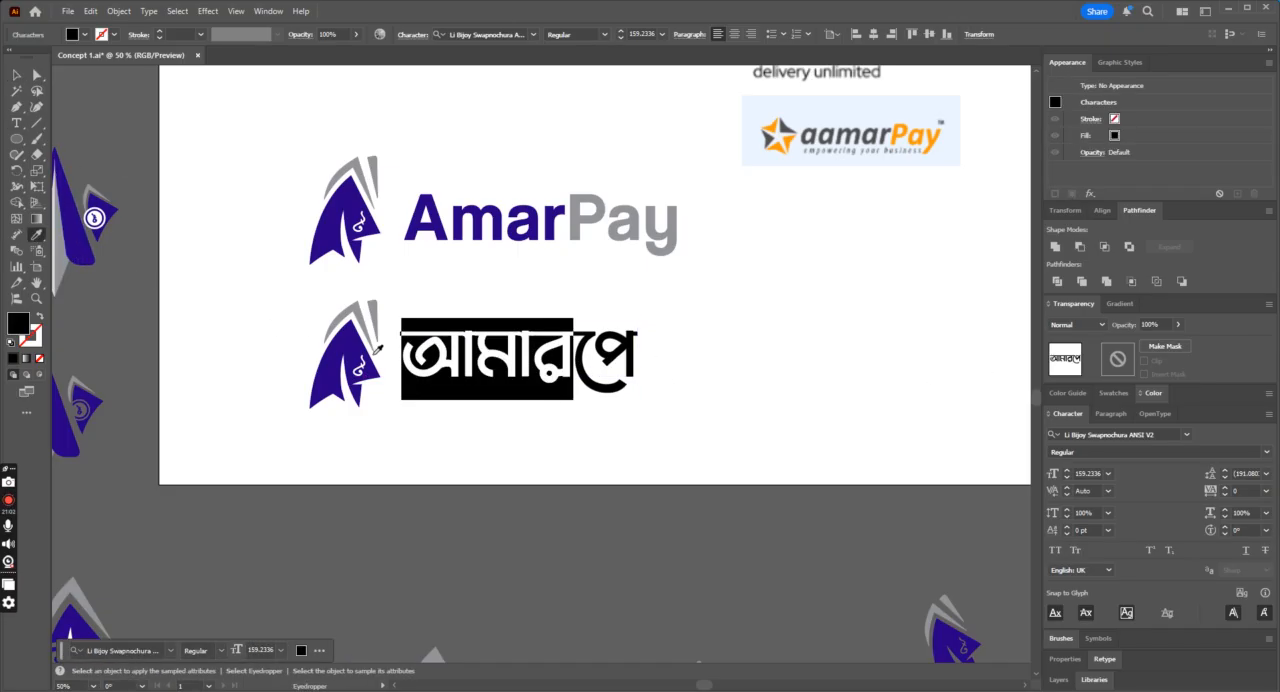
pyautogui.click(345, 365)
pyautogui.click(17, 124)
pyautogui.moveTo(576, 358); pyautogui.dragTo(645, 367)
pyautogui.click(36, 235)
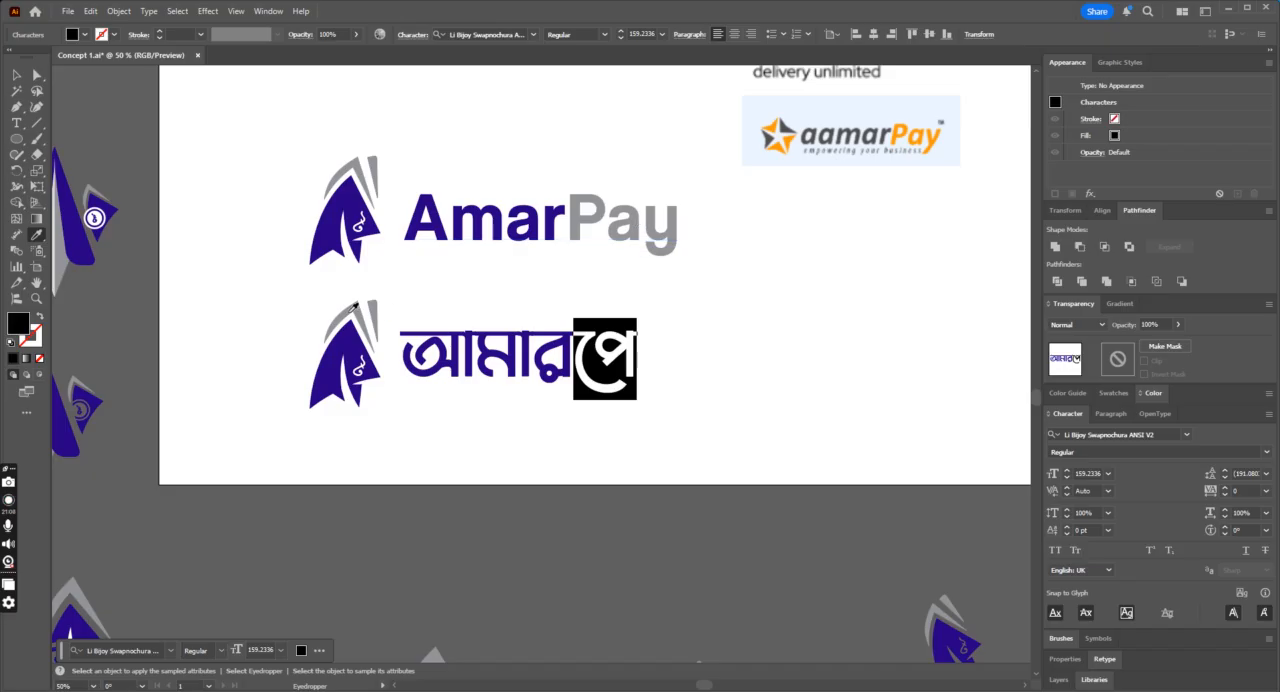
pyautogui.click(351, 308)
pyautogui.click(18, 74)
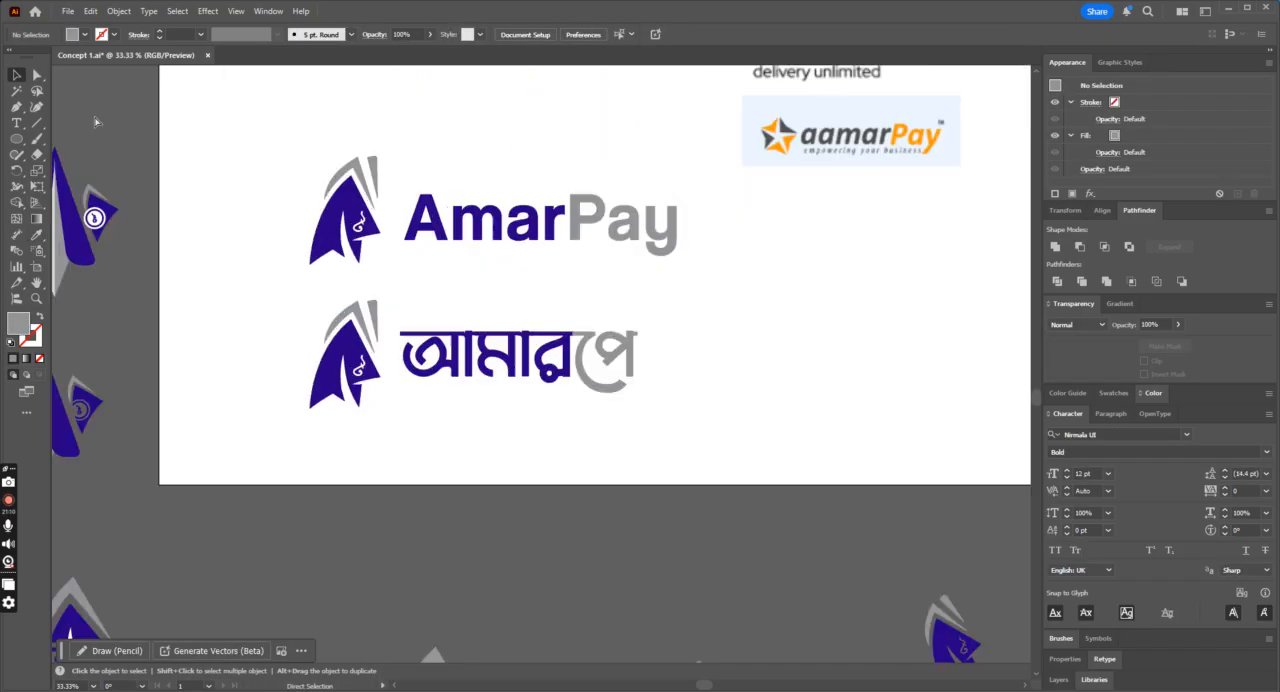
# Step: Insert a space between আমার and পে in the Bengali wordmark, then deselect it
pyautogui.click(16, 122)
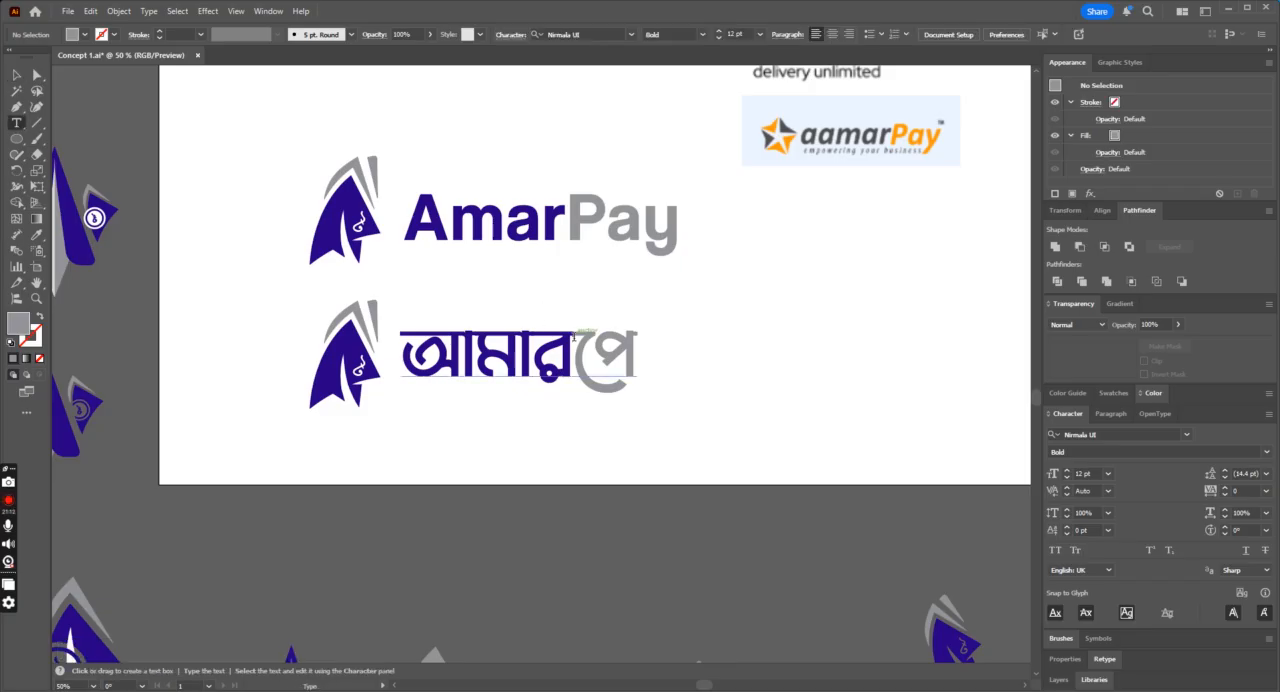
pyautogui.click(588, 355)
pyautogui.click(22, 74)
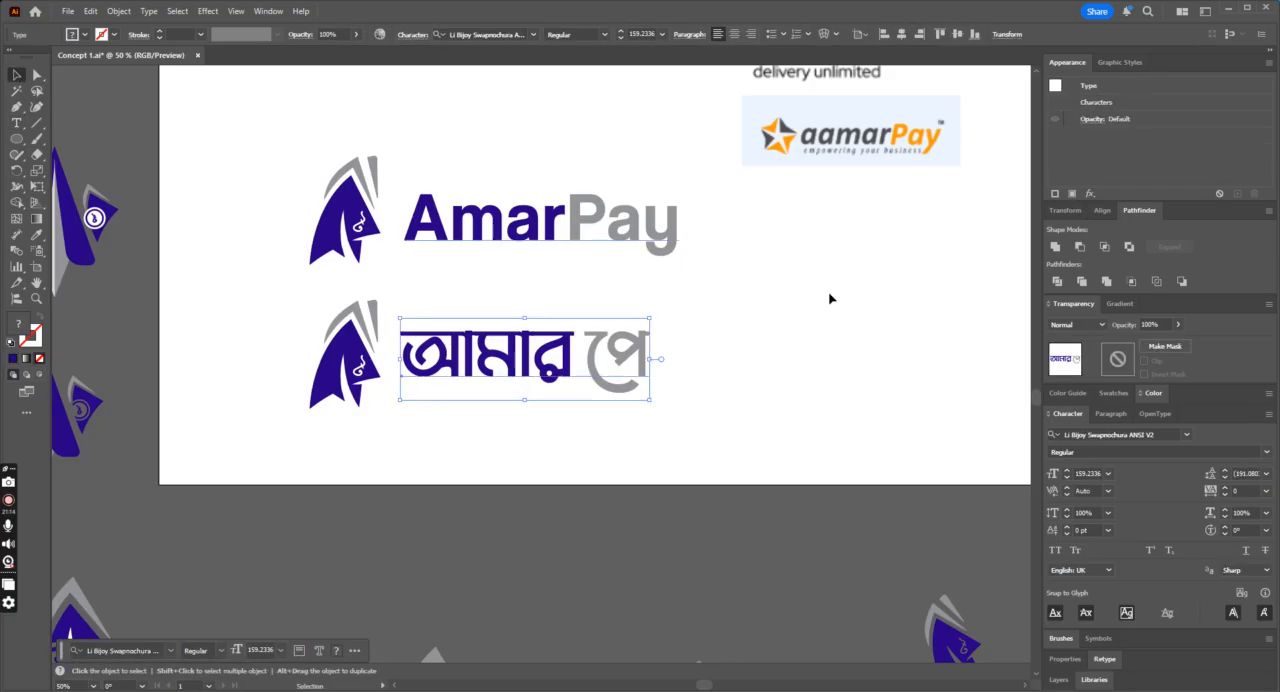
pyautogui.click(830, 300)
# Step: Duplicate the English and Bengali logos together to the right of the originals on the artboard
pyautogui.scroll(2, 837, 302)
pyautogui.moveTo(734, 386); pyautogui.dragTo(300, 474)
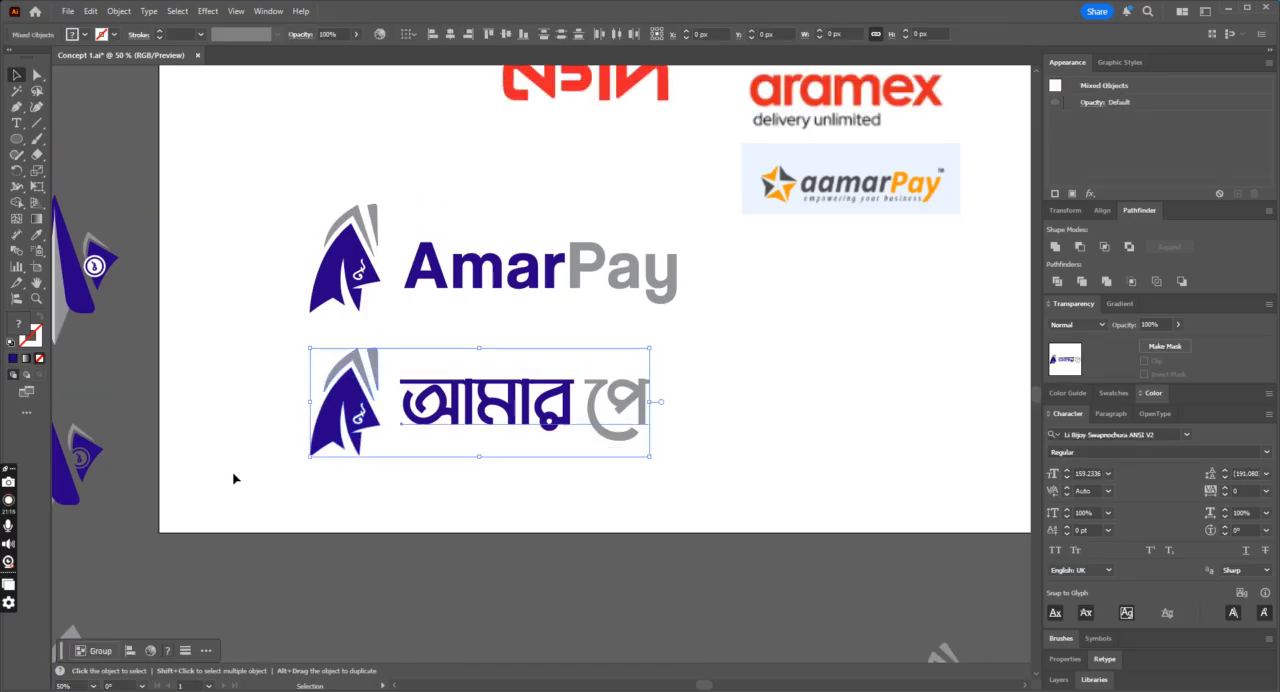
pyautogui.hotkey('ctrl', '-')
pyautogui.moveTo(746, 260); pyautogui.dragTo(372, 366)
pyautogui.moveTo(623, 289); pyautogui.dragTo(801, 282)
pyautogui.click(607, 237)
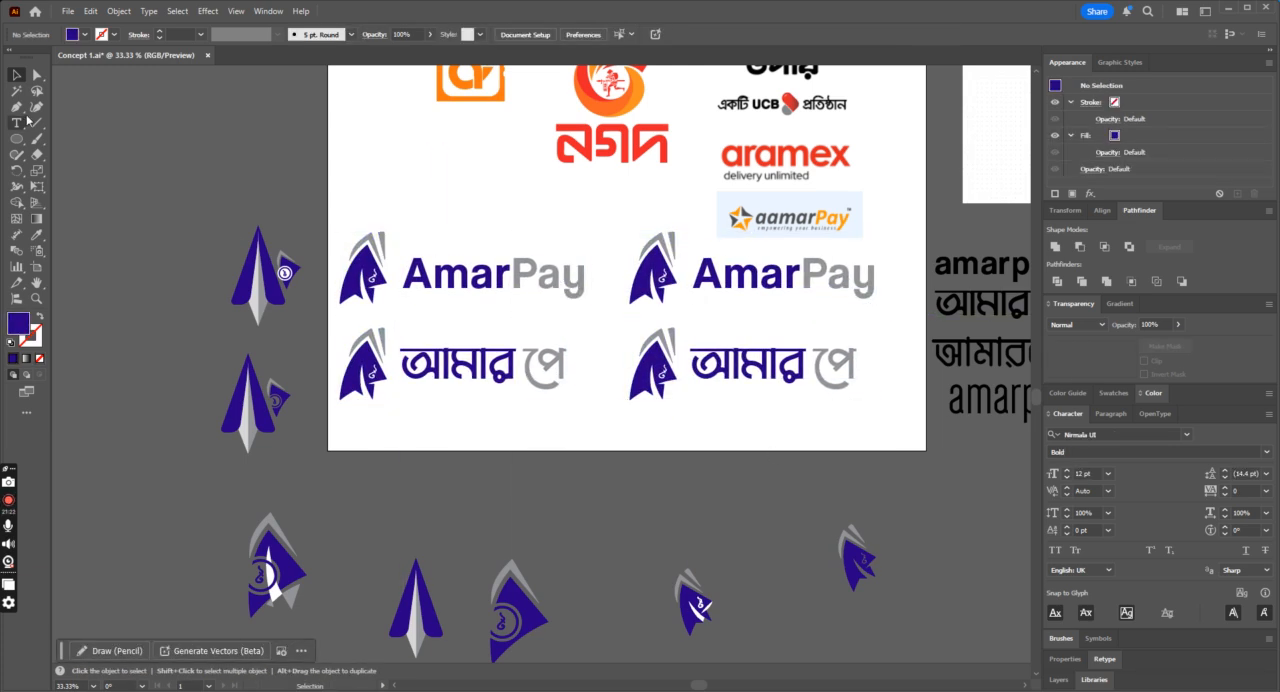
# Step: Recolour the blue fin of the duplicated English logo with the red sampled from the নগদ logo
pyautogui.click(37, 75)
pyautogui.click(640, 290)
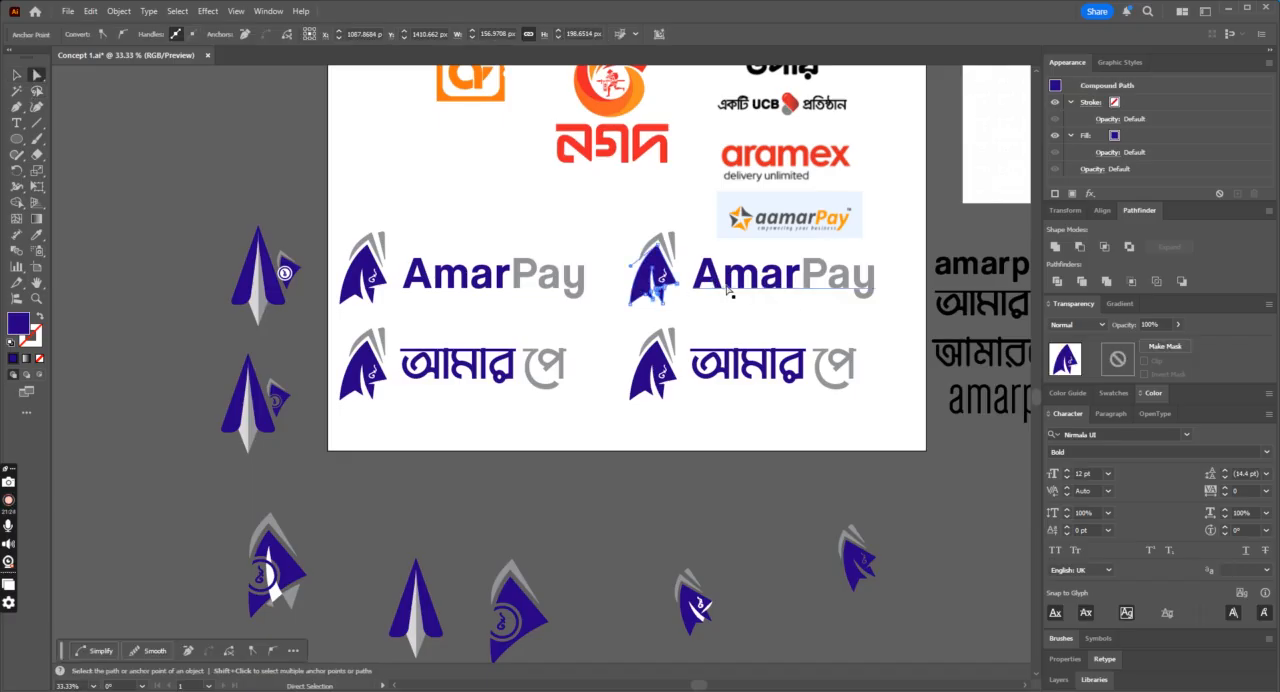
pyautogui.click(36, 234)
pyautogui.scroll(4, 576, 297)
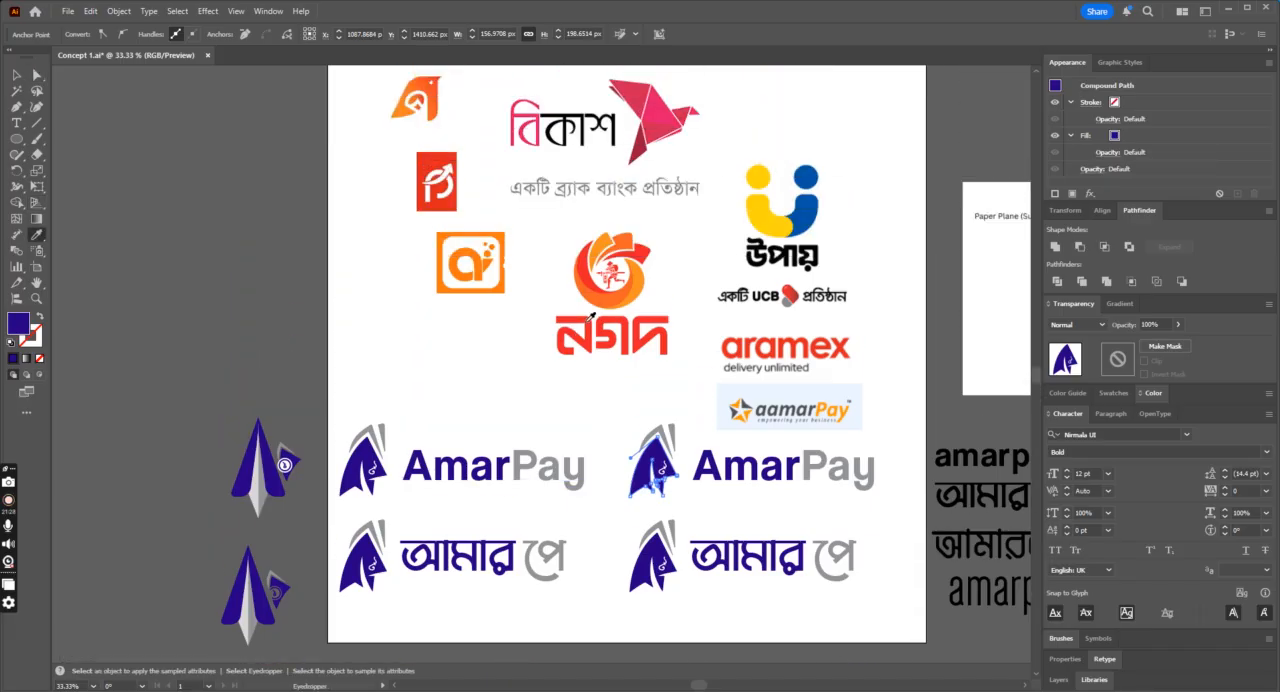
pyautogui.click(590, 315)
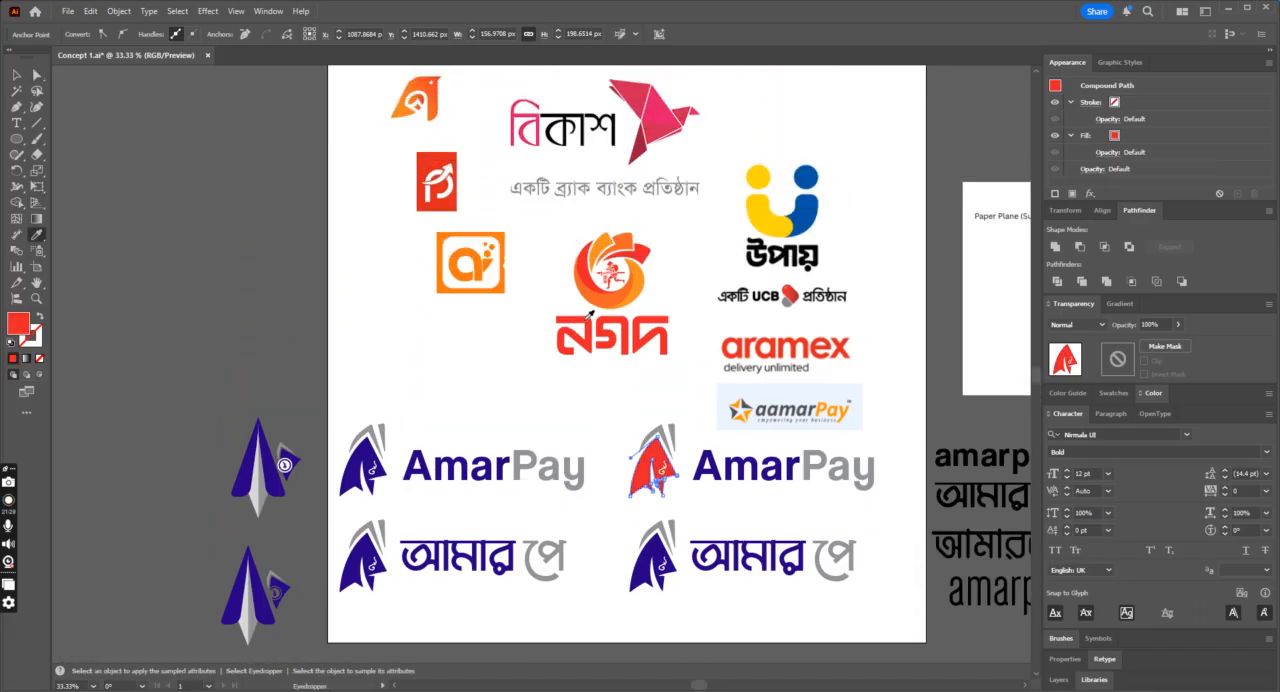
# Step: Try an orange fill on the red fin of the duplicated English logo using the colour picker
pyautogui.doubleClick(14, 325)
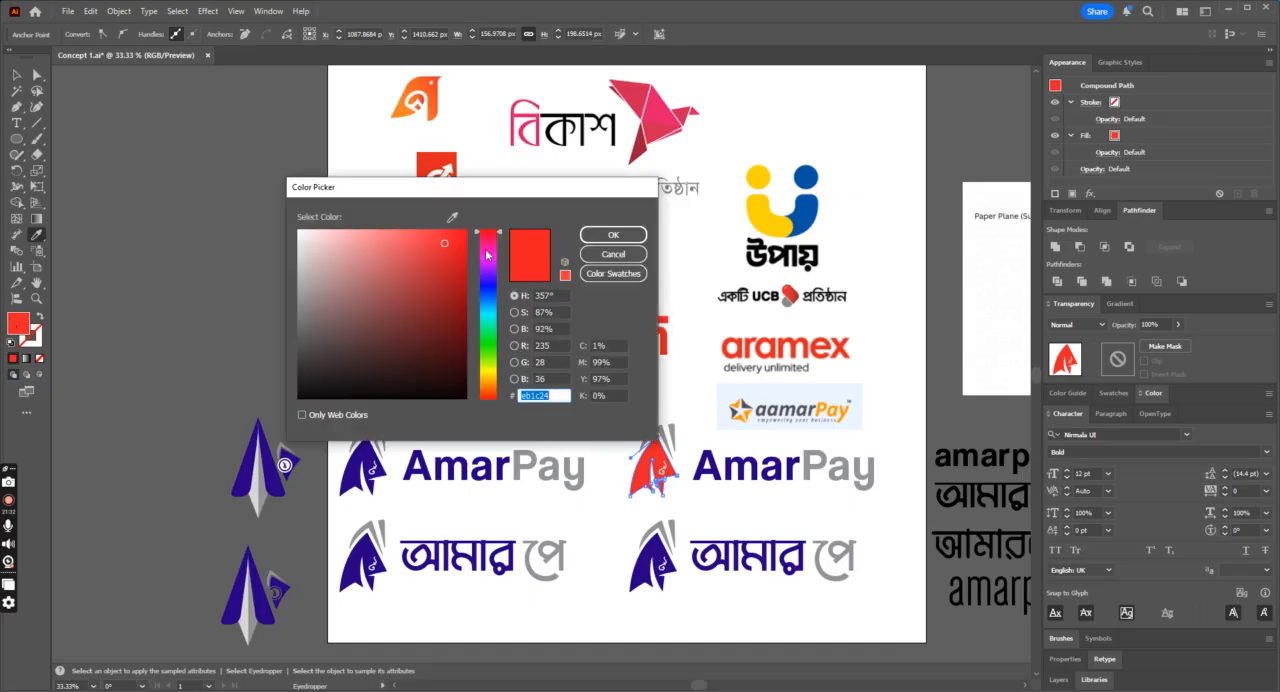
pyautogui.click(488, 240)
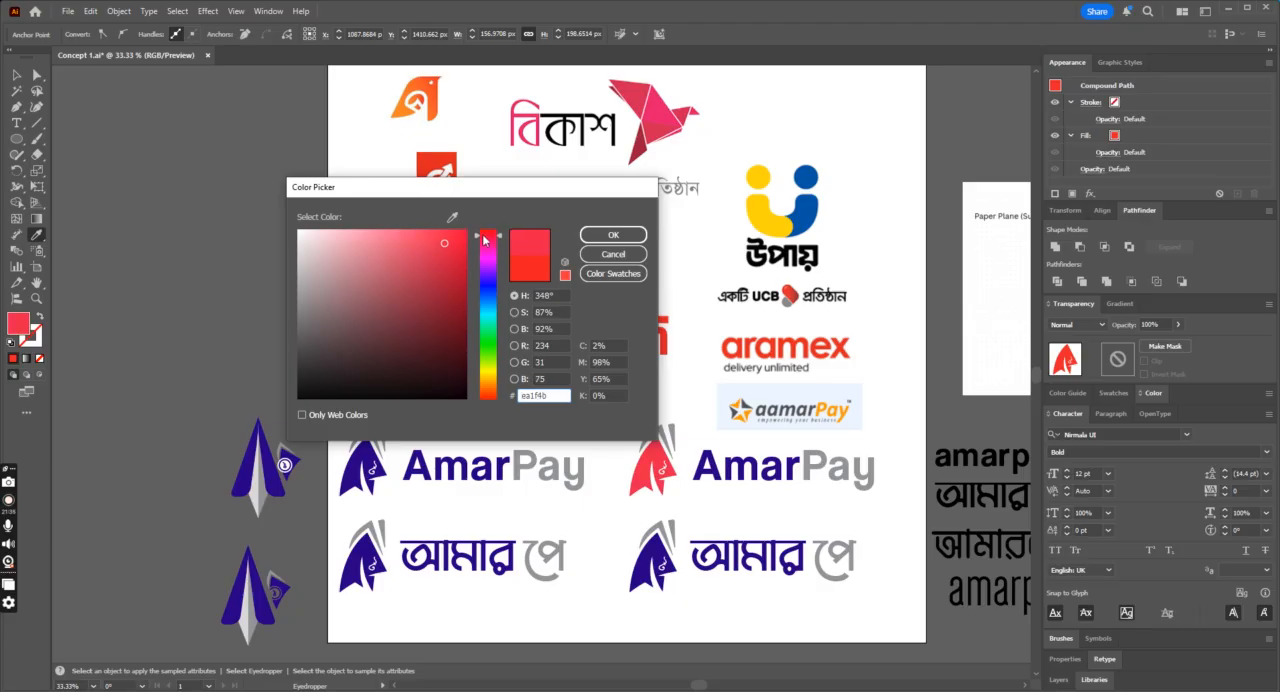
pyautogui.moveTo(487, 392); pyautogui.dragTo(484, 393)
pyautogui.click(613, 234)
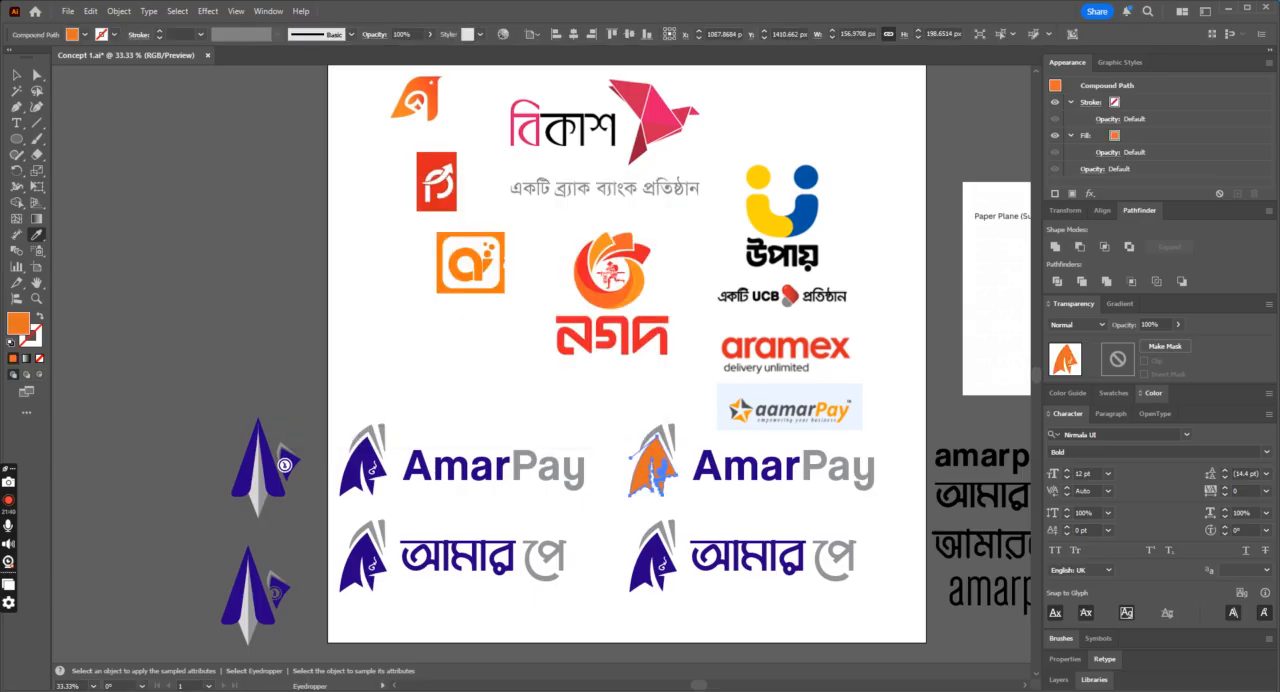
pyautogui.click(37, 75)
pyautogui.scroll(-1, 622, 447)
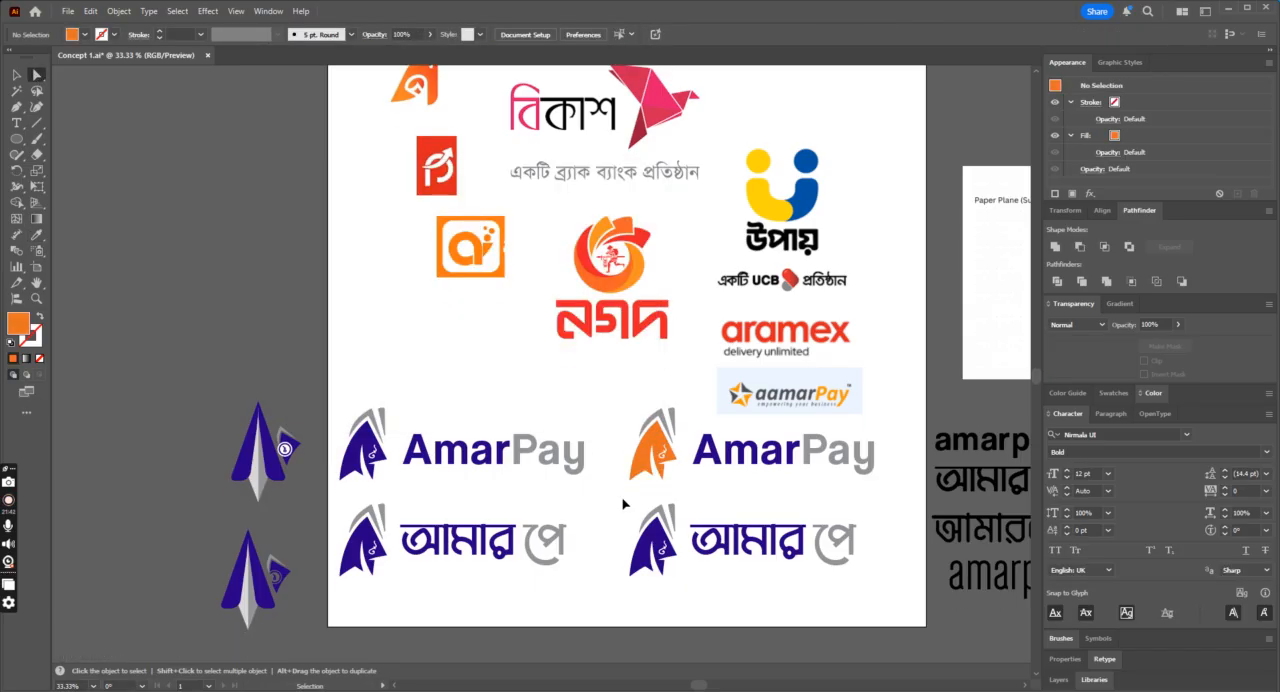
# Step: Try the নগদ logo's red on the large grey fold above the duplicated English logo's fin
pyautogui.hotkey('ctrl', '=')
pyautogui.click(740, 449)
pyautogui.click(743, 452)
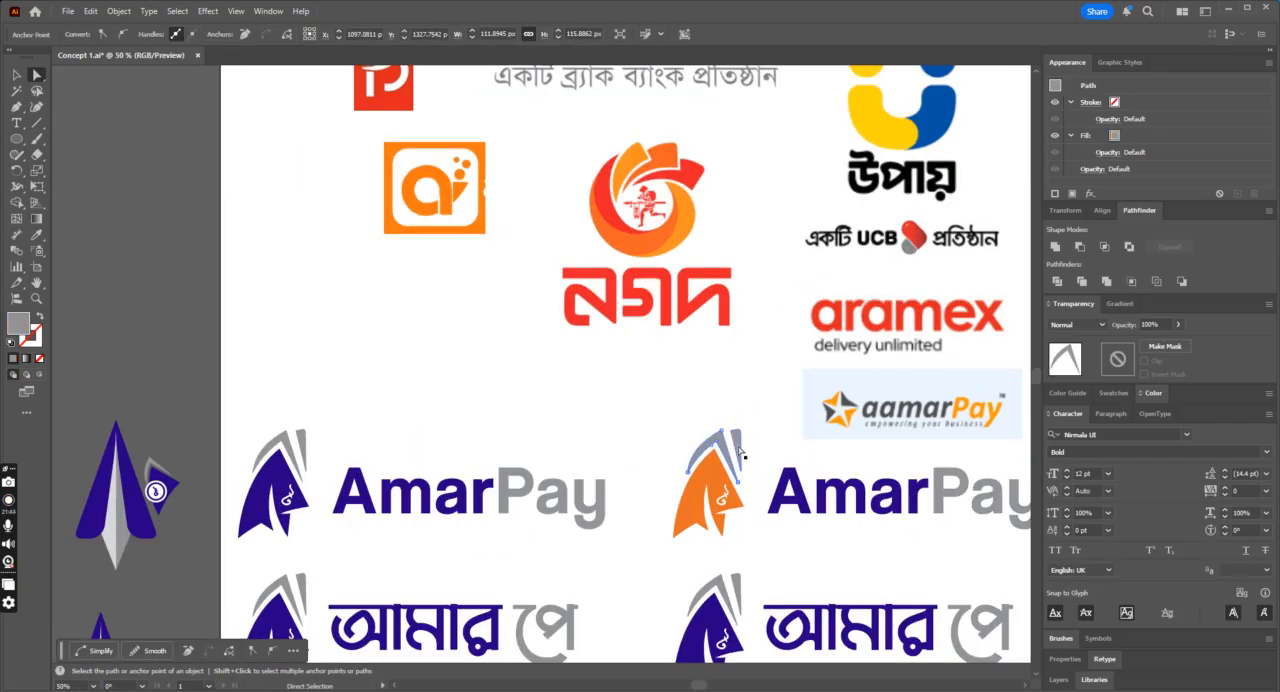
pyautogui.click(740, 452)
pyautogui.scroll(-2, 641, 391)
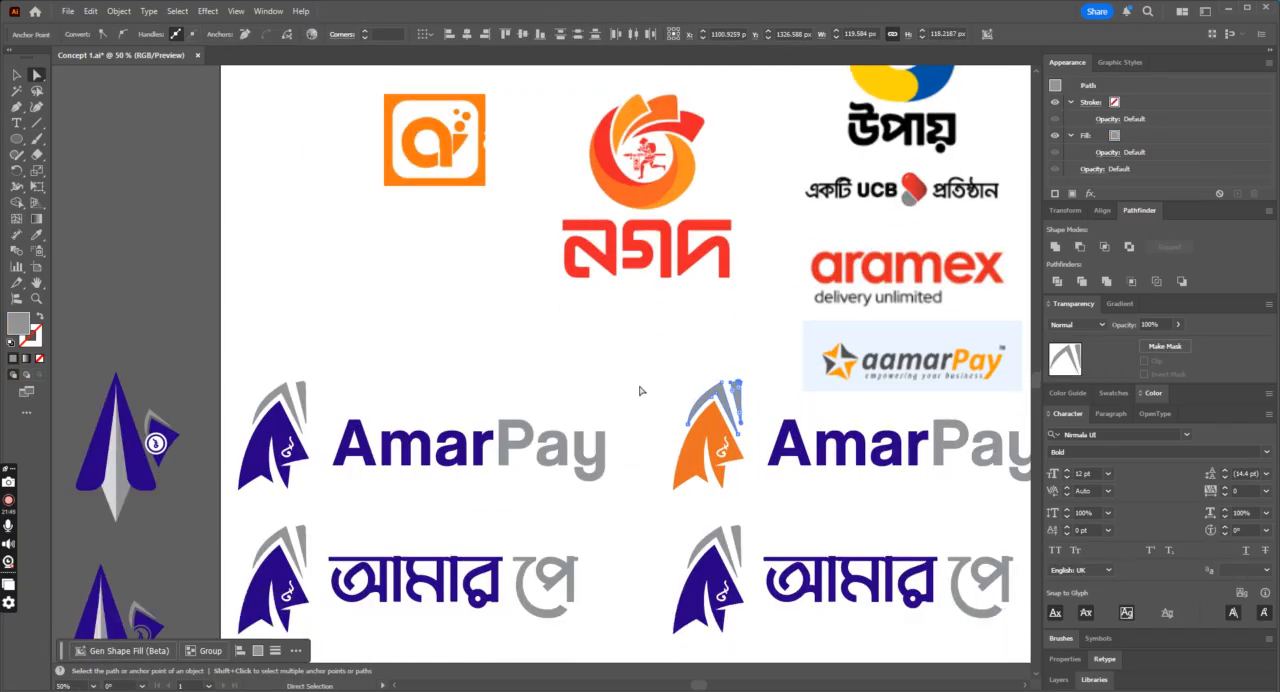
pyautogui.click(641, 479)
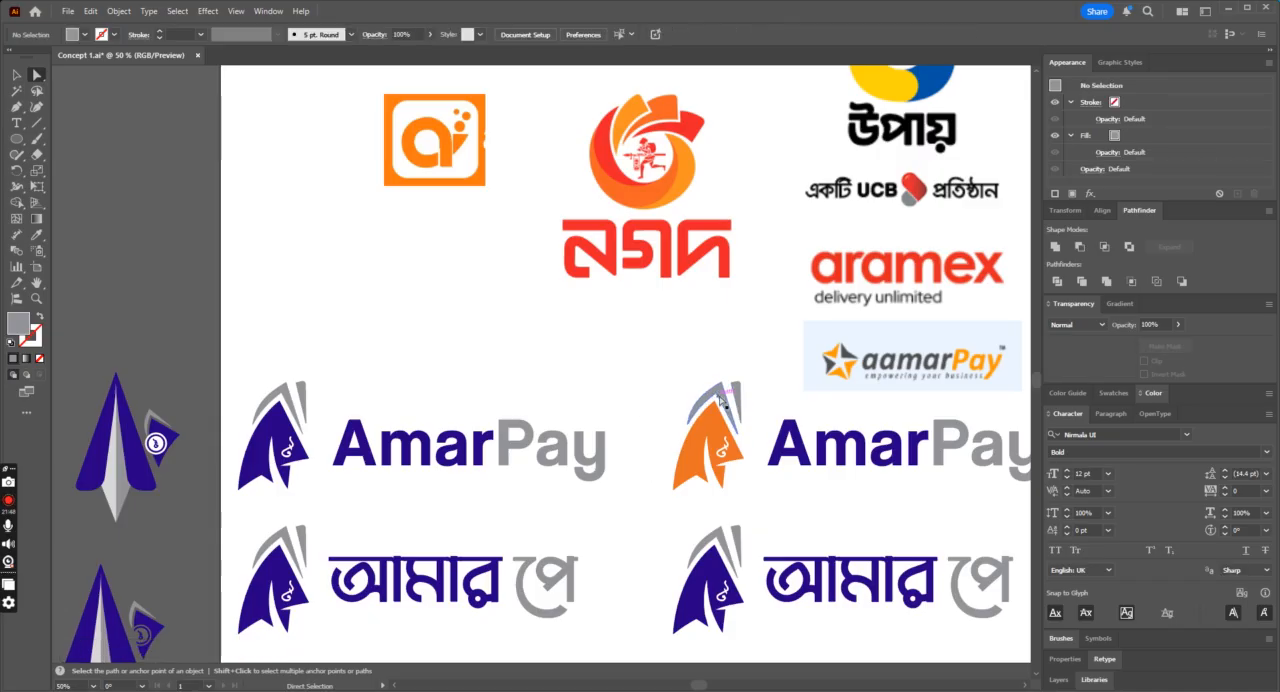
pyautogui.click(722, 400)
pyautogui.press('i')
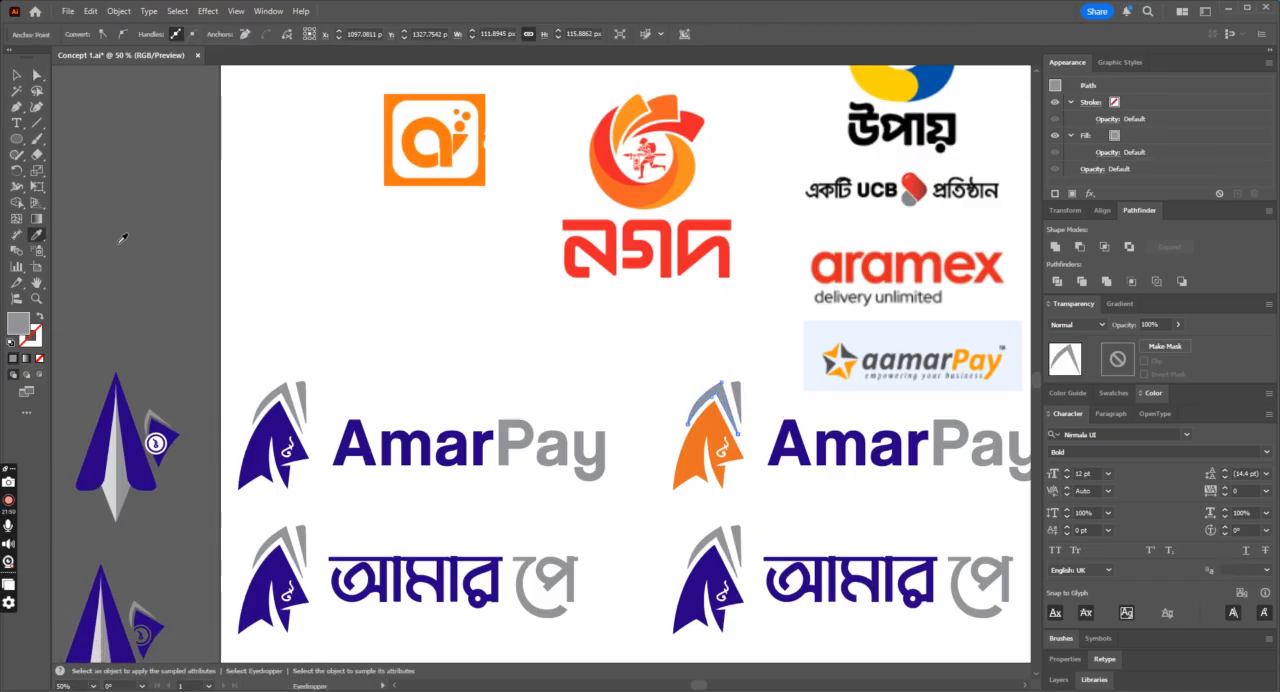
pyautogui.click(636, 226)
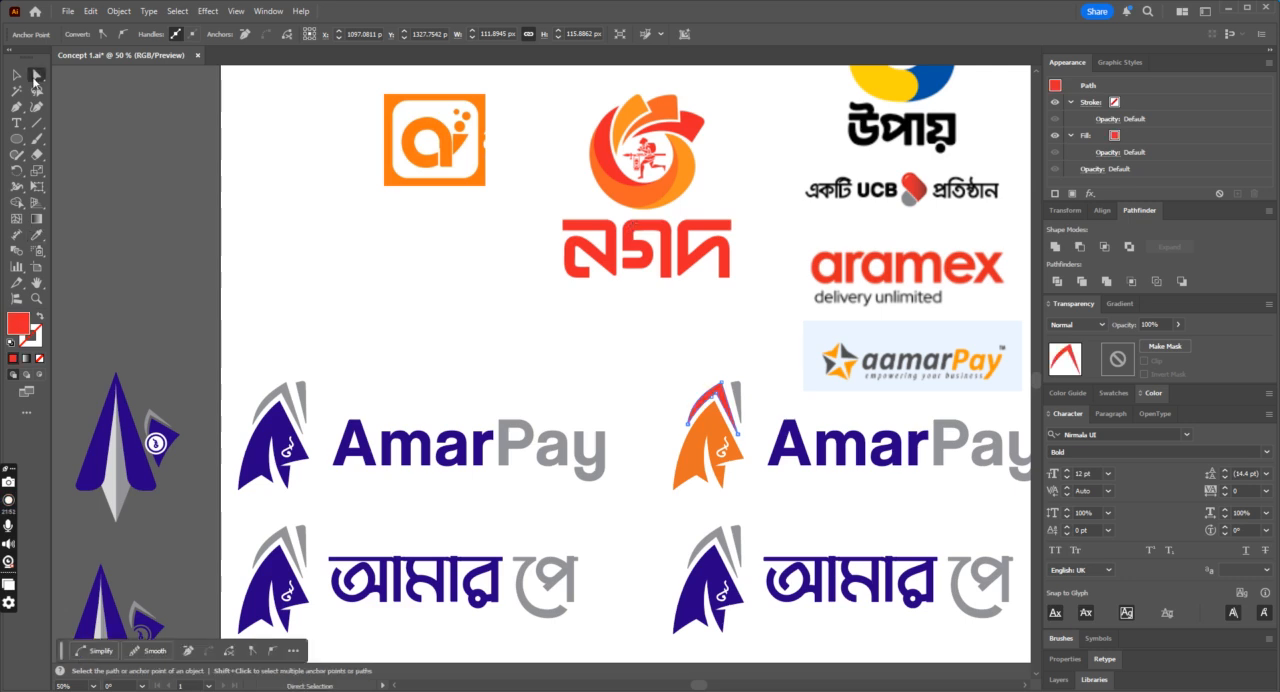
pyautogui.click(36, 76)
pyautogui.click(450, 332)
# Step: Undo the red fold fill and the orange fin fill on the duplicated English logo
pyautogui.scroll(3, 450, 332)
pyautogui.scroll(-3, 450, 332)
pyautogui.hotkey('ctrl', 'z')
pyautogui.hotkey('ctrl', 'z')
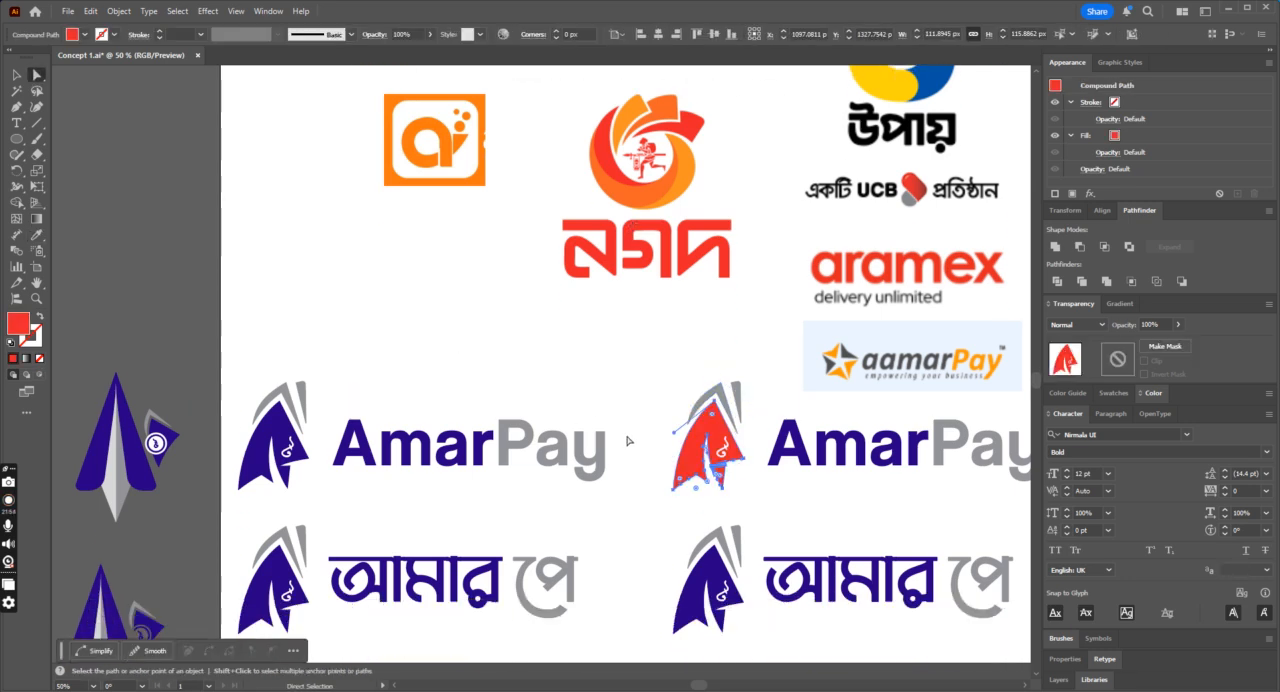
# Step: Set the fill of the duplicated English logo's fin to pure red, hex ff0000, then deselect it
pyautogui.scroll(5, 625, 440)
pyautogui.scroll(-1, 618, 438)
pyautogui.click(36, 234)
pyautogui.scroll(5, 309, 303)
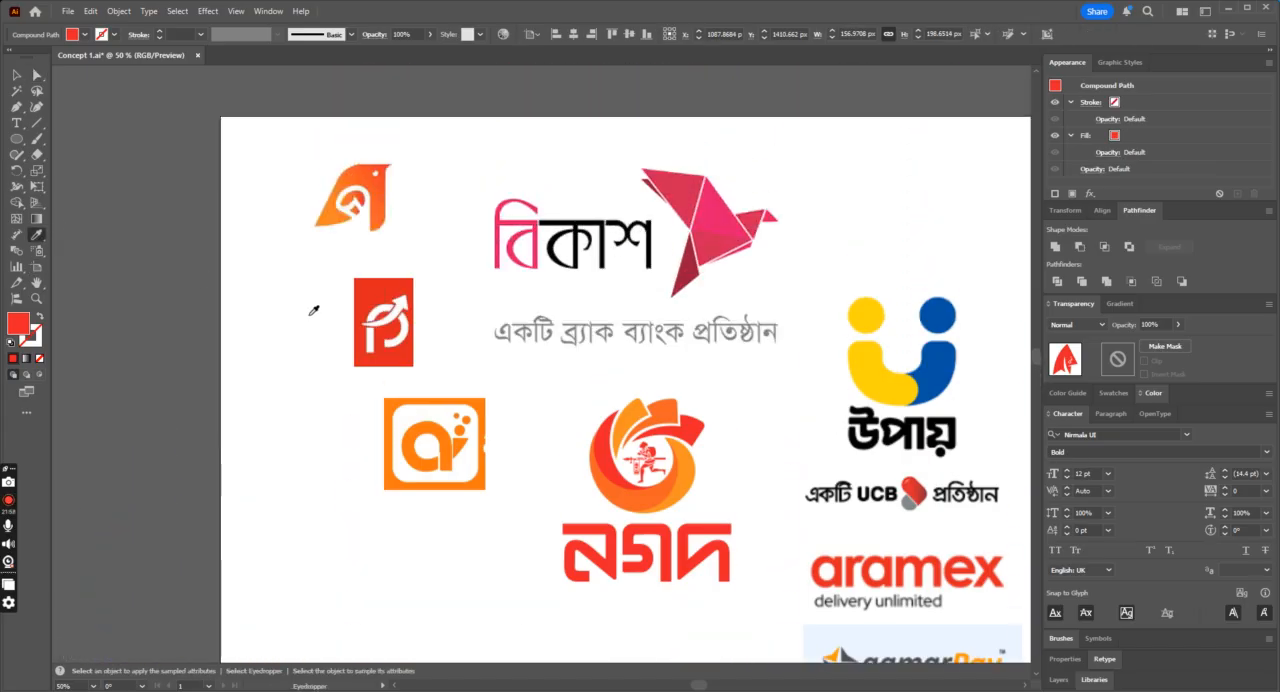
pyautogui.scroll(-6, 315, 305)
pyautogui.scroll(-2, 320, 306)
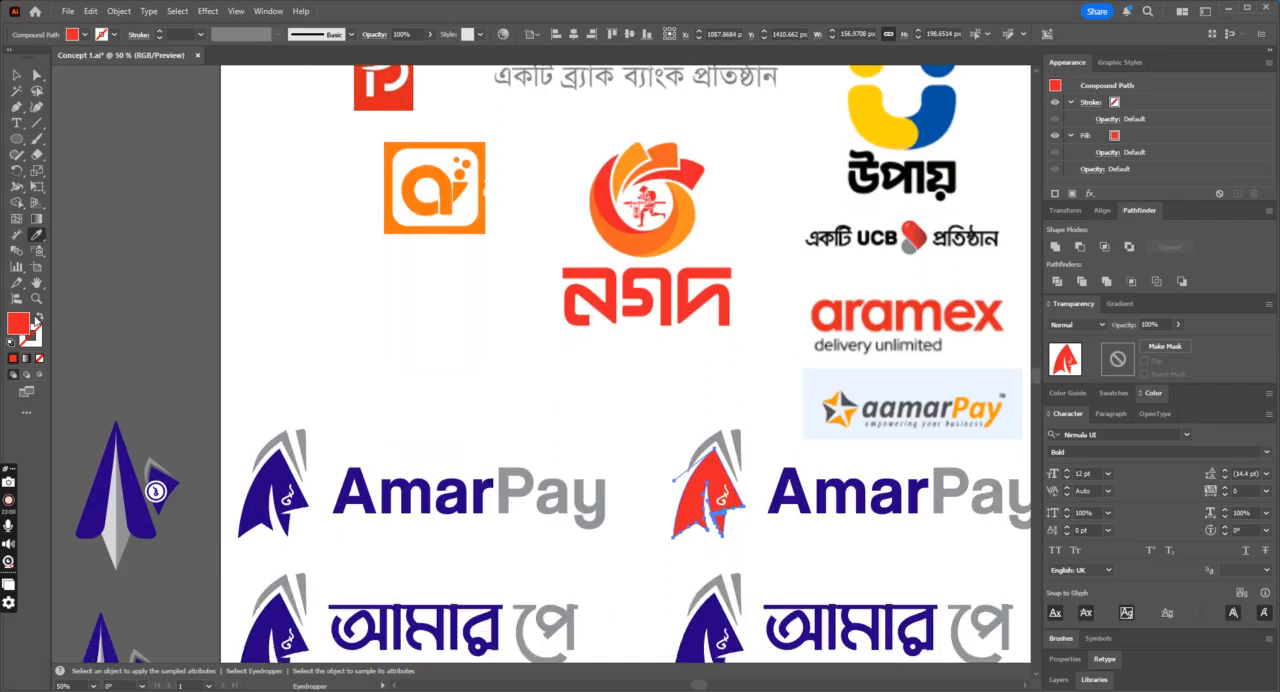
pyautogui.doubleClick(22, 327)
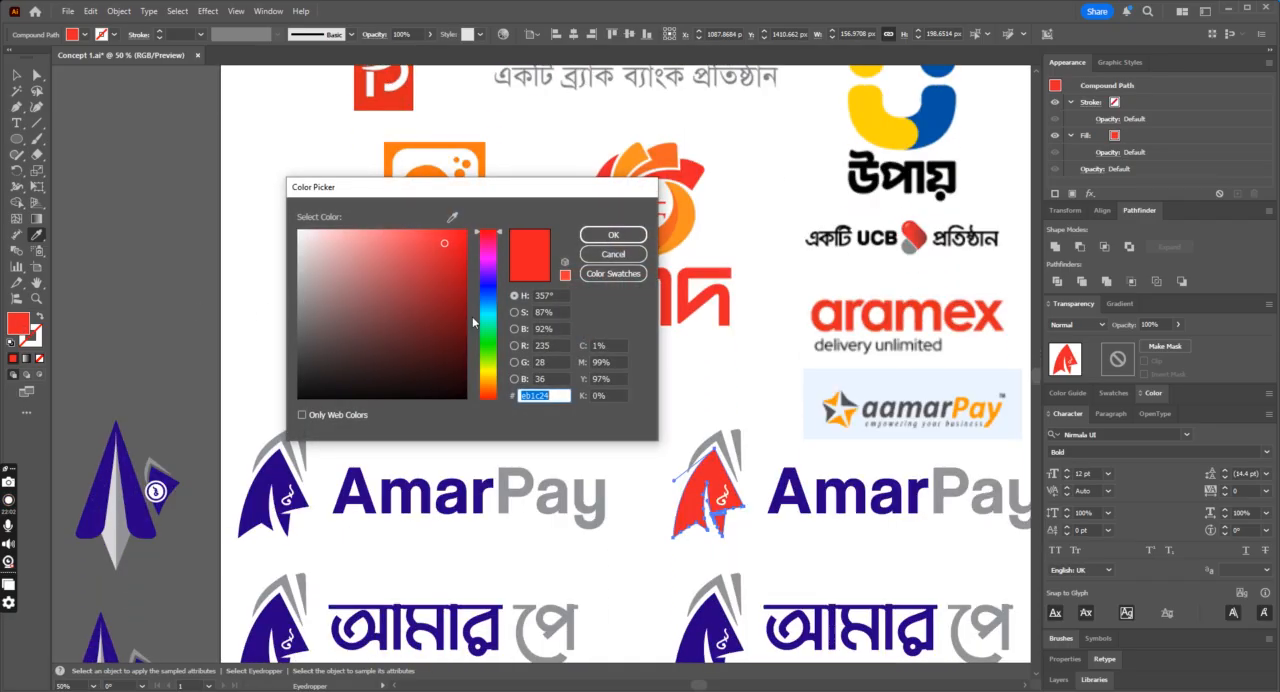
pyautogui.click(489, 389)
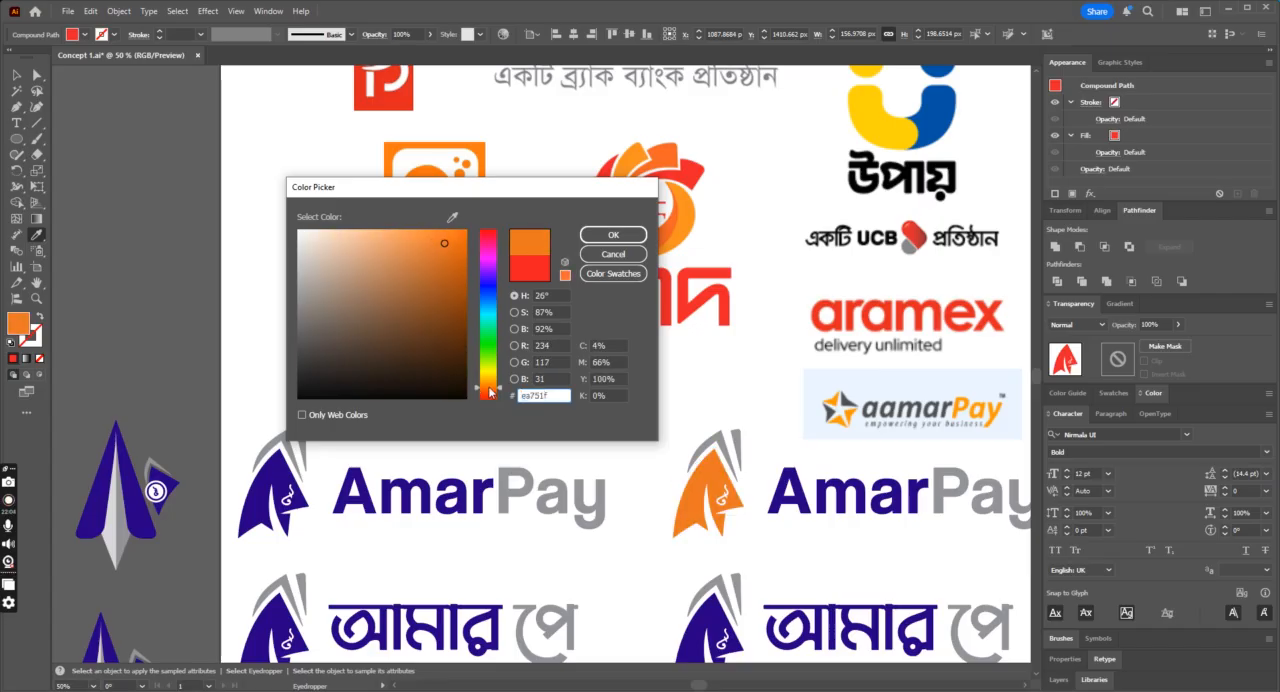
pyautogui.moveTo(490, 393); pyautogui.dragTo(488, 390)
pyautogui.write('ff0000')
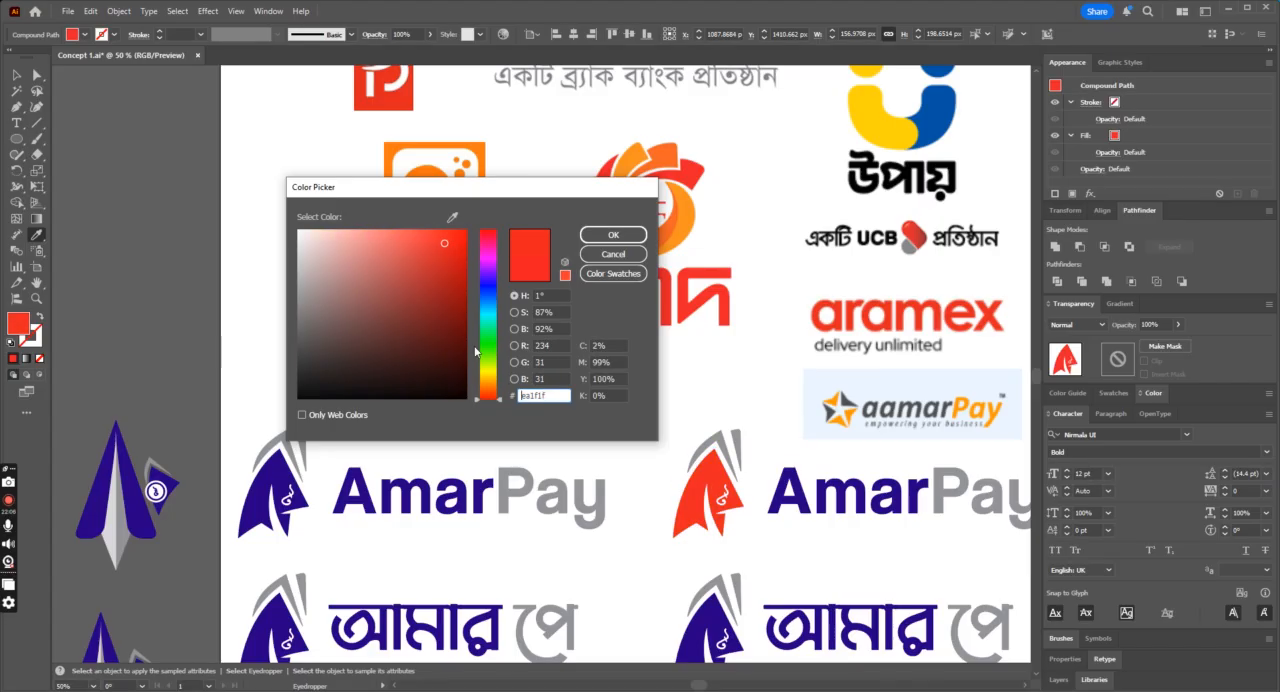
pyautogui.click(613, 235)
pyautogui.click(645, 429)
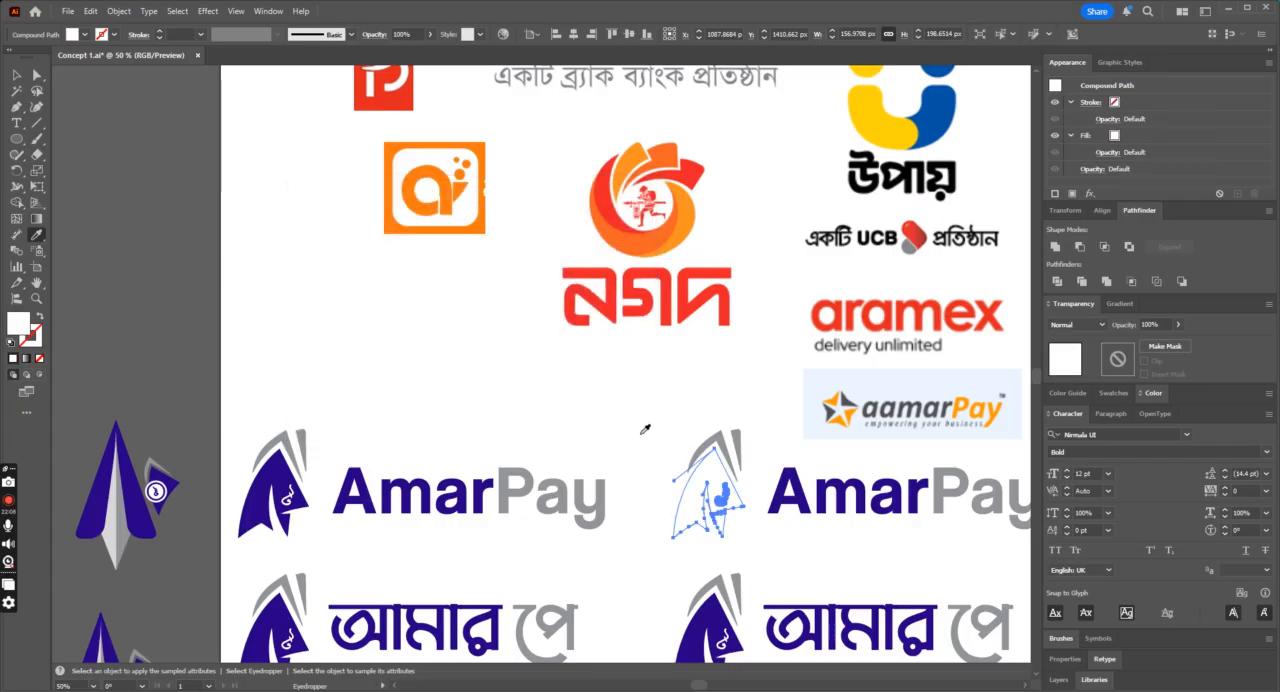
pyautogui.hotkey('ctrl', 'z')
pyautogui.click(40, 76)
pyautogui.click(698, 425)
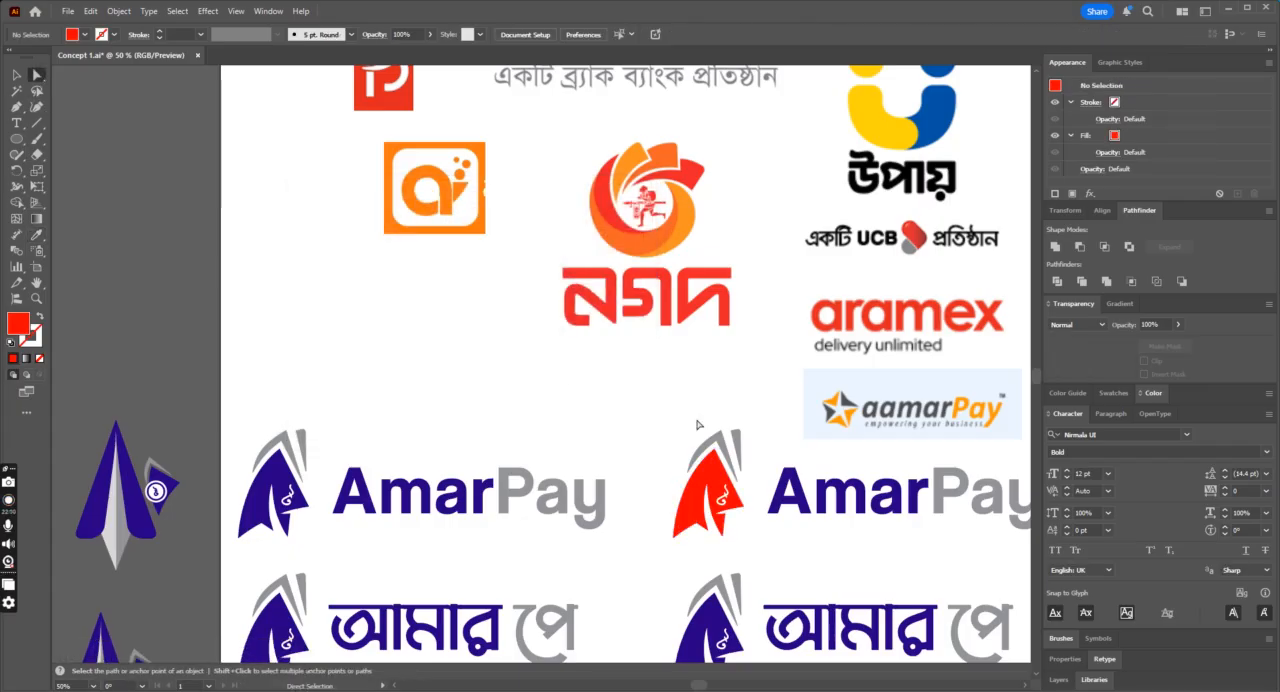
# Step: Recolour the narrow right-hand fold of the duplicated English logo with the fin's red
pyautogui.click(740, 447)
pyautogui.press('i')
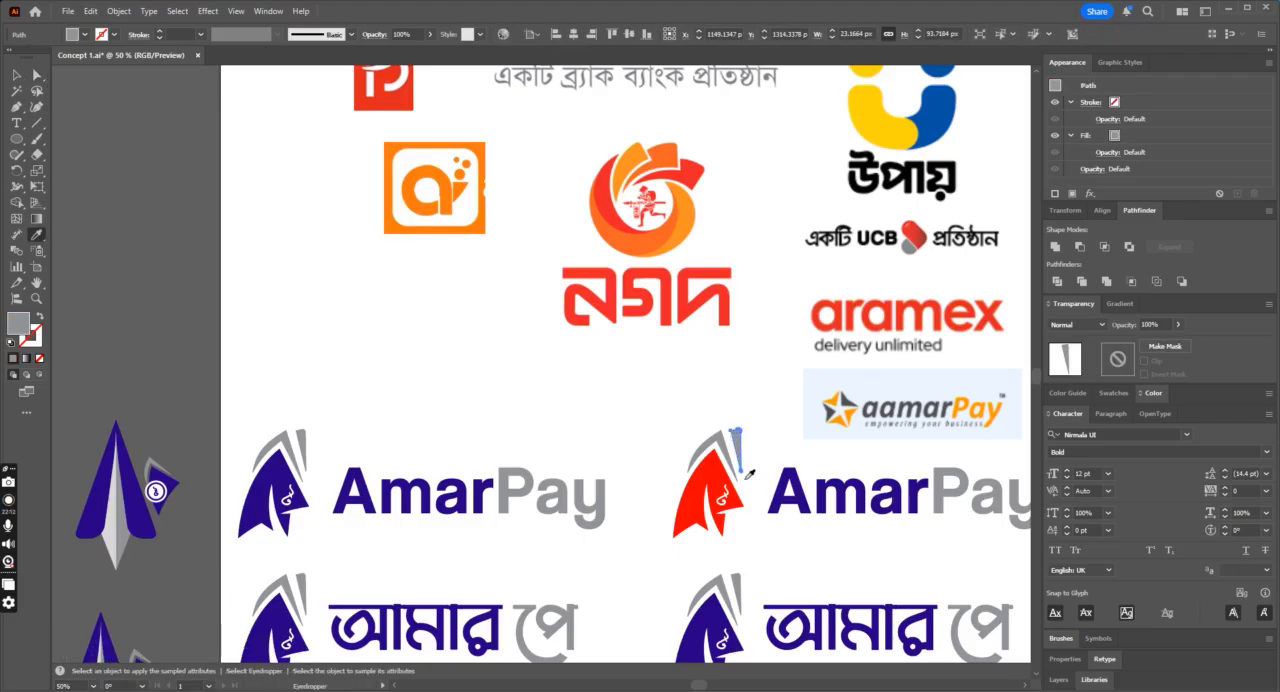
pyautogui.click(710, 466)
pyautogui.click(38, 76)
pyautogui.click(577, 302)
pyautogui.scroll(-3, 577, 302)
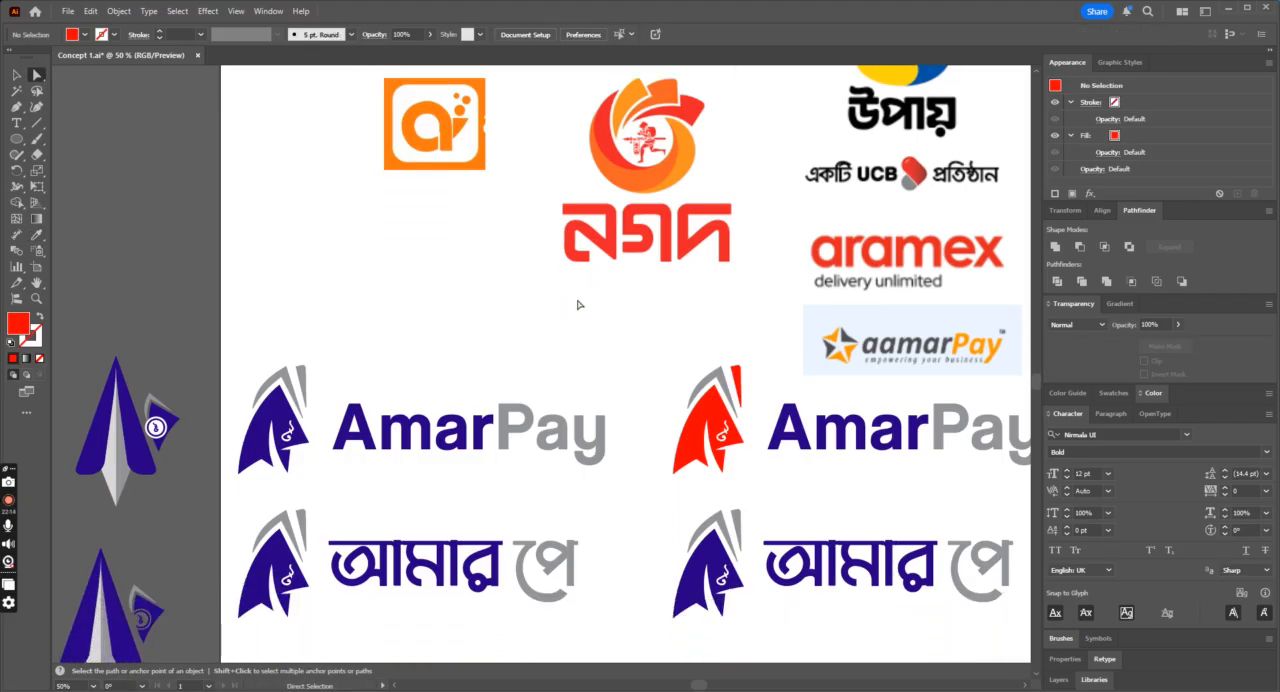
# Step: Recolour the fin and narrow right-hand fold of the duplicated Bengali logo with the English fin's red
pyautogui.click(710, 518)
pyautogui.press('i')
pyautogui.click(717, 373)
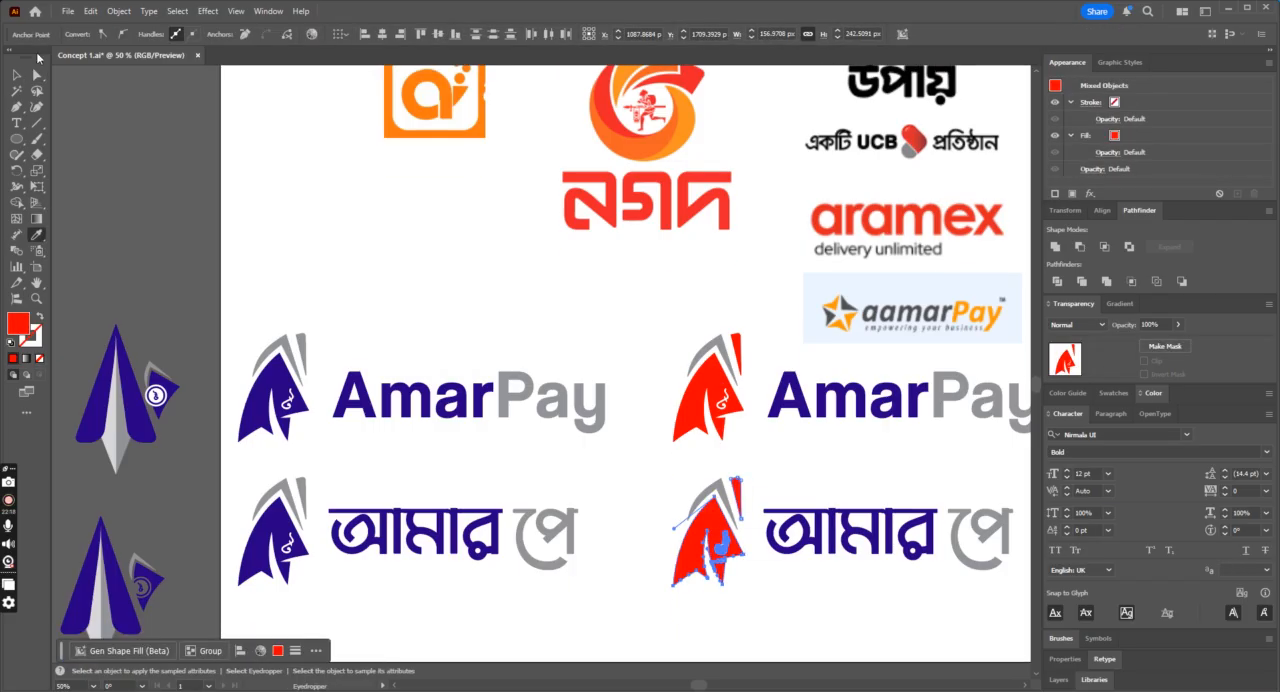
pyautogui.click(37, 75)
# Step: Colour the Amar part of the duplicated English wordmark with the fin's red
pyautogui.click(16, 122)
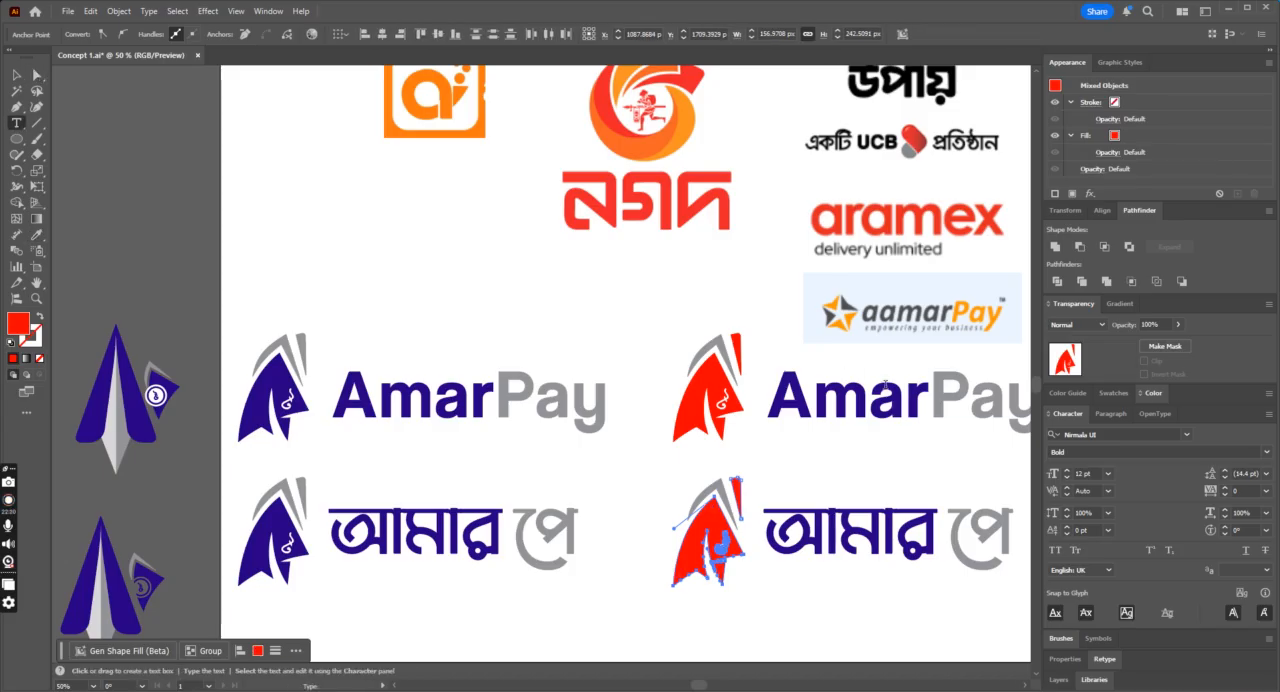
pyautogui.moveTo(930, 398); pyautogui.dragTo(767, 398)
pyautogui.press('i')
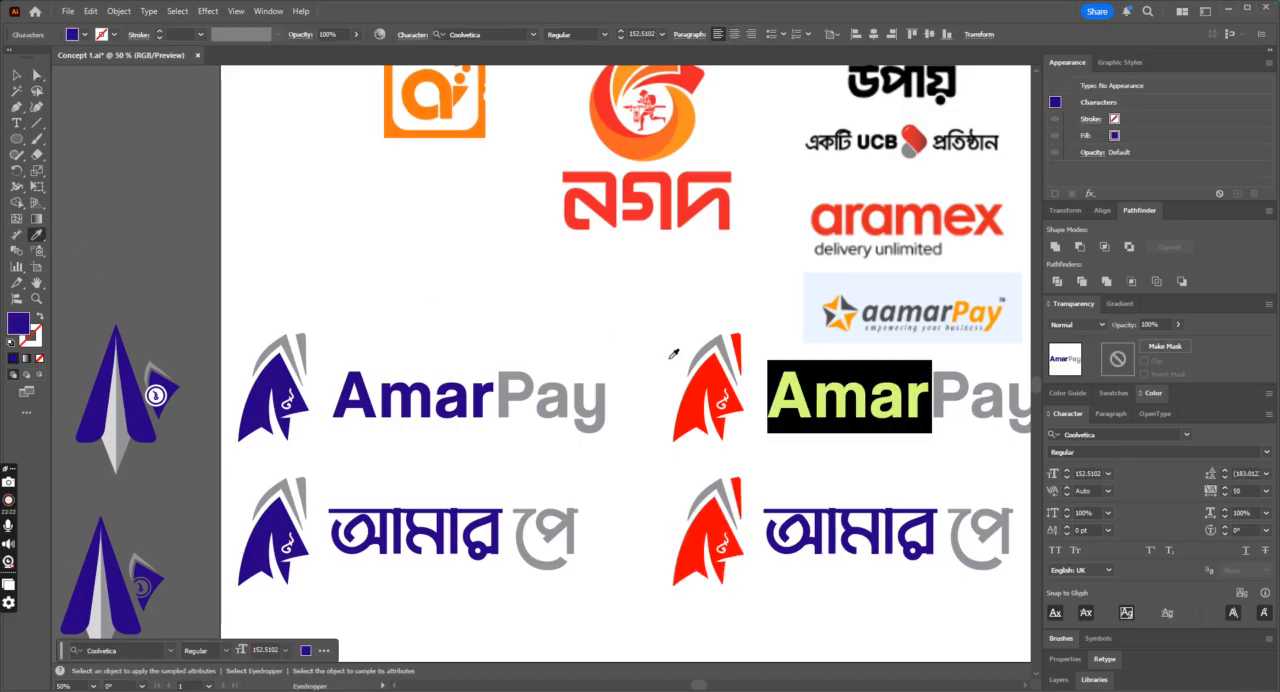
pyautogui.click(713, 375)
# Step: Colour the আমার part of the duplicated Bengali wordmark with the fin's red, then deselect it
pyautogui.click(22, 127)
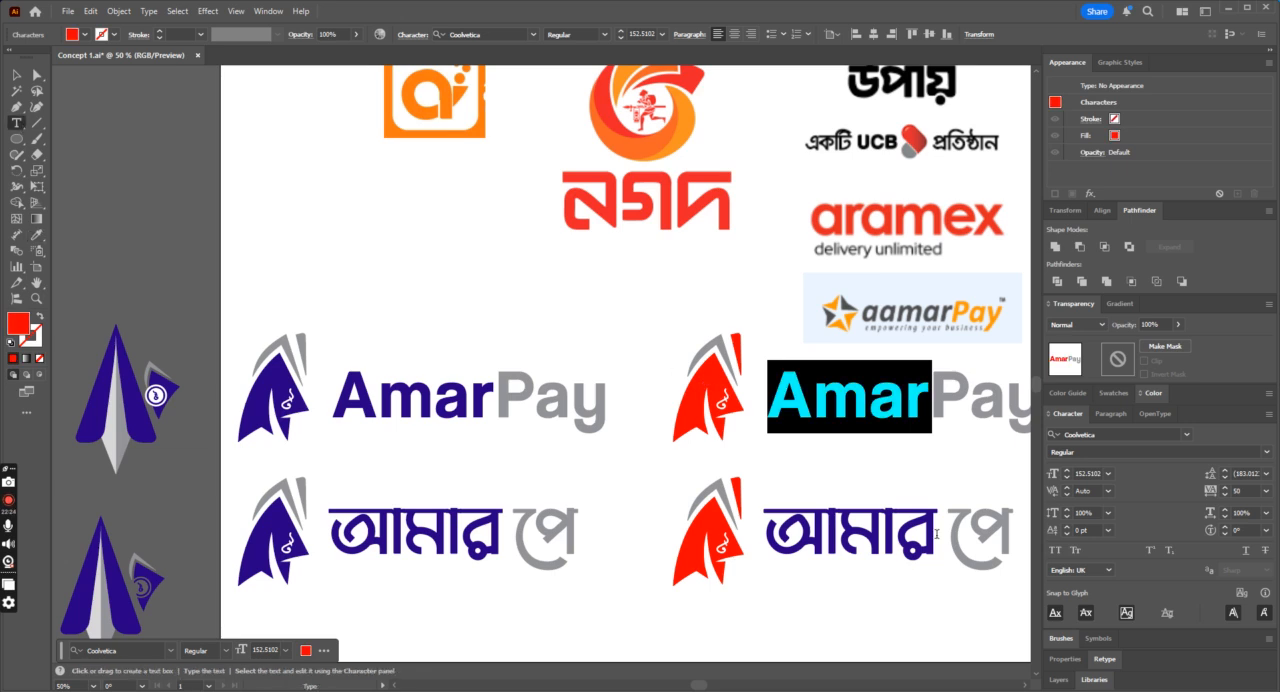
pyautogui.moveTo(937, 533); pyautogui.dragTo(765, 533)
pyautogui.click(37, 237)
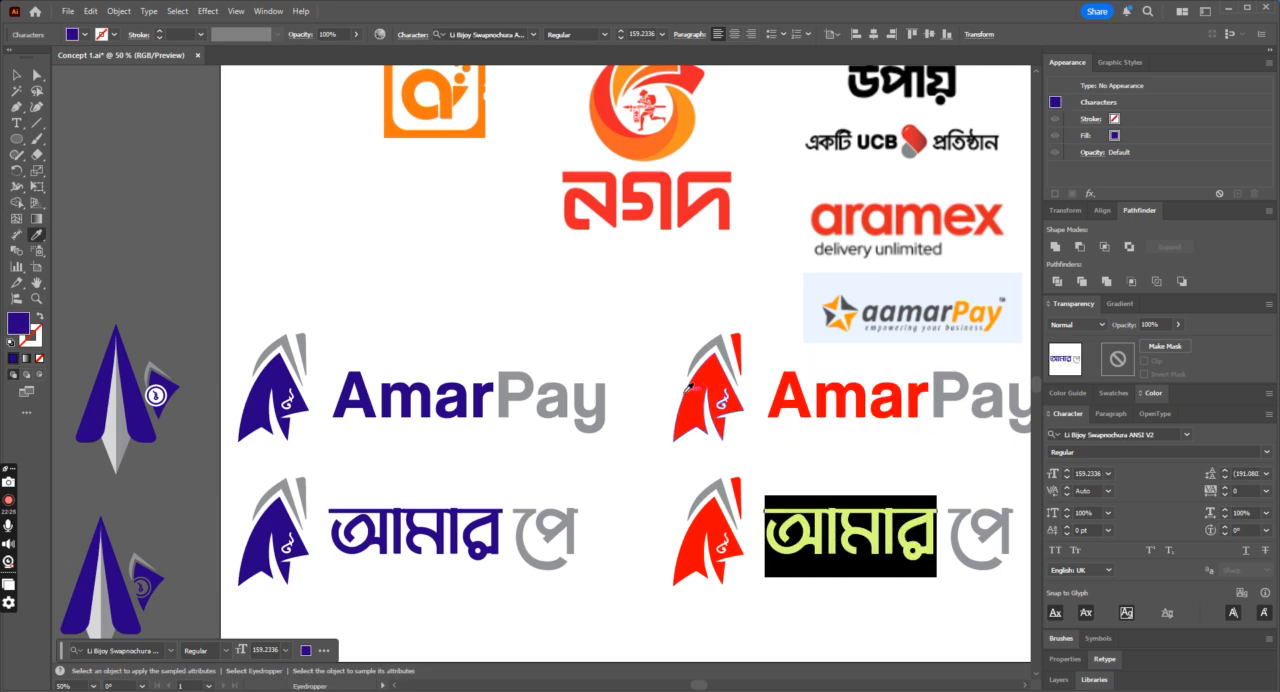
pyautogui.click(688, 387)
pyautogui.click(17, 76)
pyautogui.click(486, 266)
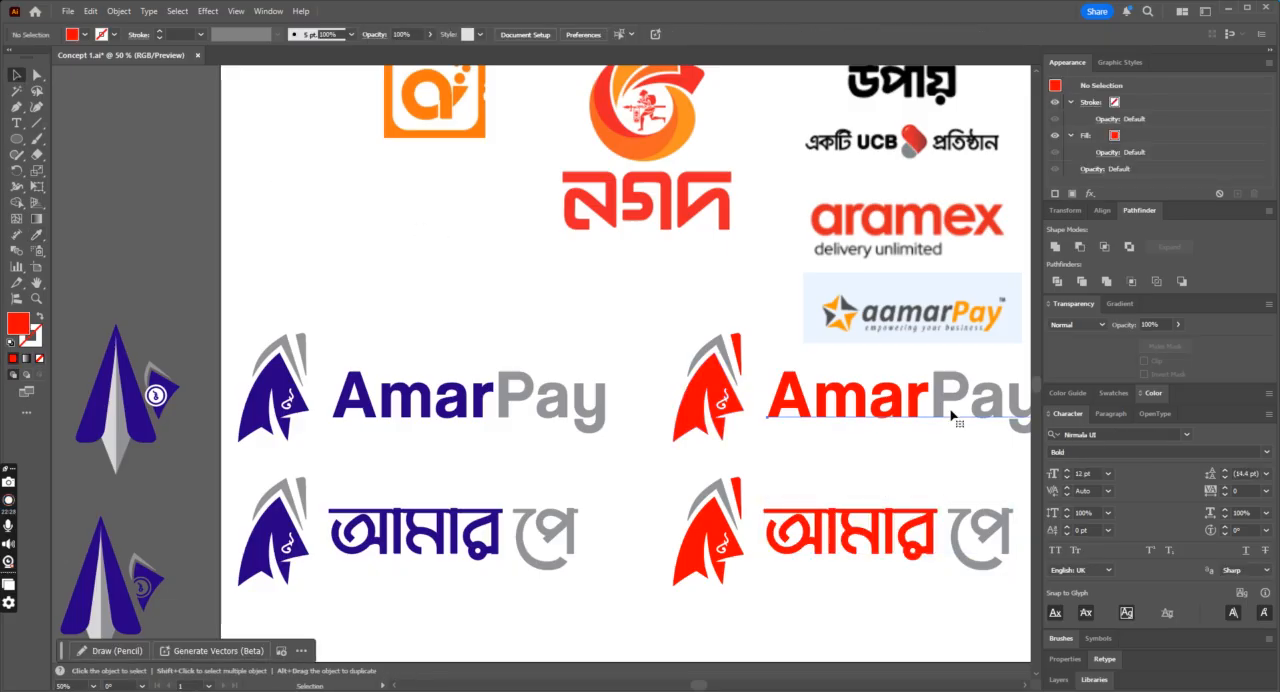
# Step: Check the fonts of the spare wordmarks beside the artboard and set the red AmarPay wordmark in Dense-Regular
pyautogui.click(951, 415)
pyautogui.hotkey('ctrl', '-')
pyautogui.hotkey('ctrl', '-')
pyautogui.click(697, 429)
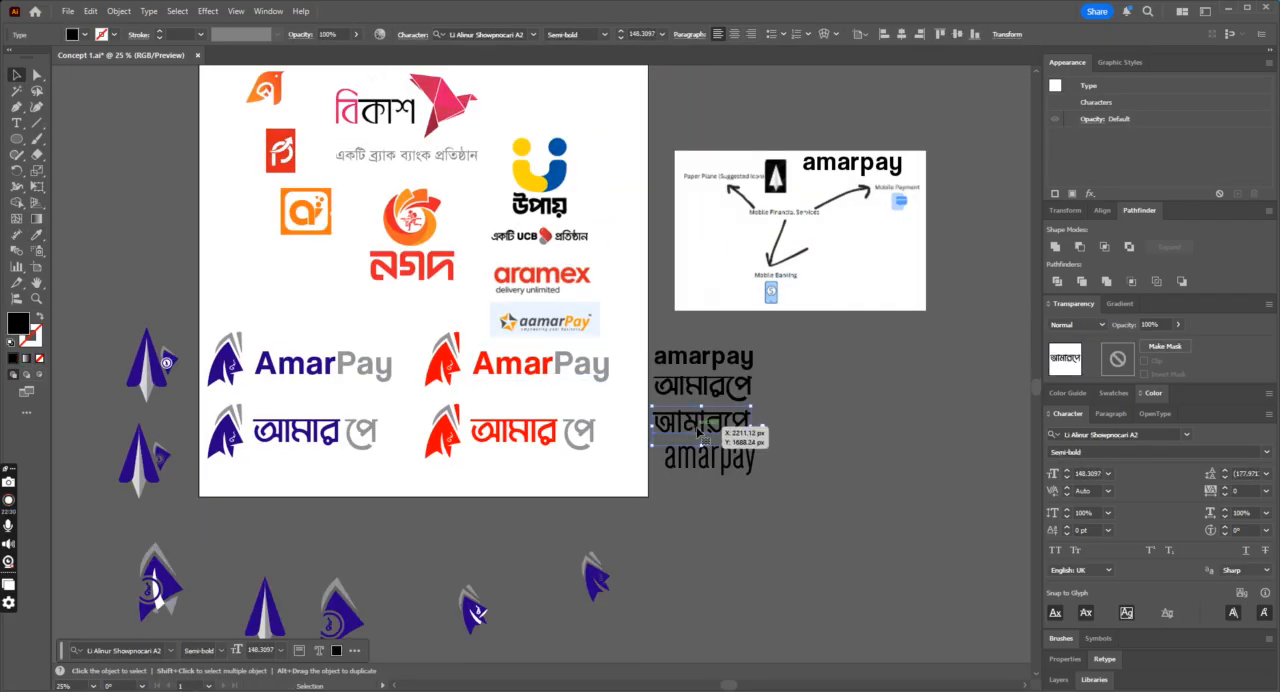
pyautogui.click(702, 472)
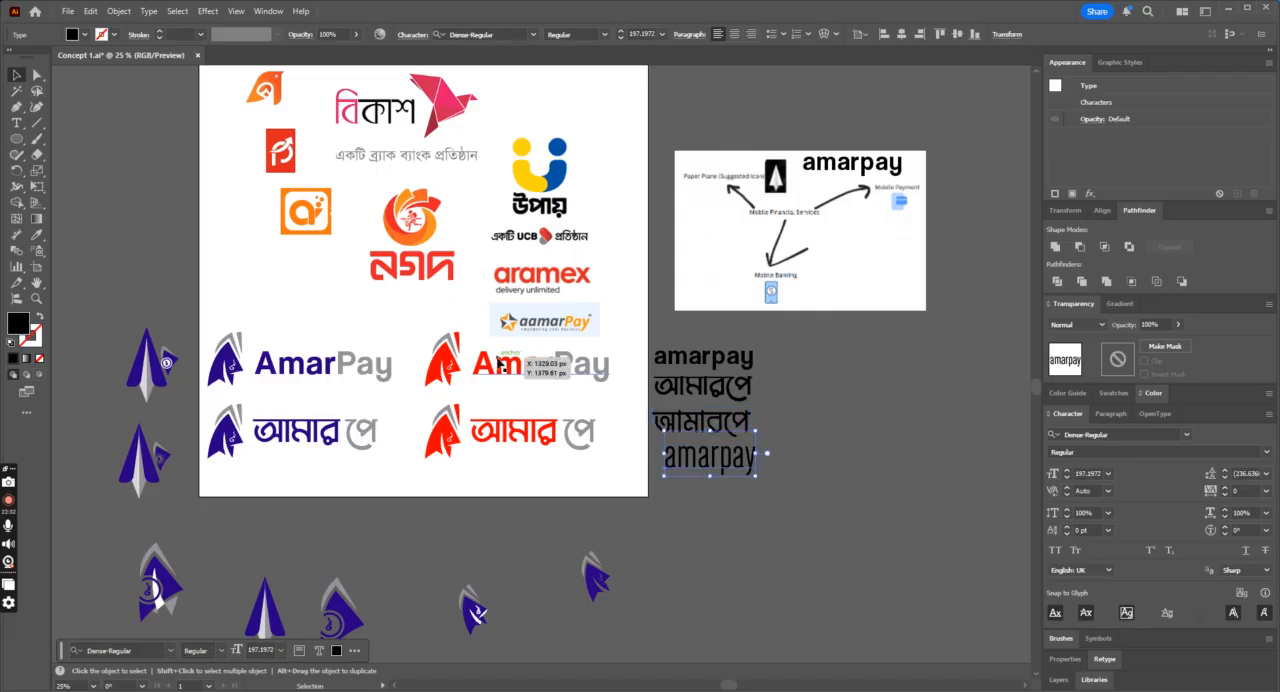
pyautogui.click(572, 366)
pyautogui.click(490, 34)
pyautogui.write('Den')
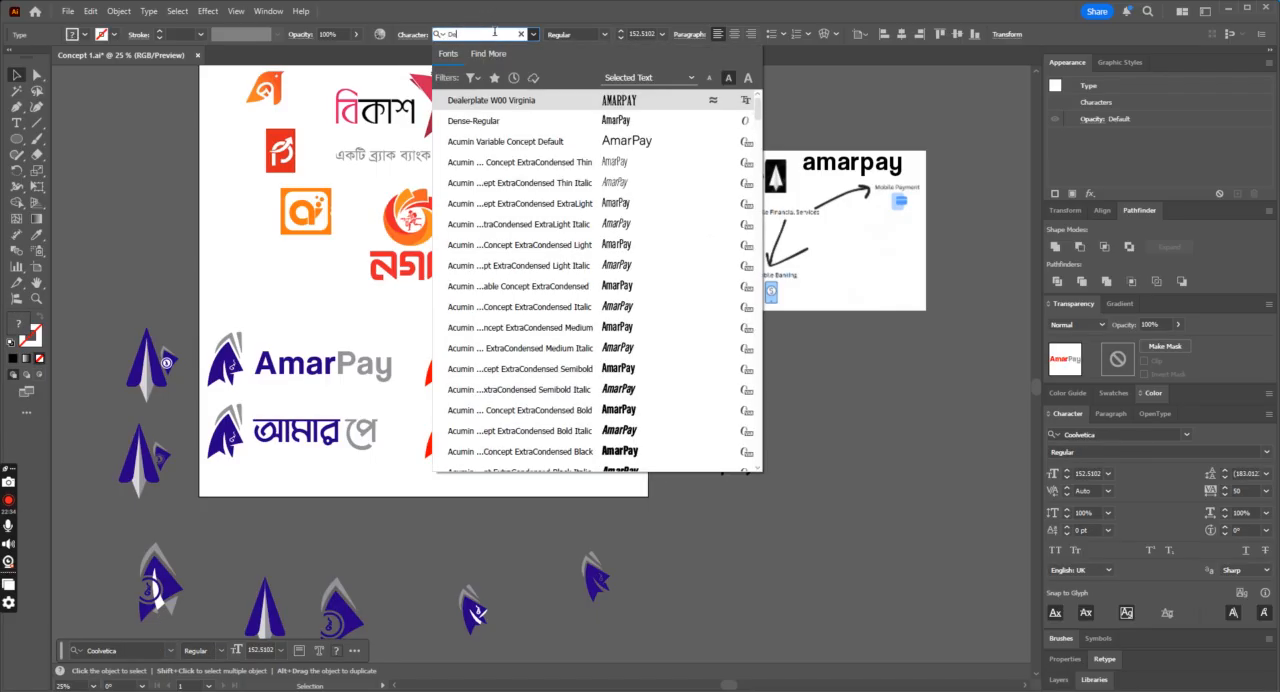
pyautogui.press('Return')
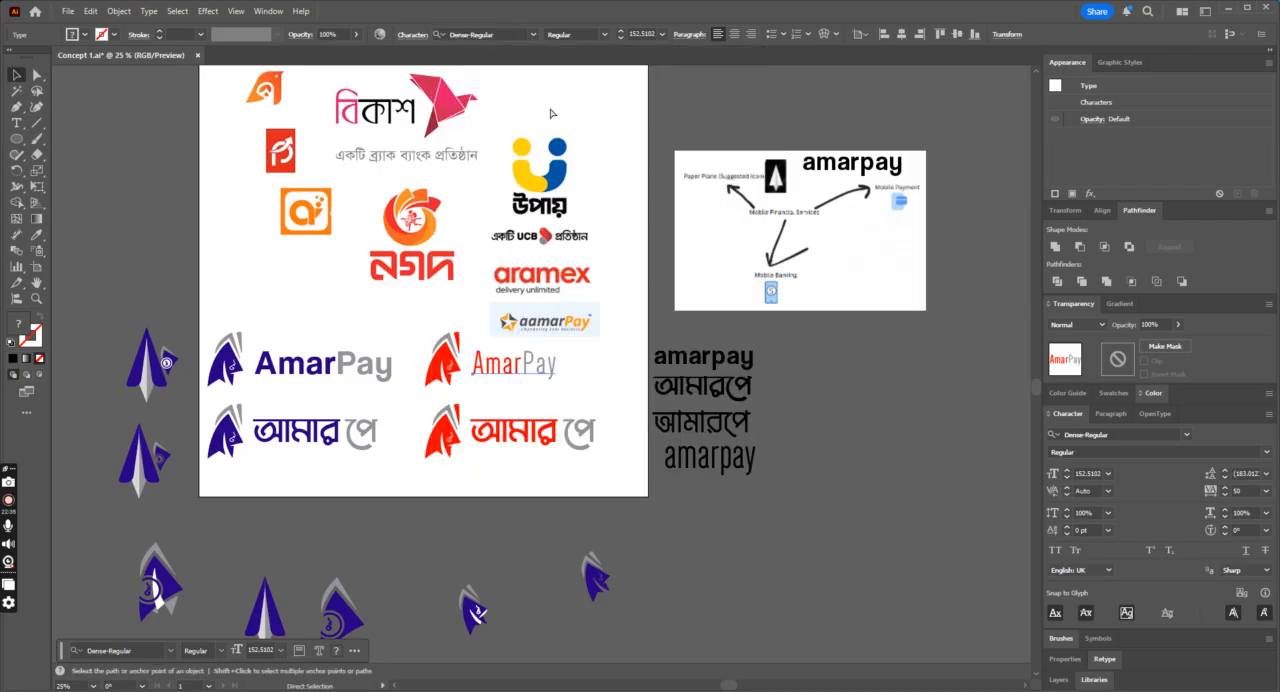
# Step: Set the tracking of the red AmarPay wordmark to 0
pyautogui.hotkey('ctrl', '=')
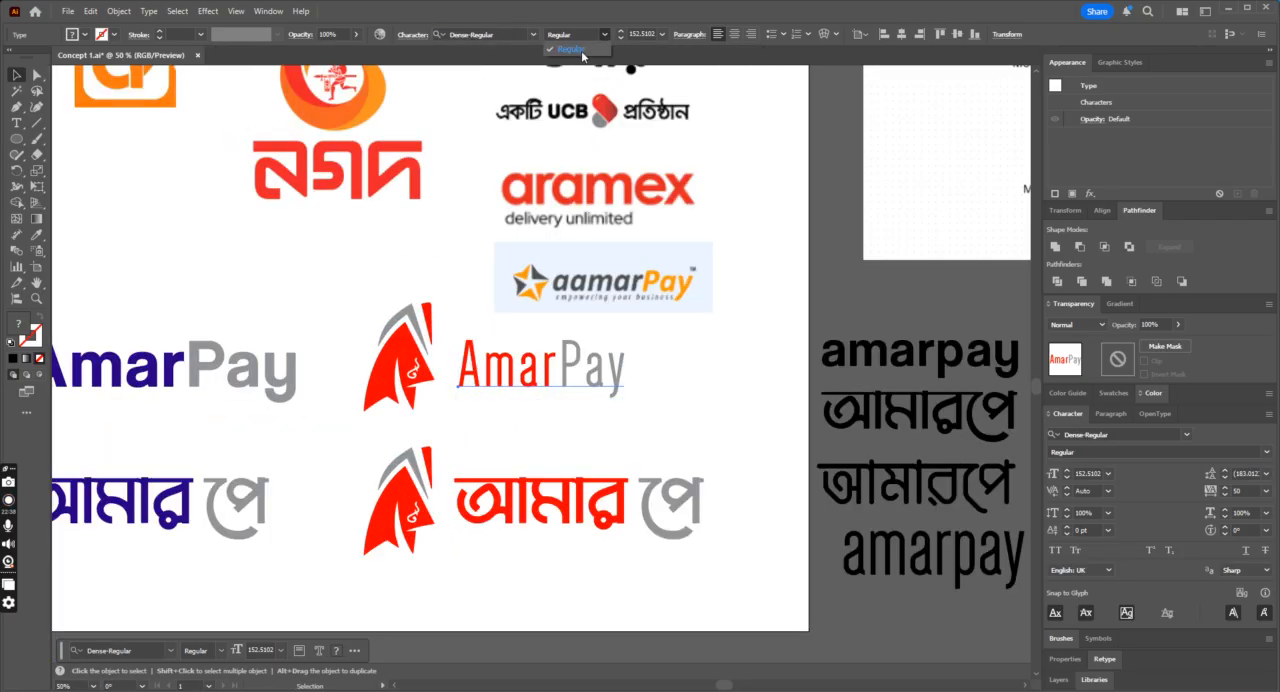
pyautogui.click(1240, 490)
pyautogui.write('0')
pyautogui.press('Return')
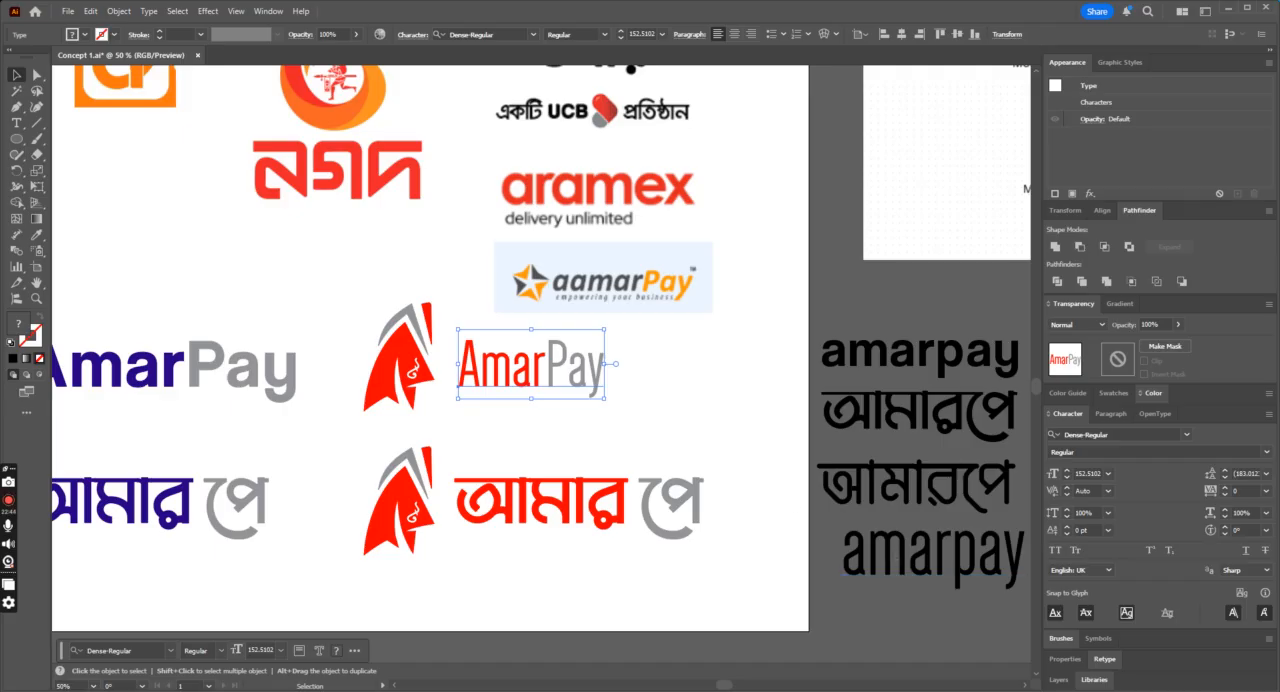
# Step: Replace the red AmarPay wordmark with a copy of the condensed amarpay text, enlarged to about 232 pt beside the icon
pyautogui.click(18, 123)
pyautogui.click(15, 75)
pyautogui.press('Delete')
pyautogui.click(868, 528)
pyautogui.moveTo(941, 563); pyautogui.dragTo(546, 376)
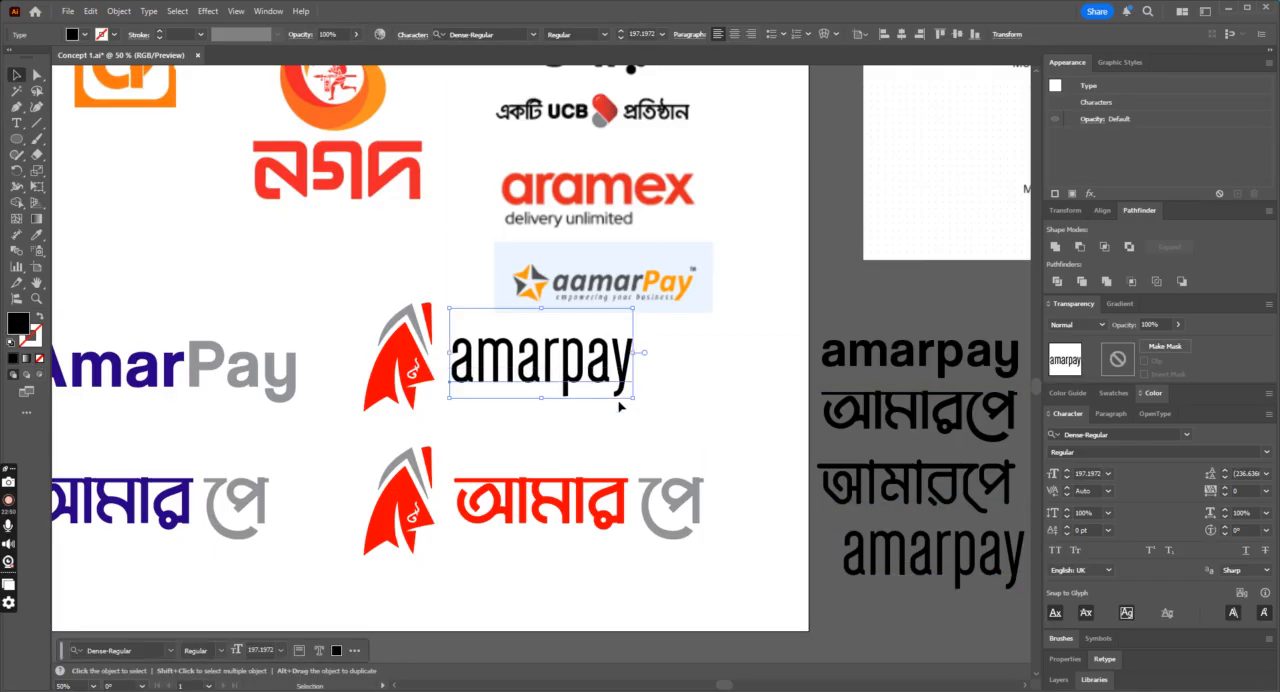
pyautogui.moveTo(634, 400); pyautogui.dragTo(665, 413)
pyautogui.moveTo(616, 377); pyautogui.dragTo(624, 373)
# Step: Colour the amar part of the condensed wordmark with the fin's red
pyautogui.click(17, 124)
pyautogui.moveTo(584, 334); pyautogui.dragTo(360, 334)
pyautogui.click(36, 236)
pyautogui.click(407, 350)
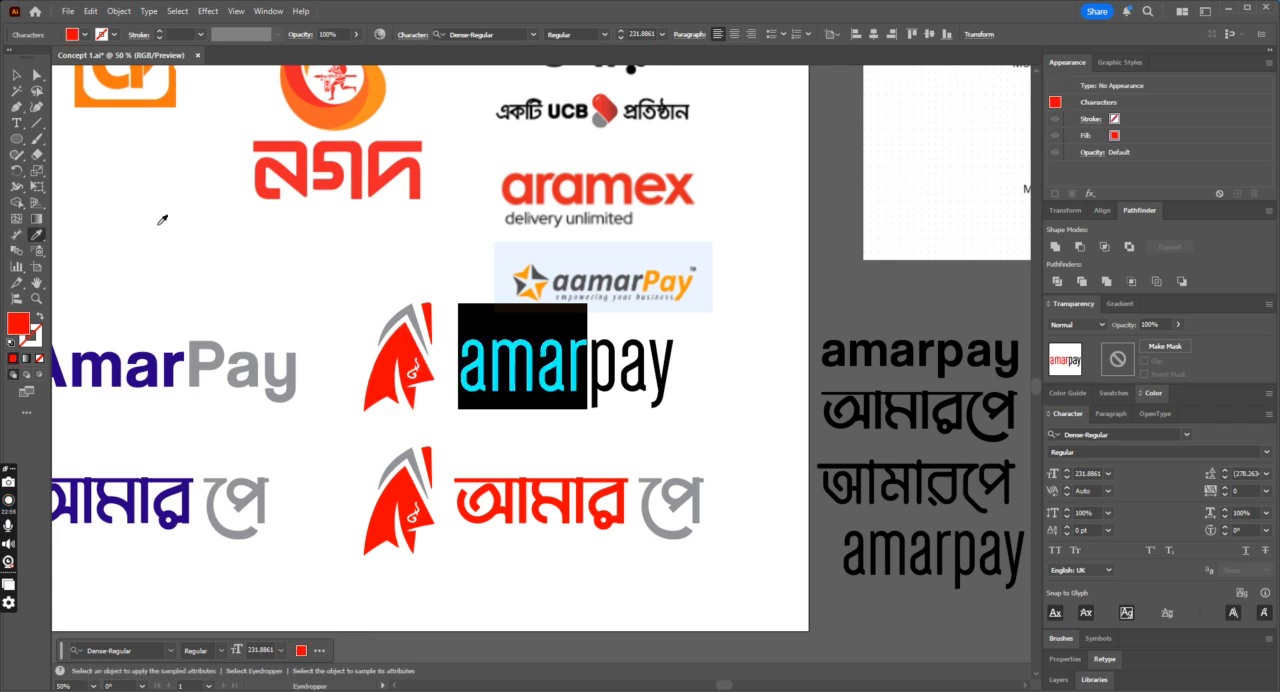
# Step: Colour the pay part of the condensed wordmark with the fold's grey, then deselect it
pyautogui.click(17, 127)
pyautogui.moveTo(590, 362); pyautogui.dragTo(691, 364)
pyautogui.click(36, 236)
pyautogui.click(412, 318)
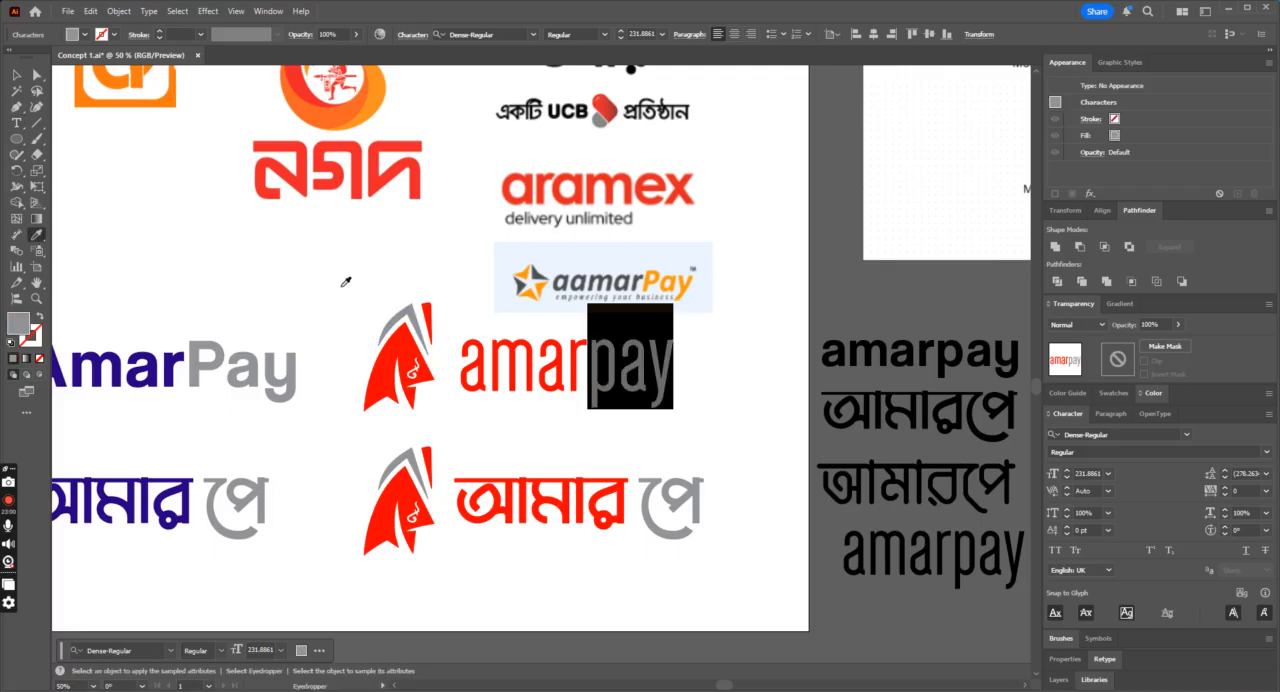
pyautogui.click(17, 75)
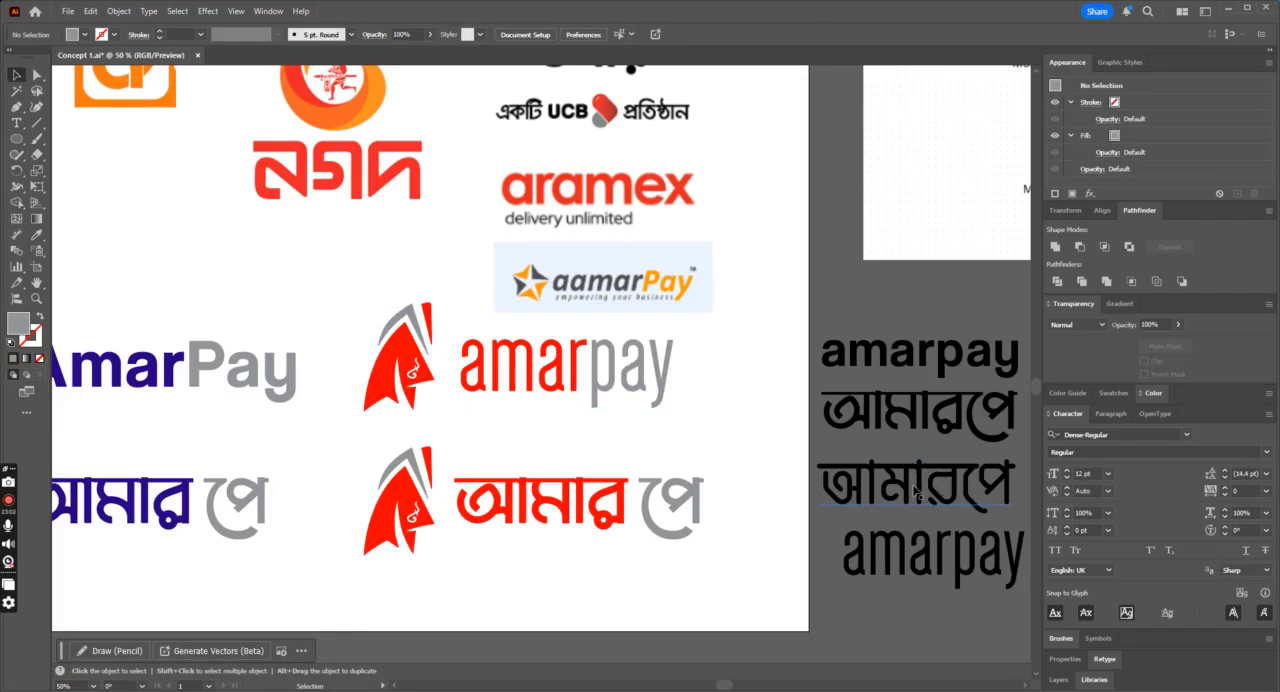
# Step: Replace the red Bengali wordmark with a copy of the thinner Bengali text, enlarged to about 181 pt, beside the lower red icon
pyautogui.click(980, 501)
pyautogui.moveTo(980, 501); pyautogui.dragTo(605, 520)
pyautogui.click(702, 498)
pyautogui.press('Delete')
pyautogui.click(638, 500)
pyautogui.moveTo(645, 509); pyautogui.dragTo(636, 370)
pyautogui.moveTo(670, 411); pyautogui.dragTo(692, 429)
pyautogui.press('Up')
pyautogui.press('Up')
pyautogui.press('Up')
pyautogui.press('Up')
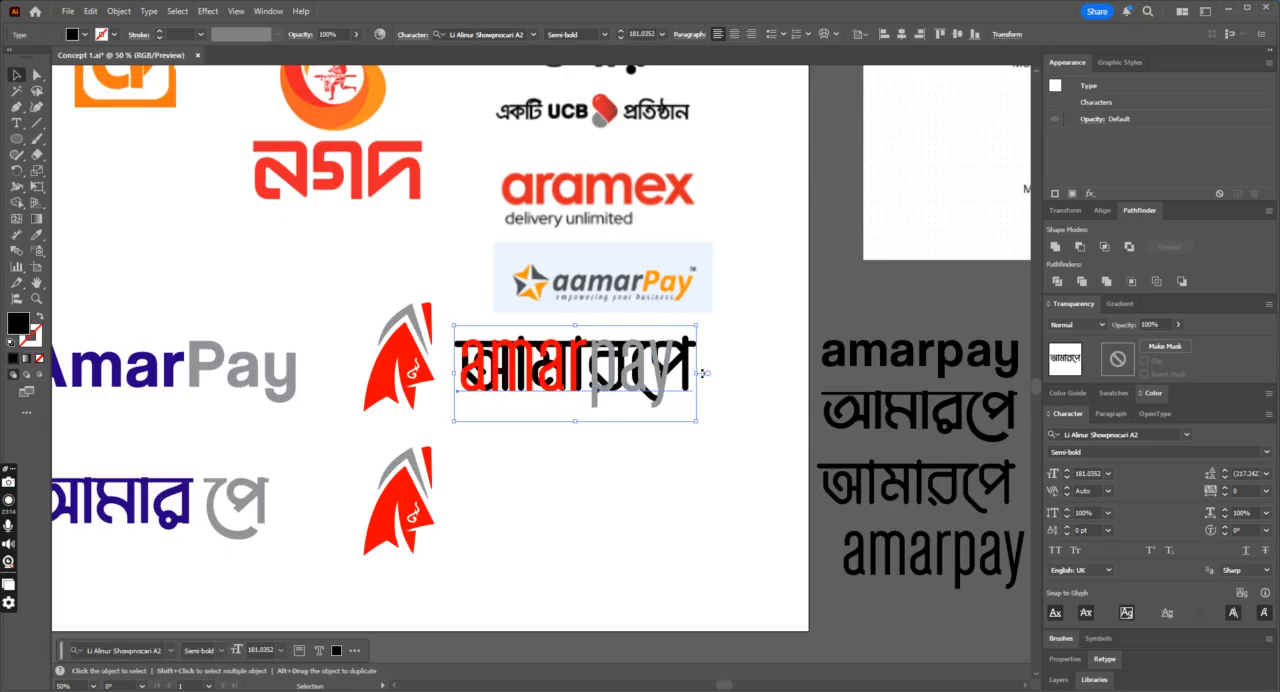
pyautogui.moveTo(685, 368); pyautogui.dragTo(686, 508)
# Step: Insert a space before পে in the new Bengali wordmark and colour আমার with the icon's red
pyautogui.click(16, 124)
pyautogui.click(628, 500)
pyautogui.moveTo(629, 500); pyautogui.dragTo(352, 478)
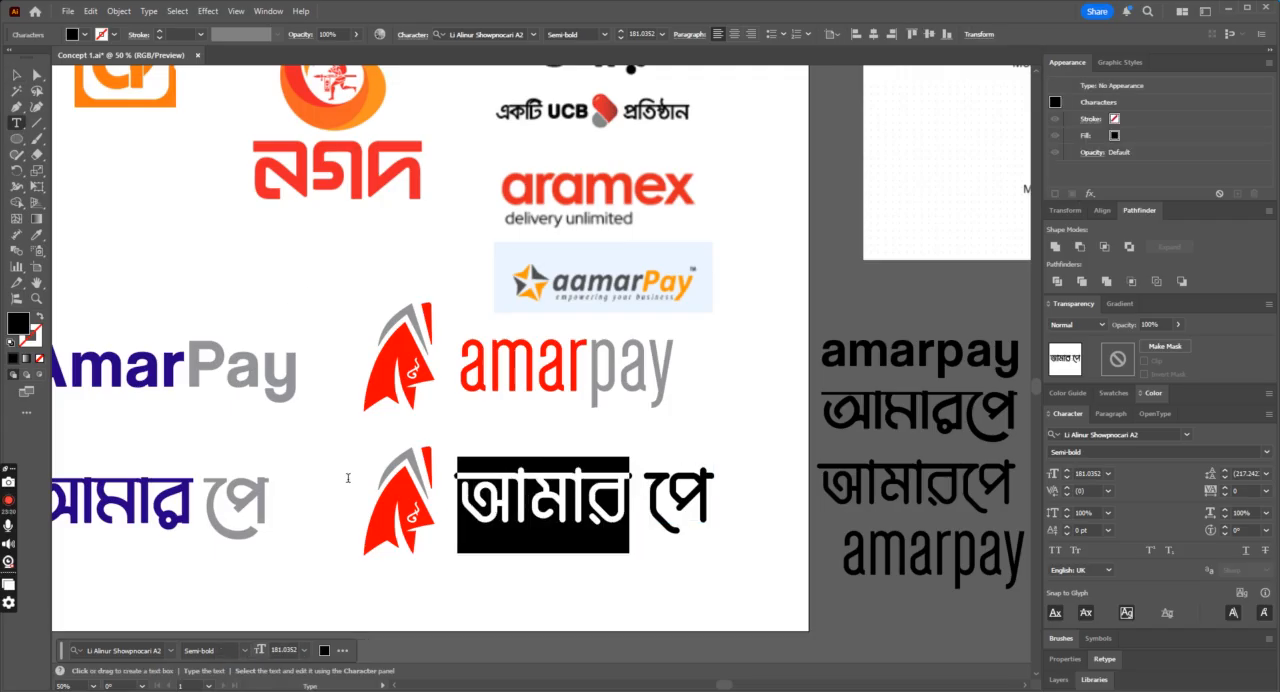
pyautogui.click(40, 238)
pyautogui.click(401, 485)
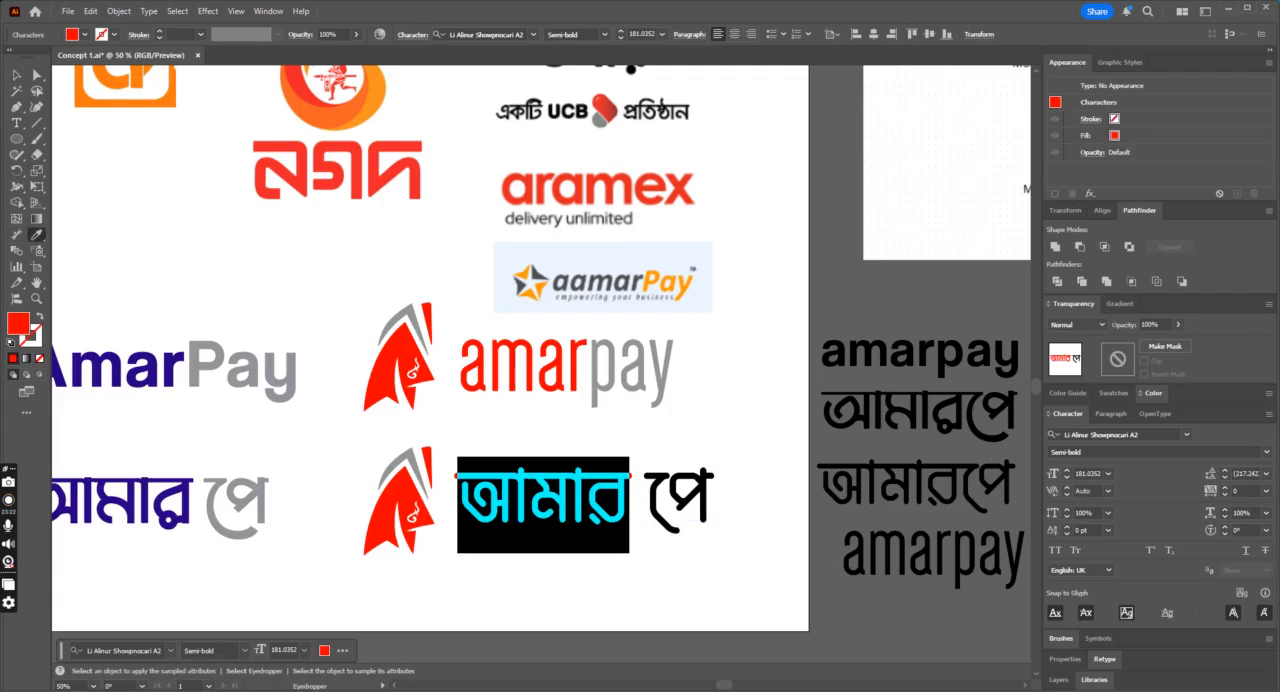
# Step: Colour the পে part of the new Bengali wordmark with the grey of the pay lettering, then deselect it
pyautogui.click(16, 122)
pyautogui.moveTo(634, 486); pyautogui.dragTo(747, 492)
pyautogui.click(36, 238)
pyautogui.click(640, 375)
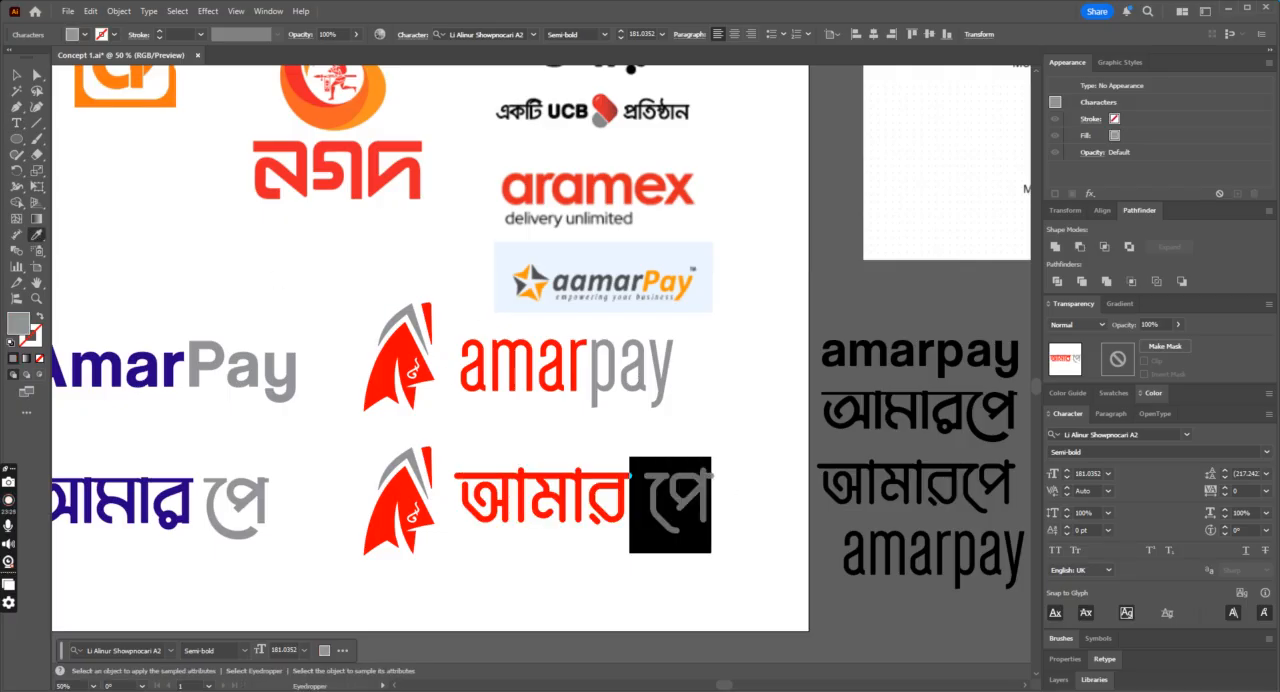
pyautogui.click(17, 77)
pyautogui.click(320, 237)
# Step: Unlock the reference images and move them off the artboard to its right
pyautogui.hotkey('ctrl', '-')
pyautogui.hotkey('ctrl', '-')
pyautogui.scroll(-1, 320, 238)
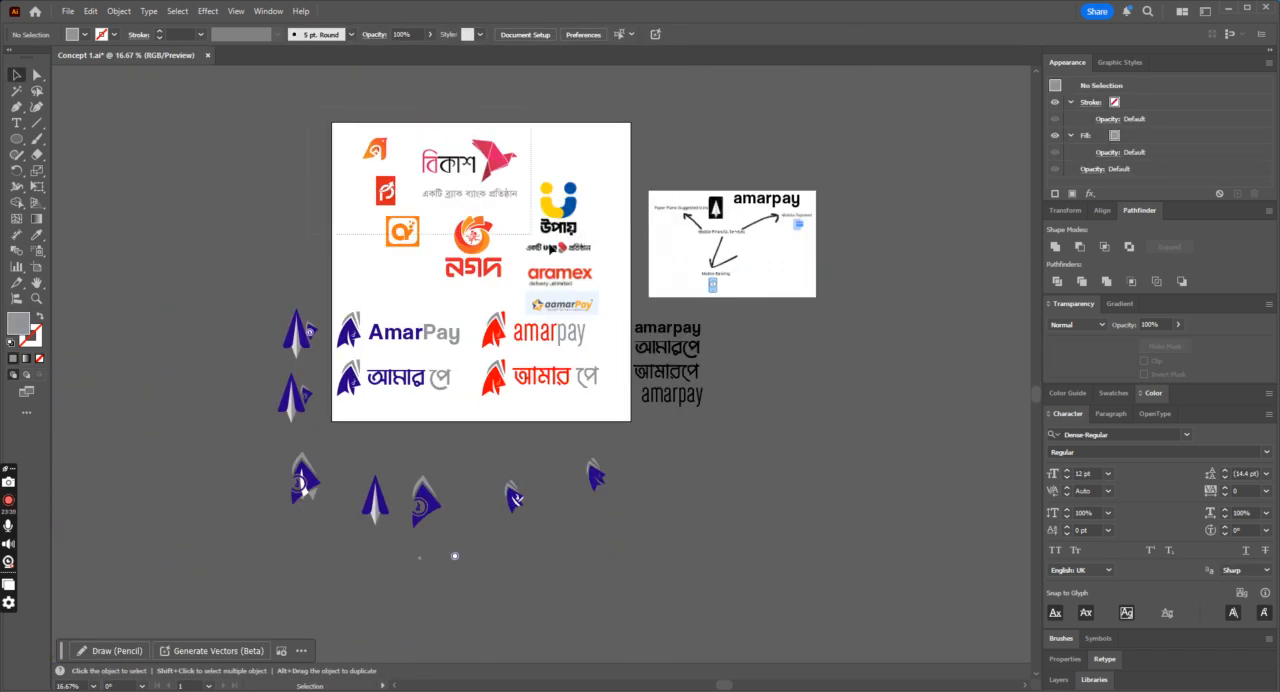
pyautogui.hotkey('ctrl', 'alt', '2')
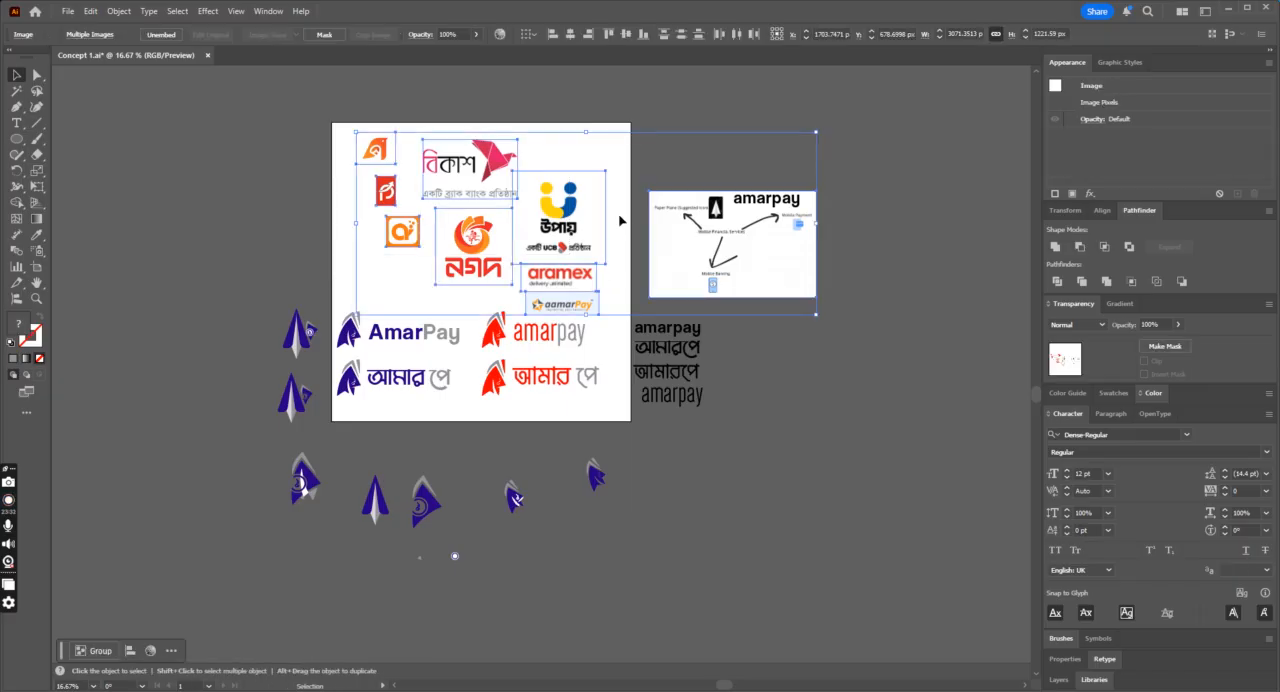
pyautogui.moveTo(576, 206); pyautogui.dragTo(943, 347)
# Step: Move the four logo lockups together up to the emptied upper half of the artboard and deselect them
pyautogui.moveTo(510, 405); pyautogui.dragTo(550, 405)
pyautogui.moveTo(543, 349); pyautogui.dragTo(555, 213)
pyautogui.hotkey('ctrl', '+')
pyautogui.hotkey('ctrl', '+')
pyautogui.hotkey('ctrl', '+')
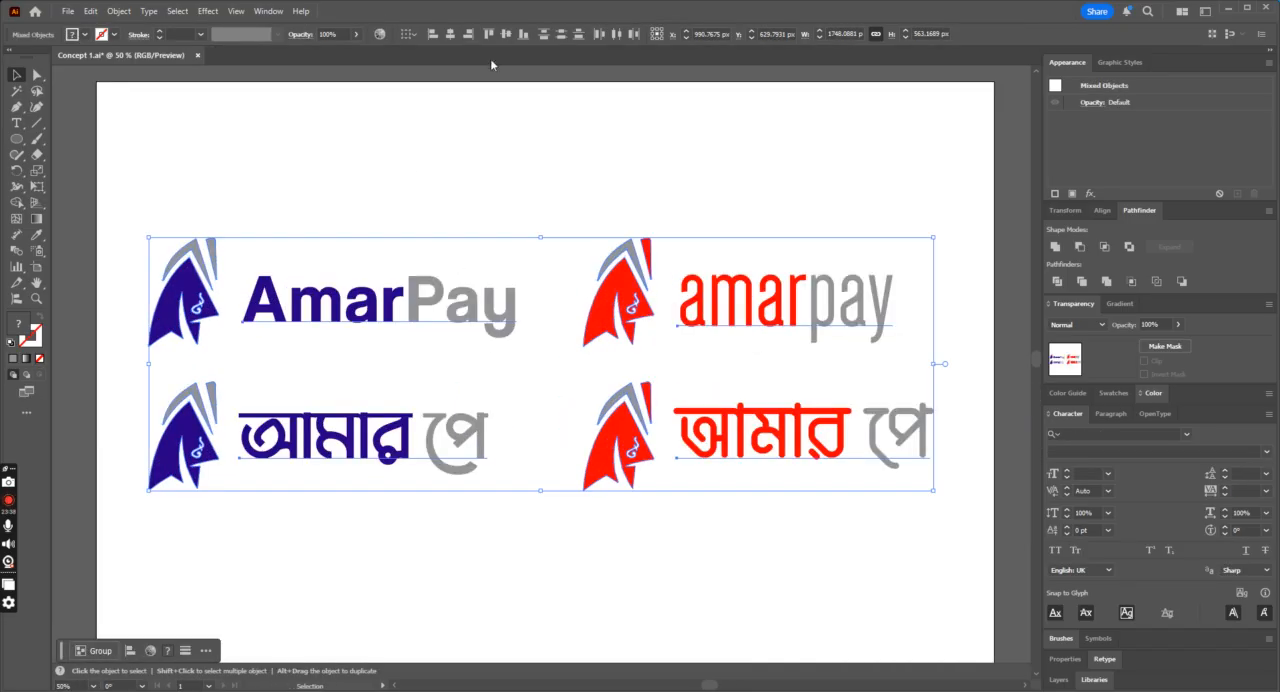
pyautogui.click(540, 194)
pyautogui.hotkey('ctrl', '-')
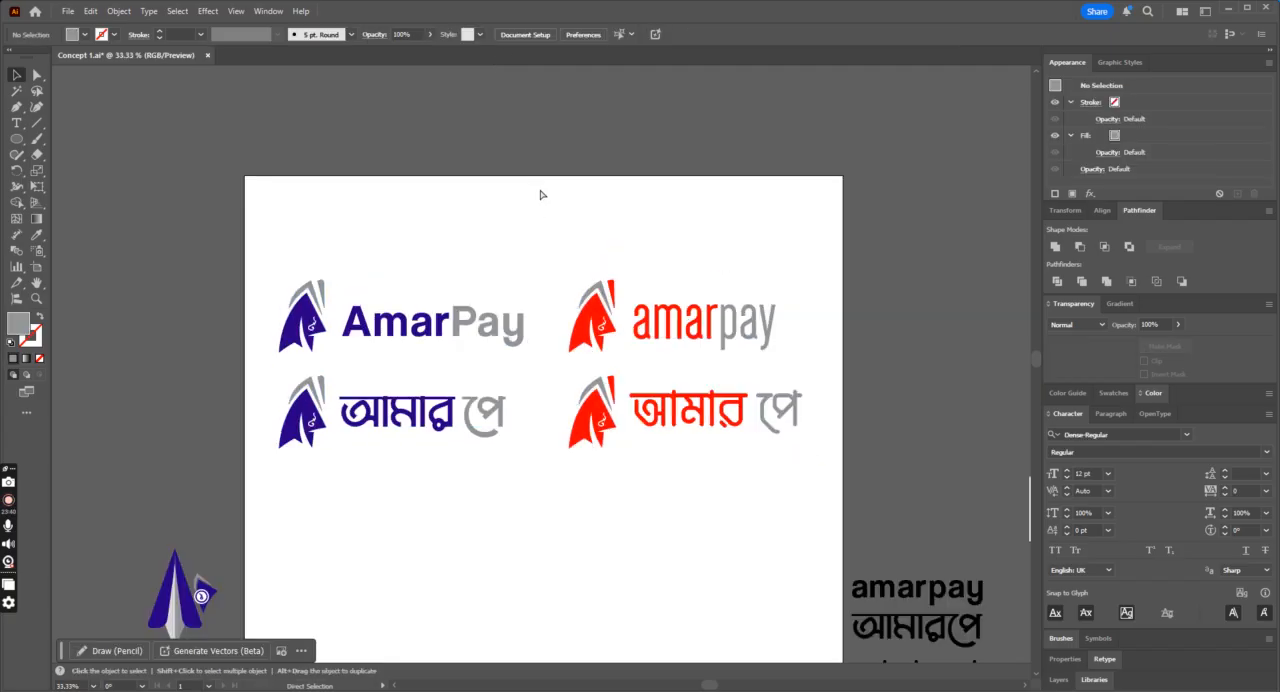
# Step: Place a copy of the indigo icon below the logos, enlarged to about 336 by 519 px
pyautogui.scroll(-1, 540, 200)
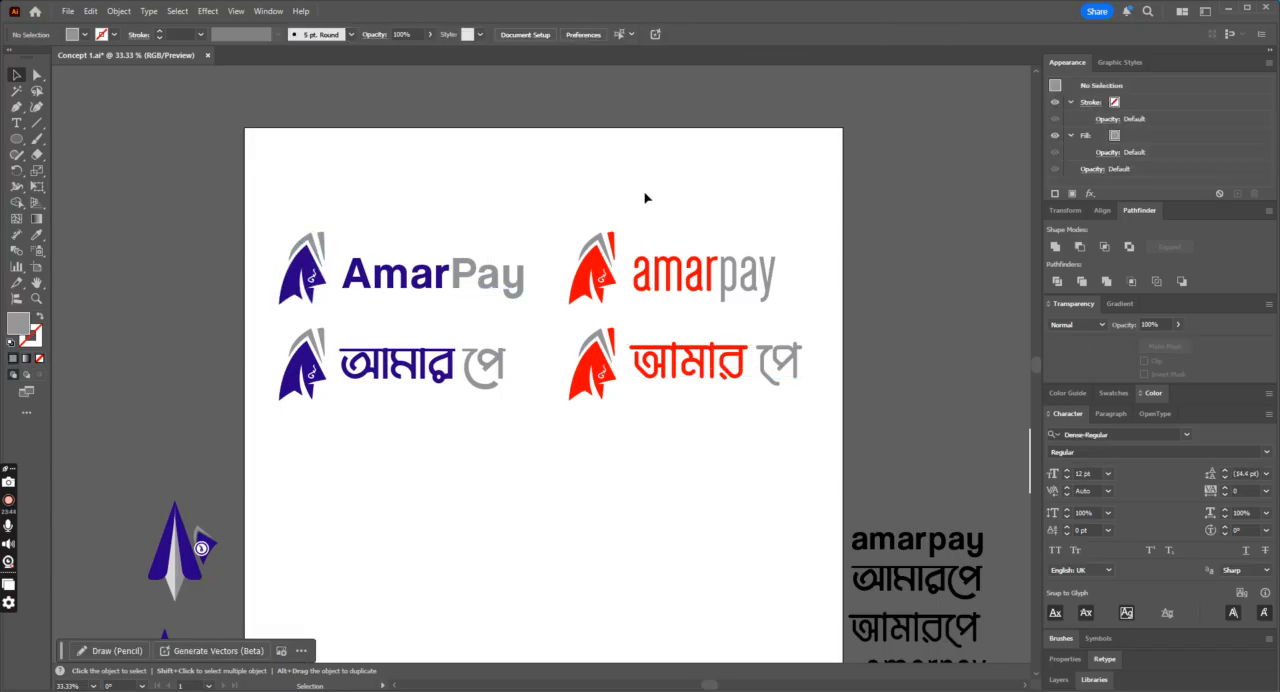
pyautogui.scroll(-1, 252, 213)
pyautogui.click(300, 222)
pyautogui.moveTo(300, 222); pyautogui.dragTo(575, 443)
pyautogui.click(660, 531)
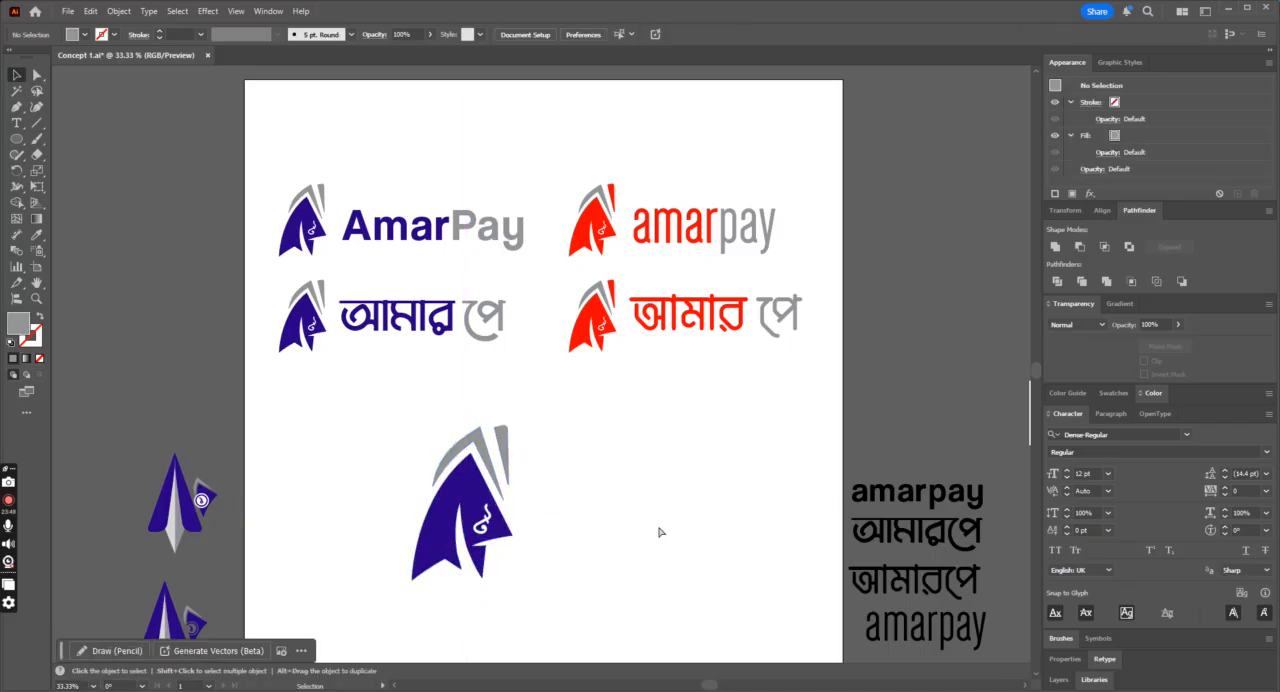
pyautogui.hotkey('ctrl', '=')
pyautogui.scroll(-3, 654, 518)
pyautogui.click(455, 460)
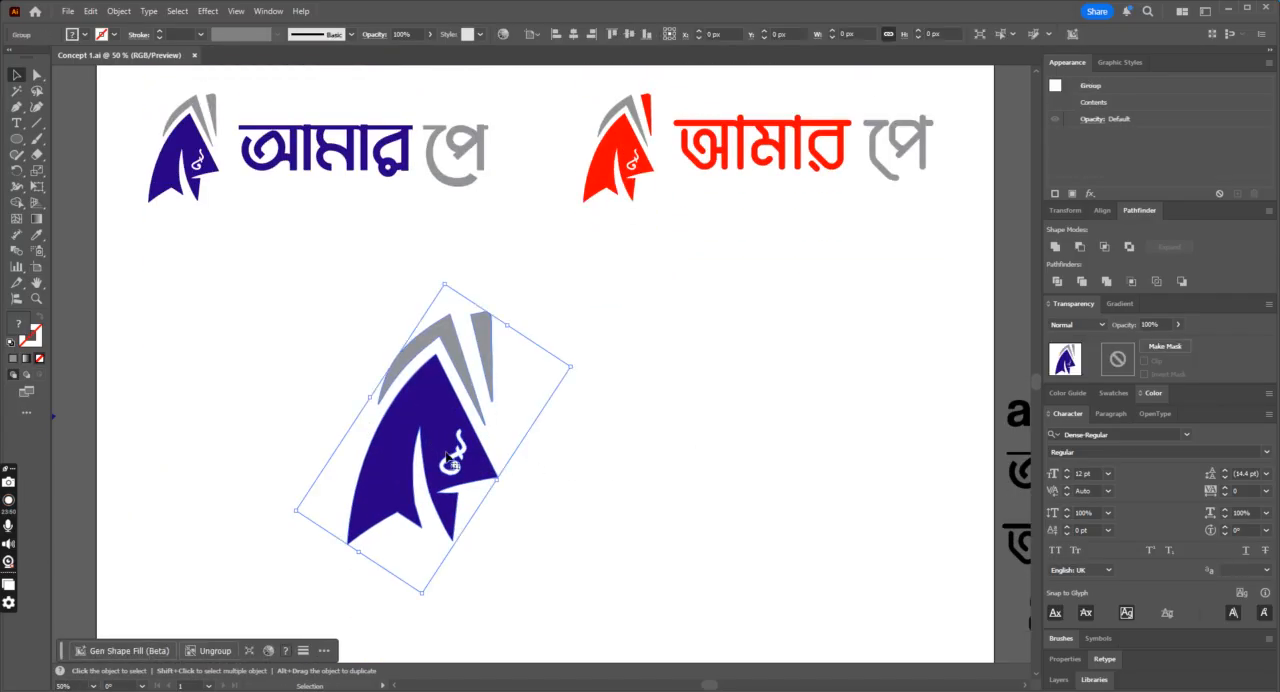
pyautogui.moveTo(455, 460); pyautogui.dragTo(468, 437)
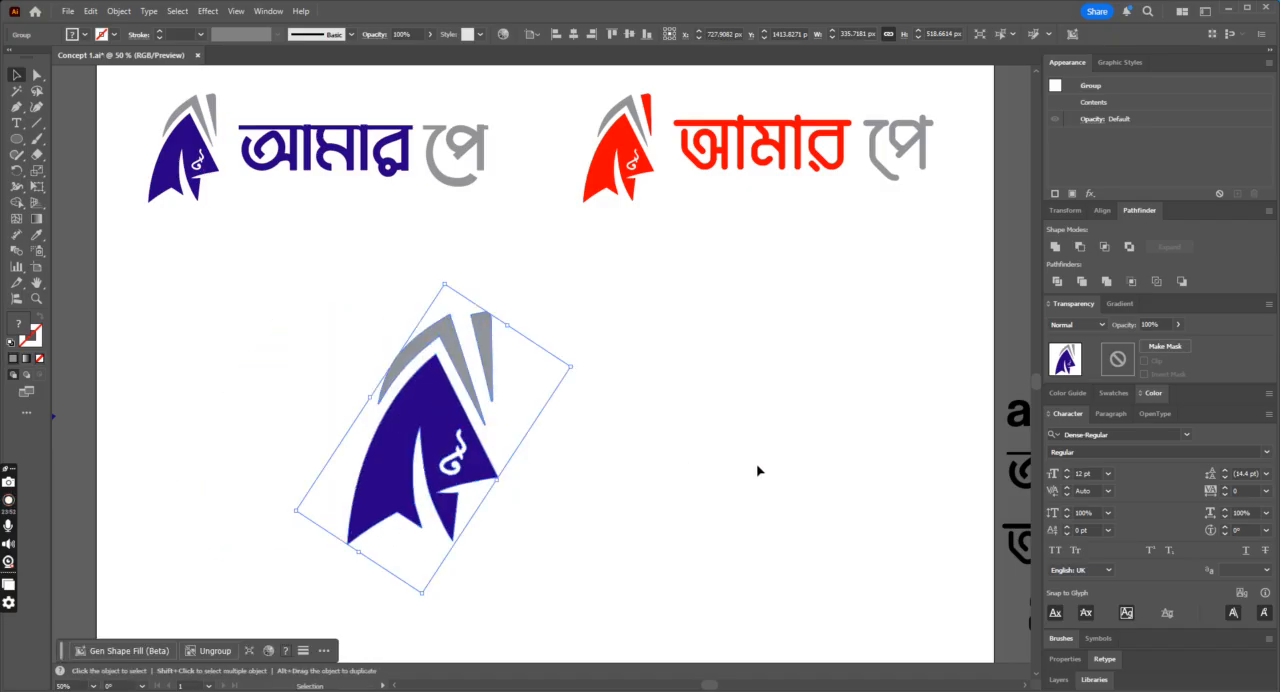
pyautogui.click(755, 467)
# Step: Draw a sloping line about 285 px wide beside the large icon's grey tip with a 6 pt indigo stroke
pyautogui.click(36, 124)
pyautogui.moveTo(626, 324); pyautogui.dragTo(498, 345)
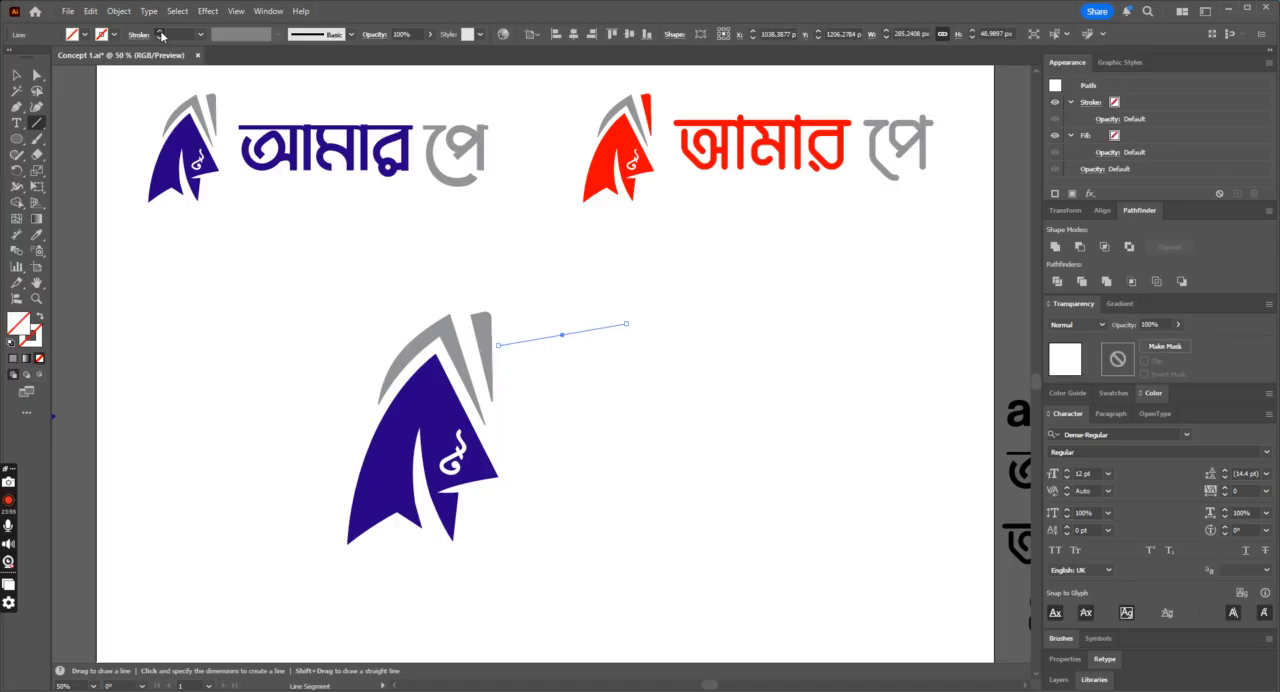
pyautogui.click(161, 35)
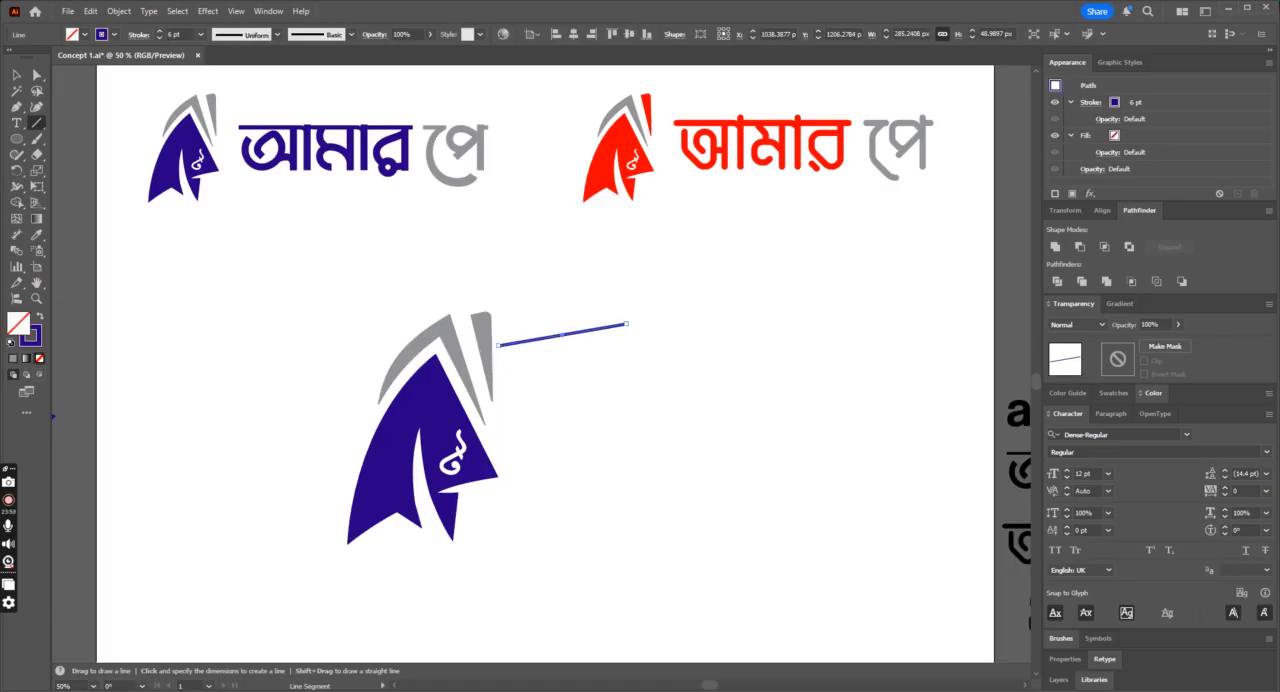
# Step: Give the line an Arrow 7 head at its end nearest the icon and none at its start
pyautogui.click(137, 34)
pyautogui.click(75, 179)
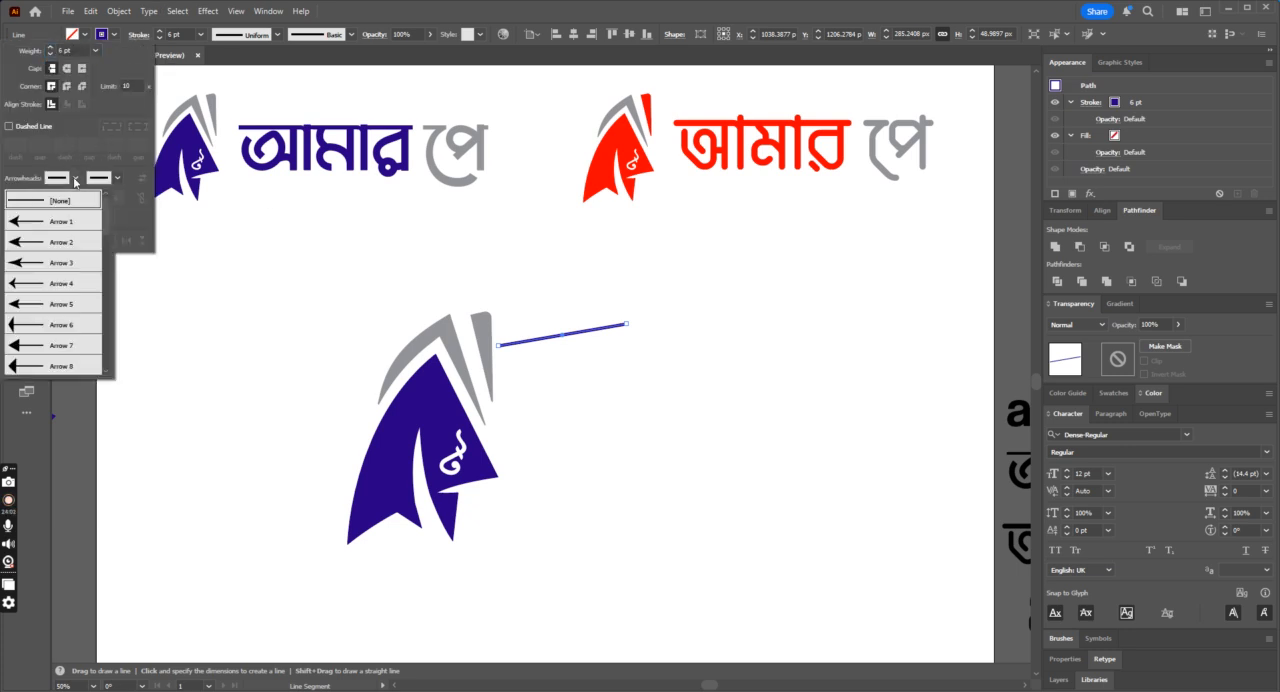
pyautogui.click(18, 351)
pyautogui.click(66, 184)
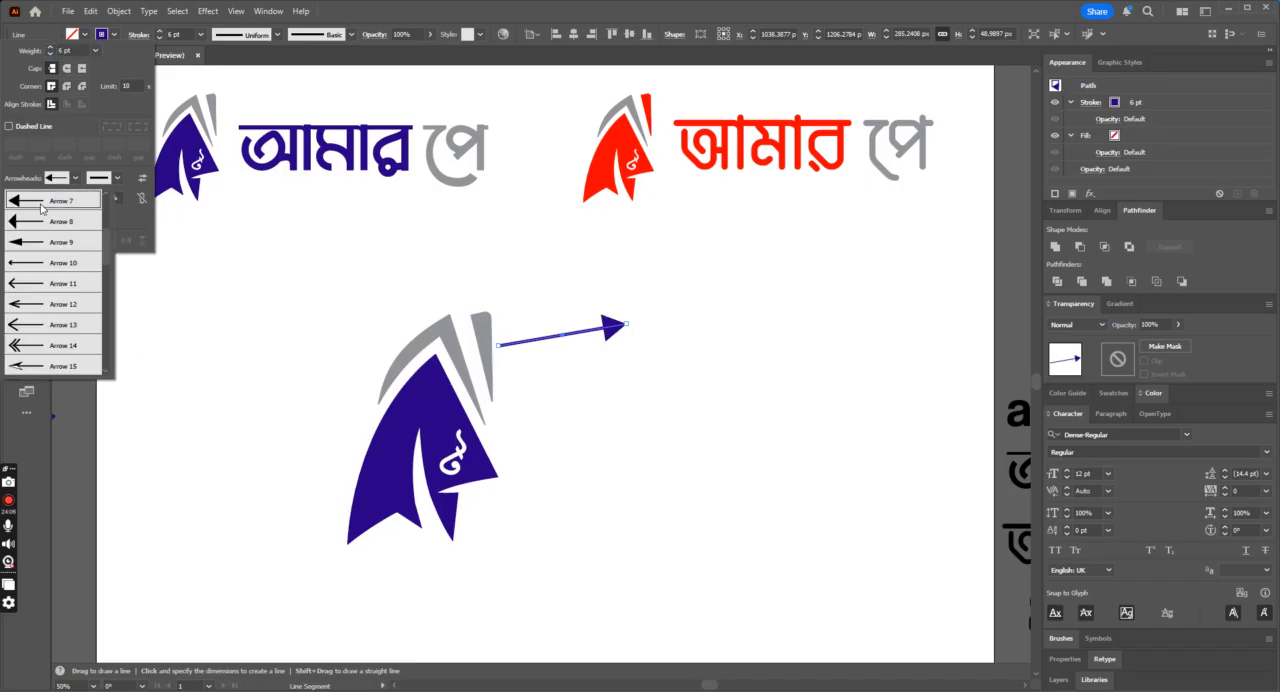
pyautogui.click(40, 210)
pyautogui.click(117, 178)
pyautogui.click(60, 347)
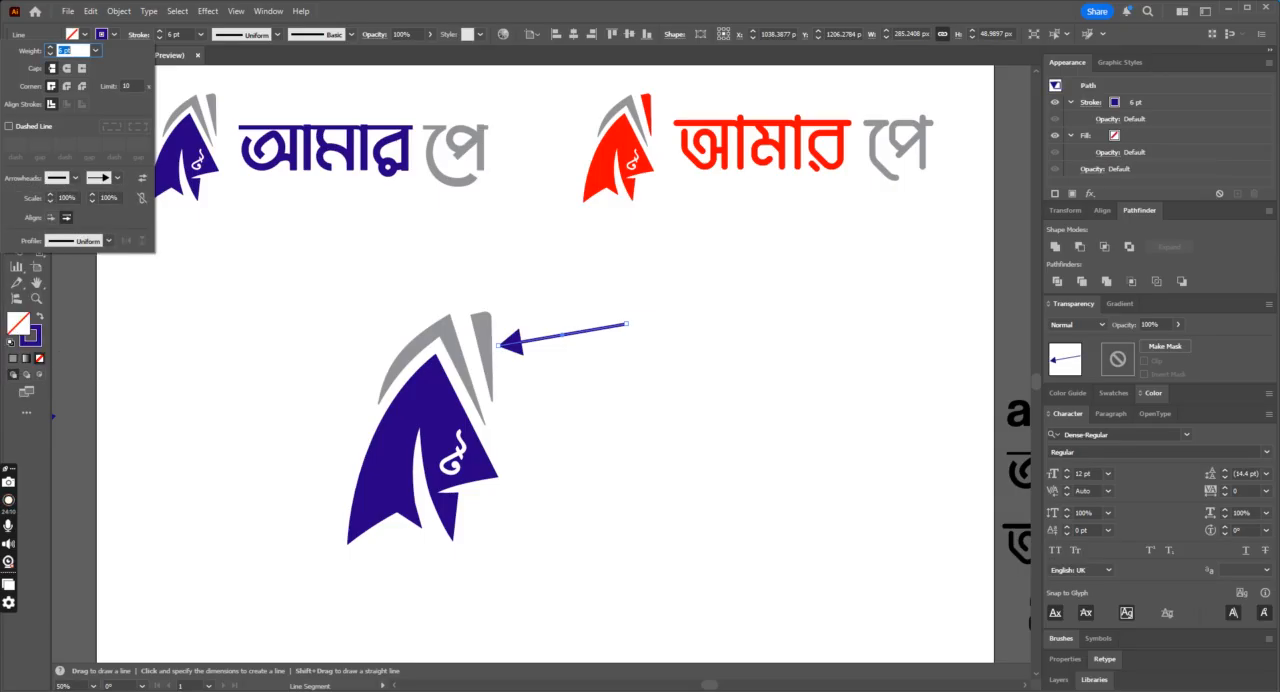
pyautogui.click(14, 75)
pyautogui.click(661, 240)
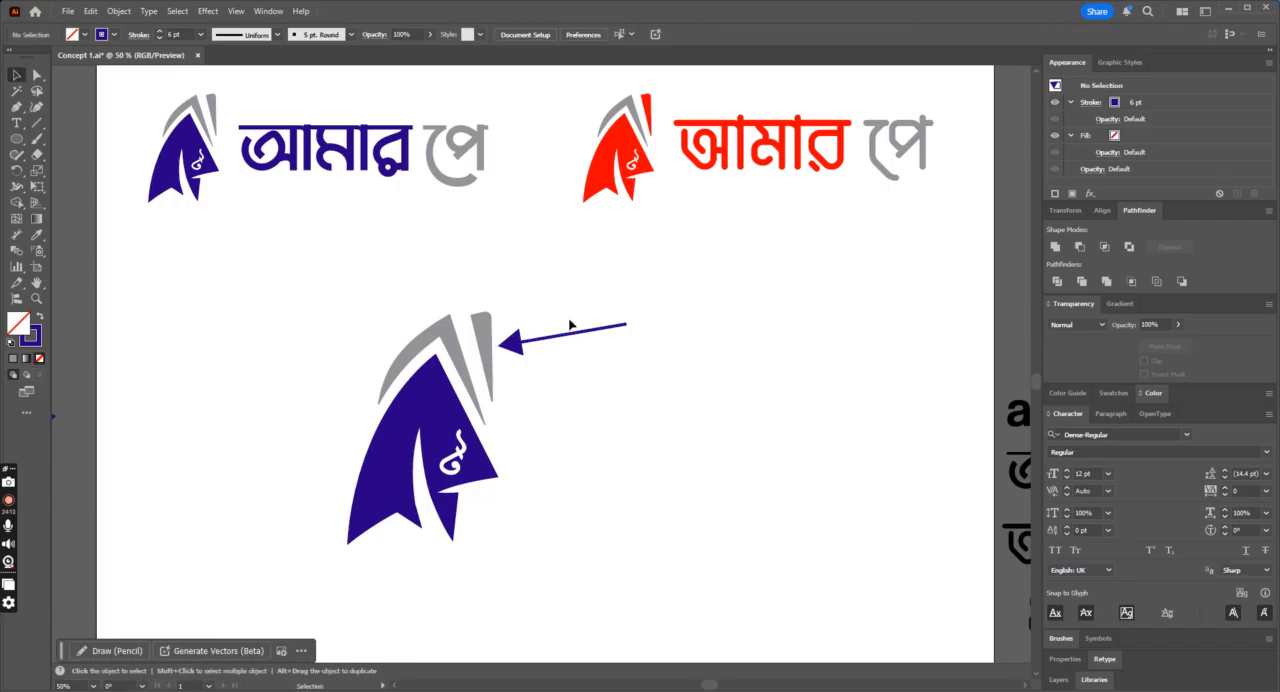
# Step: Rotate the arrow toward the icon's upper-left fold, and place rotated copies pointing at its lower-left edge and the taka sign
pyautogui.moveTo(569, 341); pyautogui.dragTo(171, 243)
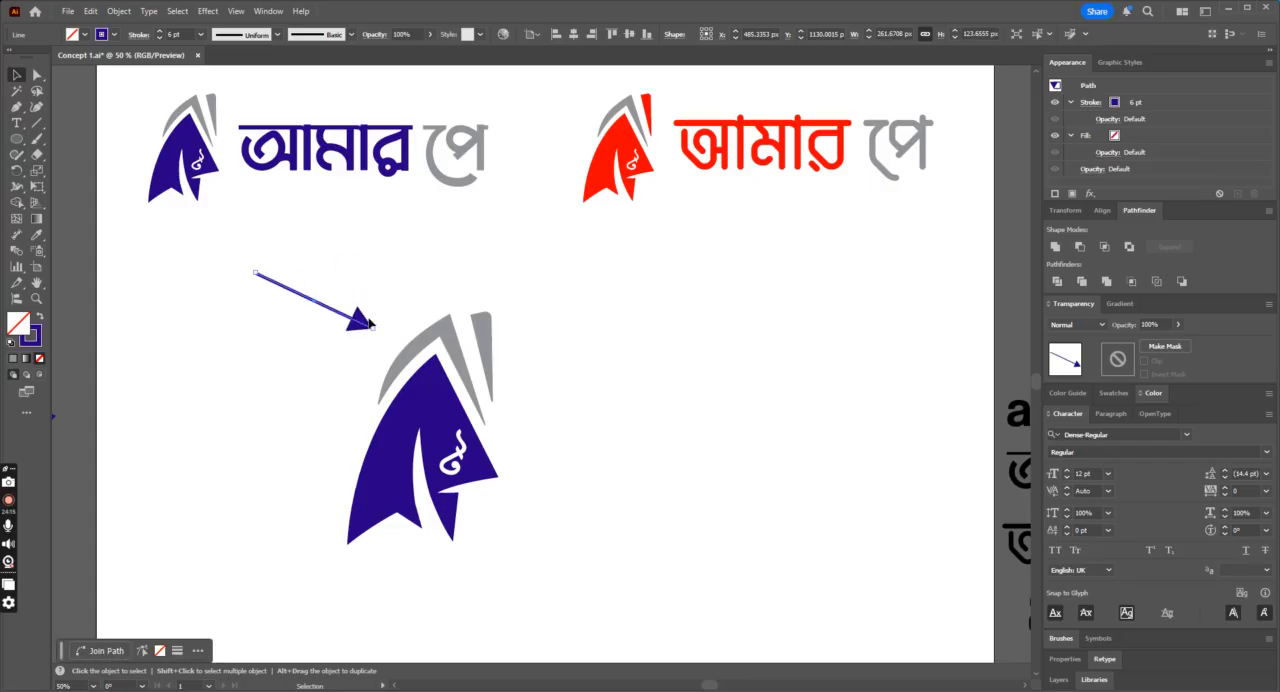
pyautogui.moveTo(363, 326)
pyautogui.mouseDown()
pyautogui.moveTo(391, 340)
pyautogui.moveTo(343, 577)
pyautogui.moveTo(349, 509)
pyautogui.moveTo(337, 527)
pyautogui.mouseUp()
pyautogui.click(381, 343)
pyautogui.scroll(-2, 686, 377)
pyautogui.moveTo(383, 277); pyautogui.dragTo(578, 424)
pyautogui.keyDown('shift'); pyautogui.click(338, 458); pyautogui.keyUp('shift')
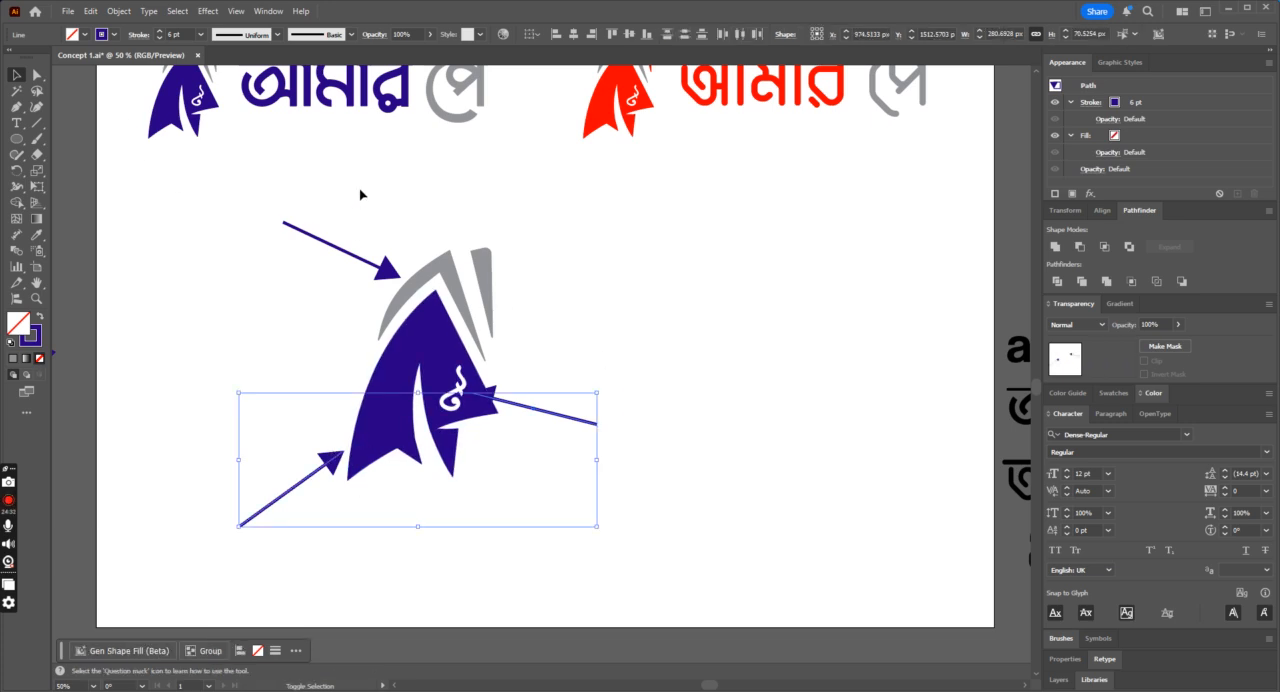
pyautogui.keyDown('shift'); pyautogui.click(383, 268); pyautogui.keyUp('shift')
# Step: Expand the arrow pointing at the taka sign into outlines and unite its parts into one shape
pyautogui.click(500, 400)
pyautogui.click(119, 11)
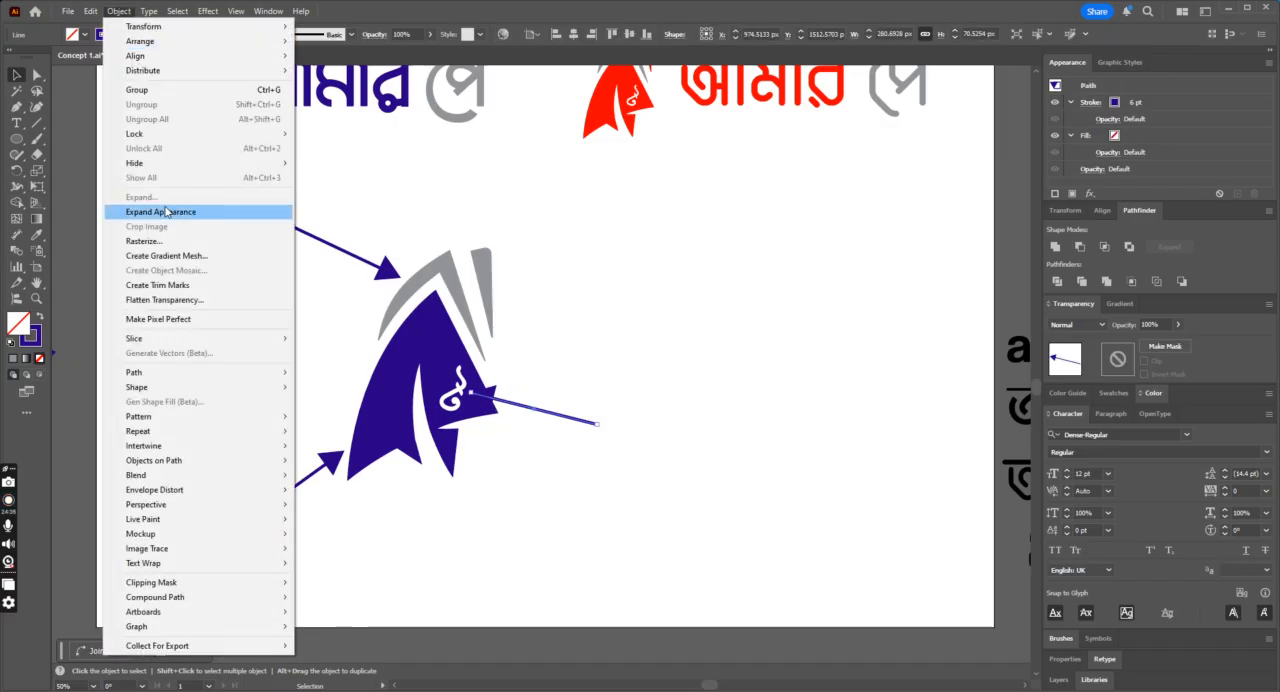
pyautogui.click(166, 212)
pyautogui.click(107, 11)
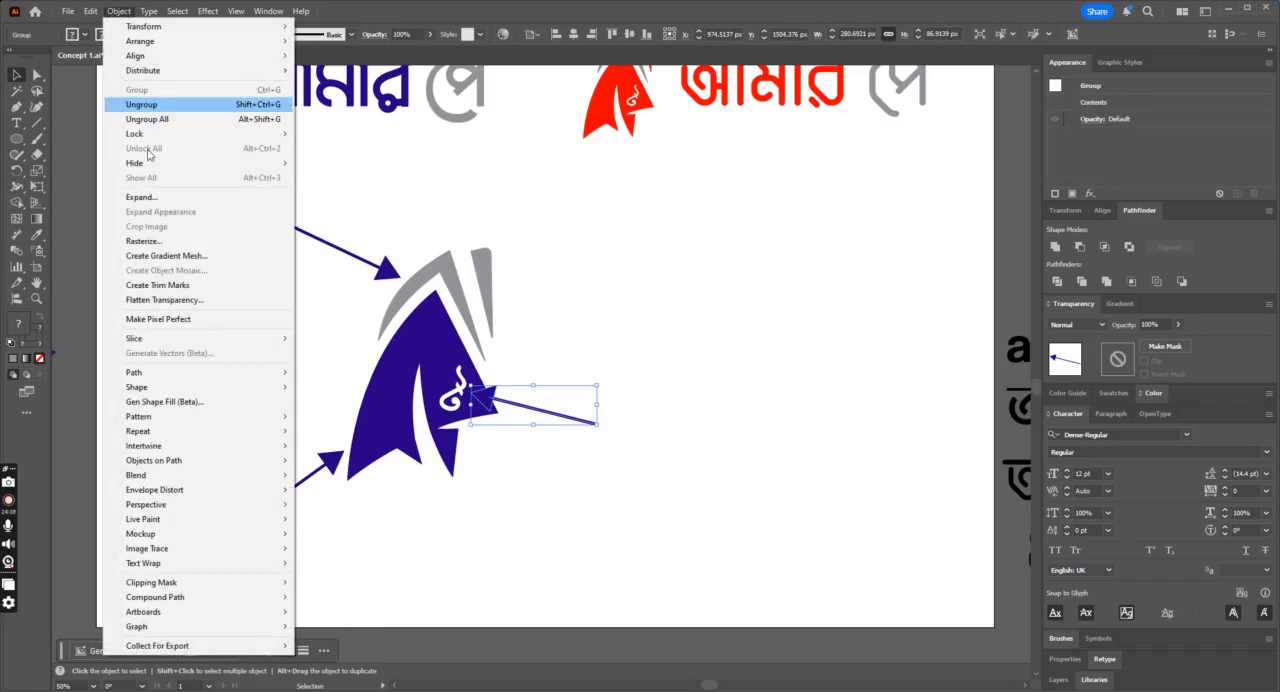
pyautogui.click(160, 198)
pyautogui.click(608, 429)
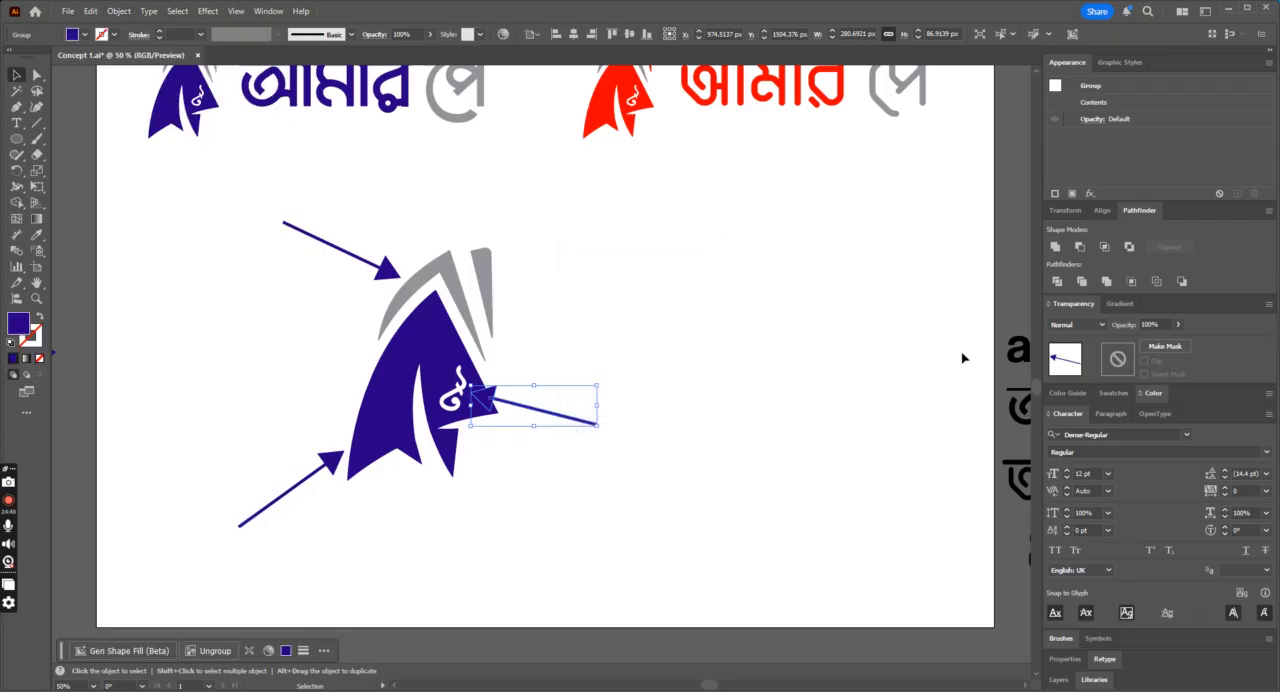
pyautogui.click(1054, 247)
# Step: Give the taka sign's arrow a 3 pt white stroke aligned to the outside, then deselect it
pyautogui.click(114, 34)
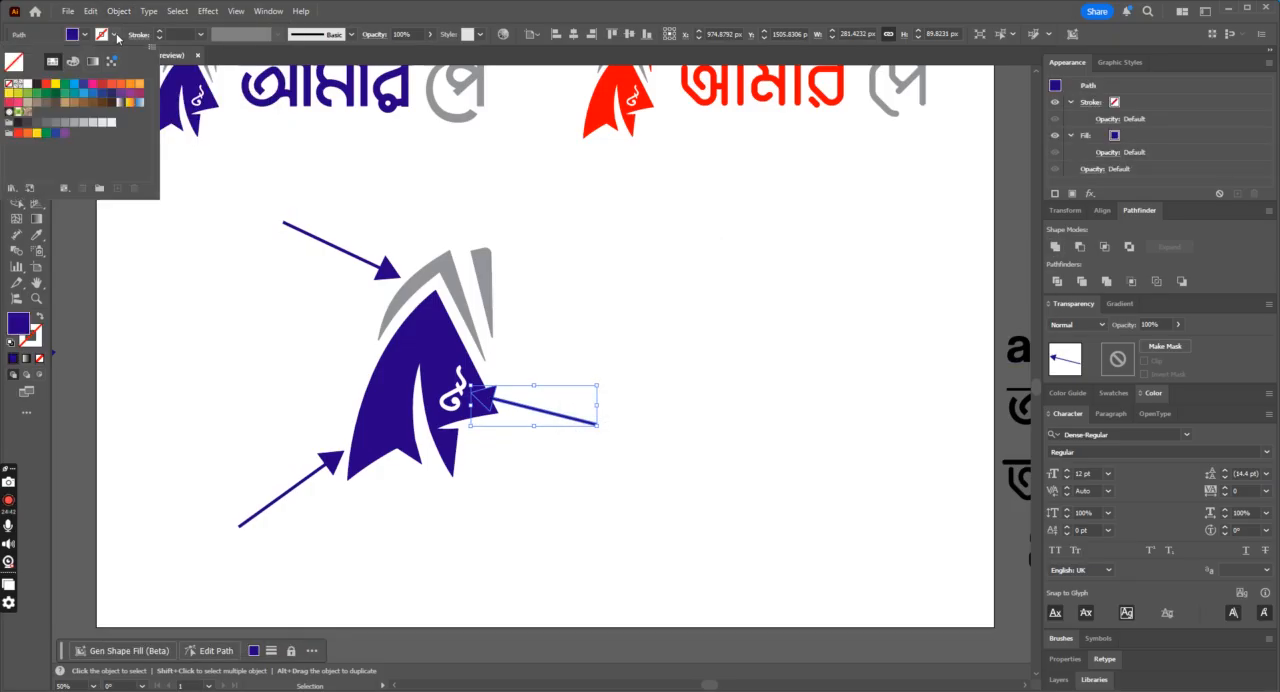
pyautogui.click(27, 87)
pyautogui.click(161, 32)
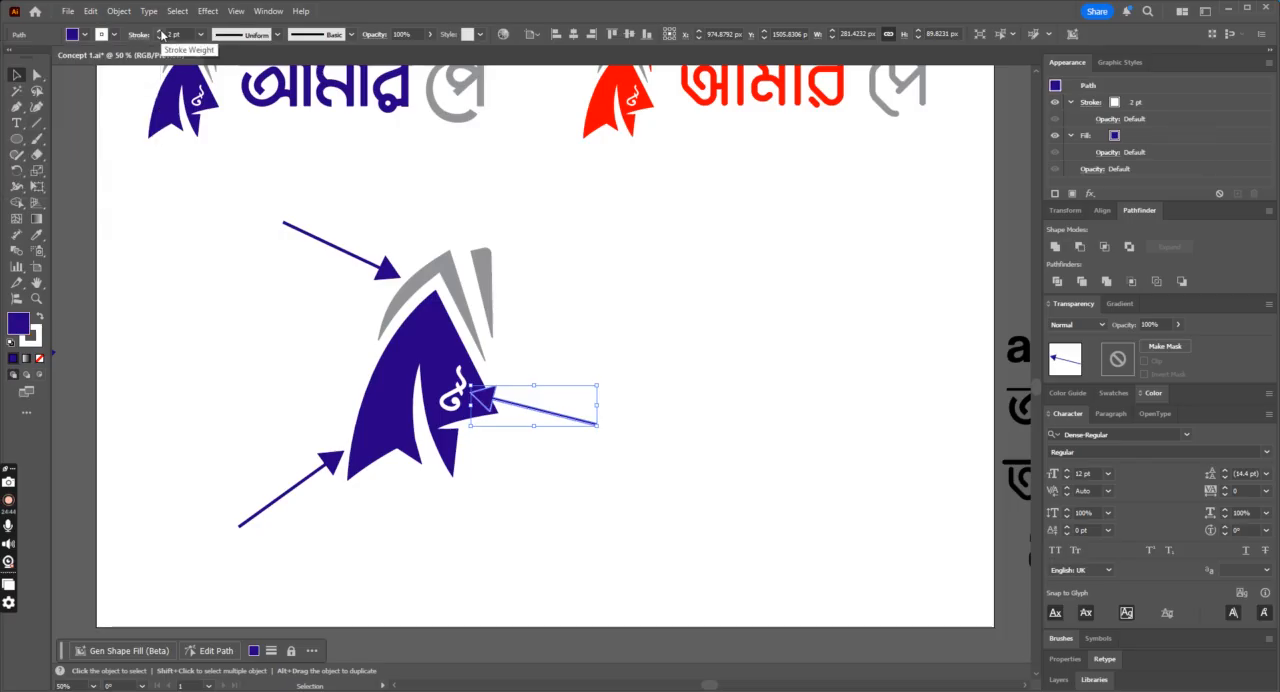
pyautogui.click(138, 34)
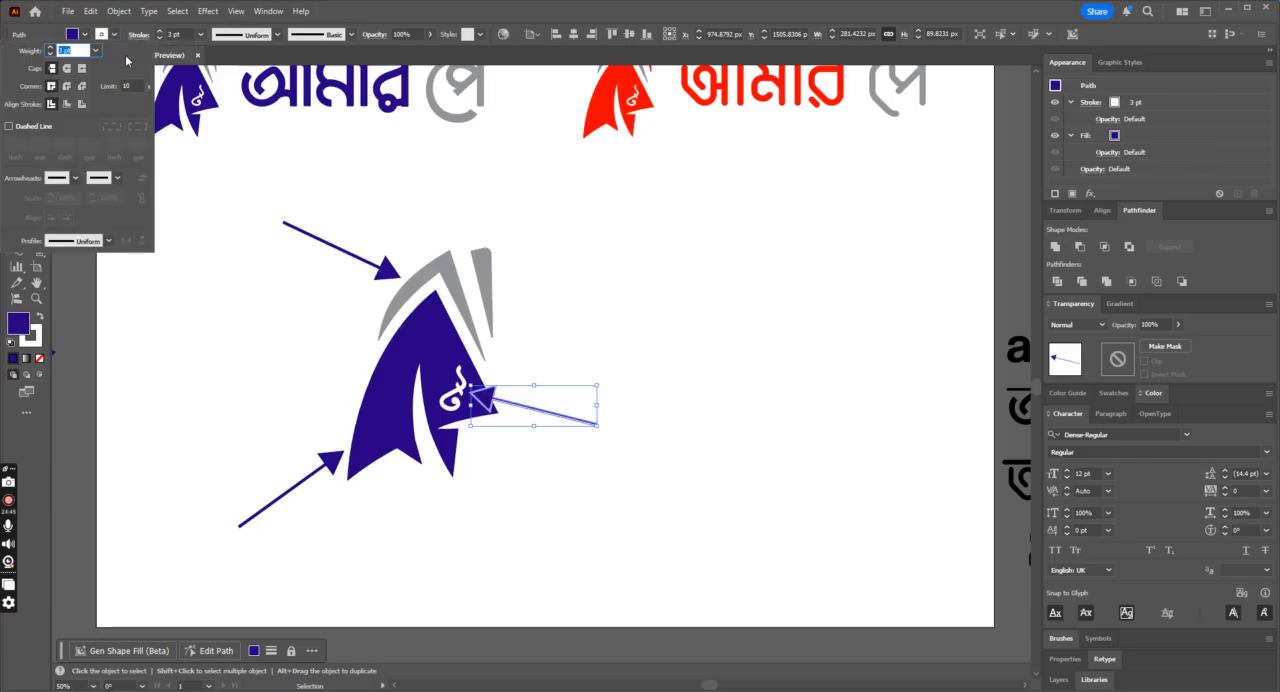
pyautogui.click(82, 105)
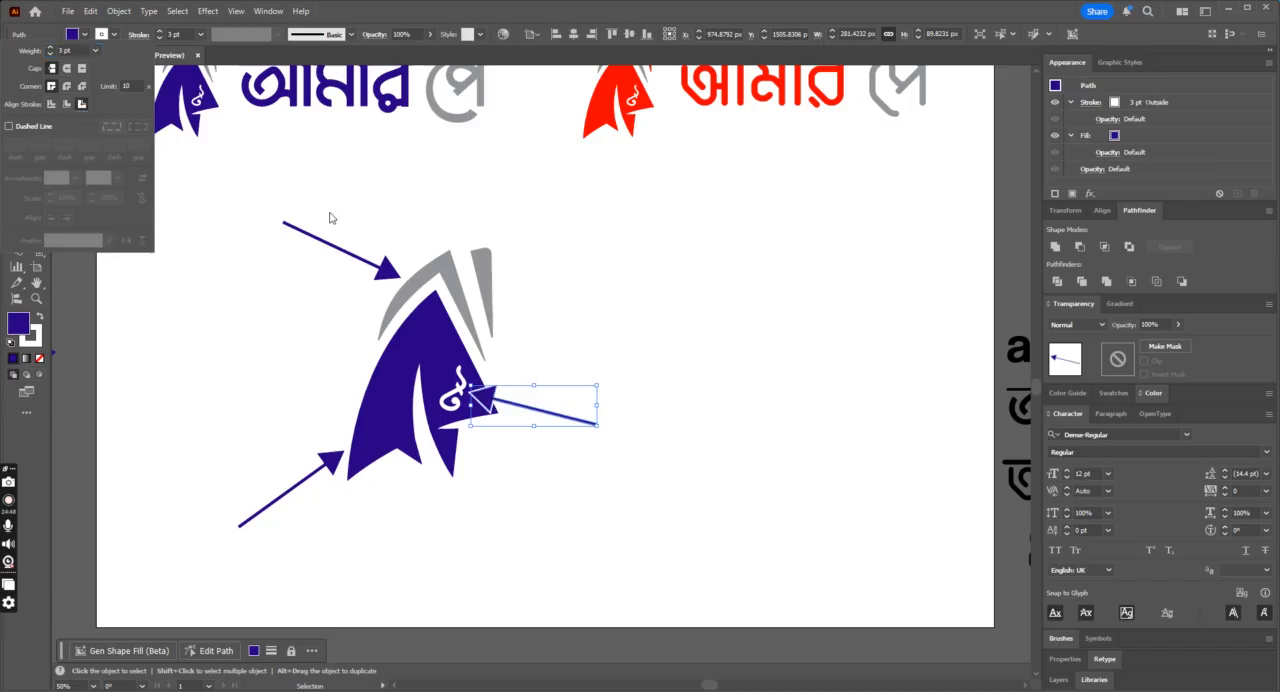
pyautogui.click(676, 376)
pyautogui.click(647, 379)
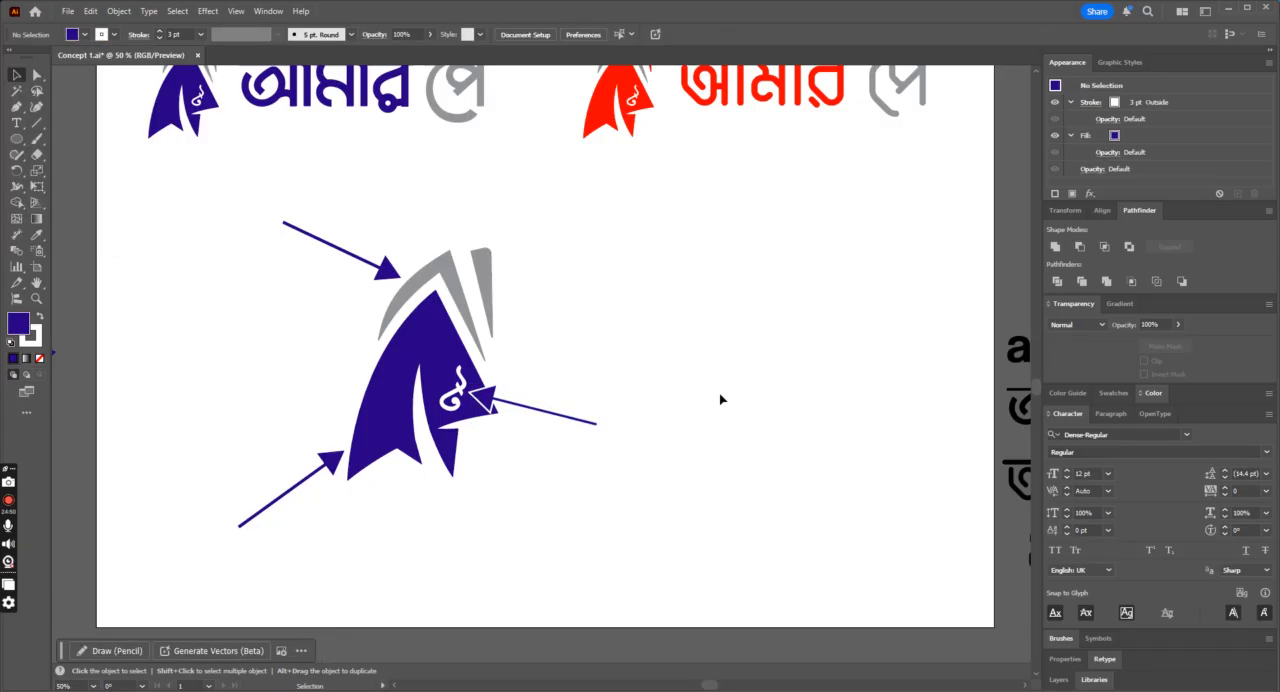
# Step: Group the large icon with its three arrows and centre the group horizontally on the artboard
pyautogui.hotkey('ctrl', '-')
pyautogui.hotkey('ctrl', '=')
pyautogui.scroll(2, 720, 399)
pyautogui.moveTo(175, 246); pyautogui.dragTo(605, 612)
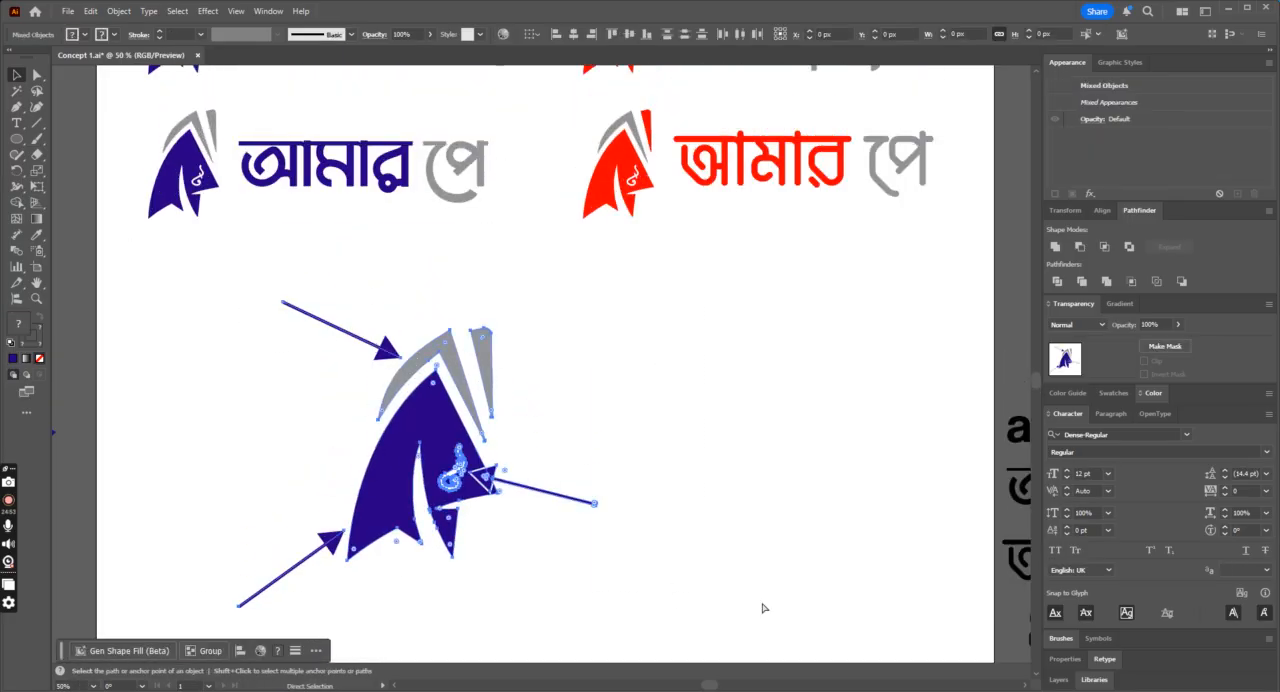
pyautogui.click(576, 37)
pyautogui.click(629, 35)
pyautogui.hotkey('ctrl', 'z')
pyautogui.click(755, 339)
pyautogui.scroll(-1, 731, 357)
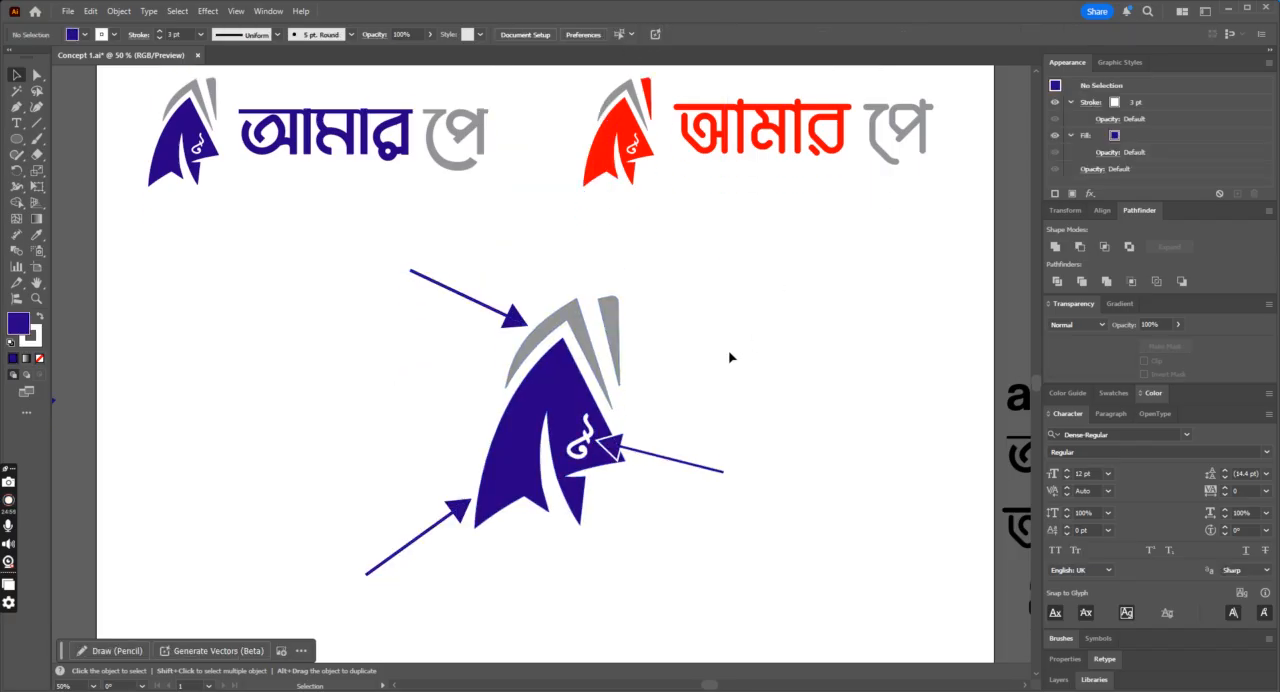
# Step: Add the text label "Letter A" above the upper-left arrow and enlarge it to about 104 pt
pyautogui.click(16, 122)
pyautogui.click(366, 242)
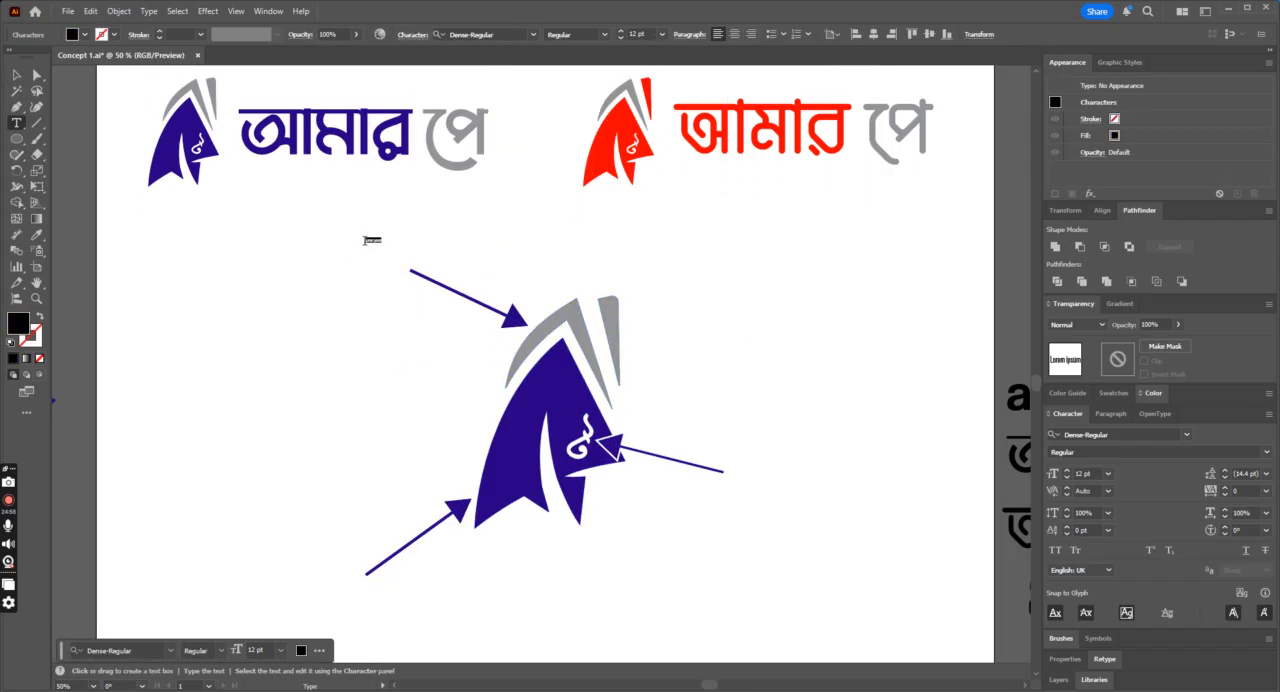
pyautogui.write('Letter A')
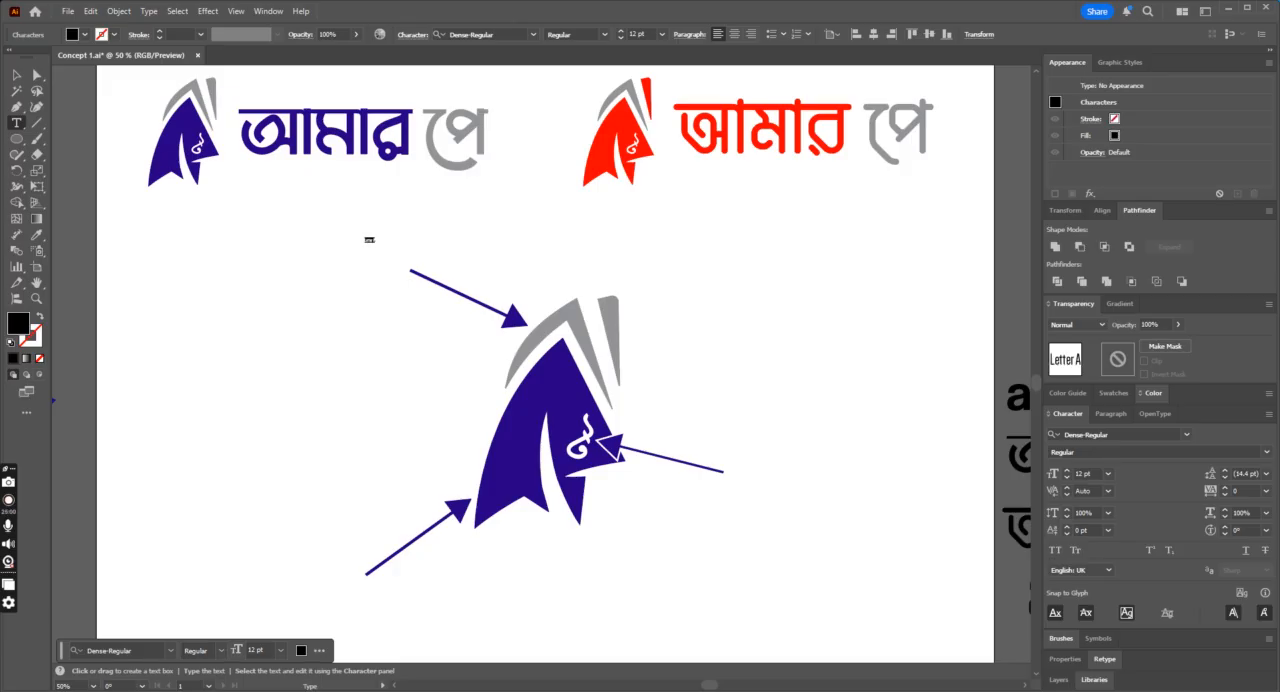
pyautogui.press('Escape')
pyautogui.moveTo(372, 242); pyautogui.dragTo(441, 268)
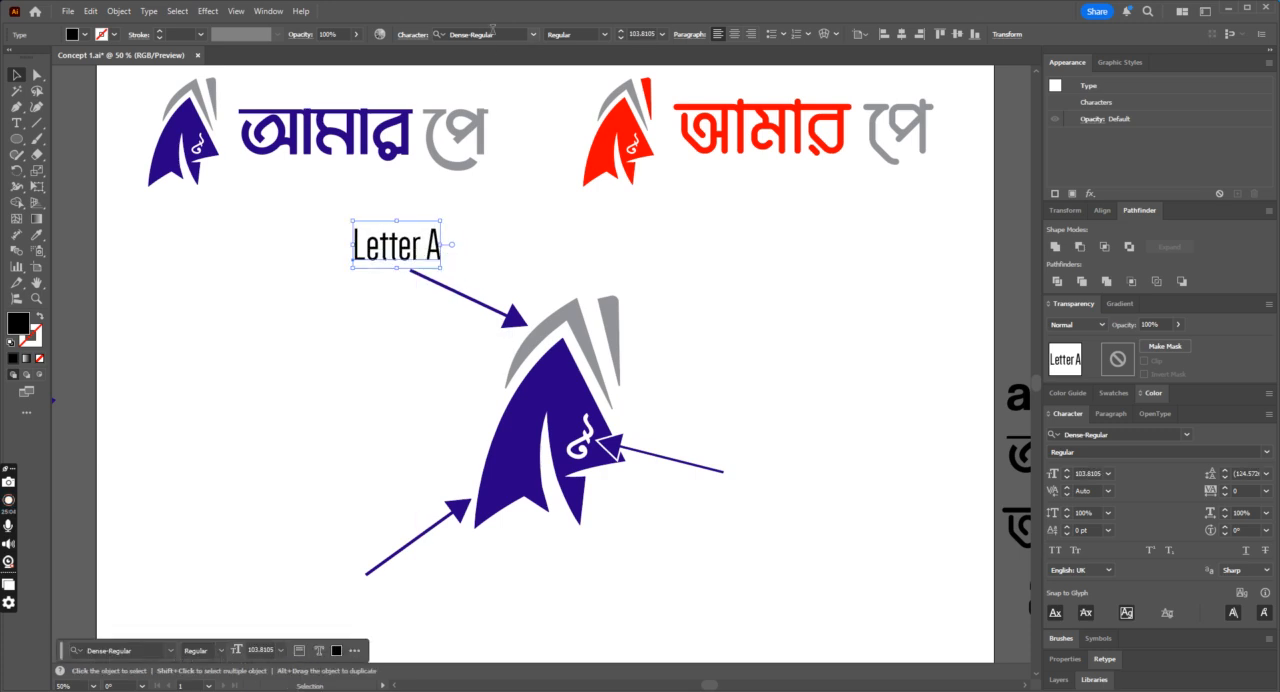
# Step: Set the "Letter A" label in Coolvetica Condensed
pyautogui.hotkey('ctrl', '-')
pyautogui.click(499, 33)
pyautogui.write('C')
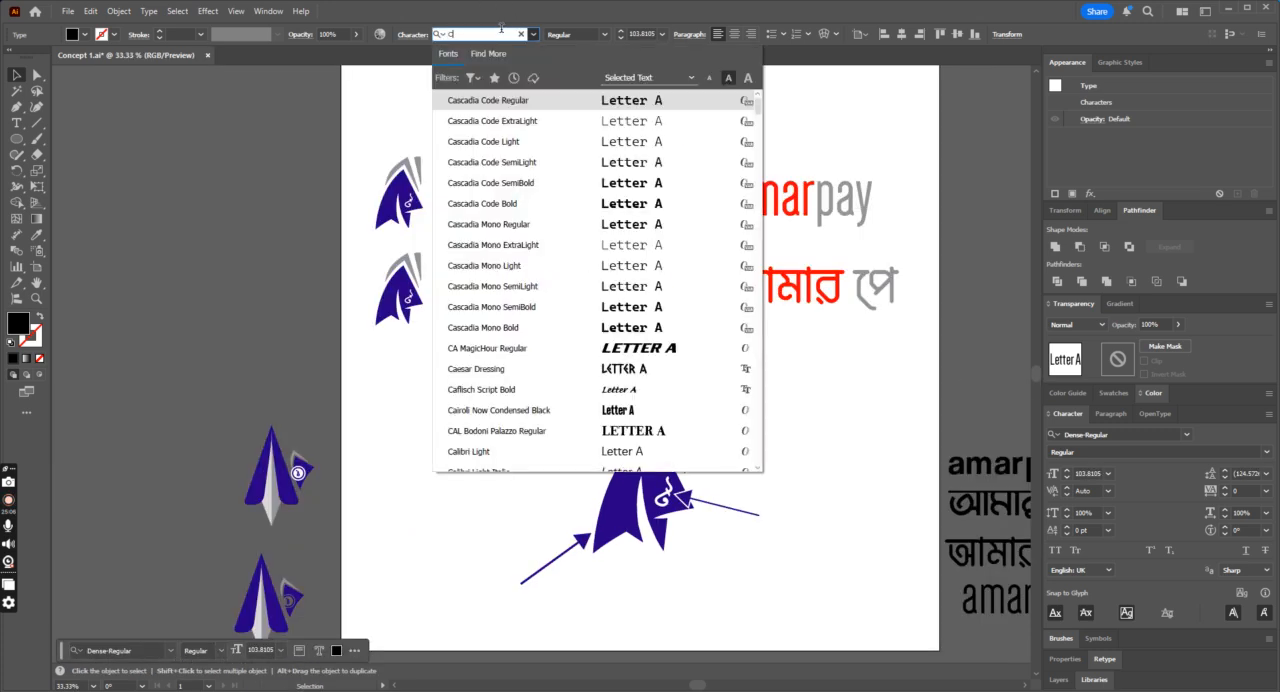
pyautogui.write('oolve')
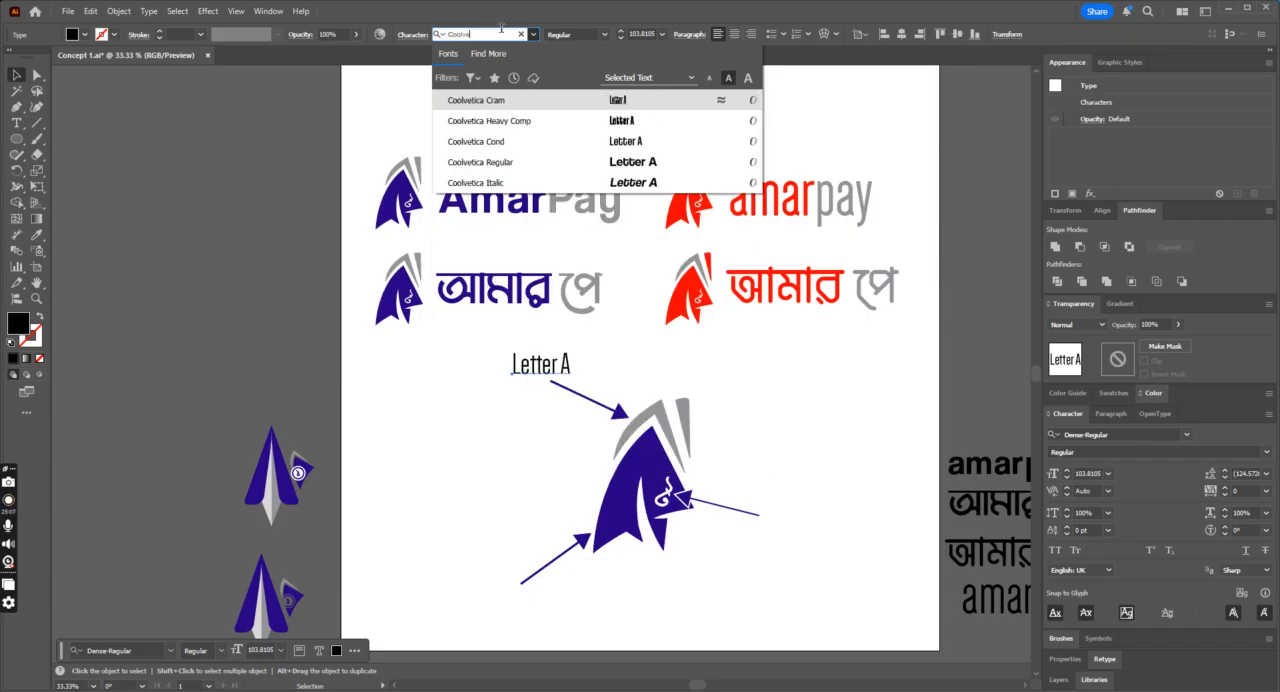
pyautogui.click(537, 148)
pyautogui.hotkey('ctrl', '+')
pyautogui.hotkey('ctrl', '+')
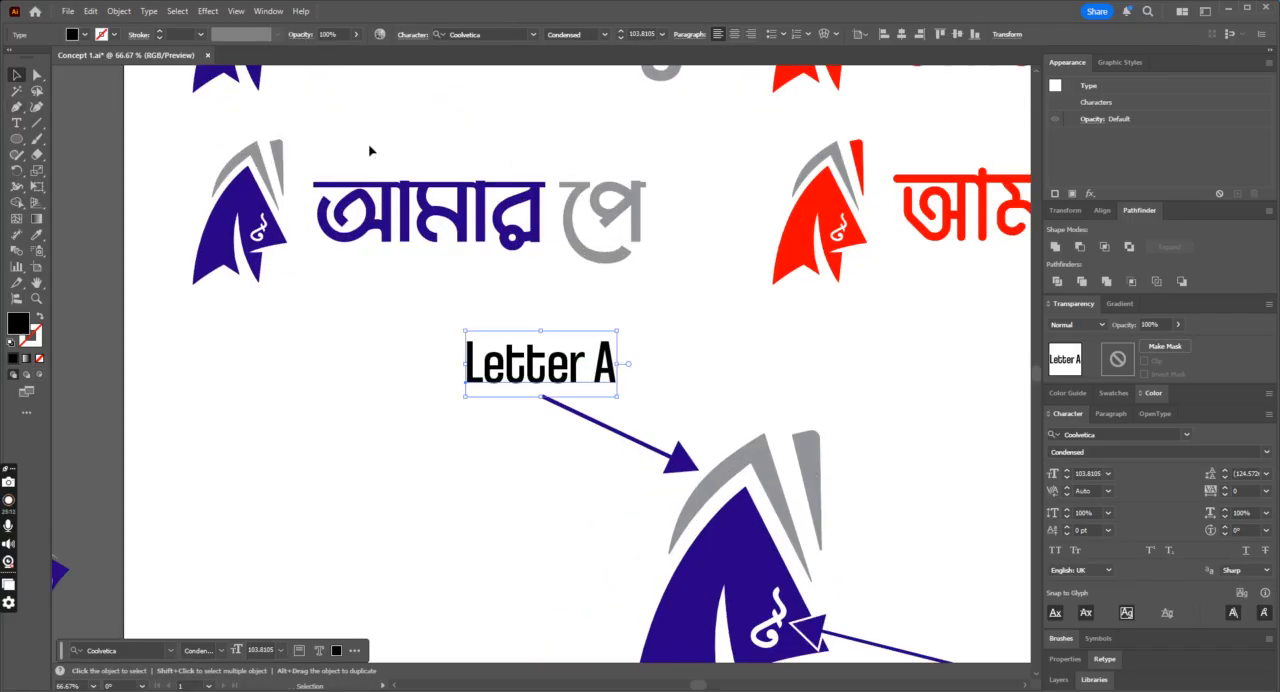
# Step: Change the "Letter A" label's font to Roboto Medium and shrink it to about 66 pt
pyautogui.click(487, 34)
pyautogui.write('Robot')
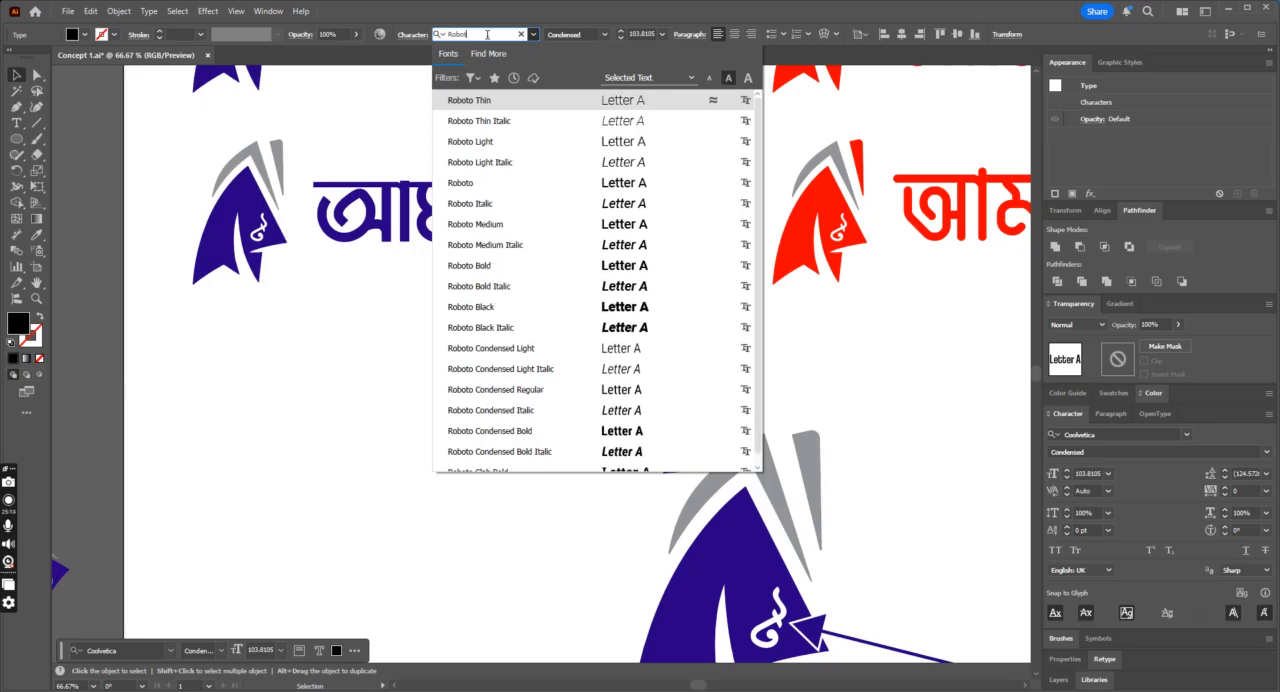
pyautogui.click(586, 286)
pyautogui.click(605, 35)
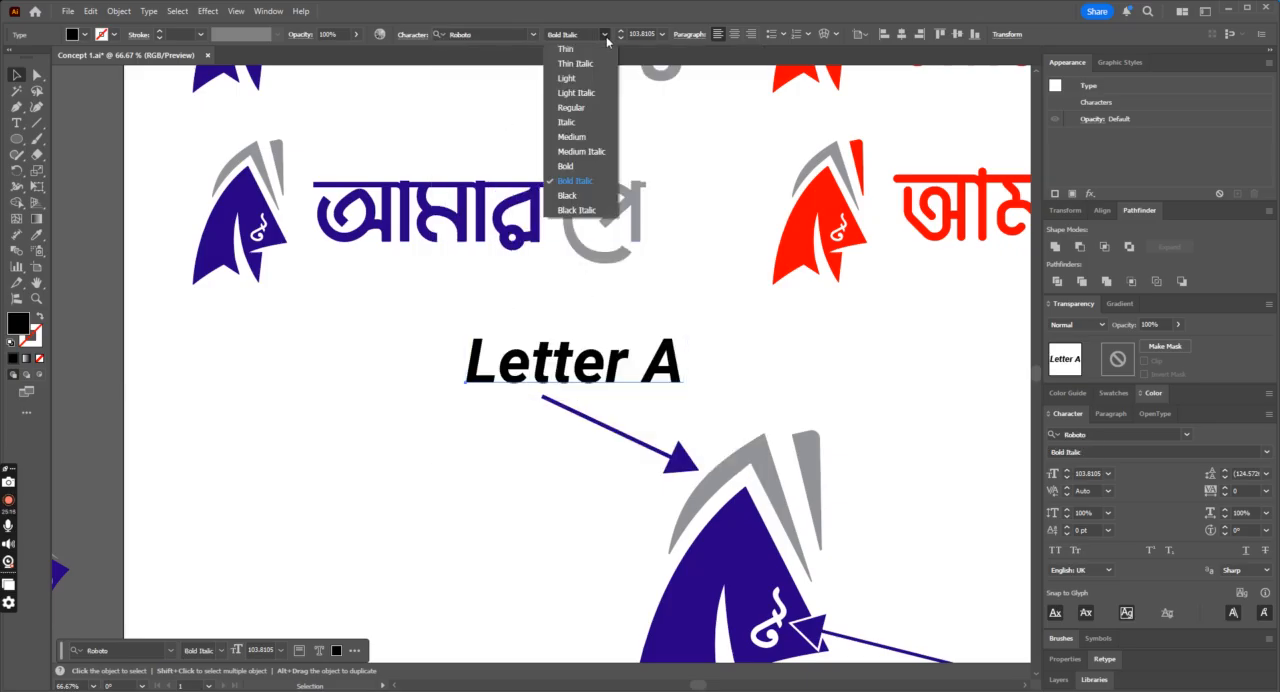
pyautogui.click(571, 136)
pyautogui.moveTo(688, 331); pyautogui.dragTo(605, 332)
pyautogui.click(711, 373)
pyautogui.hotkey('ctrl', '-')
pyautogui.click(555, 383)
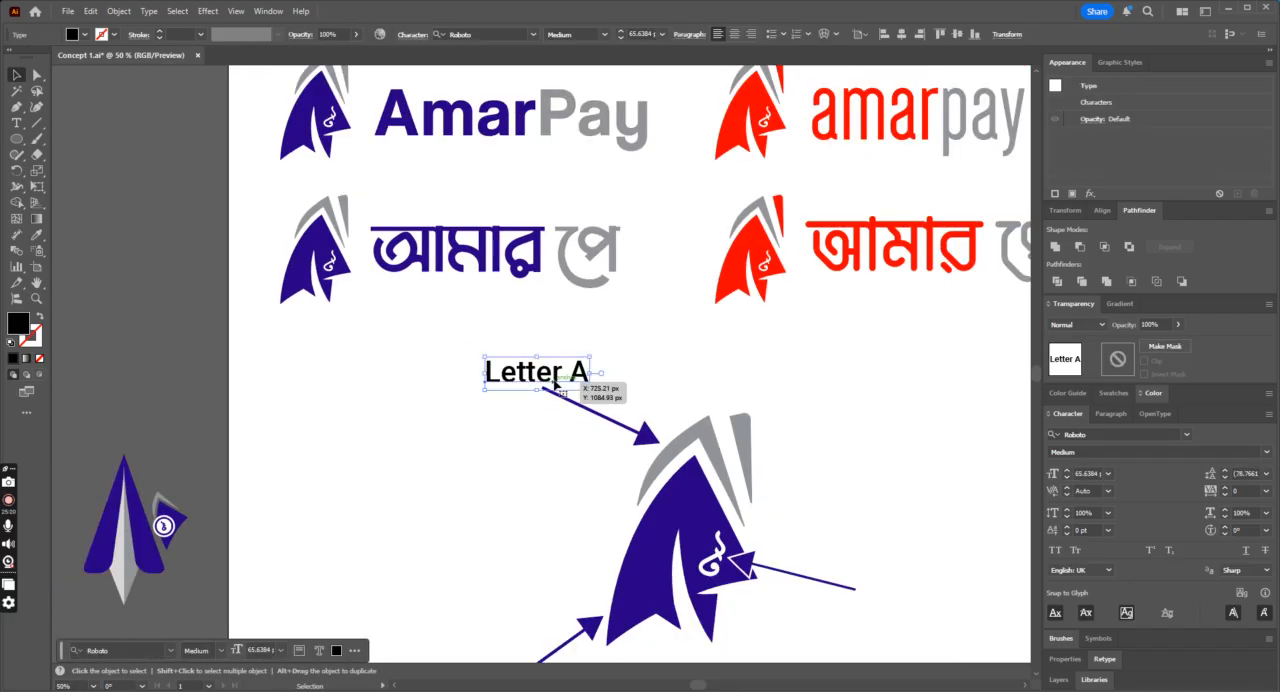
# Step: Try the "Letter A" label in all caps, then undo the change
pyautogui.click(1055, 550)
pyautogui.click(736, 371)
pyautogui.hotkey('ctrl', 'z')
# Step: Copy the label to the taka sign's arrow, reword it as "Bangladeshi Currency Taka Symbol" on two lines, and scale it down
pyautogui.click(588, 373)
pyautogui.hotkey('ctrl', '-')
pyautogui.moveTo(540, 370); pyautogui.dragTo(770, 532)
pyautogui.press('t')
pyautogui.tripleClick(767, 522)
pyautogui.write('Bangladeshi Currency')
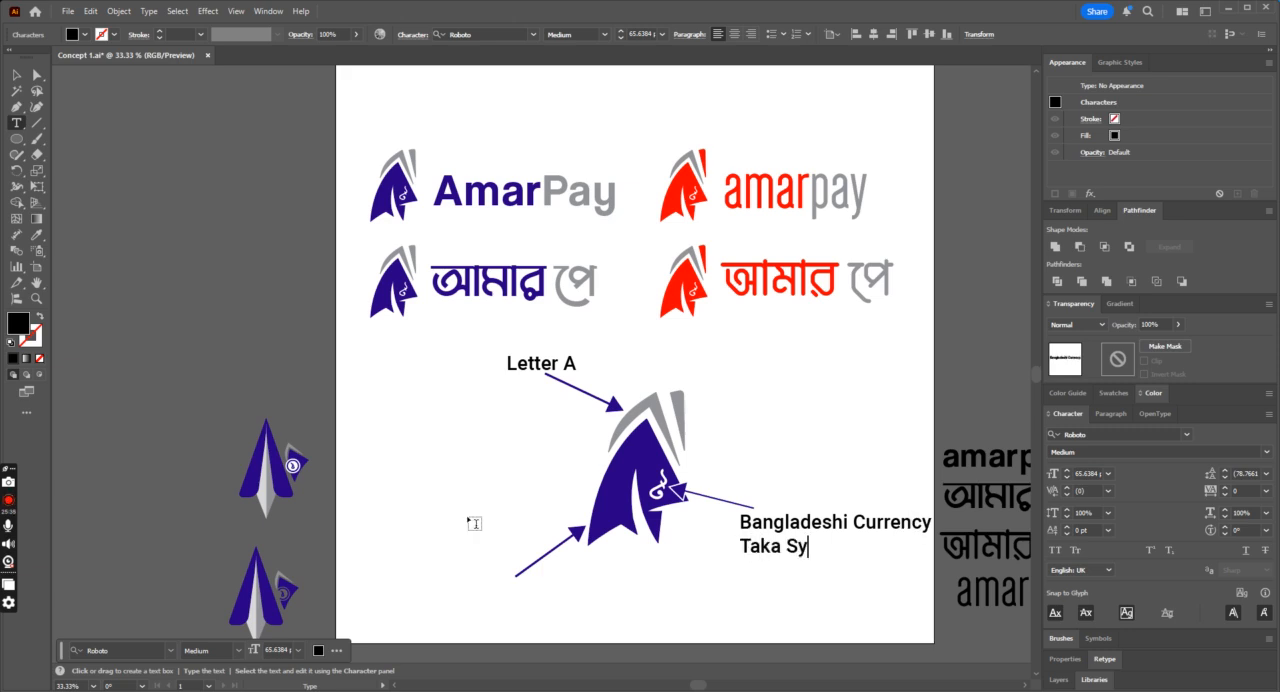
pyautogui.write('l')
pyautogui.hotkey('ctrl', 'a')
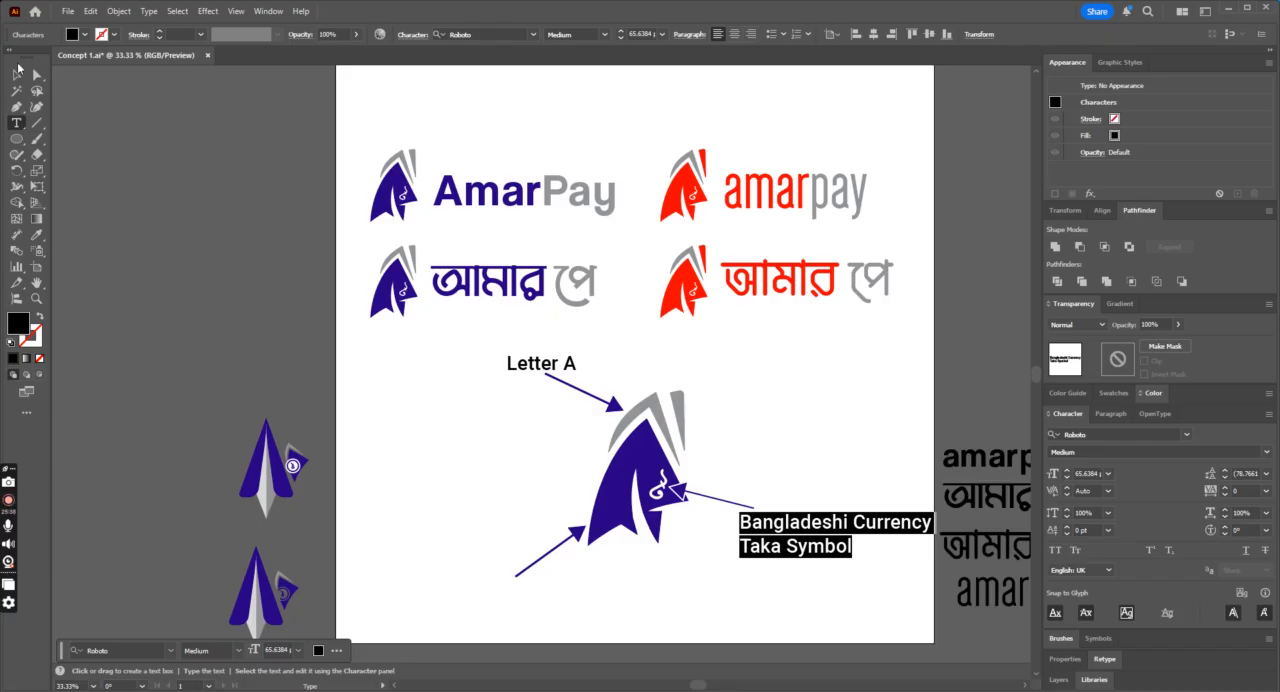
pyautogui.click(17, 74)
pyautogui.moveTo(933, 560); pyautogui.dragTo(783, 529)
# Step: Copy the "Letter A" label below the lower-left arrow, reword it as "Paper Plane" and adjust its position
pyautogui.moveTo(562, 380); pyautogui.dragTo(522, 614)
pyautogui.doubleClick(537, 587)
pyautogui.hotkey('ctrl', 'a')
pyautogui.write('Paper Plane')
pyautogui.hotkey('ctrl', 'a')
pyautogui.click(13, 76)
pyautogui.click(493, 487)
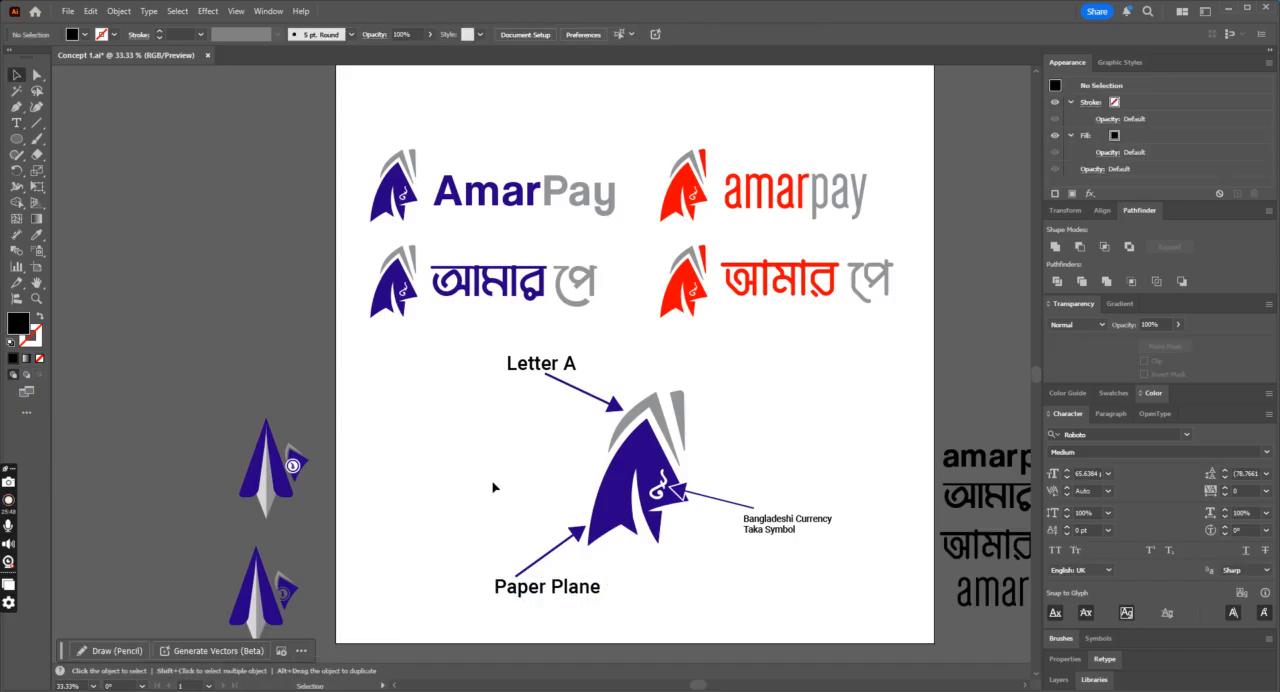
pyautogui.moveTo(592, 587); pyautogui.dragTo(582, 591)
# Step: Group the large icon with its arrows and labels and centre the group horizontally on the artboard
pyautogui.moveTo(466, 333); pyautogui.dragTo(849, 643)
pyautogui.hotkey('ctrl', 'g')
pyautogui.click(453, 37)
pyautogui.click(741, 398)
pyautogui.moveTo(625, 451); pyautogui.dragTo(650, 455)
pyautogui.click(838, 413)
pyautogui.click(640, 474)
pyautogui.click(451, 35)
pyautogui.click(468, 96)
pyautogui.click(586, 216)
# Step: Group the four indigo and red logo variants and centre the group horizontally on the artboard
pyautogui.click(371, 142)
pyautogui.moveTo(371, 146); pyautogui.dragTo(889, 220)
pyautogui.click(345, 173)
pyautogui.moveTo(338, 146); pyautogui.dragTo(630, 228)
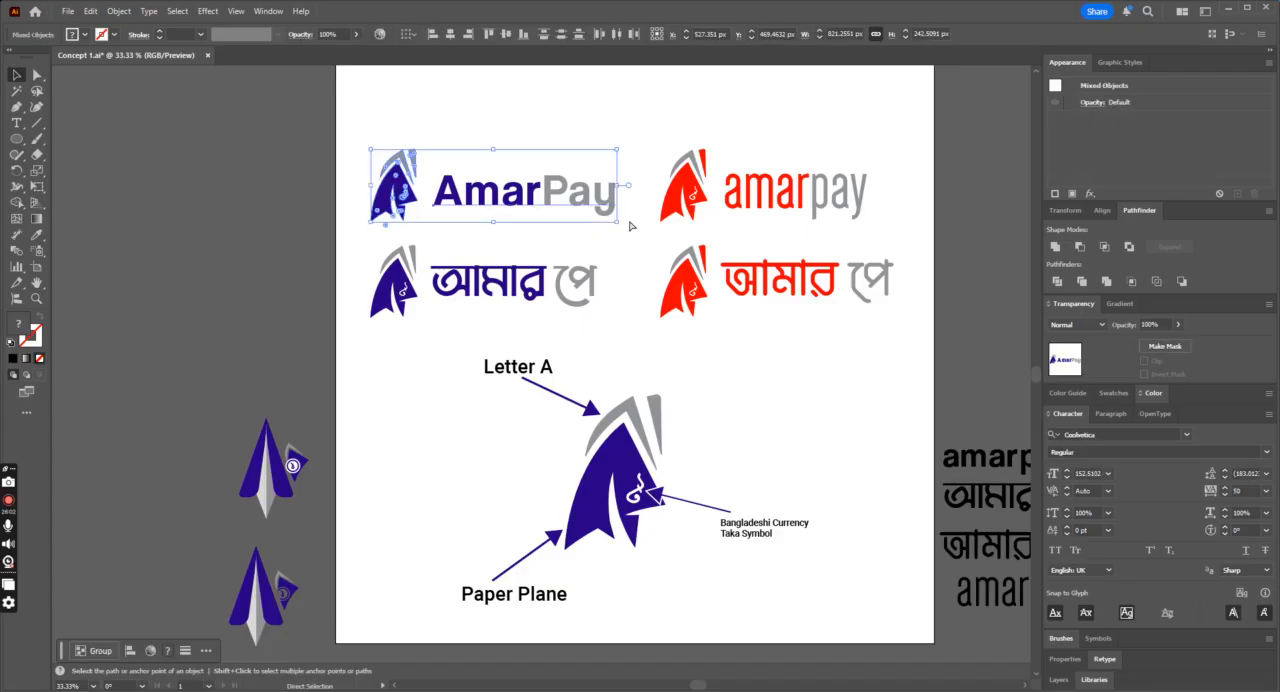
pyautogui.scroll(-1, 625, 287)
pyautogui.scroll(4, 686, 287)
pyautogui.moveTo(669, 162); pyautogui.dragTo(627, 380)
pyautogui.moveTo(298, 284); pyautogui.dragTo(625, 378)
pyautogui.click(588, 262)
pyautogui.keyDown('shift'); pyautogui.click(862, 257); pyautogui.keyUp('shift')
pyautogui.keyDown('shift'); pyautogui.click(692, 334); pyautogui.keyUp('shift')
pyautogui.keyDown('shift'); pyautogui.click(580, 327); pyautogui.keyUp('shift')
pyautogui.hotkey('ctrl', 'g')
pyautogui.click(451, 35)
# Step: Move the group of four logos up, and shift the annotated icon group slightly up to balance the spacing
pyautogui.moveTo(693, 230); pyautogui.dragTo(694, 180)
pyautogui.click(771, 425)
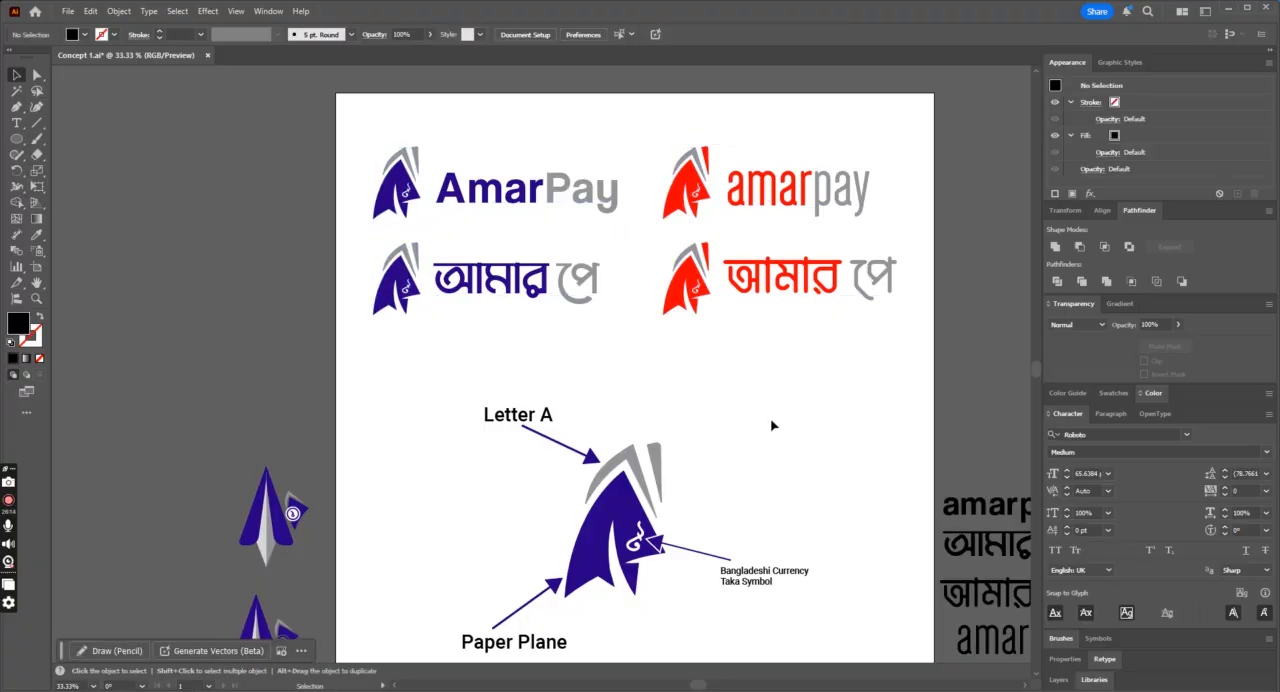
pyautogui.scroll(-1, 771, 425)
pyautogui.click(659, 424)
pyautogui.click(694, 294)
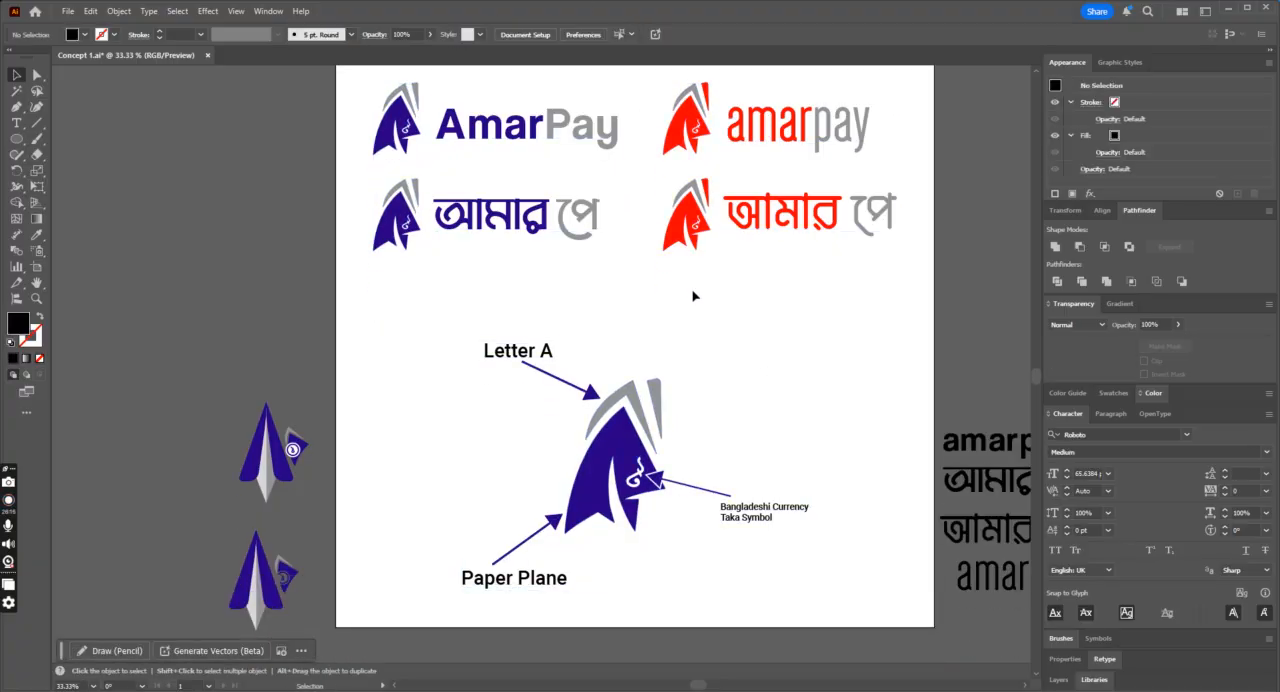
pyautogui.moveTo(648, 397); pyautogui.dragTo(649, 370)
pyautogui.click(815, 367)
# Step: Examine the overall artboard layout of the logo variants and the annotated icon
pyautogui.hotkey('ctrl', '-')
pyautogui.hotkey('ctrl', '+')
pyautogui.hotkey('ctrl', '+')
pyautogui.hotkey('ctrl', '-')
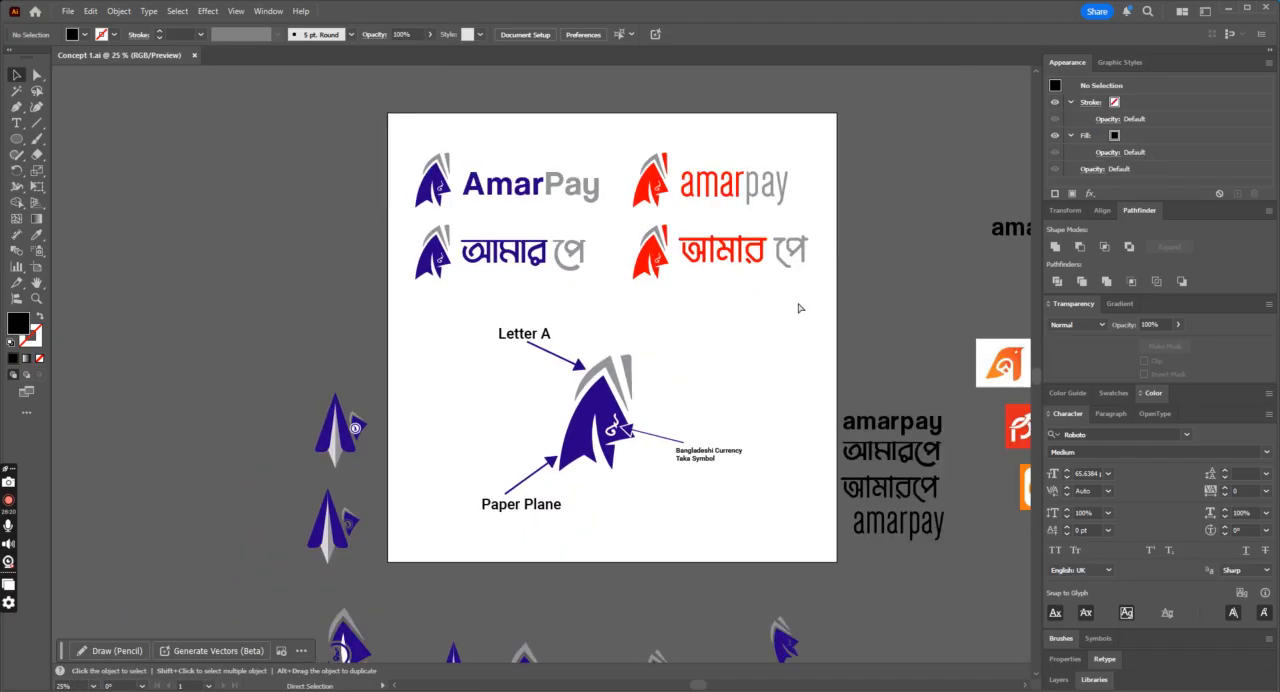
pyautogui.scroll(1, 657, 223)
pyautogui.hotkey('ctrl', '+')
pyautogui.hotkey('ctrl', '-')
pyautogui.hotkey('ctrl', '-')
pyautogui.hotkey('ctrl', '+')
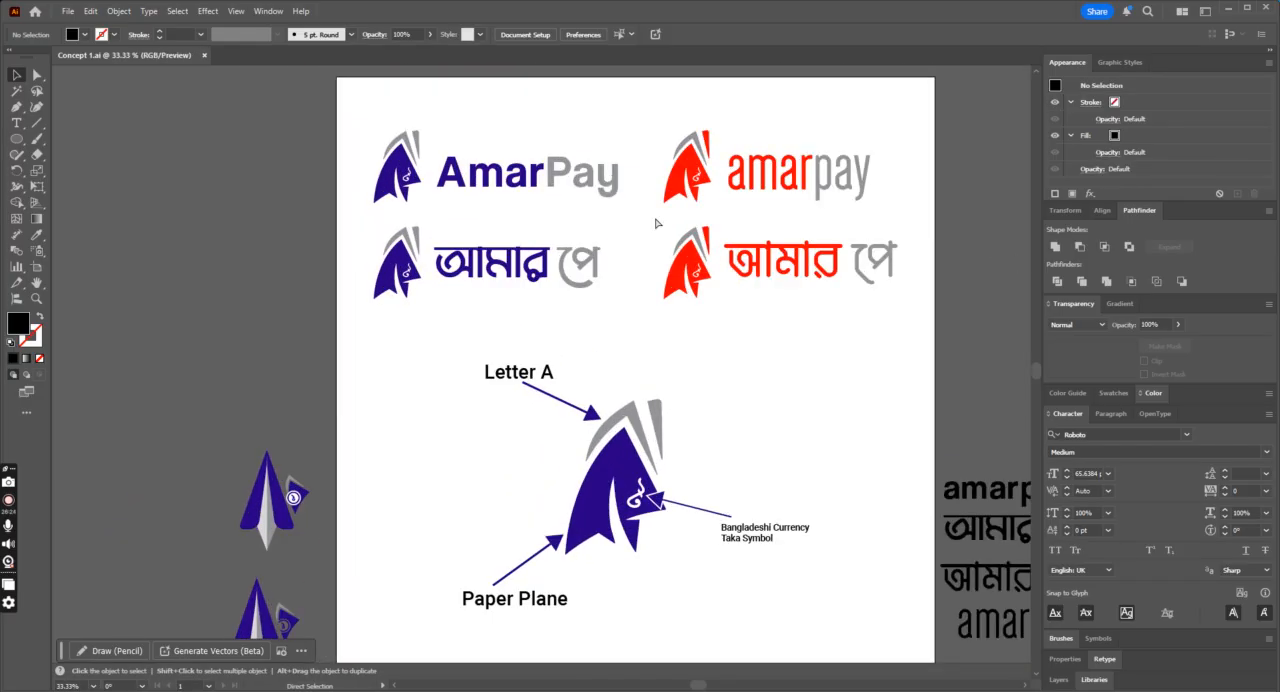